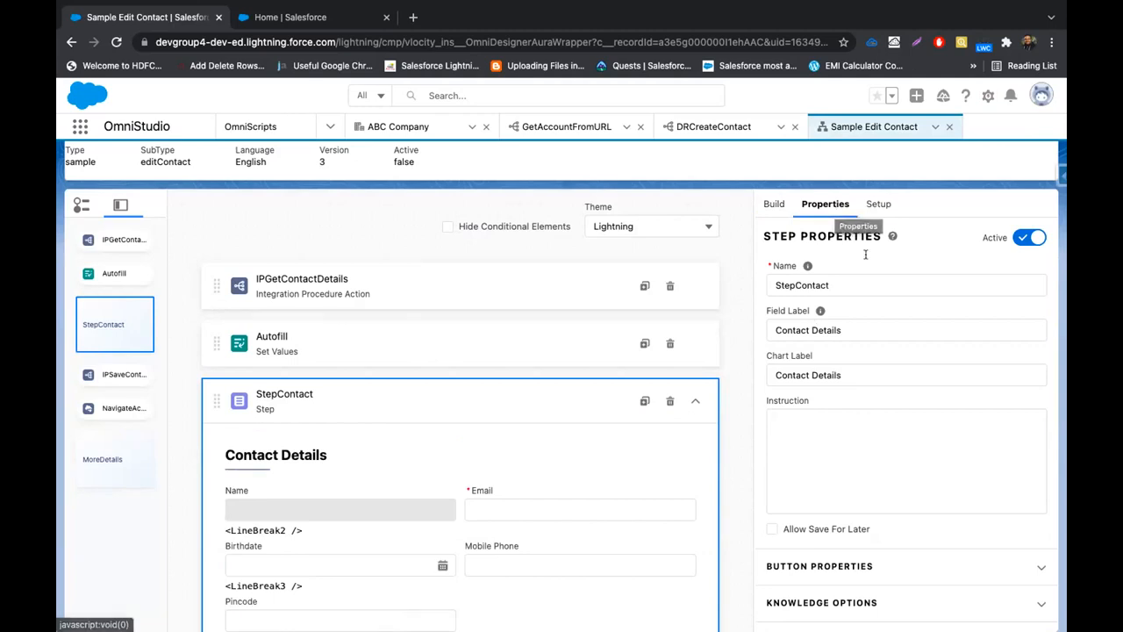
Widen the StepContact Cancel and Submit buttons from width 3 to 5
scroll(841, 351, "down", 3)
scroll(847, 368, "down", 2)
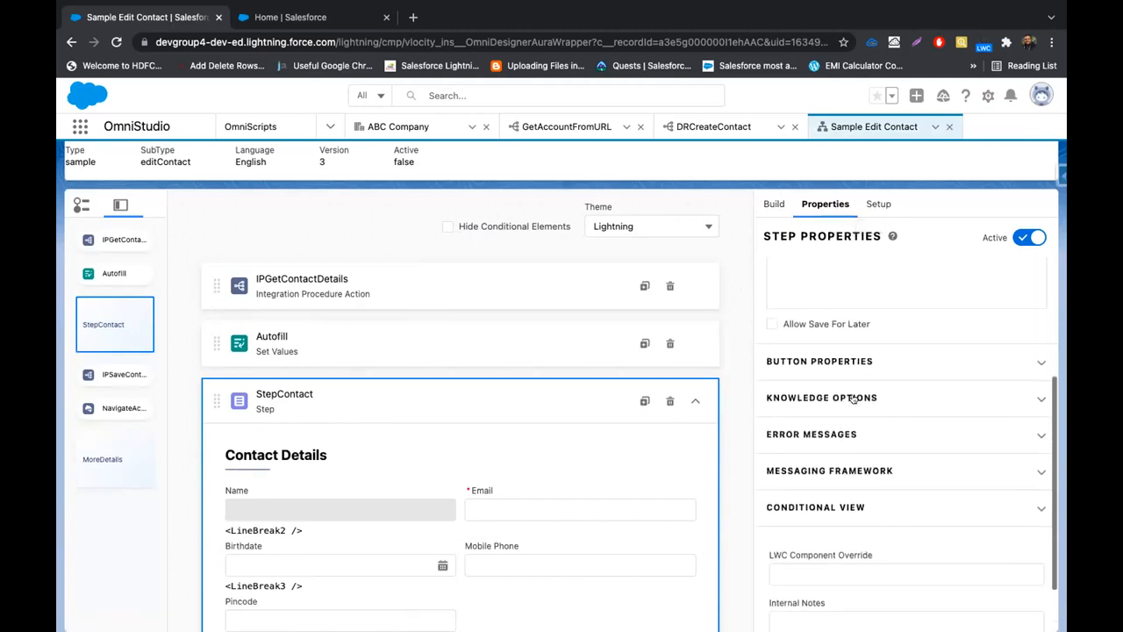
left_click(859, 364)
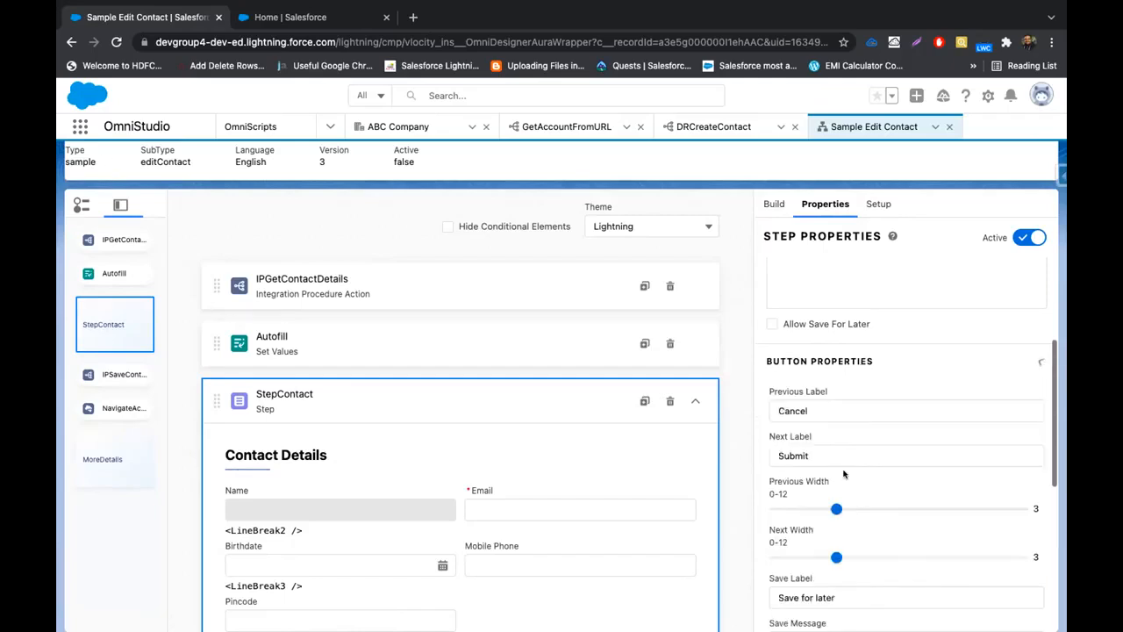
scroll(860, 378, "down", 1)
scroll(667, 506, "down", 4)
scroll(666, 506, "down", 2)
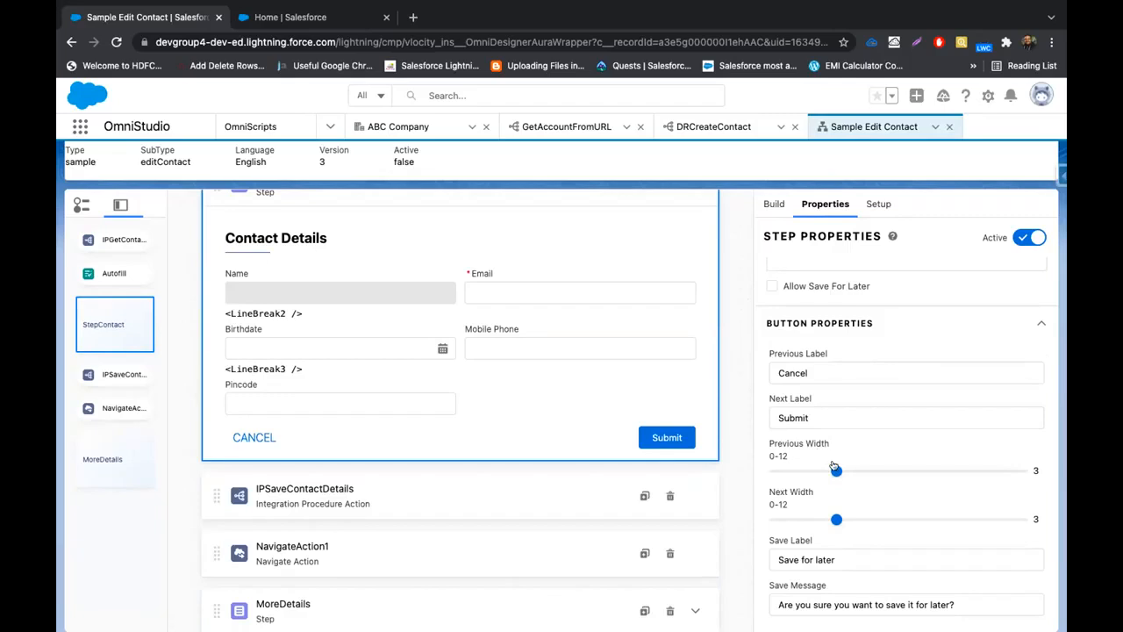
left_click_drag(836, 472, 876, 471)
left_click_drag(832, 524, 877, 519)
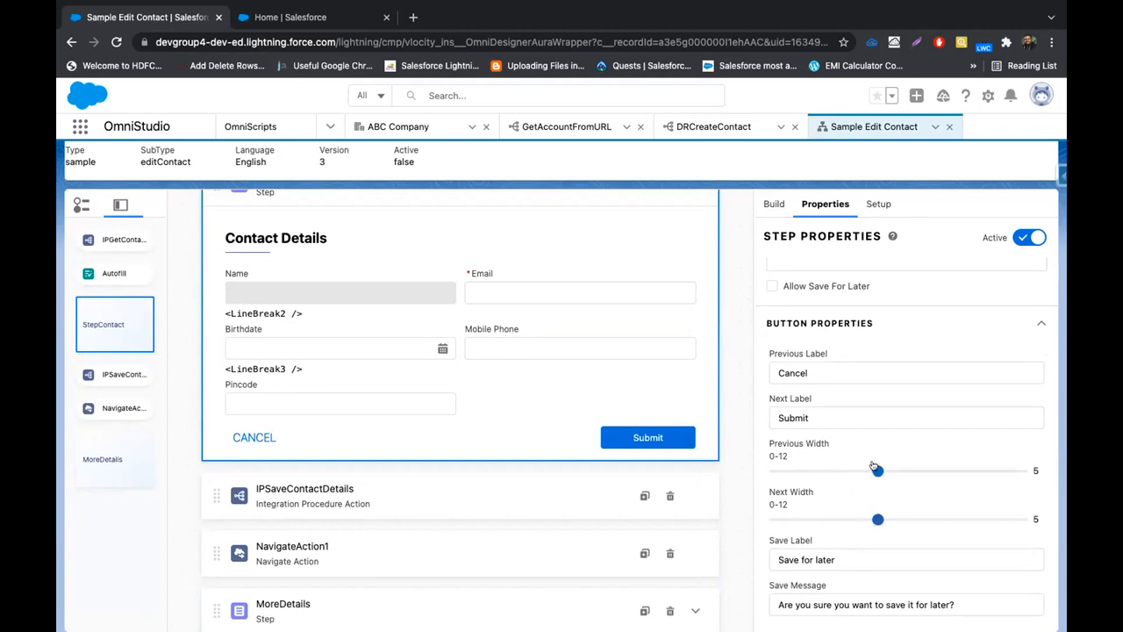
Change the forward button's label from Submit to 'Next'
scroll(880, 452, "down", 3)
scroll(847, 456, "up", 3)
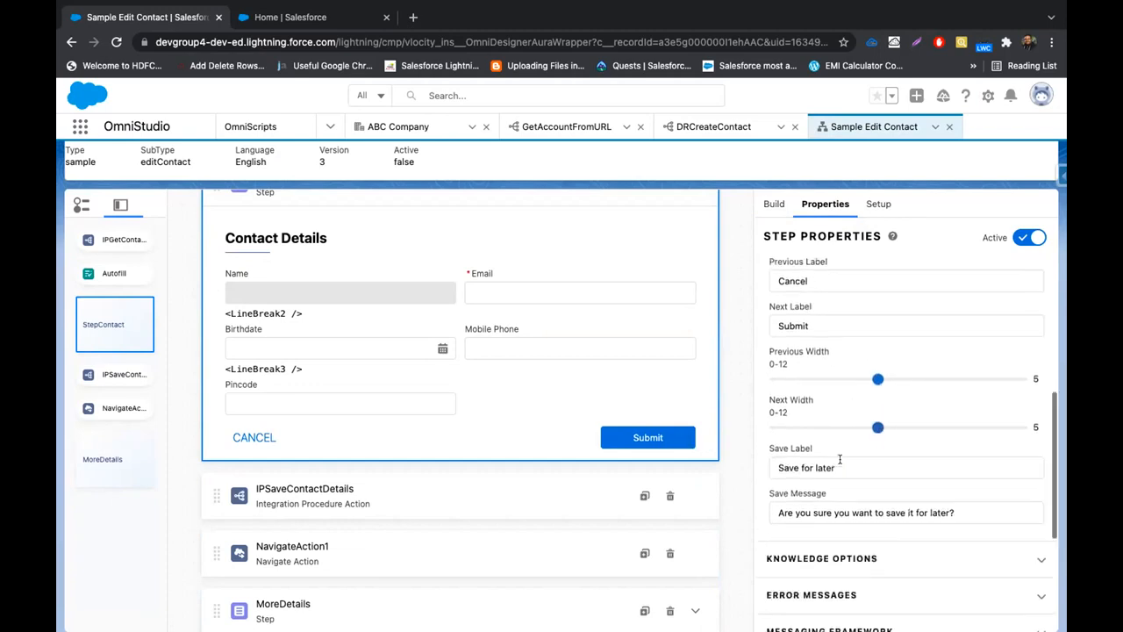
left_click(836, 421)
key("BackSpace")
key("BackSpace")
key("BackSpace")
key("BackSpace")
type("nex")
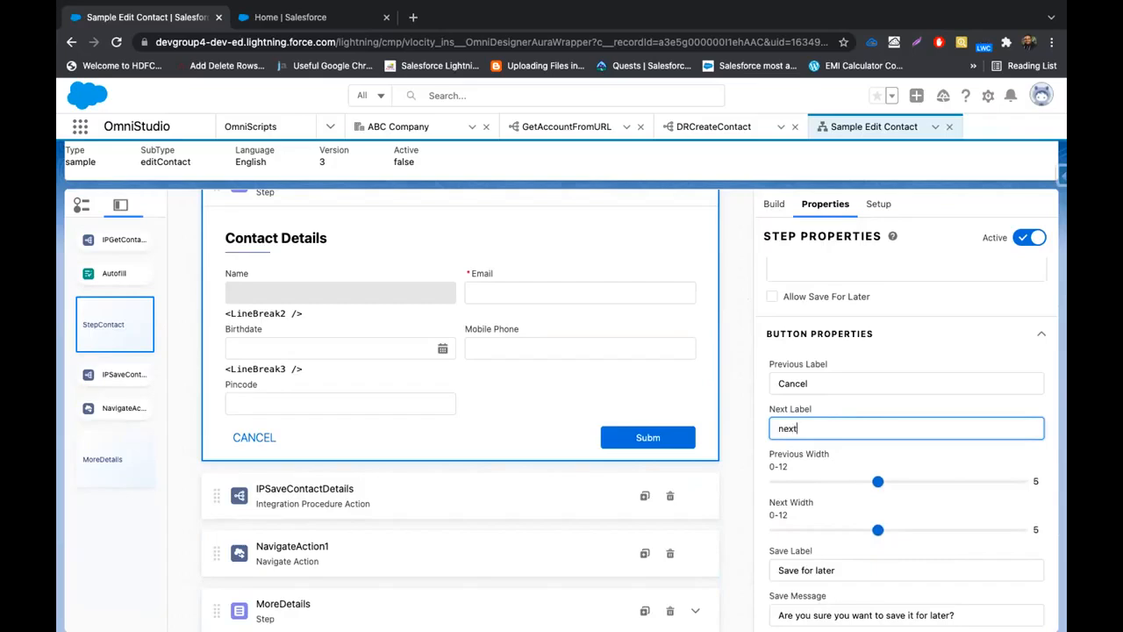
type("t")
key("BackSpace")
key("BackSpace")
key("BackSpace")
key("BackSpace")
type("Next")
left_click(828, 409)
scroll(729, 368, "up", 3)
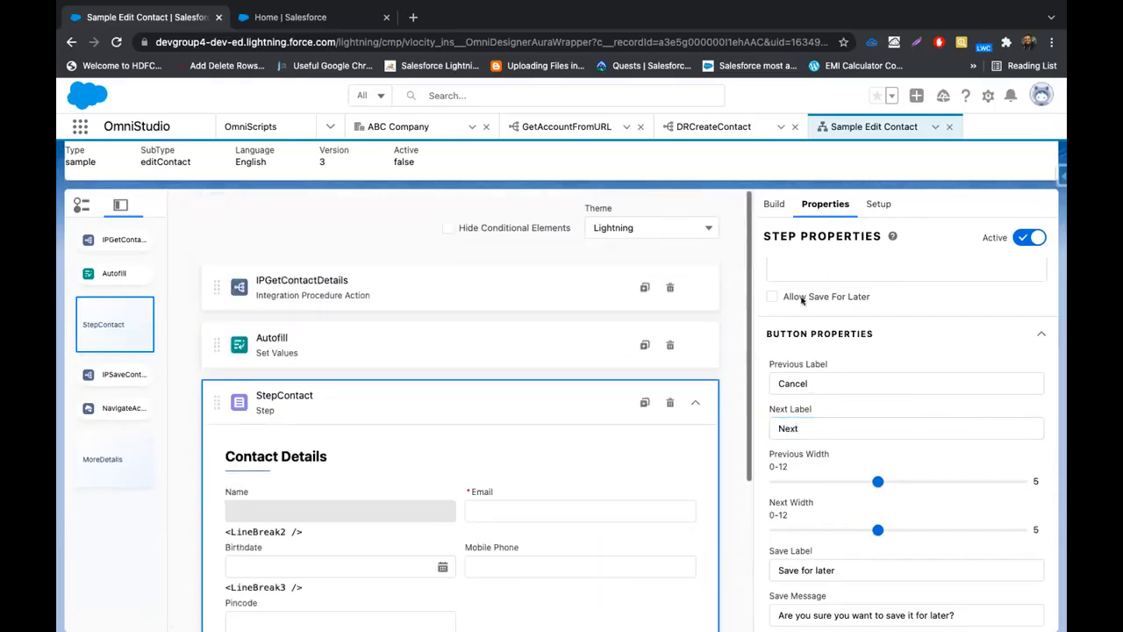
Show the script's Setup settings and review the element-to-LWC mapping and seed data options
left_click(875, 207)
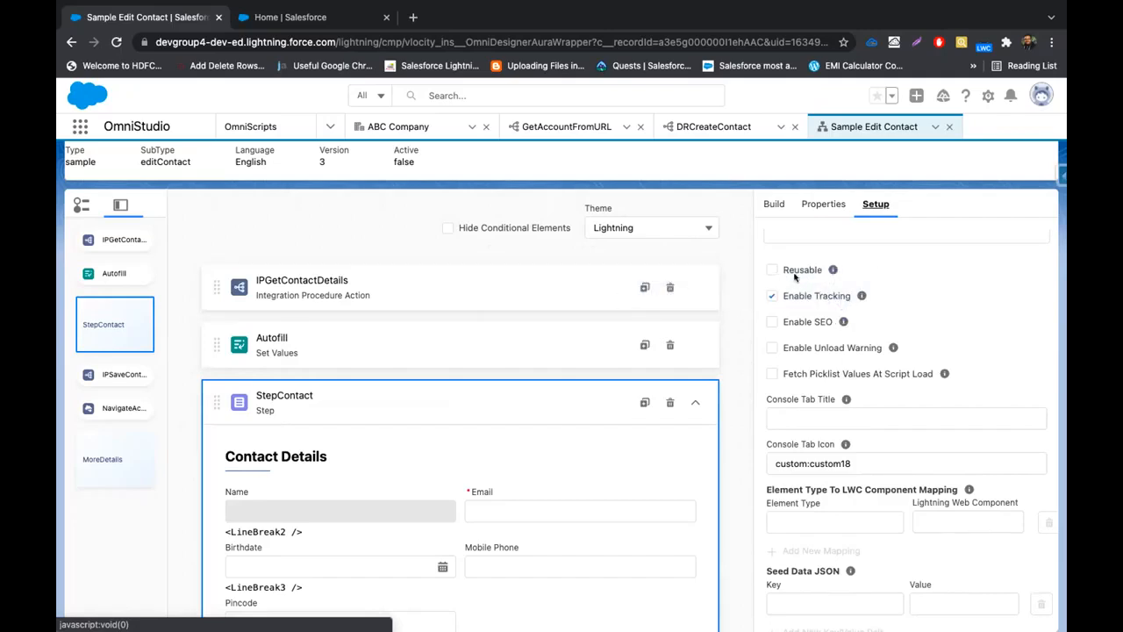
scroll(789, 338, "down", 3)
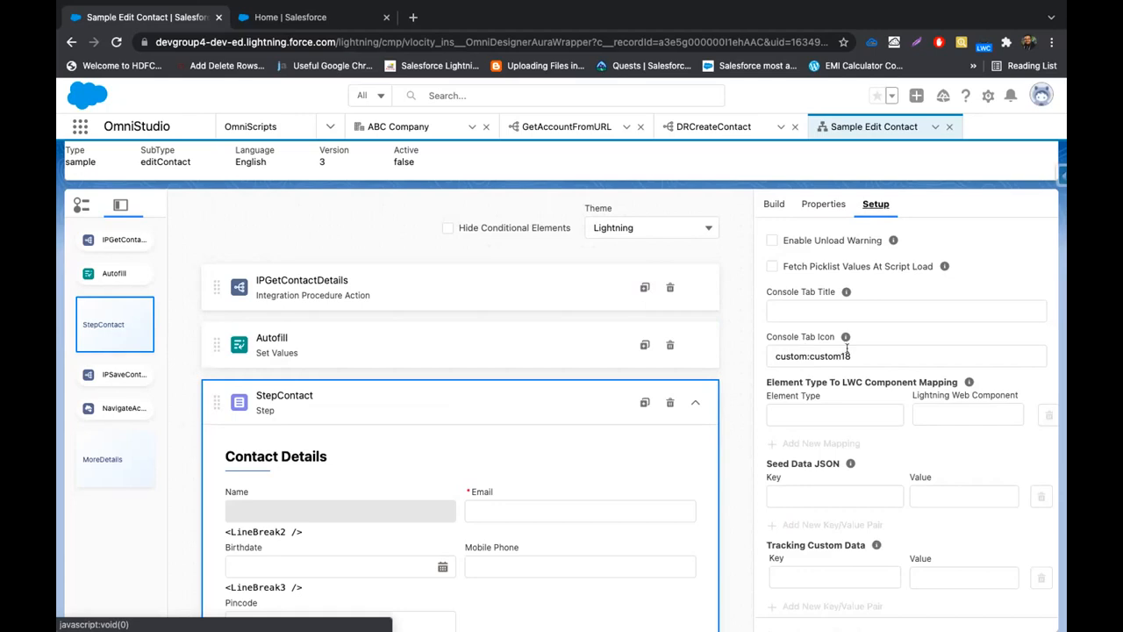
mouse_move(846, 338)
scroll(865, 391, "down", 2)
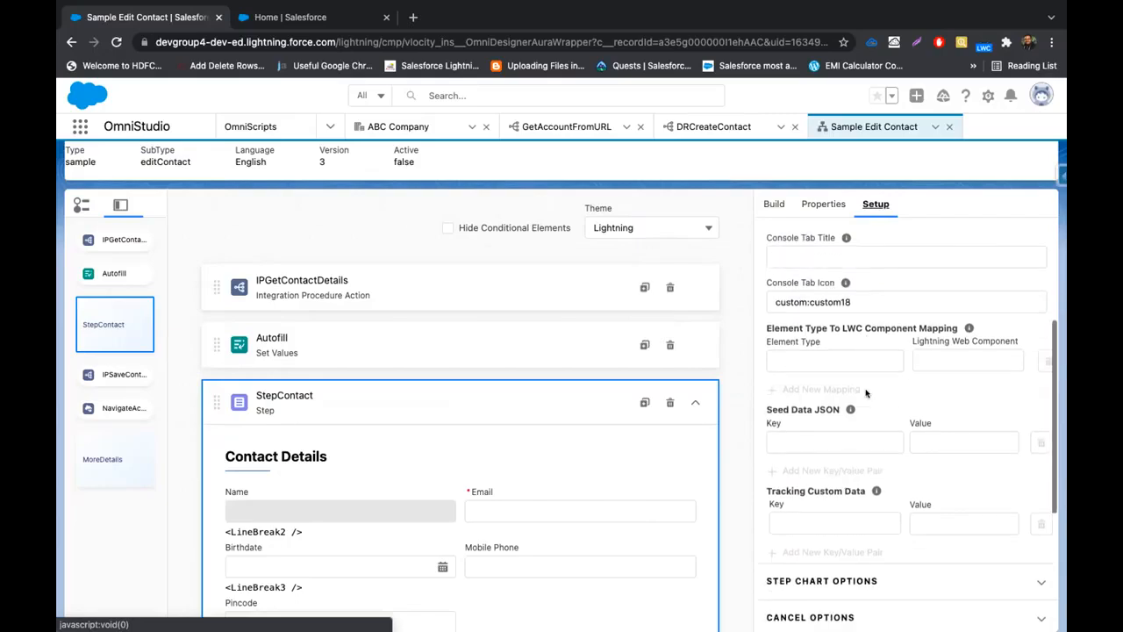
scroll(865, 392, "down", 1)
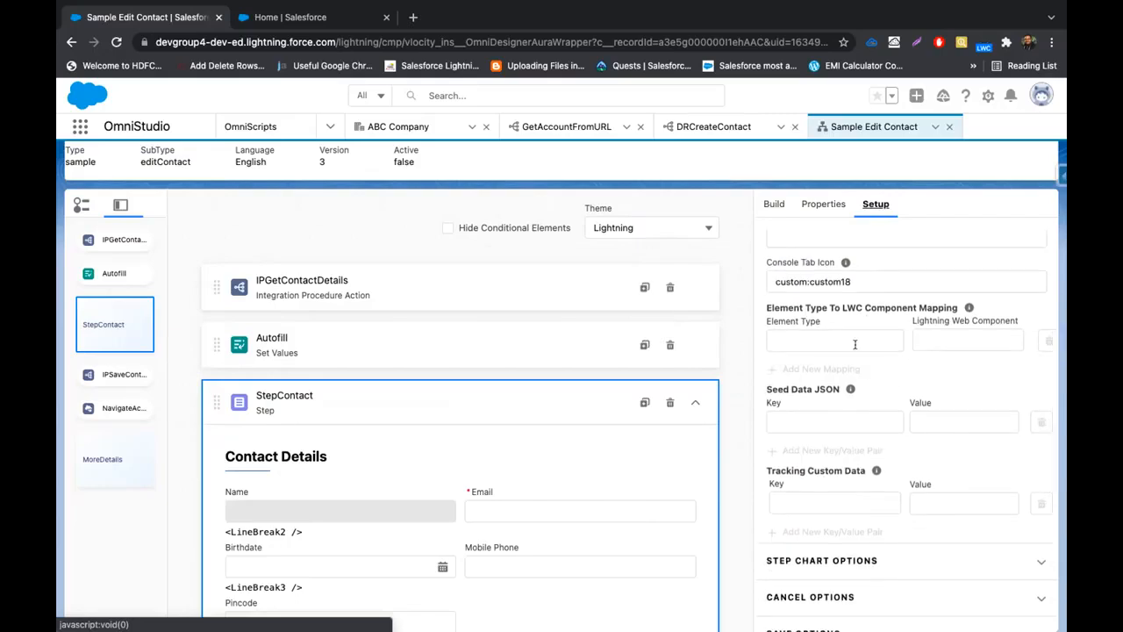
scroll(450, 498, "down", 3)
scroll(450, 498, "down", 1)
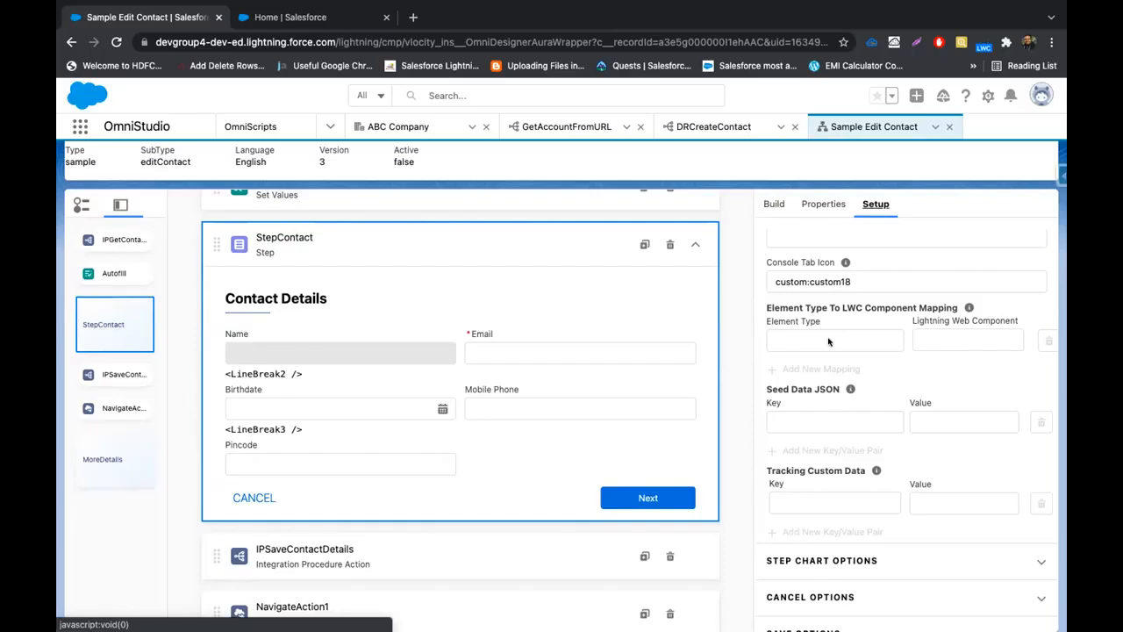
Preview Sample Edit Contact and close the Data JSON panel to widen the Contact Details view
scroll(828, 342, "down", 3)
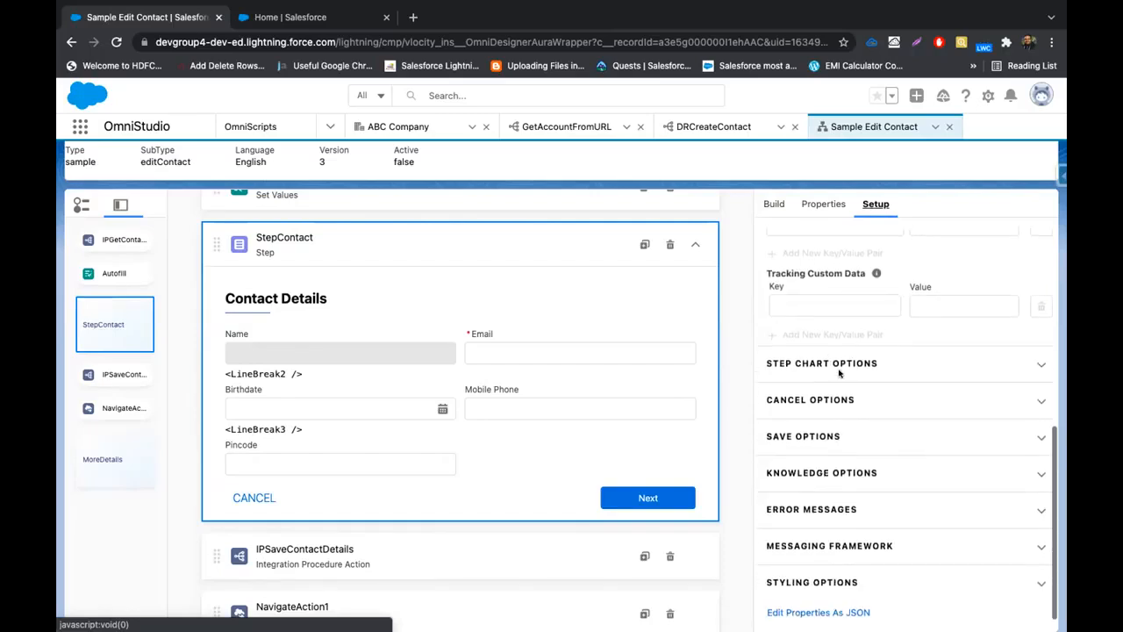
left_click(845, 362)
scroll(838, 309, "up", 4)
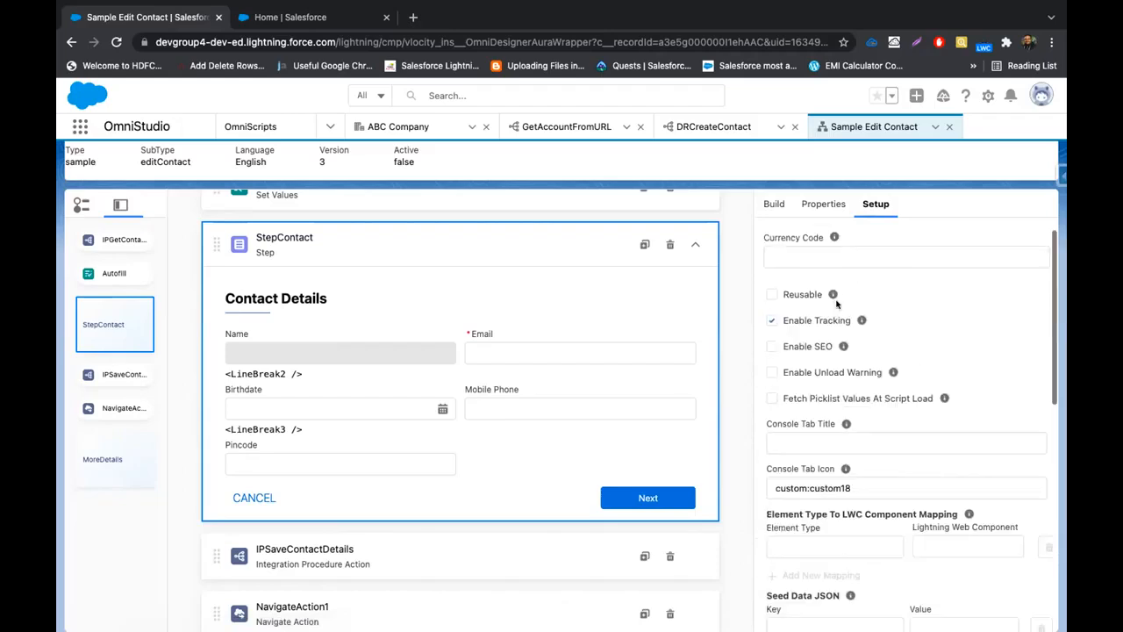
scroll(837, 303, "up", 2)
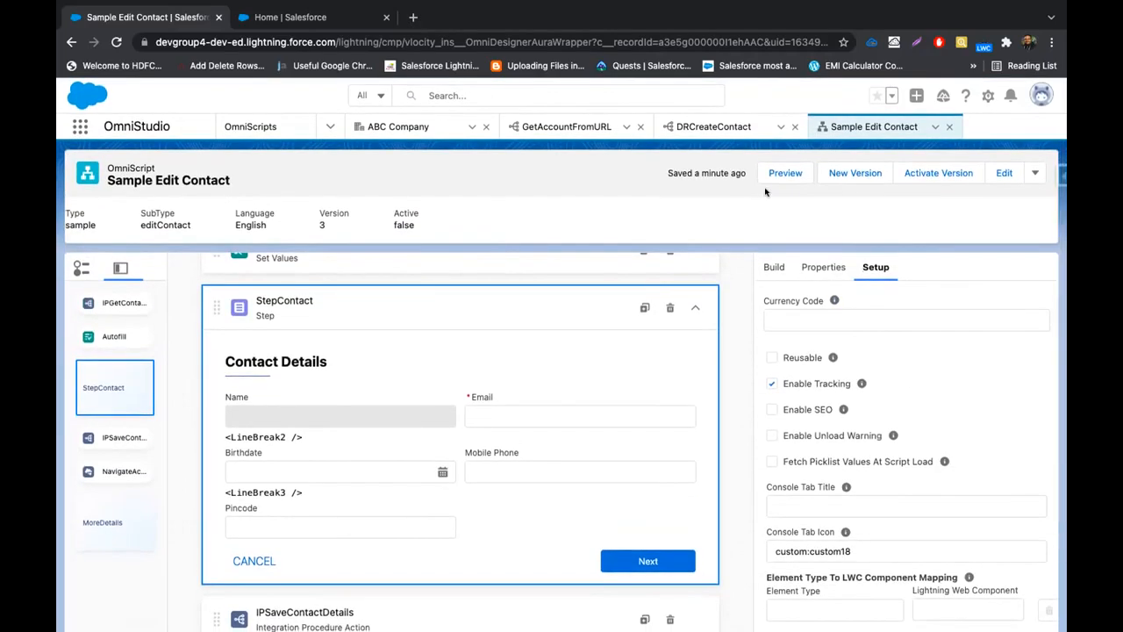
left_click(785, 174)
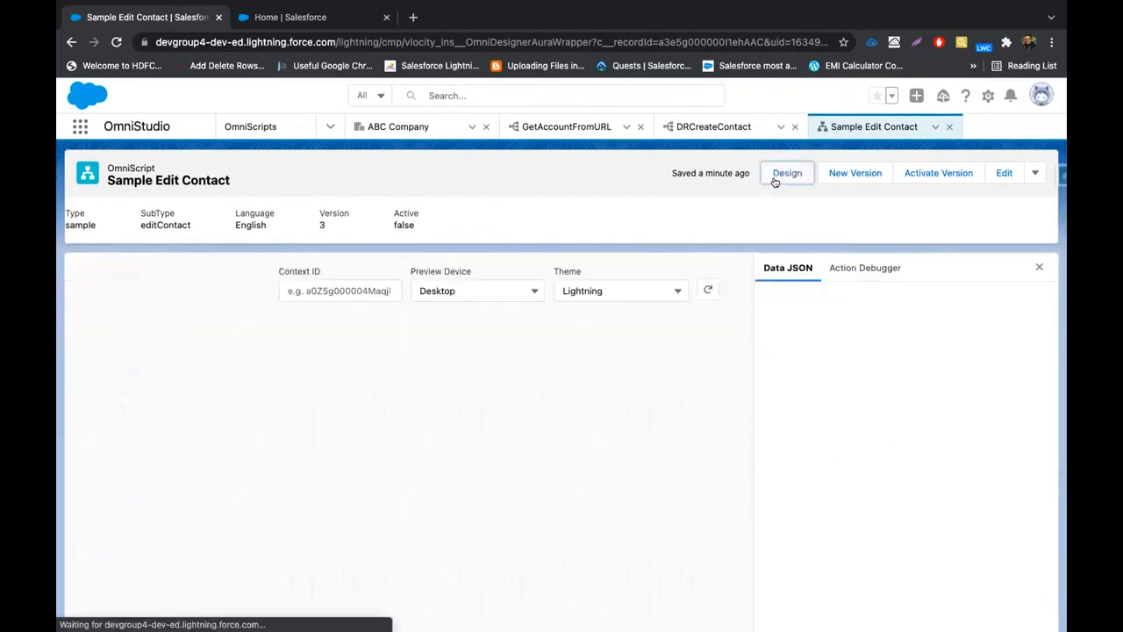
left_click(1039, 266)
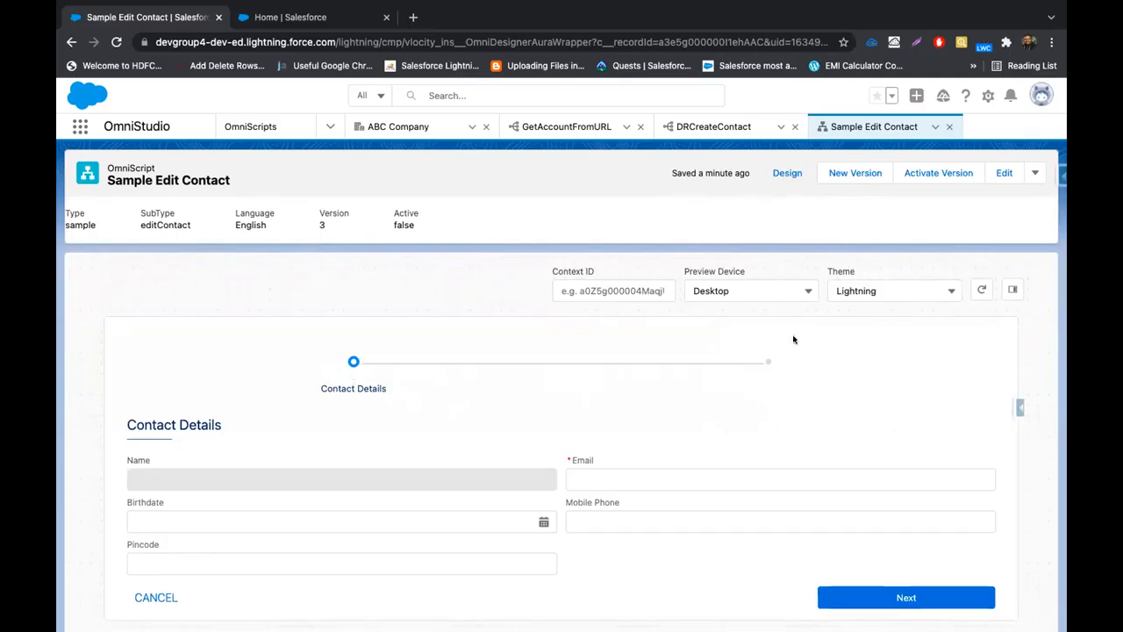
Back in design mode, set Setup's Step Chart Placement to Right
left_click(788, 174)
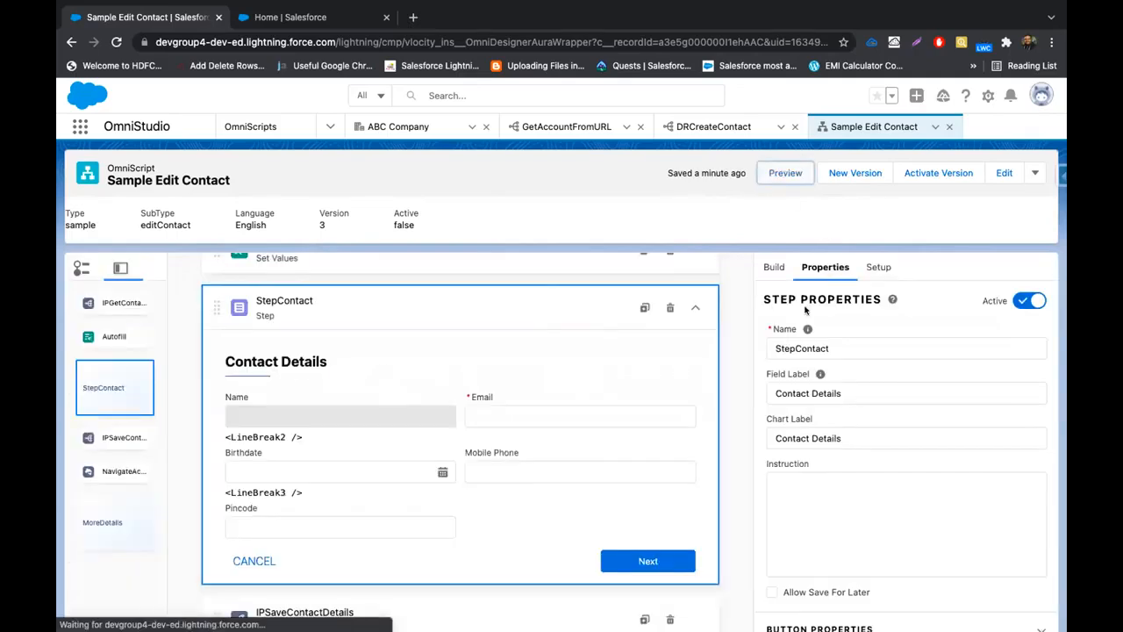
scroll(806, 311, "down", 2)
scroll(817, 362, "down", 1)
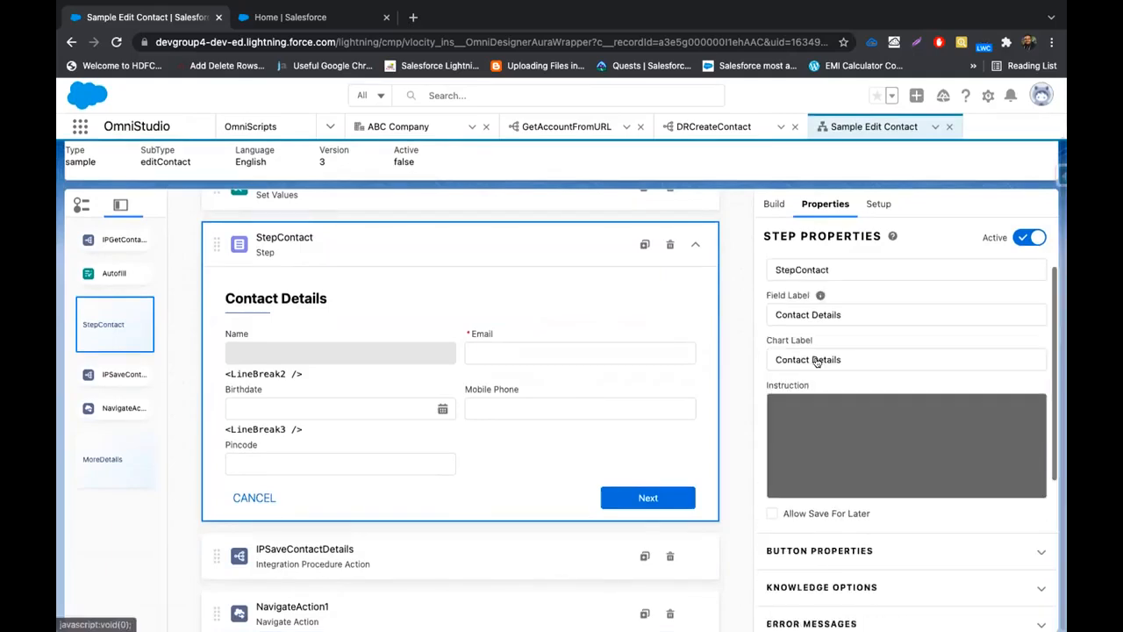
left_click(878, 204)
scroll(849, 375, "down", 3)
scroll(849, 376, "down", 3)
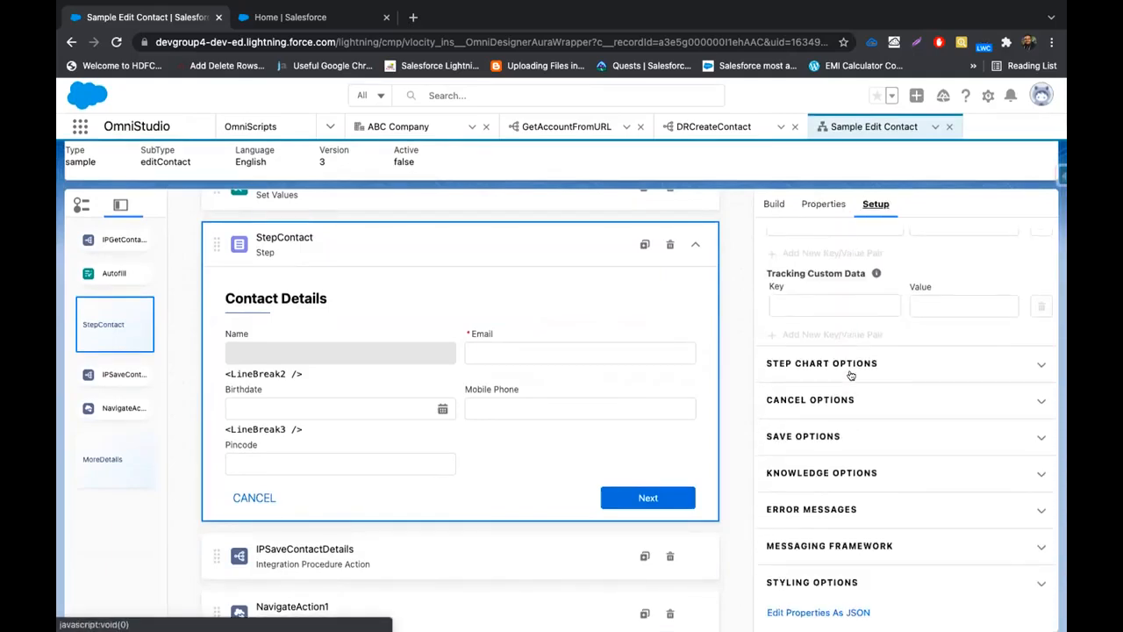
left_click(844, 370)
left_click(825, 409)
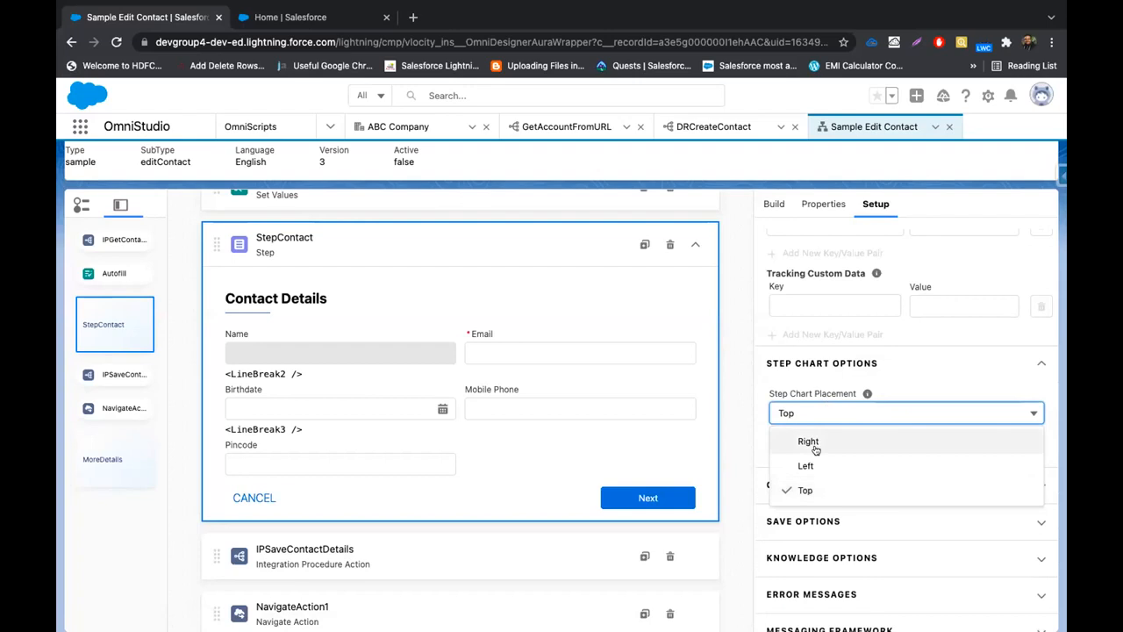
left_click(810, 441)
Preview the script with the right-side step chart, then return to design mode
scroll(826, 392, "up", 2)
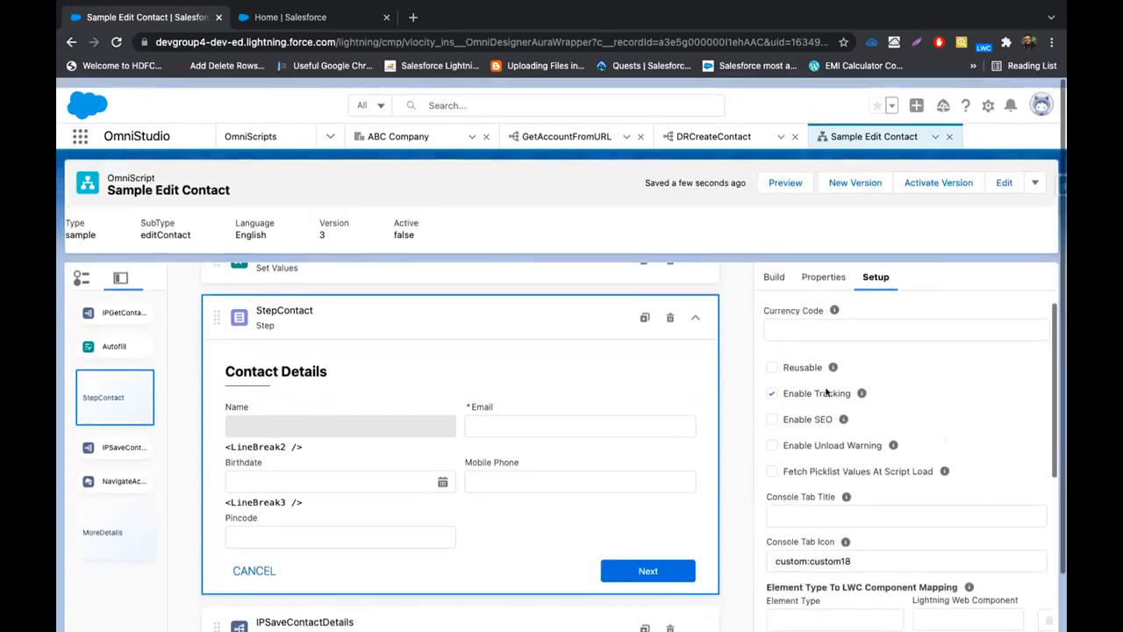
left_click(788, 173)
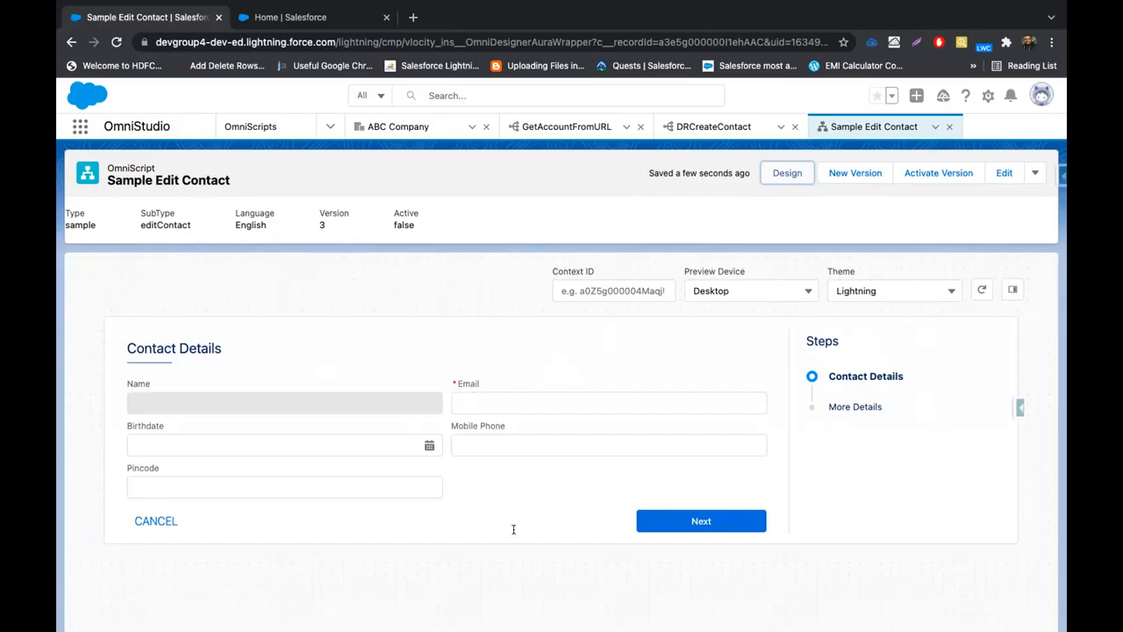
left_click(783, 172)
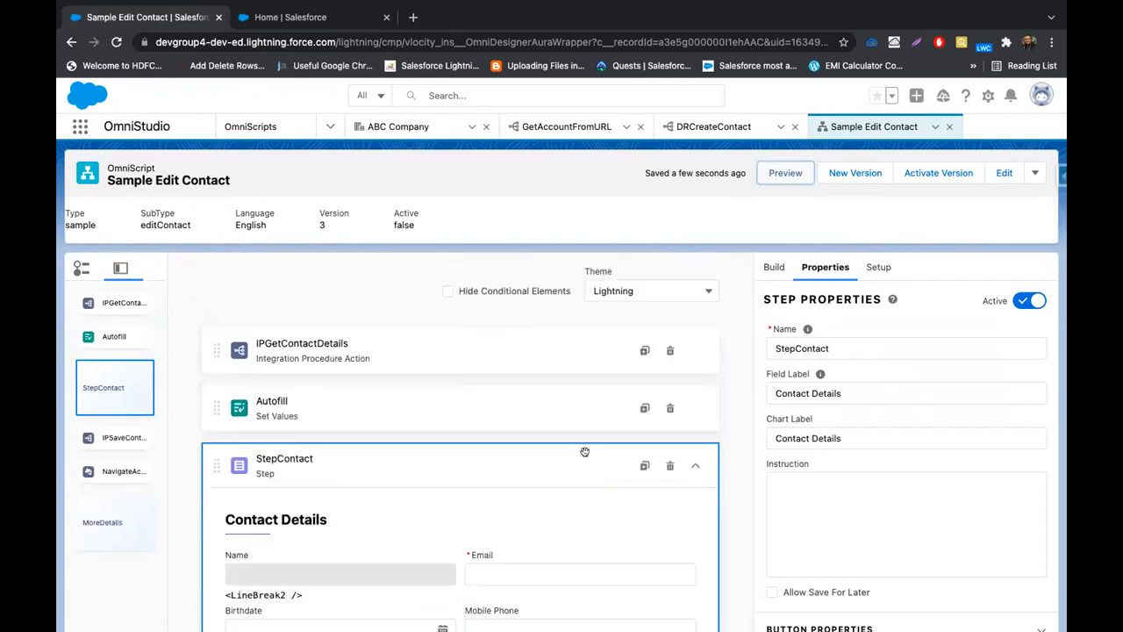
key("ctrl+Left")
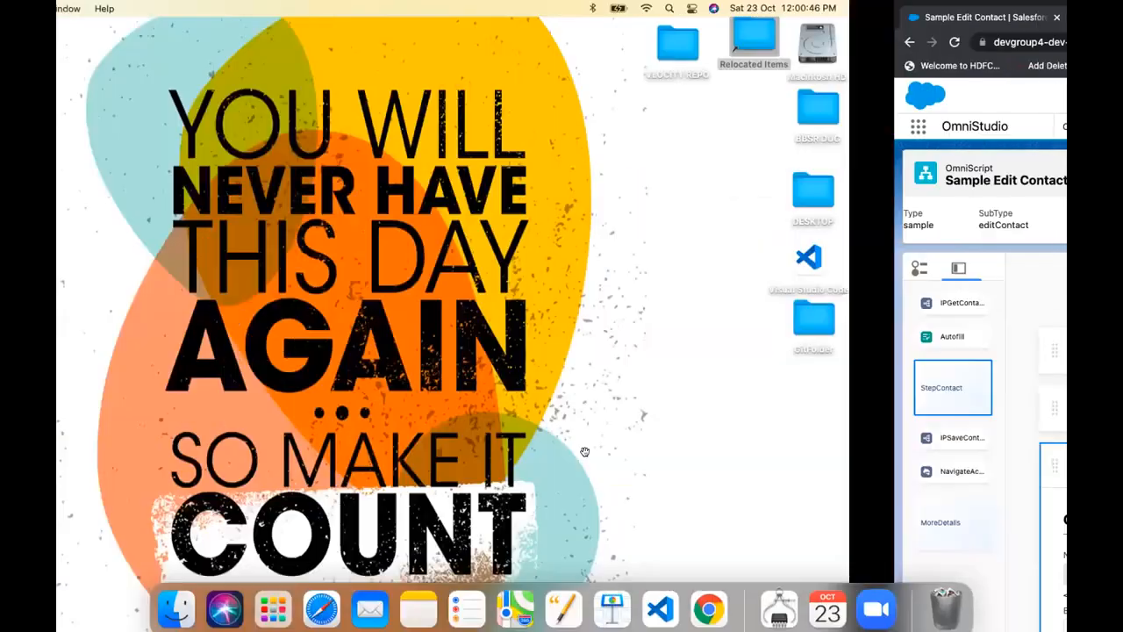
In Keynote, select the Hands-On Exercise 1 slide in the navigator
key("ctrl+Right")
key("ctrl+Right")
left_click(111, 531)
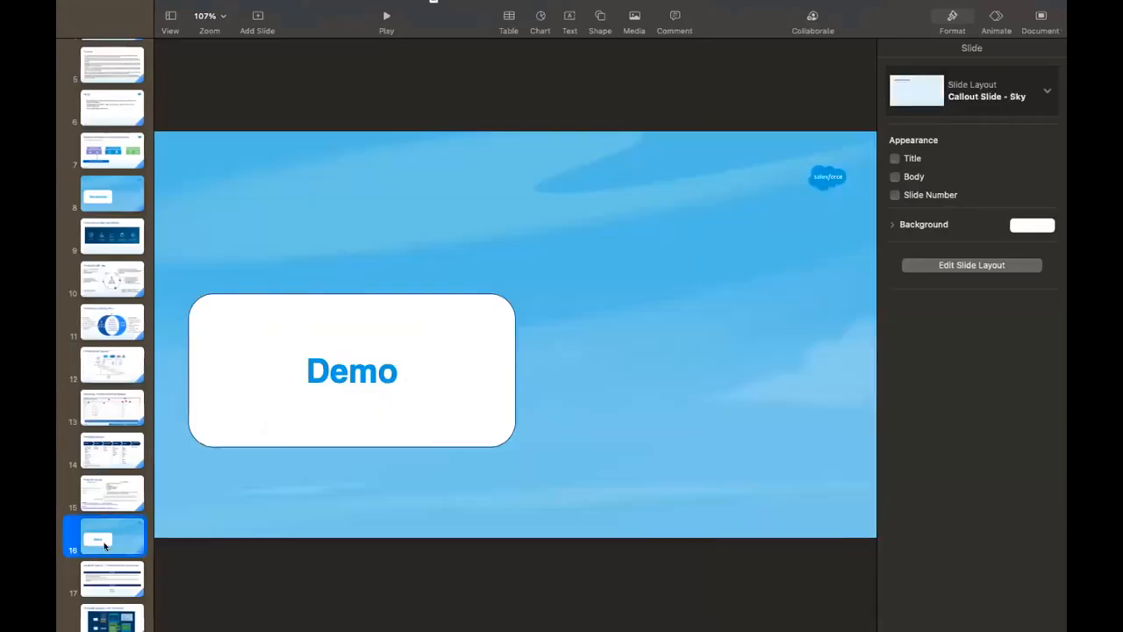
left_click(73, 571)
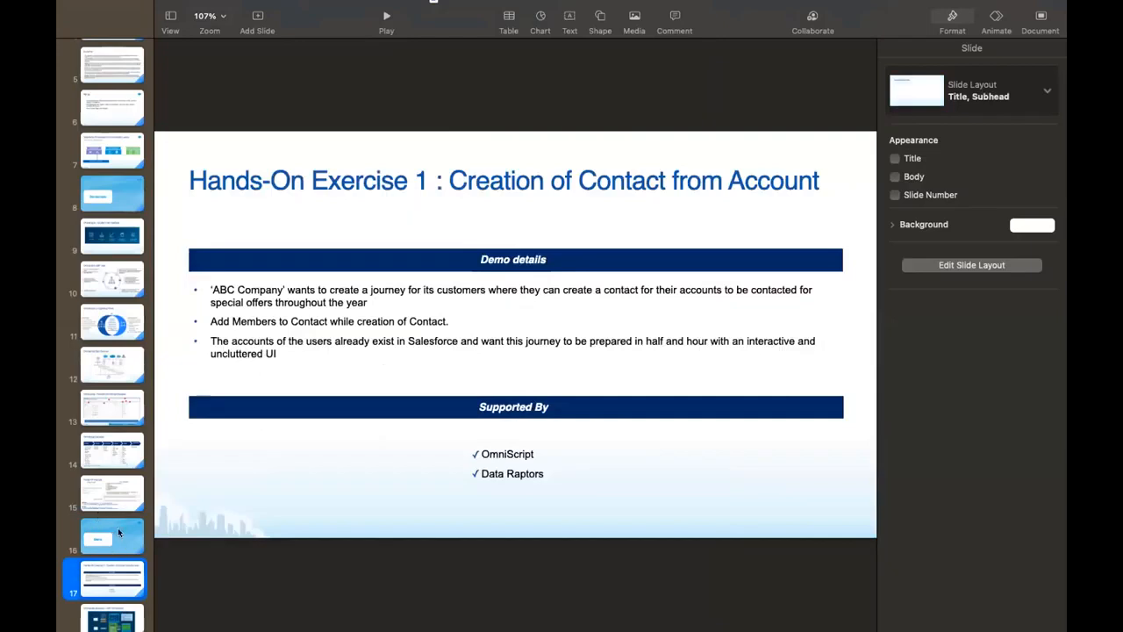
Toggle Keynote out of and back into full screen, then play the slideshow
scroll(119, 533, "down", 3)
mouse_move(139, 5)
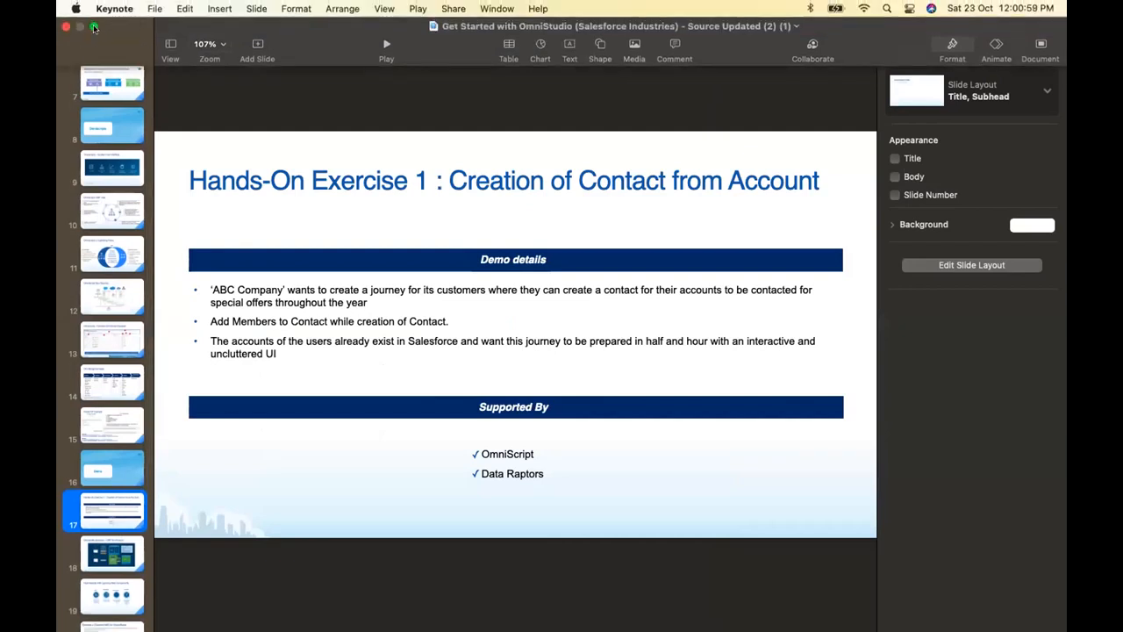
left_click(94, 27)
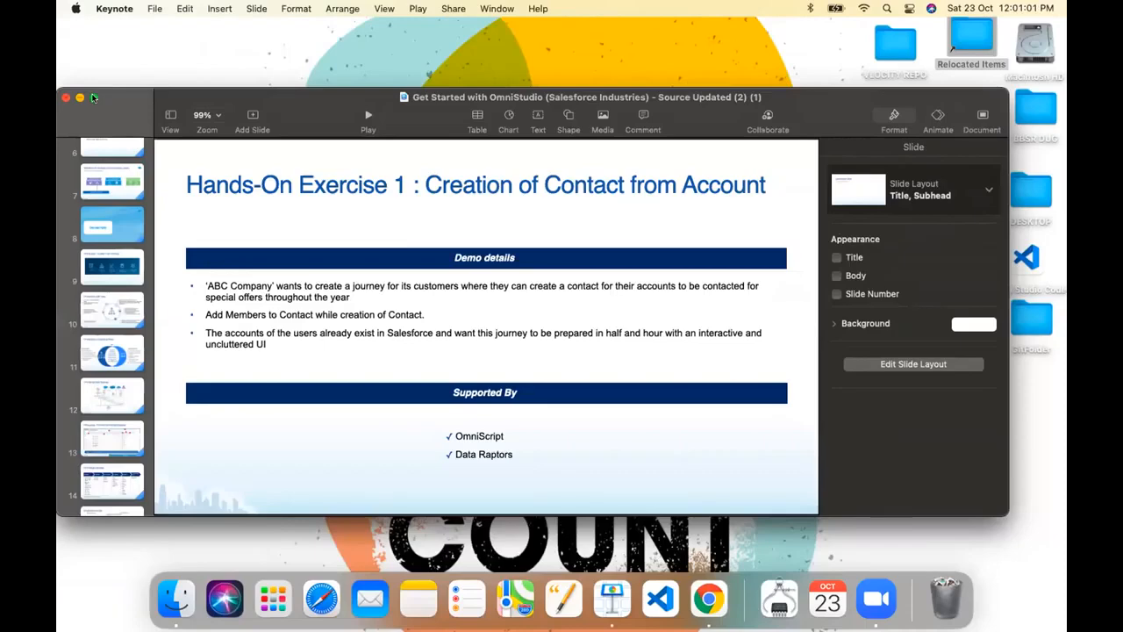
left_click(94, 97)
left_click(386, 18)
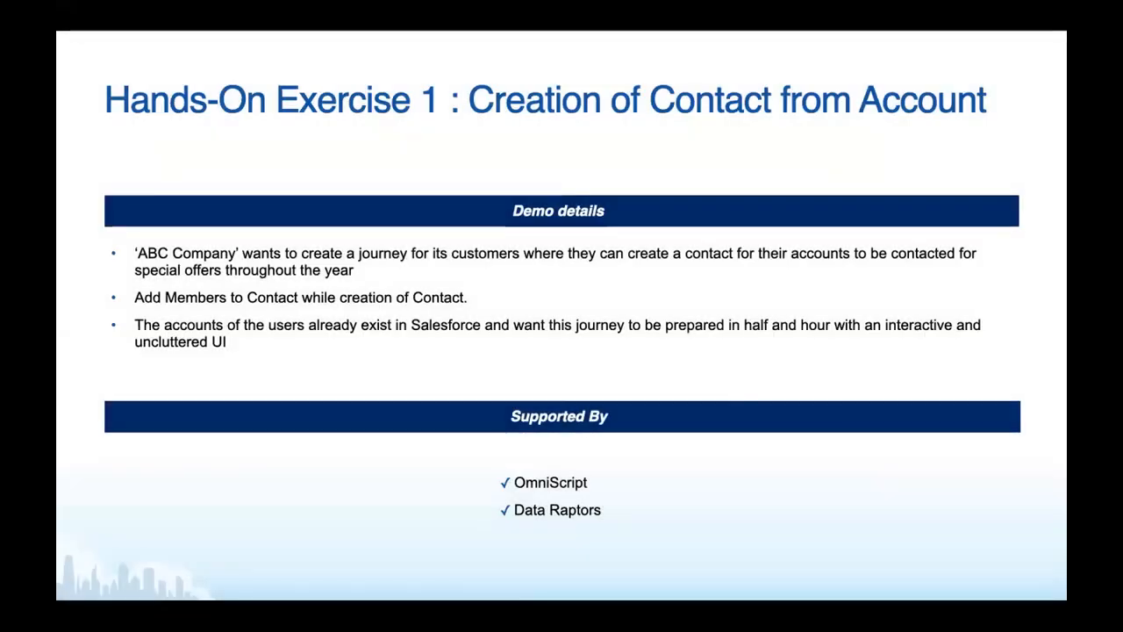
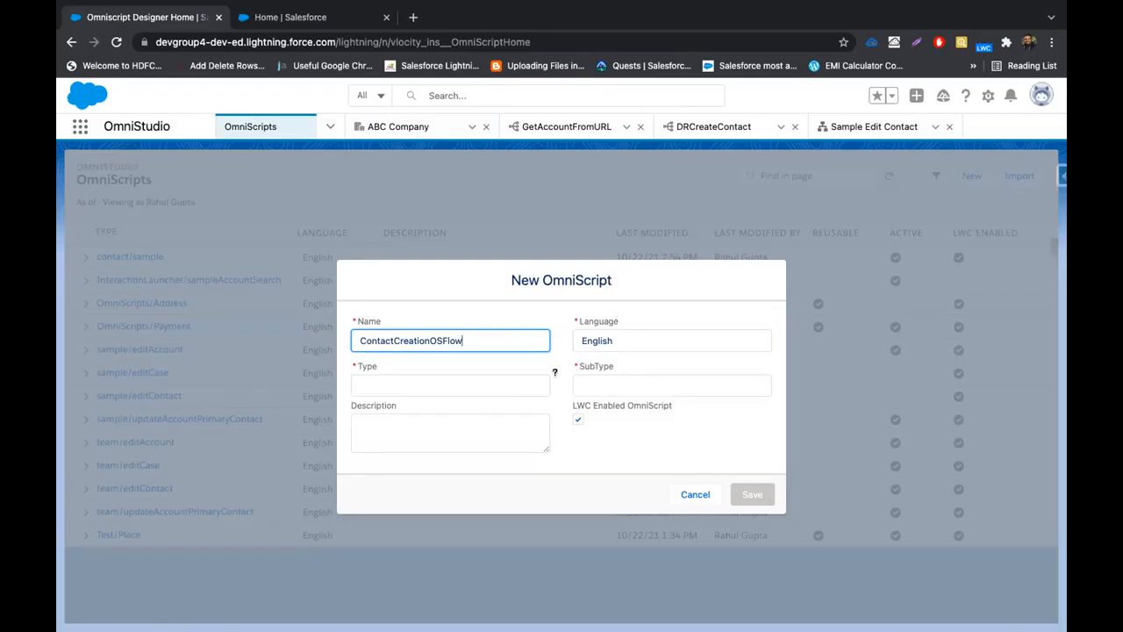
Save the new ContactCreationOSFlow OmniScript with Type Contact and SubType BLRGrp
type("Contact")
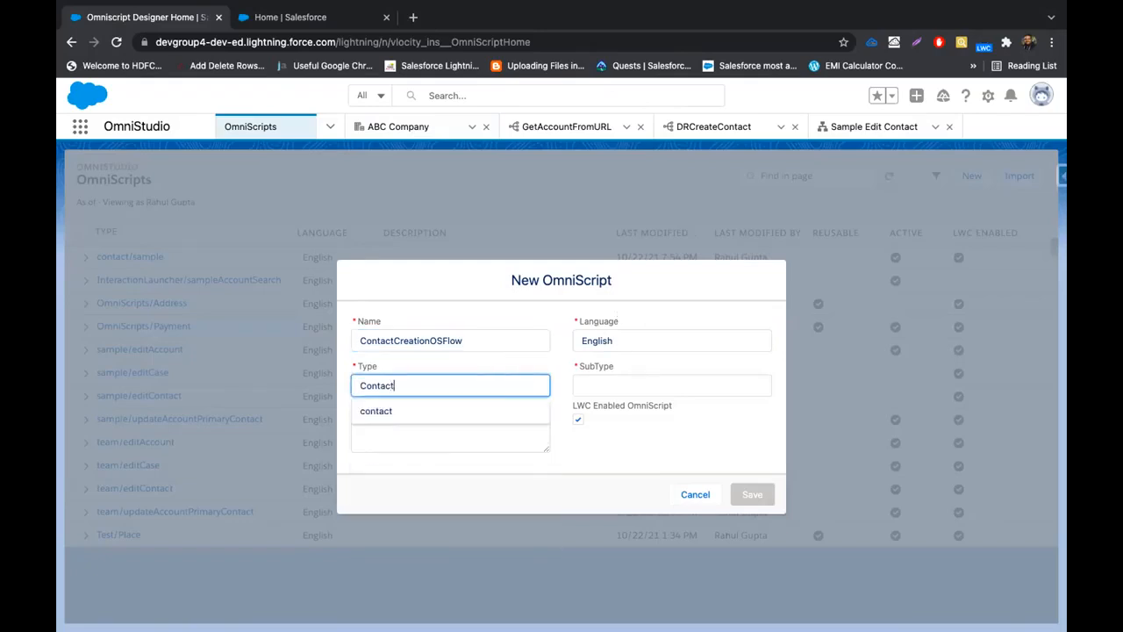
left_click(514, 358)
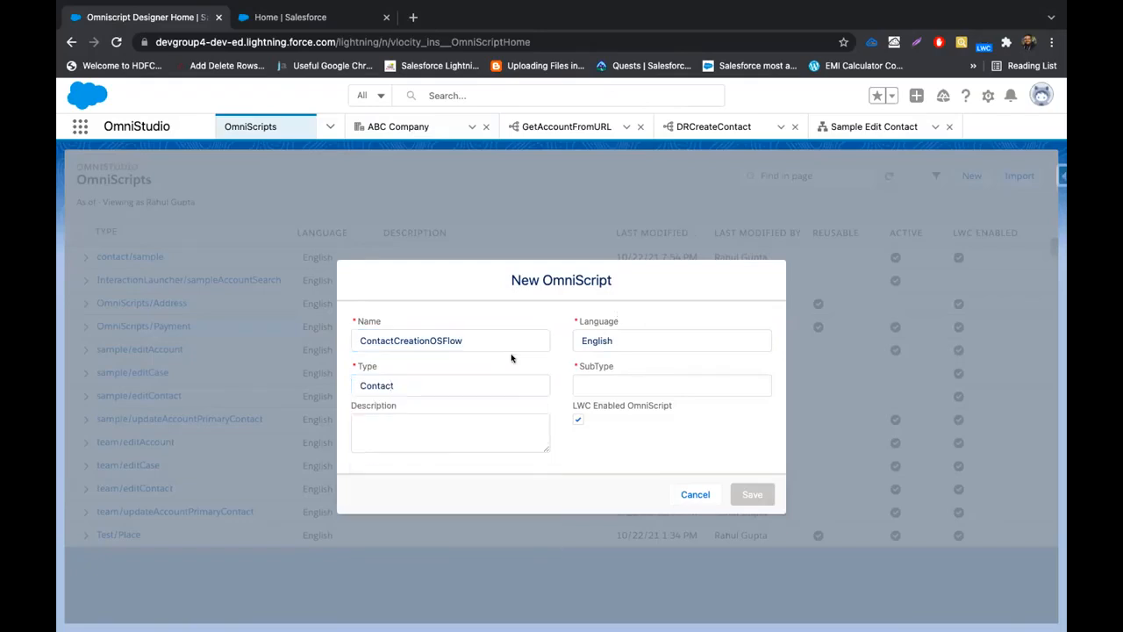
left_click(612, 384)
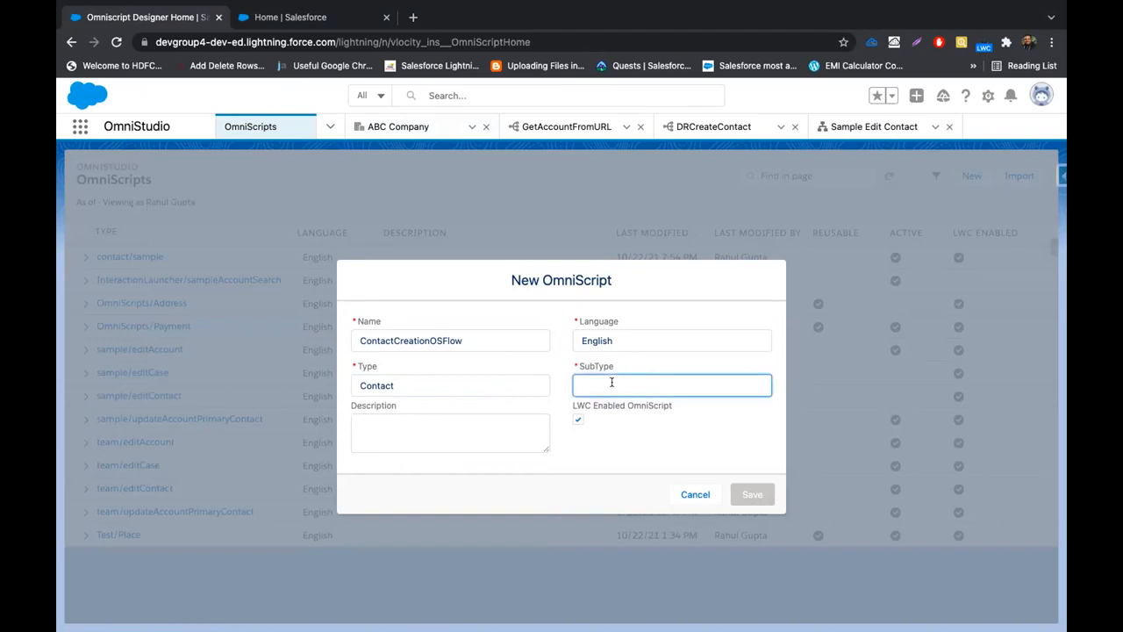
type("BLRGrp")
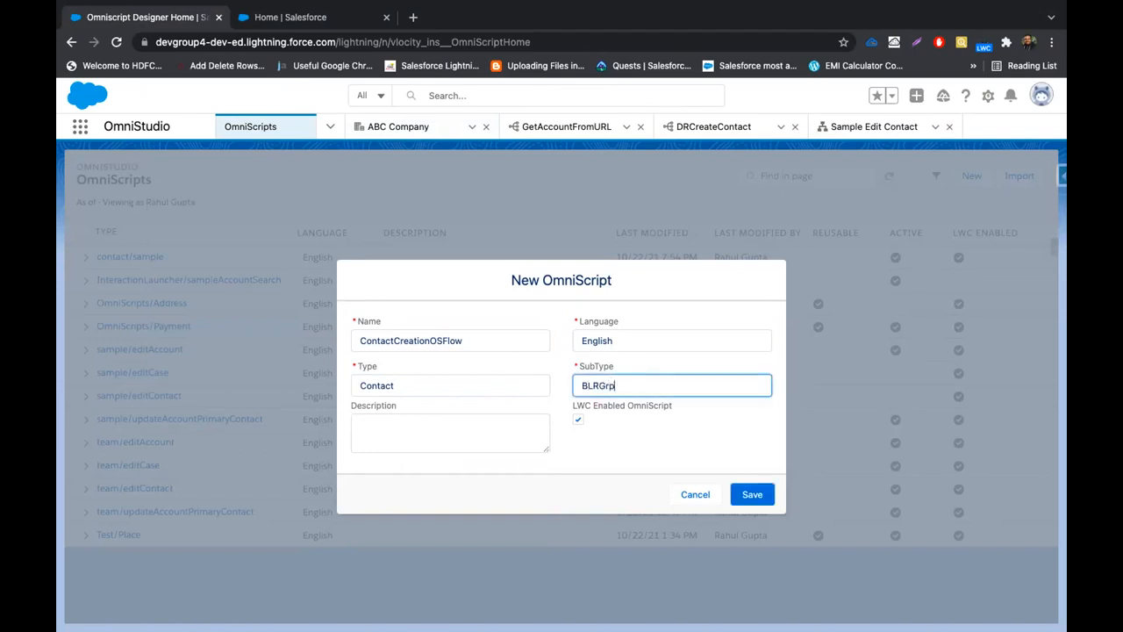
left_click(629, 423)
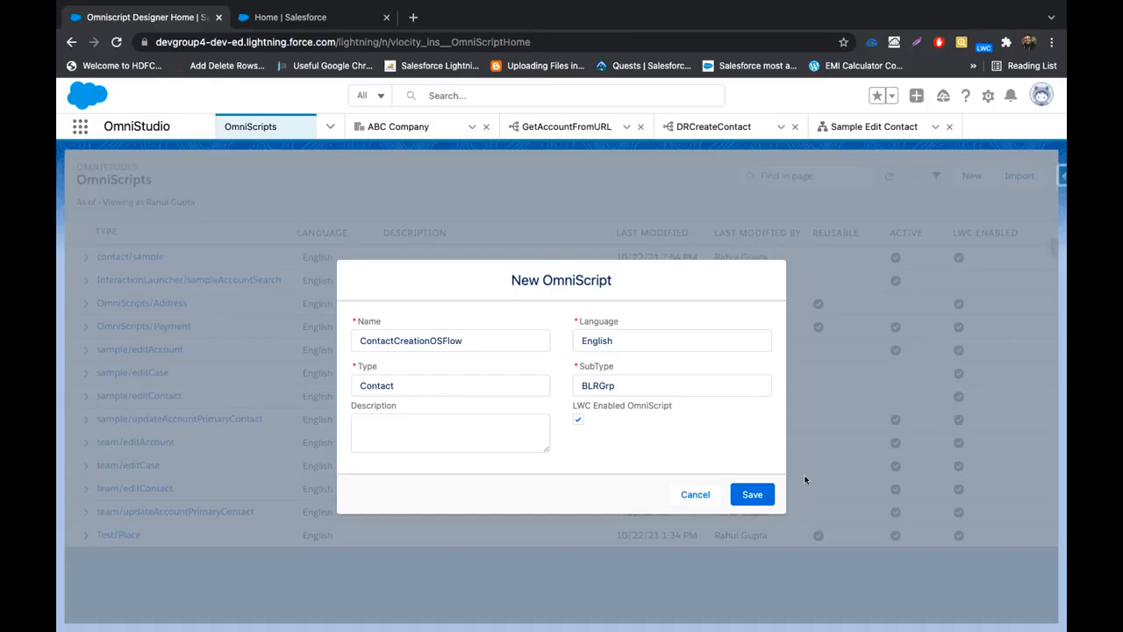
left_click(766, 503)
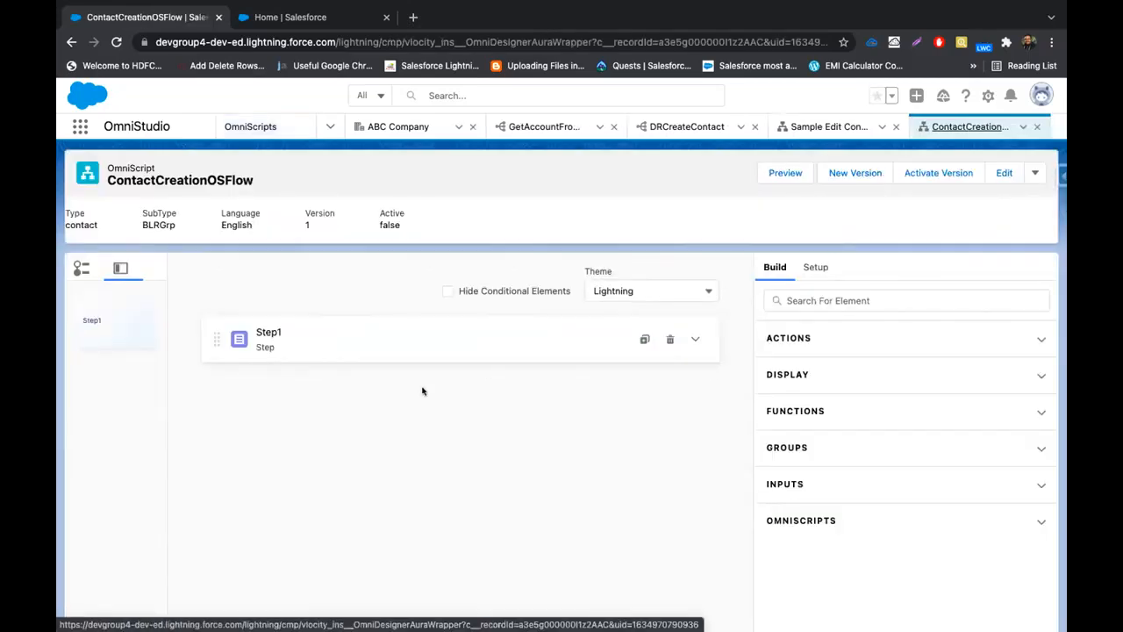
Rename Step1 to Details in both its Name and Field Label
left_click(695, 340)
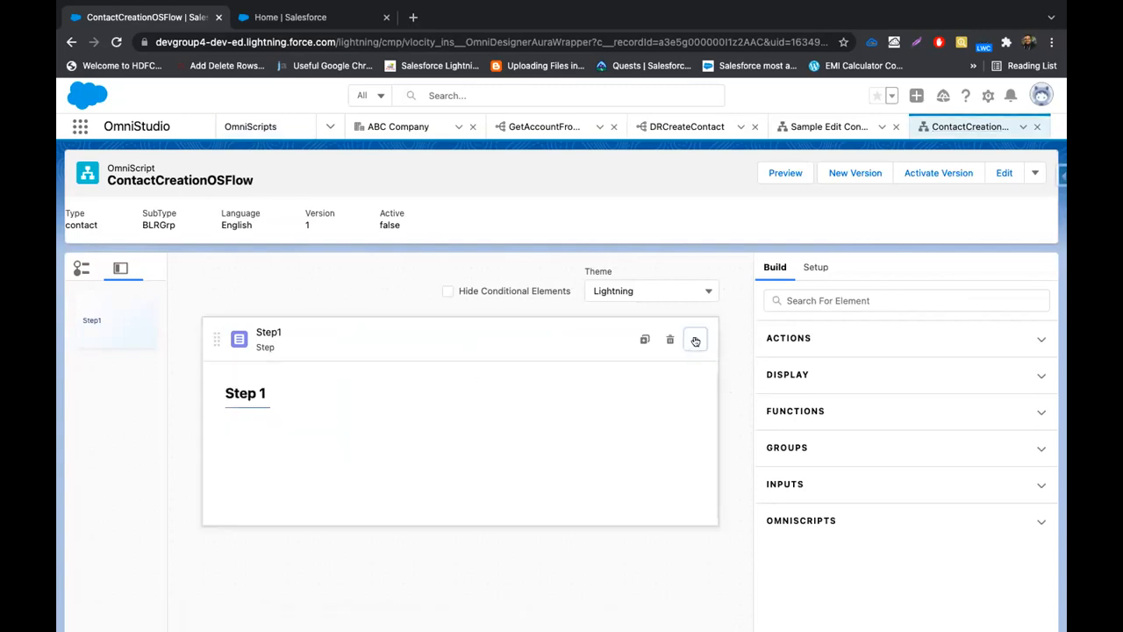
left_click(307, 348)
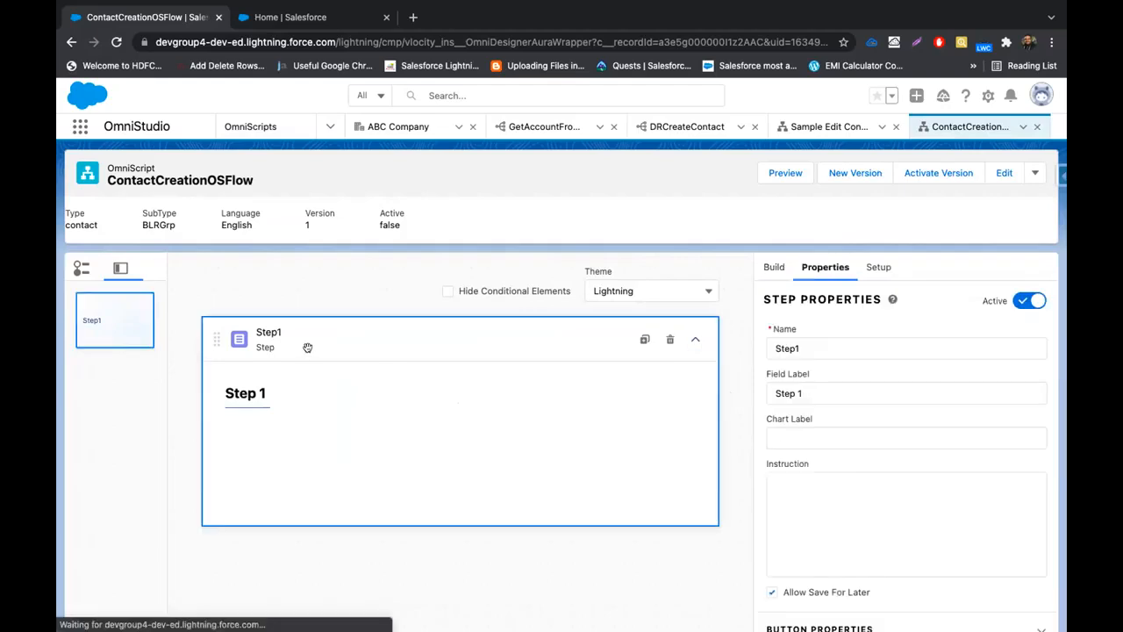
left_click(851, 348)
key("ctrl+a")
key("BackSpace")
type("Details")
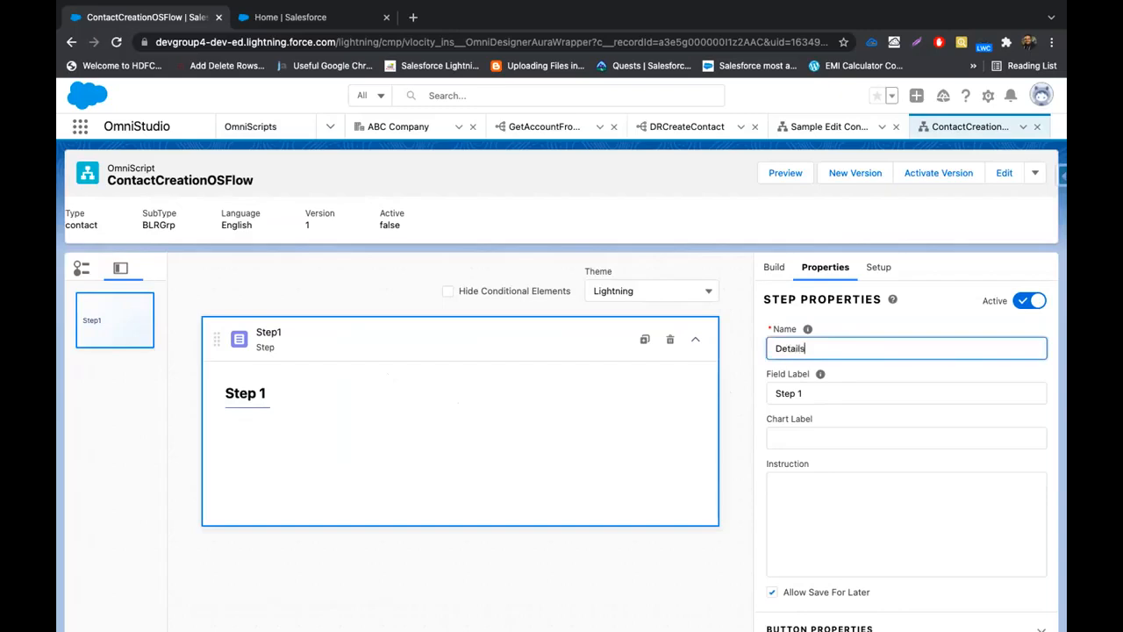
left_click(845, 387)
key("ctrl+a")
type("Details")
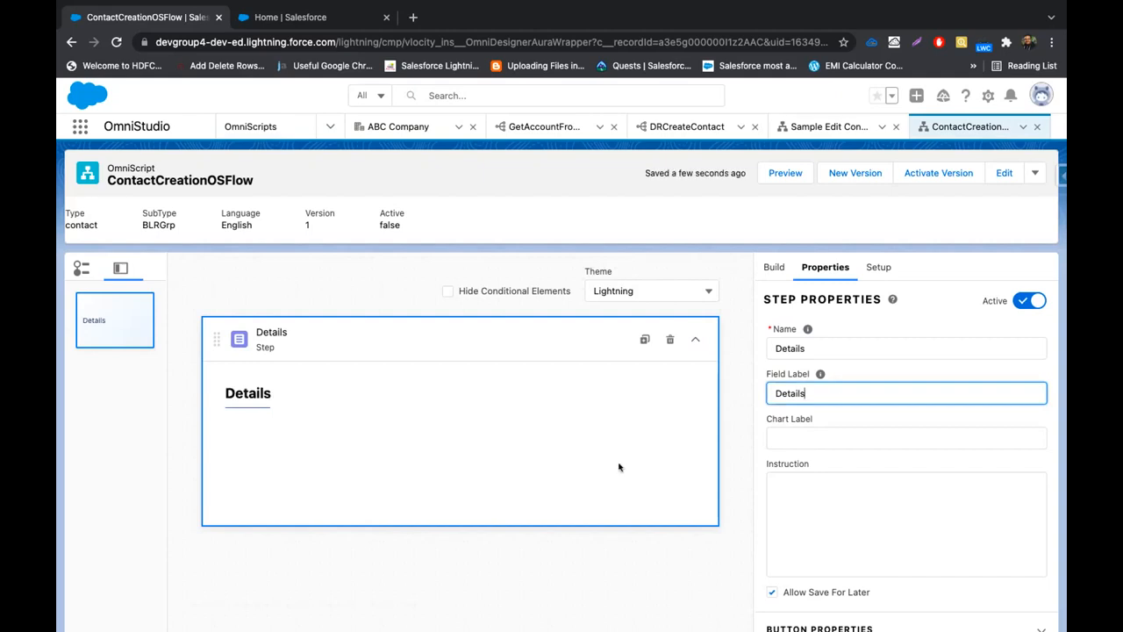
Search for 'block' and drop a Block element into the Details step
left_click(773, 268)
left_click(810, 307)
type("block")
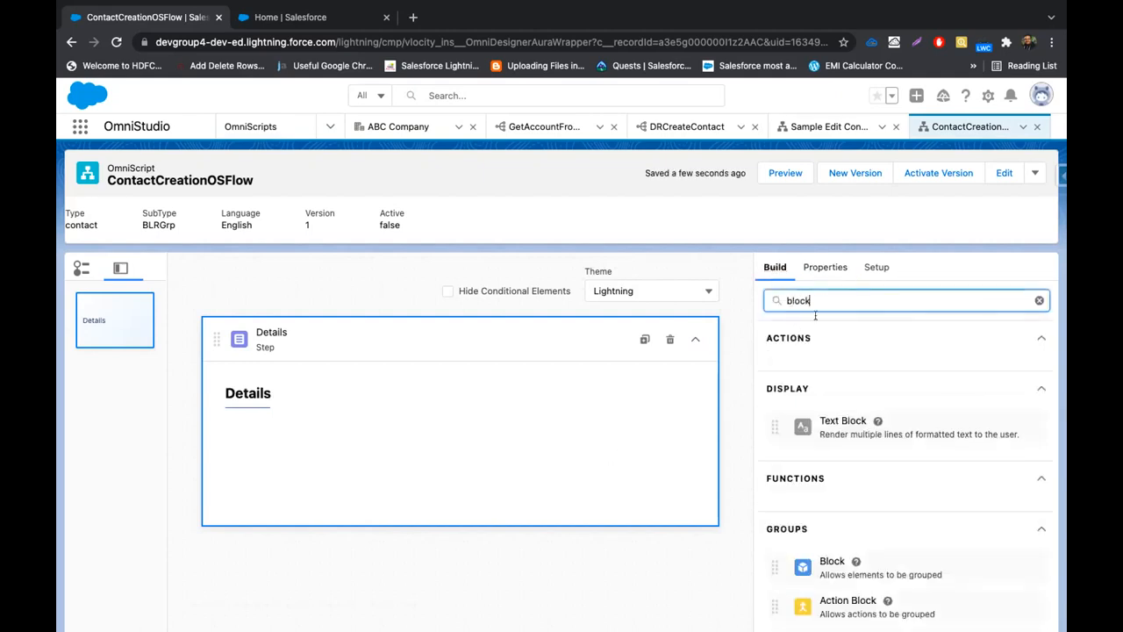
scroll(855, 421, "down", 3)
left_click_drag(823, 450, 468, 439)
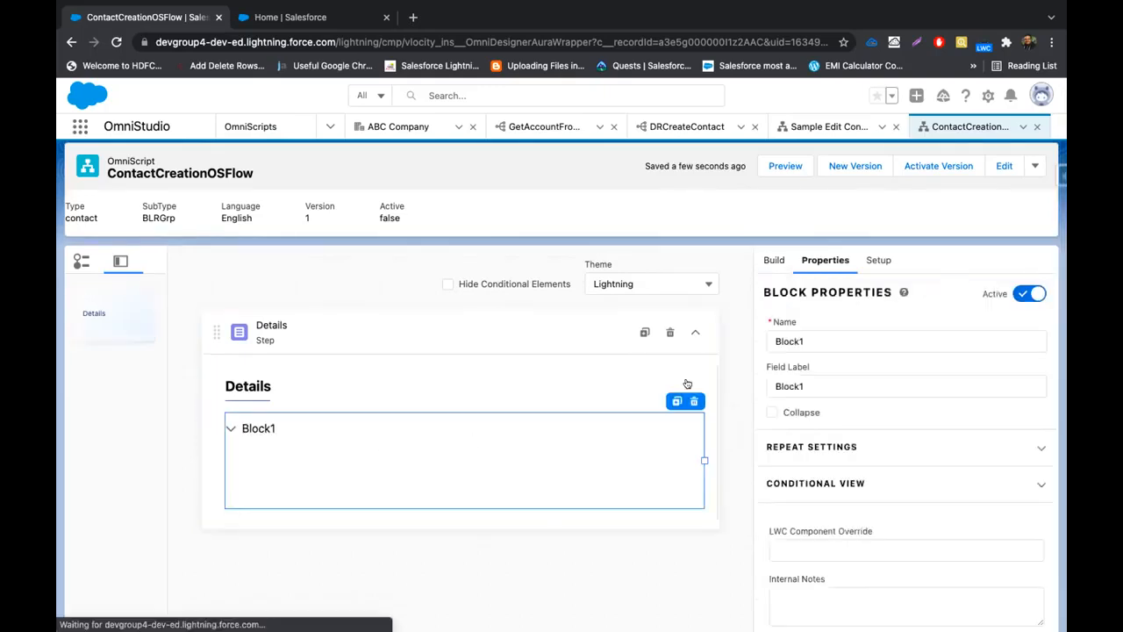
Name the block PersonalDetails and give it the label Personal Details
double_click(815, 339)
type("Personal D")
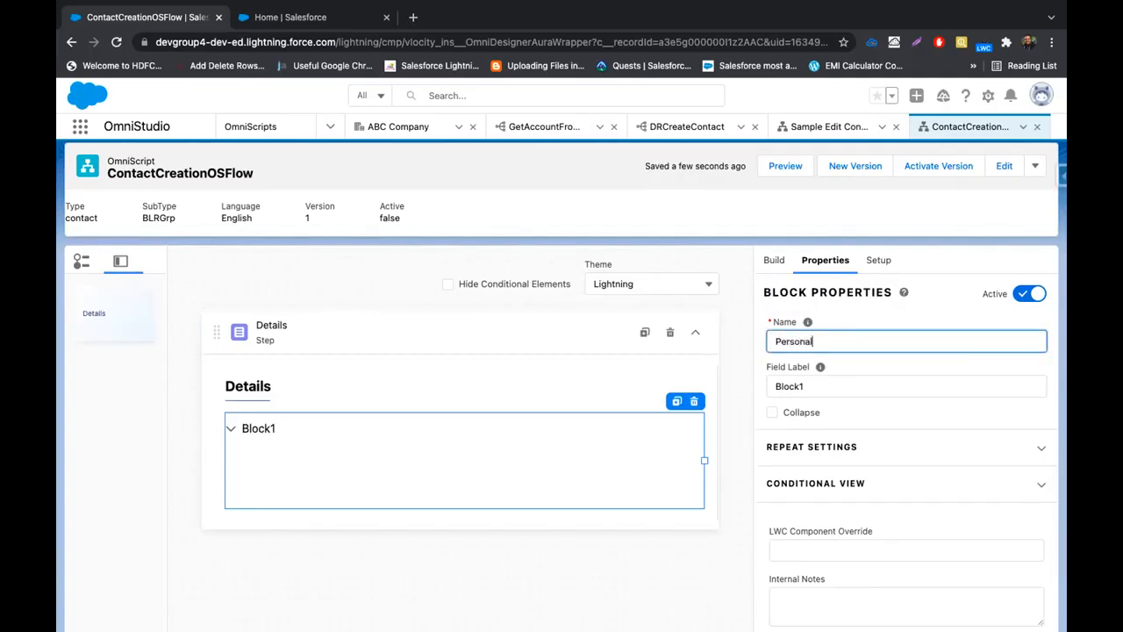
key("BackSpace")
key("BackSpace")
type("Details")
double_click(794, 384)
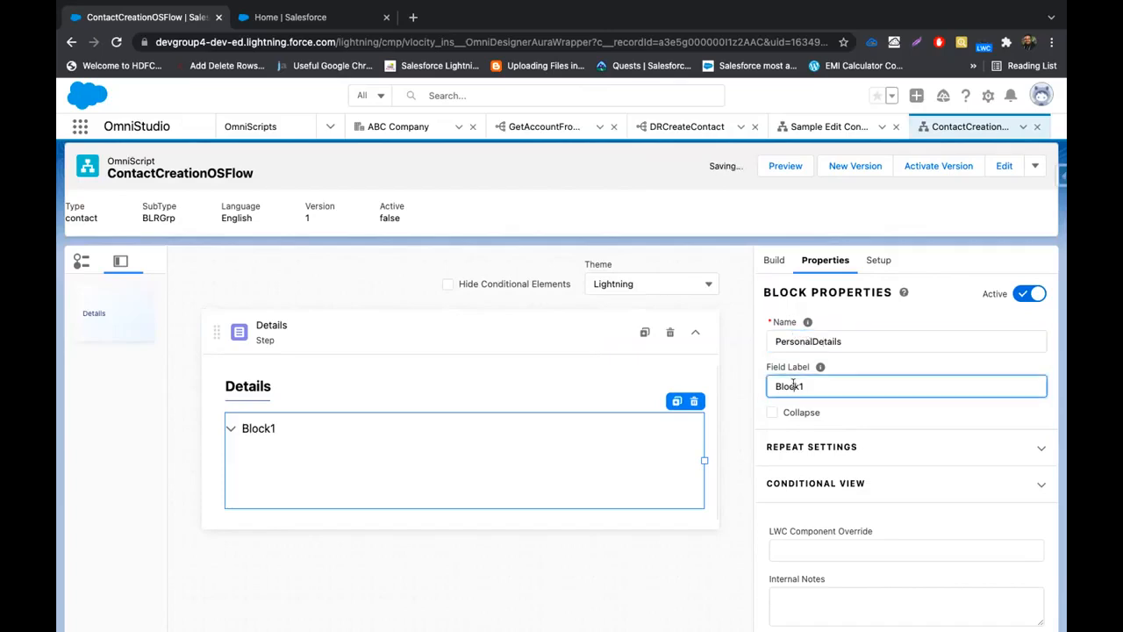
key("BackSpace")
type("Deta")
key("BackSpace")
key("BackSpace")
key("BackSpace")
key("BackSpace")
type("Personal Details")
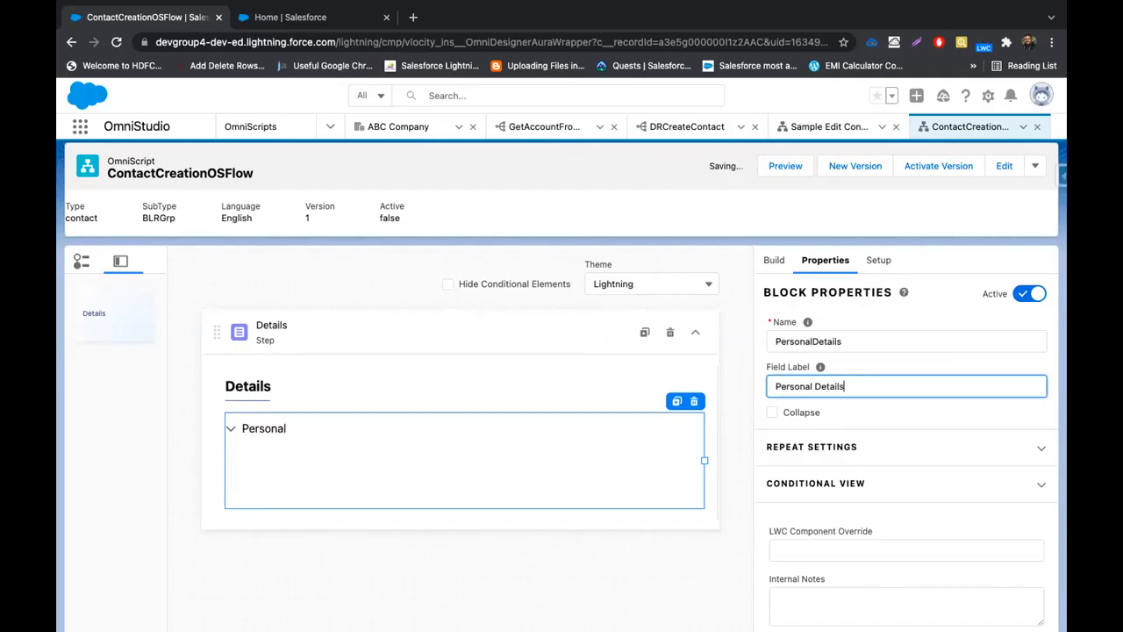
left_click(505, 391)
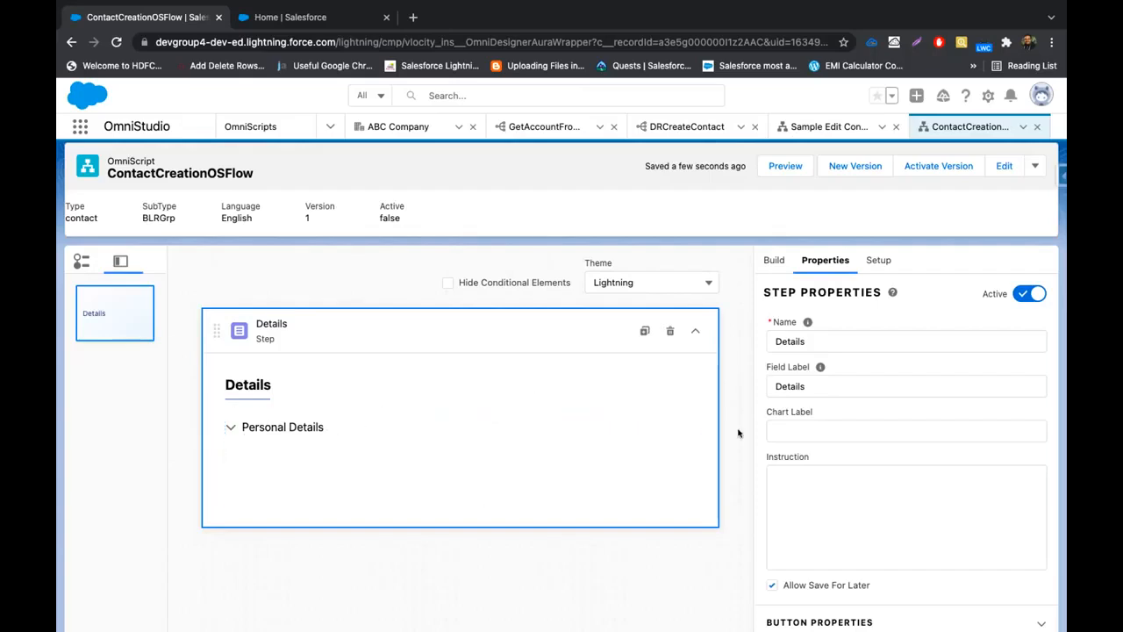
Add two Text inputs, Text1 and Text2, inside the Personal Details block
scroll(860, 391, "up", 1)
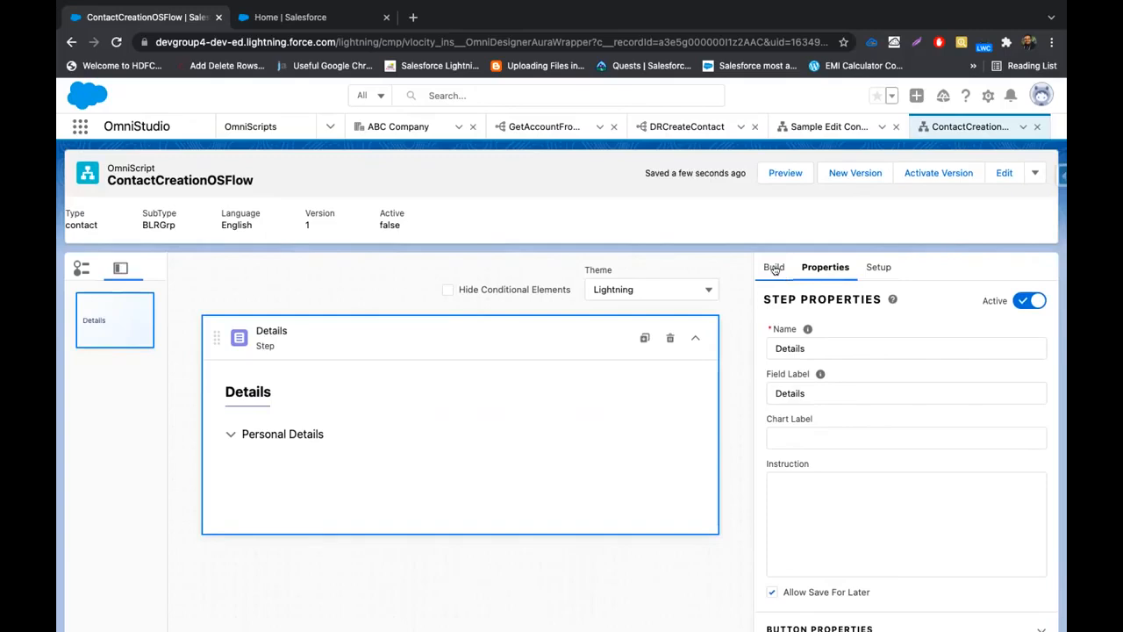
left_click(773, 269)
scroll(830, 384, "up", 2)
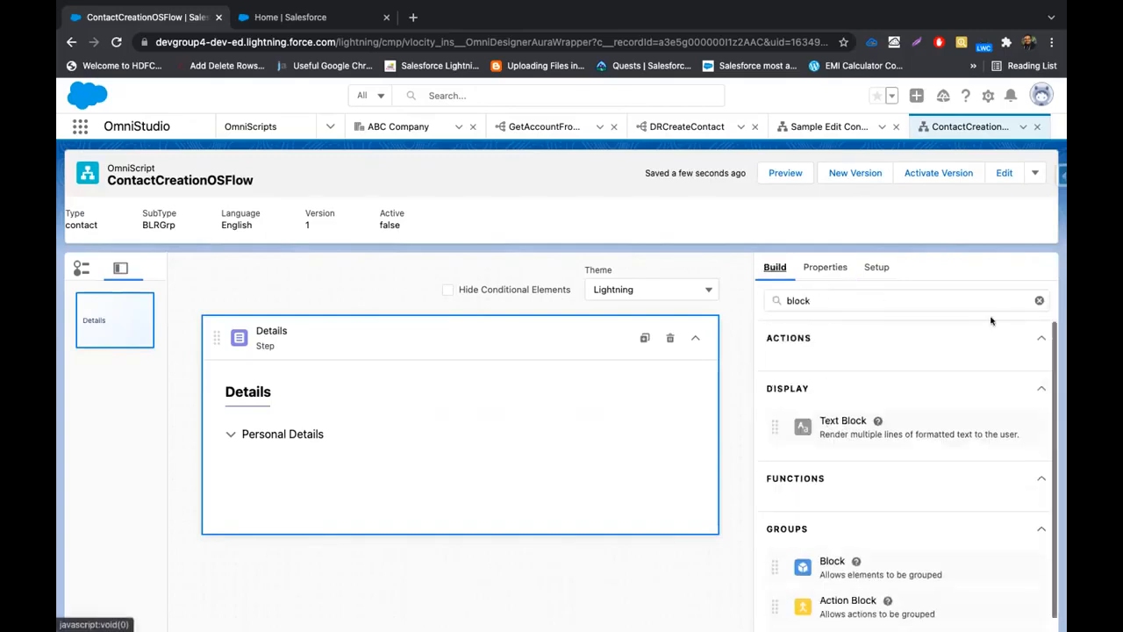
left_click(1040, 300)
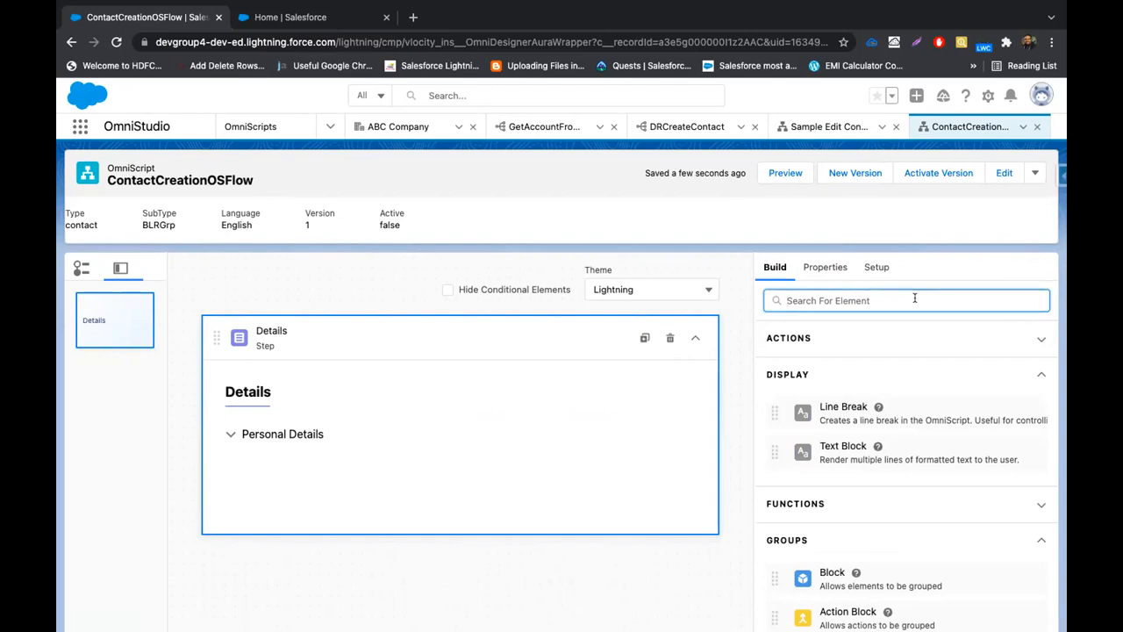
type("Text")
key("BackSpace")
key("BackSpace")
key("BackSpace")
key("BackSpace")
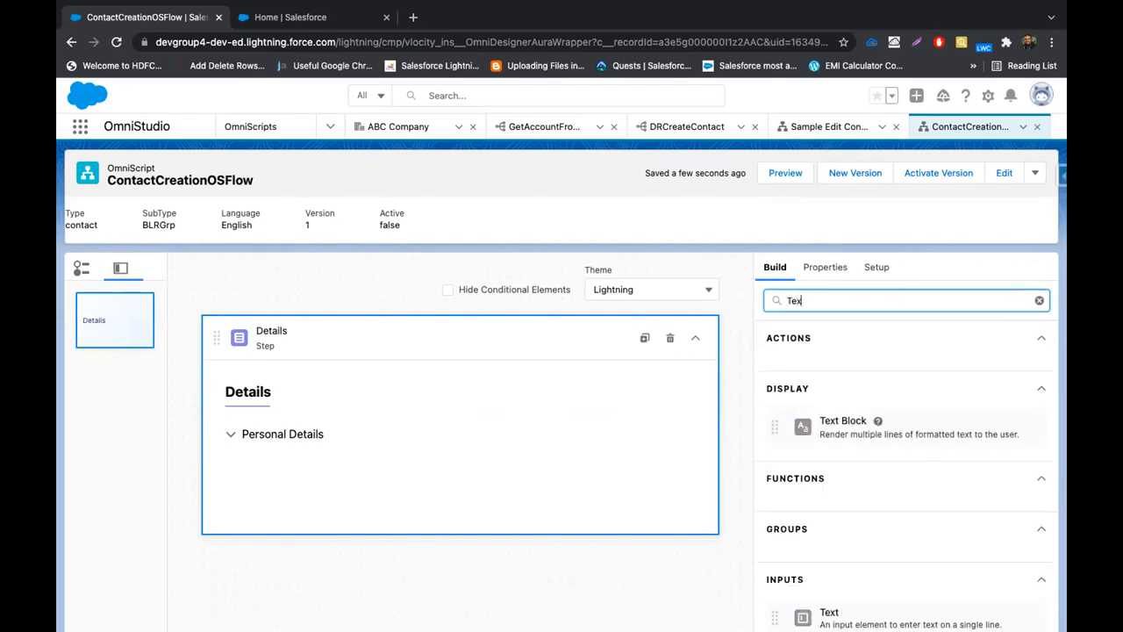
type("Text")
scroll(924, 410, "down", 1)
left_click_drag(860, 518, 448, 409)
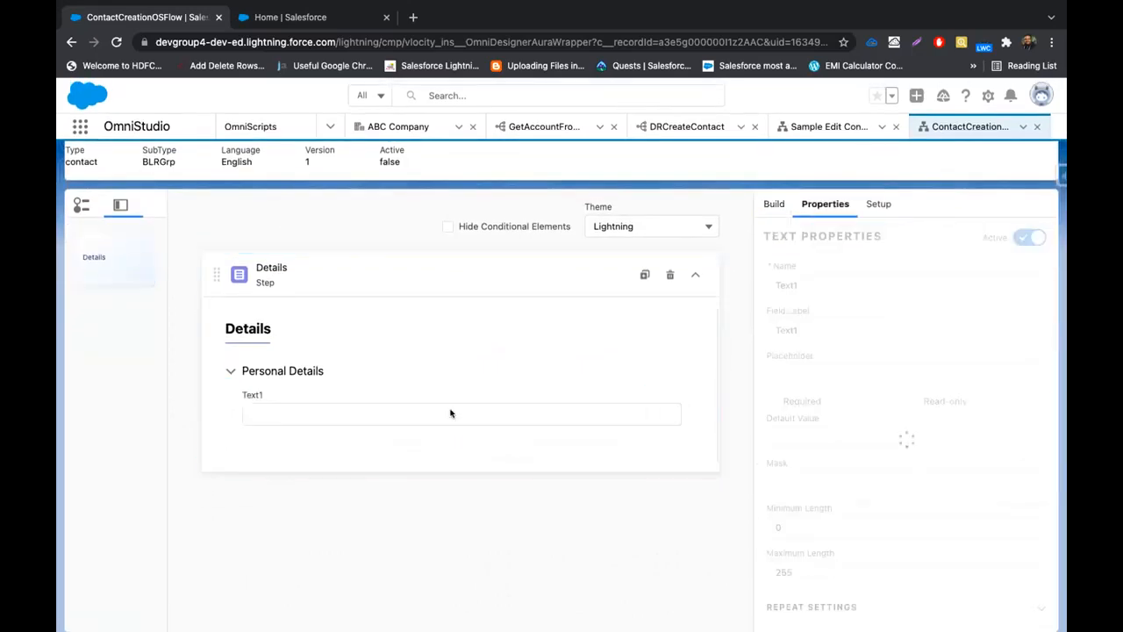
left_click(774, 204)
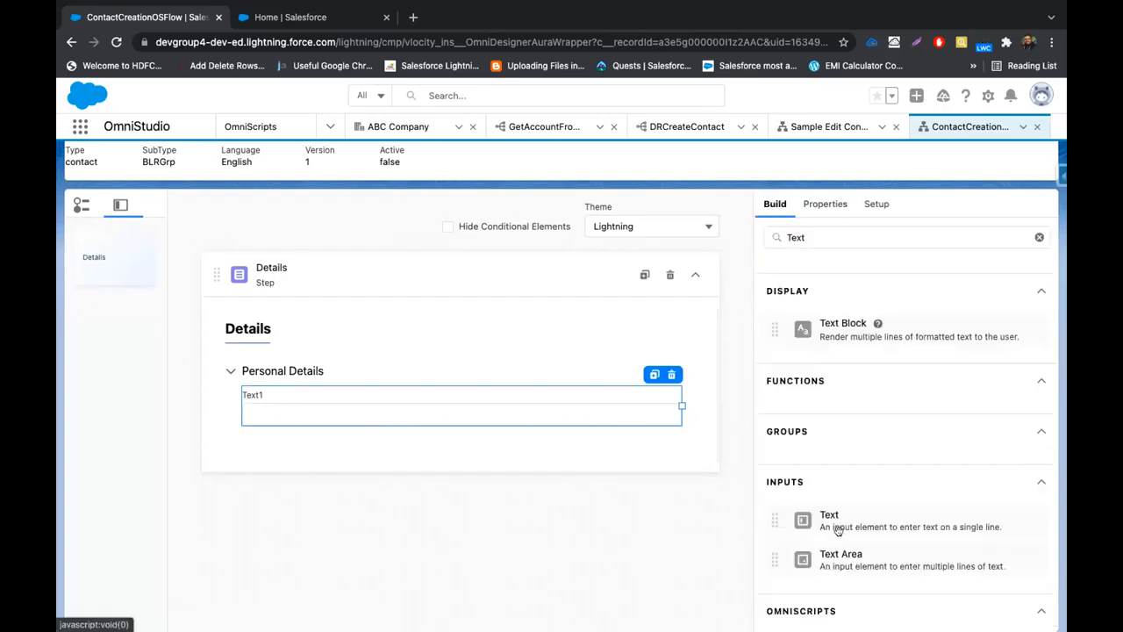
left_click_drag(829, 520, 454, 442)
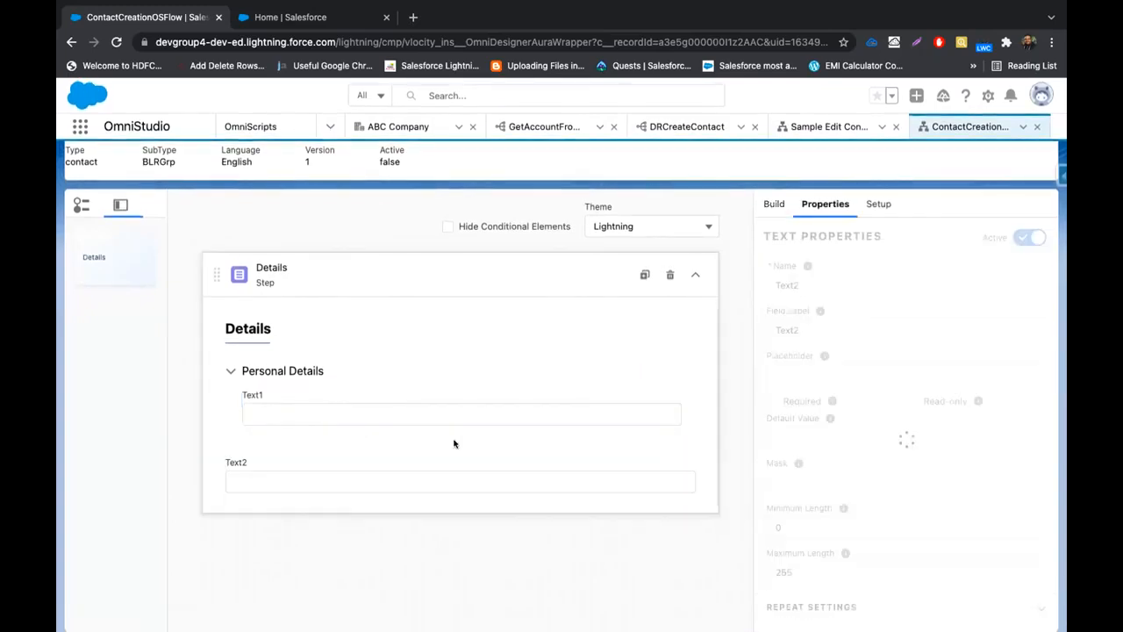
left_click_drag(401, 483, 425, 432)
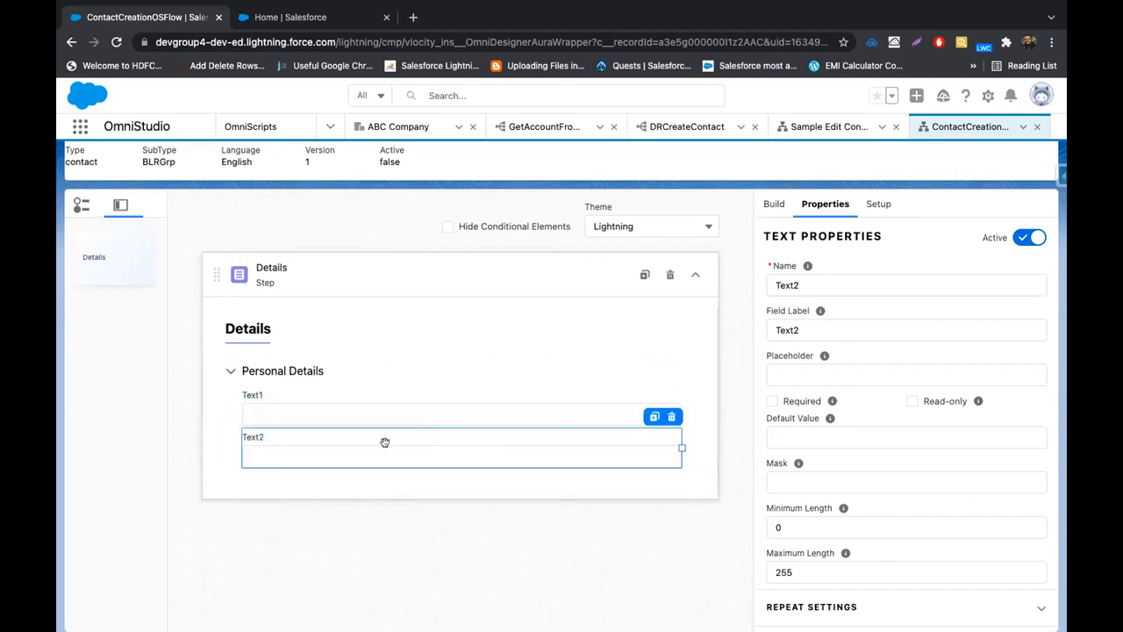
Set Text1's name to FirstName and its label to First Name
left_click(406, 397)
double_click(791, 284)
type("FirstName")
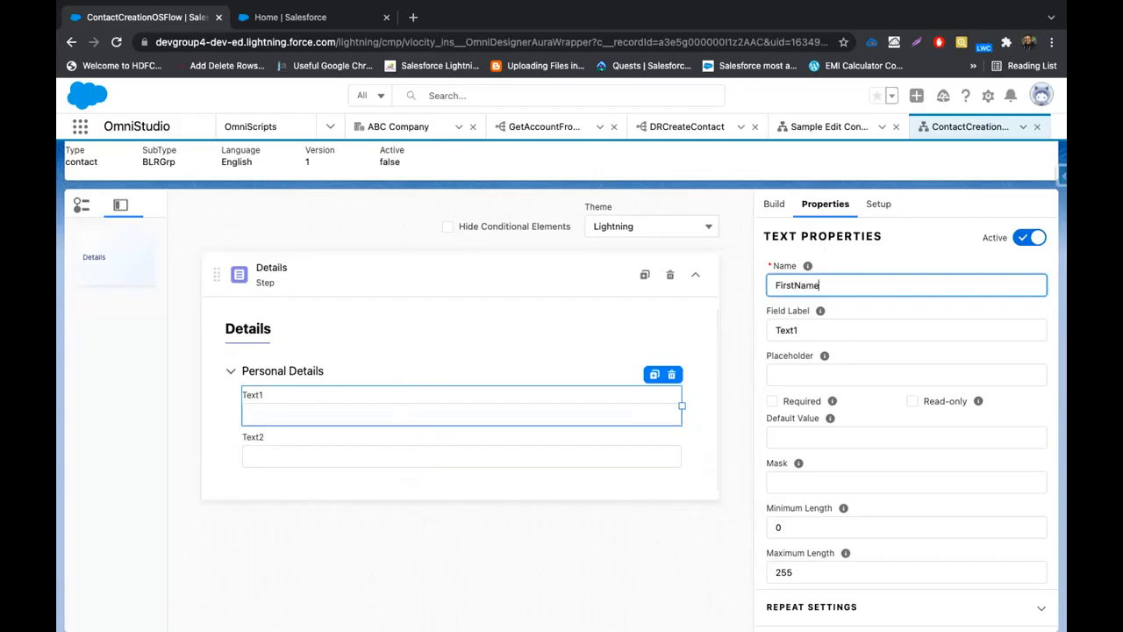
double_click(807, 283)
key("ctrl+c")
double_click(794, 330)
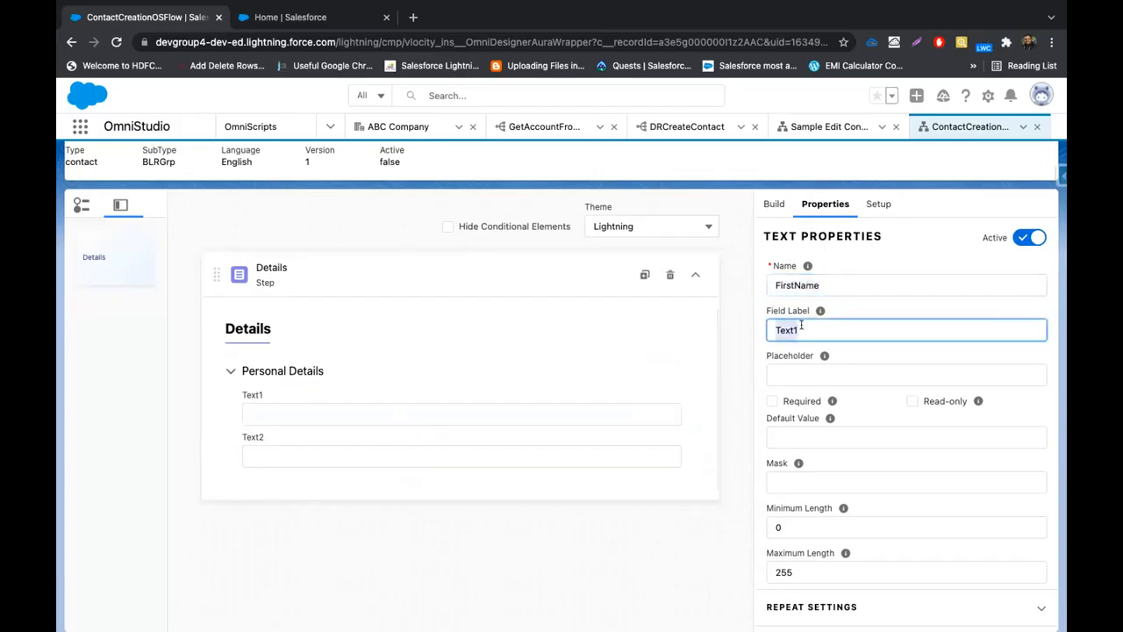
key("ctrl+v")
double_click(801, 326)
key("ctrl+x")
key("ctrl+v")
left_click(793, 330)
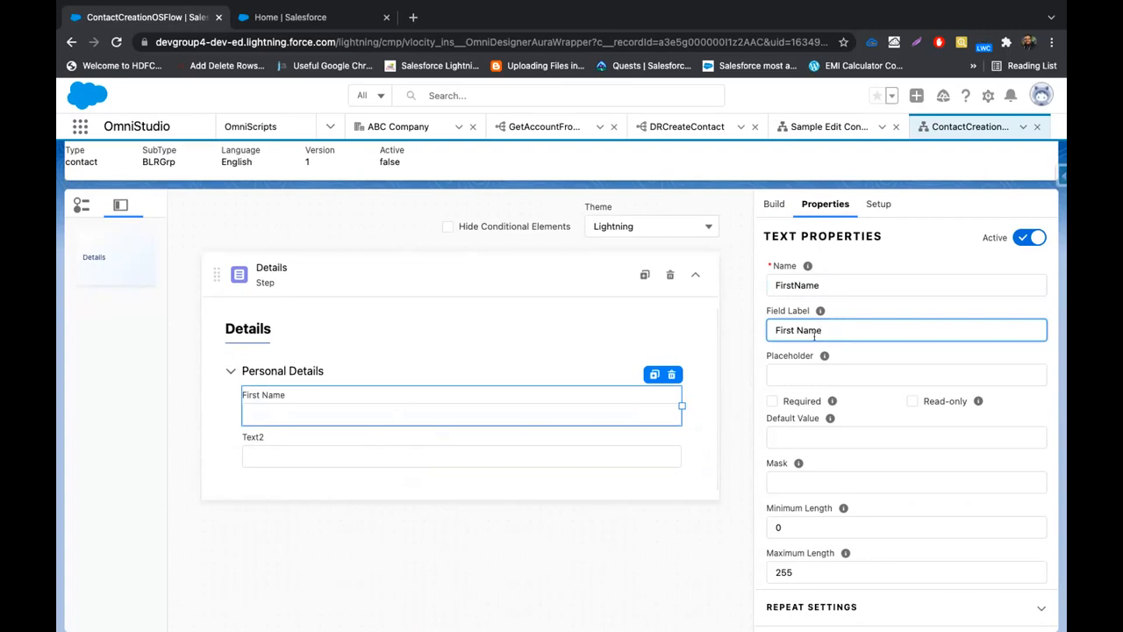
Set Text2's name to LastName and its label to Last Name
left_click(551, 457)
left_click(815, 281)
double_click(816, 281)
type("LastName")
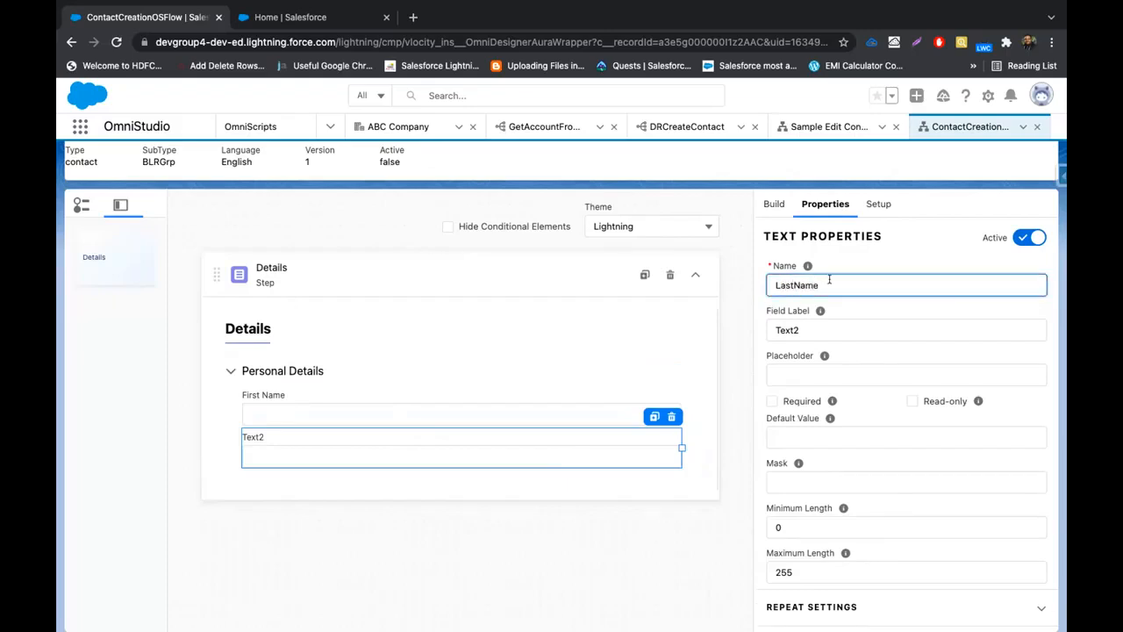
double_click(814, 317)
type("LastName")
left_click(796, 330)
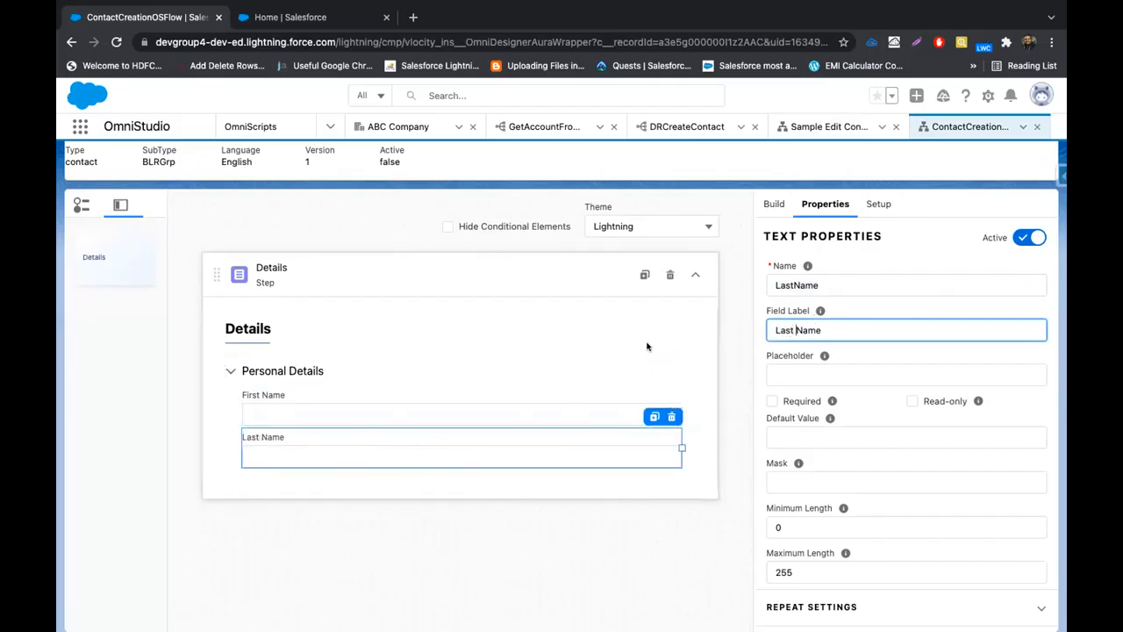
left_click(775, 205)
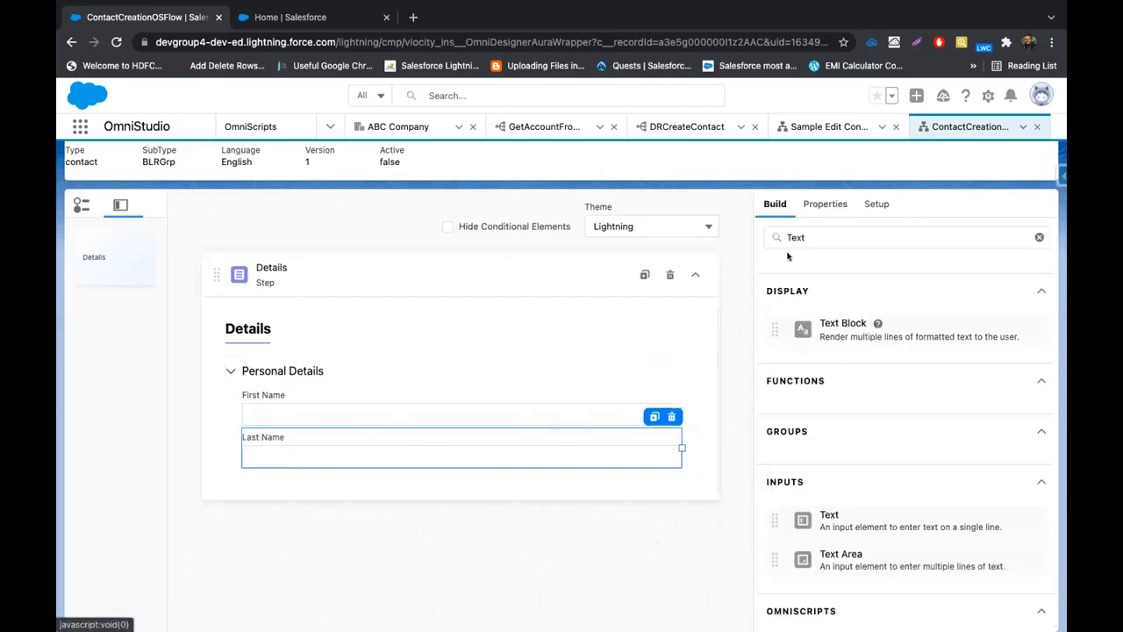
Search 'sele' and place a Select input above First Name
left_click(1038, 237)
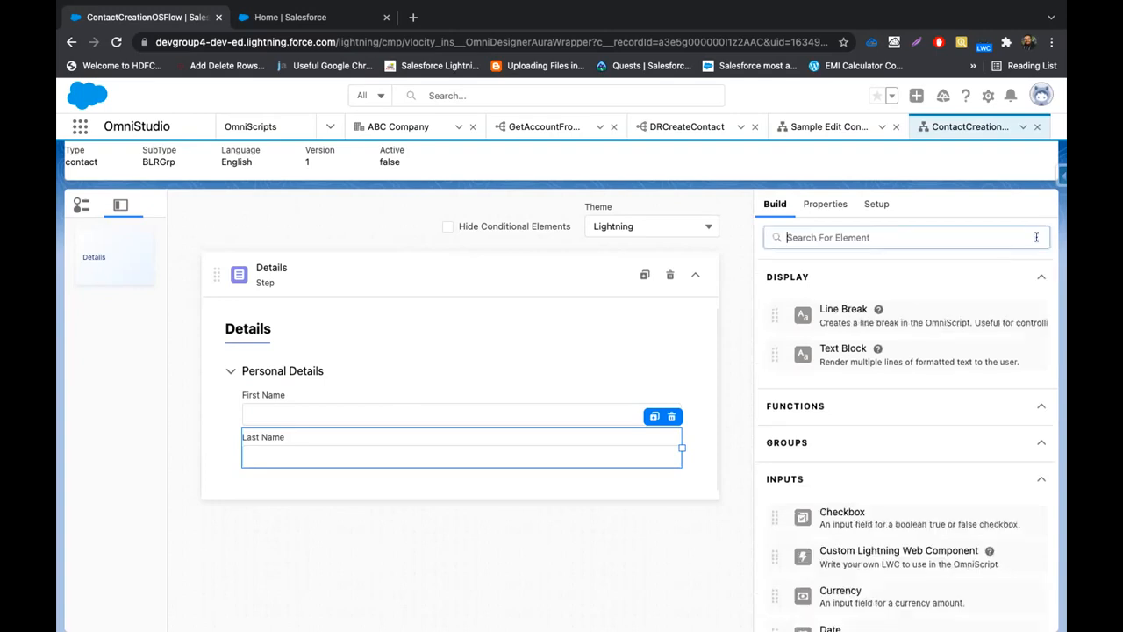
type("sat")
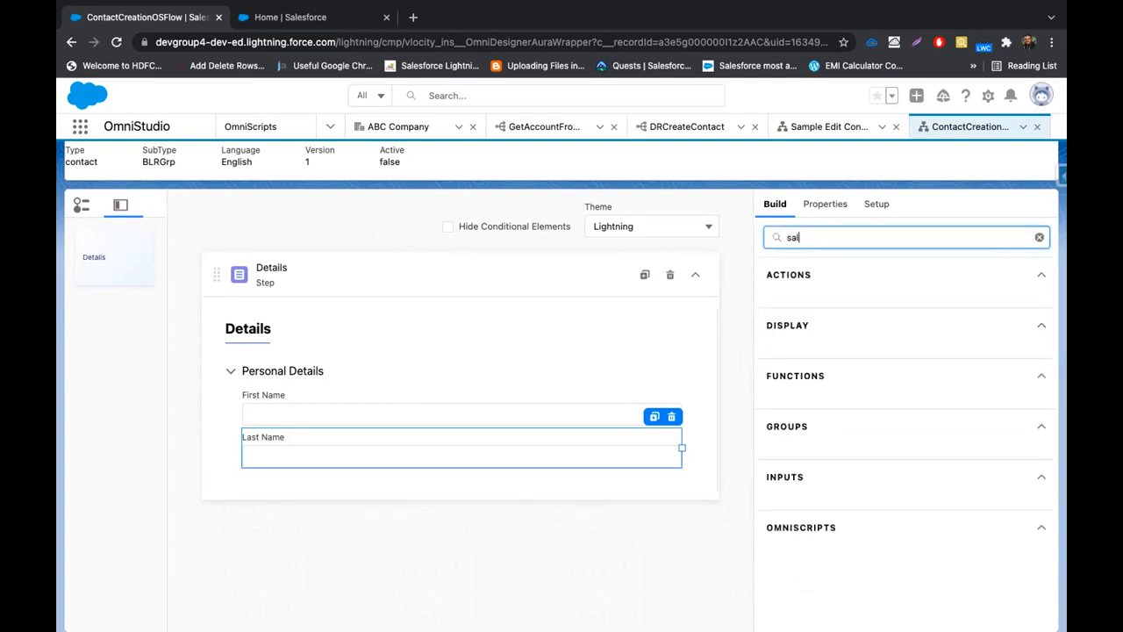
key("BackSpace")
key("BackSpace")
key("BackSpace")
type("sele")
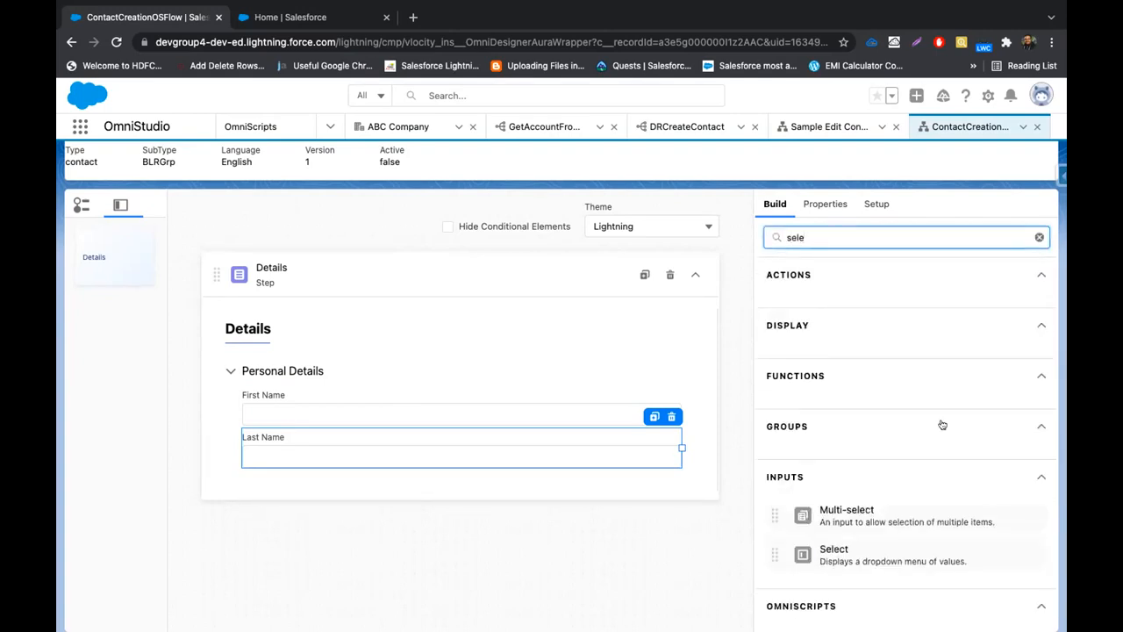
left_click_drag(852, 548, 498, 401)
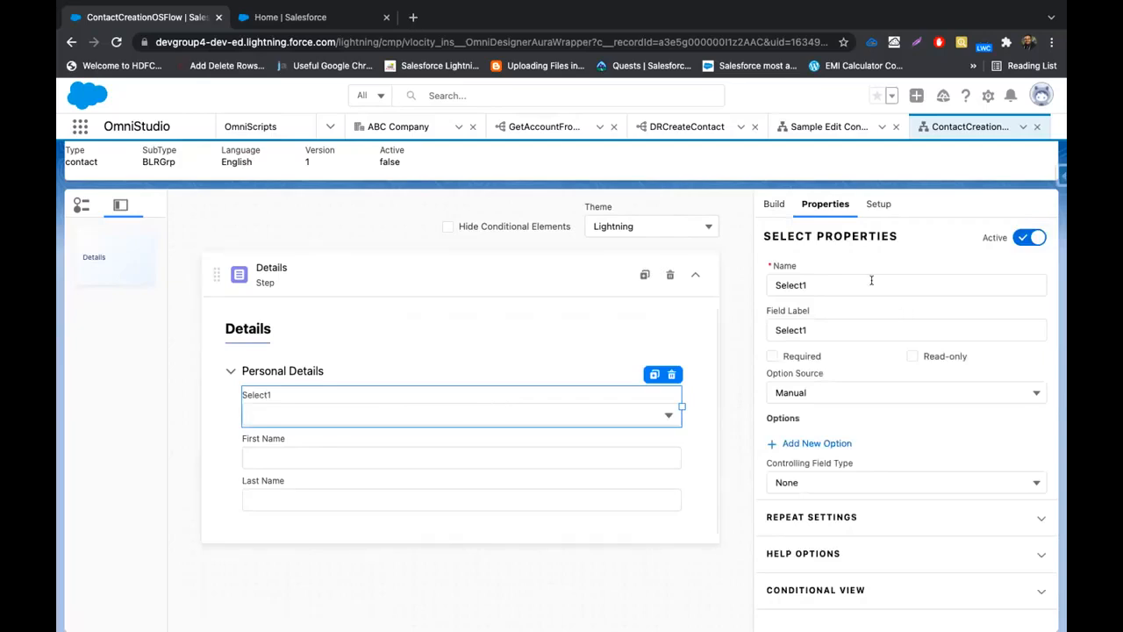
Name and label the select Salutation and mark it Required
double_click(871, 280)
type("Salutation")
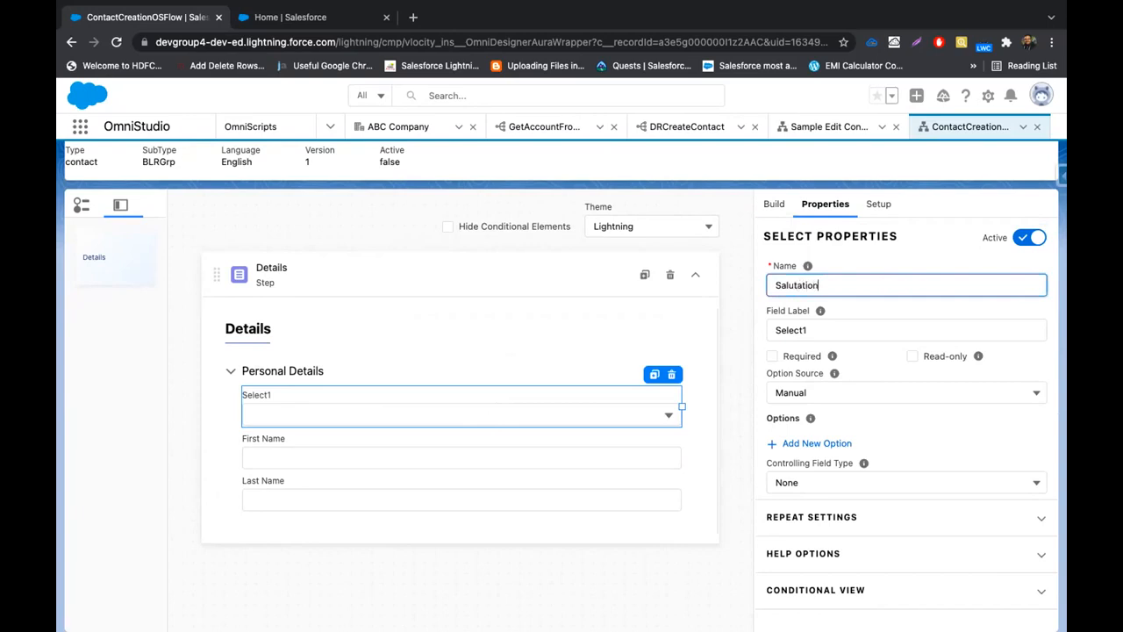
double_click(901, 280)
double_click(871, 324)
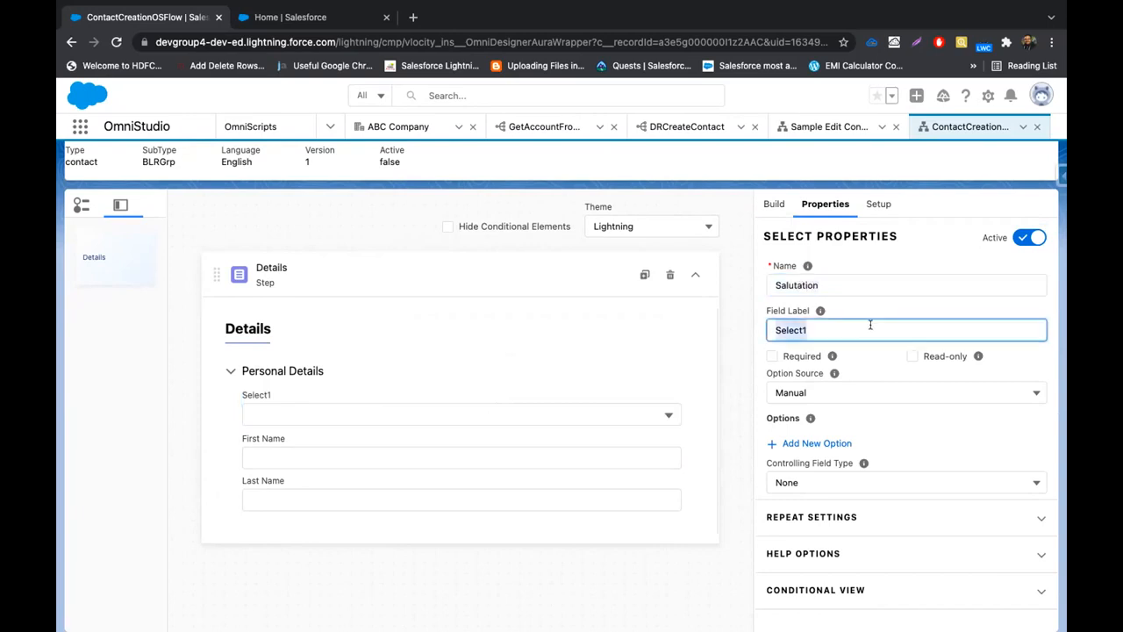
key("ctrl+v")
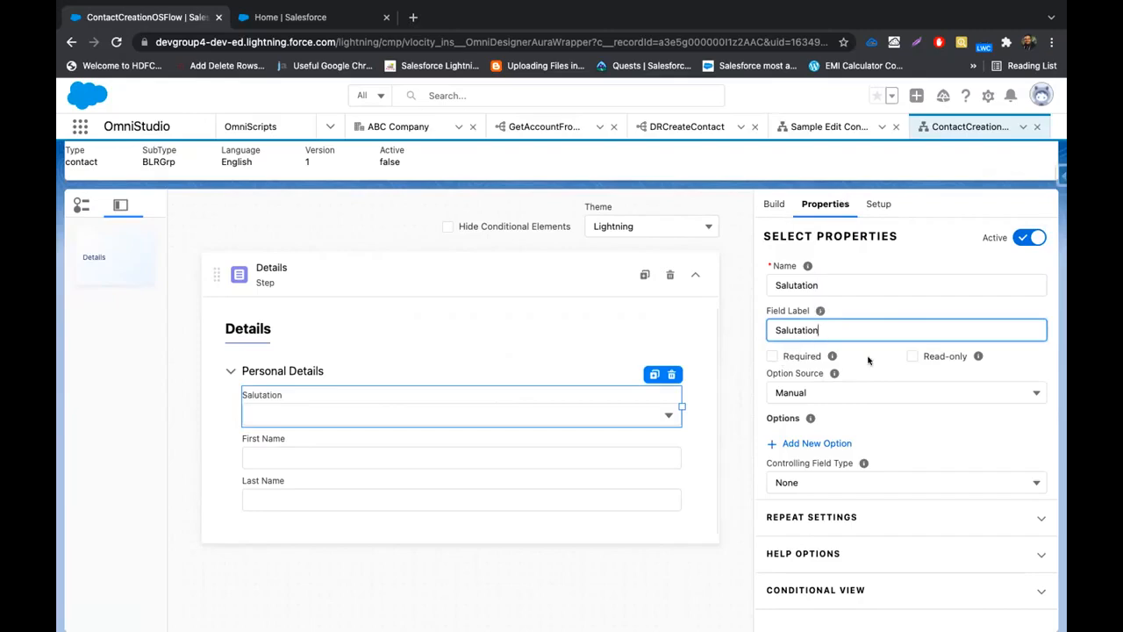
left_click(799, 359)
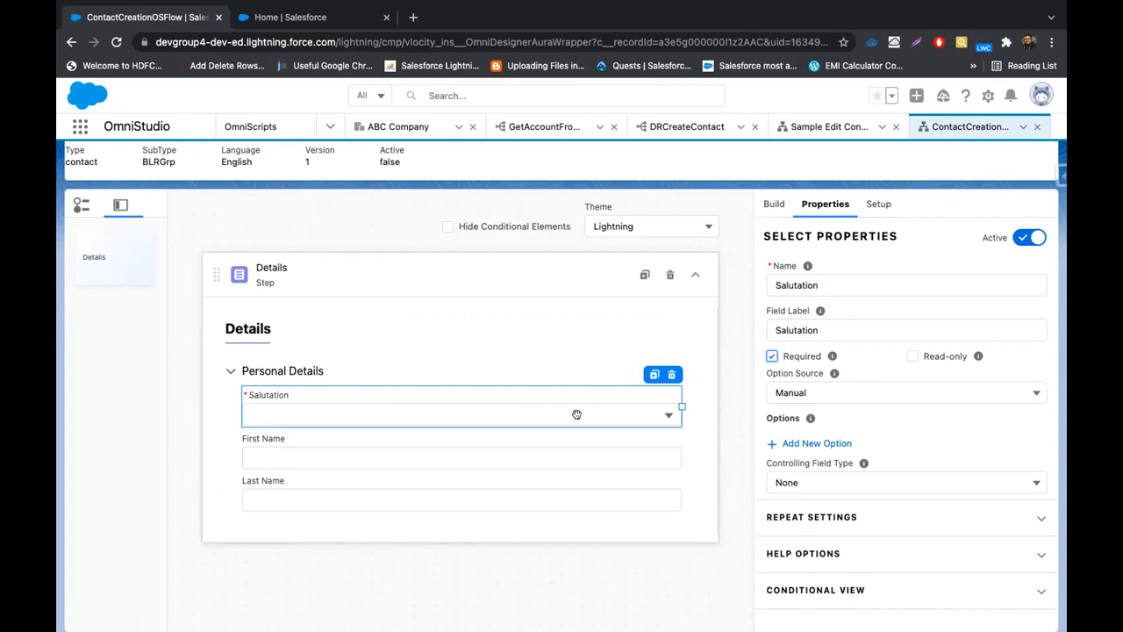
Source Salutation options from SObject Contact.Salutation, then preview the OmniScript
left_click(843, 390)
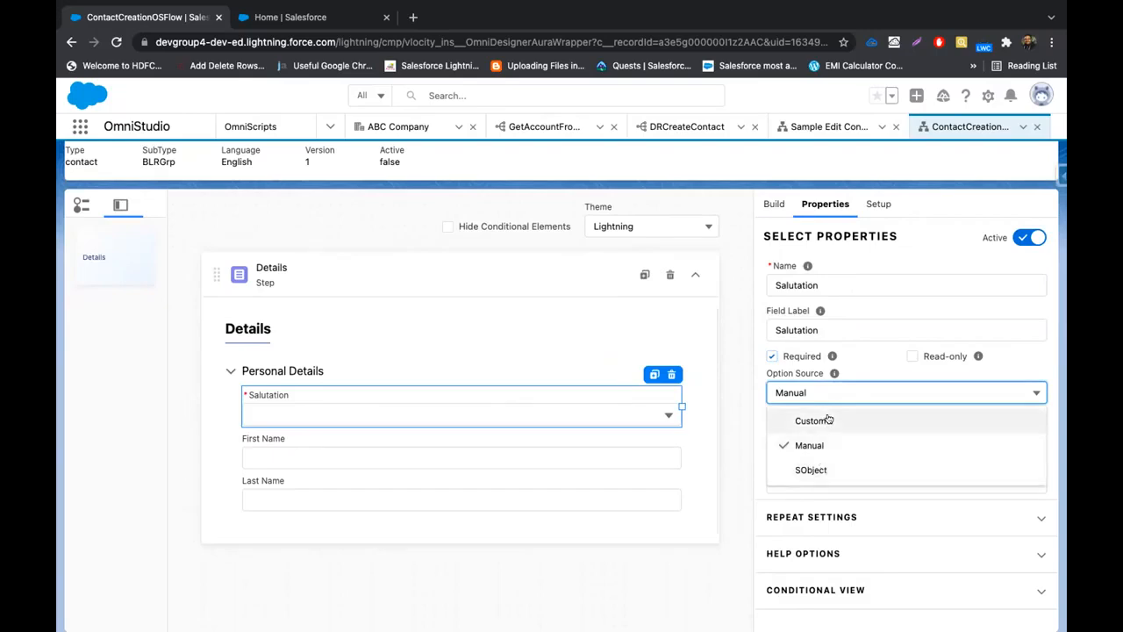
left_click(818, 443)
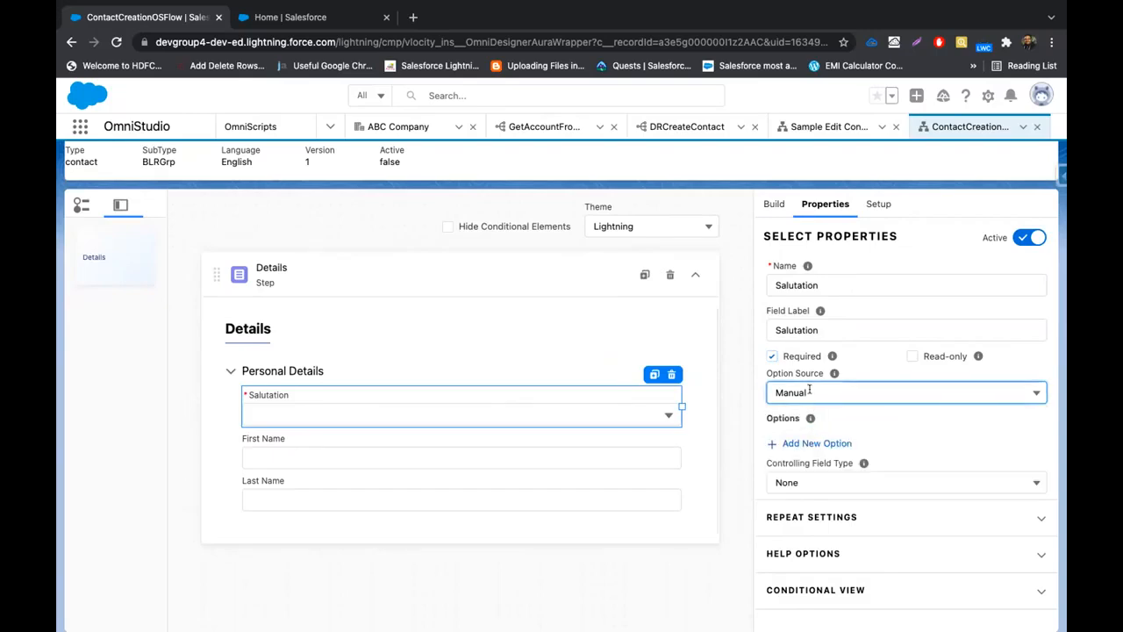
left_click(814, 443)
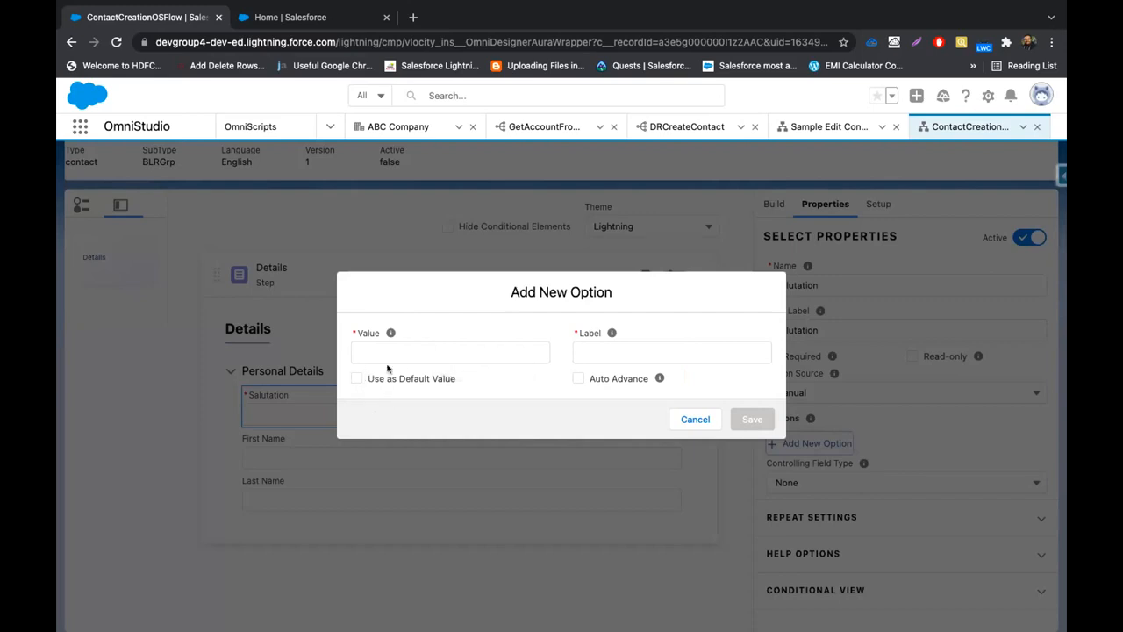
left_click(690, 420)
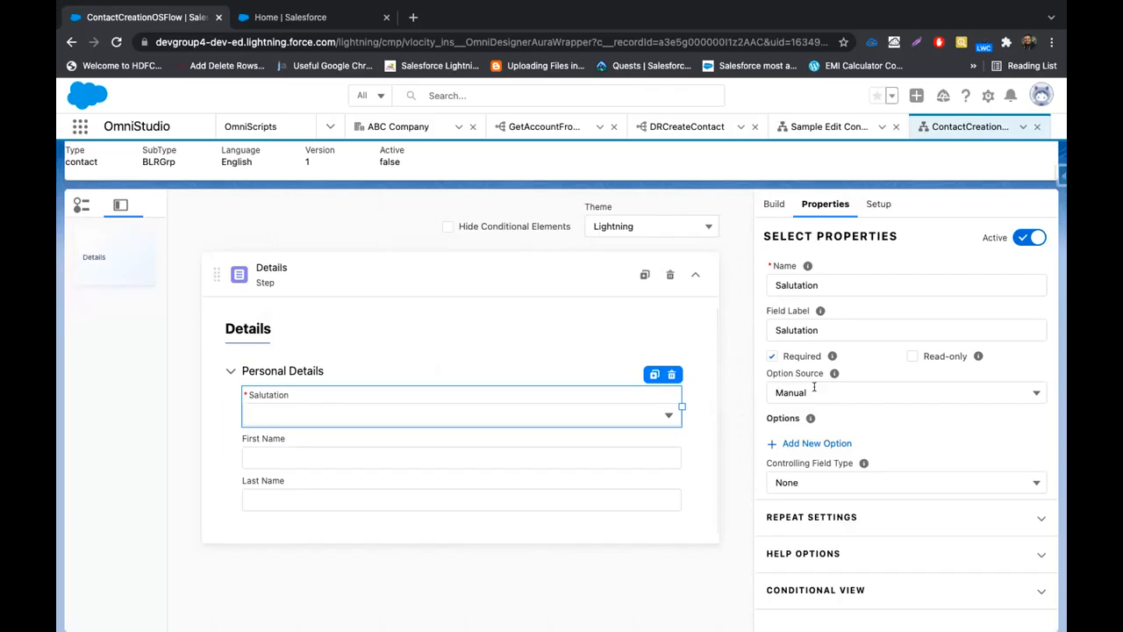
left_click(814, 392)
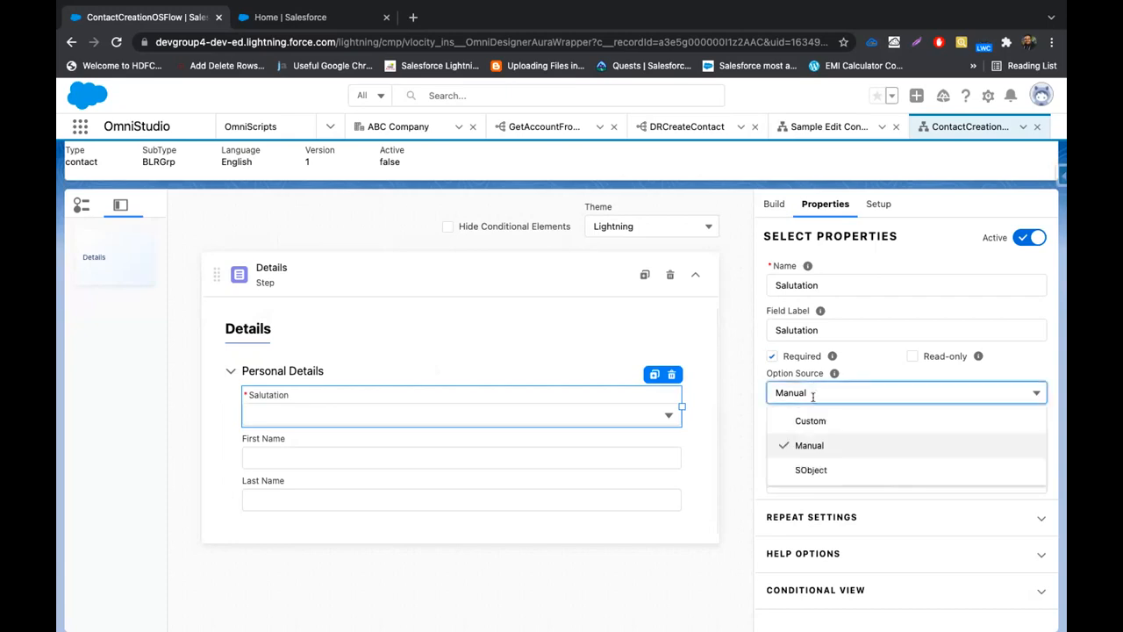
left_click(807, 464)
mouse_move(807, 420)
left_click(793, 439)
type("Contac")
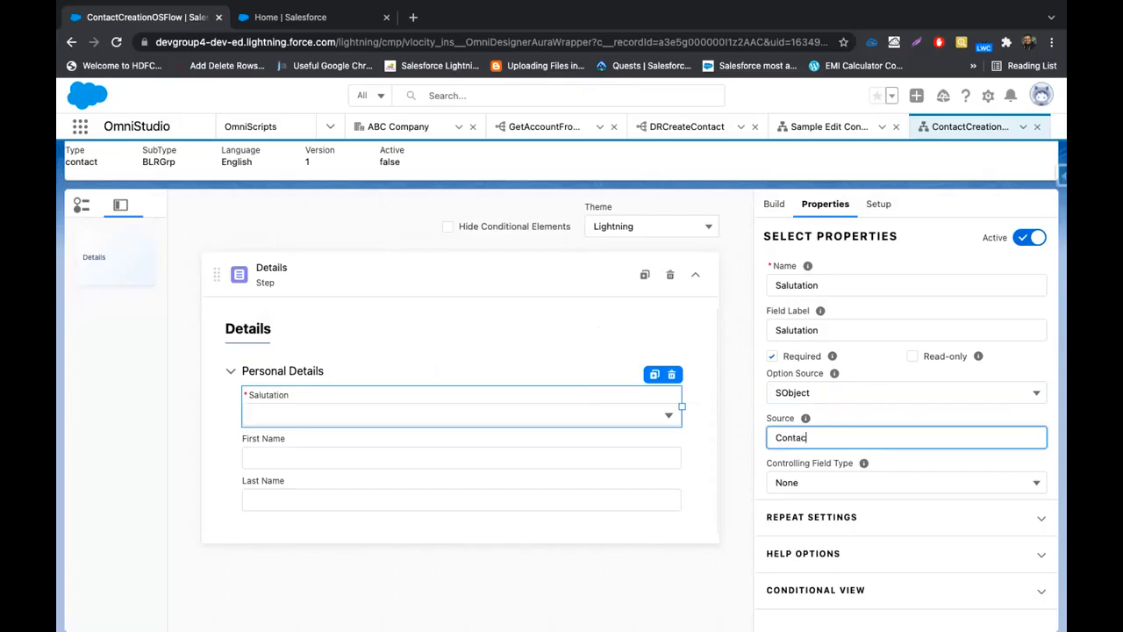
type("t.Sal")
left_click(737, 446)
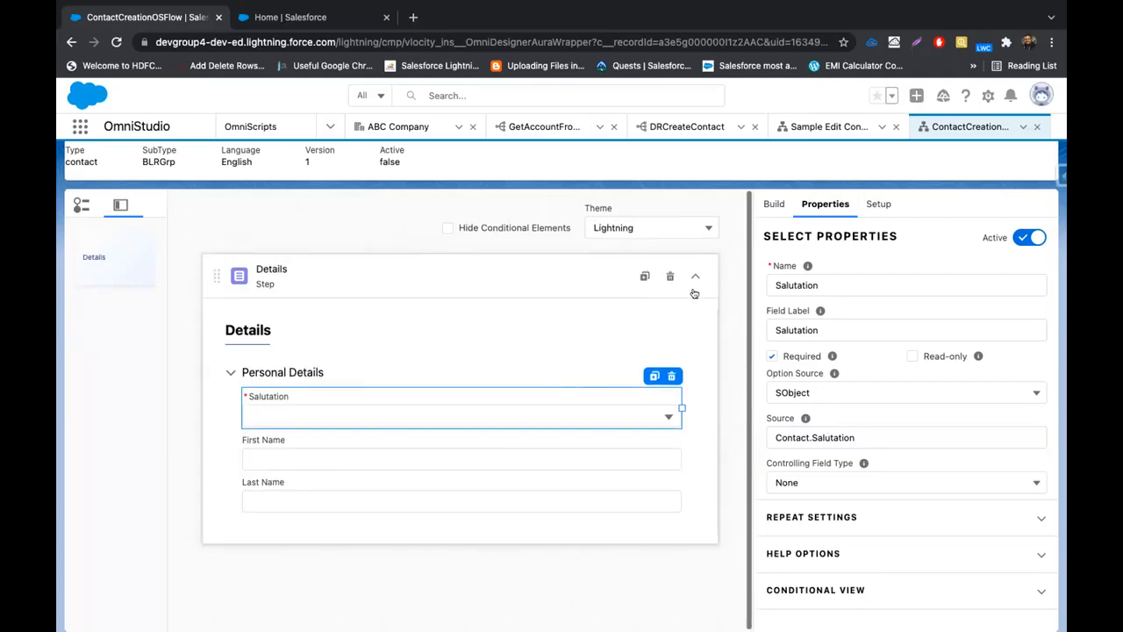
scroll(757, 210, "up", 2)
left_click(786, 176)
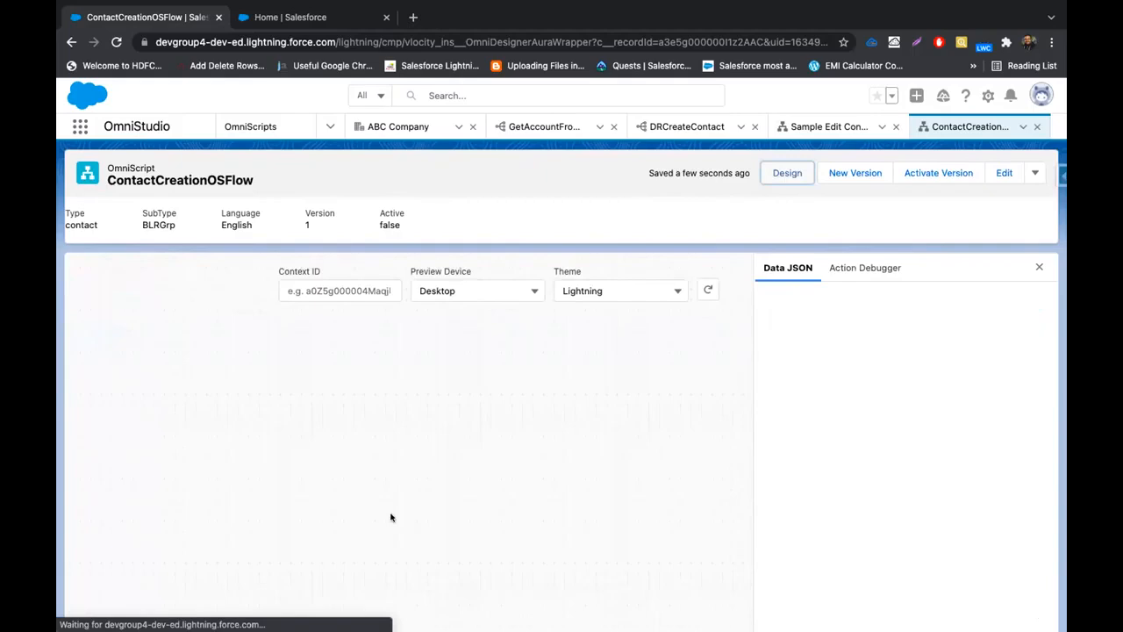
left_click(1039, 267)
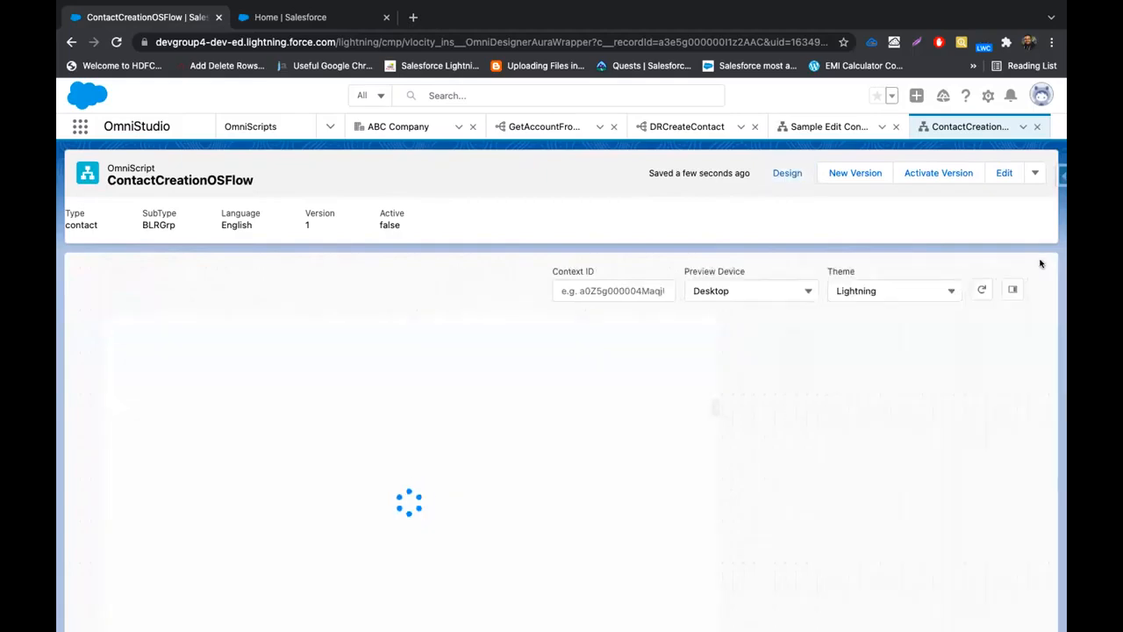
scroll(640, 354, "down", 2)
left_click(617, 369)
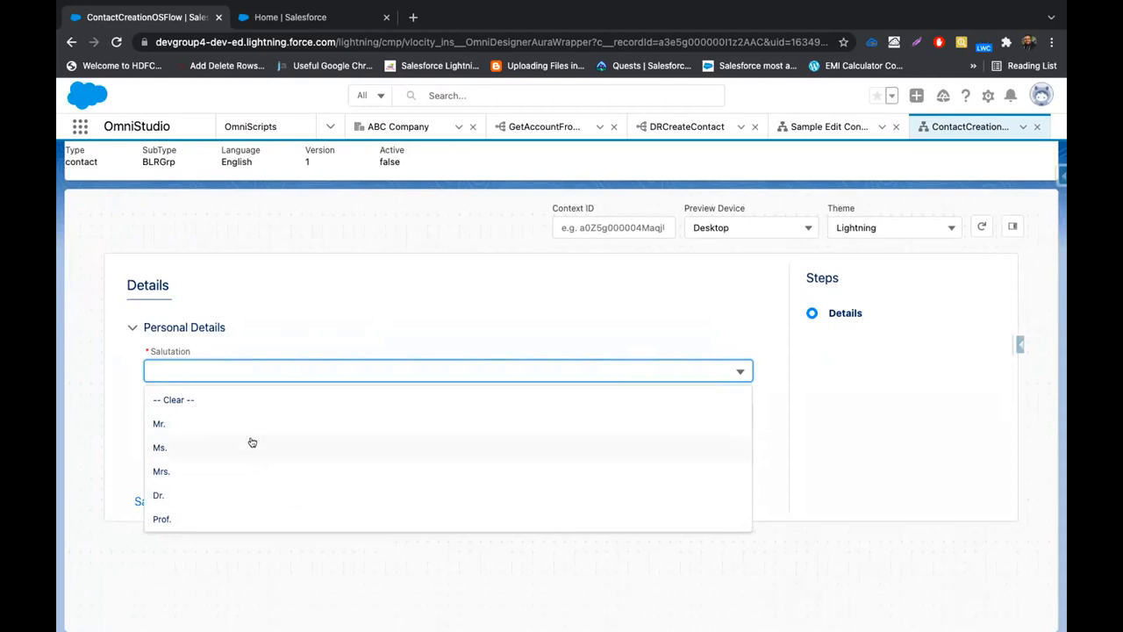
left_click(255, 339)
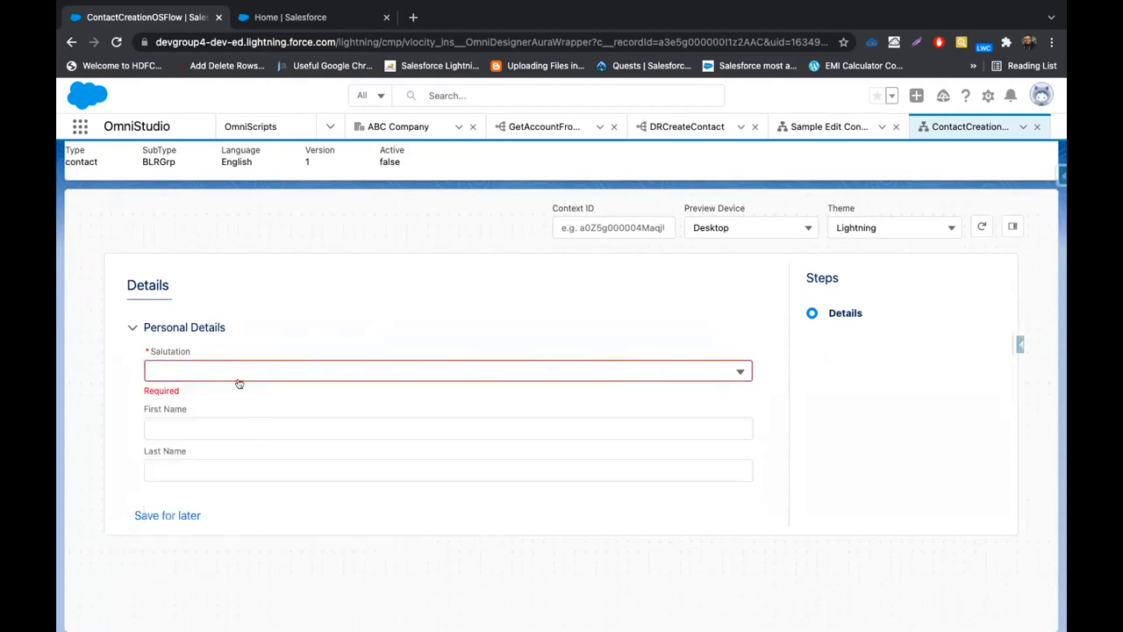
left_click(779, 232)
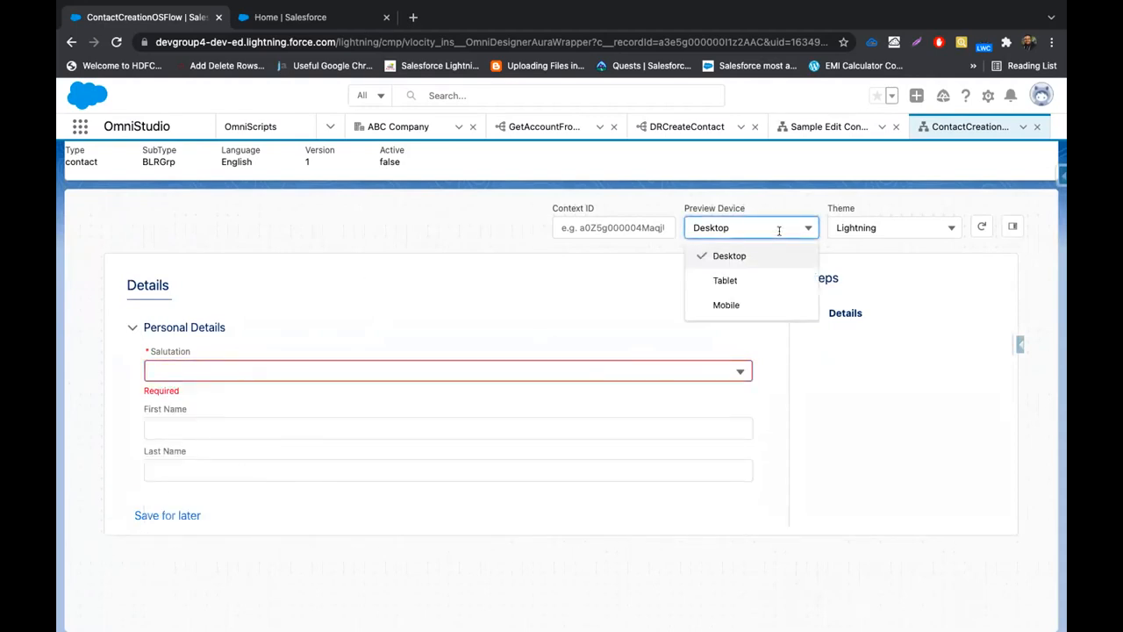
left_click(735, 304)
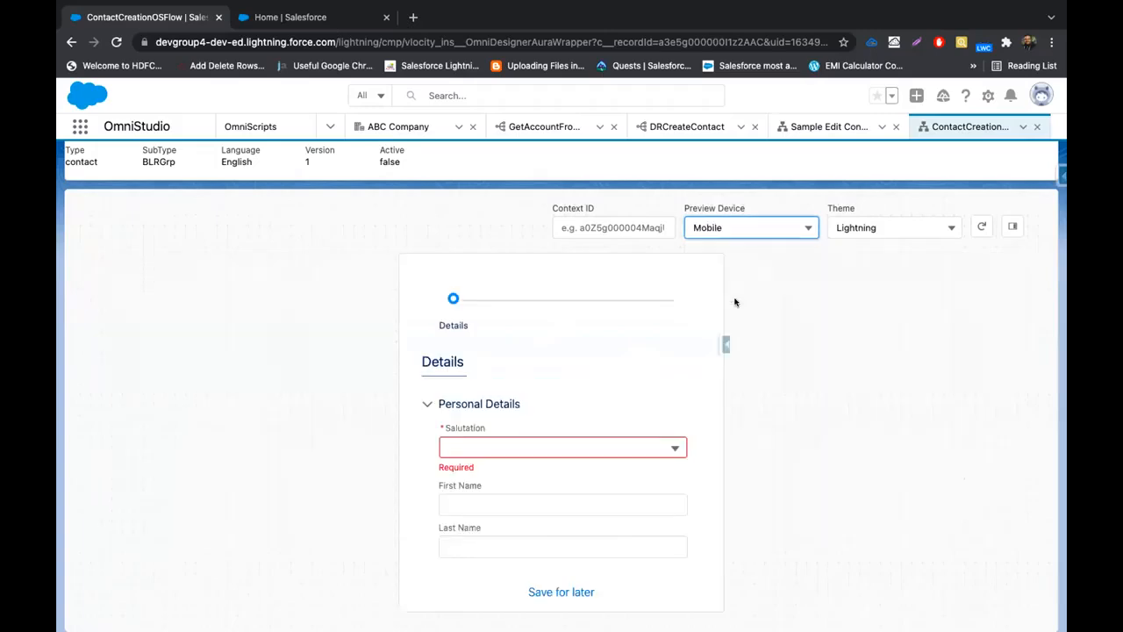
scroll(546, 473, "up", 2)
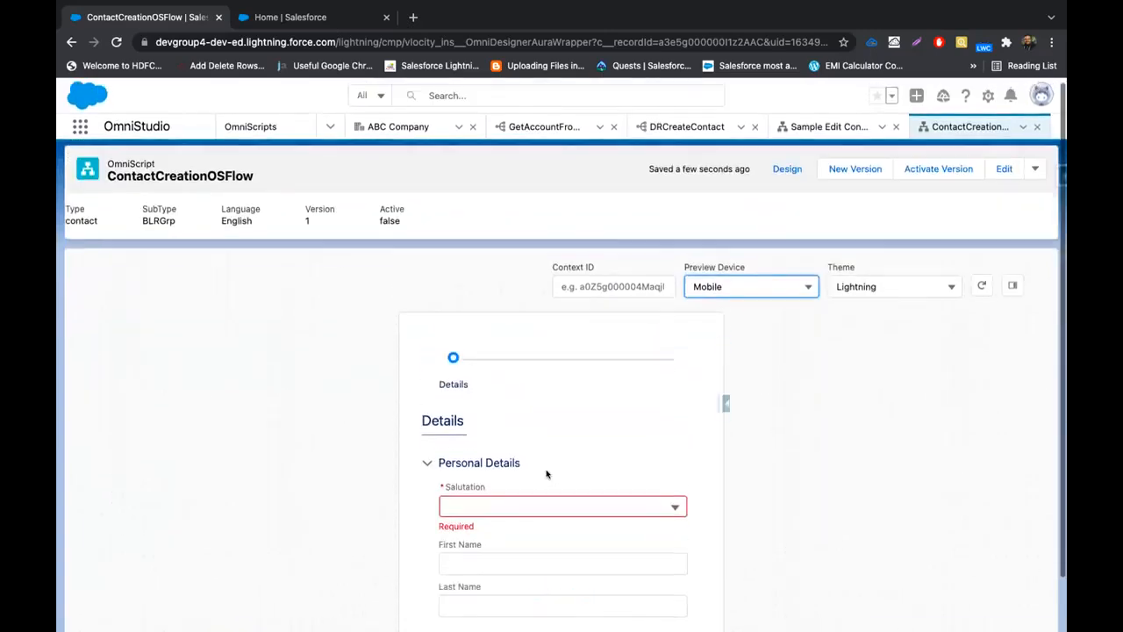
left_click(749, 291)
left_click(734, 344)
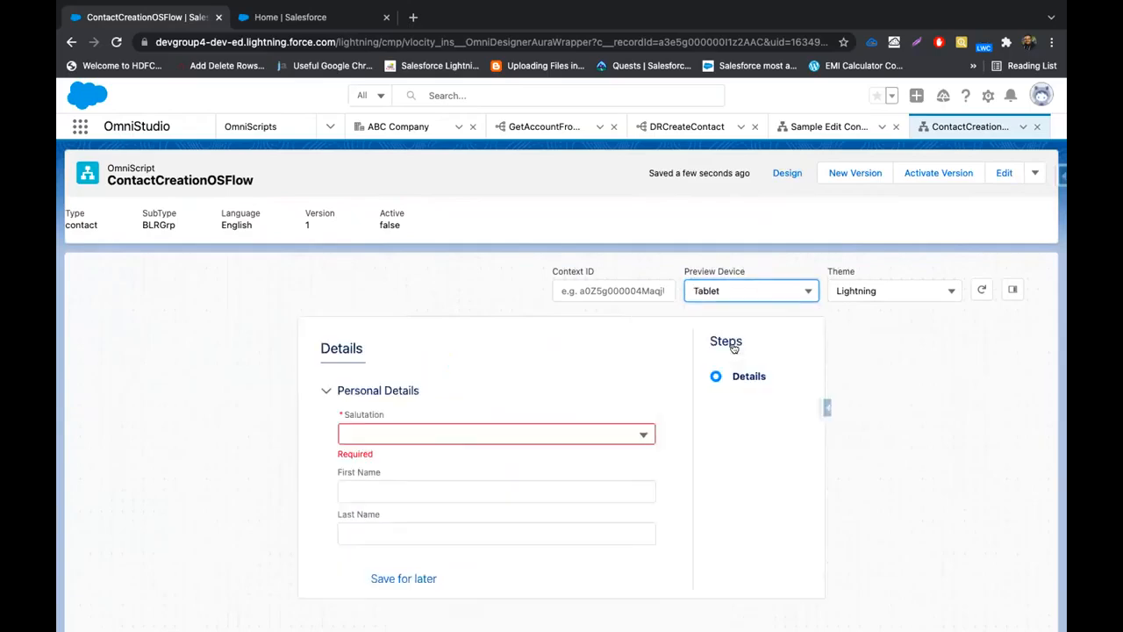
left_click(780, 291)
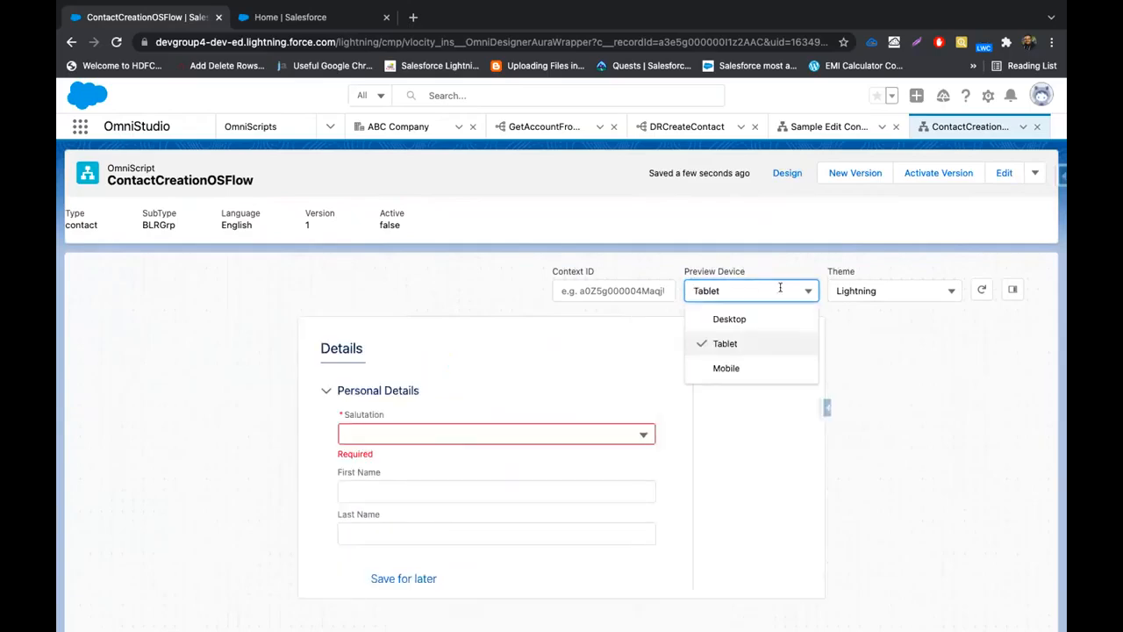
left_click(732, 318)
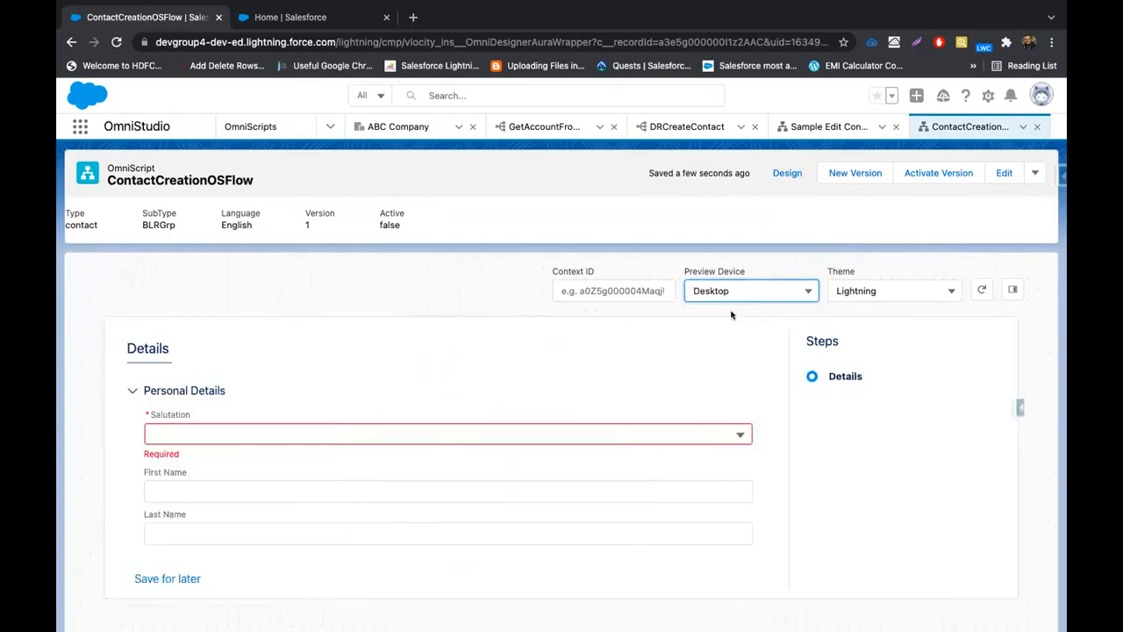
left_click(787, 173)
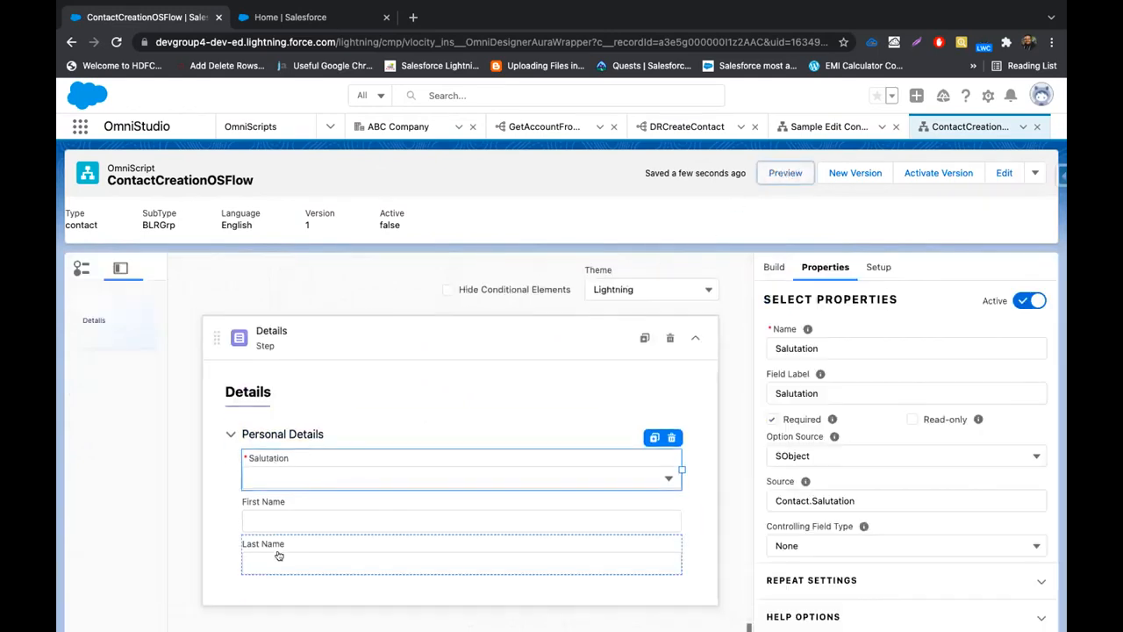
Move Last Name below the Personal Details block and check the result in preview
left_click_drag(278, 555, 260, 591)
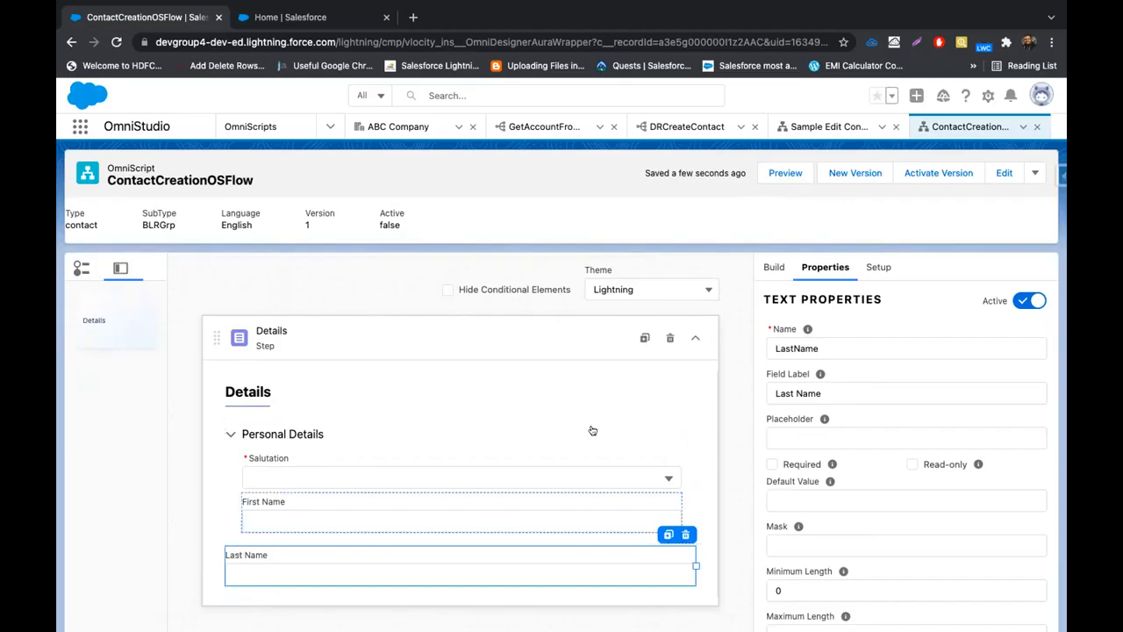
left_click(784, 173)
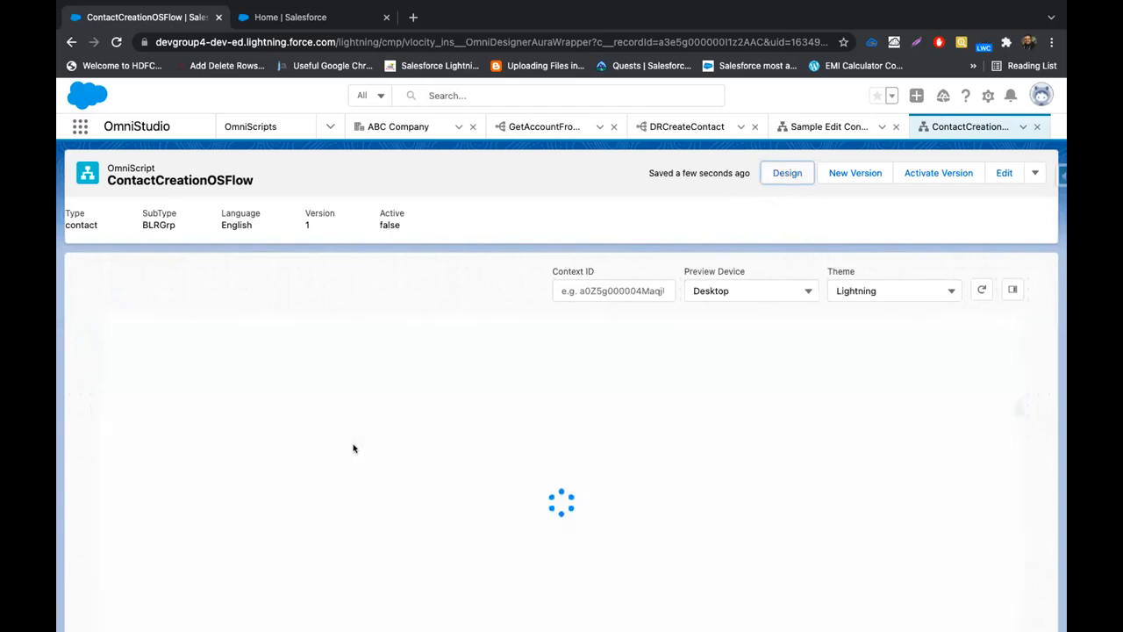
scroll(353, 449, "down", 1)
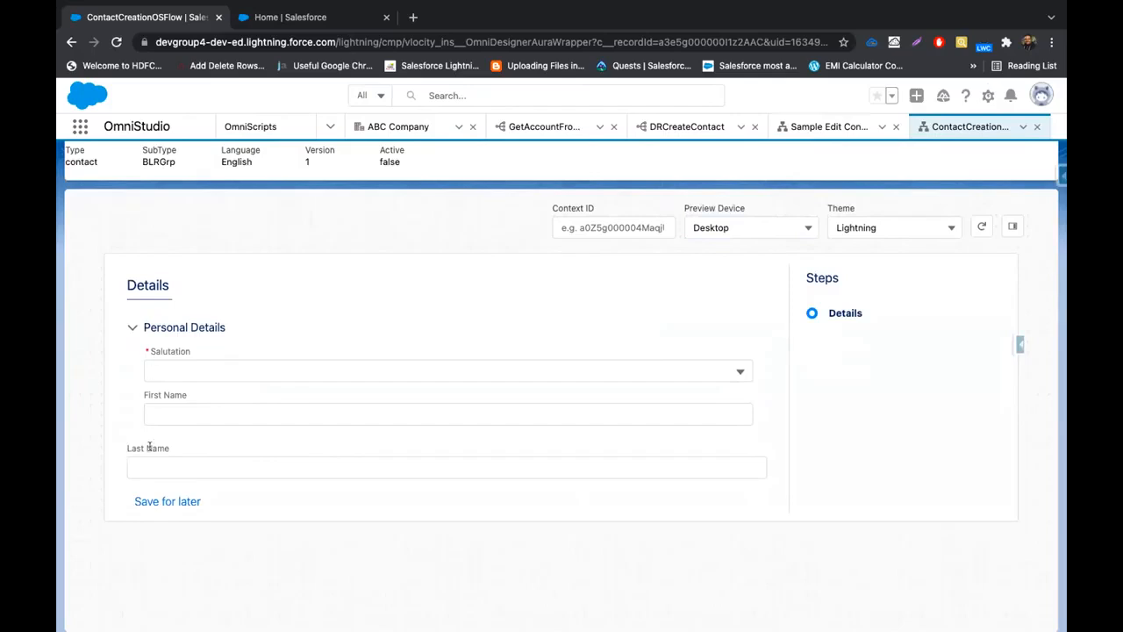
left_click(132, 327)
left_click(132, 327)
left_click(132, 327)
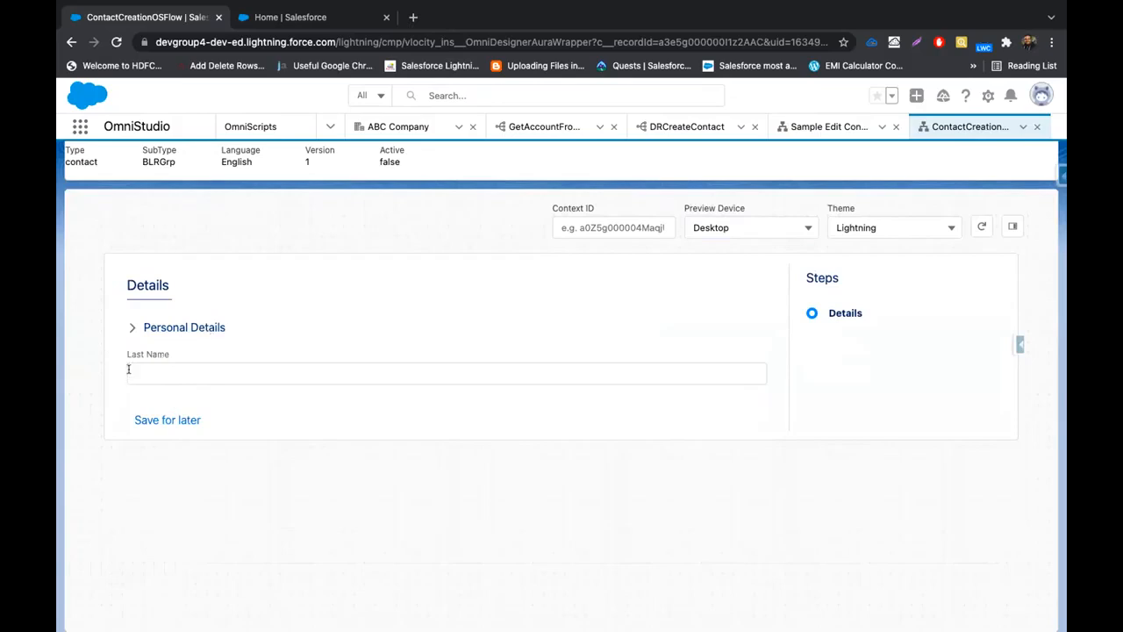
left_click(131, 327)
scroll(690, 237, "up", 1)
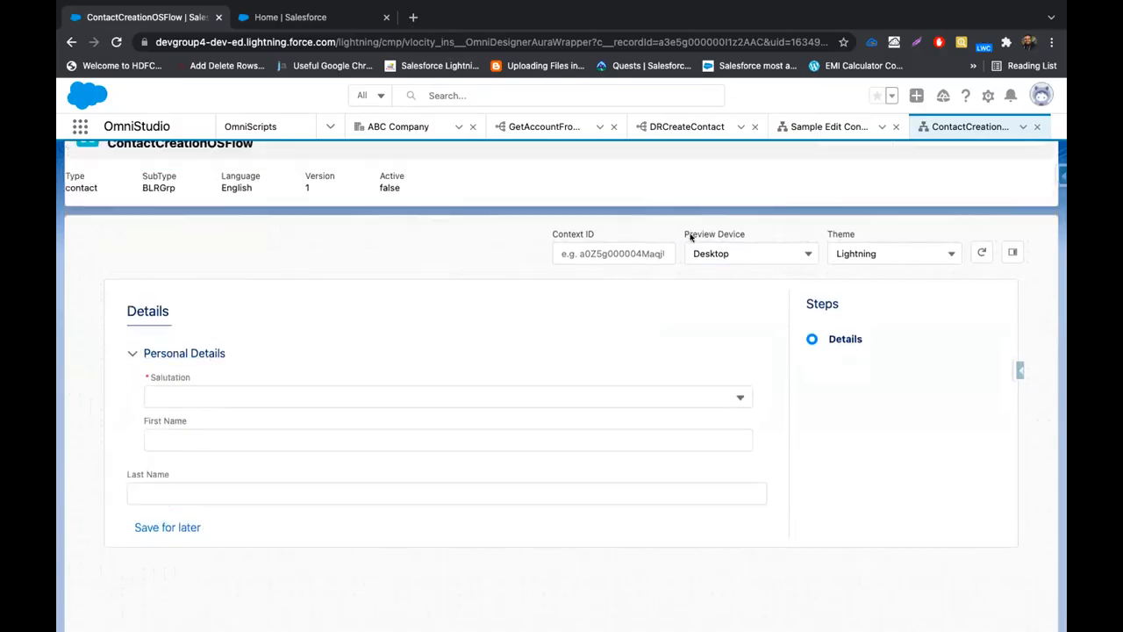
Back in the designer, move Last Name back into Personal Details beneath First Name
left_click(797, 172)
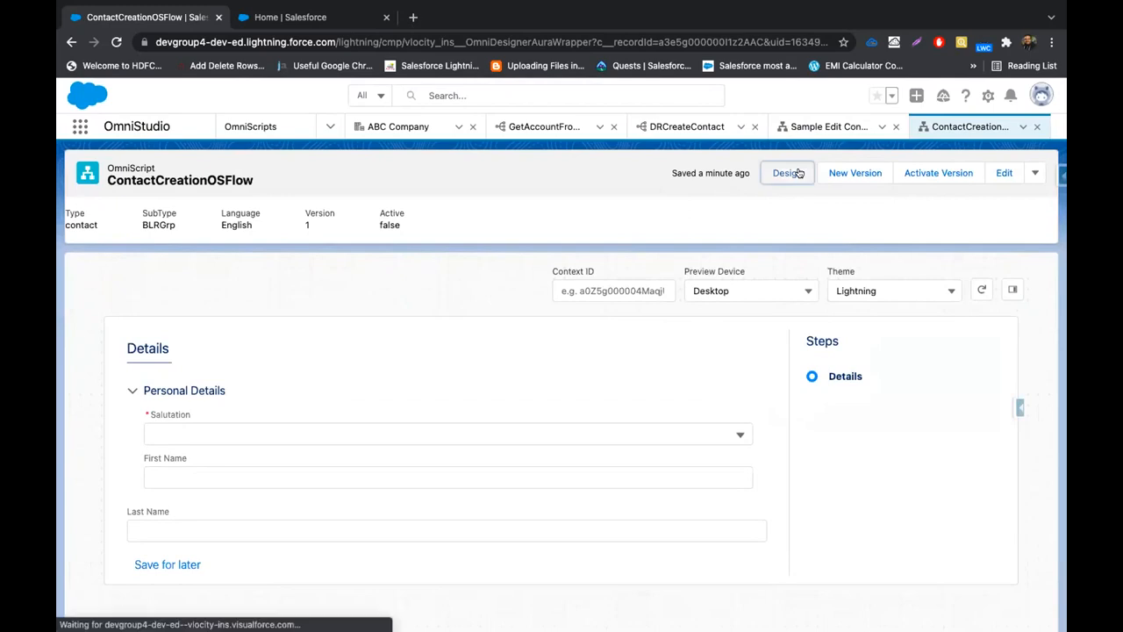
scroll(418, 419, "down", 1)
left_click_drag(307, 513, 324, 459)
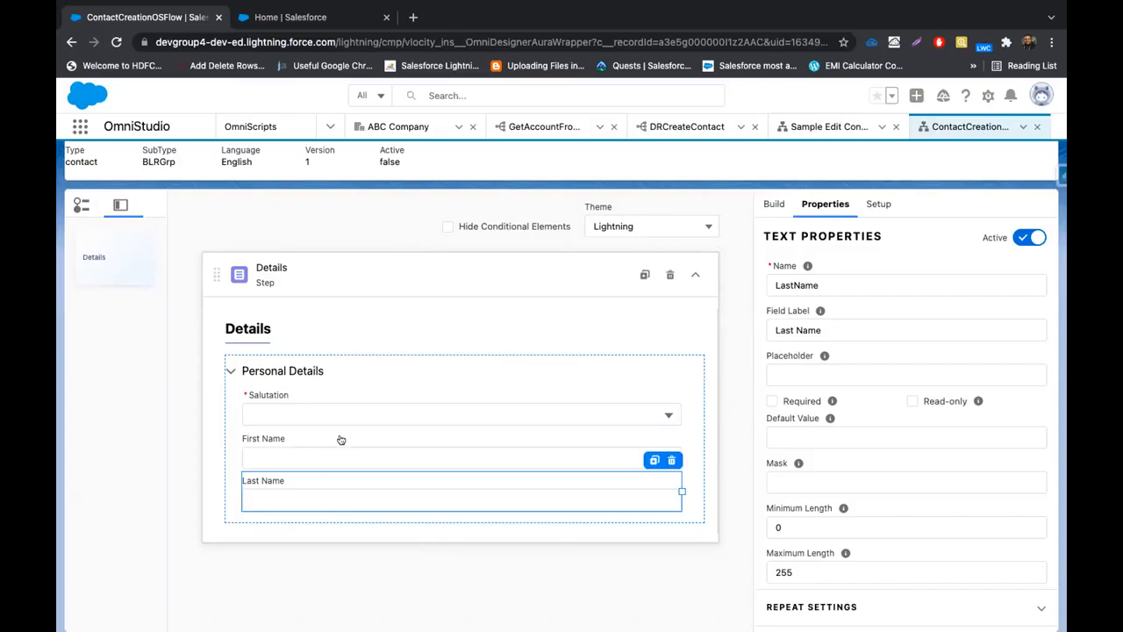
left_click(745, 211)
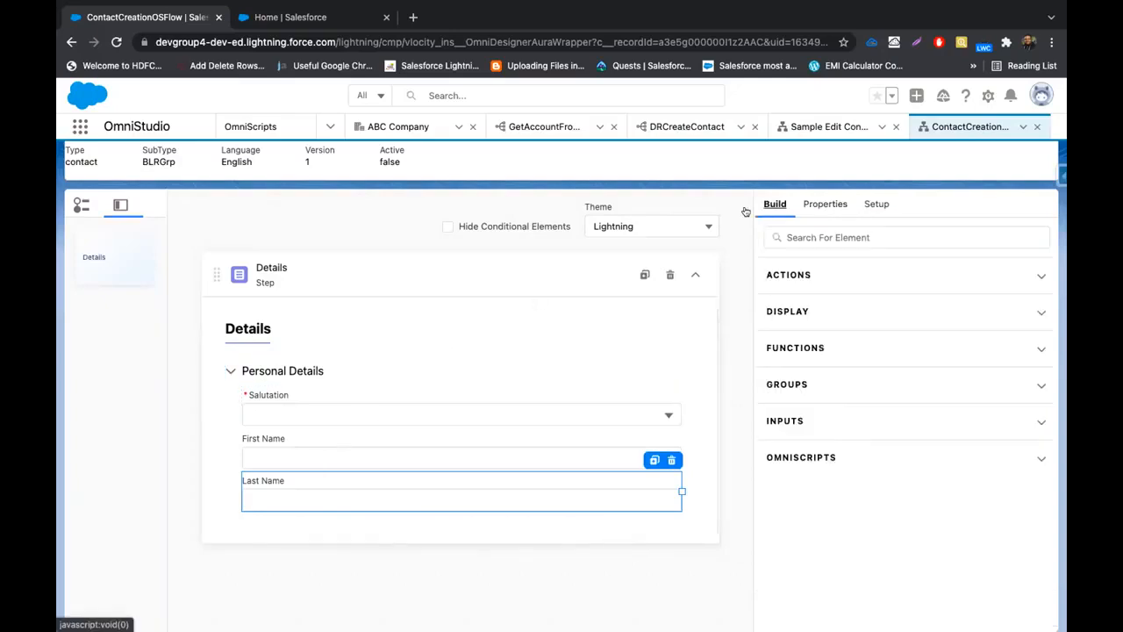
Search 'Em' and drop an Email input, Email1, below Last Name
left_click(833, 237)
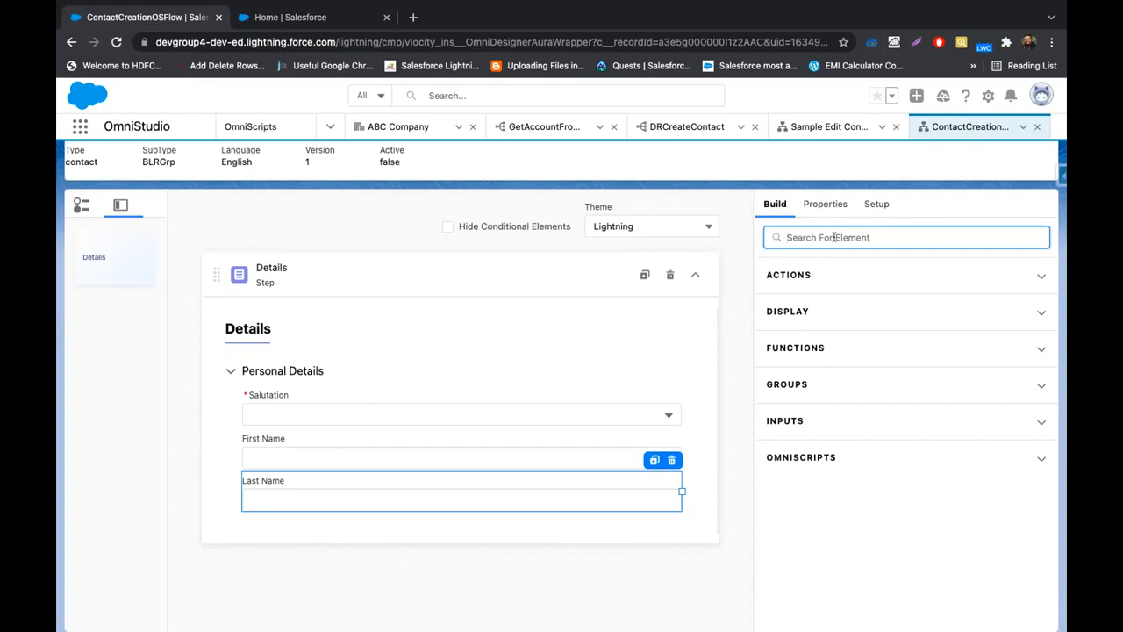
type("Ema")
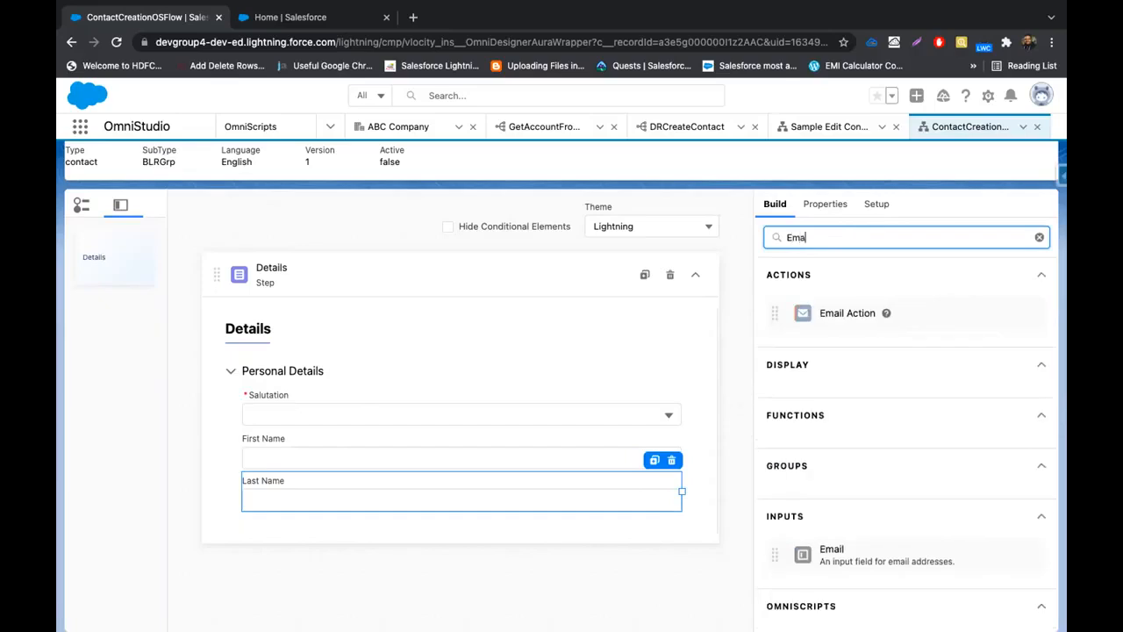
key("BackSpace")
key("BackSpace")
key("BackSpace")
type("mail")
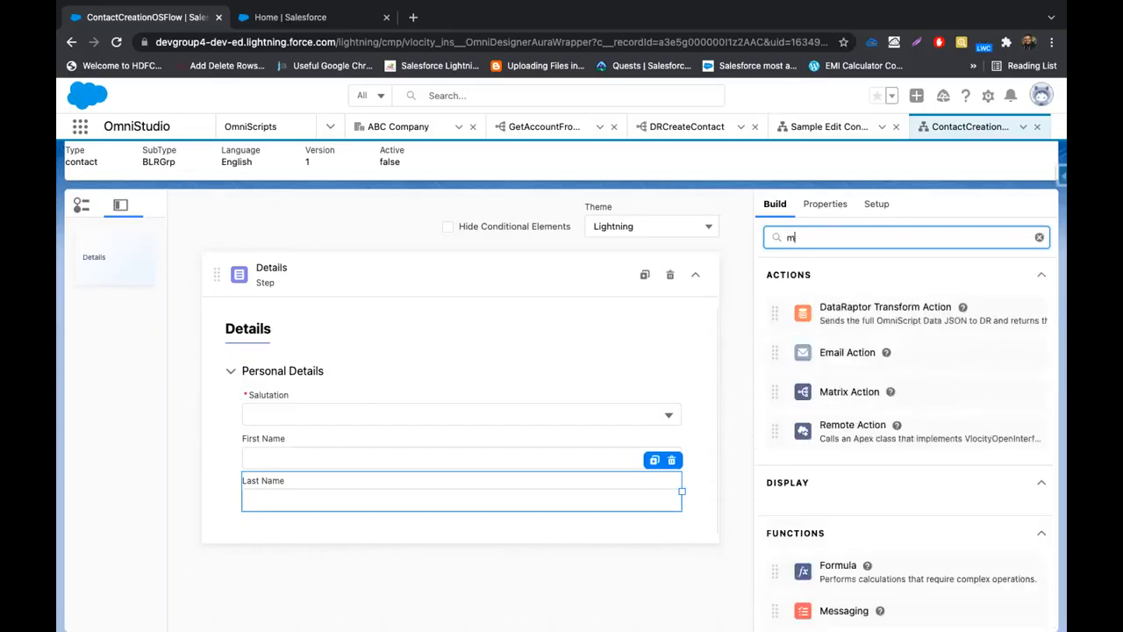
key("BackSpace")
key("BackSpace")
key("BackSpace")
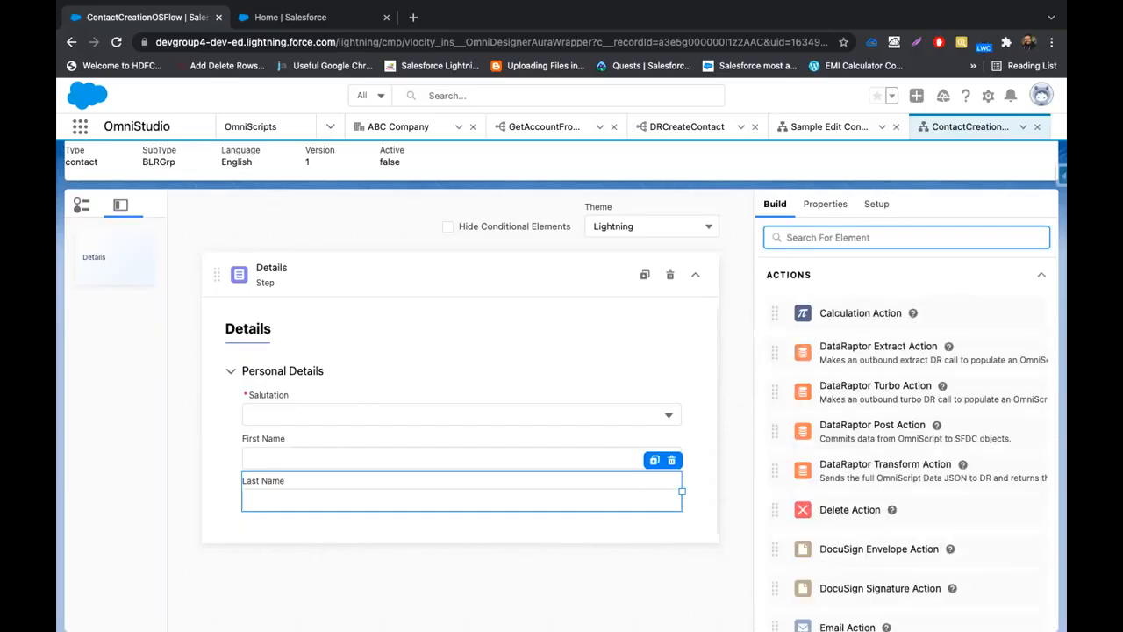
type("Em")
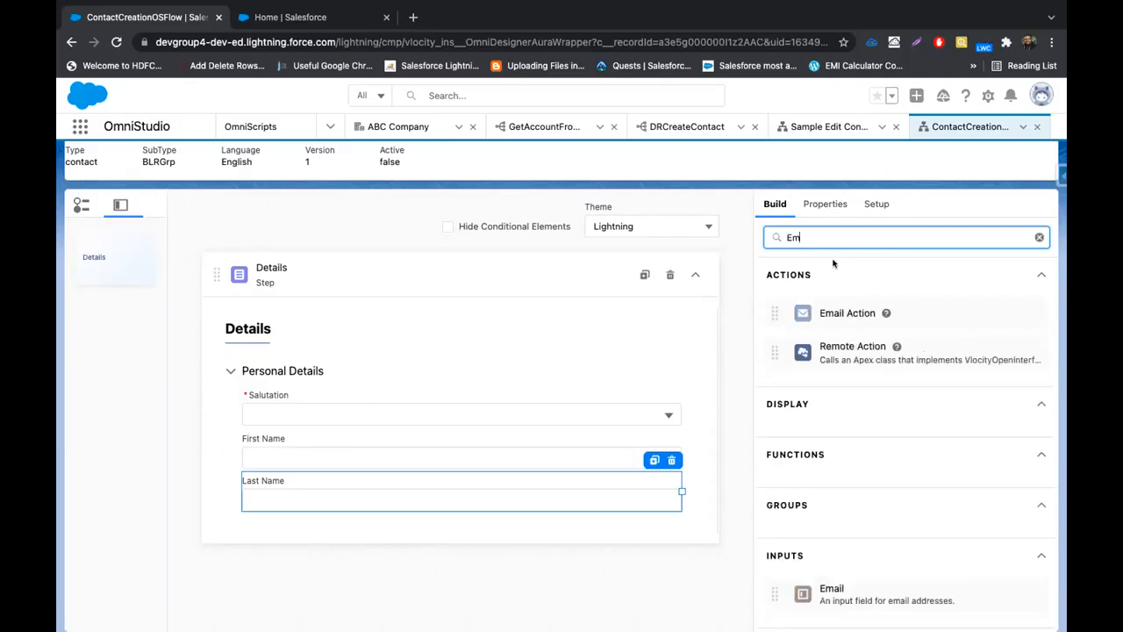
scroll(834, 377, "down", 1)
left_click_drag(841, 558, 481, 511)
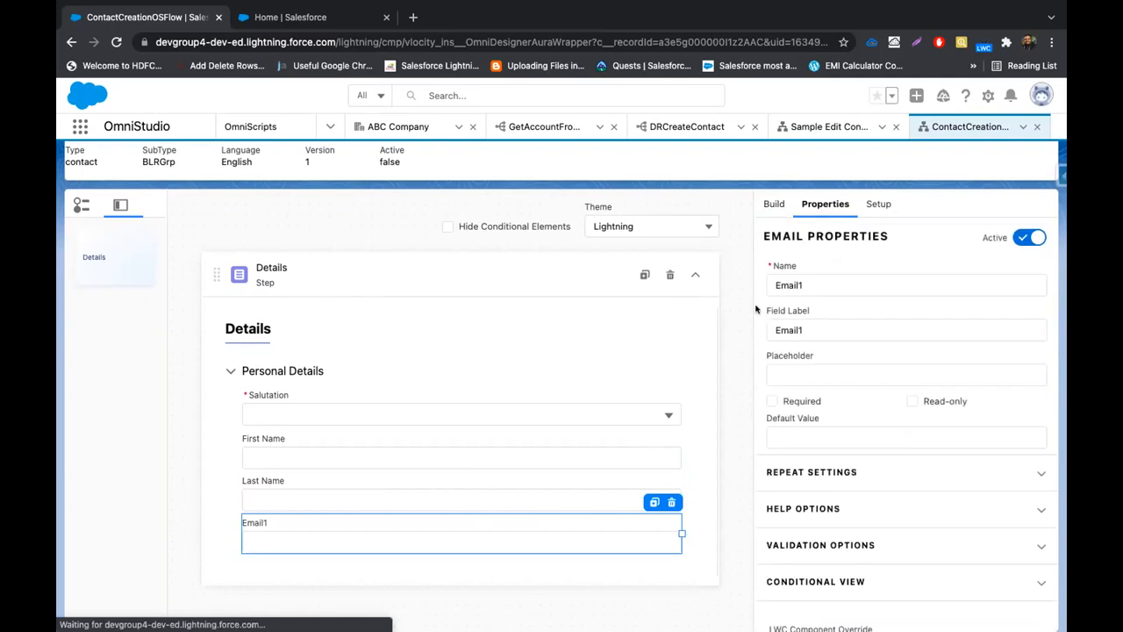
Search 'tele' and drop a Telephone input, Telephone1, below Email1
left_click(774, 203)
left_click(824, 232)
key("BackSpace")
key("BackSpace")
type("tele")
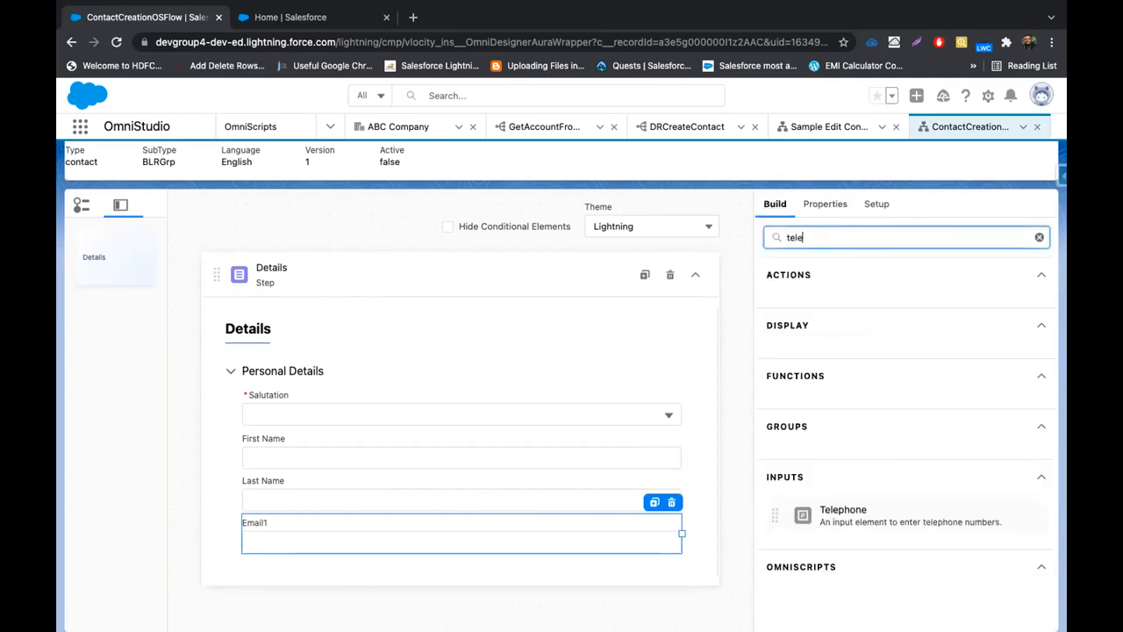
left_click_drag(821, 515, 470, 536)
left_click(399, 531)
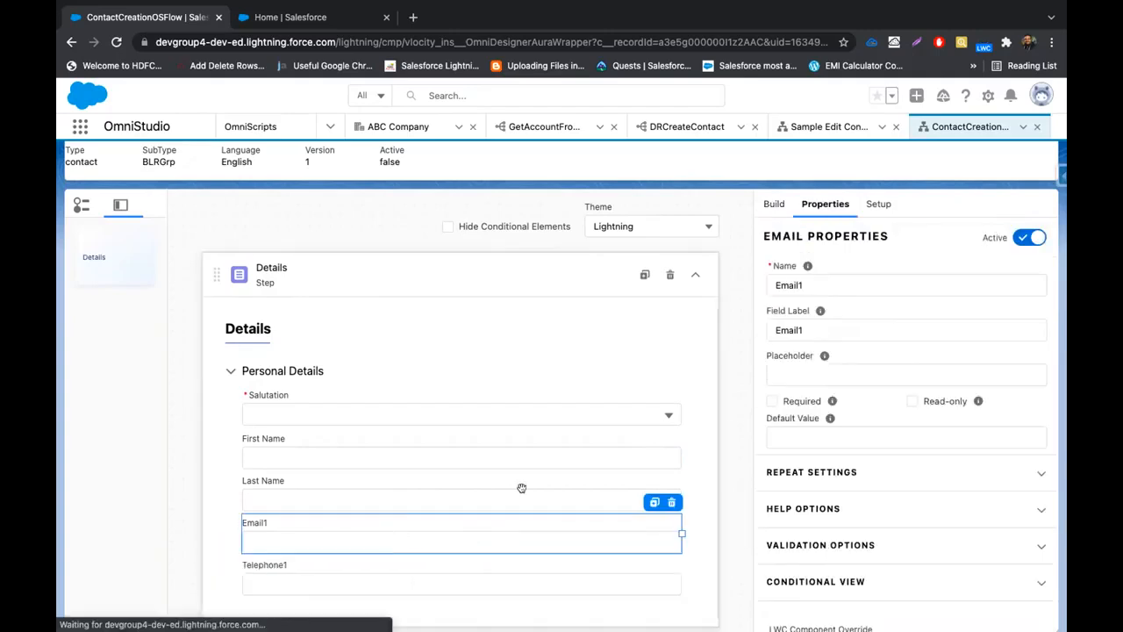
Rename Email1 to Email in name and label, and mark it Required
left_click(865, 285)
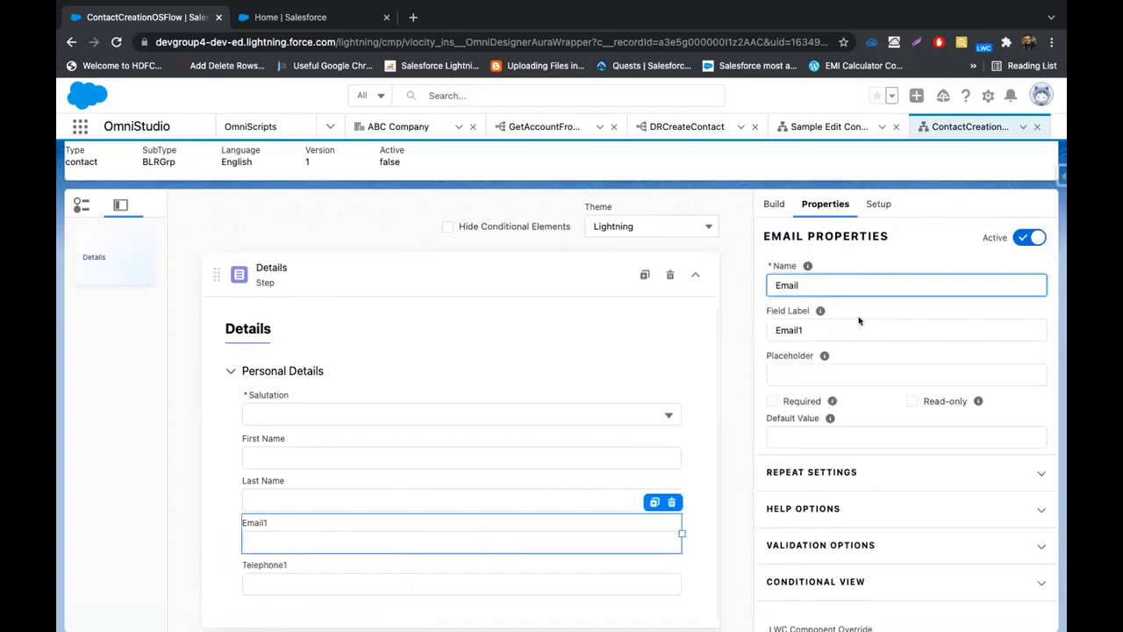
left_click(859, 323)
key("BackSpace")
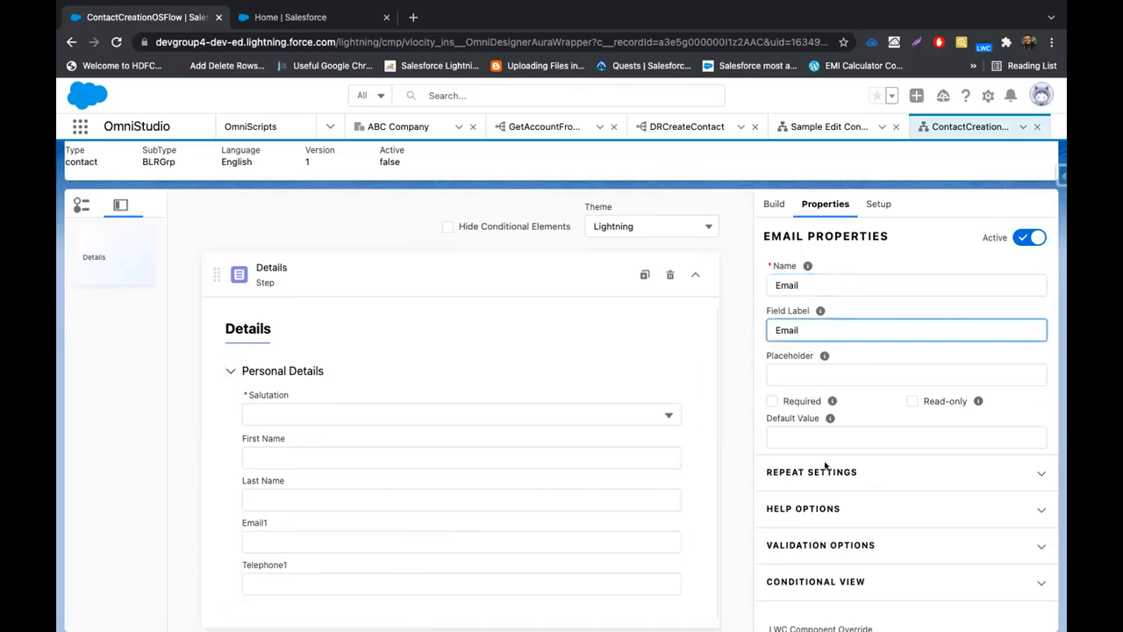
left_click(773, 401)
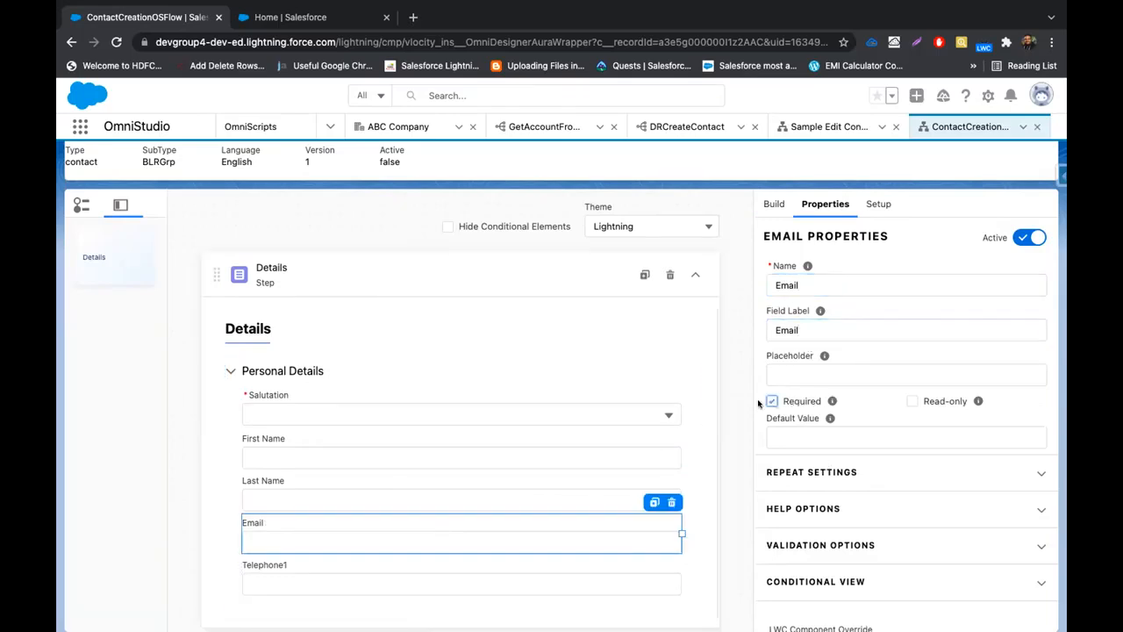
Rename the Telephone1 field to Mobile in both Name and Field Label
left_click(314, 574)
left_click(824, 281)
key("BackSpace")
left_click(829, 327)
key("BackSpace")
double_click(833, 286)
type("Mobile")
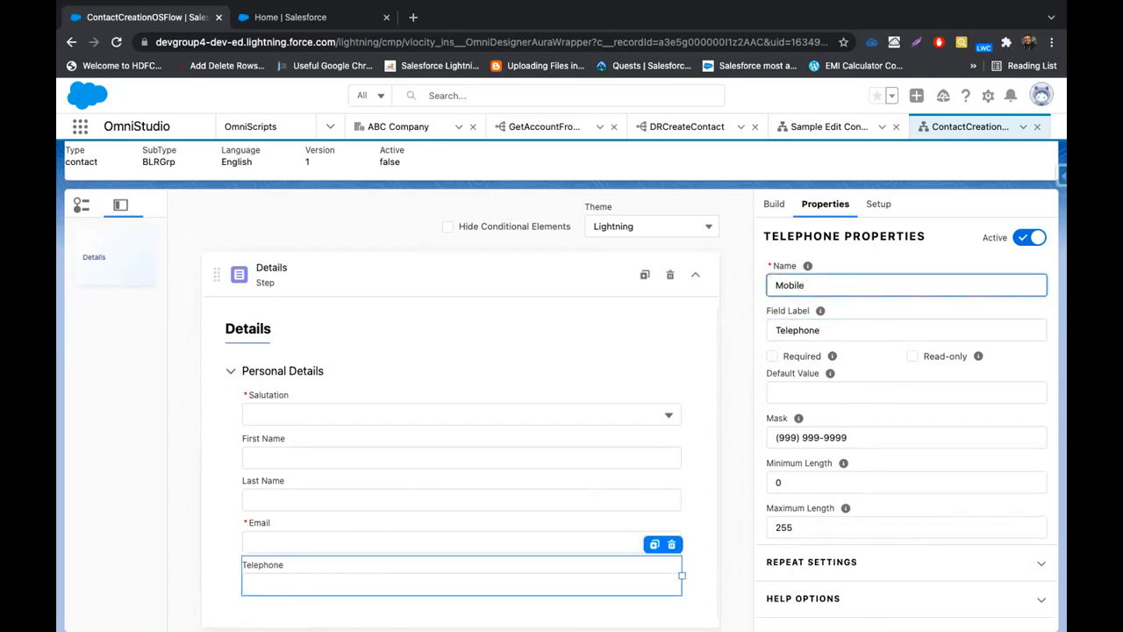
left_click(831, 327)
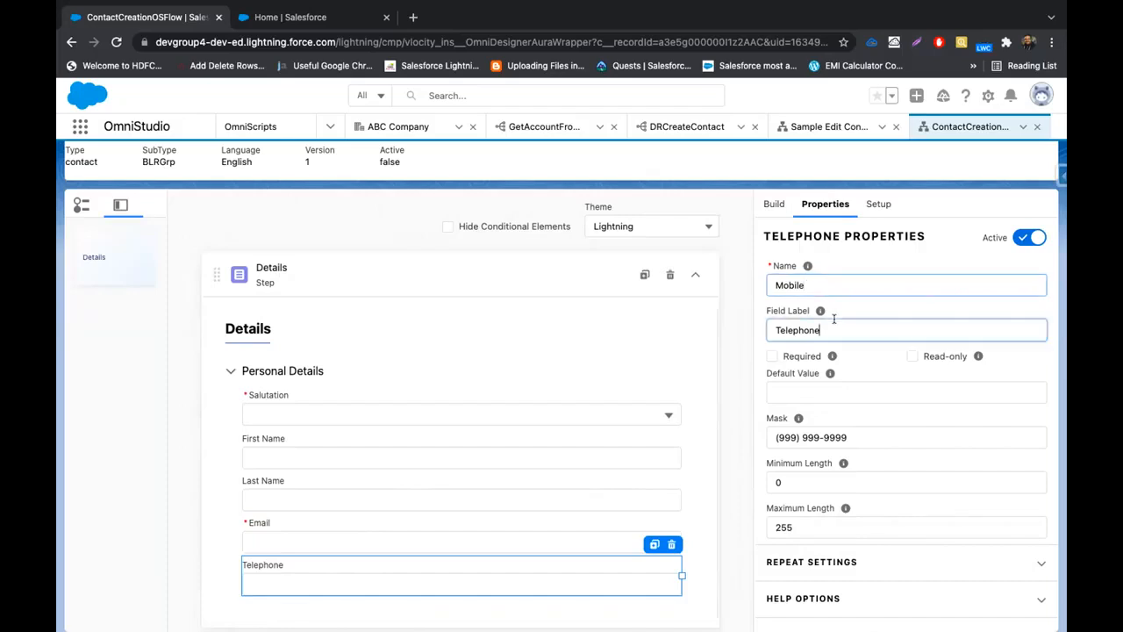
double_click(830, 326)
type("Mobile")
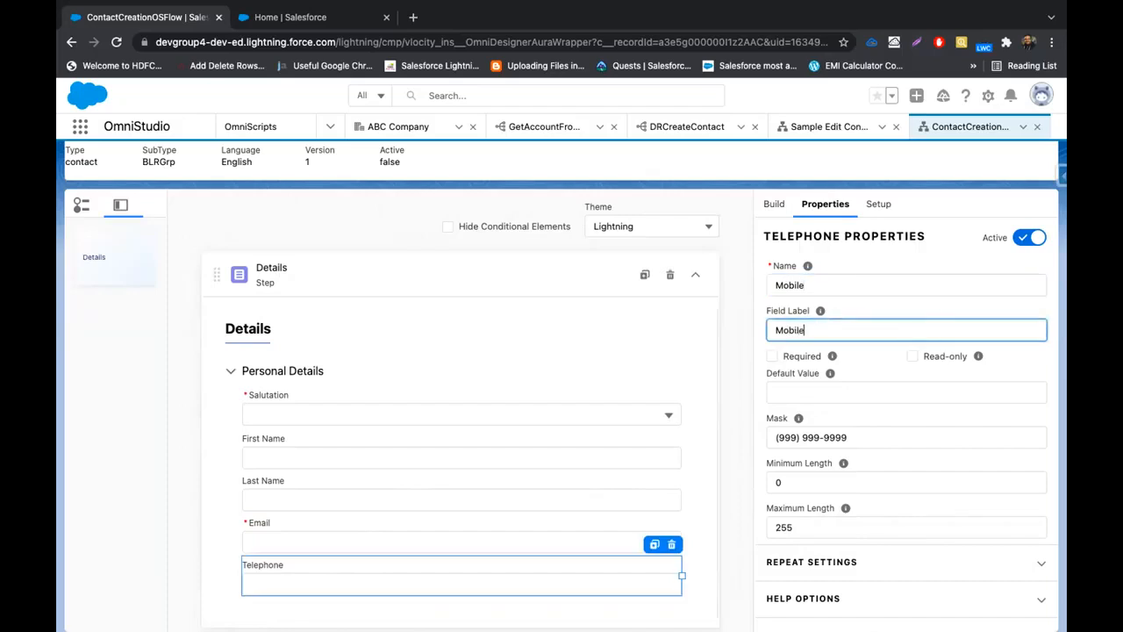
left_click(647, 348)
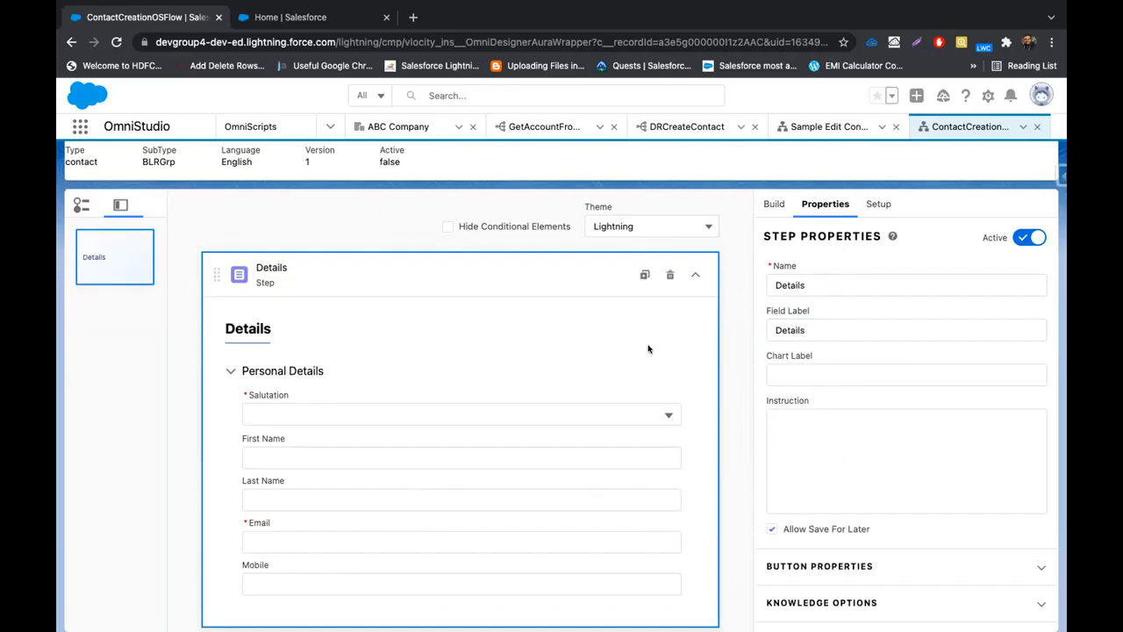
Mark the Mobile field as Required
left_click(327, 579)
left_click(771, 356)
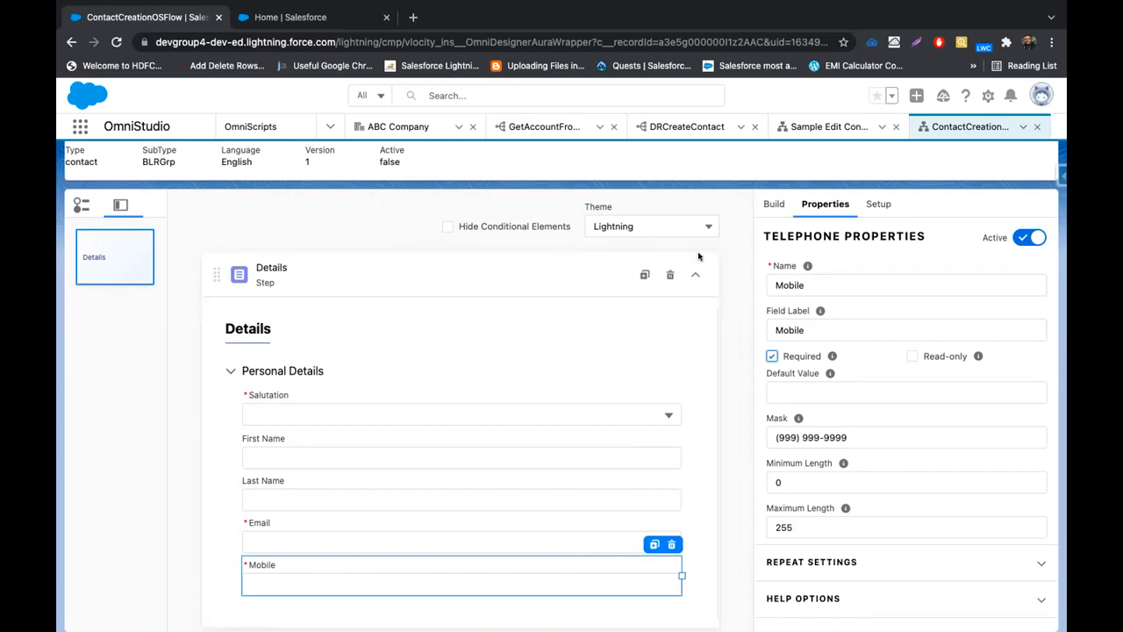
left_click(777, 203)
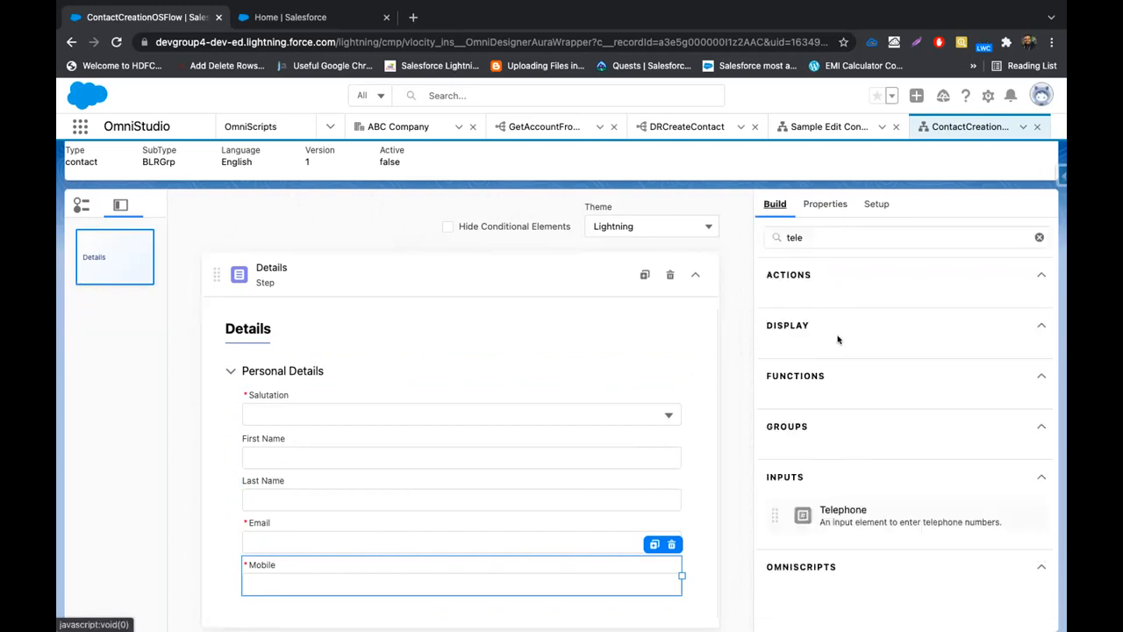
Search 'Date' and place a Date1 date input directly below Mobile
double_click(848, 233)
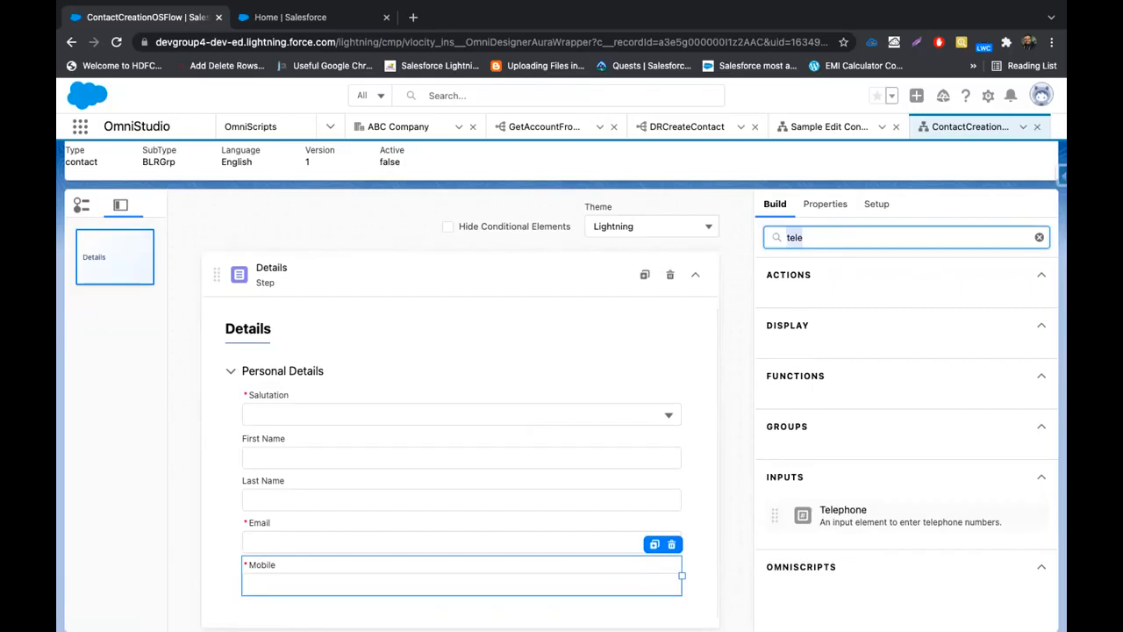
key("BackSpace")
type("Dta")
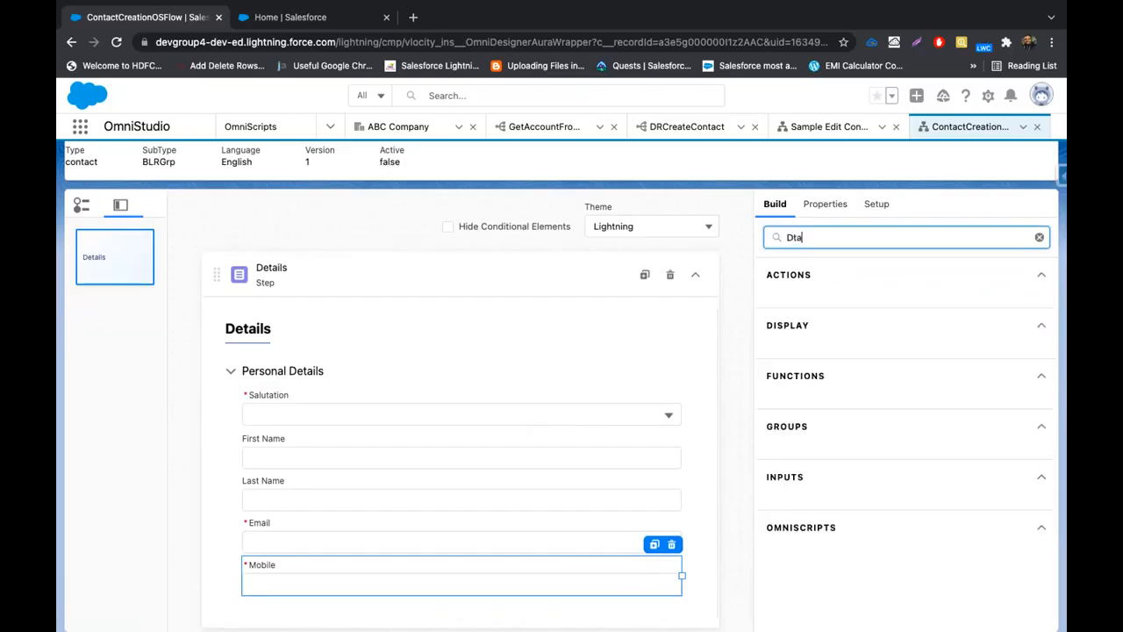
key("BackSpace")
type("ate")
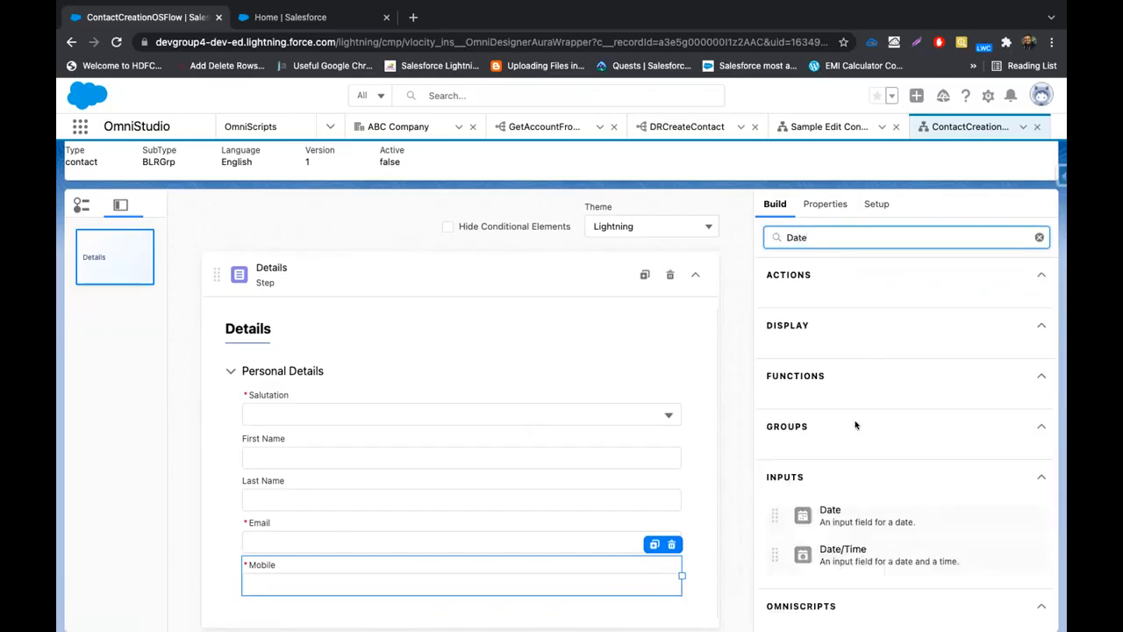
left_click_drag(842, 507, 502, 548)
left_click_drag(339, 583, 340, 602)
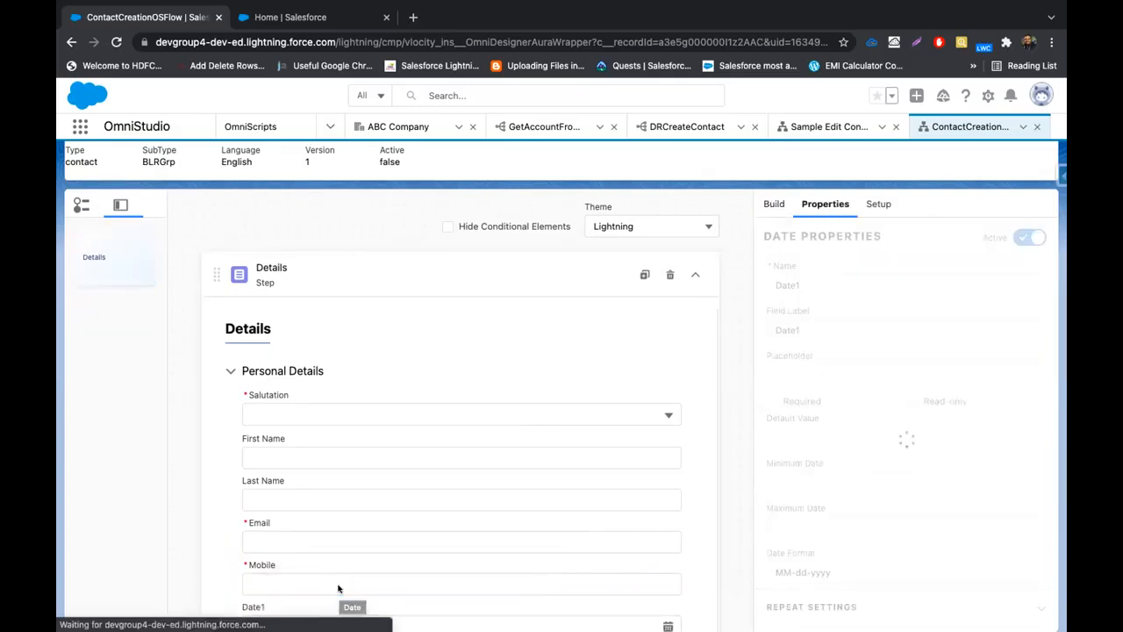
left_click(774, 204)
double_click(813, 241)
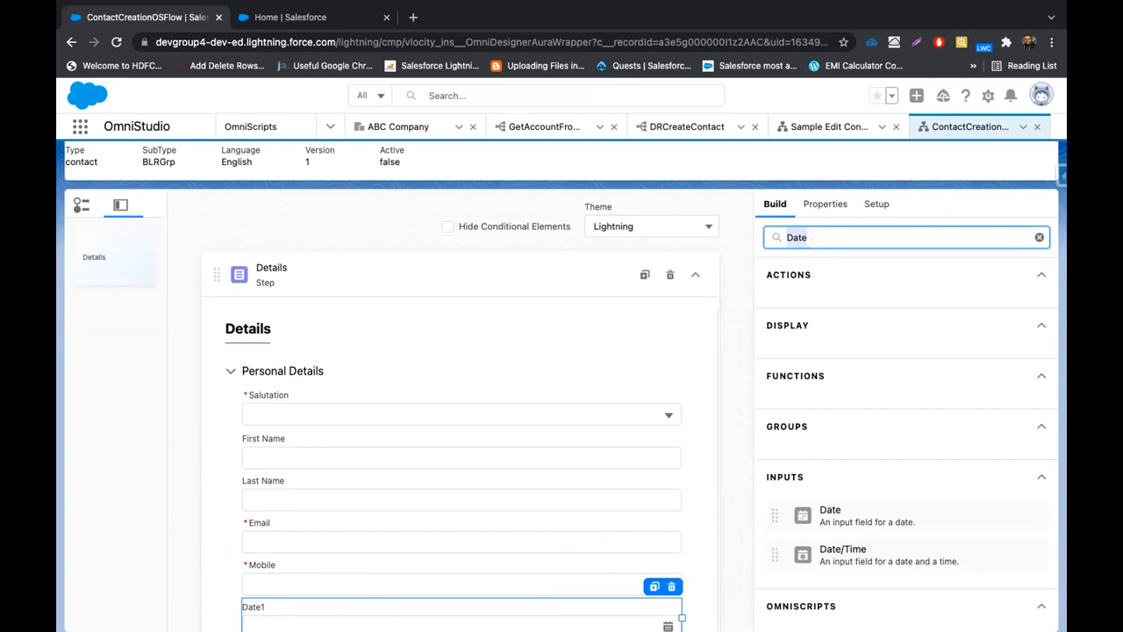
Search 'Radi' and drop a Radio1 radio input beneath Date1
key("BackSpace")
type("Radi")
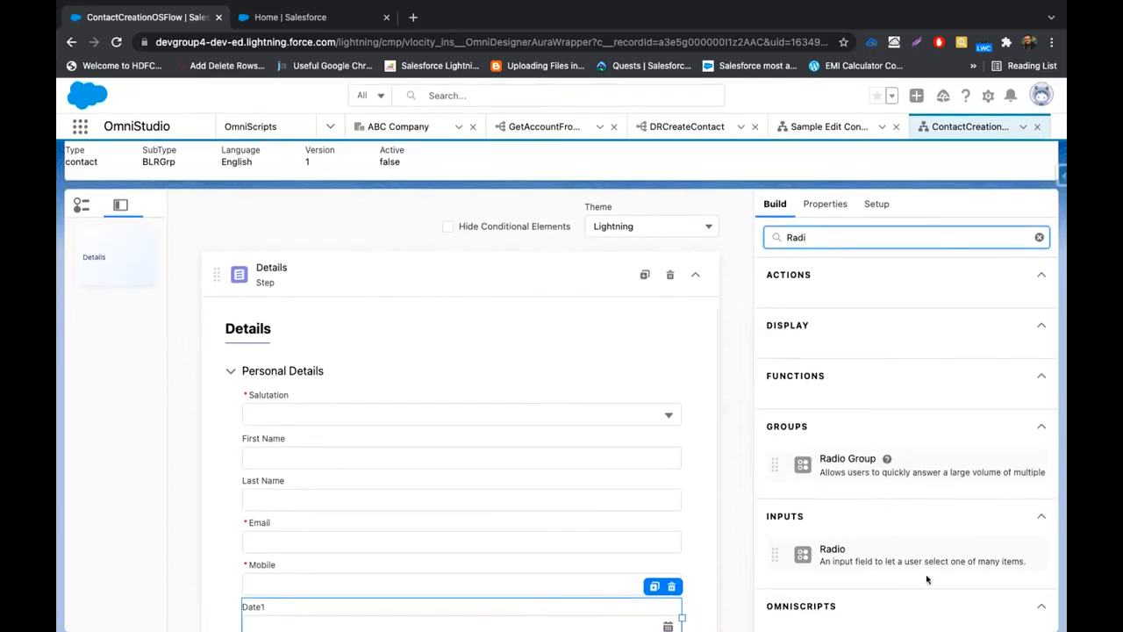
left_click_drag(835, 544, 340, 587)
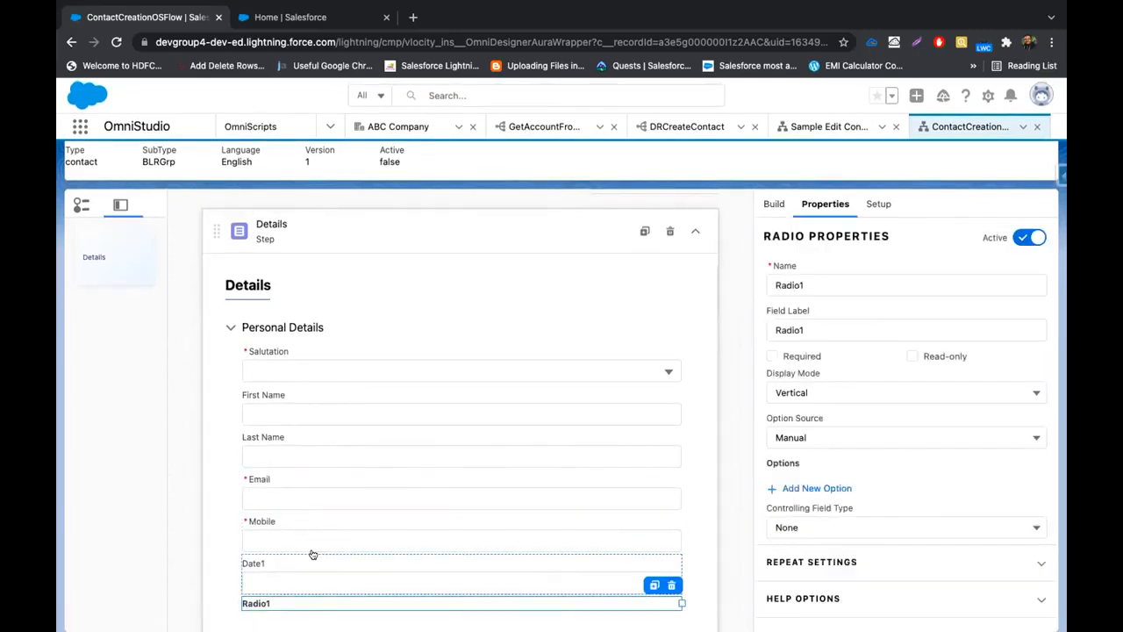
left_click(302, 565)
Rename the Date1 field to Birthdate and paste Birthdate in as its label
double_click(827, 279)
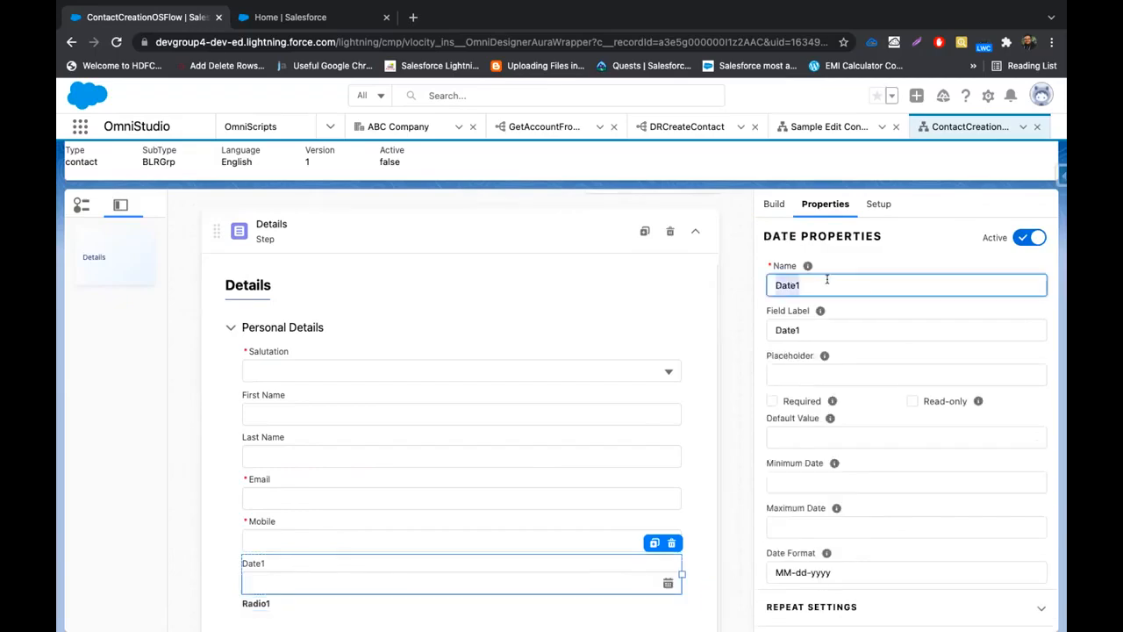
key("BackSpace")
type("i")
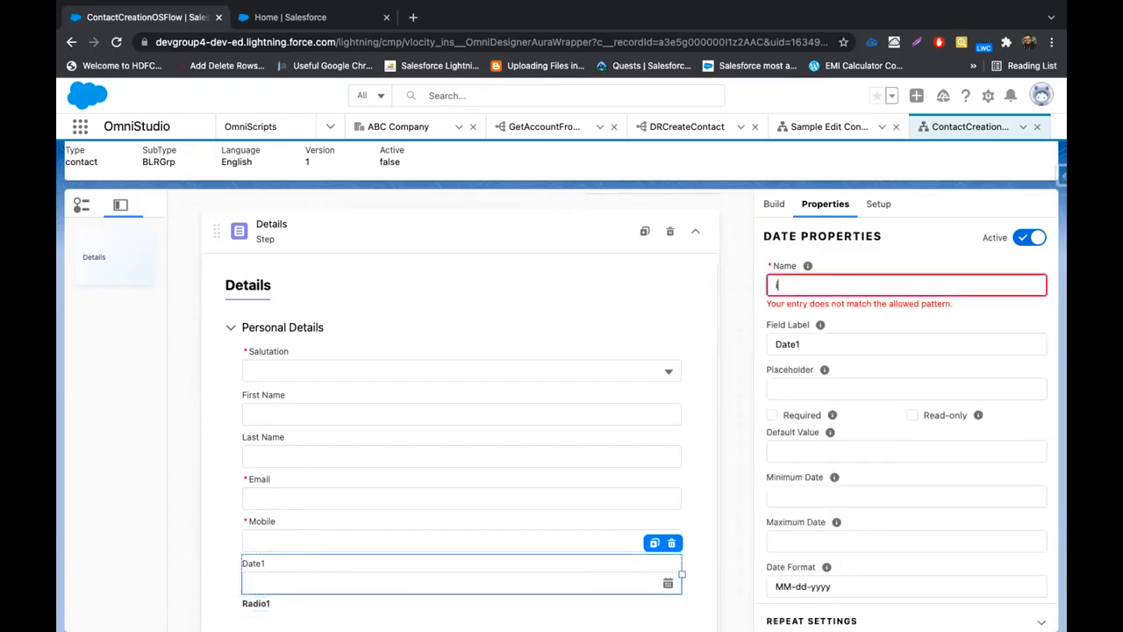
type("rthdate")
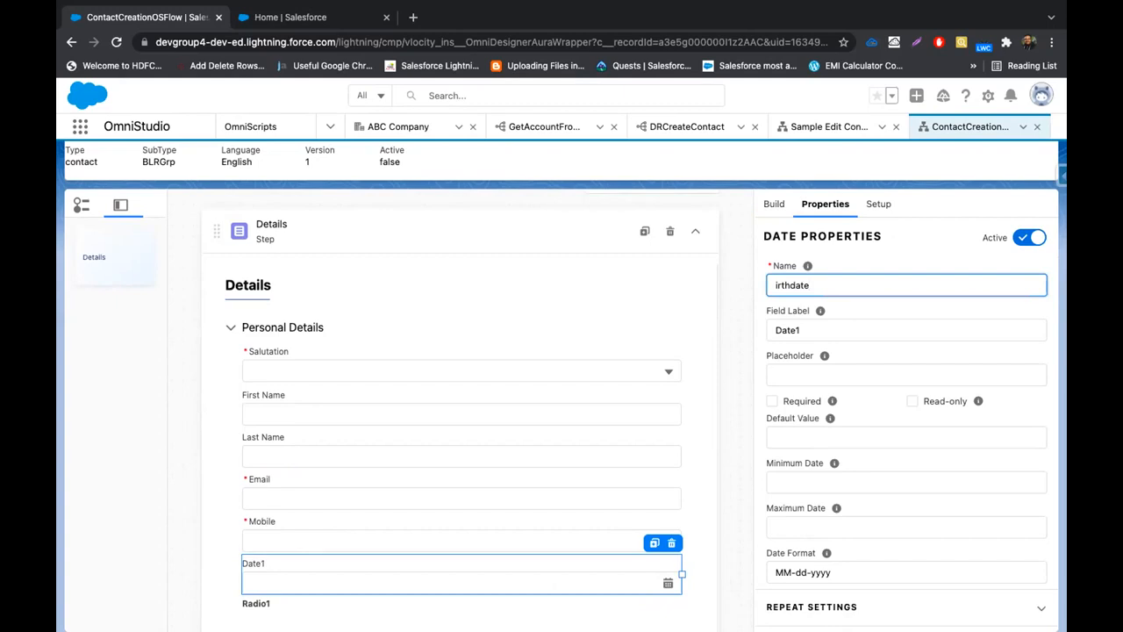
type("B")
double_click(845, 276)
key("super+c")
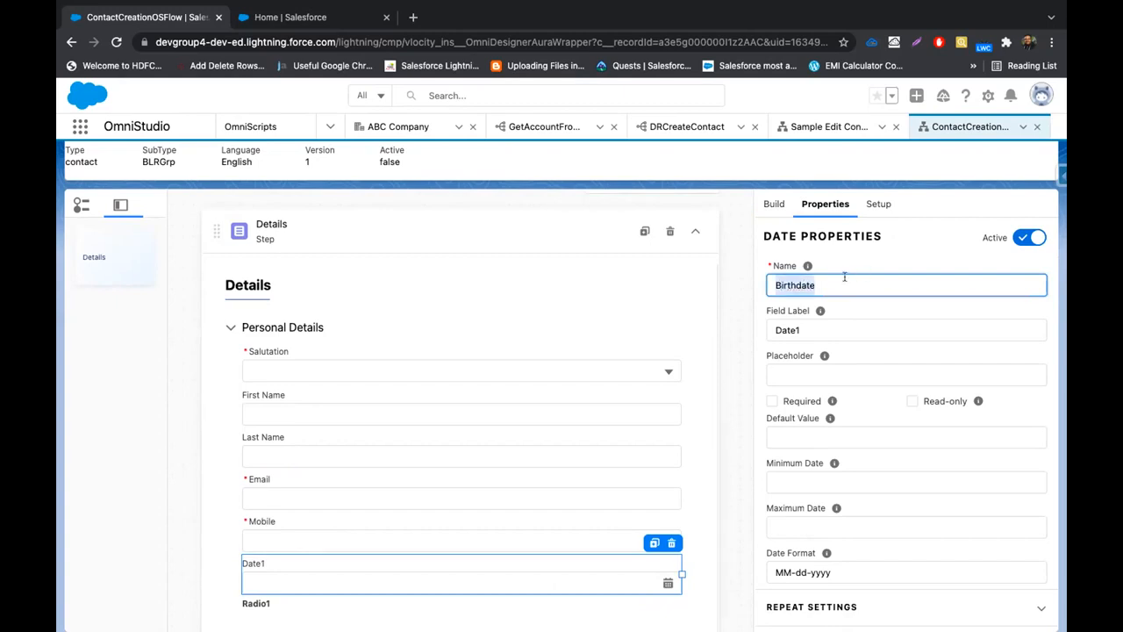
left_click(811, 331)
left_click_drag(813, 333, 641, 421)
key("super+v")
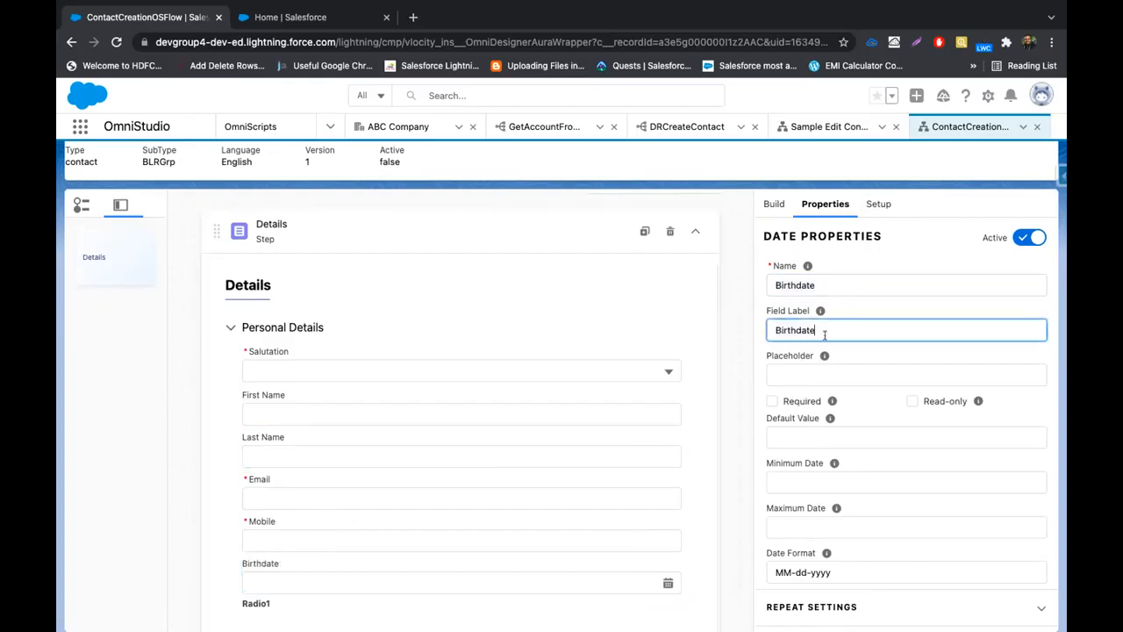
Select the Radio1 field and highlight its name for replacement
left_click(280, 602)
left_click(812, 276)
double_click(811, 276)
Rename the radio field to Gender in both name and label
type("Gen")
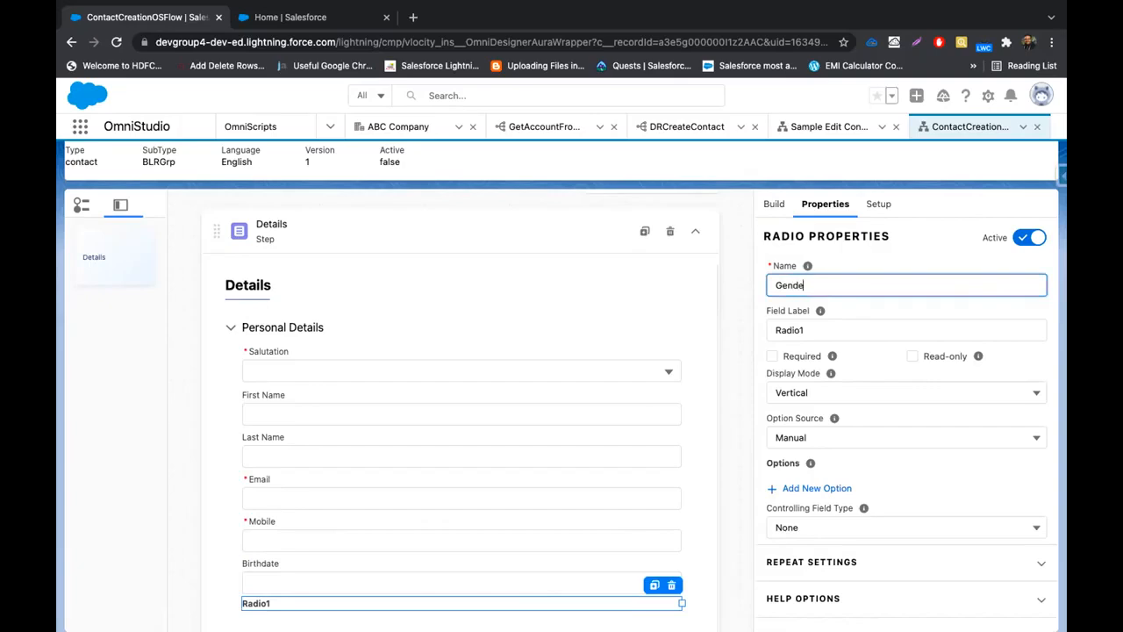
type("der")
double_click(812, 330)
key("BackSpace")
type("Gend")
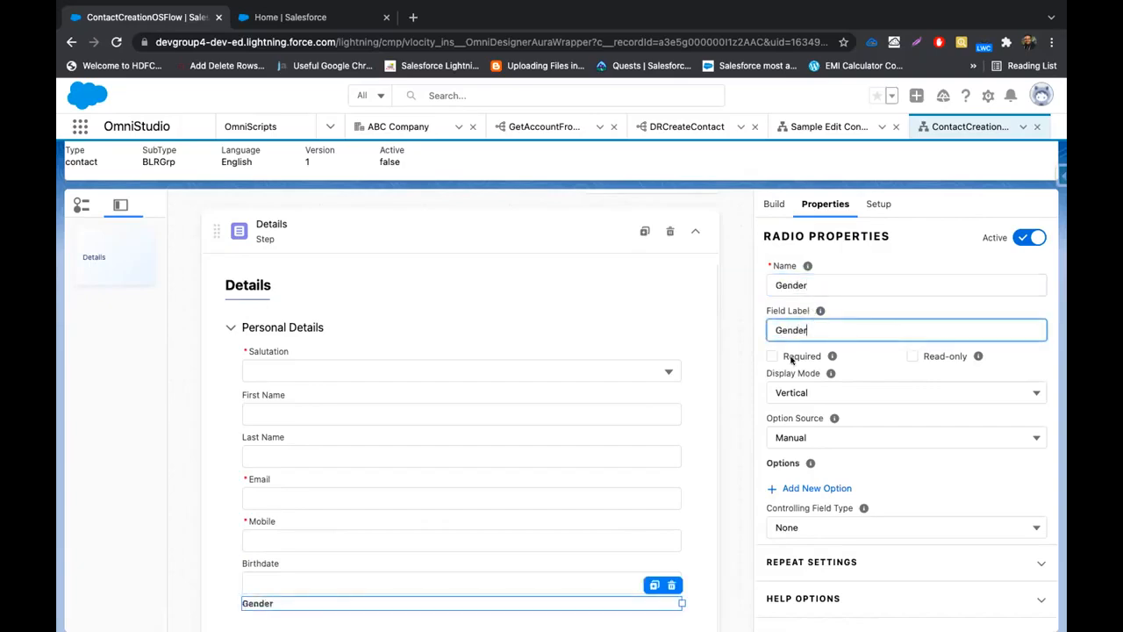
Keep Gender's option source as Manual and start a new option
left_click(829, 437)
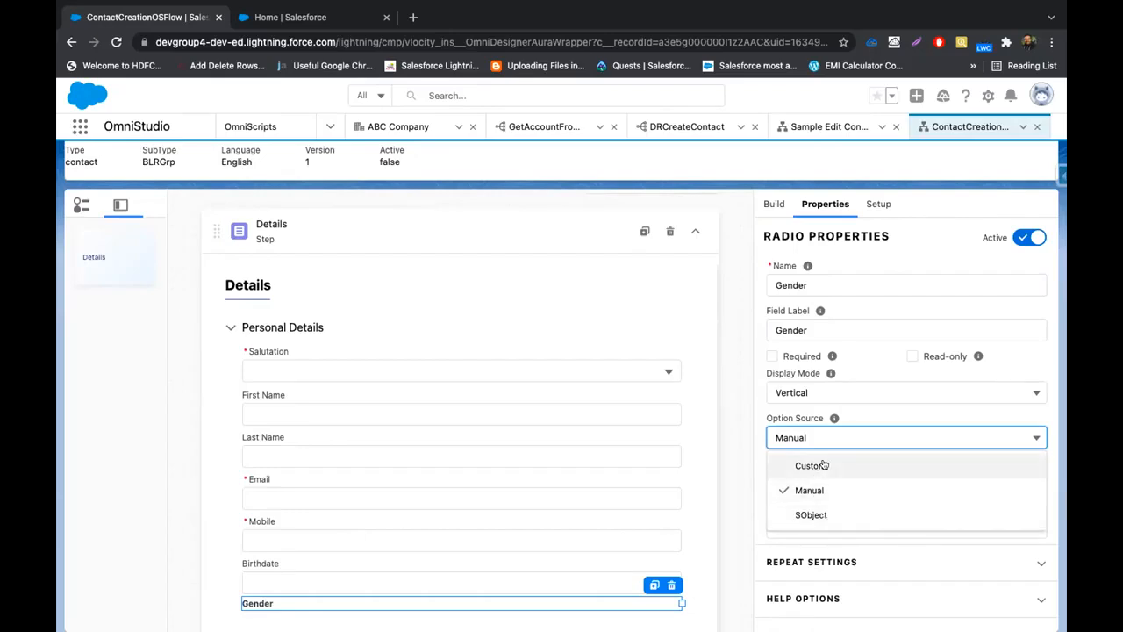
left_click(358, 363)
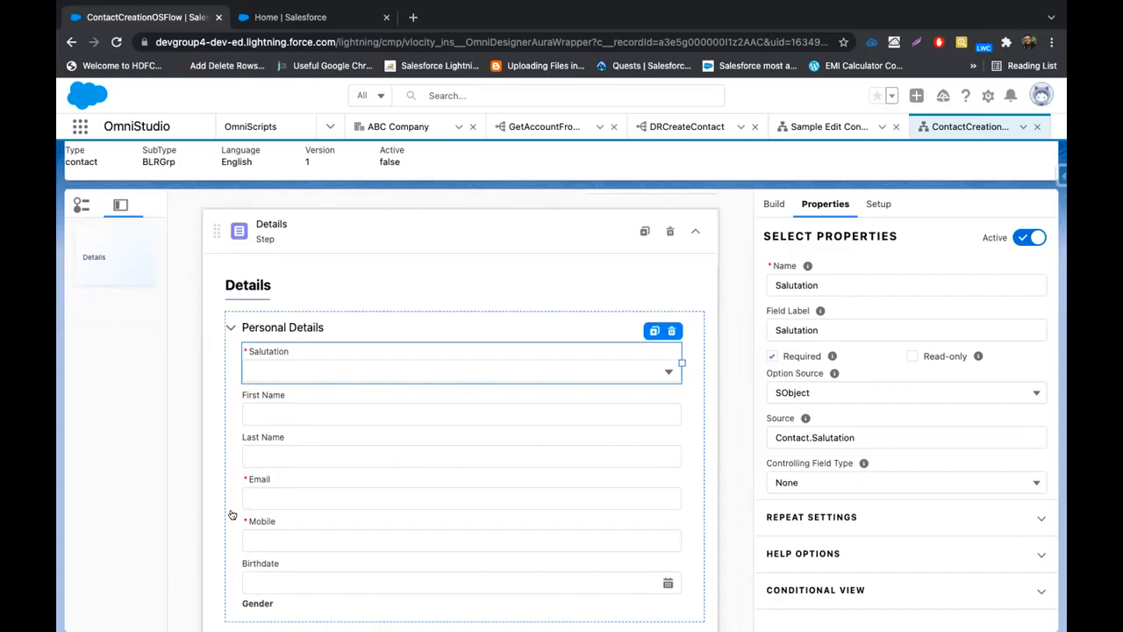
left_click(269, 597)
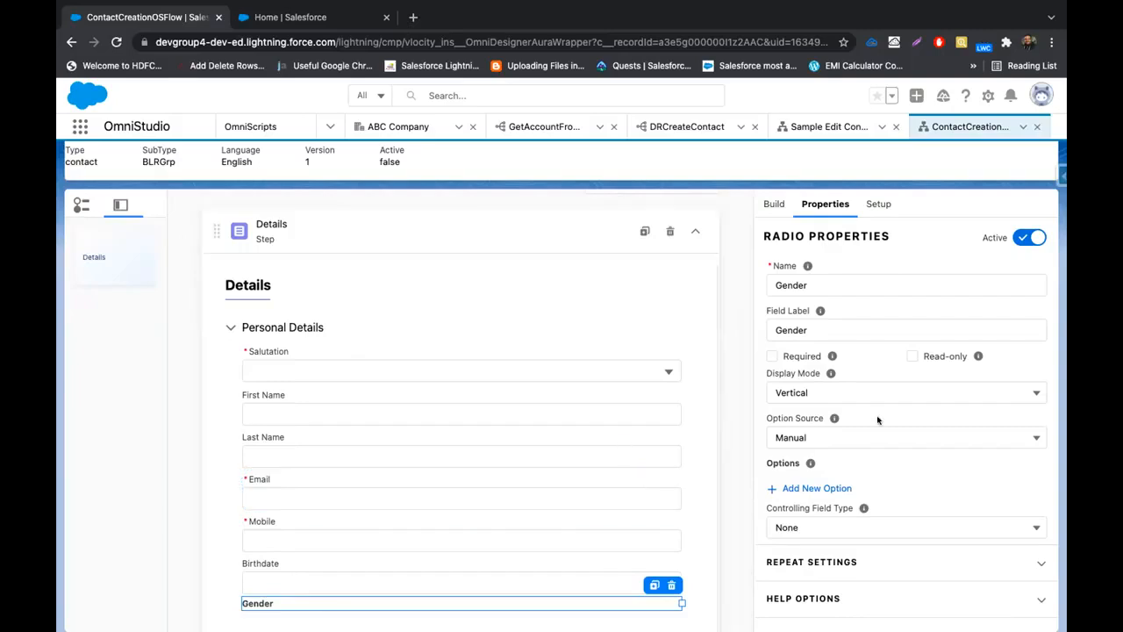
left_click(861, 444)
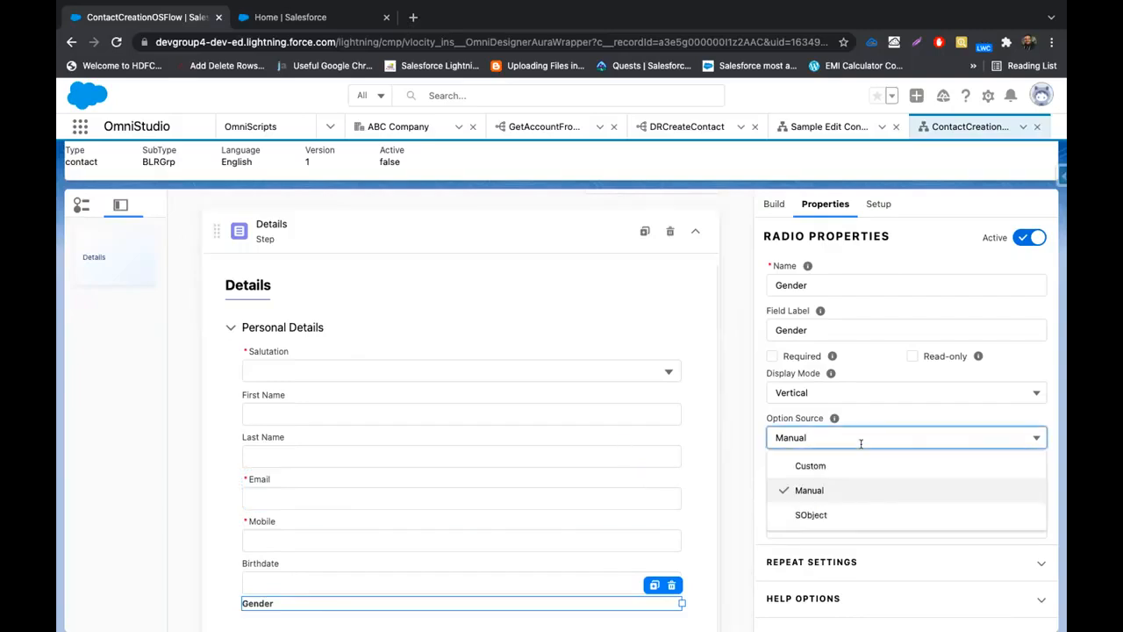
left_click(820, 490)
left_click(817, 488)
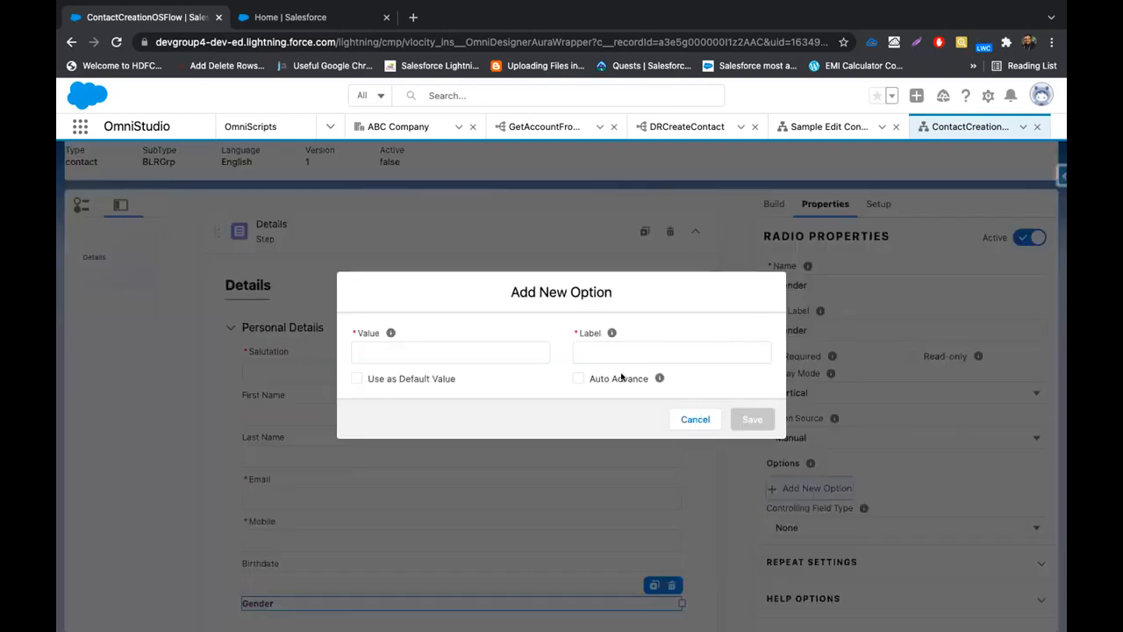
Add the Male and Female options to the Gender field
left_click(484, 348)
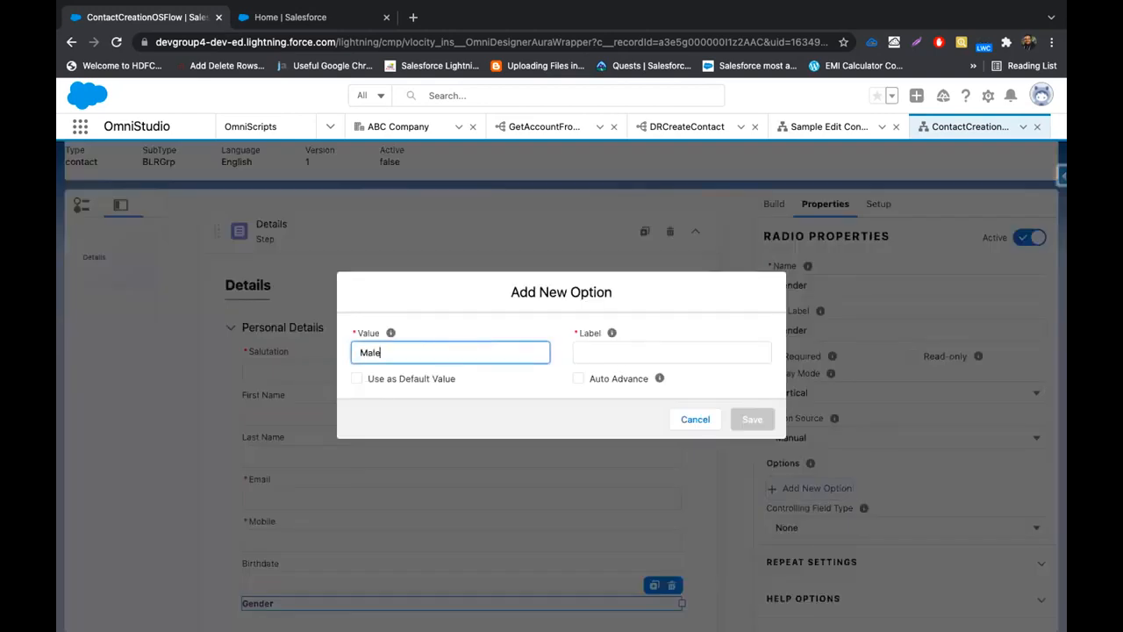
left_click(569, 337)
type("Male")
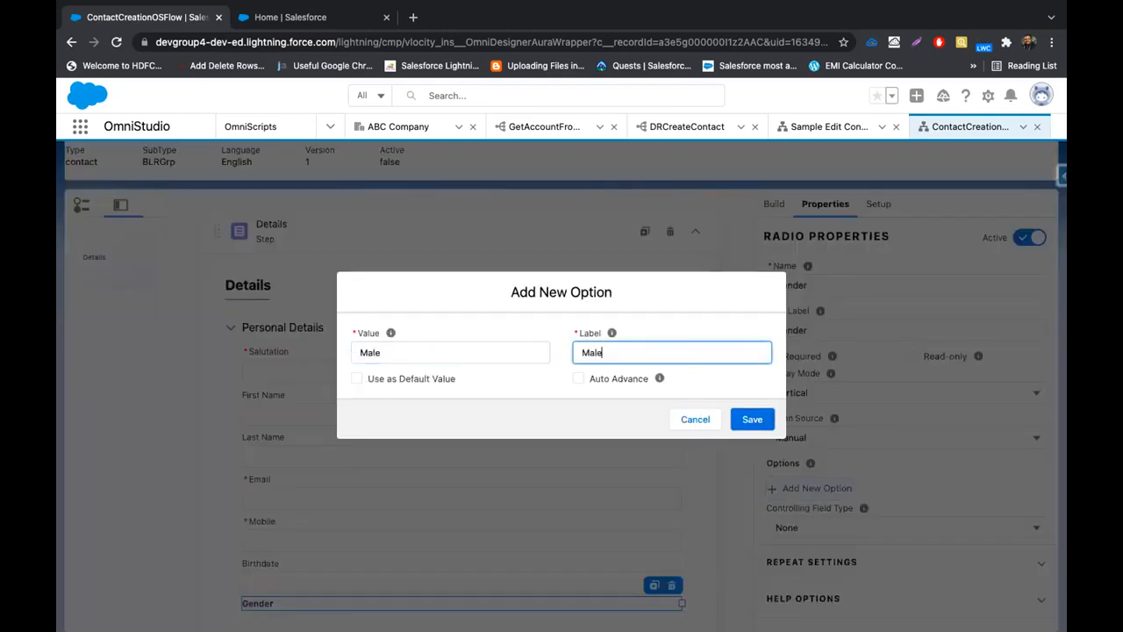
left_click(733, 412)
scroll(811, 503, "down", 3)
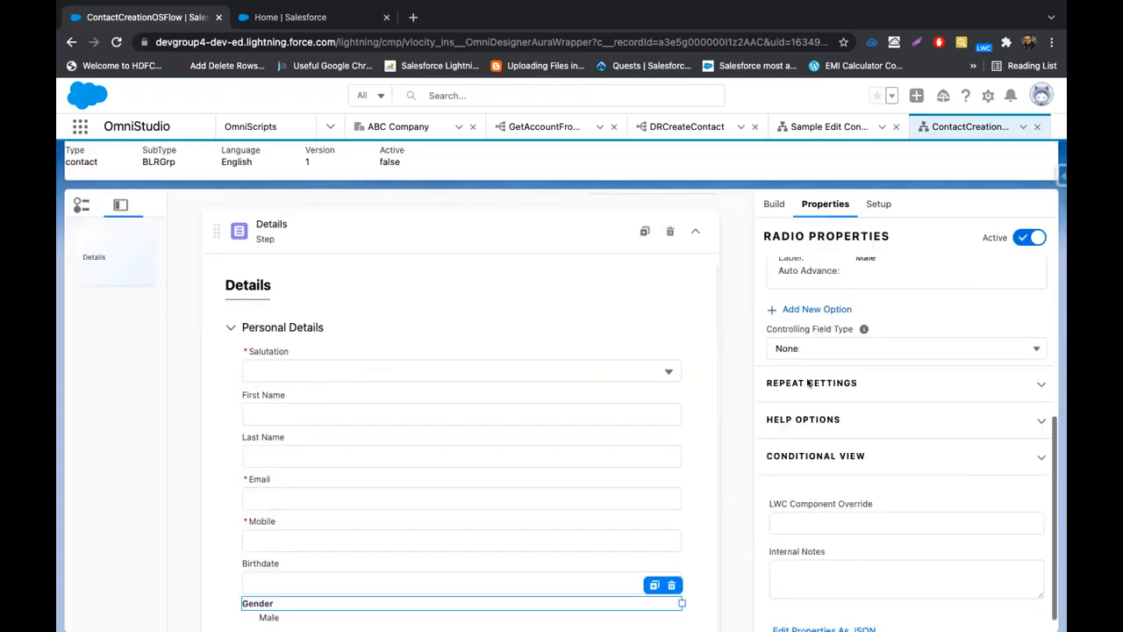
left_click(803, 309)
left_click(436, 346)
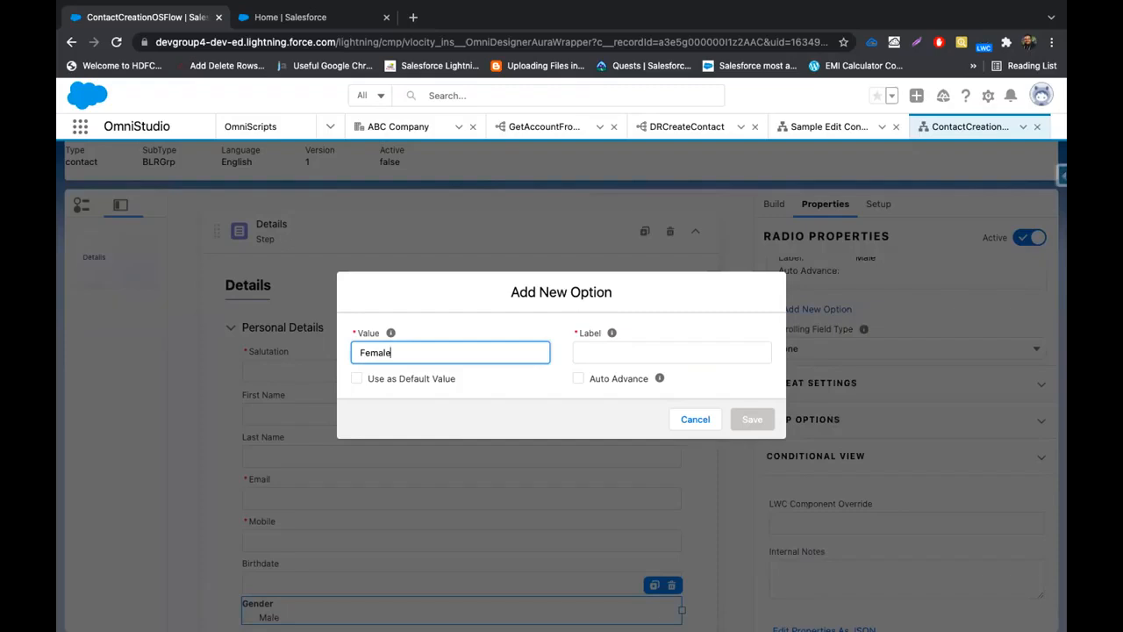
left_click(588, 340)
type("Female")
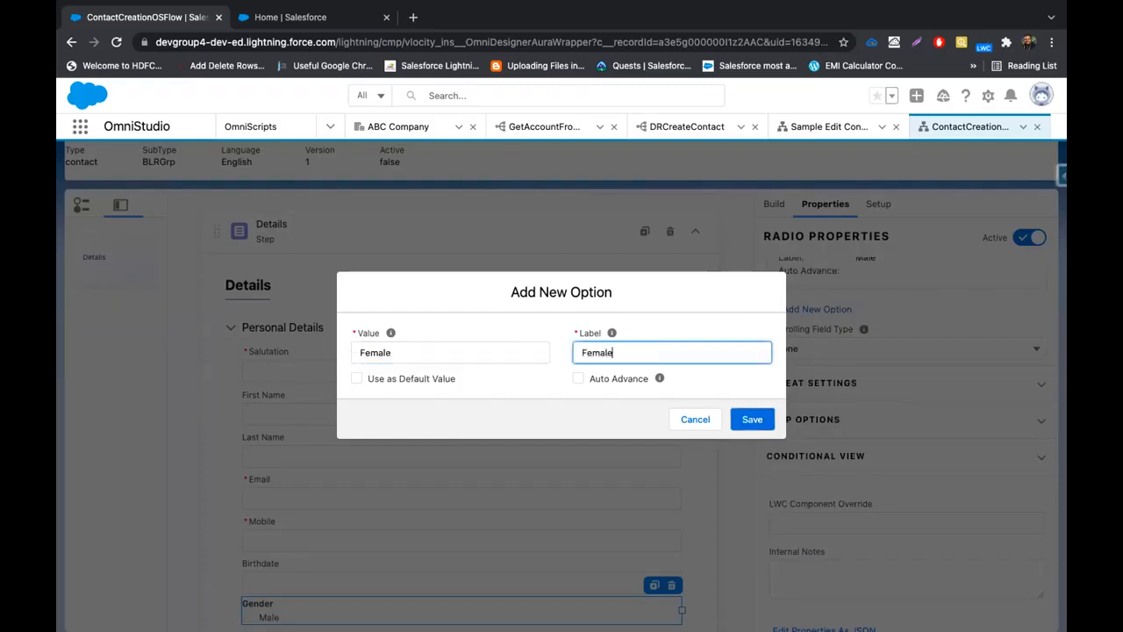
left_click(752, 418)
Add a third Gender option with value and label Dont Want to Say
left_click(815, 417)
left_click(532, 347)
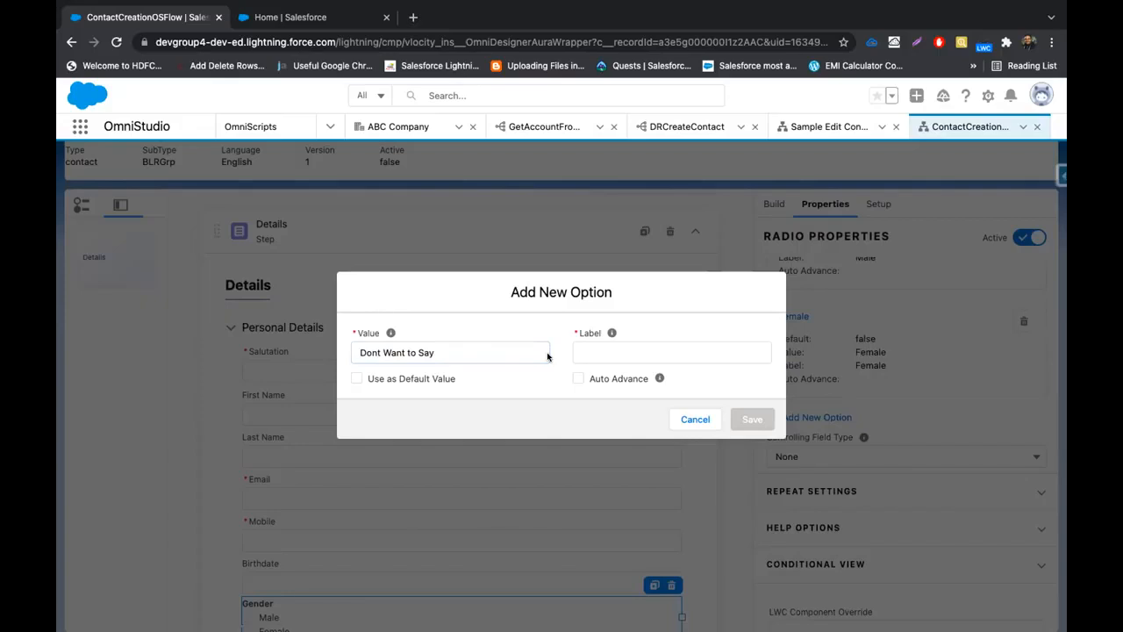
triple_click(516, 349)
key("super+c")
left_click(612, 347)
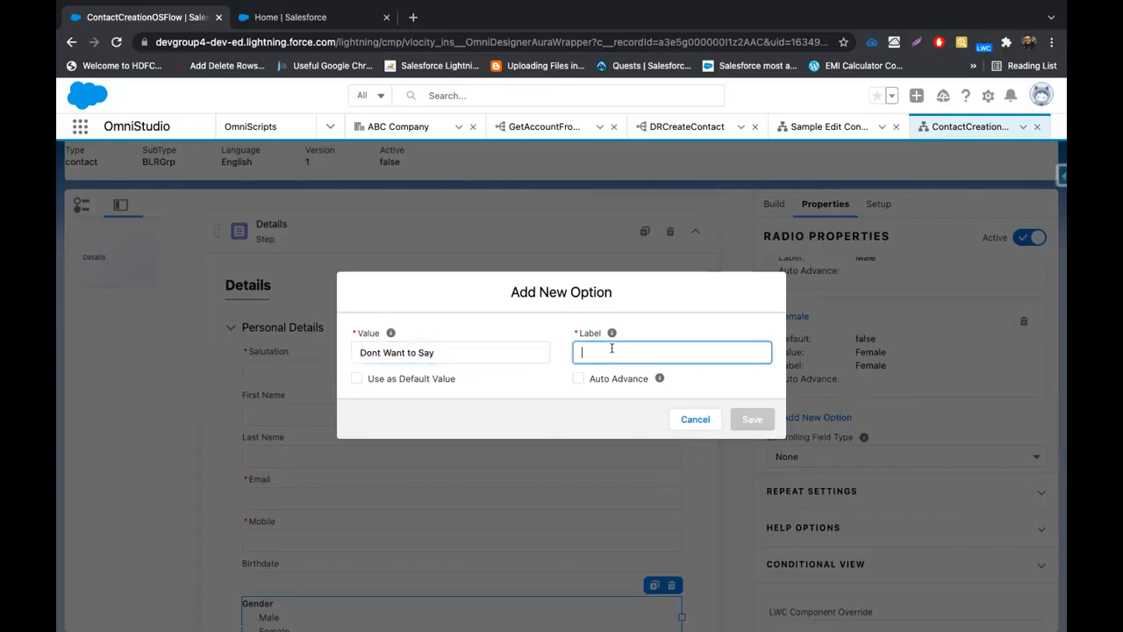
key("super+v")
left_click(748, 418)
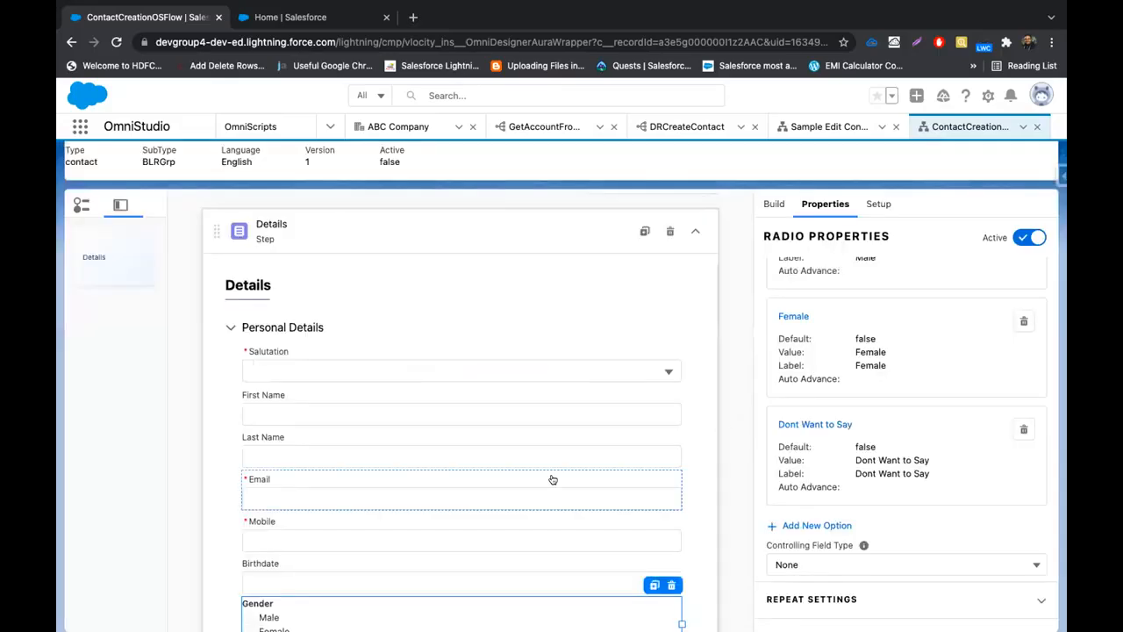
scroll(552, 479, "down", 1)
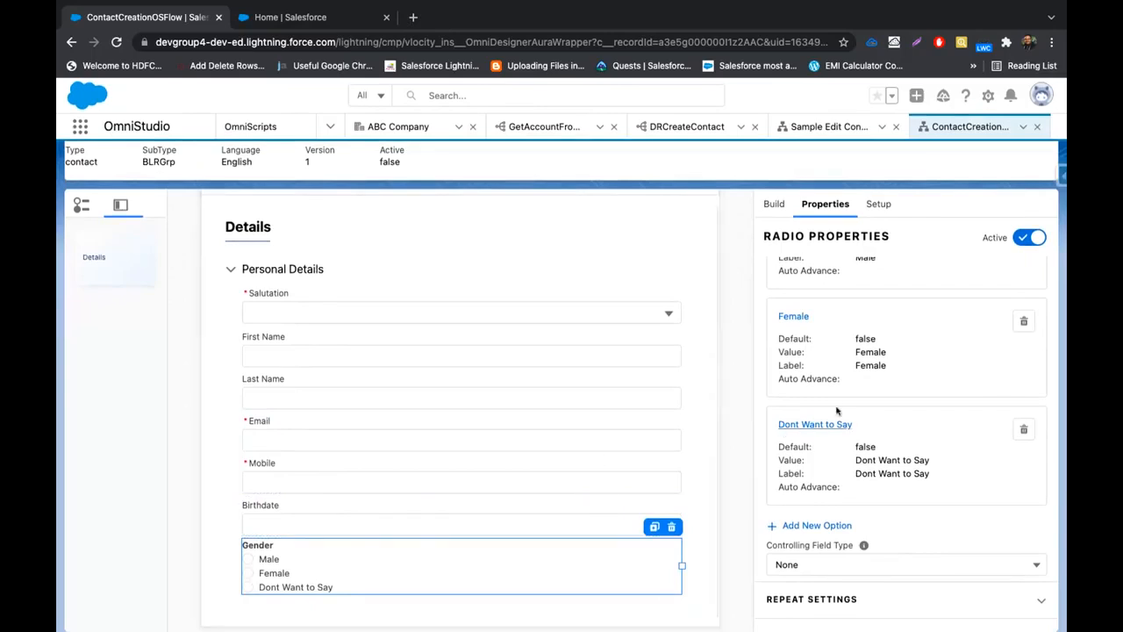
Set Gender's display mode to Image: 100×100 boxes, 3 per row, captions on
scroll(829, 402, "up", 5)
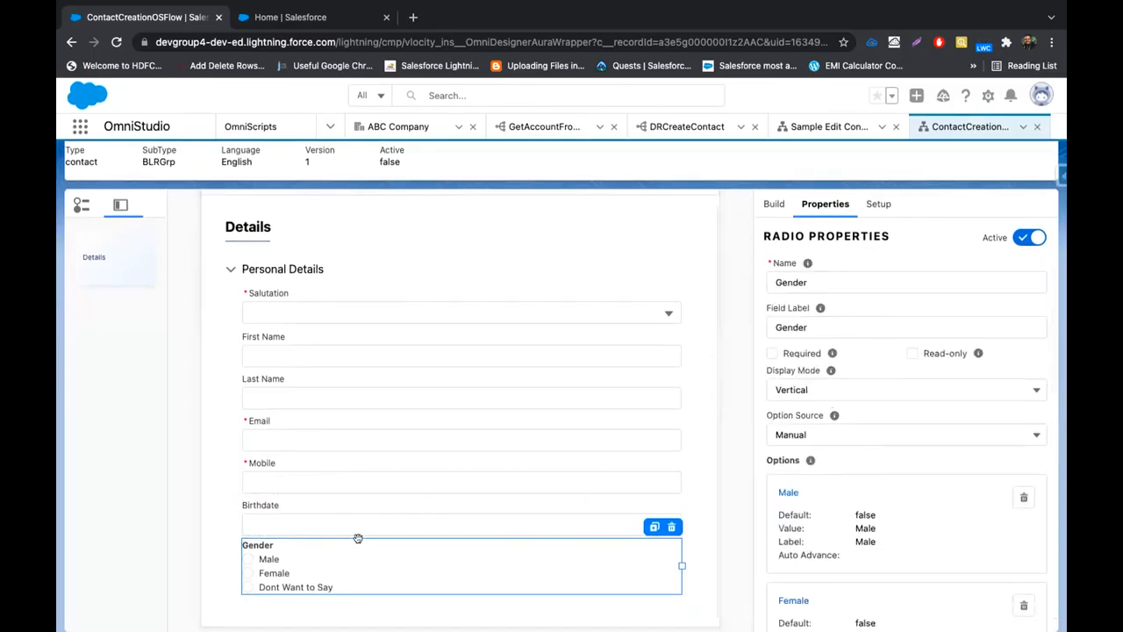
left_click(871, 387)
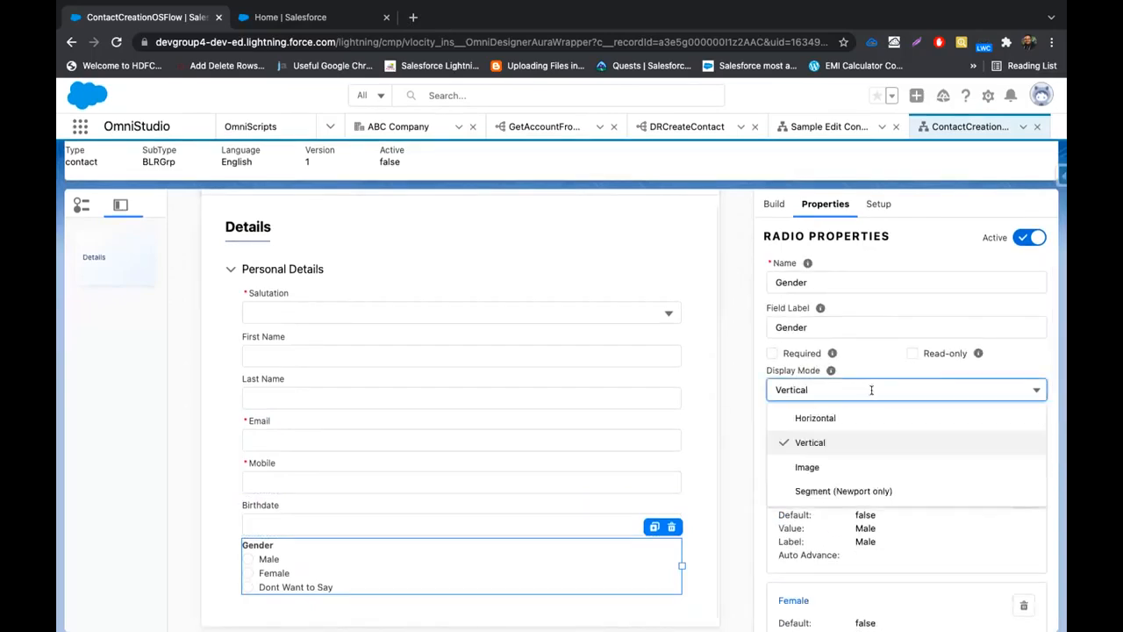
left_click(851, 423)
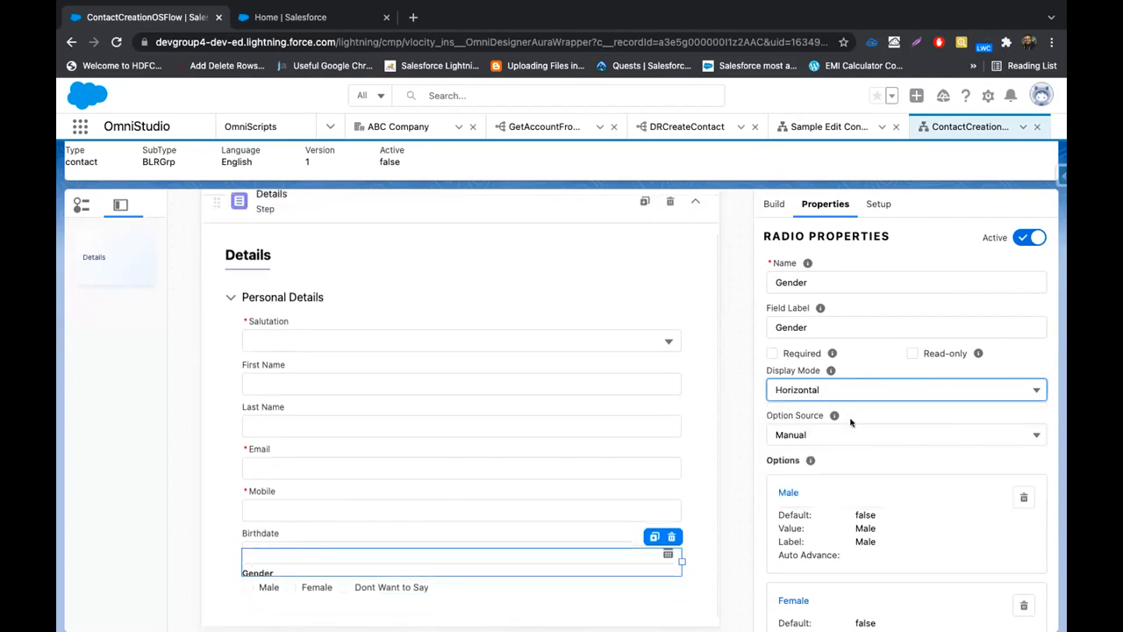
left_click(916, 387)
left_click(868, 463)
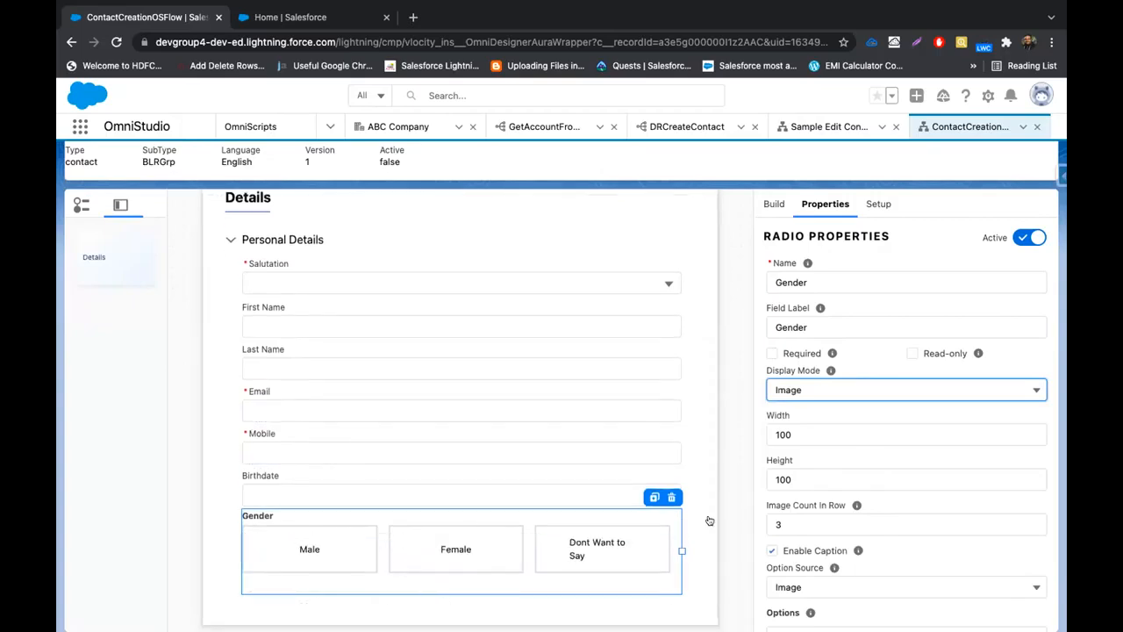
scroll(878, 501, "down", 5)
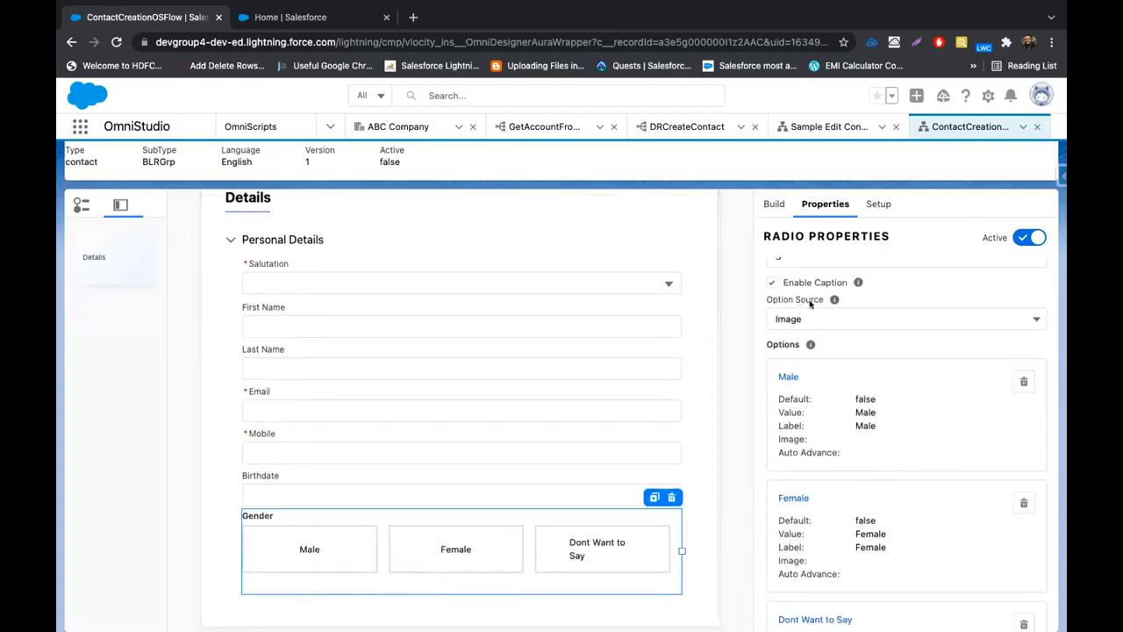
left_click(858, 316)
left_click(836, 373)
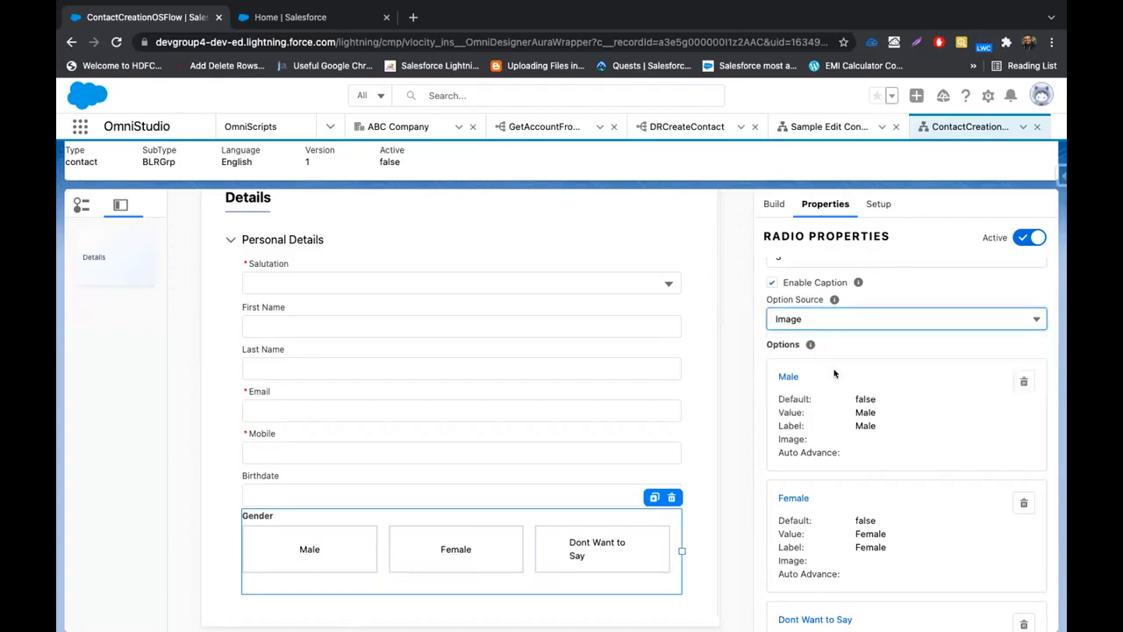
Open the Gender field's properties in the JSON editor
scroll(834, 373, "down", 5)
scroll(834, 373, "down", 2)
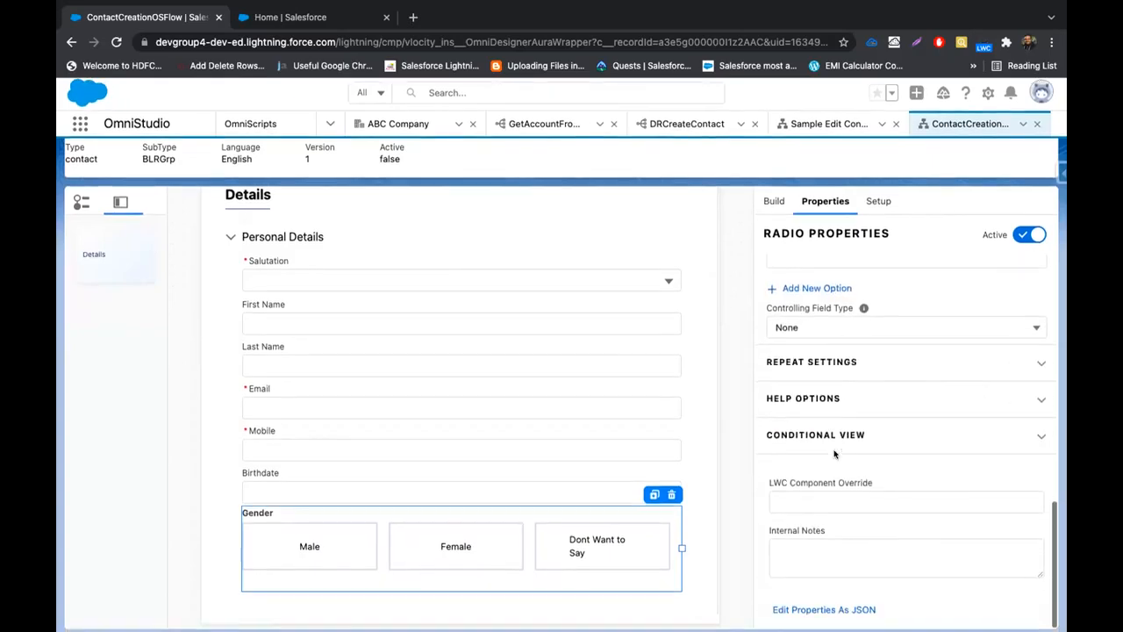
scroll(834, 395, "up", 3)
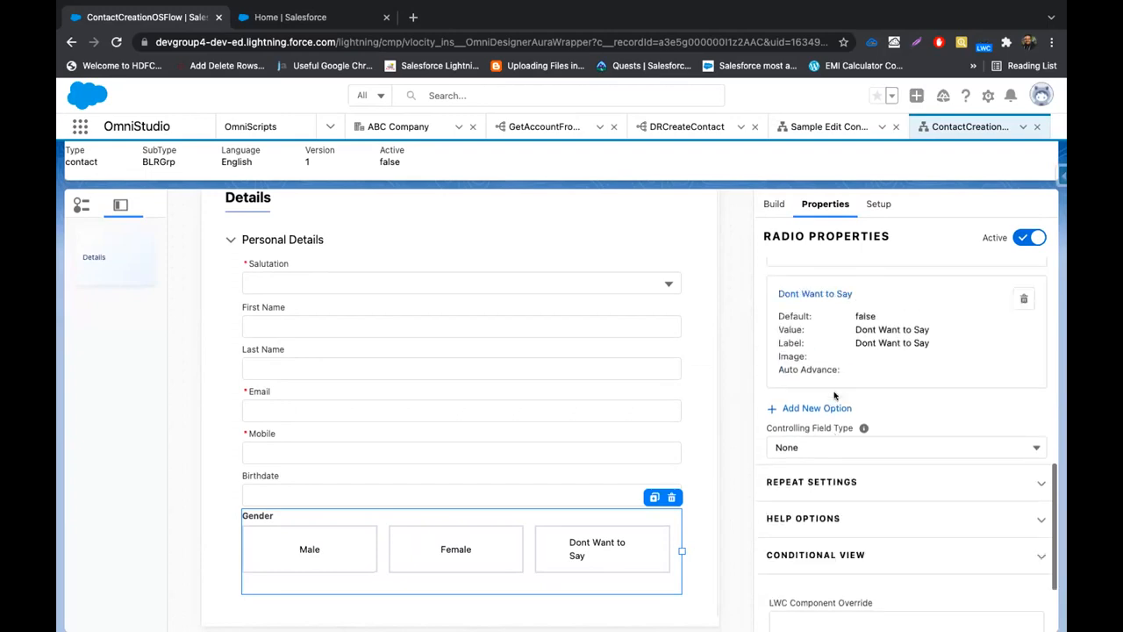
scroll(835, 395, "up", 4)
scroll(834, 395, "up", 5)
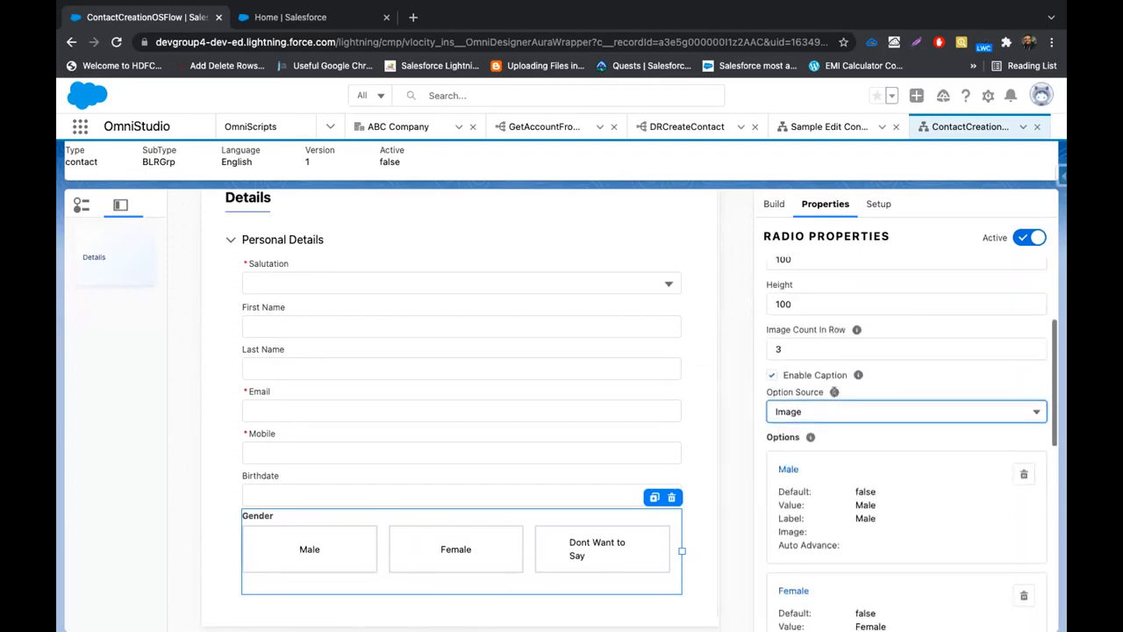
scroll(834, 396, "up", 2)
scroll(835, 395, "down", 10)
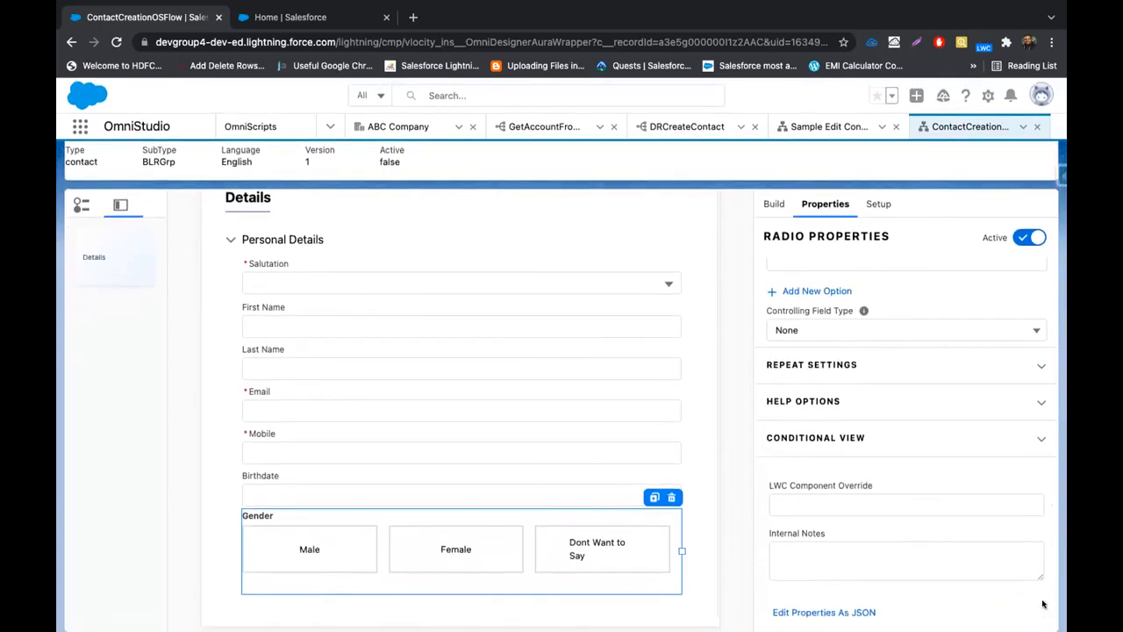
left_click(828, 611)
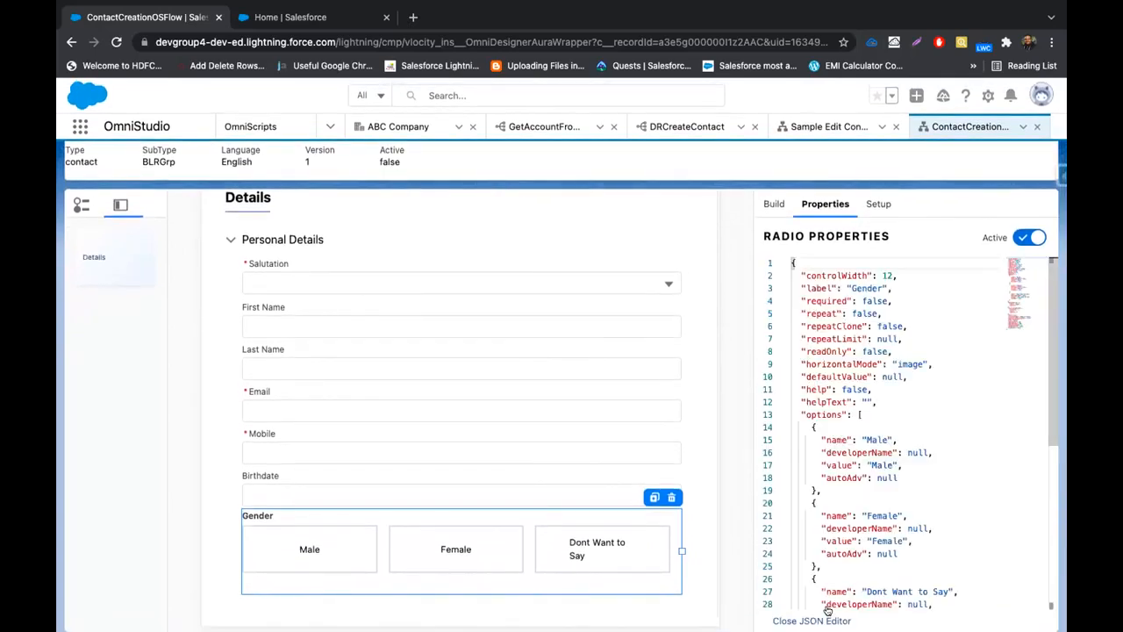
Inspect the option source entries in Gender's JSON, then close the JSON view
scroll(860, 513, "down", 5)
scroll(861, 514, "up", 5)
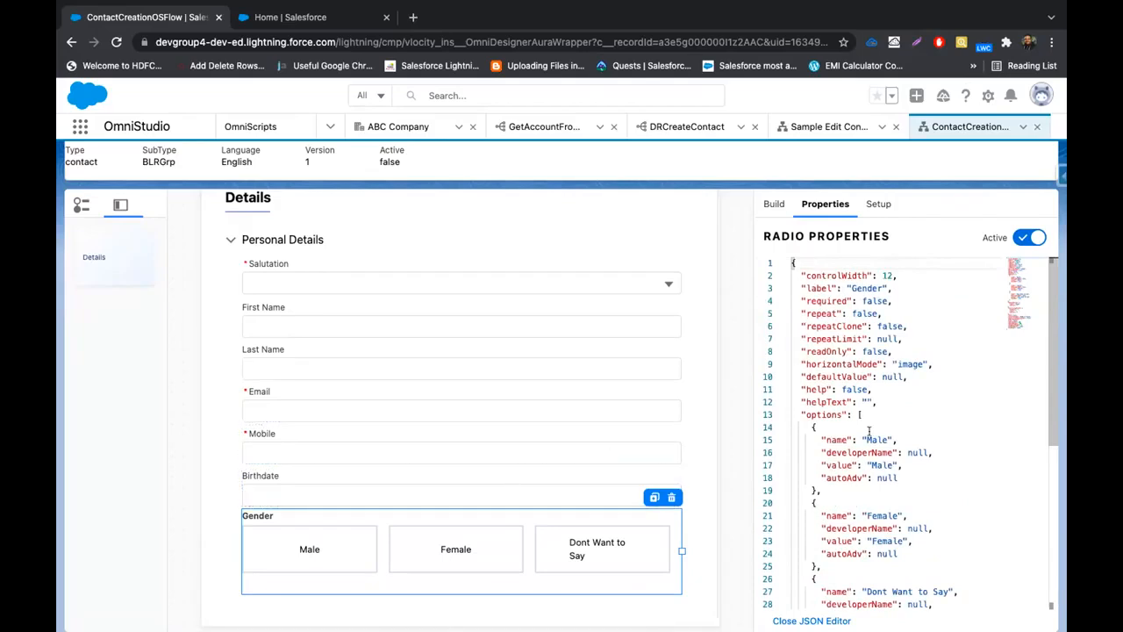
scroll(869, 430, "down", 5)
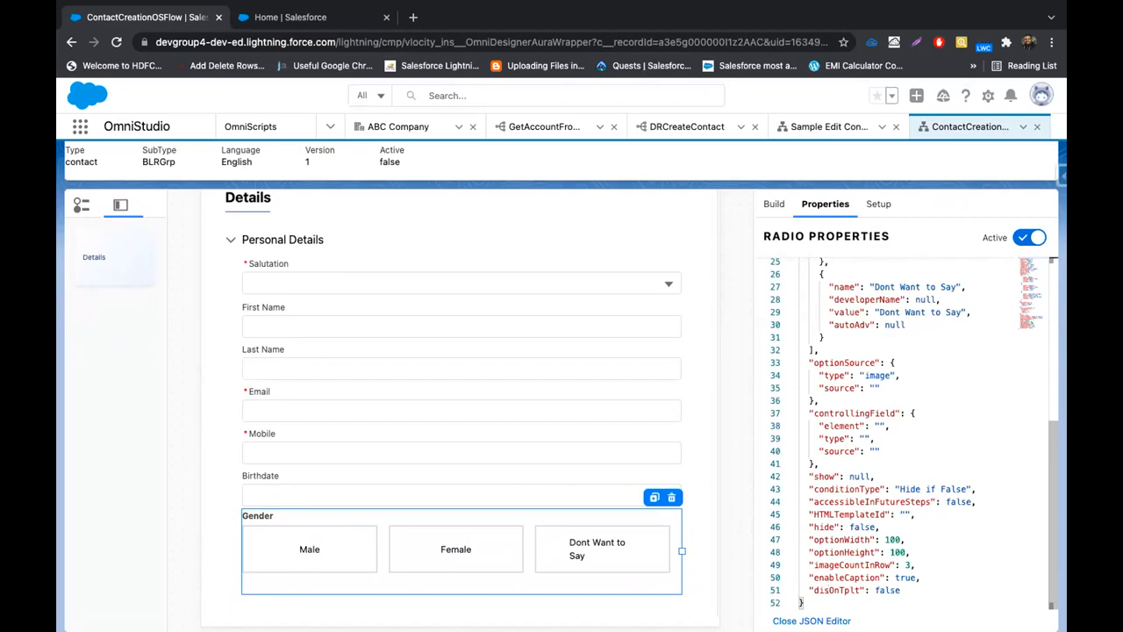
left_click(875, 387)
double_click(844, 388)
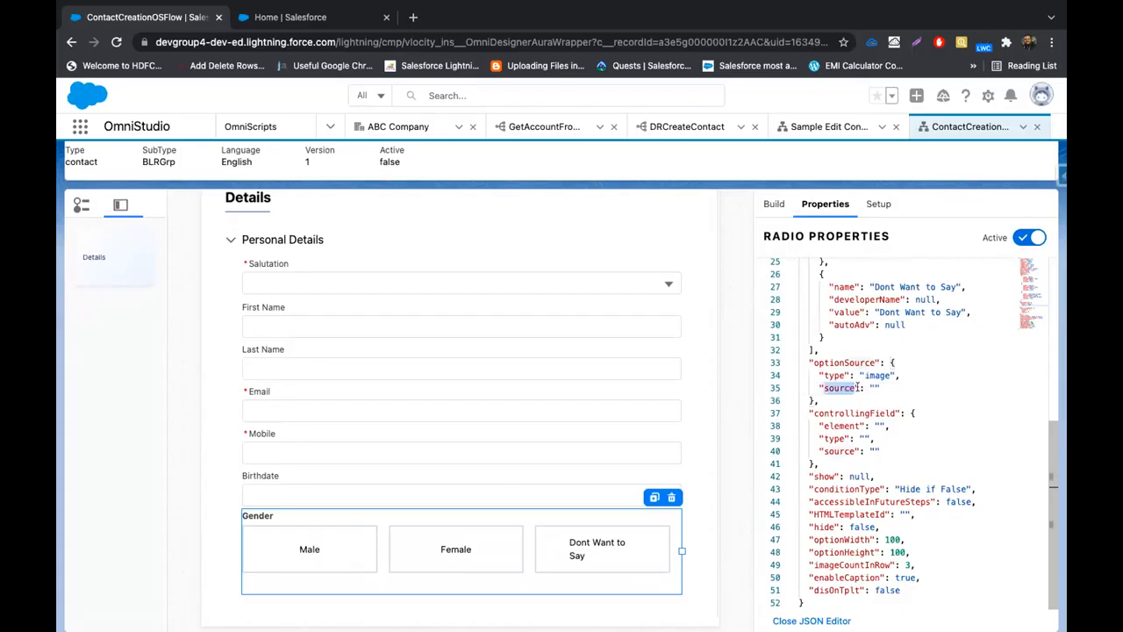
left_click(874, 387)
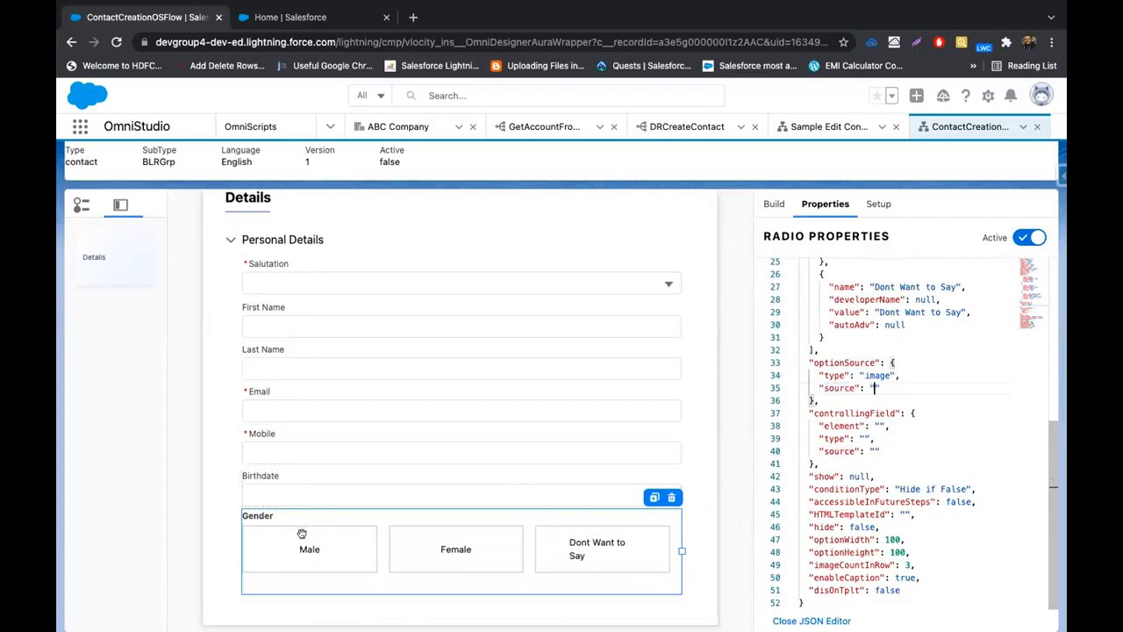
left_click(832, 620)
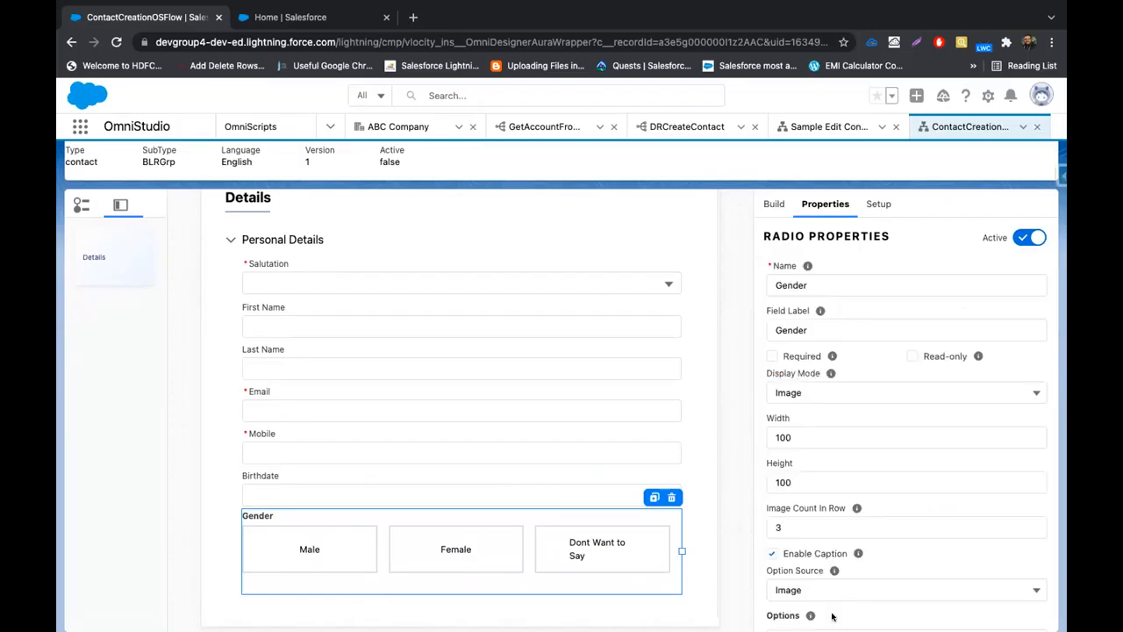
Set the Gender field's display mode to Vertical
scroll(479, 473, "up", 2)
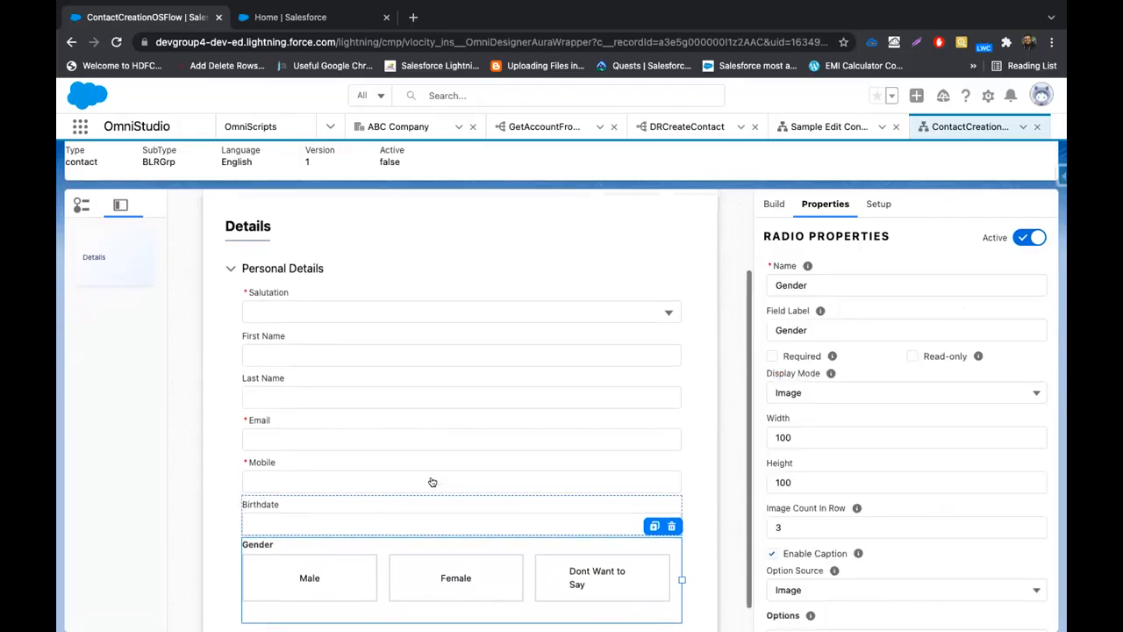
scroll(817, 452, "down", 1)
left_click(833, 363)
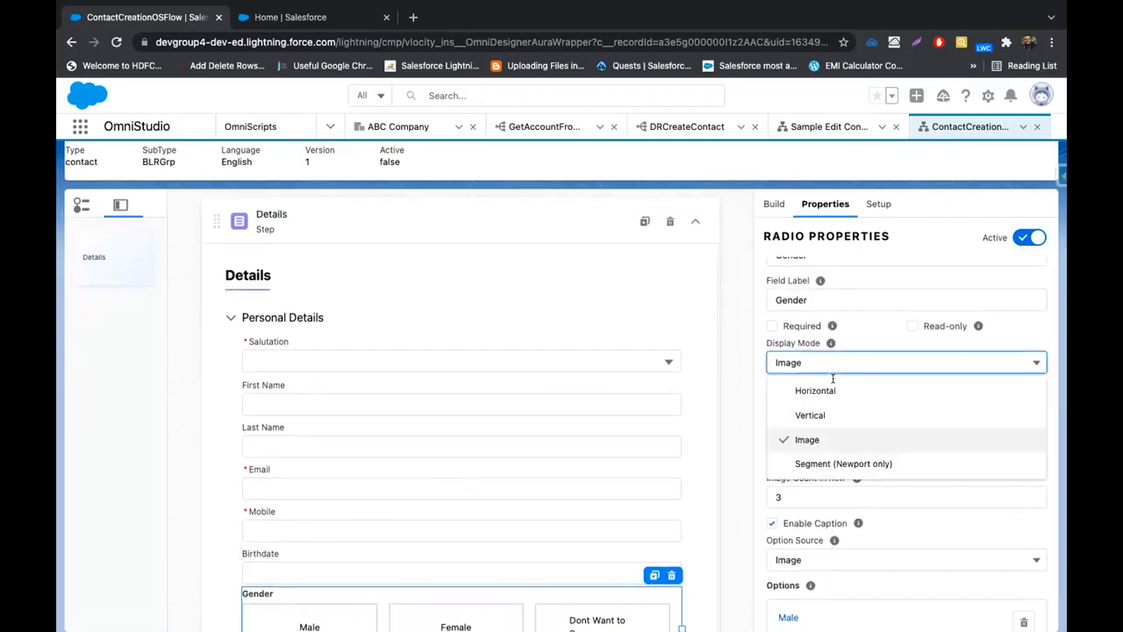
left_click(810, 414)
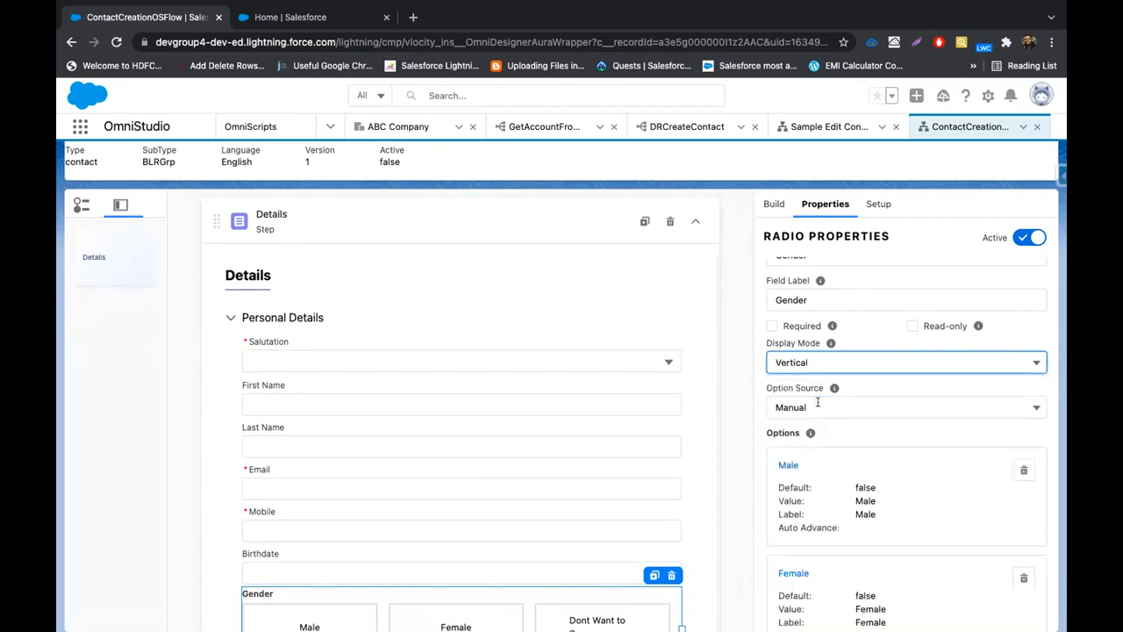
scroll(499, 483, "down", 1)
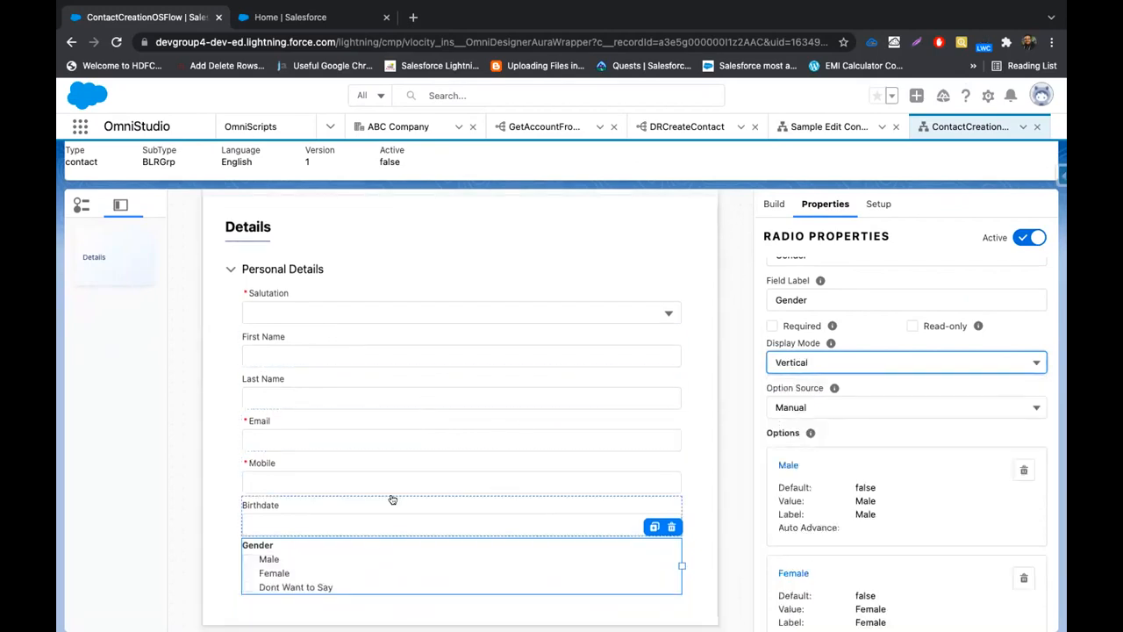
Narrow Salutation and First Name so they sit side by side
left_click(381, 404)
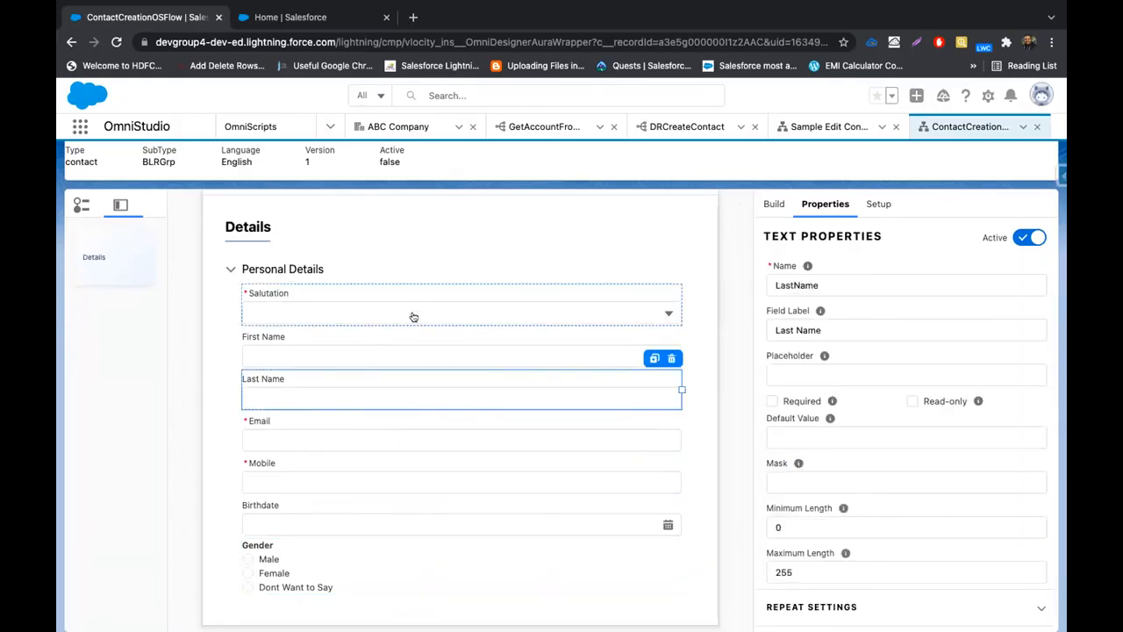
left_click(418, 309)
left_click(382, 402)
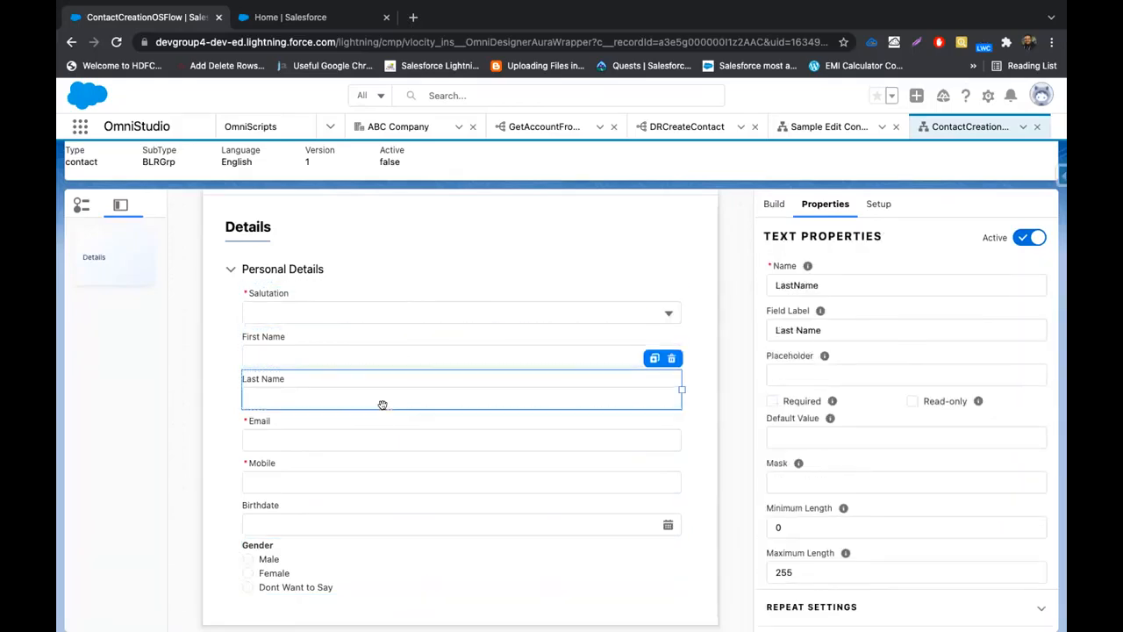
left_click(427, 314)
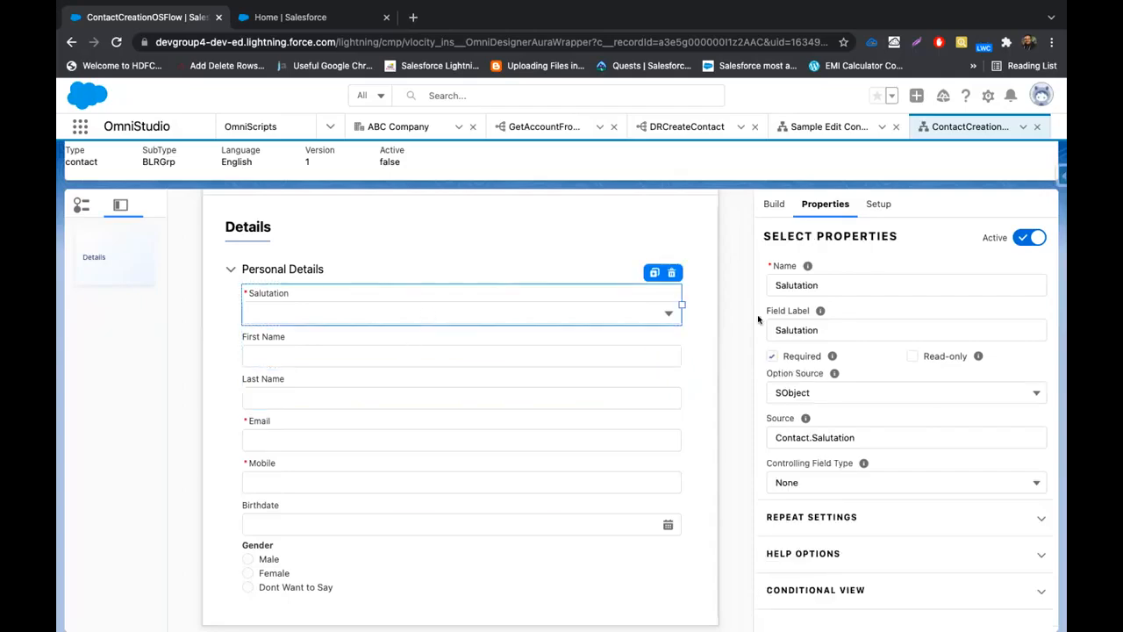
left_click_drag(681, 304, 382, 313)
left_click(333, 351)
left_click_drag(681, 348, 524, 354)
Resize Last Name to fill the rest of the first row
left_click(392, 417)
left_click(407, 398)
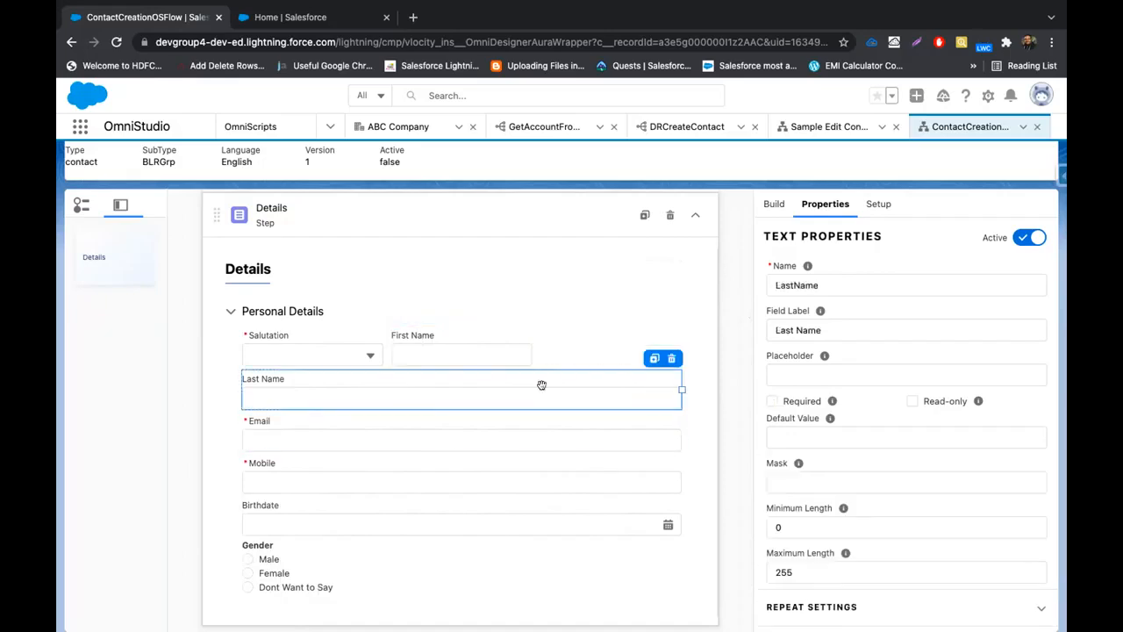
left_click_drag(681, 390, 386, 417)
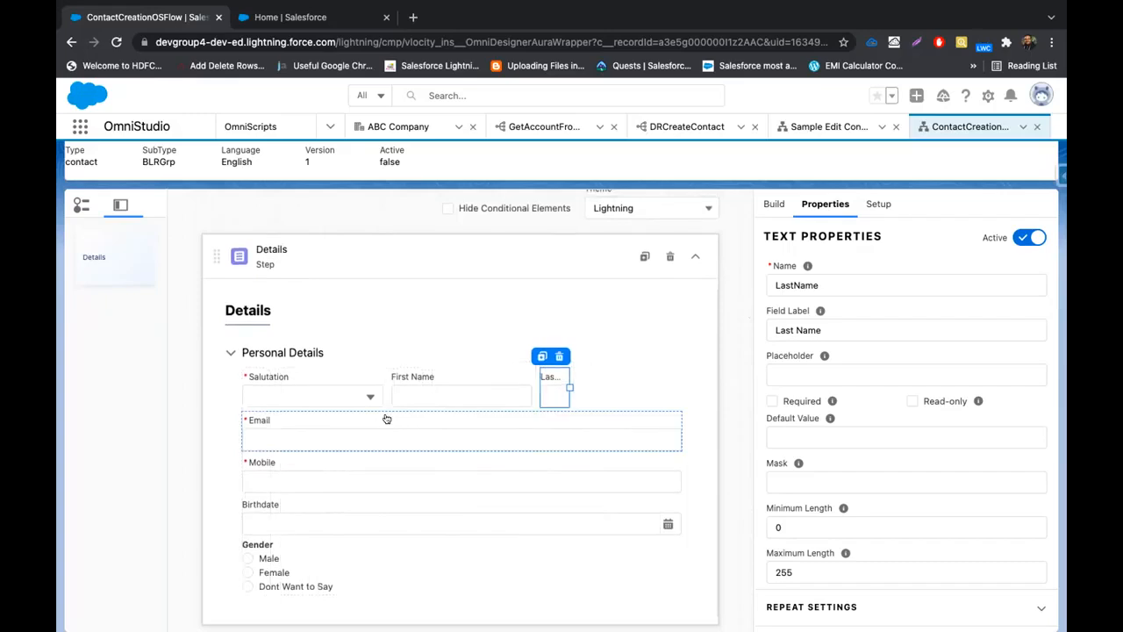
left_click_drag(567, 382, 672, 382)
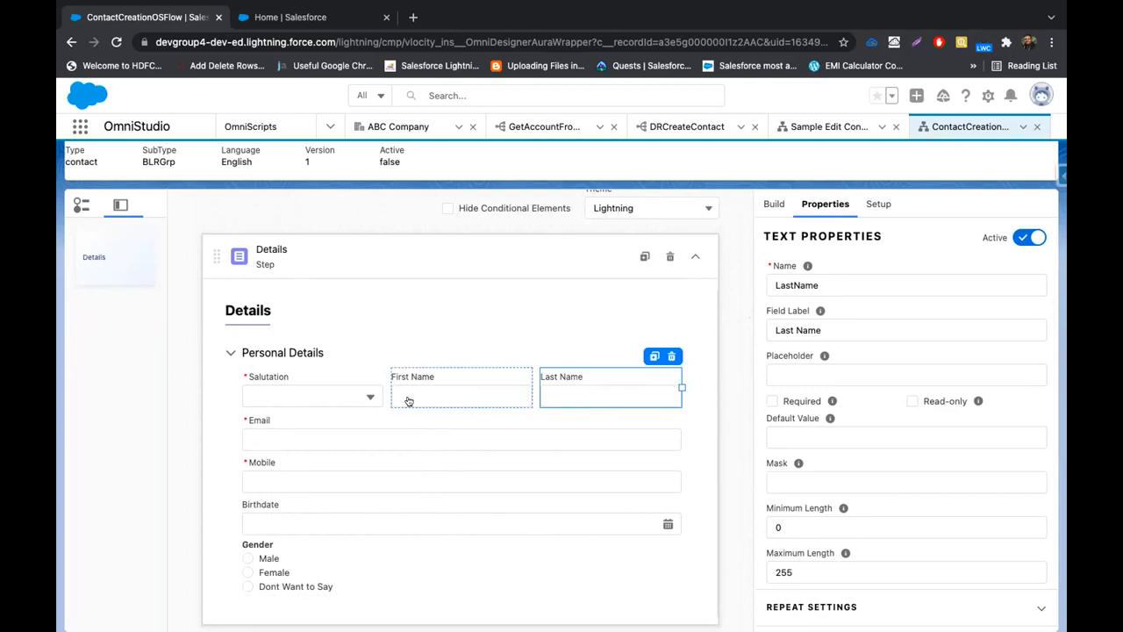
left_click(324, 397)
left_click(451, 395)
left_click(546, 394)
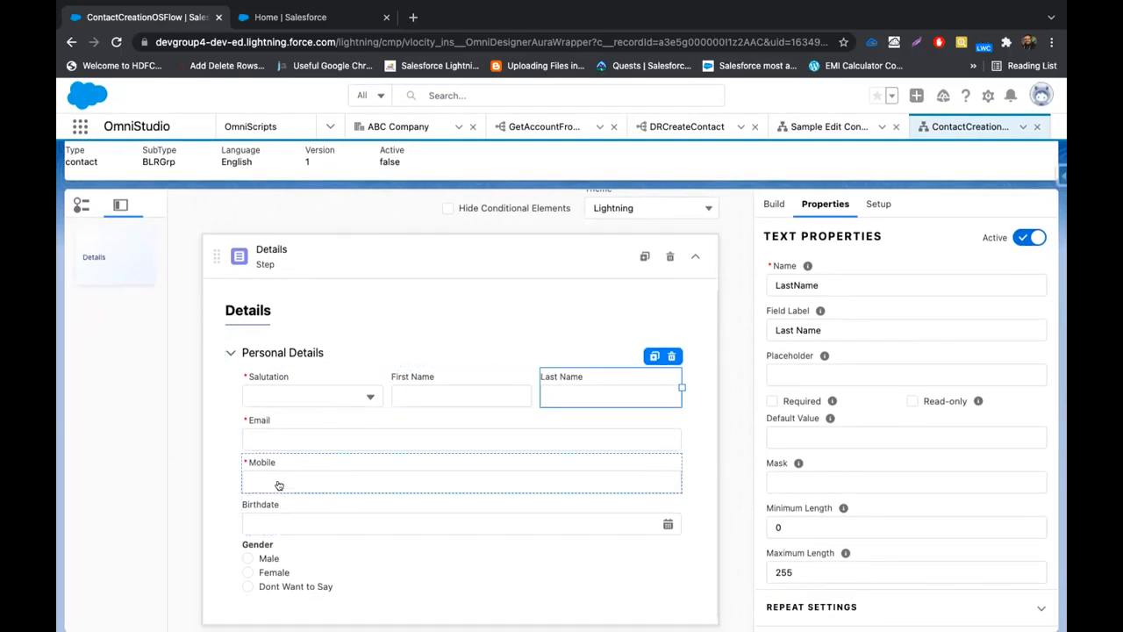
scroll(316, 407, "up", 1)
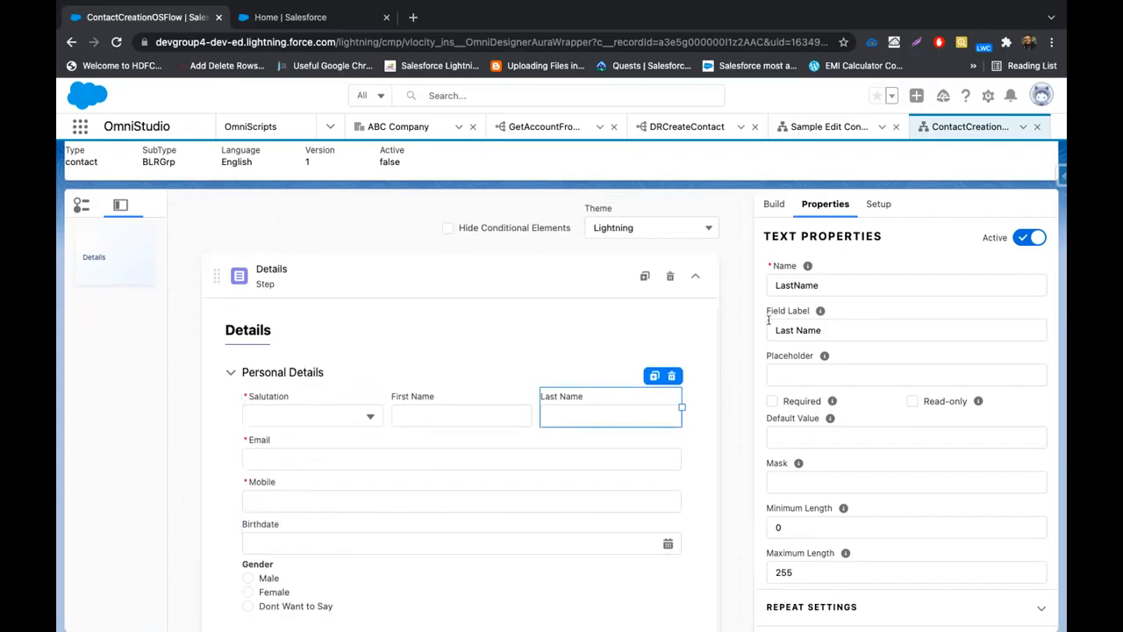
scroll(383, 507, "down", 1)
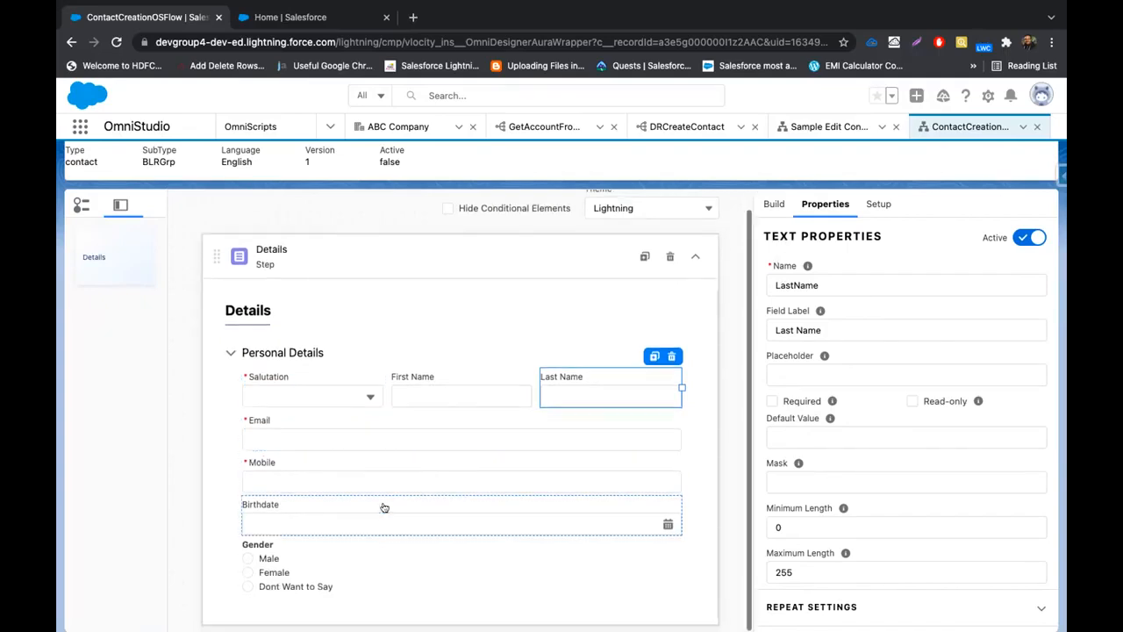
Search for 'Text' and drop a Text input below the Gender field
left_click(774, 204)
left_click(815, 235)
key("BackSpace")
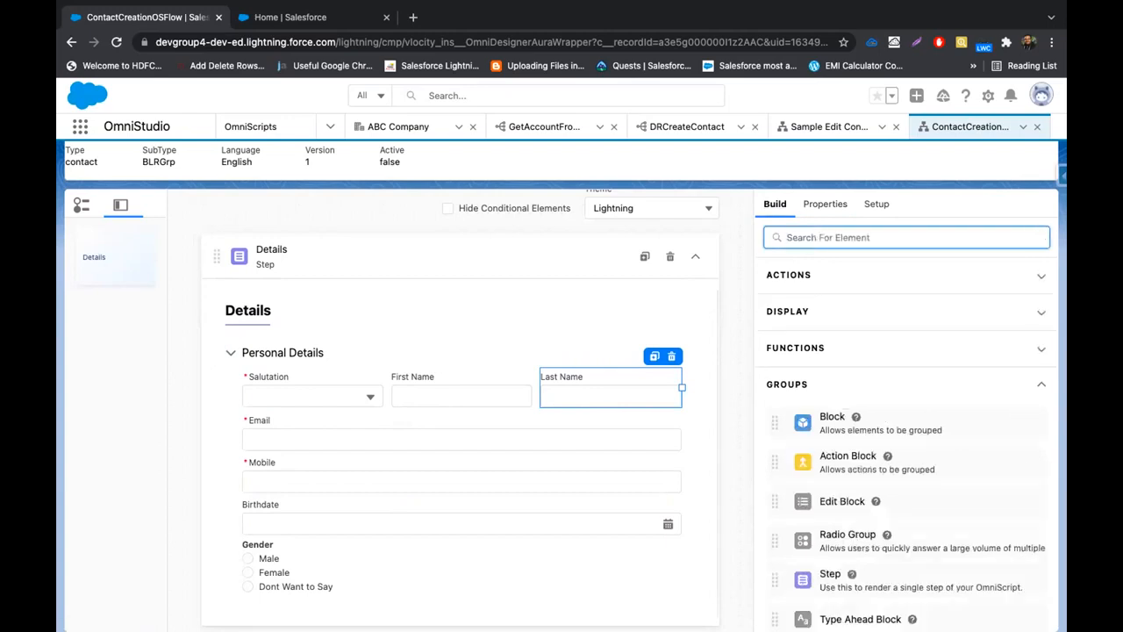
type("Text")
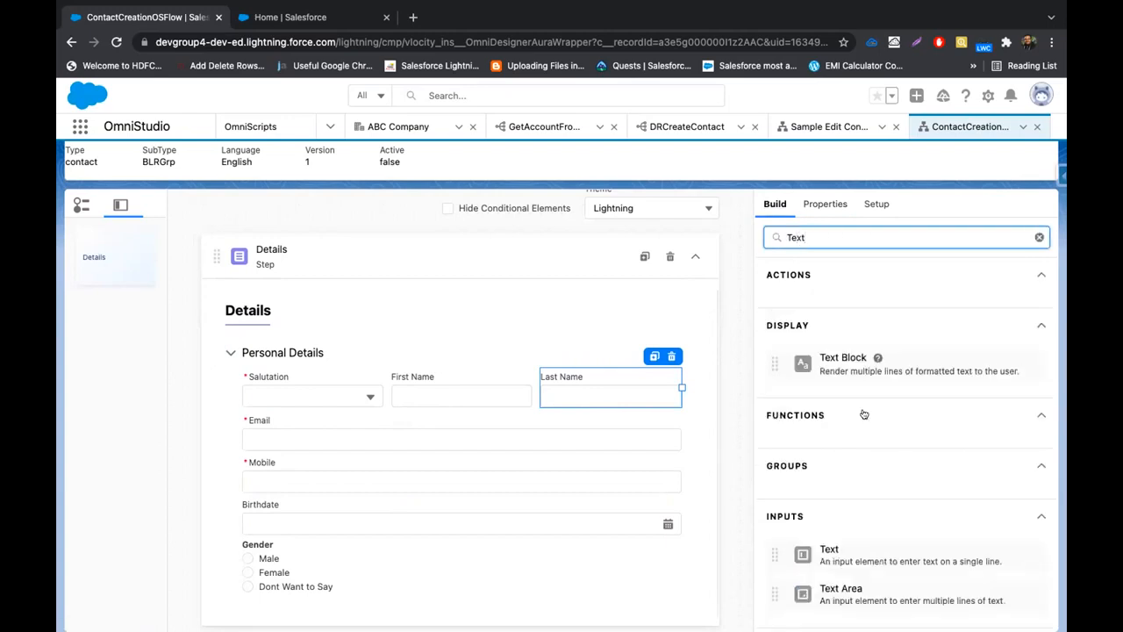
left_click_drag(829, 549, 390, 581)
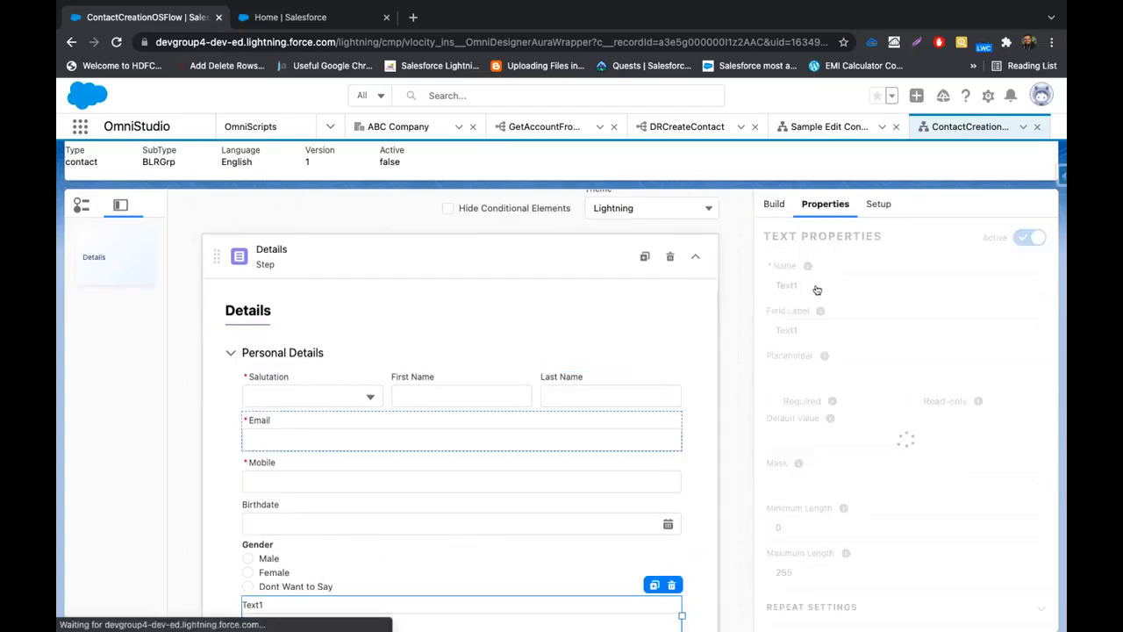
Name the text field AccountName, label it Account Name, and make it read-only
double_click(816, 286)
type("Account")
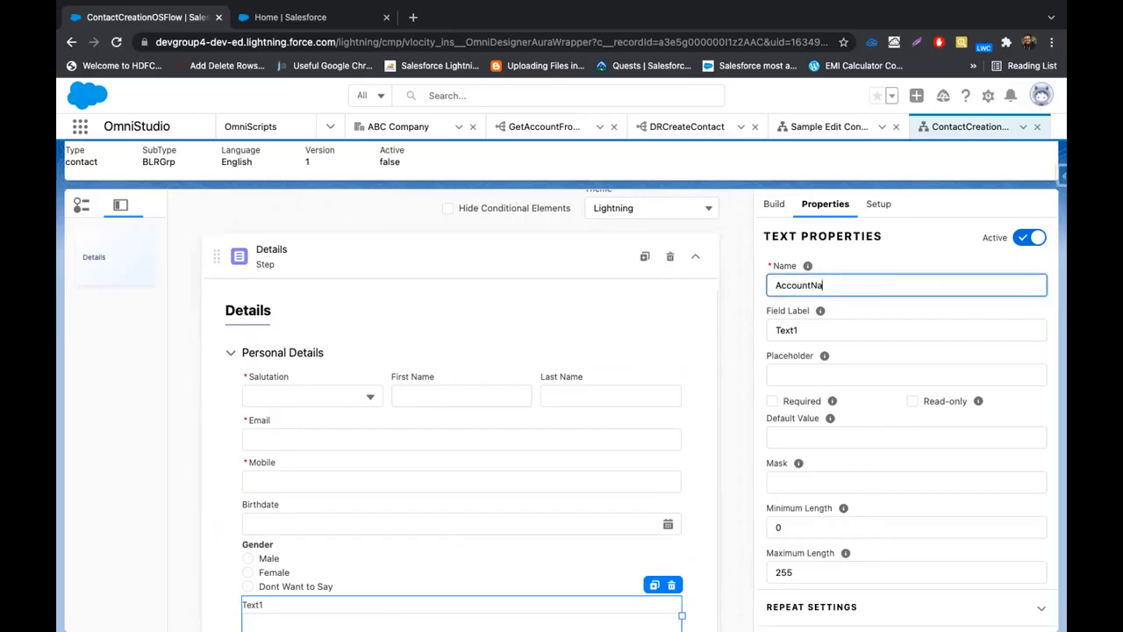
double_click(840, 280)
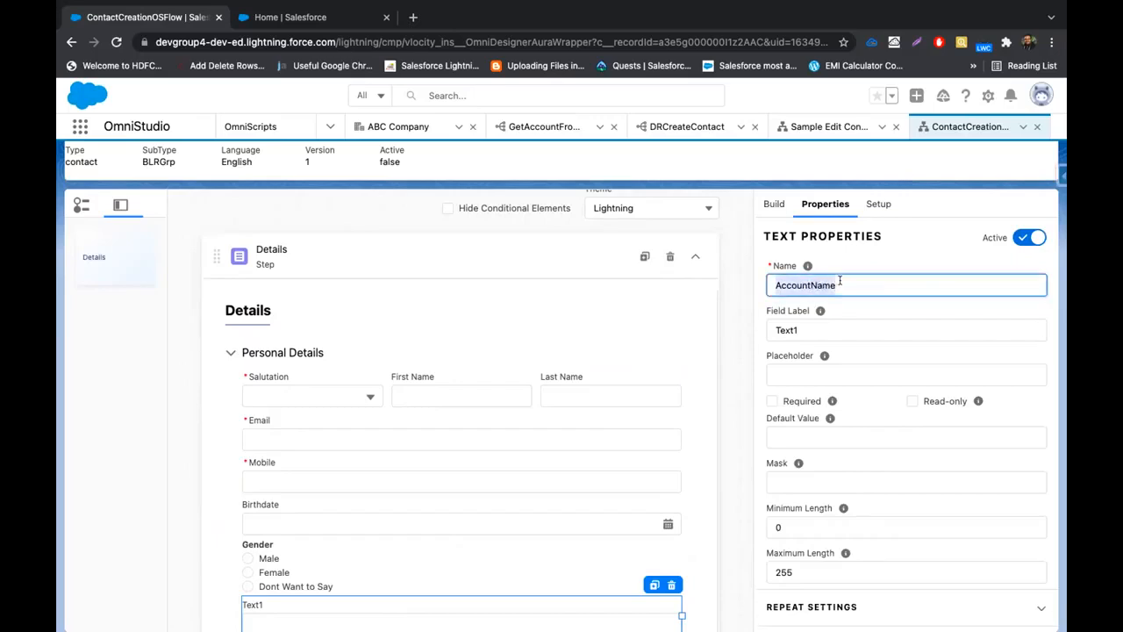
double_click(829, 330)
type("AccountName")
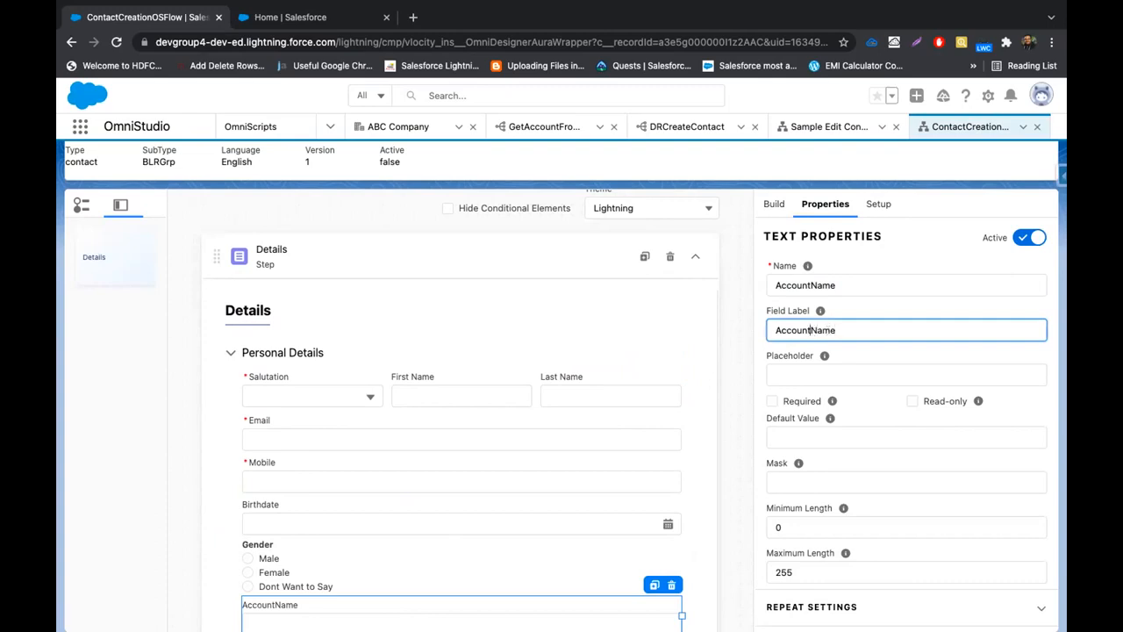
left_click(808, 330)
left_click(913, 401)
scroll(348, 611, "down", 1)
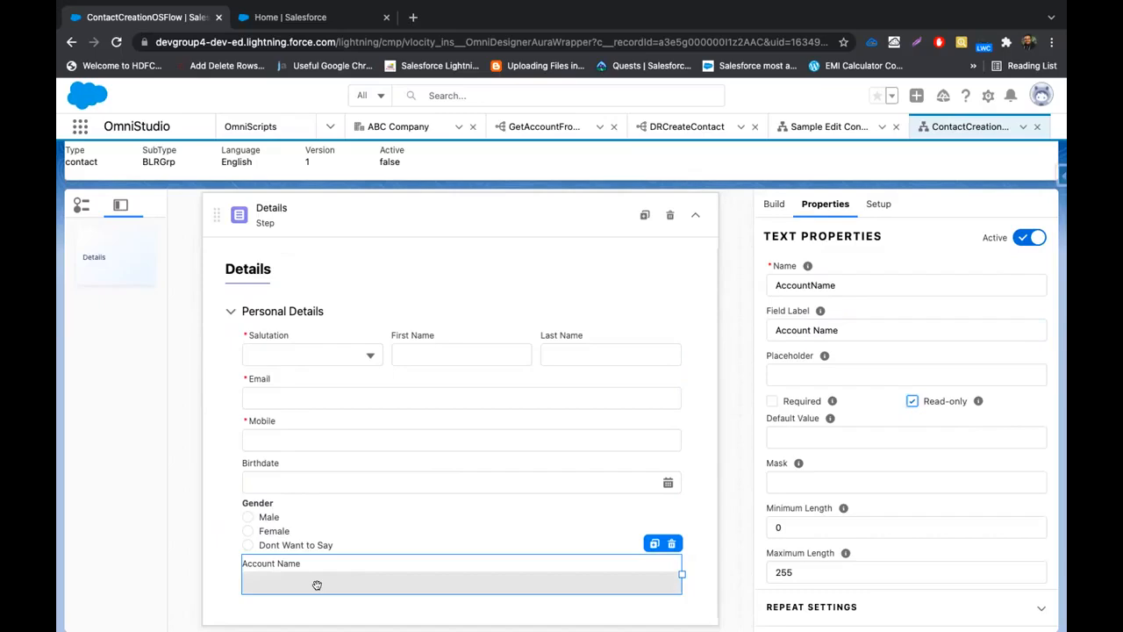
left_click(295, 21)
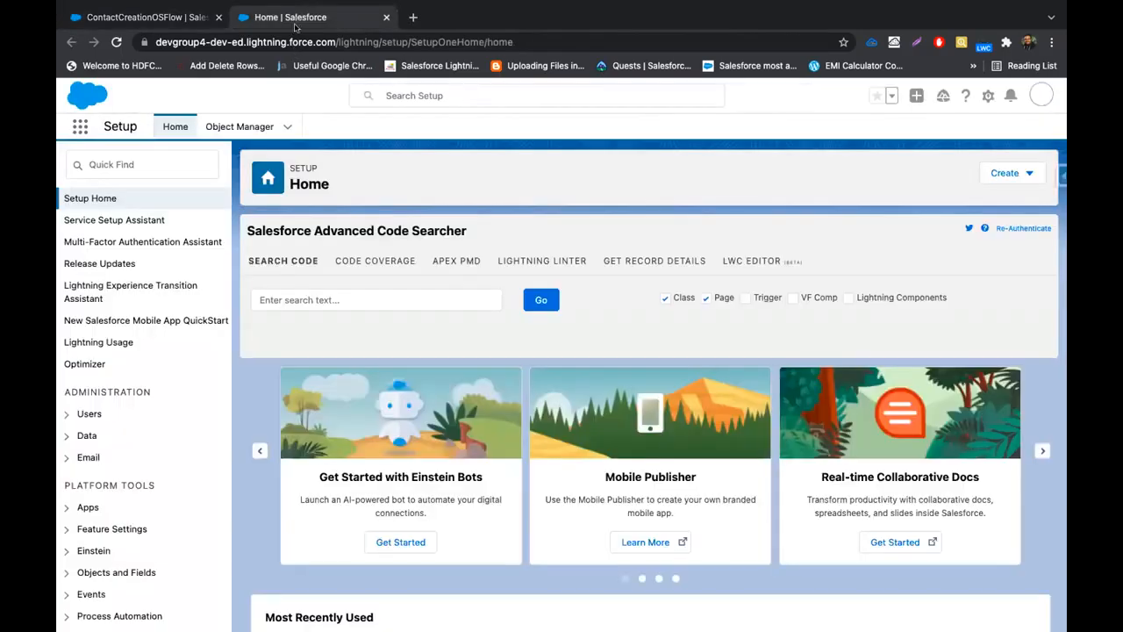
From Accounts, open ABC Company and launch Create Contact Here
left_click(80, 127)
type("co")
key("BackSpace")
key("BackSpace")
type("acc")
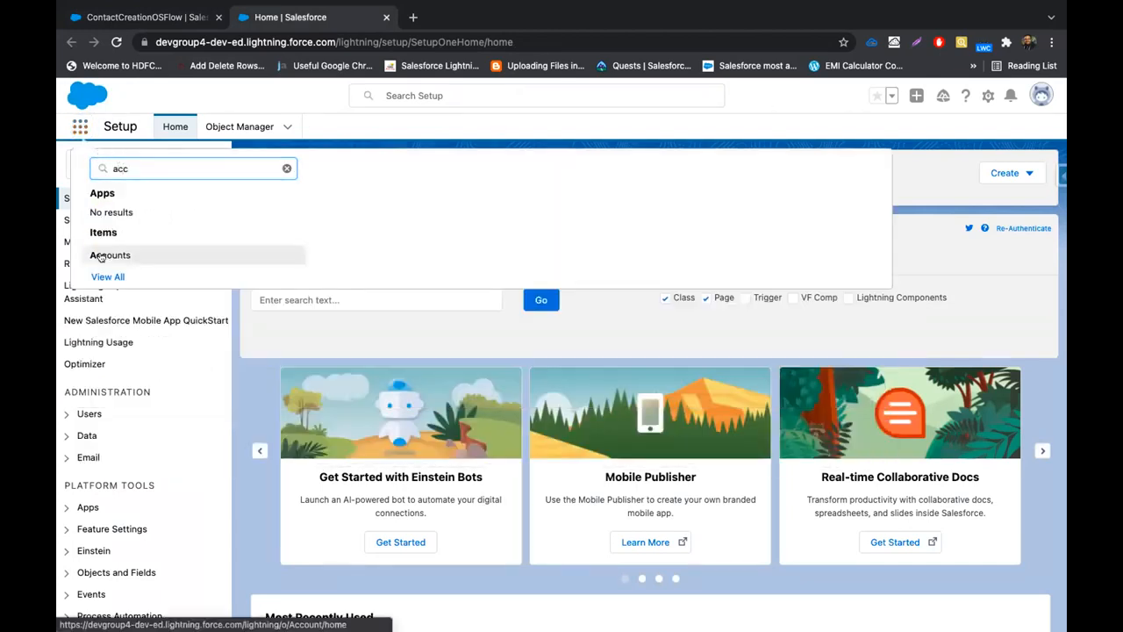
left_click(100, 256)
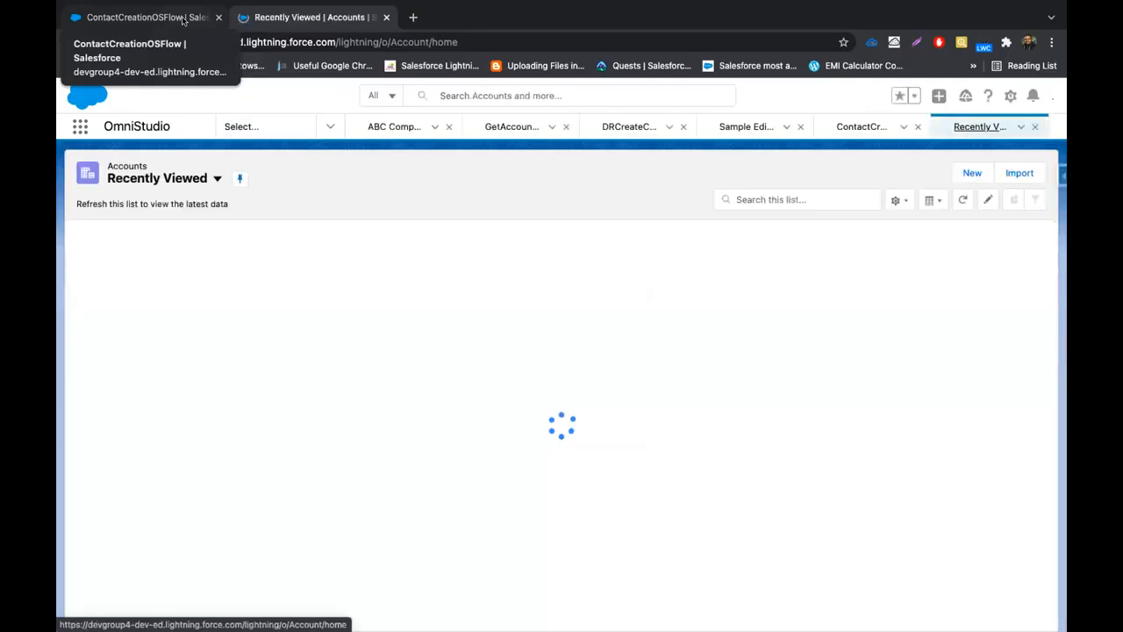
left_click(150, 254)
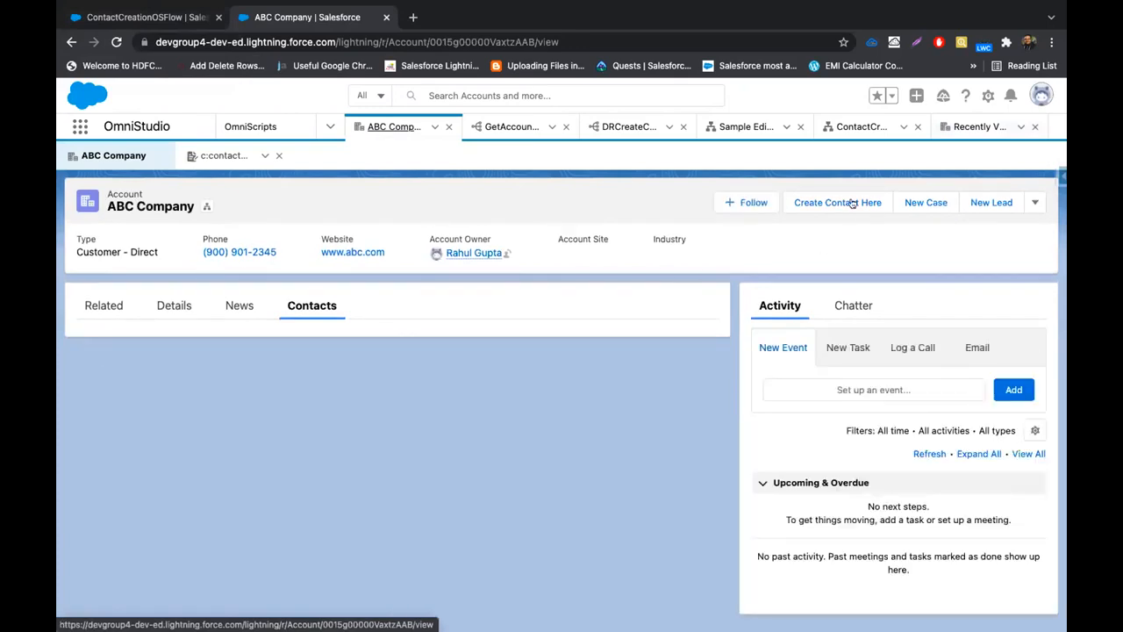
left_click(851, 203)
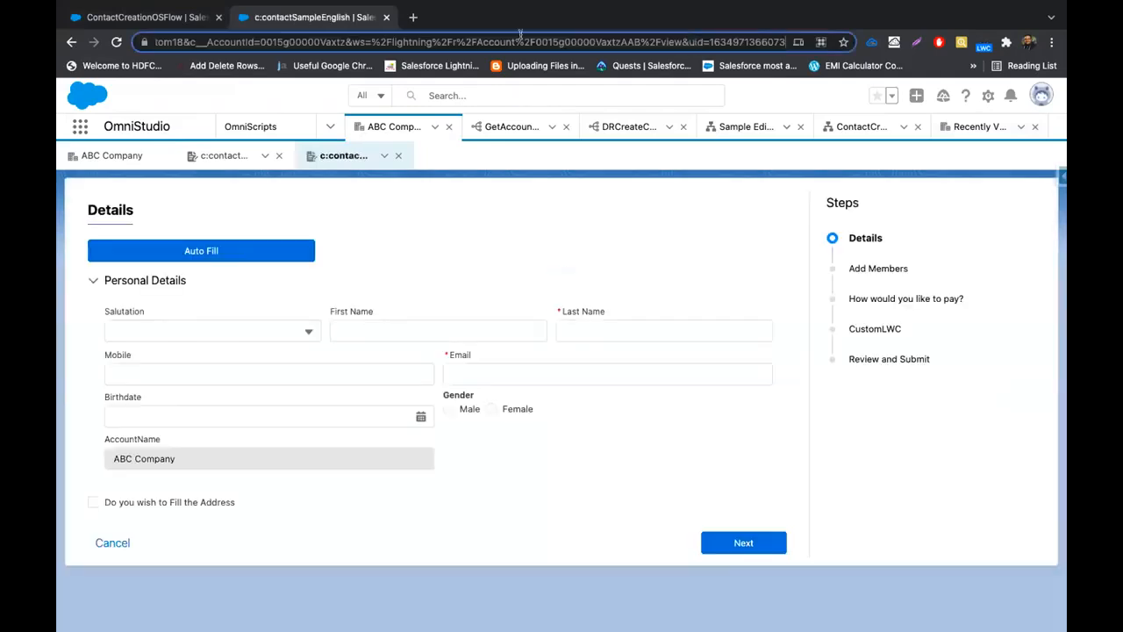
Inspect the c__AccountId parameter and account ID in the page URL
double_click(227, 41)
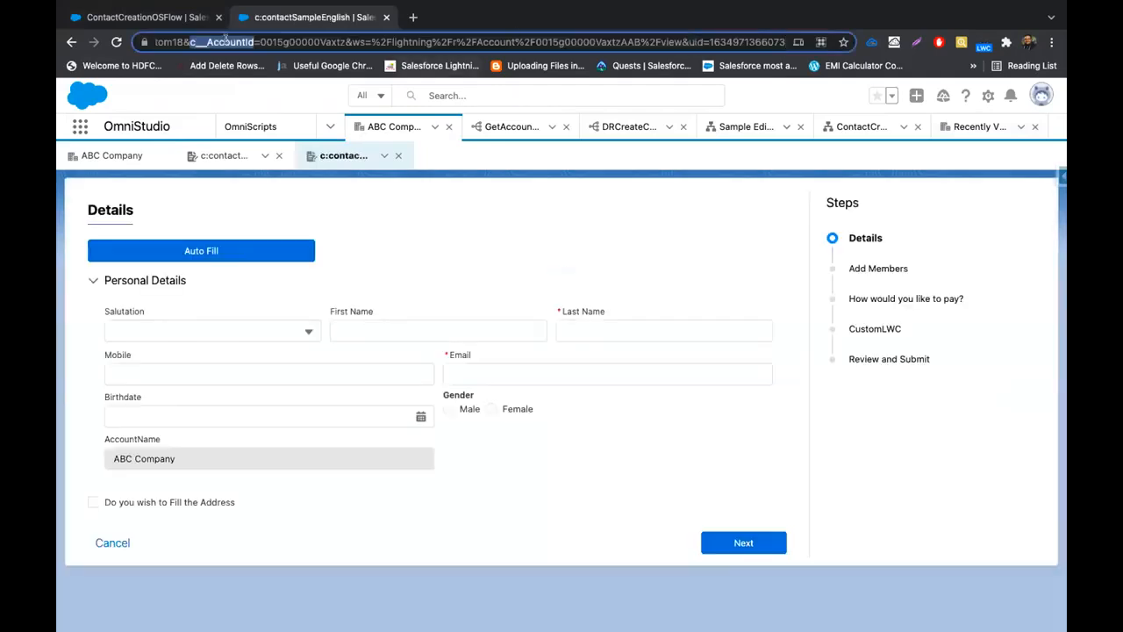
double_click(318, 39)
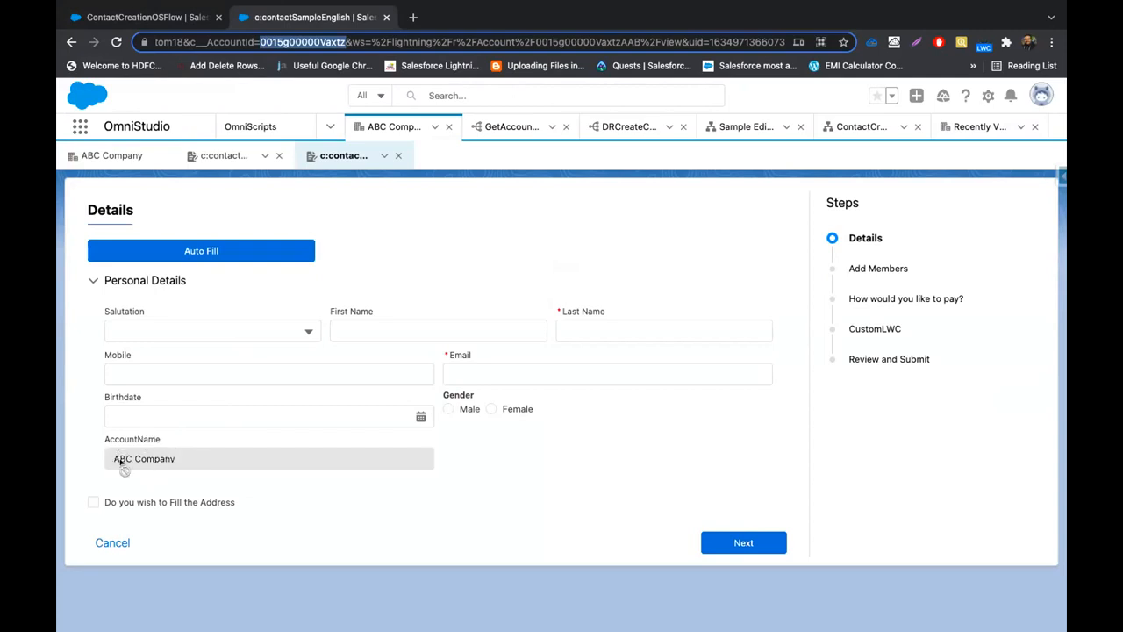
scroll(308, 44, "left", 8)
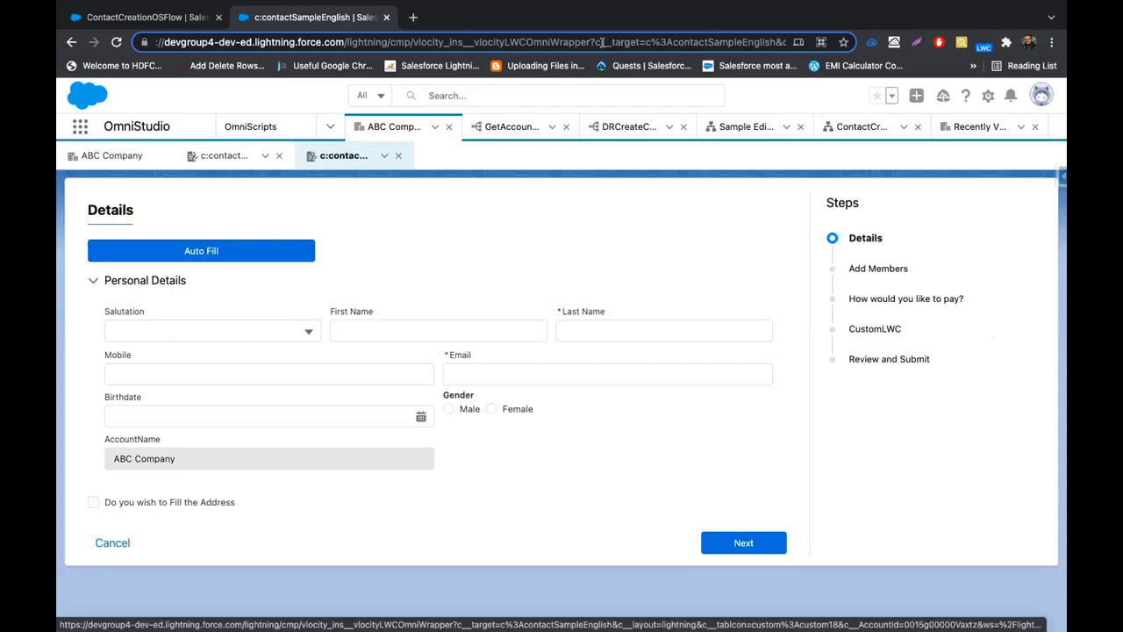
left_click_drag(594, 42, 634, 42)
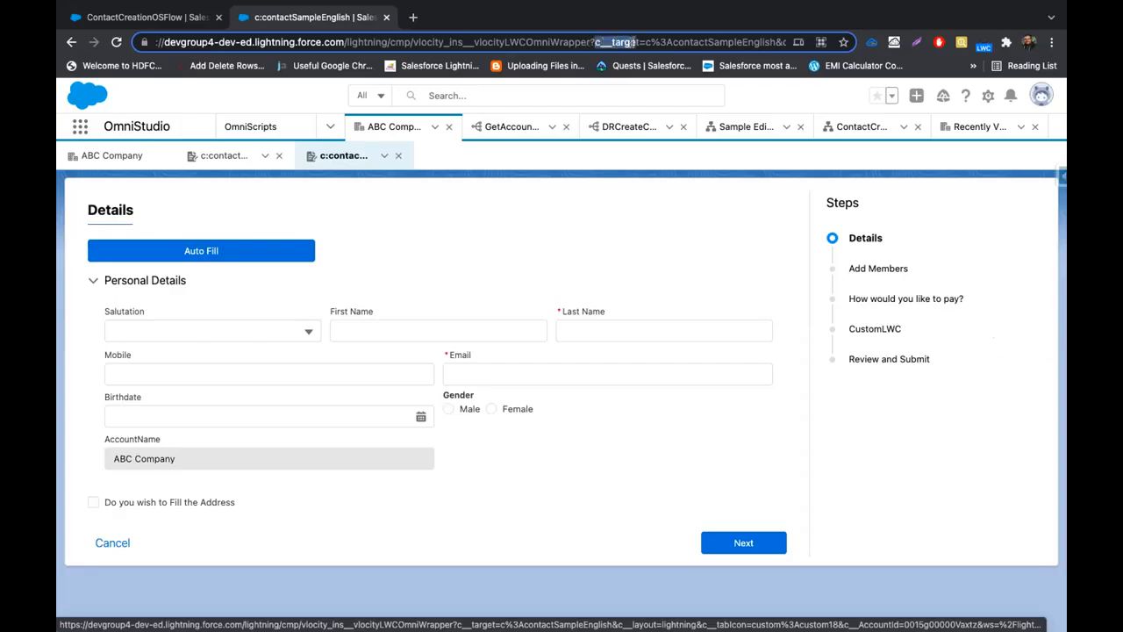
left_click(689, 42)
key("Right")
key("Right")
key("Right")
key("Right")
key("Right")
key("Right")
key("Right")
key("Right")
key("Right")
key("Right")
key("Right")
key("Right")
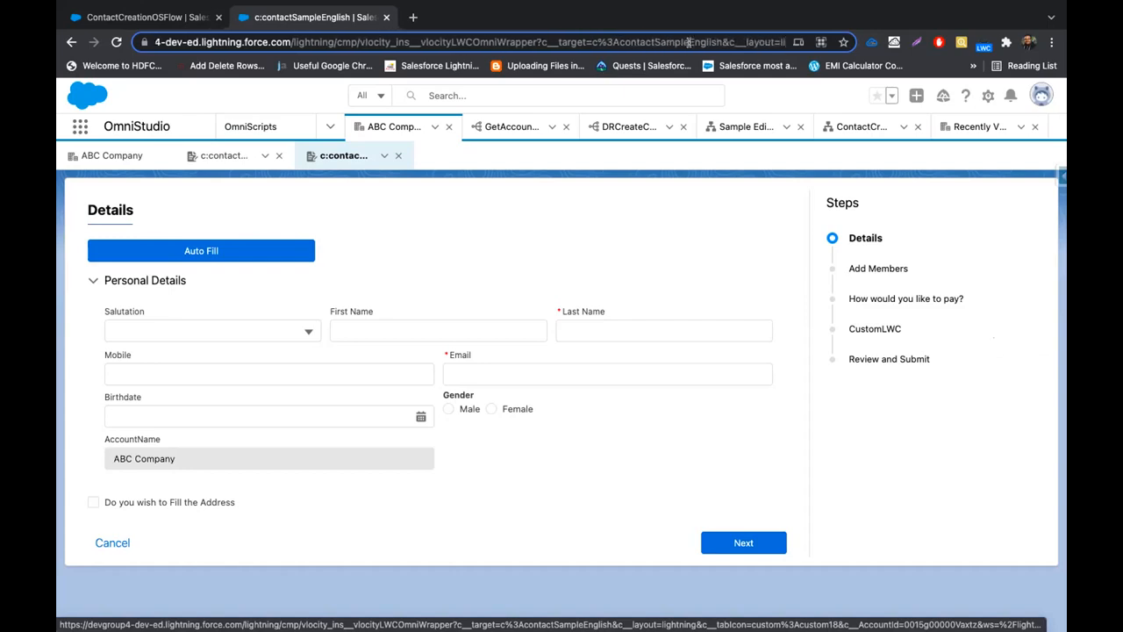
key("Right")
key("Right")
key("Right")
key("Right")
key("Right")
key("Right")
key("Right")
key("Right")
key("Right")
key("Right")
key("Right")
key("Right")
key("Right")
key("Right")
key("Right")
key("Right")
key("Right")
key("Right")
key("Right")
key("Right")
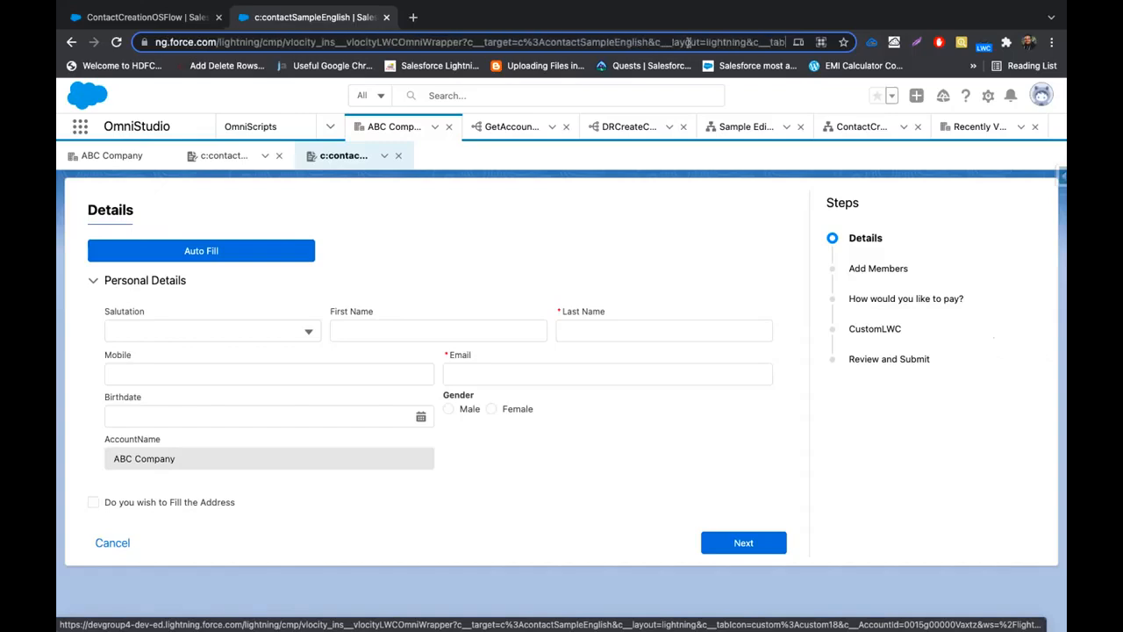
key("Right")
key("Right")
key("Right")
key("Right")
key("Right")
key("Right")
key("Right")
key("Right")
key("Right")
key("Right")
key("Right")
key("Right")
key("Right")
key("Right")
key("Right")
key("Right")
key("Right")
key("Right")
key("Right")
key("Right")
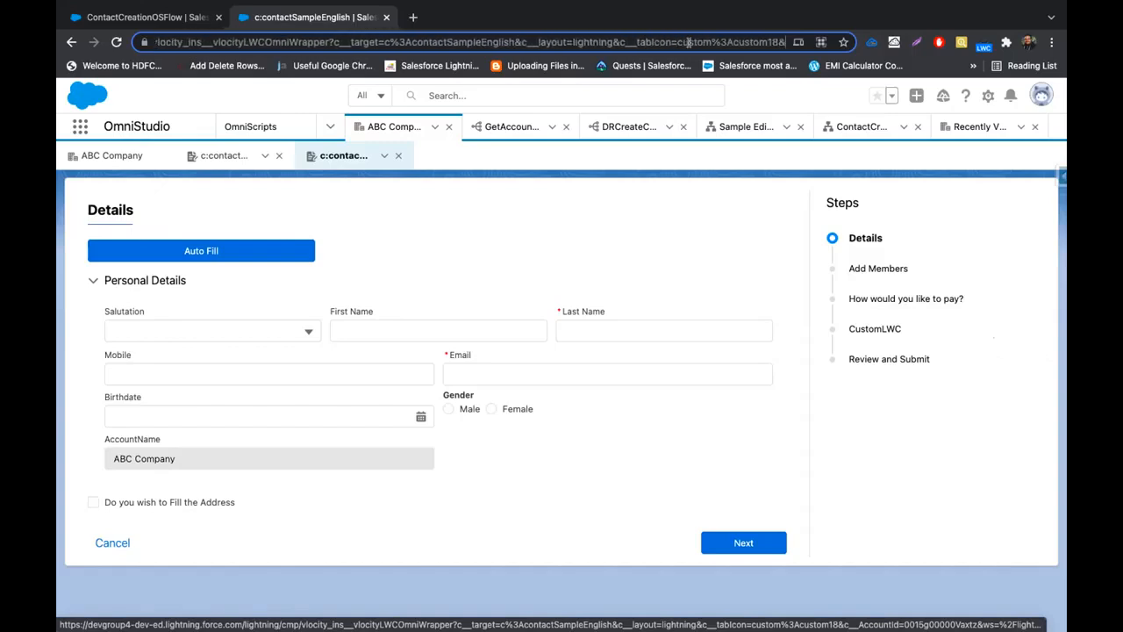
key("Right")
key("Right")
key("Right")
key("Right")
key("Right")
key("Right")
key("Right")
key("Right")
key("Right")
key("Right")
key("Right")
key("Right")
key("Right")
key("Right")
key("Right")
key("Right")
key("Right")
key("Right")
key("Right")
key("Right")
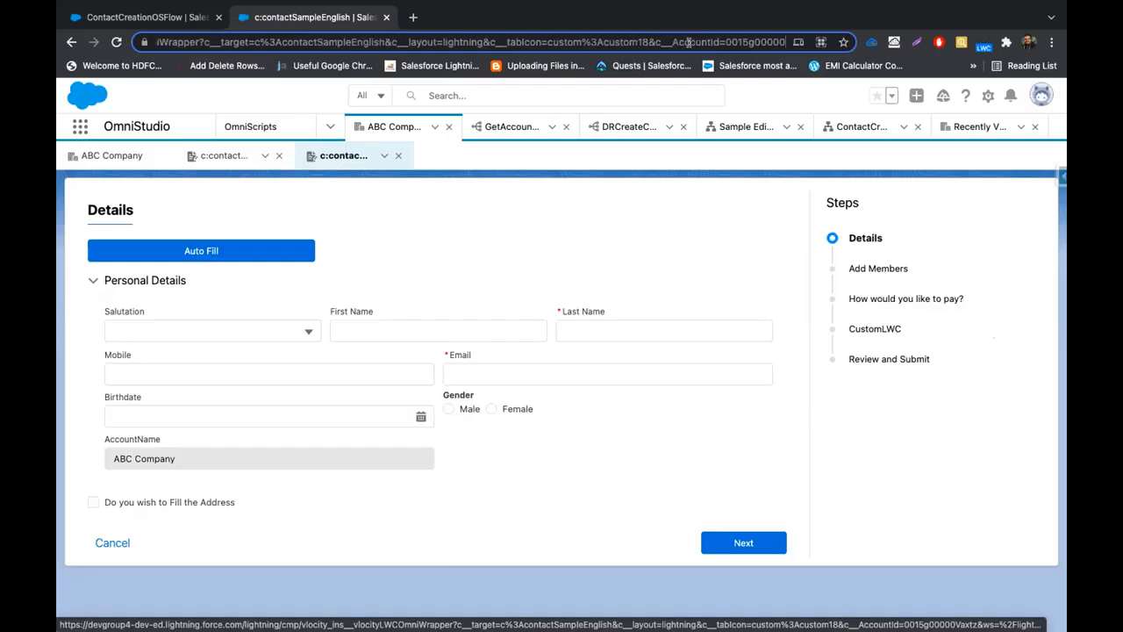
key("Right")
key("Right")
key("Right")
key("Right")
key("Right")
key("Right")
double_click(689, 42)
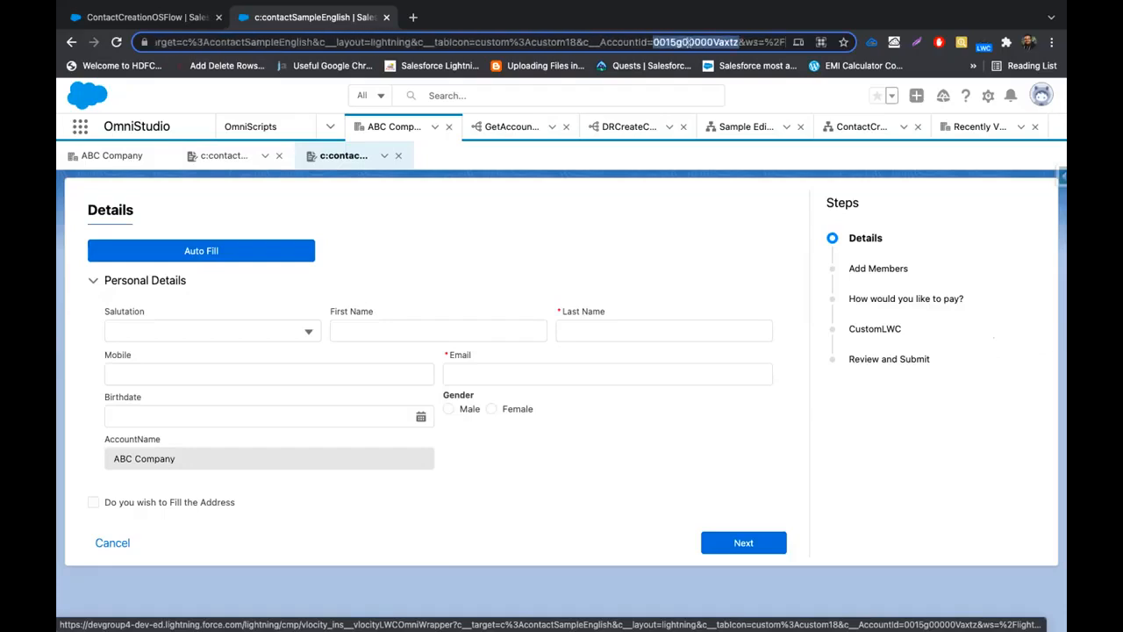
double_click(611, 41)
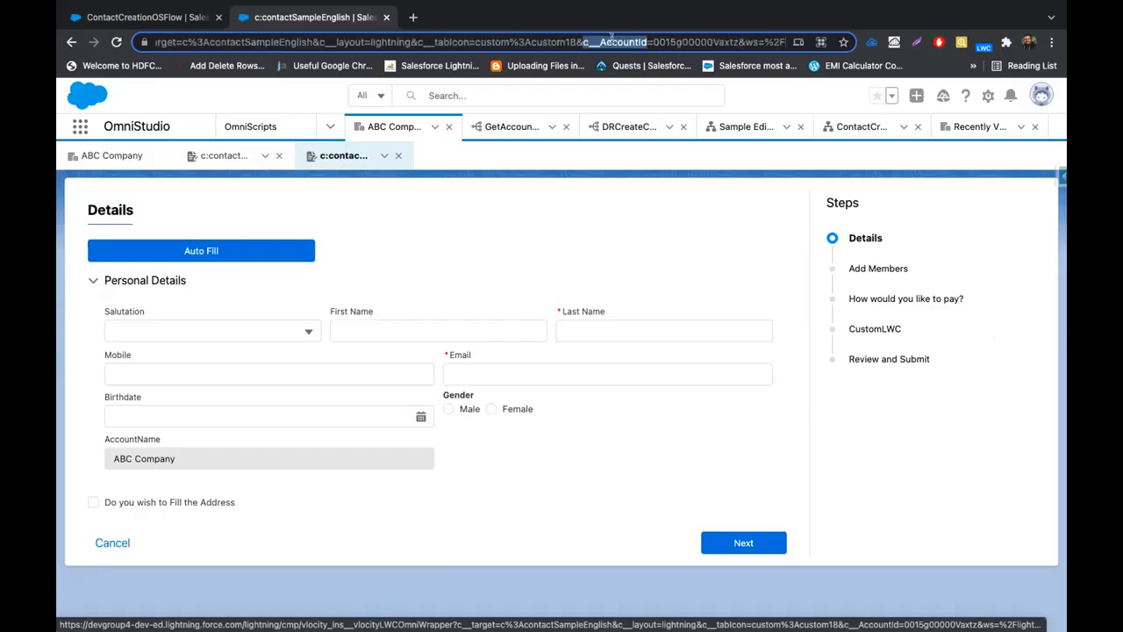
left_click(187, 20)
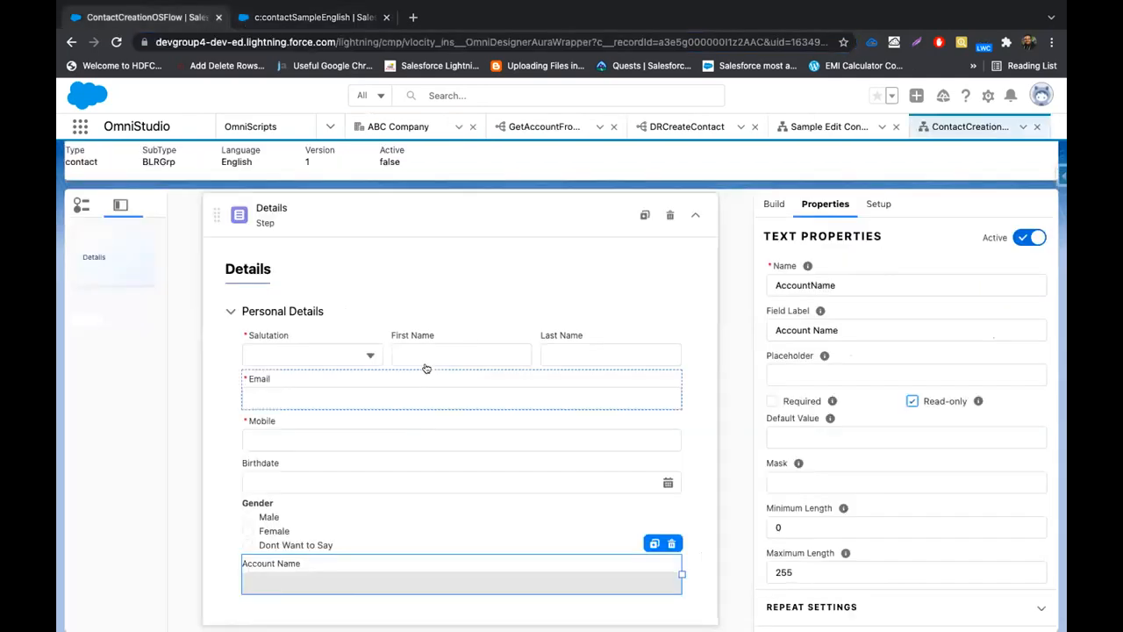
Search 'data' and place a DataRaptor Extract Action above the Details step
left_click(774, 204)
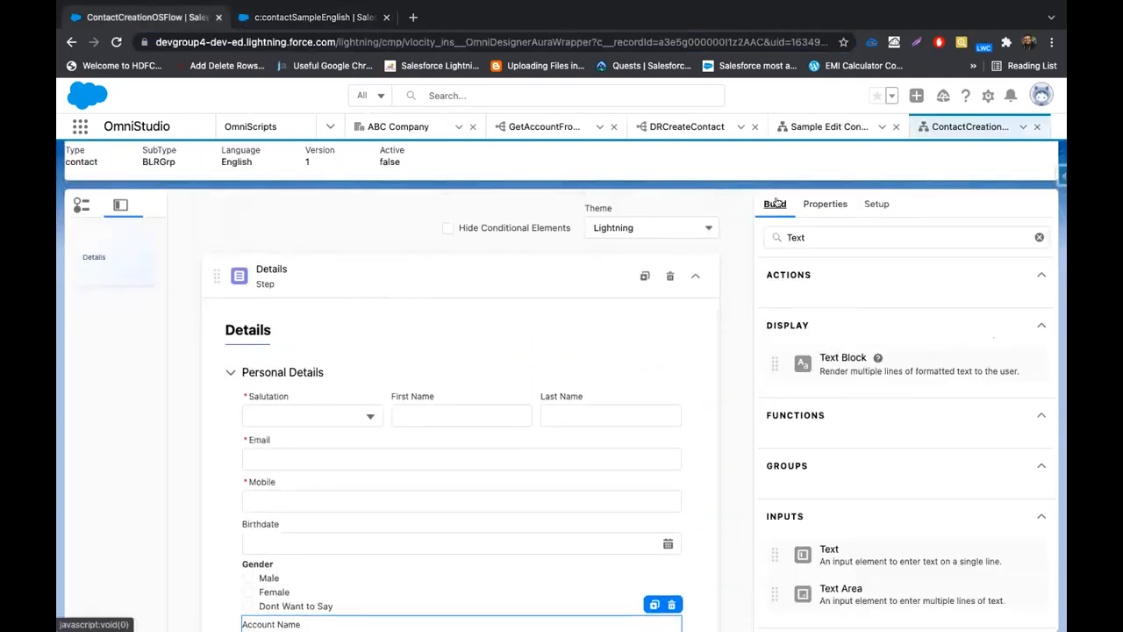
left_click(1039, 237)
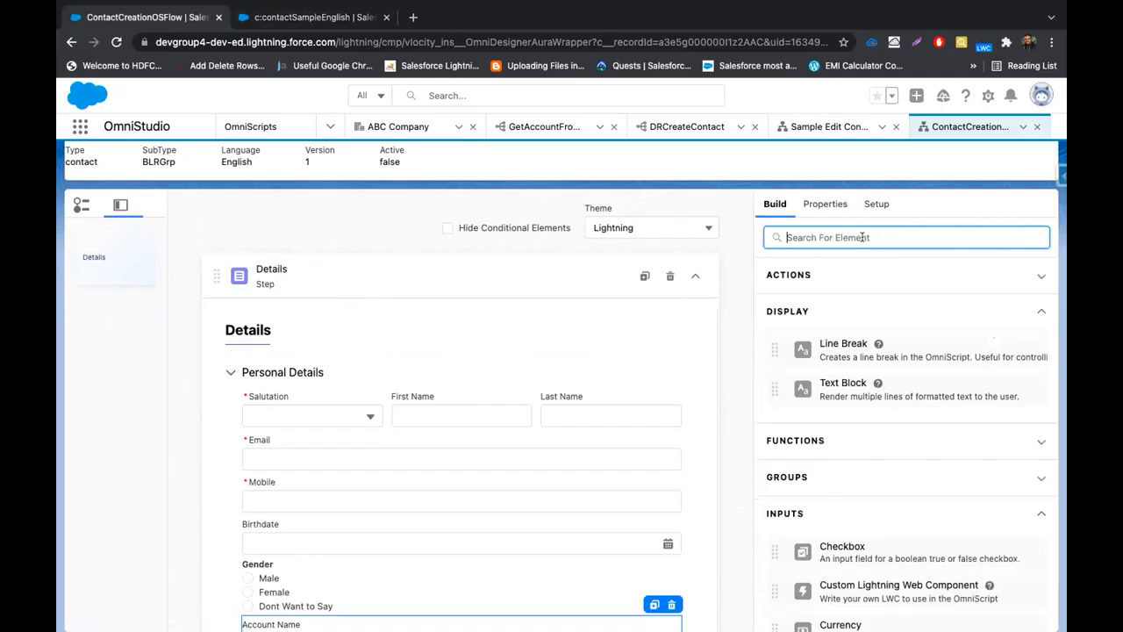
type("data")
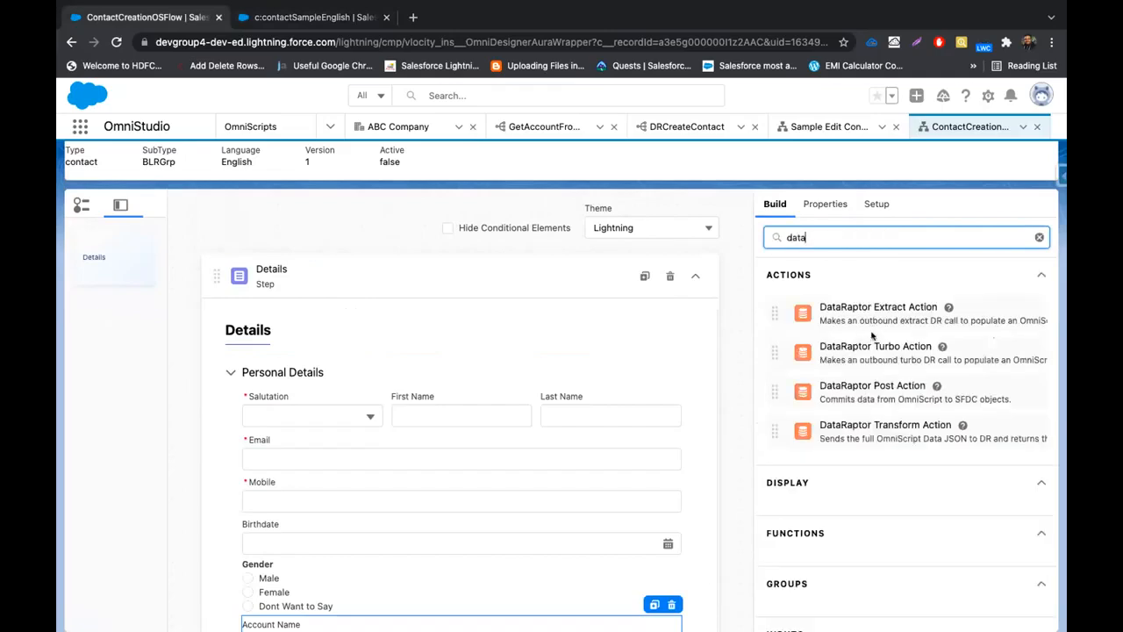
left_click_drag(874, 312, 384, 240)
left_click_drag(878, 308, 356, 252)
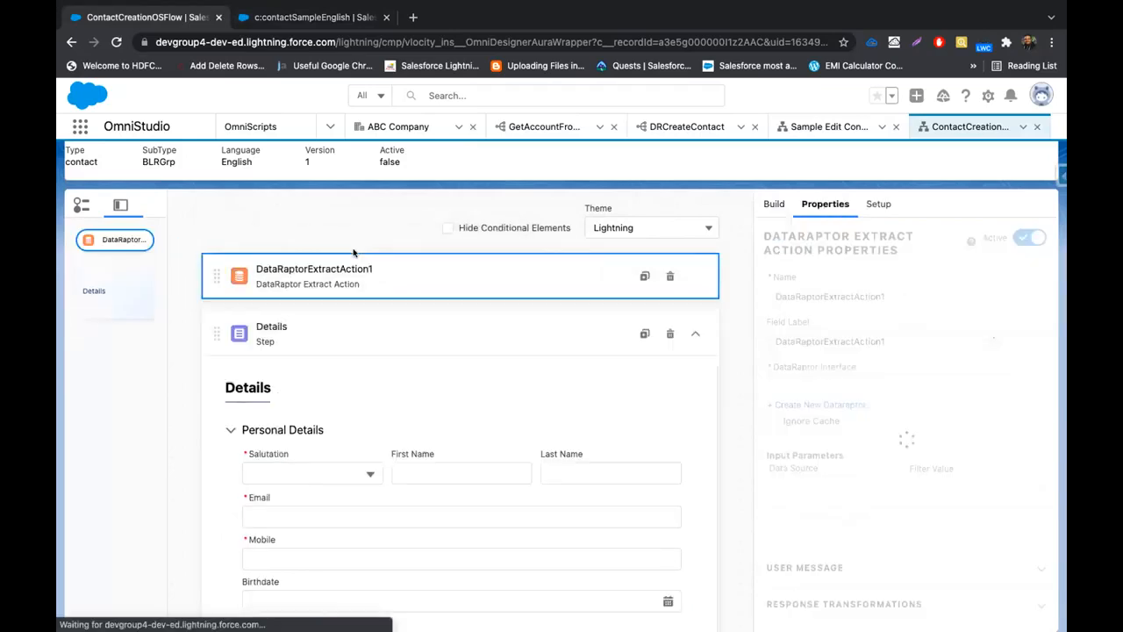
Set the action's DataRaptor Interface to GetAccountFromURL and open that bundle
left_click(866, 387)
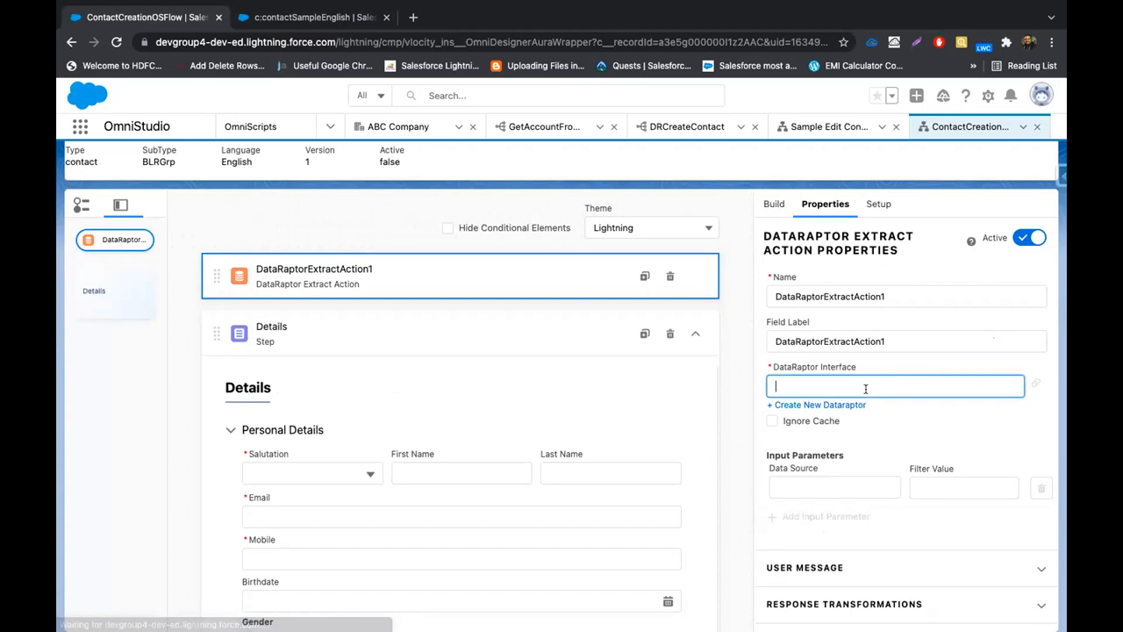
type("get")
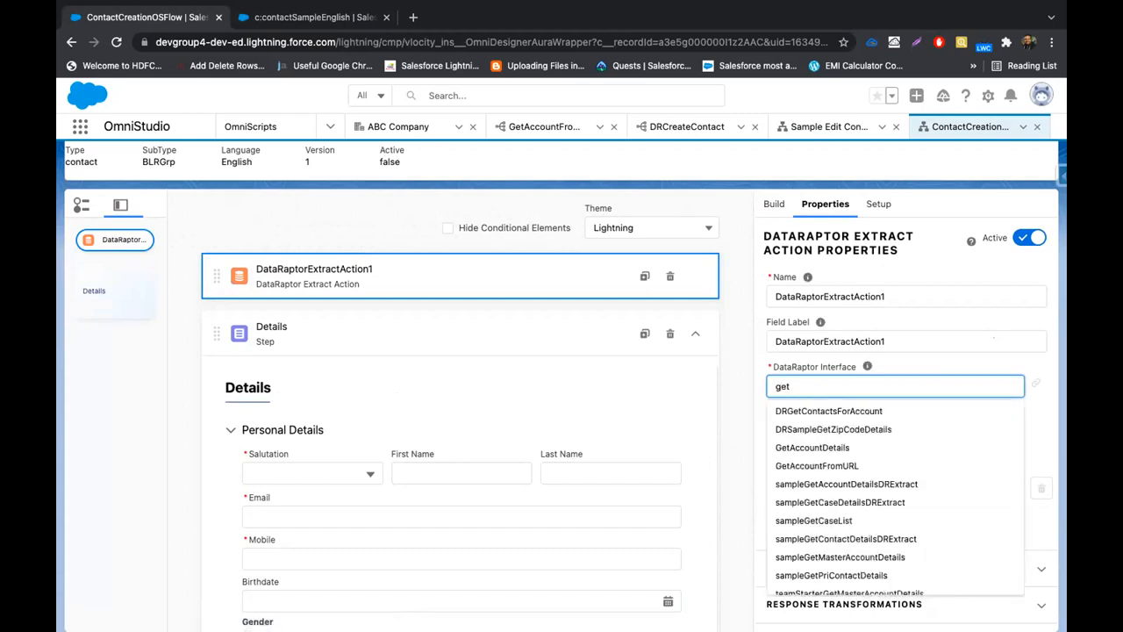
left_click(868, 465)
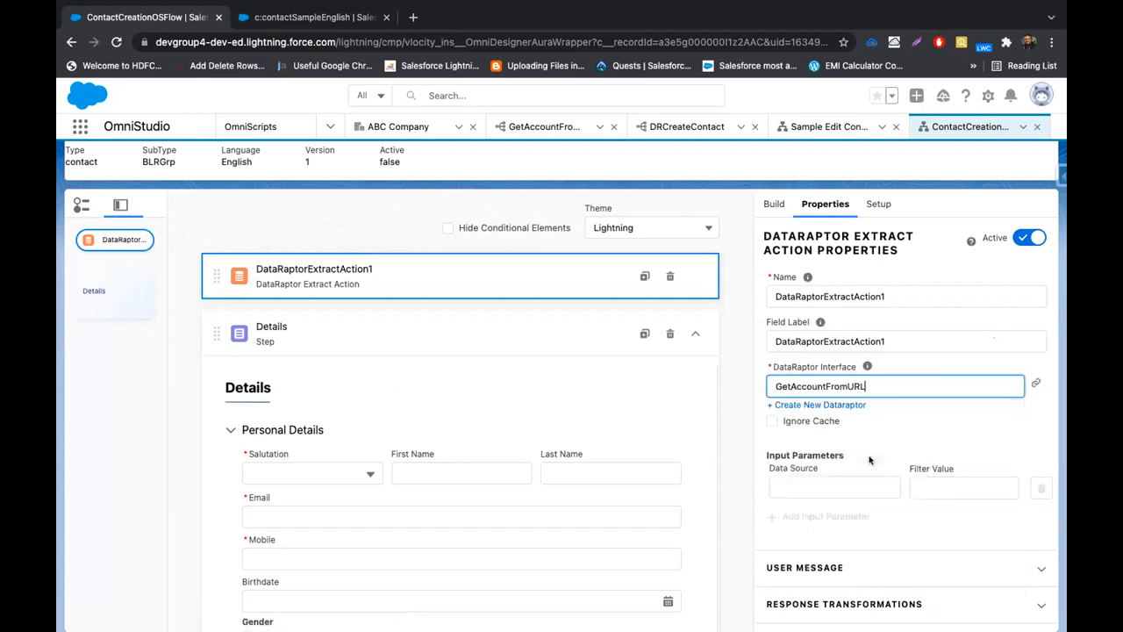
left_click(560, 127)
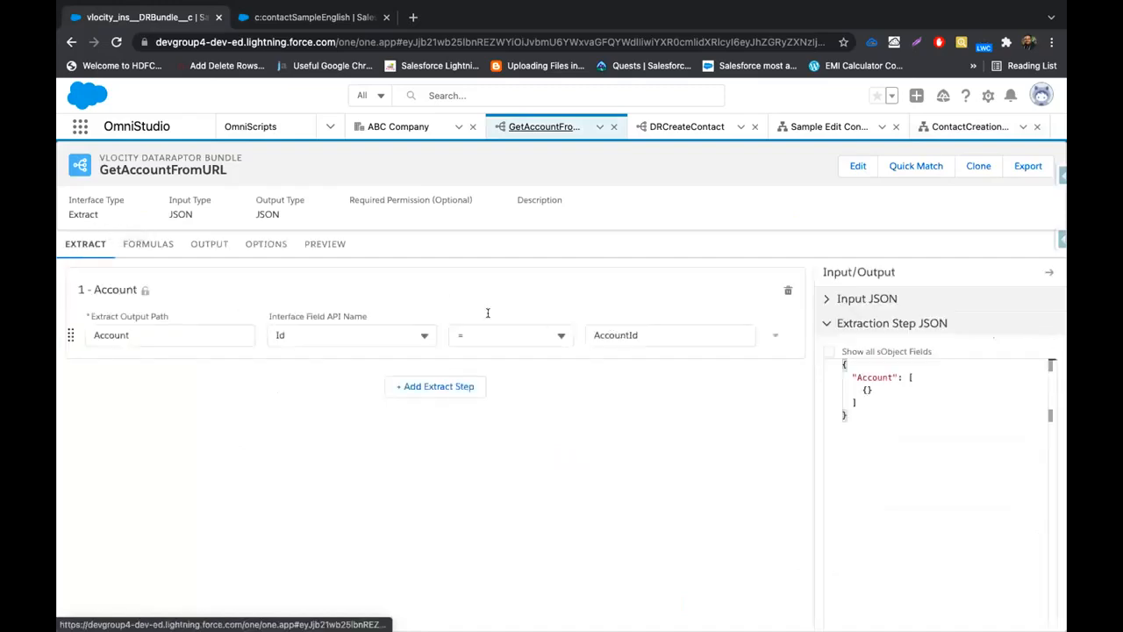
left_click(208, 244)
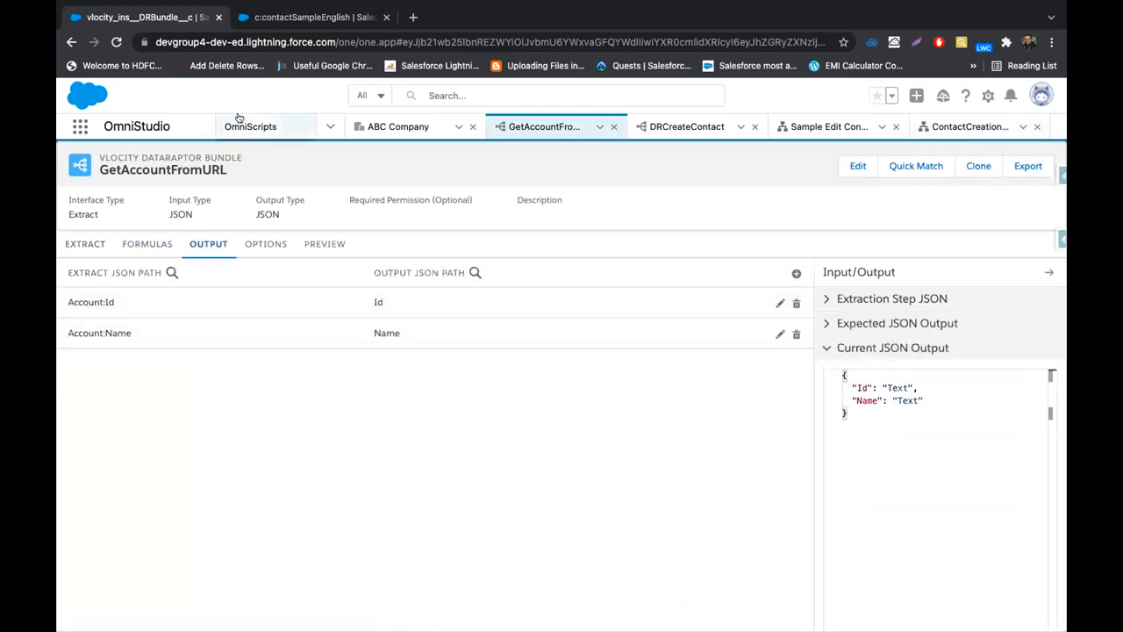
left_click(377, 126)
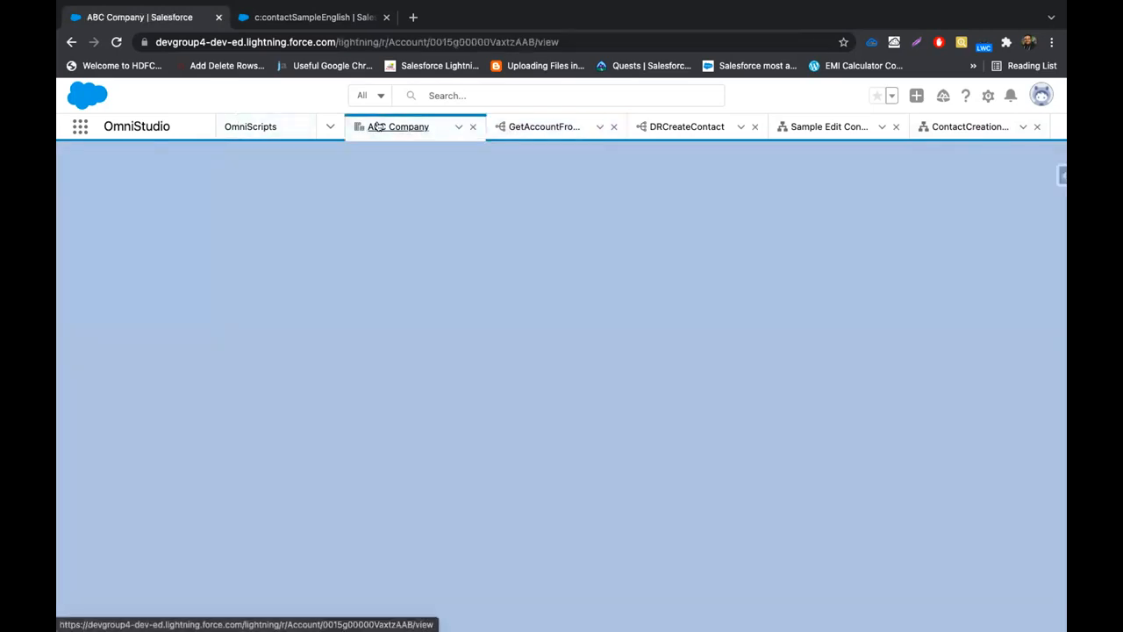
left_click(934, 124)
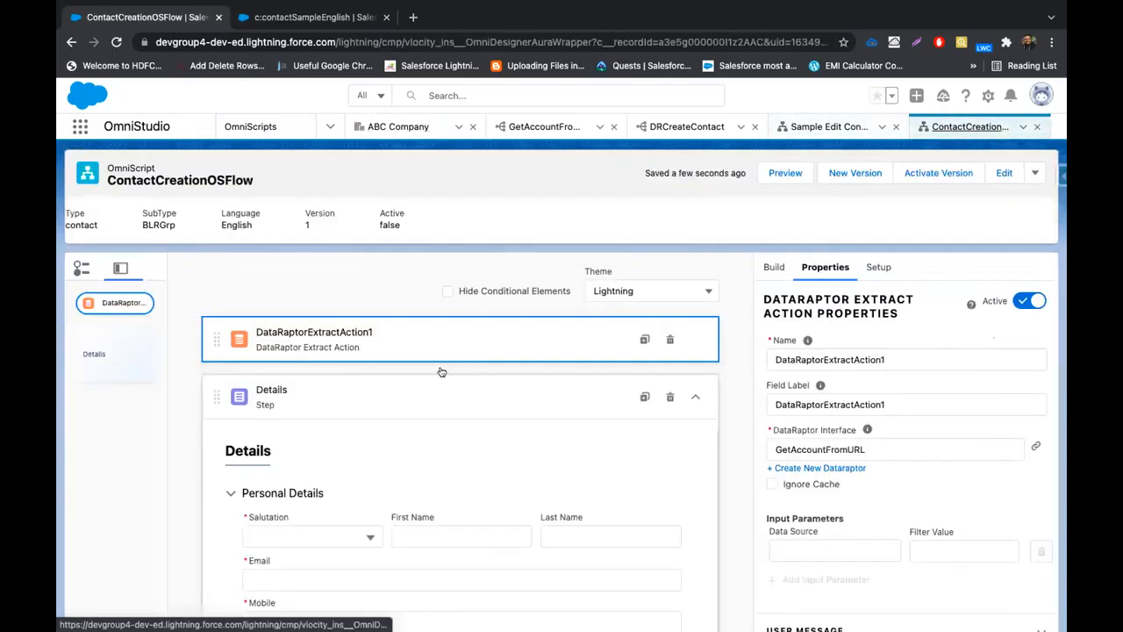
Set the input parameter's Data Source and Filter Value both to AccountId, then revisit GetAccountFromURL
left_click(823, 551)
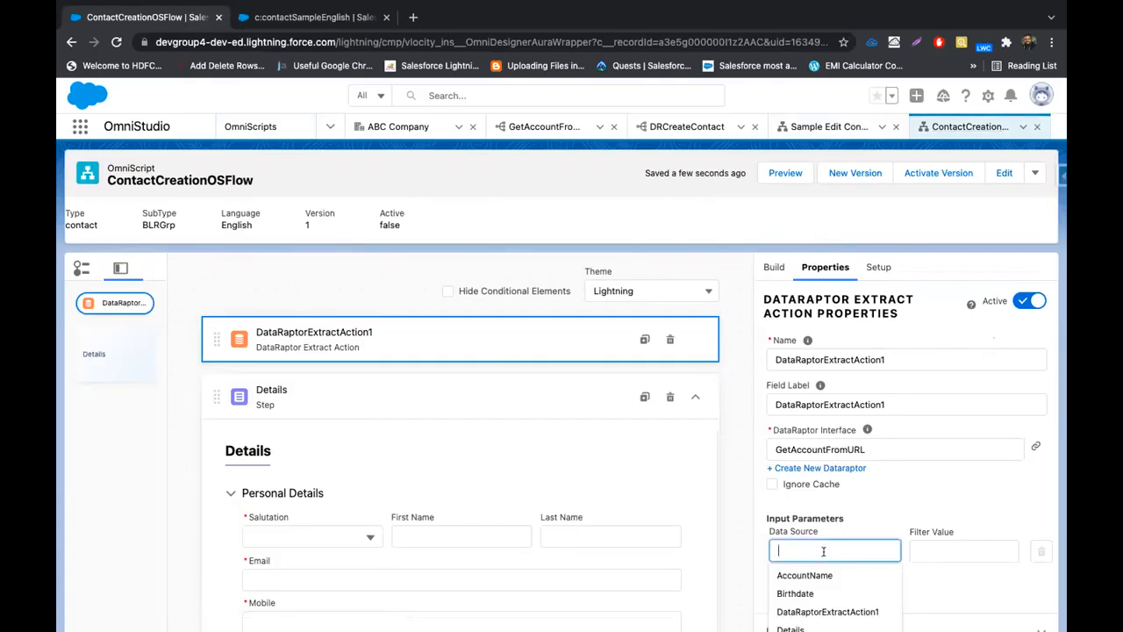
type("AccountId")
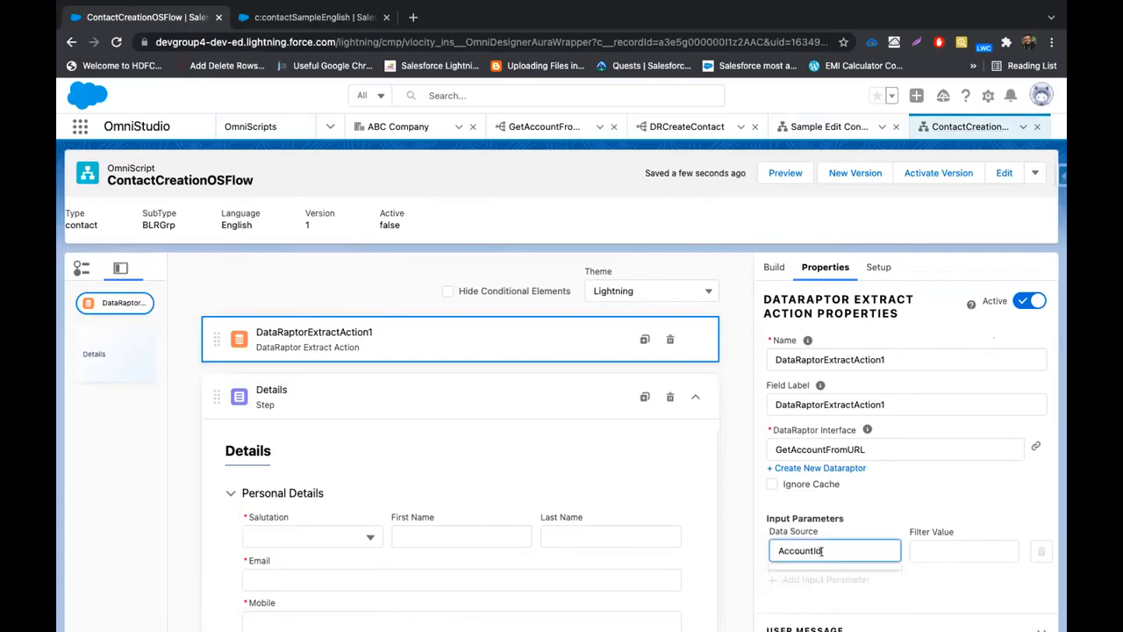
double_click(822, 552)
key("ctrl+c")
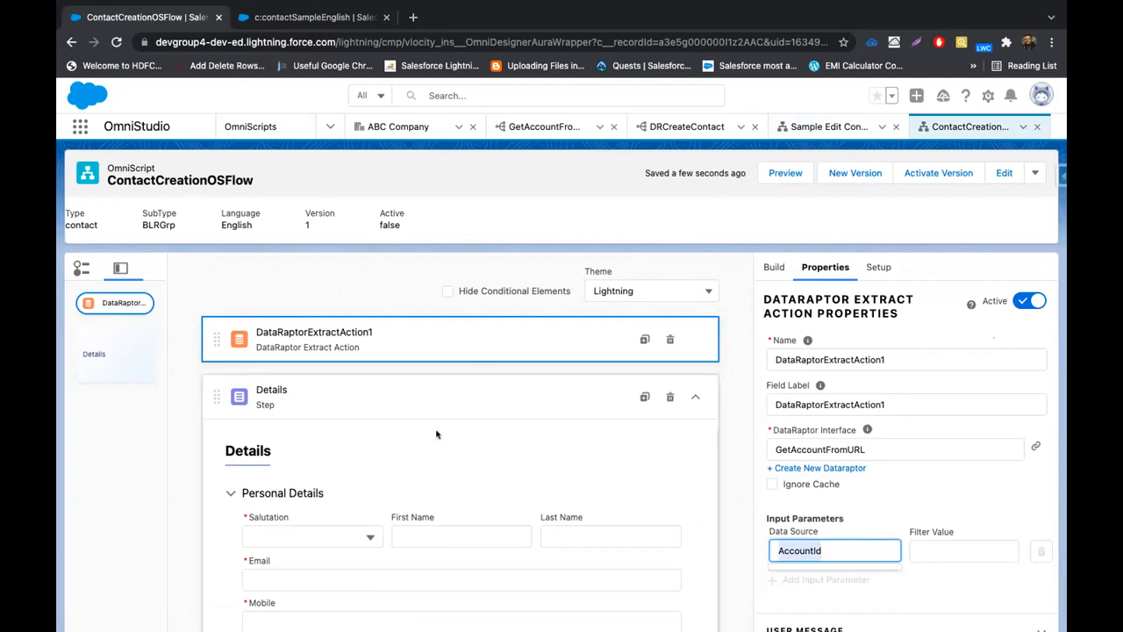
left_click(979, 553)
key("ctrl+v")
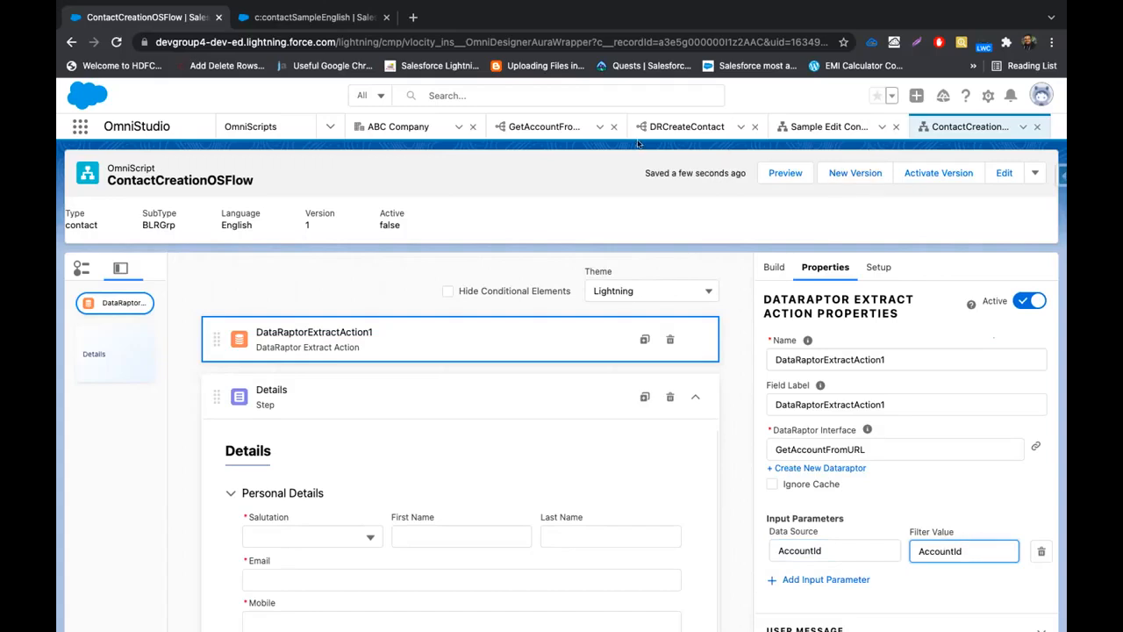
left_click(552, 126)
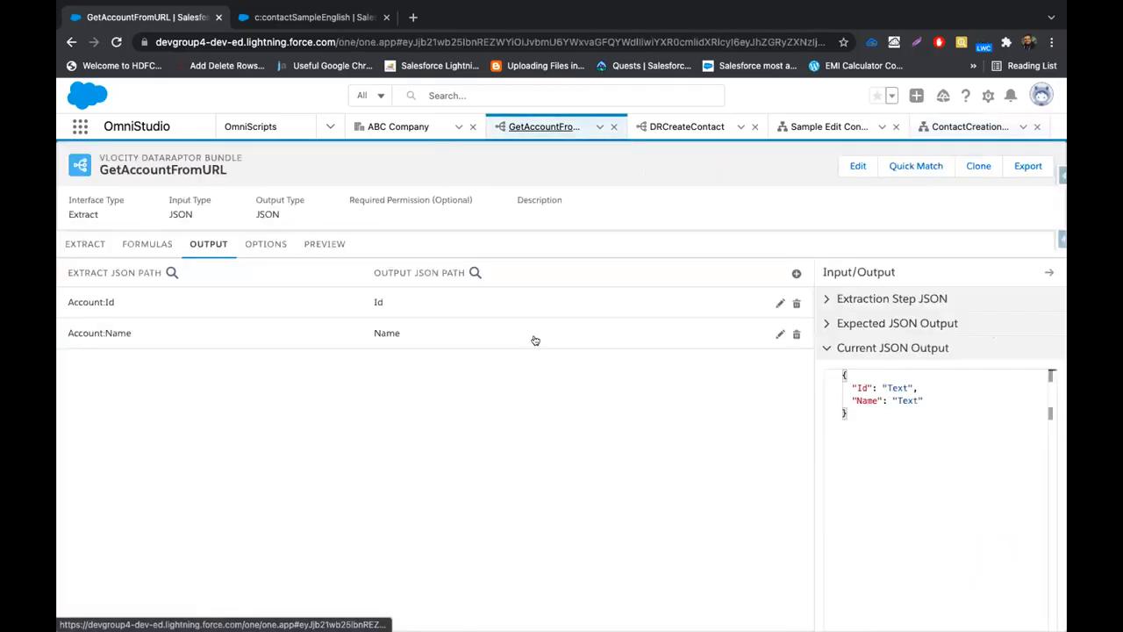
Verify GetAccountFromURL's extract filter is Id = AccountId, then return to ContactCreationOSFlow
left_click(84, 244)
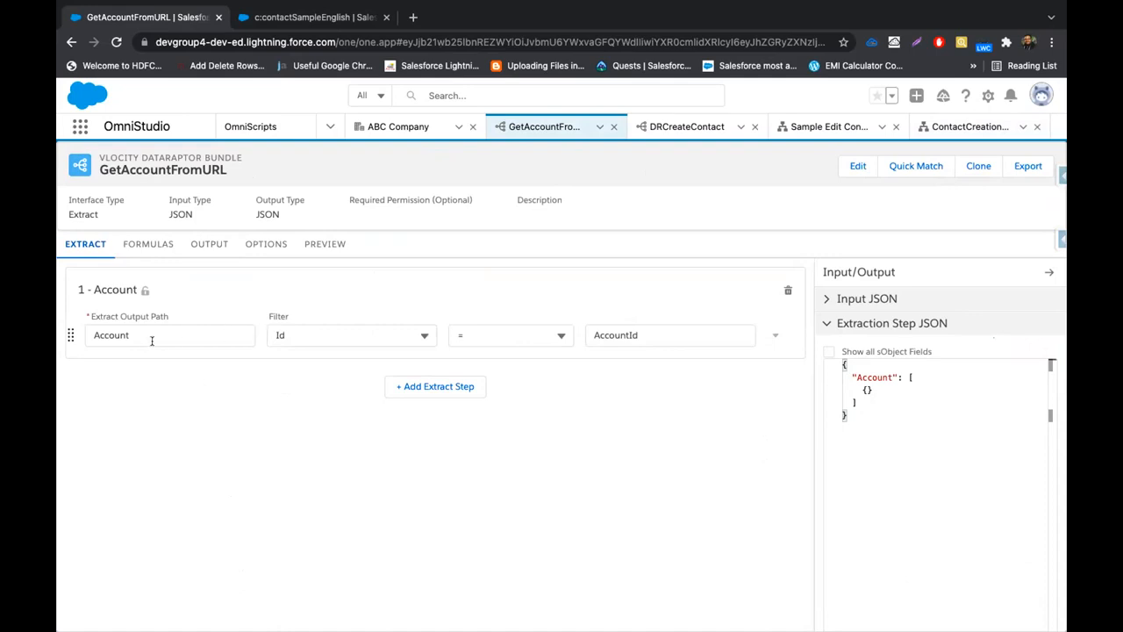
left_click(649, 127)
left_click(932, 127)
scroll(865, 585, "down", 1)
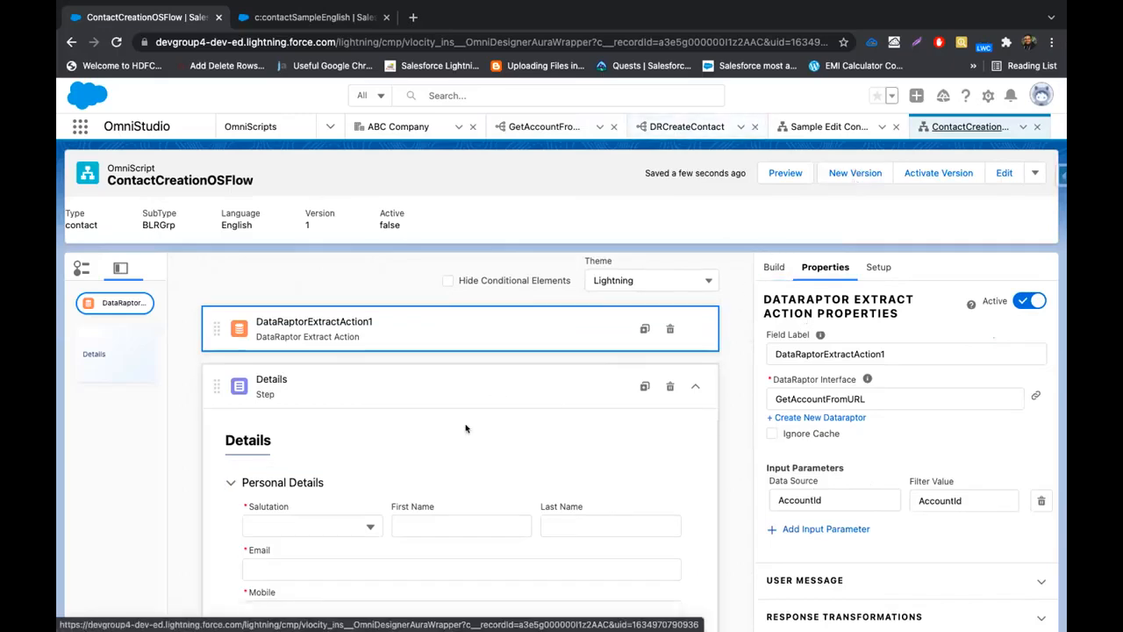
Search the element list for 'Set' and drop Set Values below DataRaptorExtractAction1
scroll(377, 492, "down", 3)
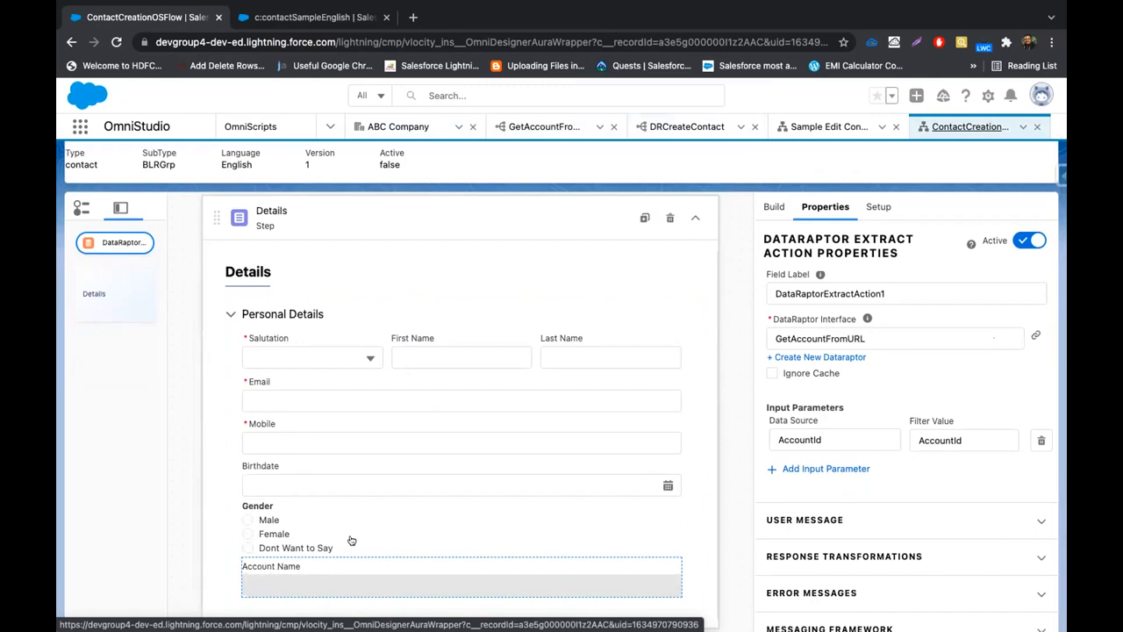
scroll(351, 537, "up", 2)
left_click(776, 207)
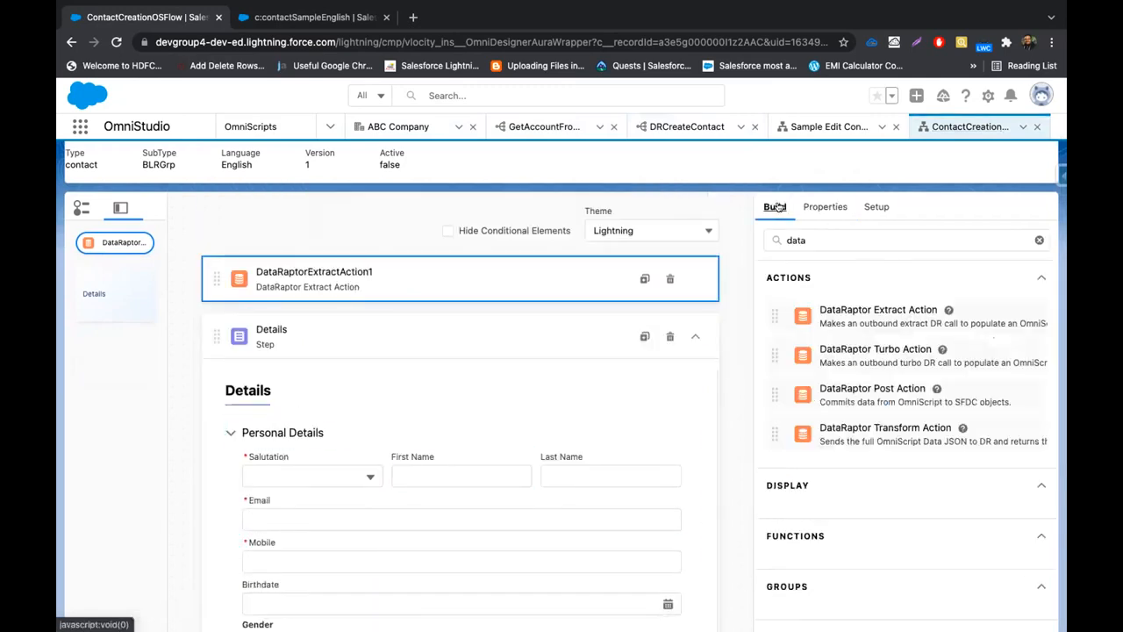
left_click(1039, 240)
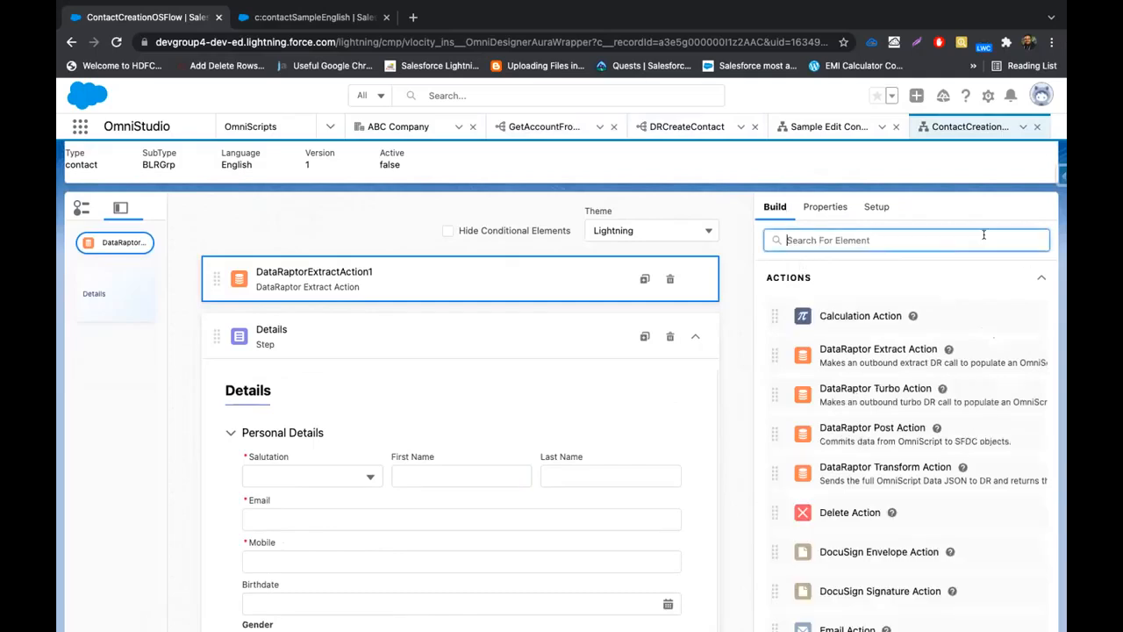
type("St")
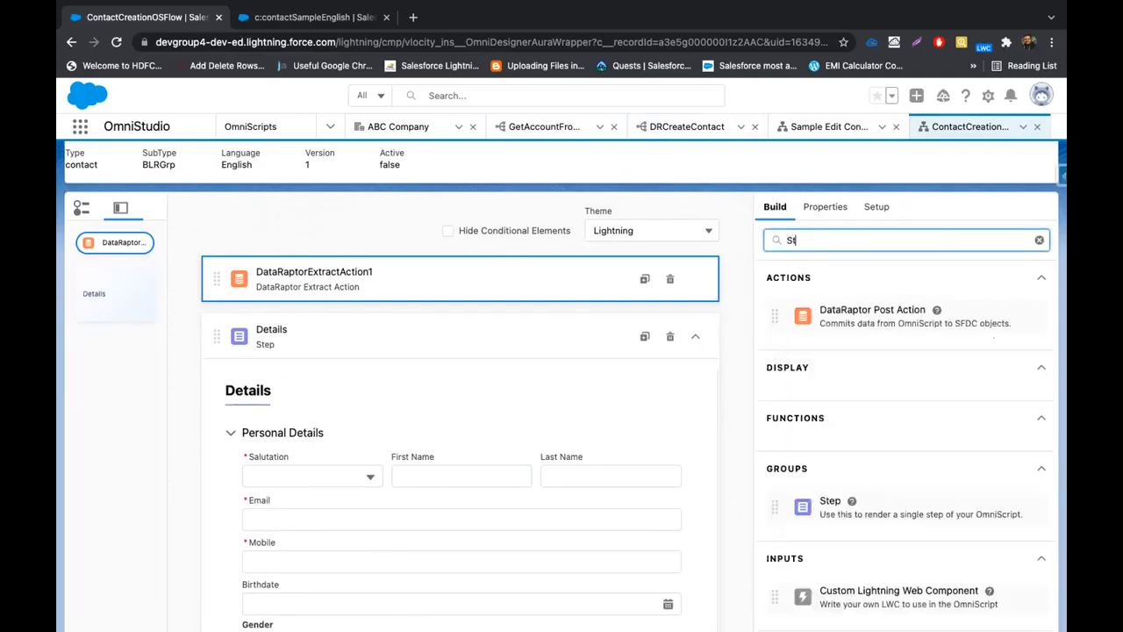
key("BackSpace")
key("BackSpace")
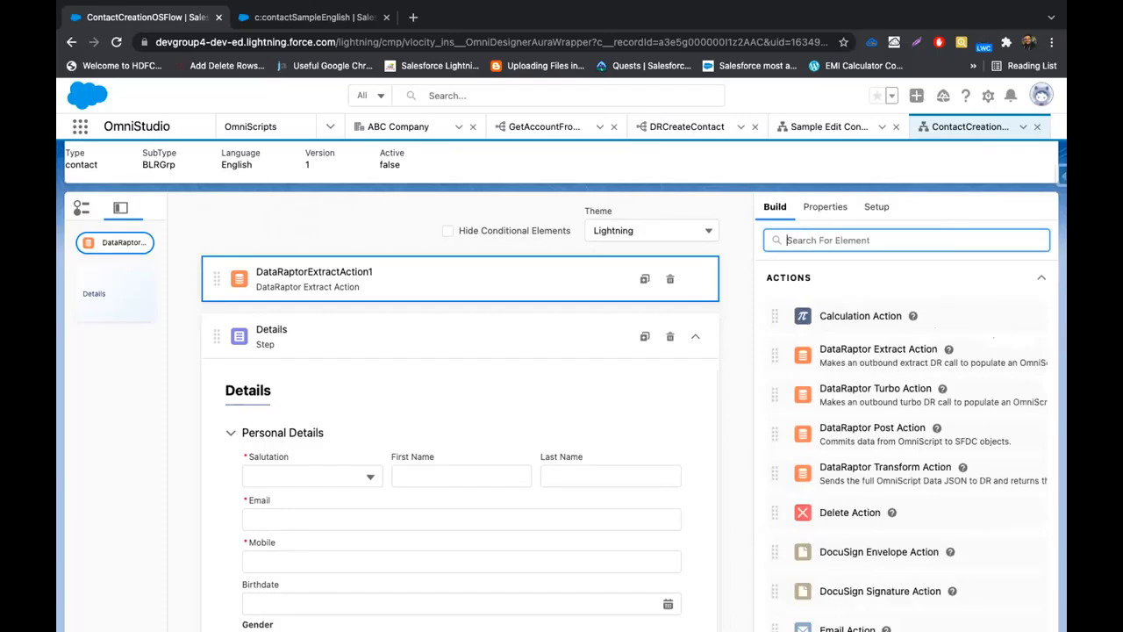
type("Set")
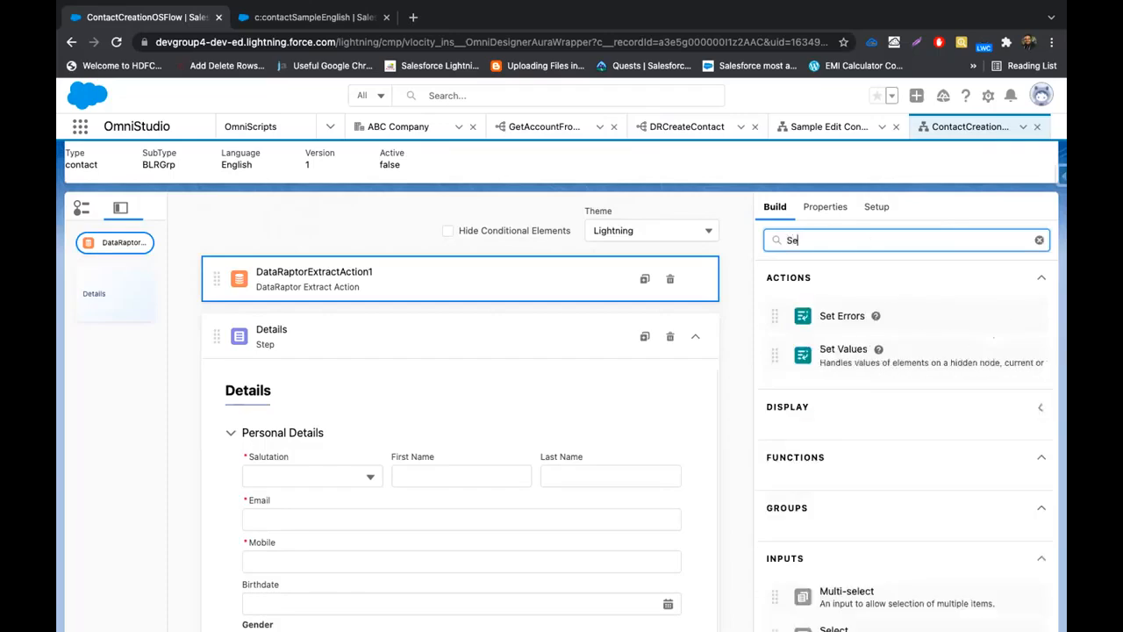
left_click_drag(867, 349, 507, 297)
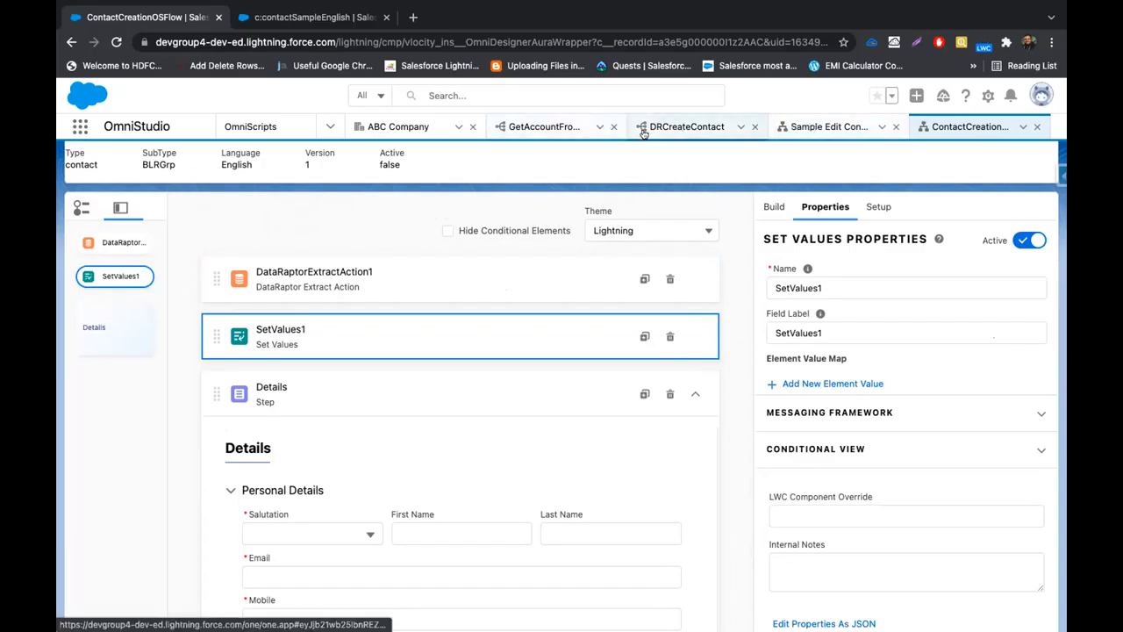
left_click(530, 129)
left_click(256, 246)
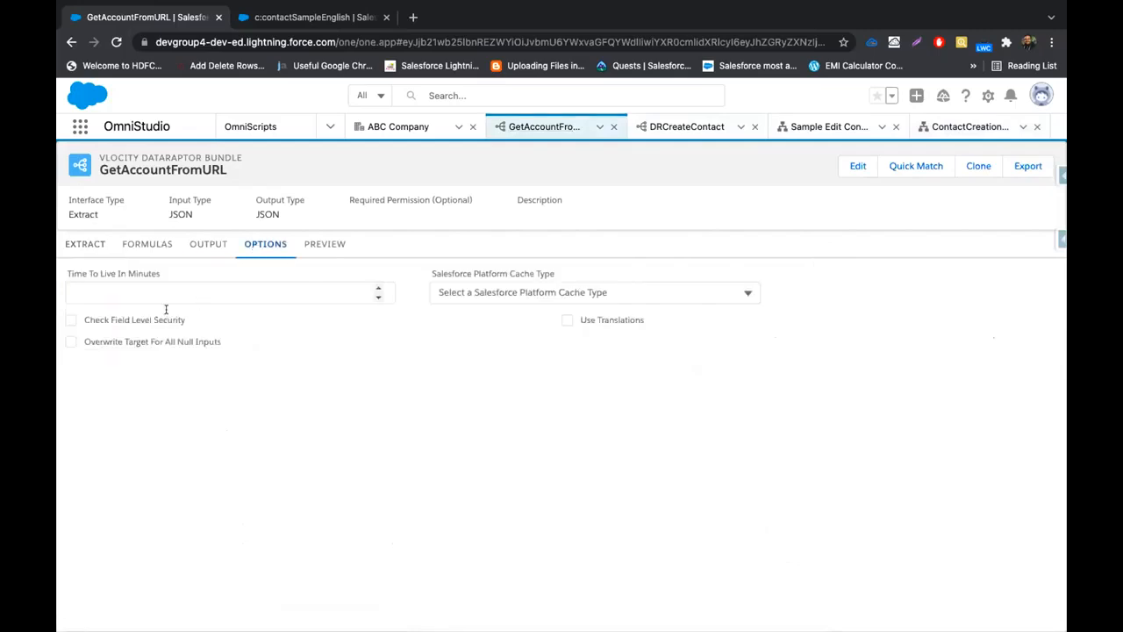
left_click(198, 248)
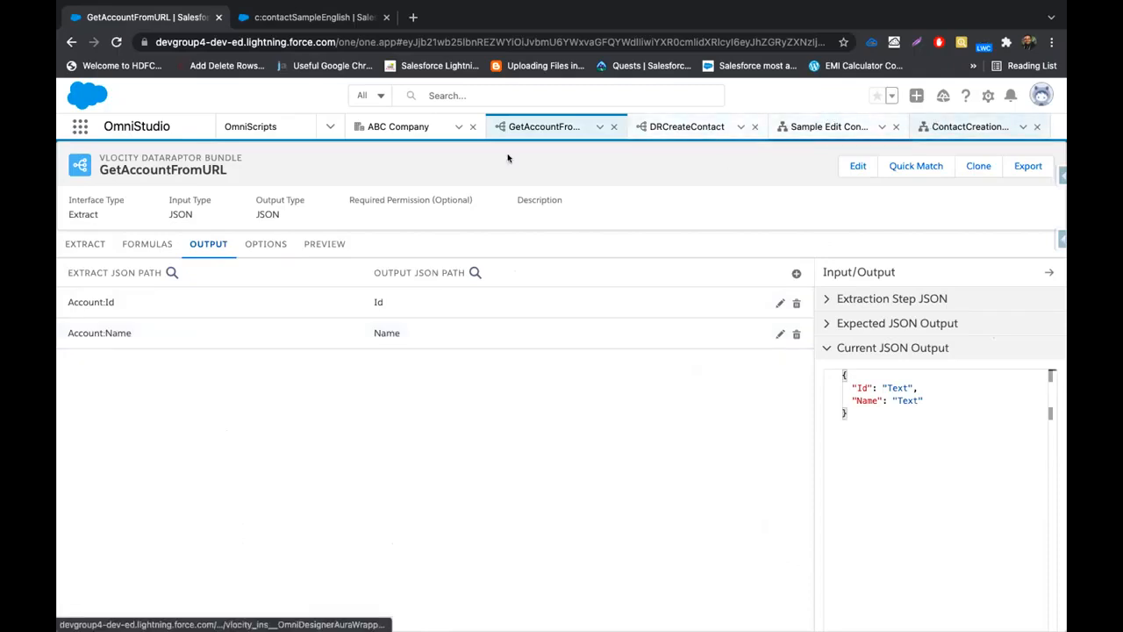
left_click(405, 127)
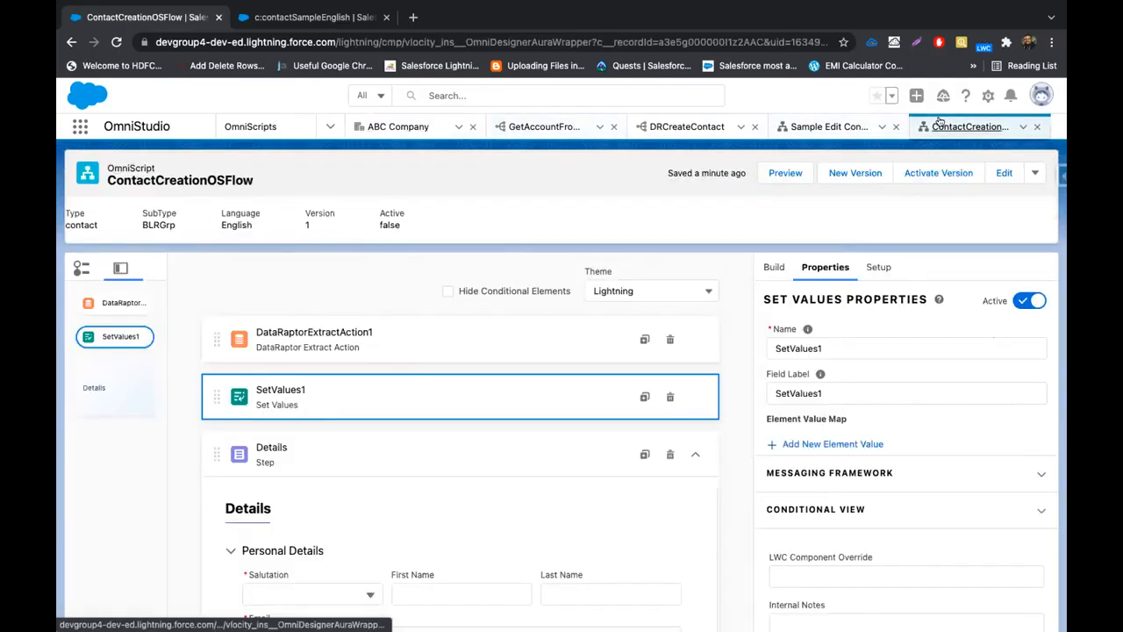
Add a SetValues1 element value for AccountName and make its value an expression
scroll(459, 544, "down", 5)
scroll(301, 540, "up", 4)
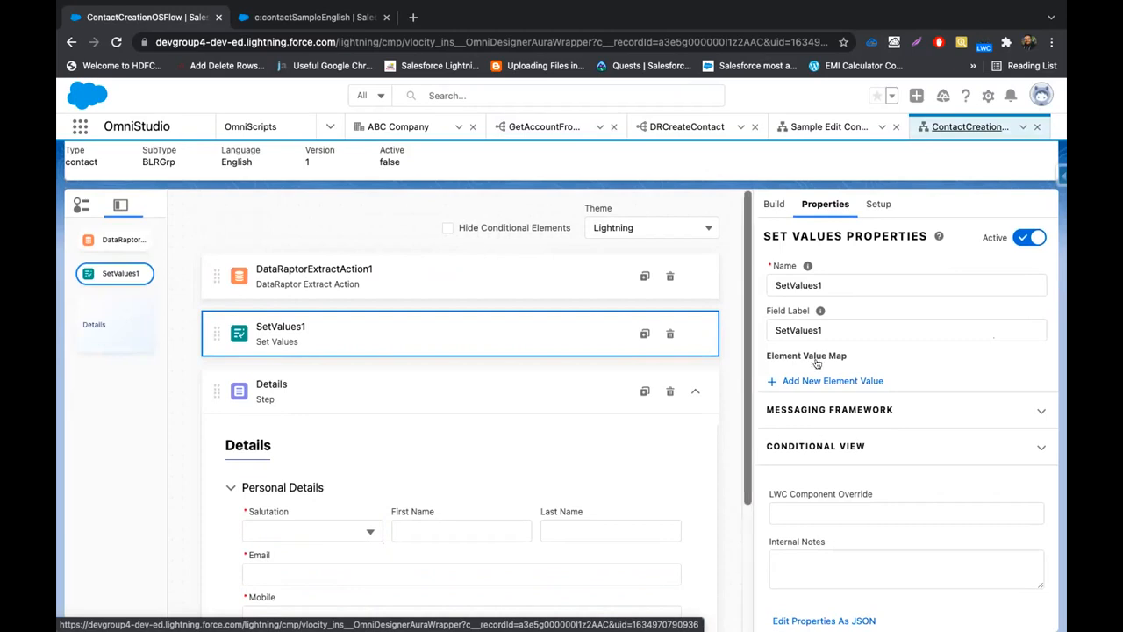
left_click(825, 380)
left_click(450, 352)
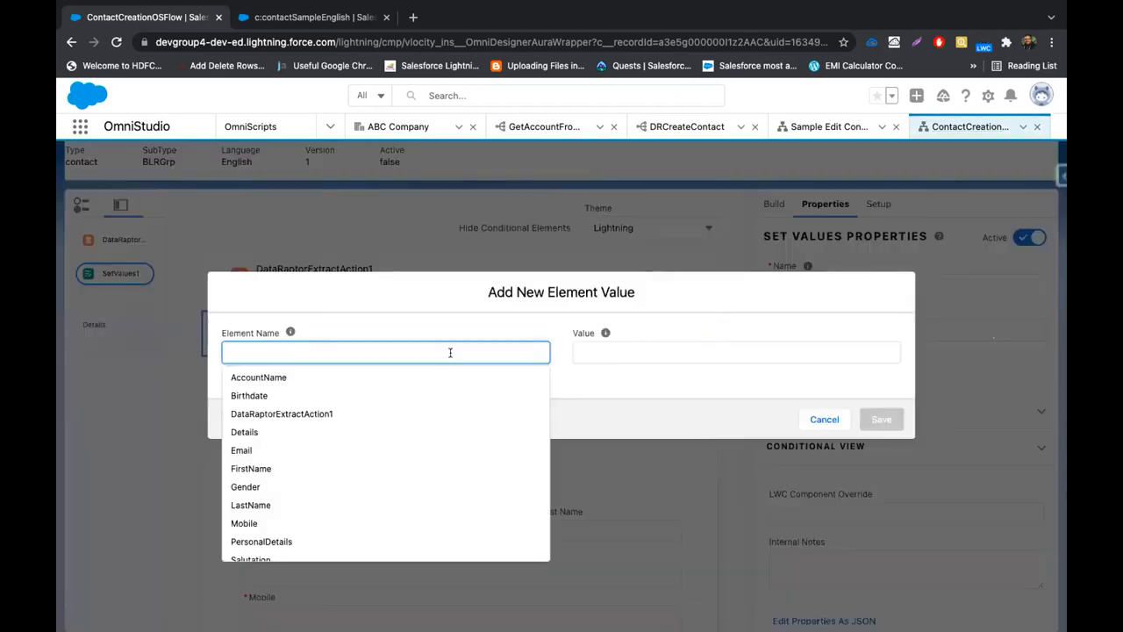
left_click(345, 382)
left_click(675, 348)
left_click(228, 378)
Replace the default expression with %Name% and save the AccountName element value
double_click(631, 249)
type("%%")
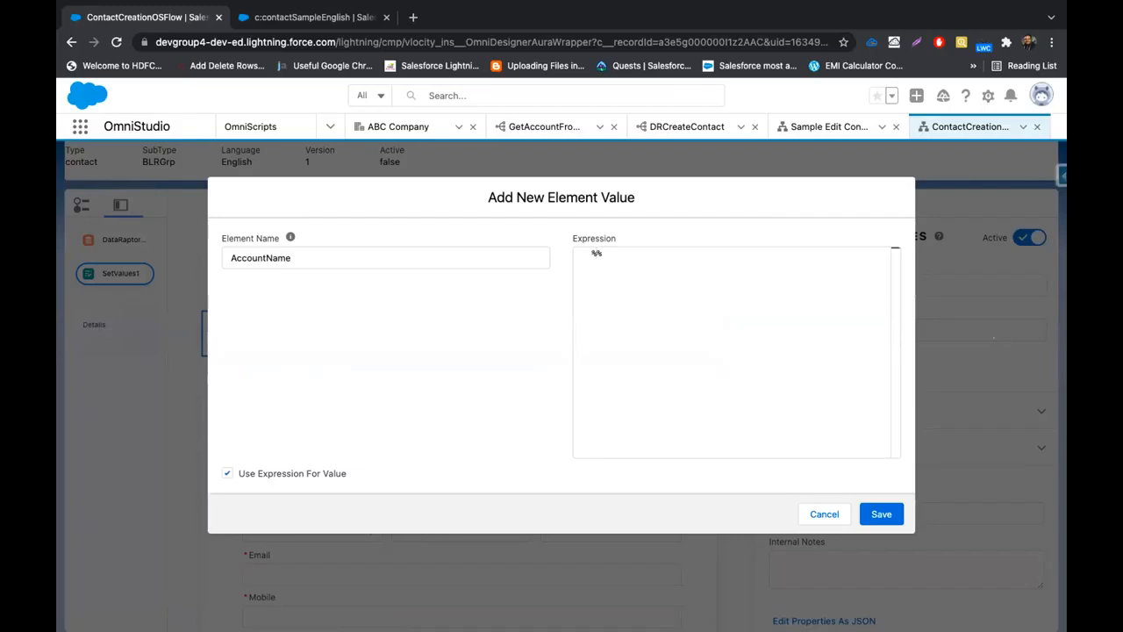
type("Name")
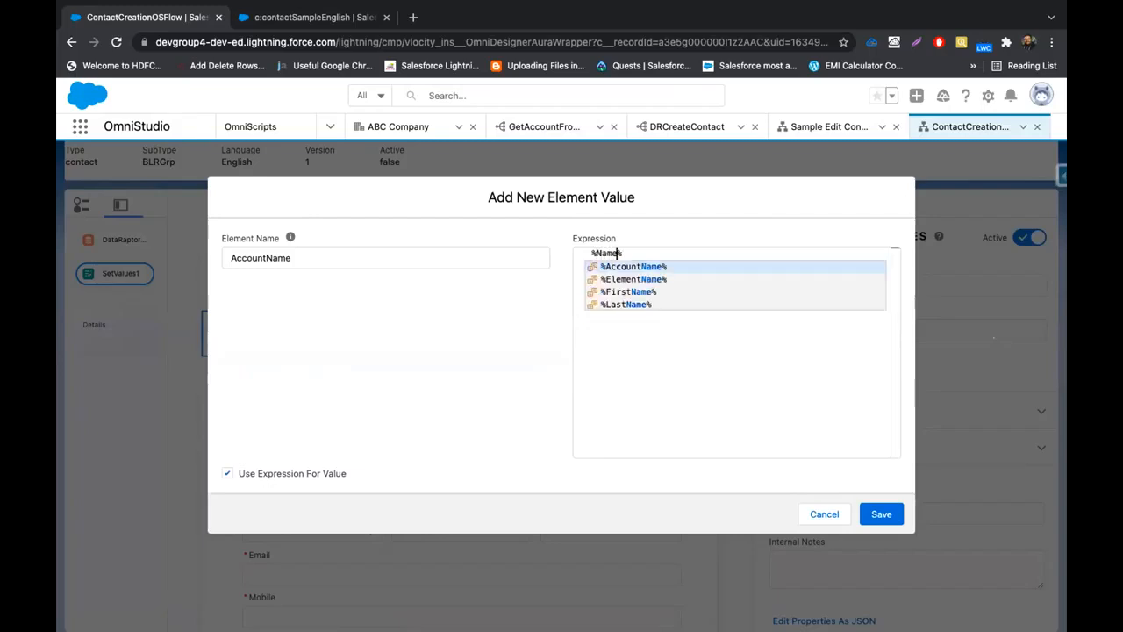
left_click(687, 357)
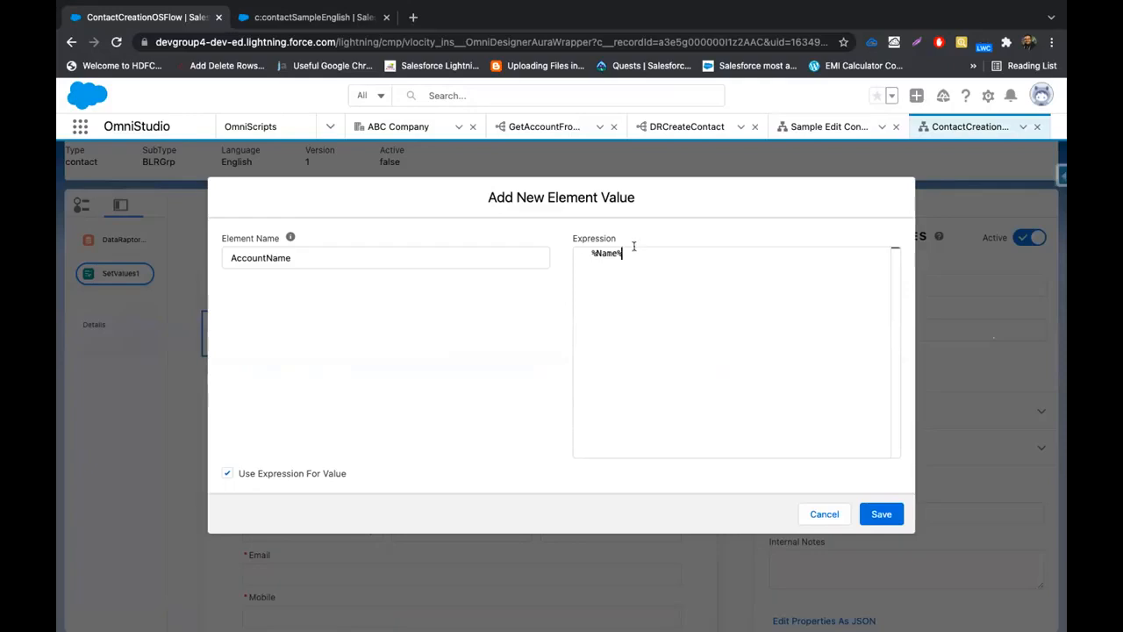
left_click_drag(588, 253, 635, 252)
left_click(604, 255)
double_click(603, 254)
double_click(598, 255)
left_click(879, 514)
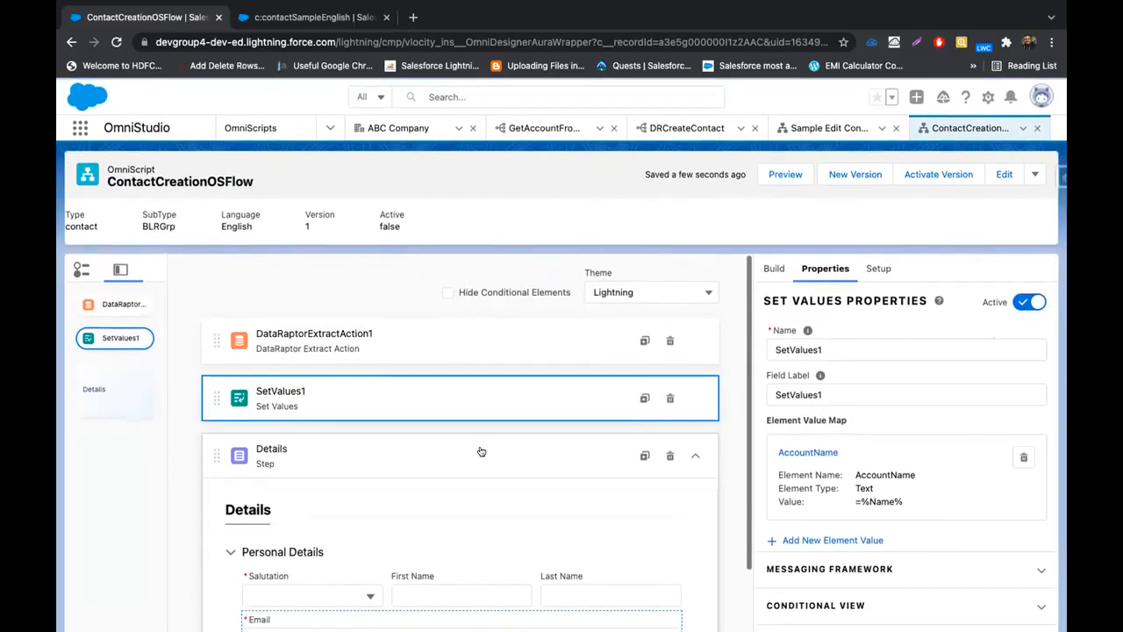
Preview the ContactCreationOSFlow form, then reopen the script in the Classic Designer
left_click(786, 175)
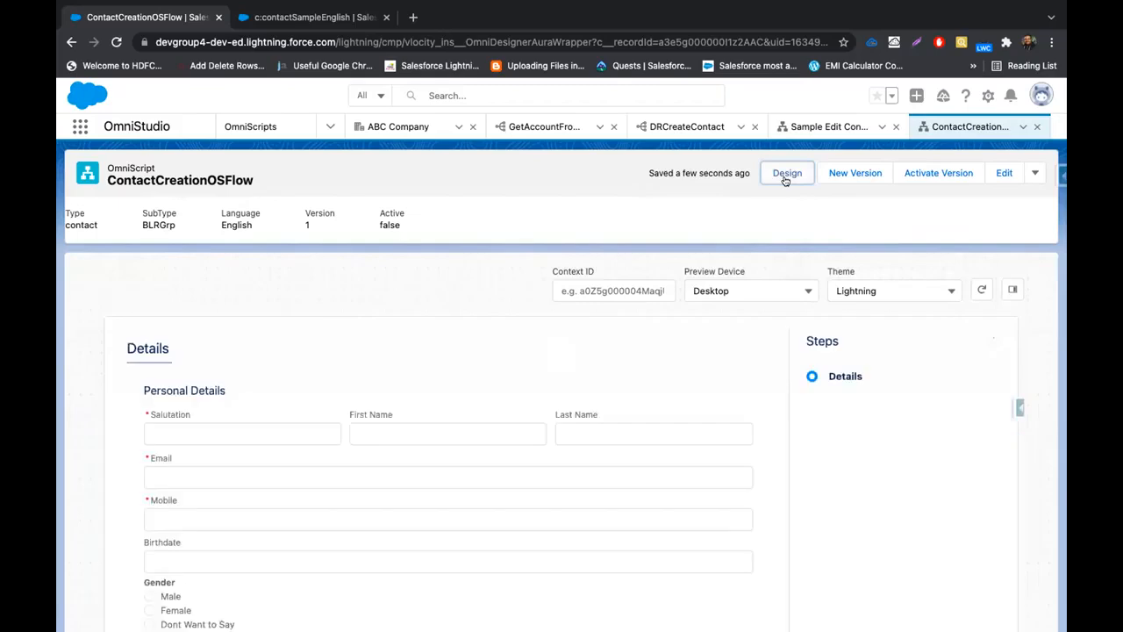
scroll(390, 465, "down", 1)
scroll(263, 447, "down", 1)
scroll(158, 431, "up", 1)
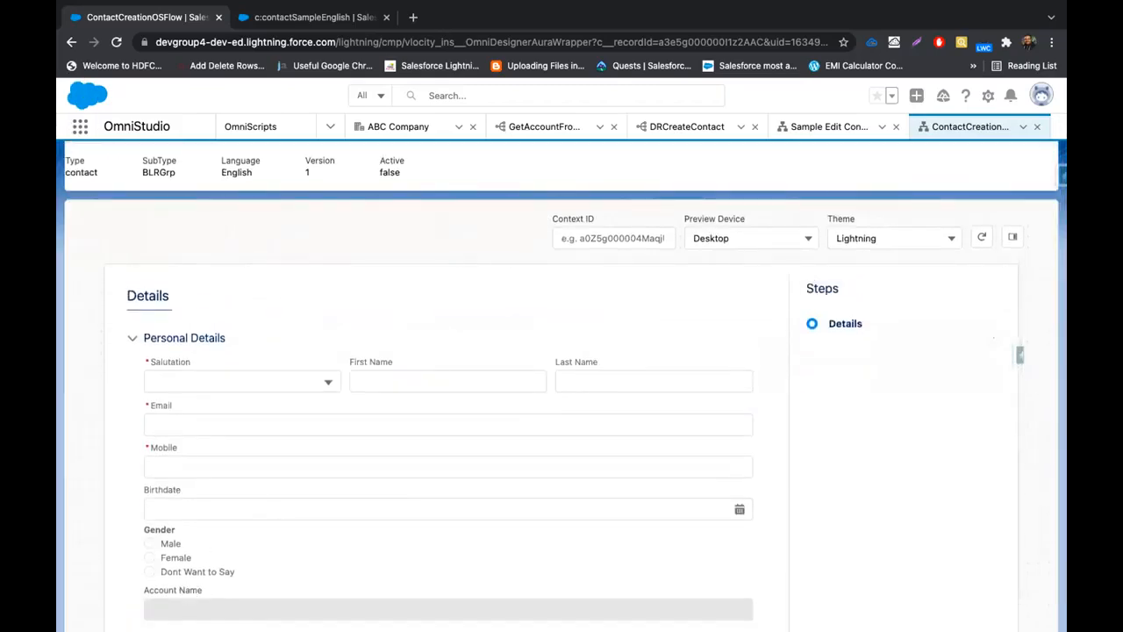
scroll(244, 544, "up", 1)
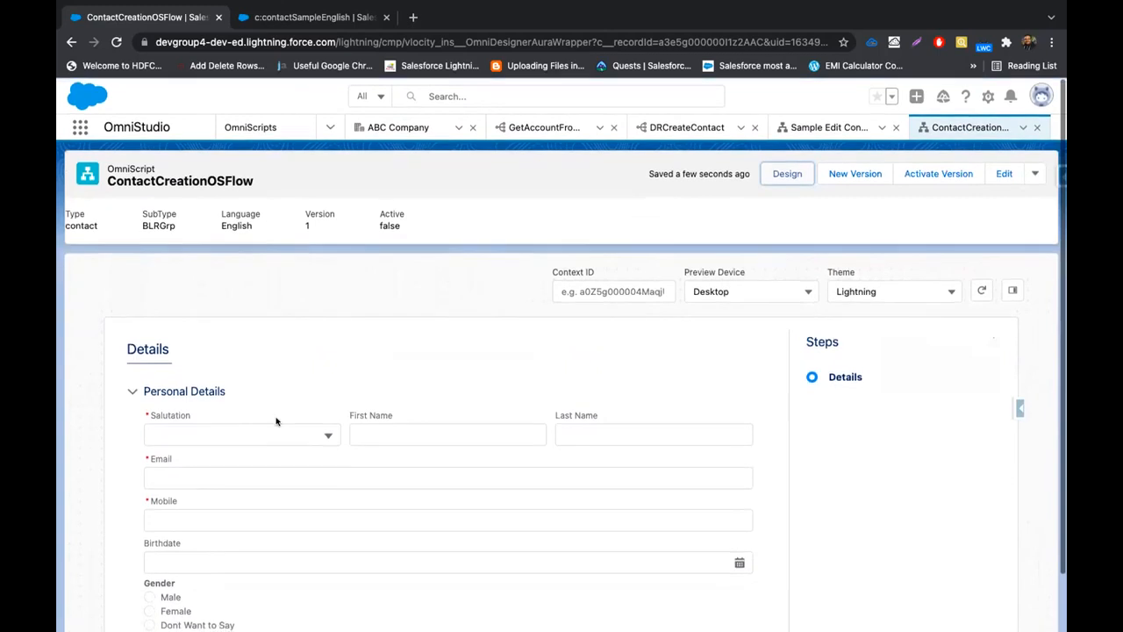
left_click(786, 173)
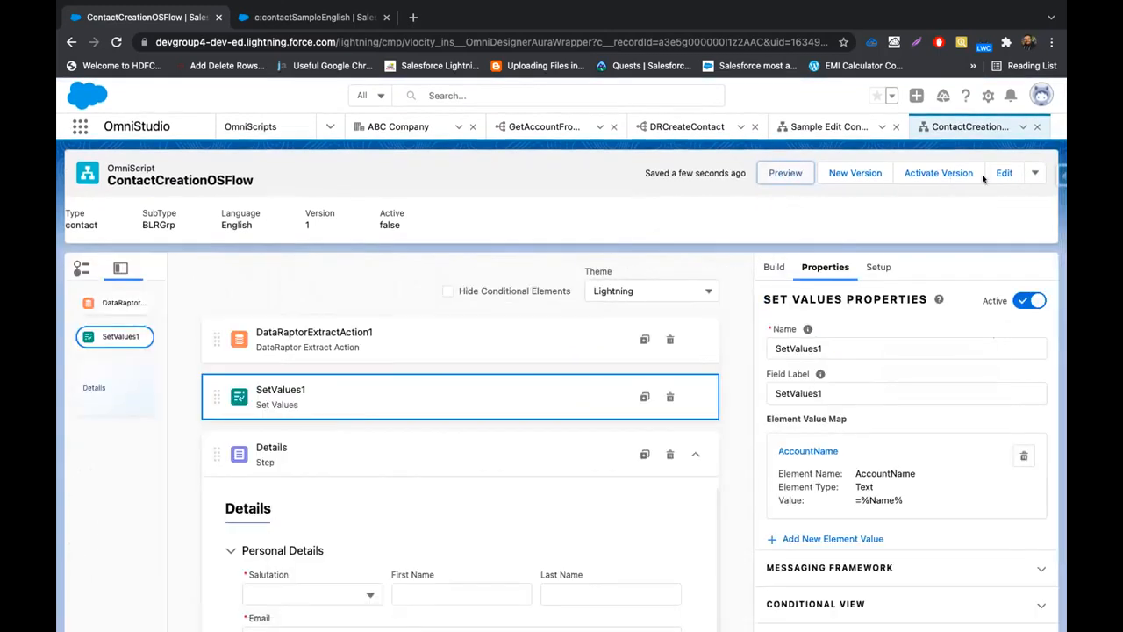
left_click(1034, 173)
left_click(1002, 253)
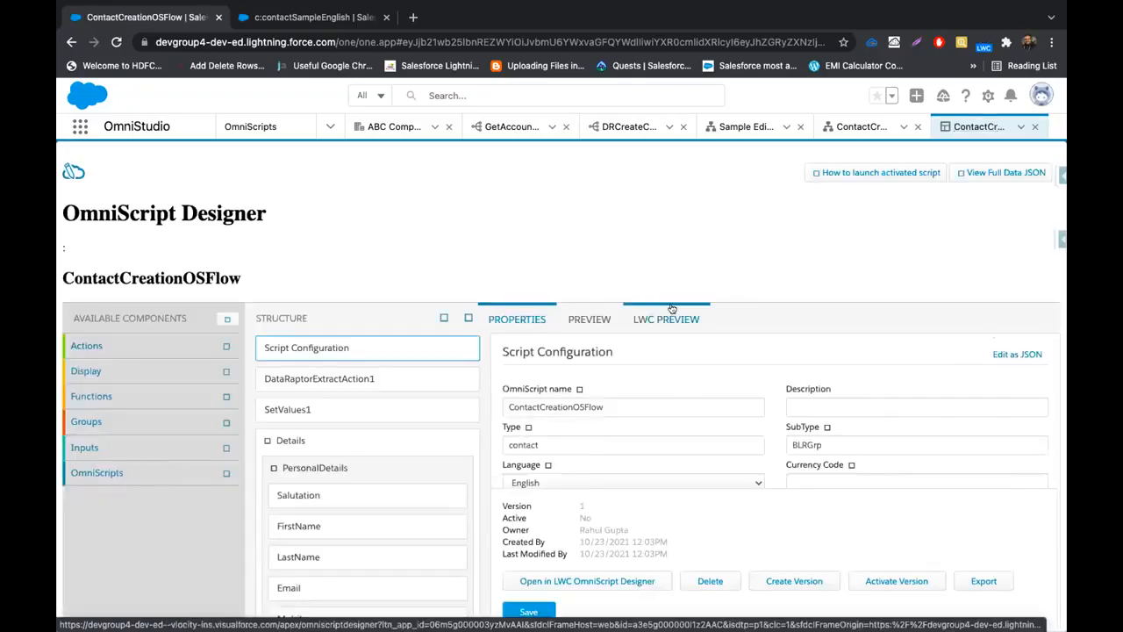
In the LWC preview's { Data } panel, add a new test data key named AccountId
left_click(670, 309)
left_click(1022, 318)
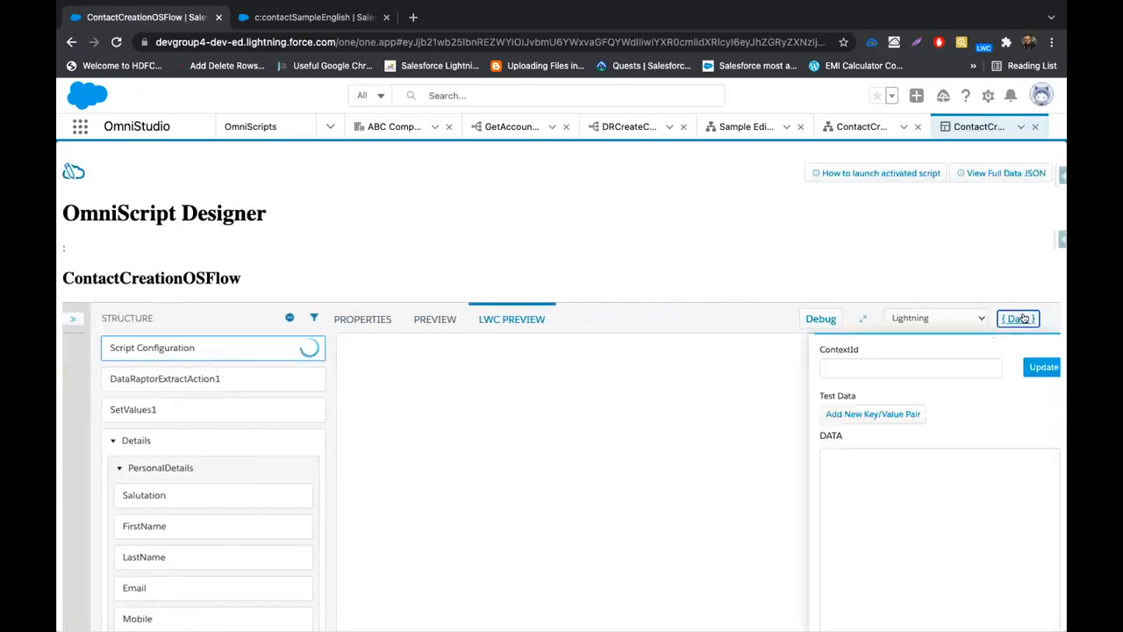
left_click(895, 413)
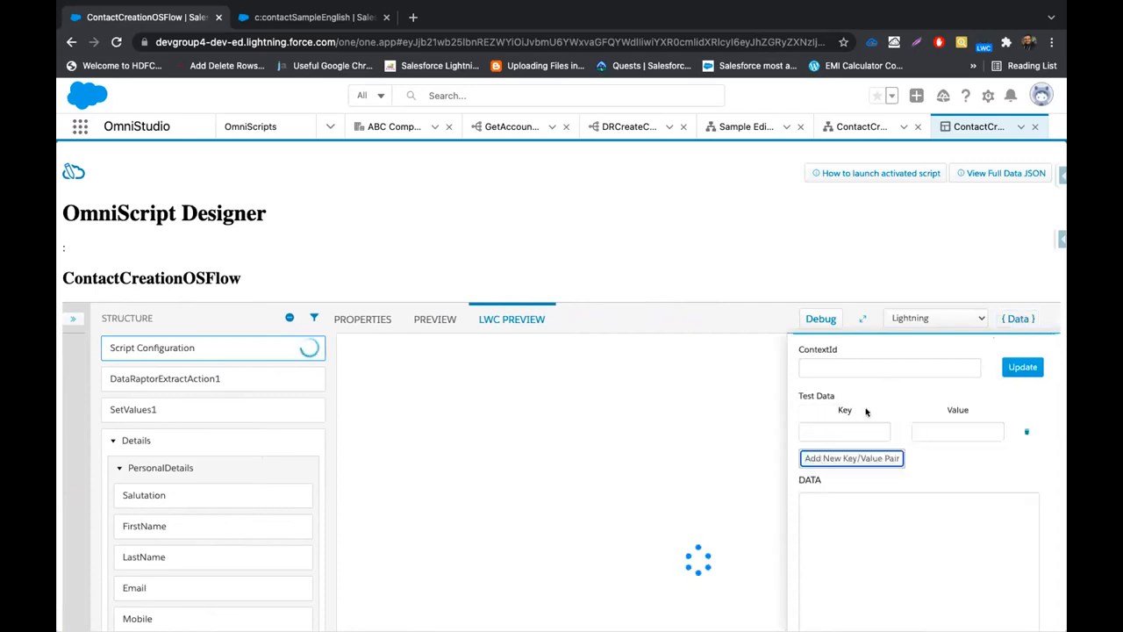
left_click(847, 430)
type("Account")
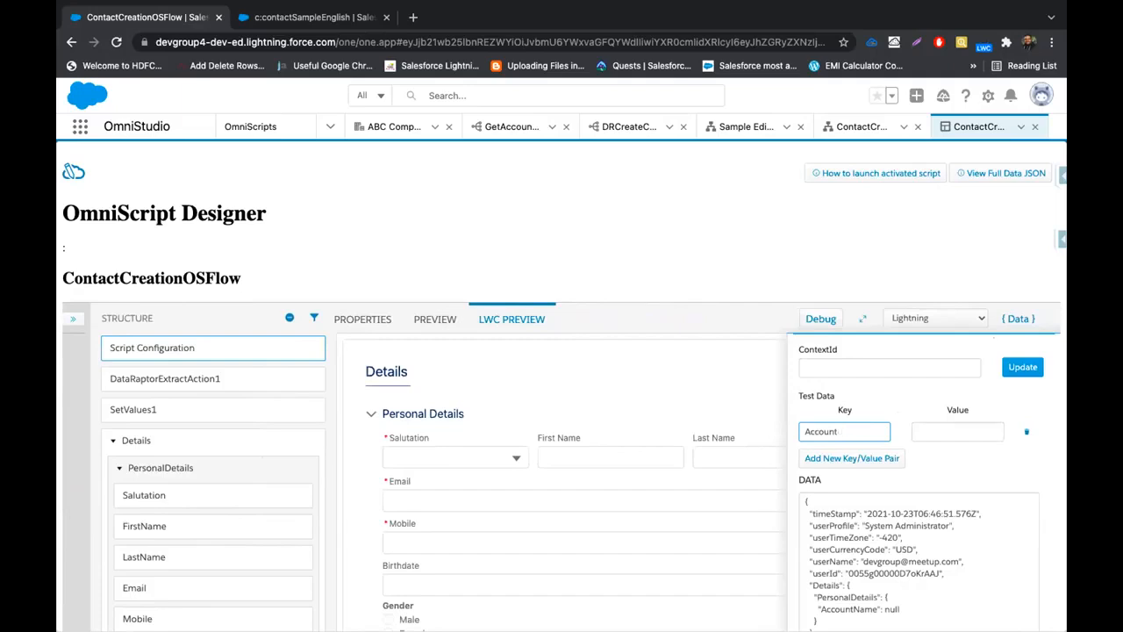
type("Id")
left_click(322, 17)
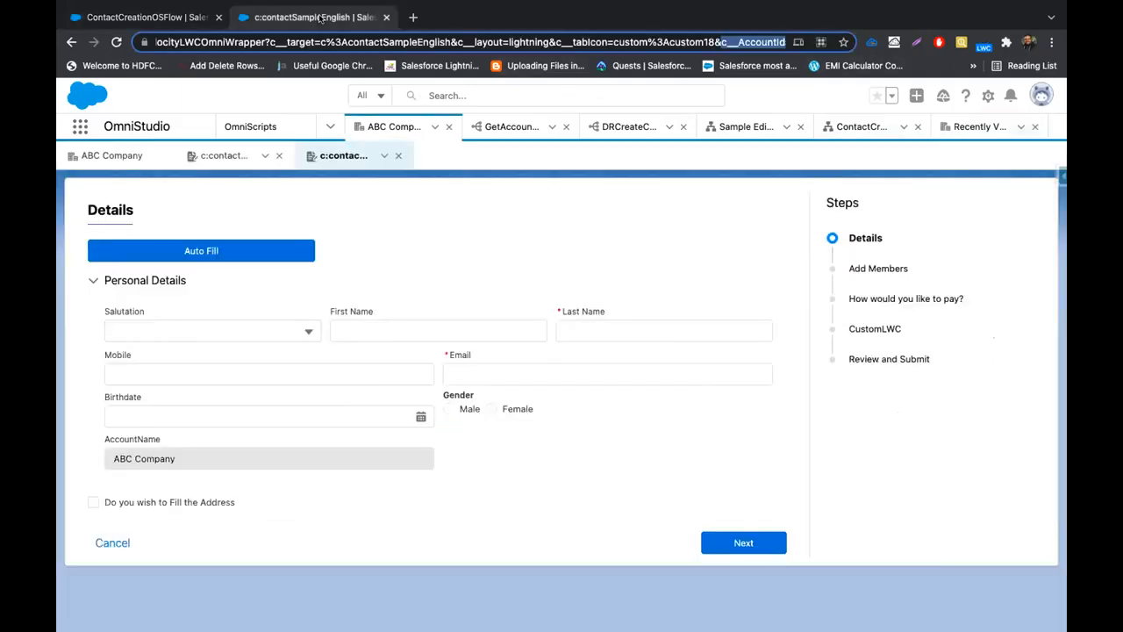
Copy the ABC Company account's record ID from its page address and return to ContactCreationOSFlow
left_click(359, 130)
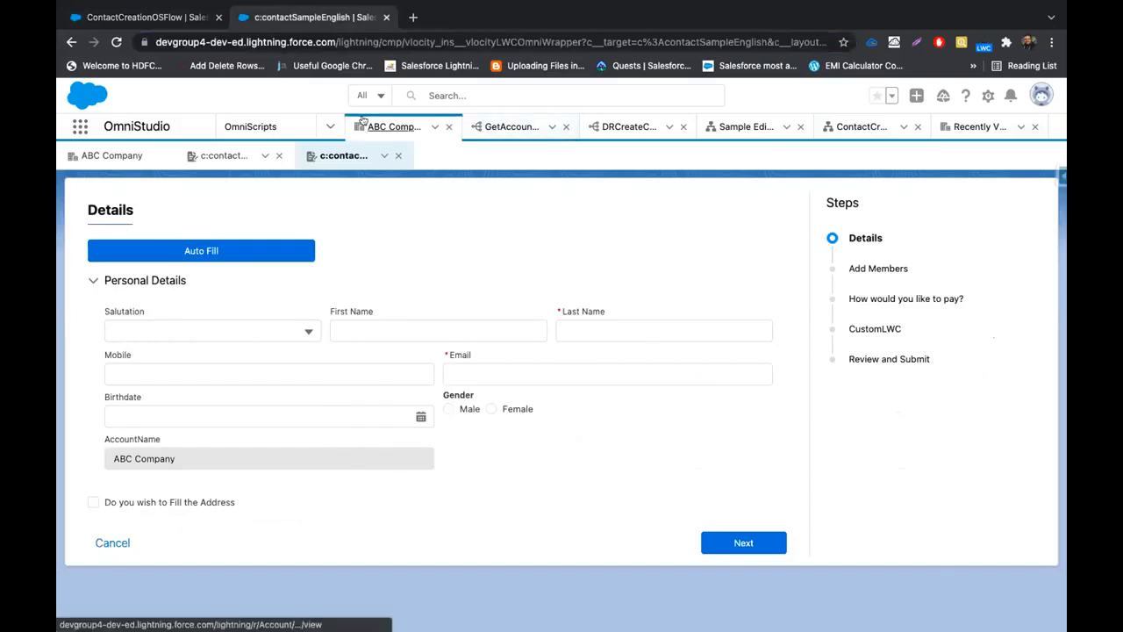
left_click(522, 44)
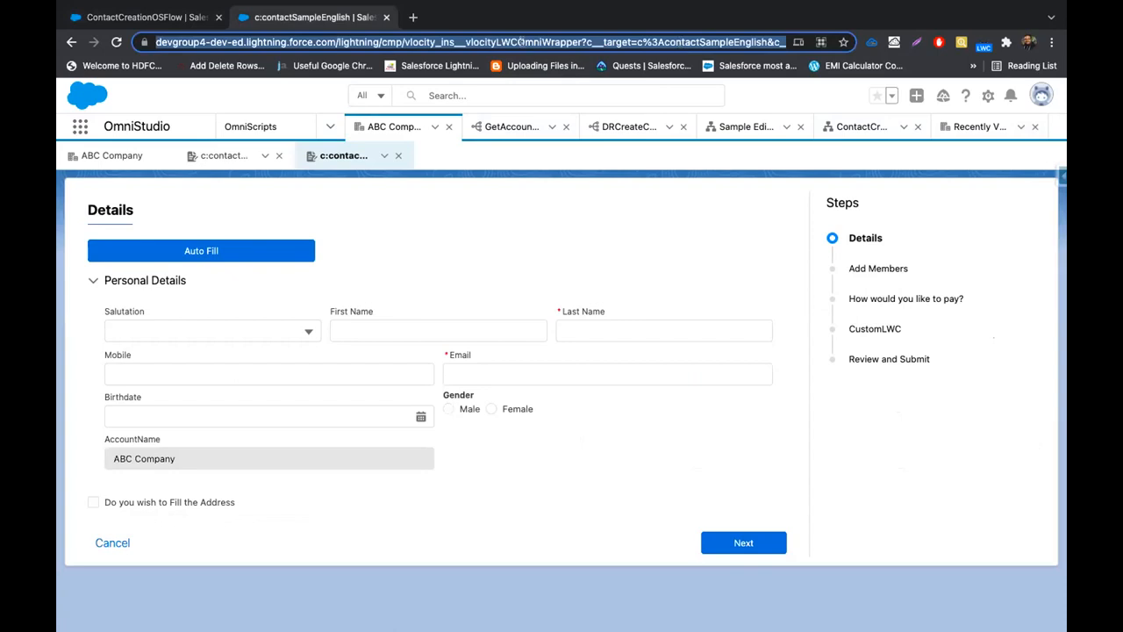
left_click(522, 44)
left_click(377, 127)
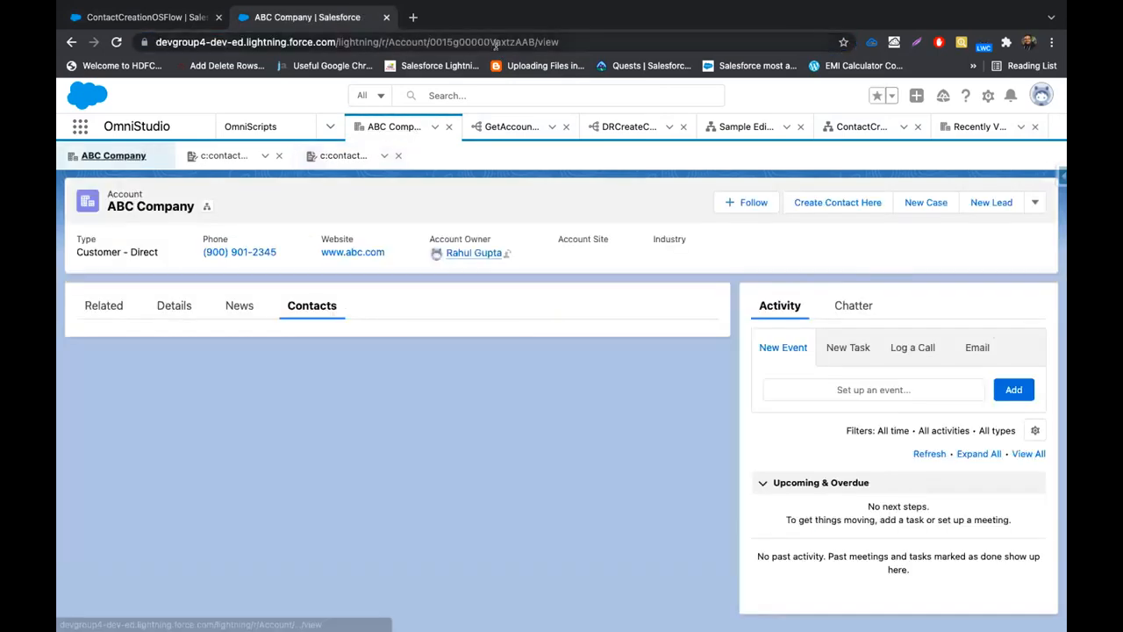
double_click(494, 42)
key("ctrl+c")
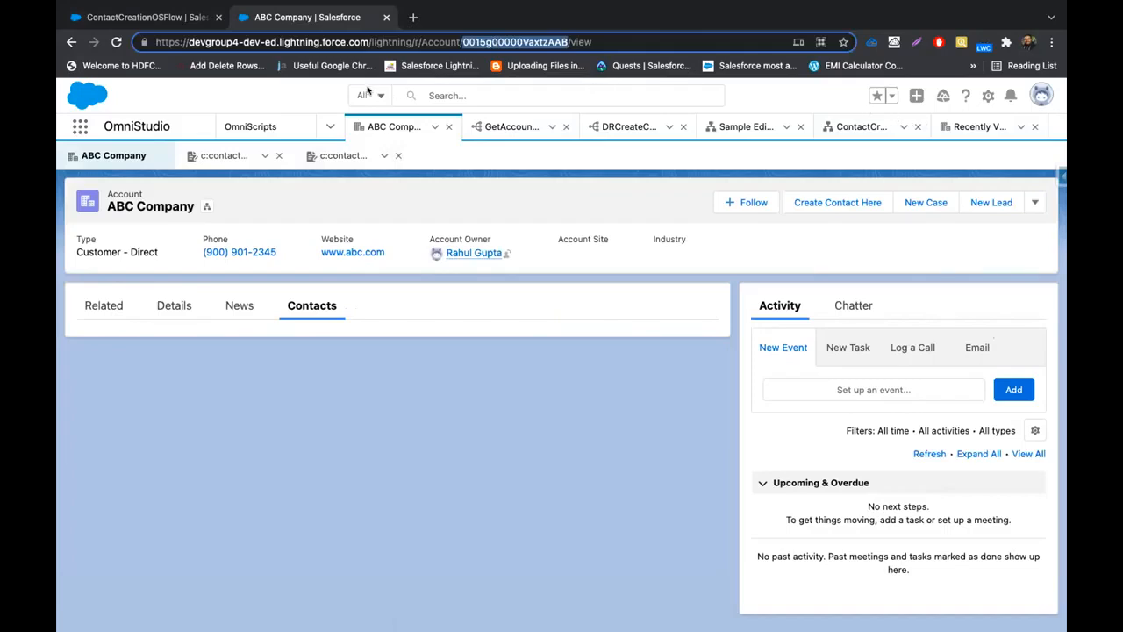
left_click(979, 128)
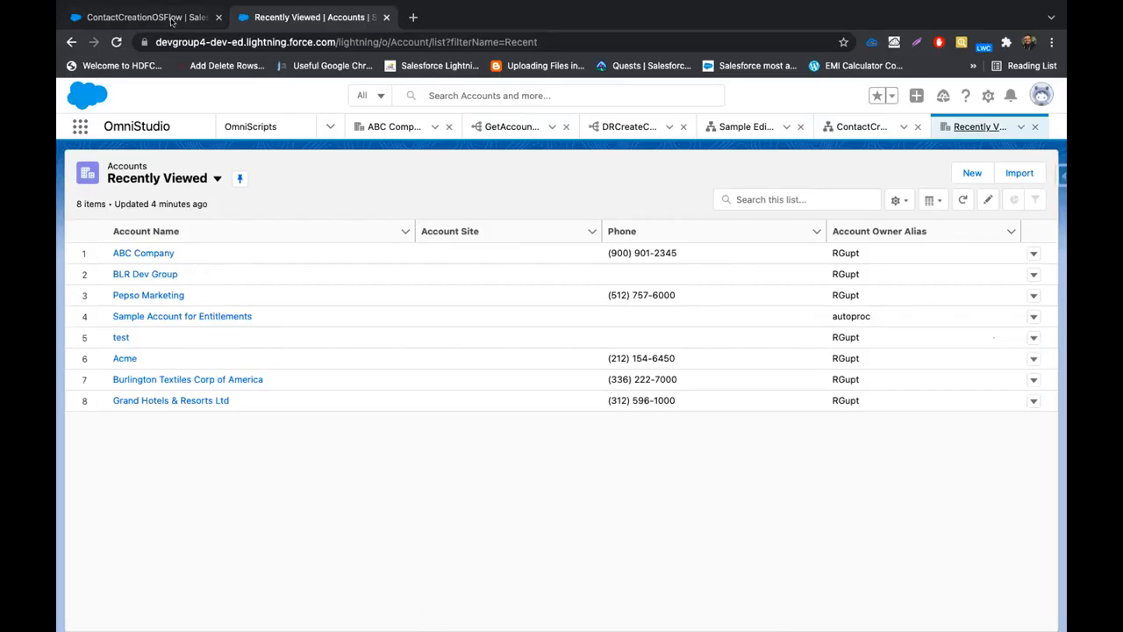
left_click(172, 19)
left_click(942, 428)
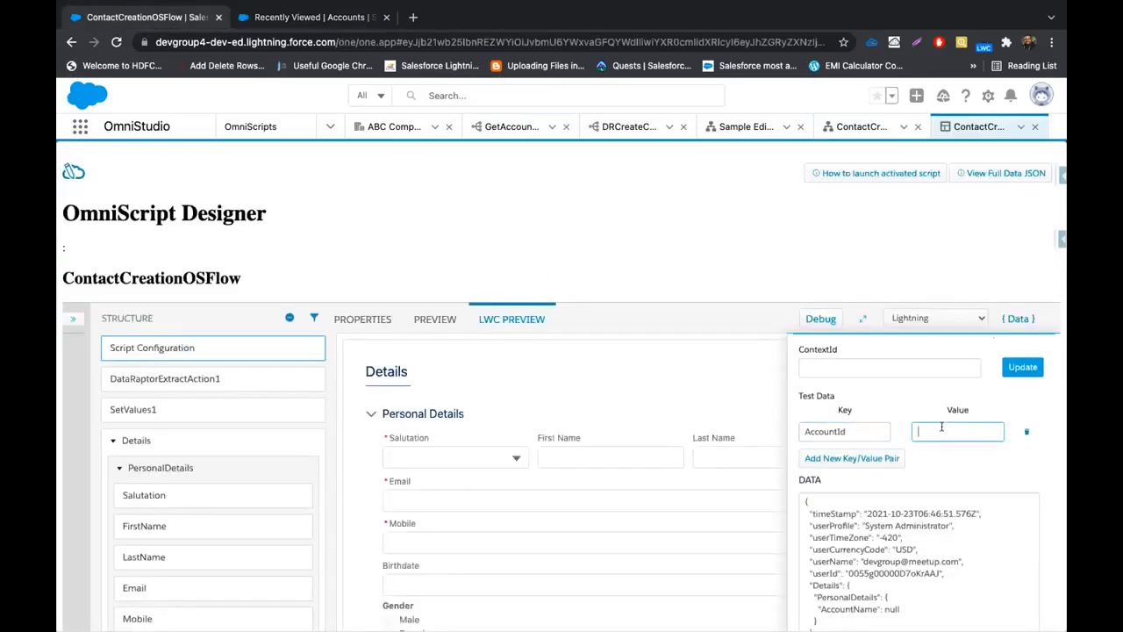
Paste the account ID as the AccountId value, update, and confirm Account Name shows ABC Company
key("ctrl+v")
left_click(1023, 367)
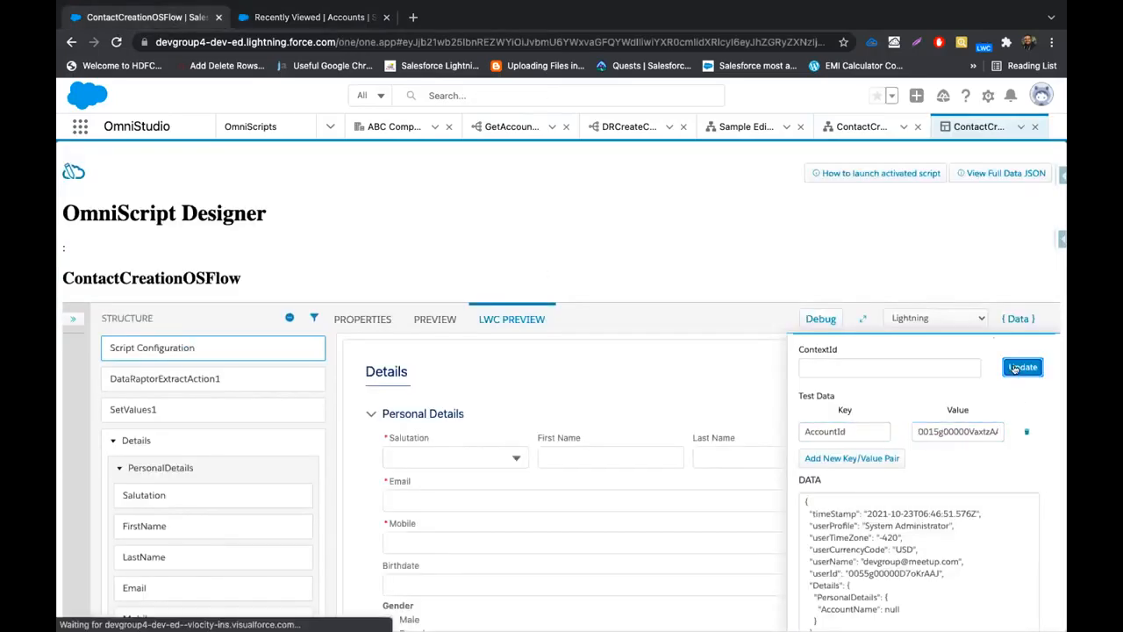
scroll(487, 445, "down", 4)
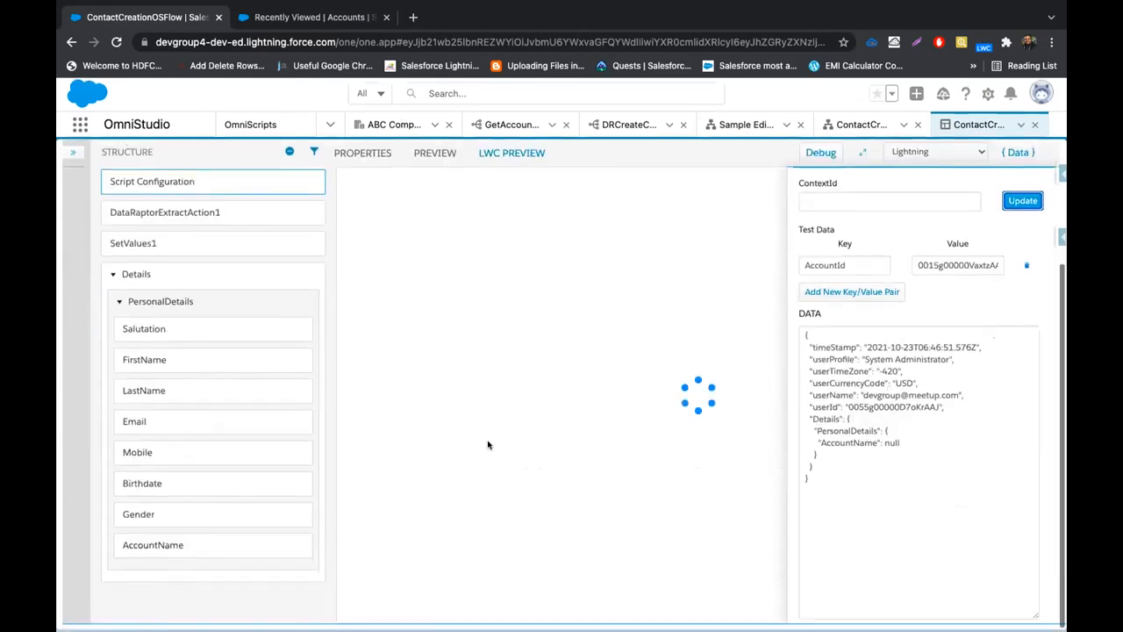
left_click(1019, 155)
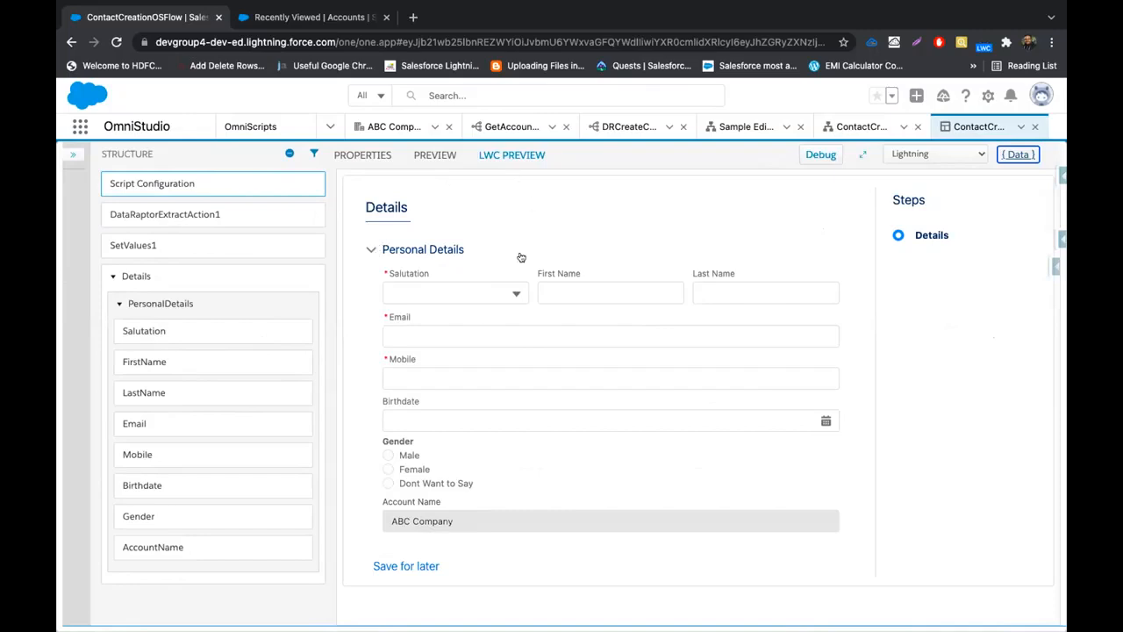
left_click(372, 254)
left_click(372, 255)
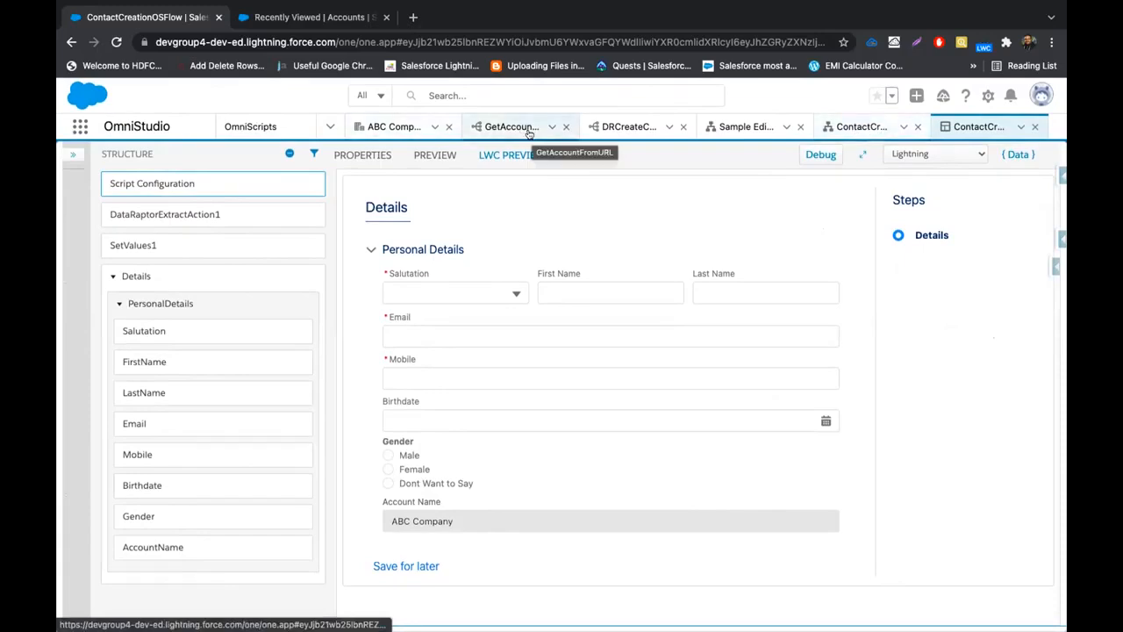
left_click(866, 123)
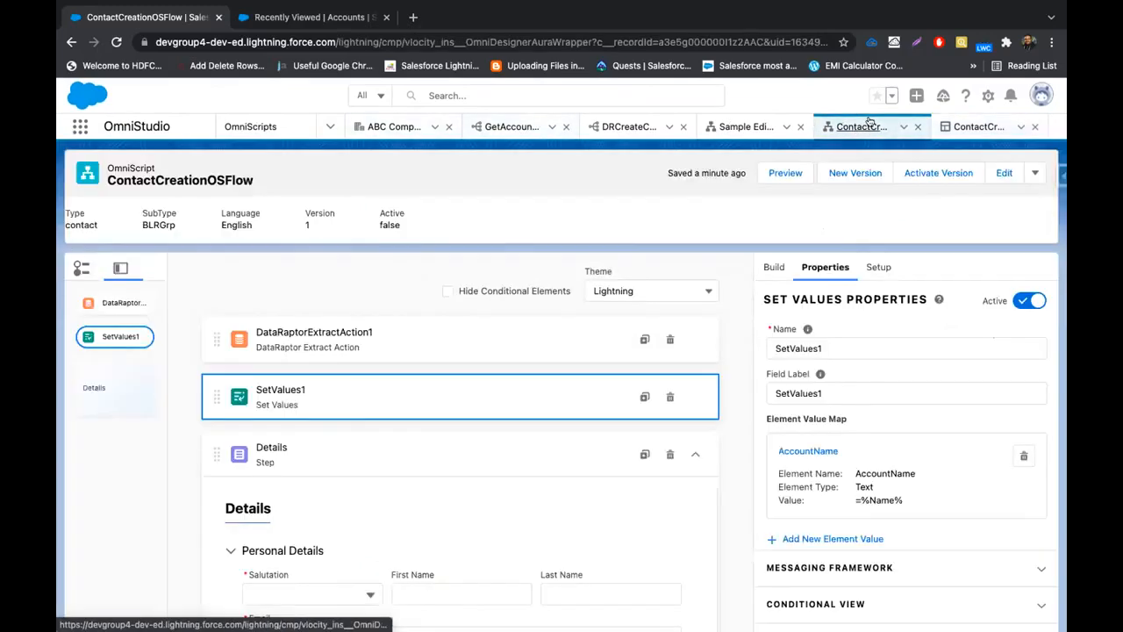
scroll(477, 439, "down", 5)
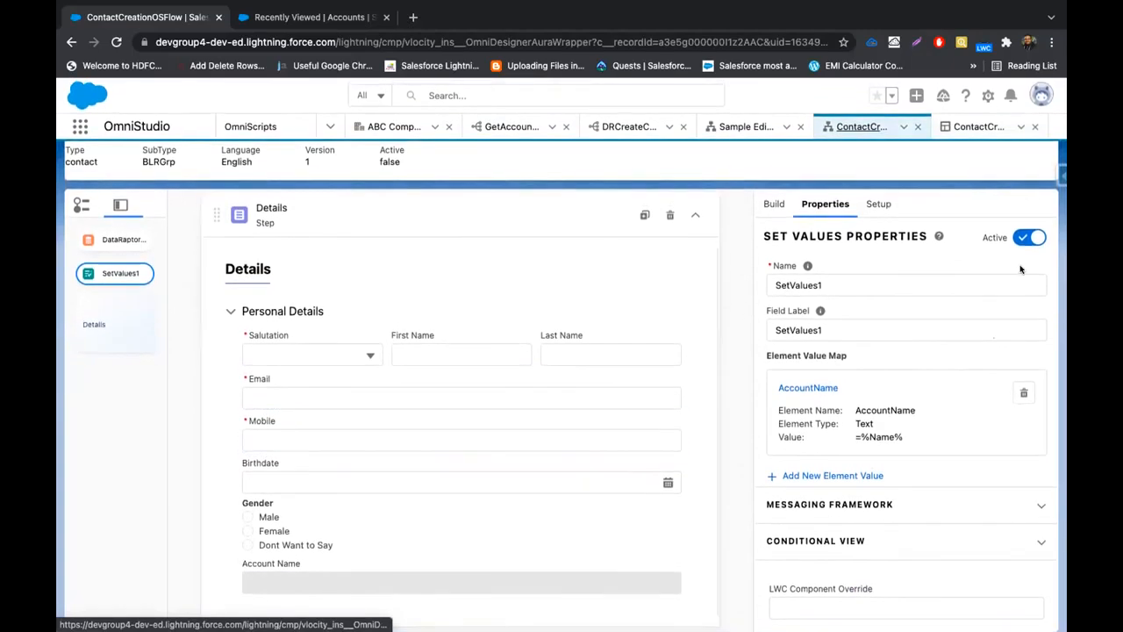
Collapse Details and drop a DataRaptor Post Action below it
scroll(553, 359, "up", 3)
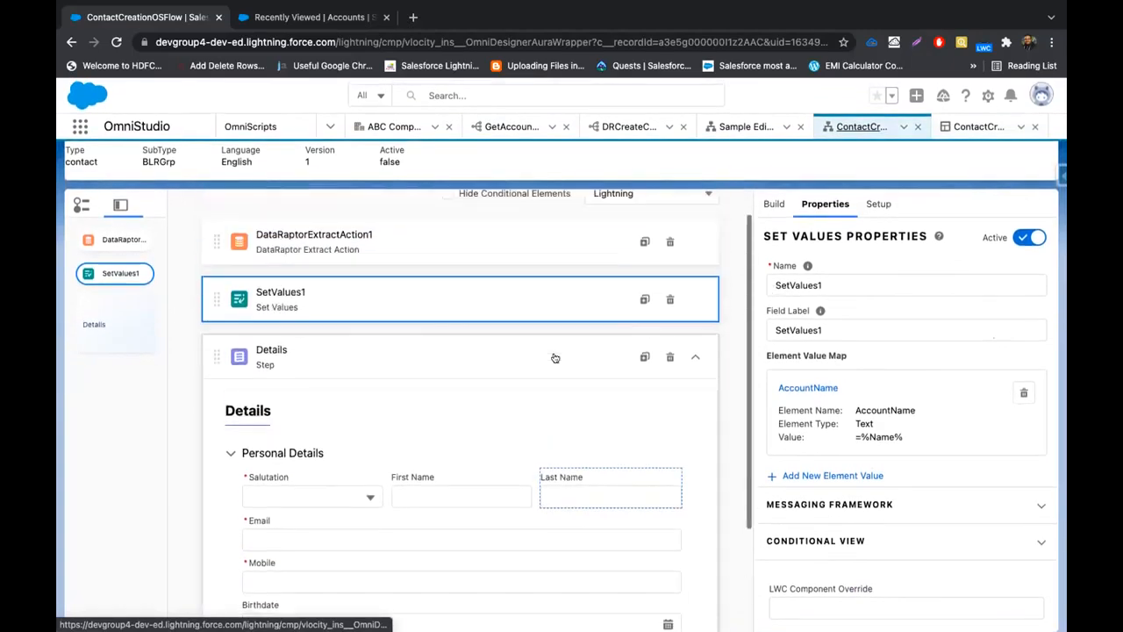
left_click(697, 353)
left_click(764, 198)
left_click(822, 239)
type("data")
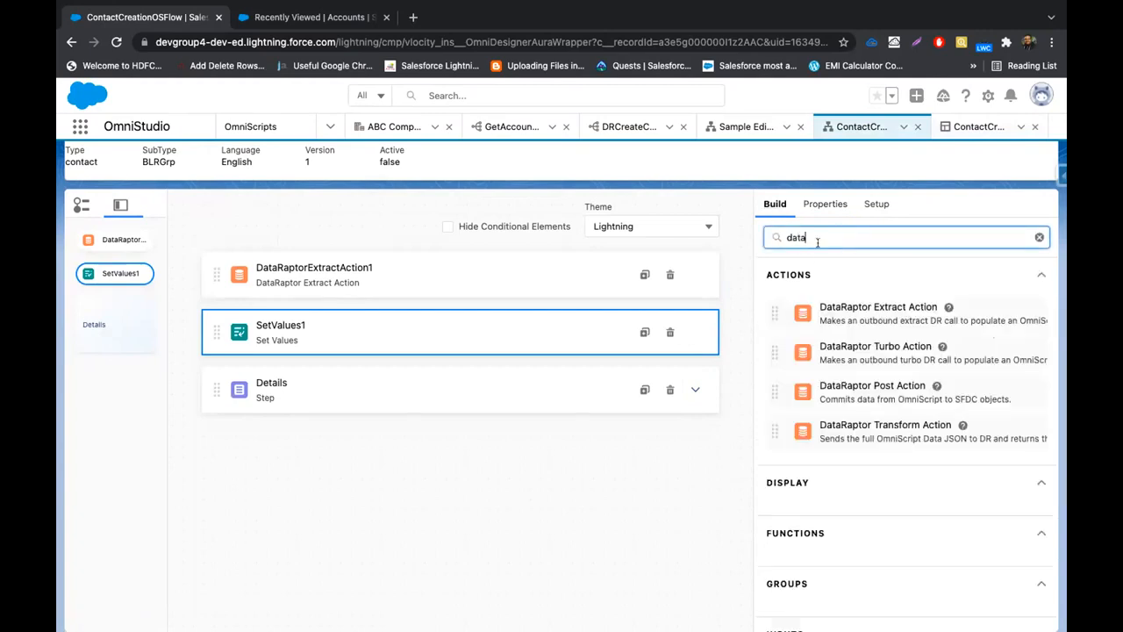
left_click_drag(868, 393, 355, 439)
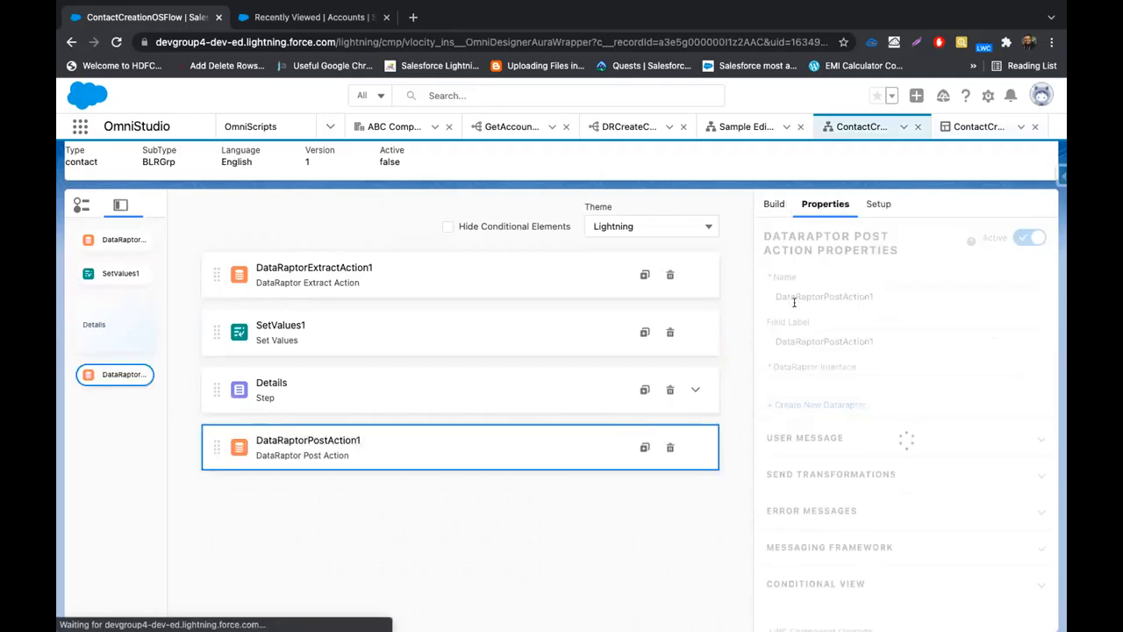
Set the post action's DataRaptor Interface to DRCreateContact
left_click(847, 387)
type("G")
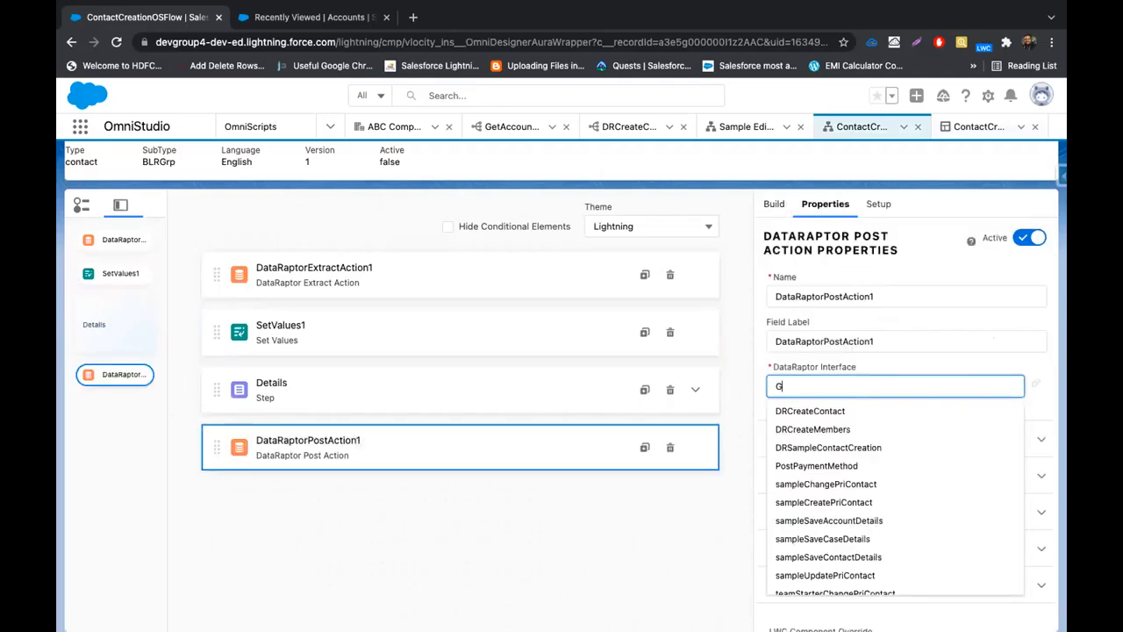
key("BackSpace")
type("DR")
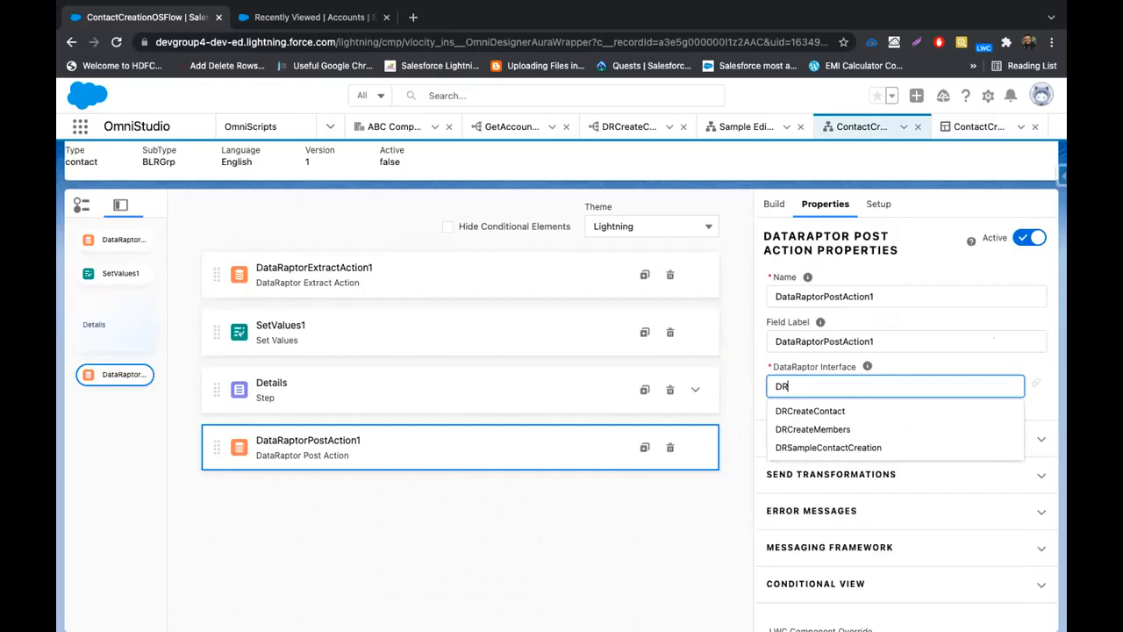
type("C")
left_click(838, 411)
left_click(592, 474)
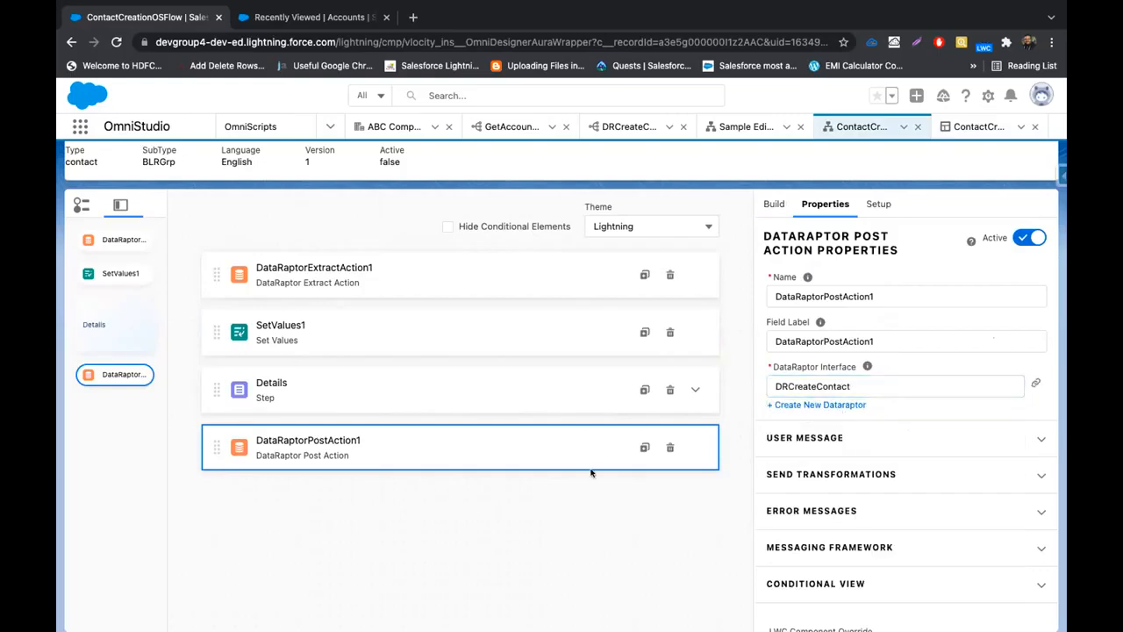
left_click(630, 127)
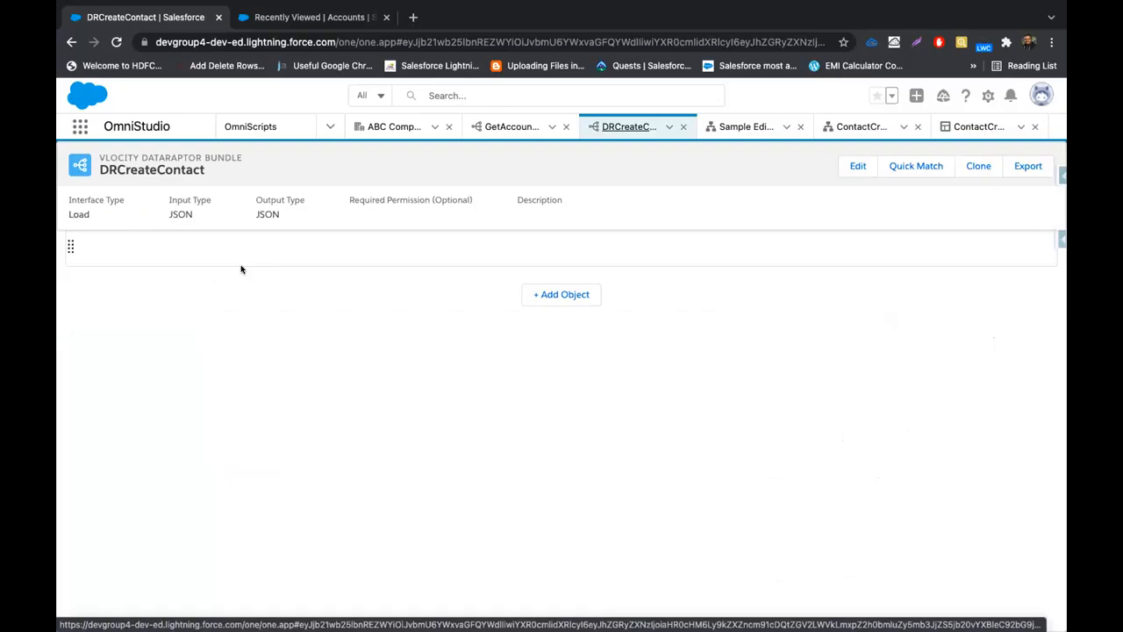
Reload DRCreateContact, scroll through its Fields mappings, then go back to ContactCreationOSFlow
left_click(666, 130)
left_click(644, 151)
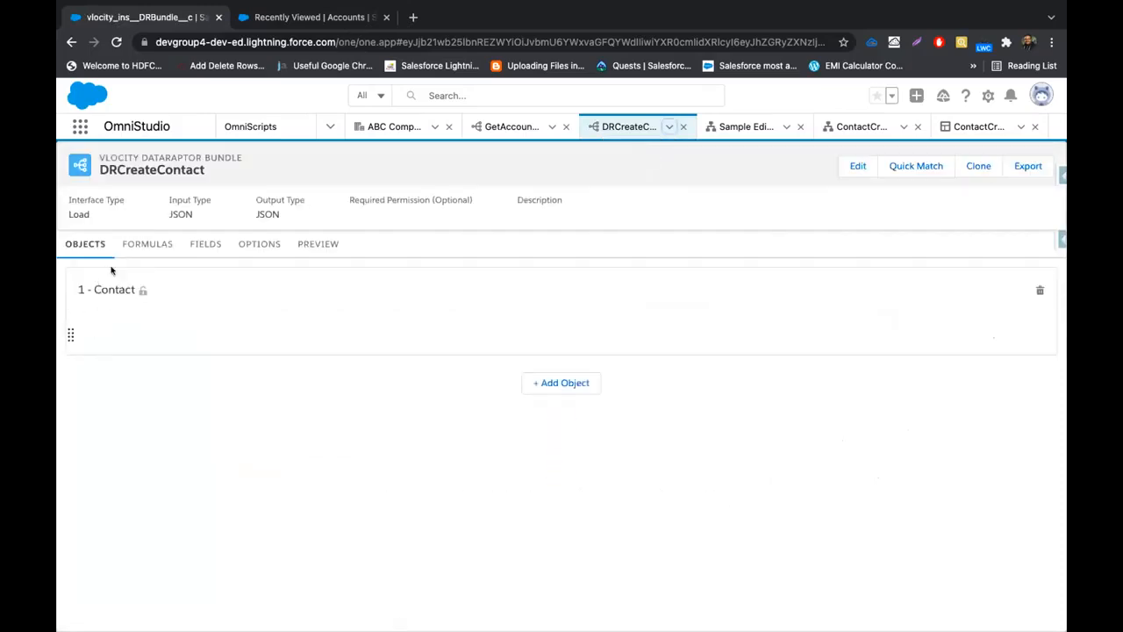
left_click(195, 247)
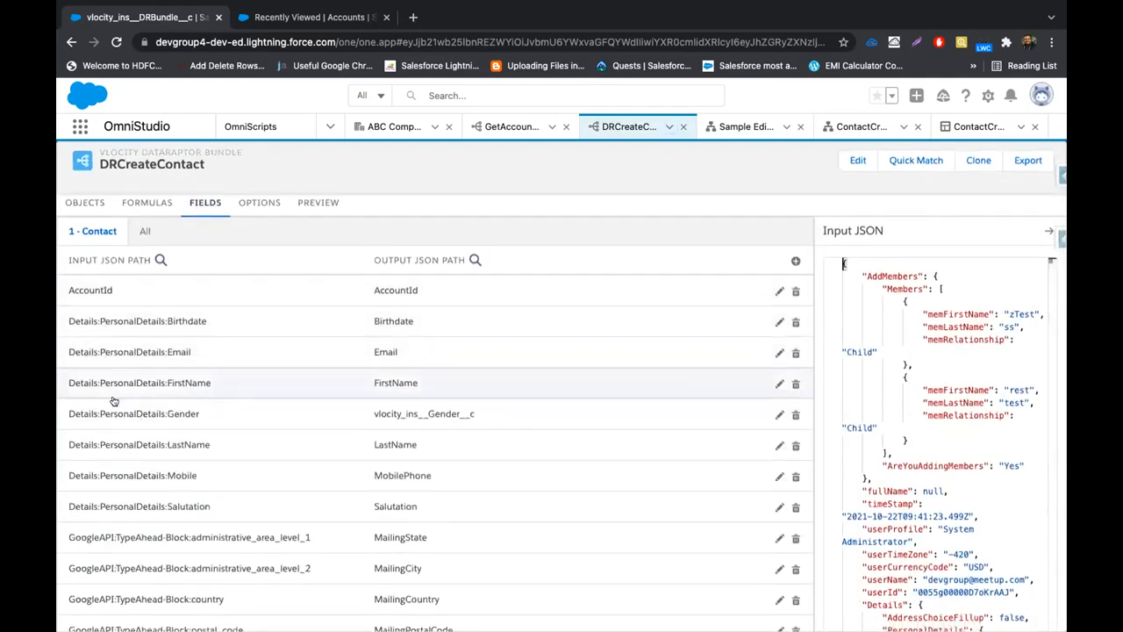
scroll(113, 401, "down", 1)
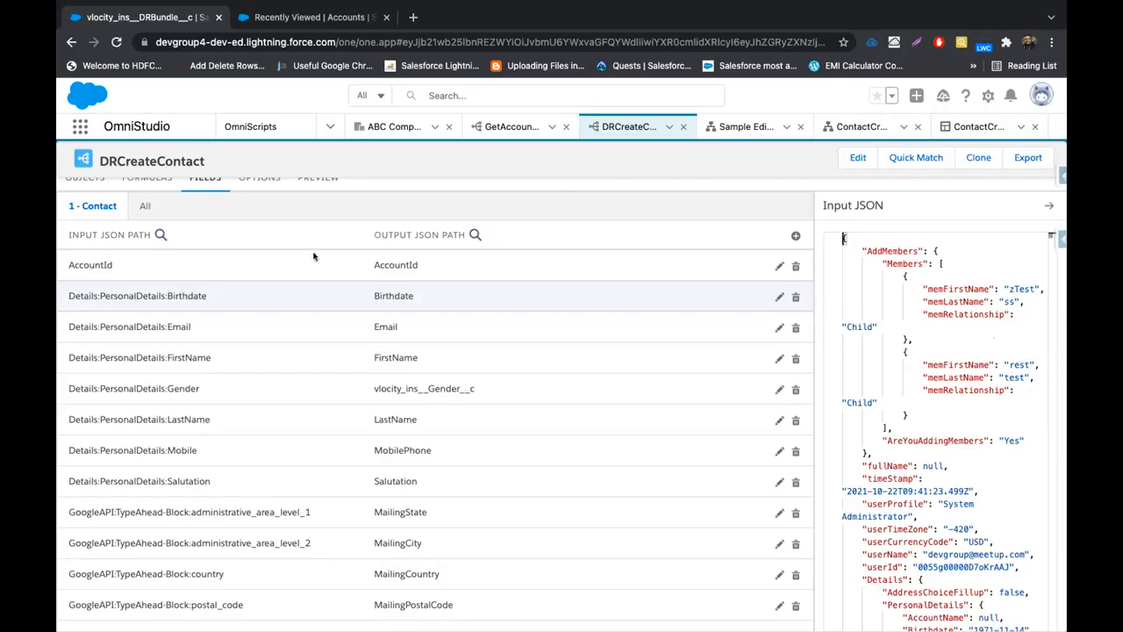
scroll(208, 379, "down", 1)
scroll(340, 481, "up", 3)
scroll(340, 480, "down", 3)
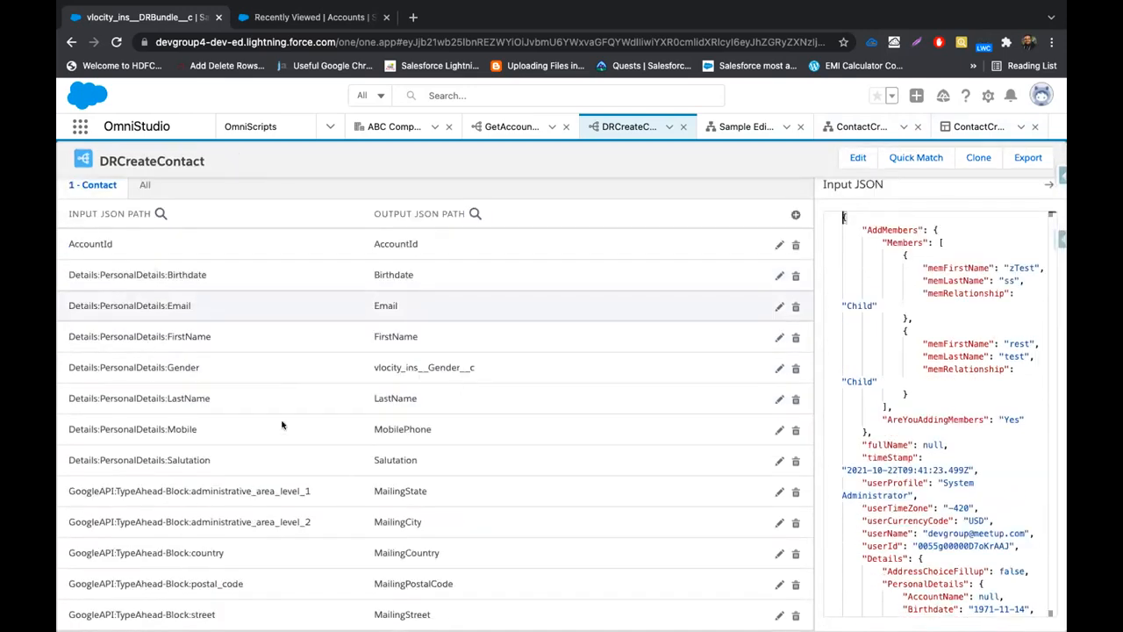
scroll(286, 432, "up", 3)
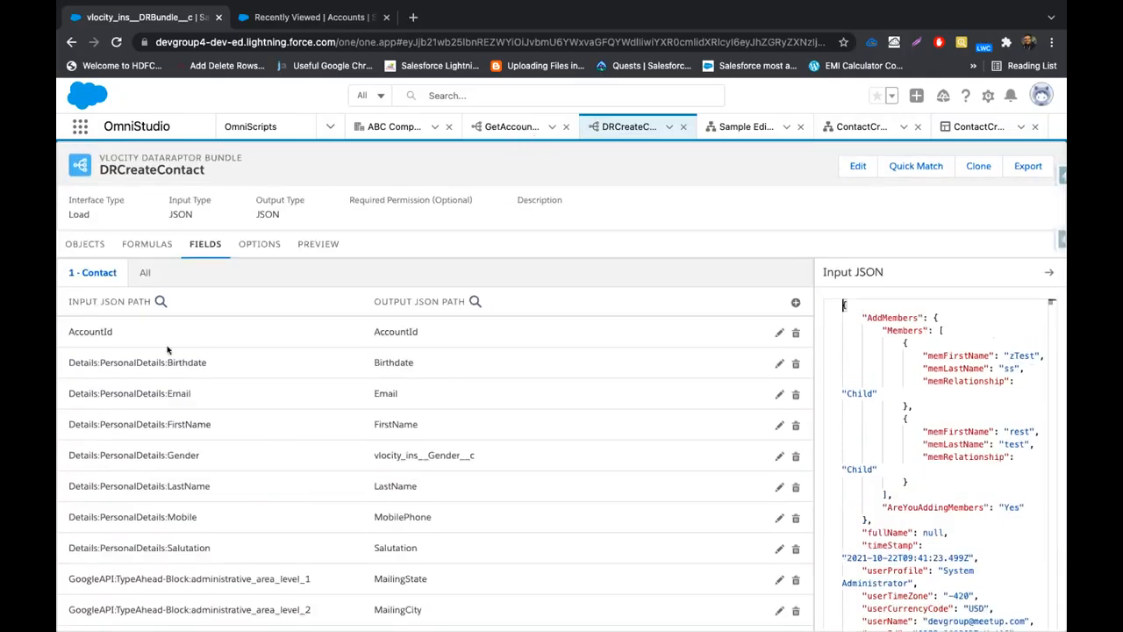
left_click(976, 126)
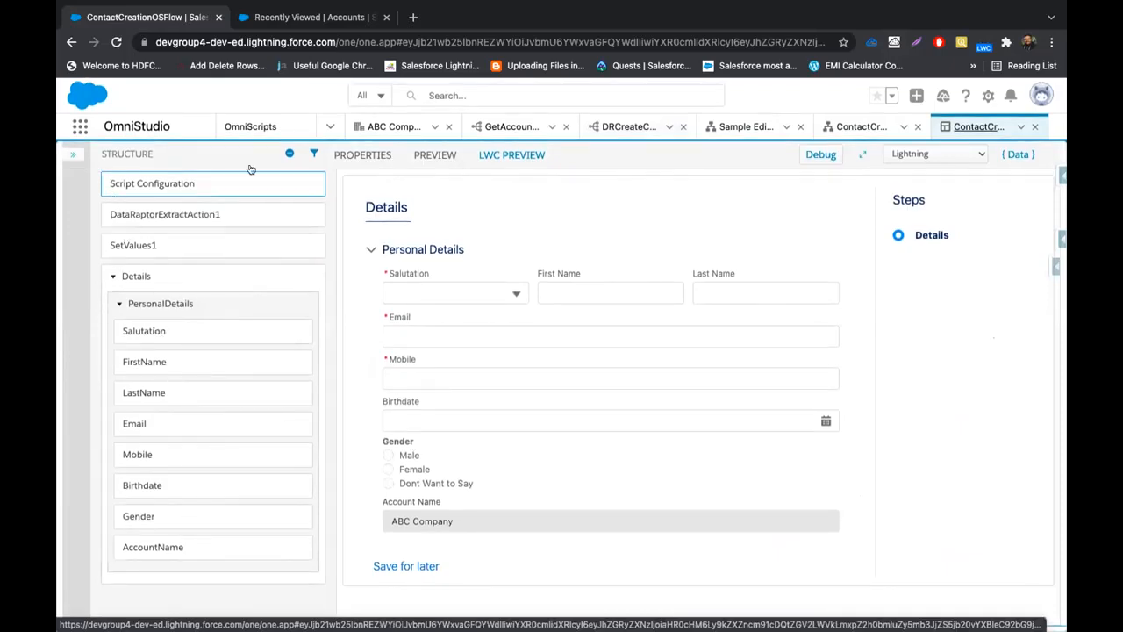
Close the duplicate ContactCreationOSFlow tab, preview the form, and reopen it in the Classic Designer
left_click(1038, 128)
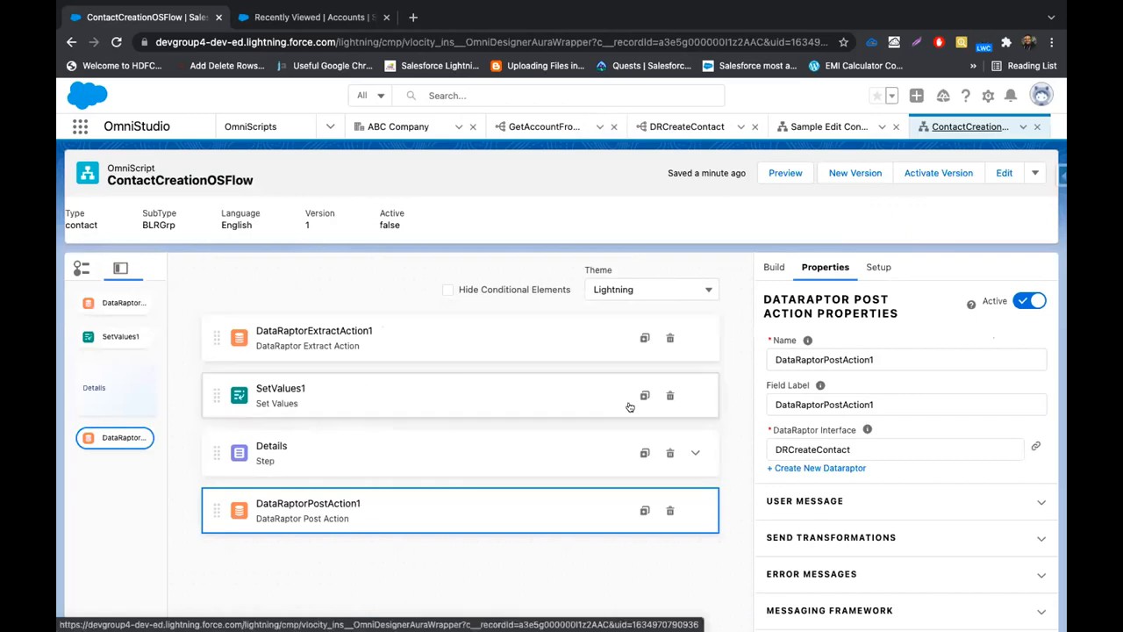
left_click(765, 168)
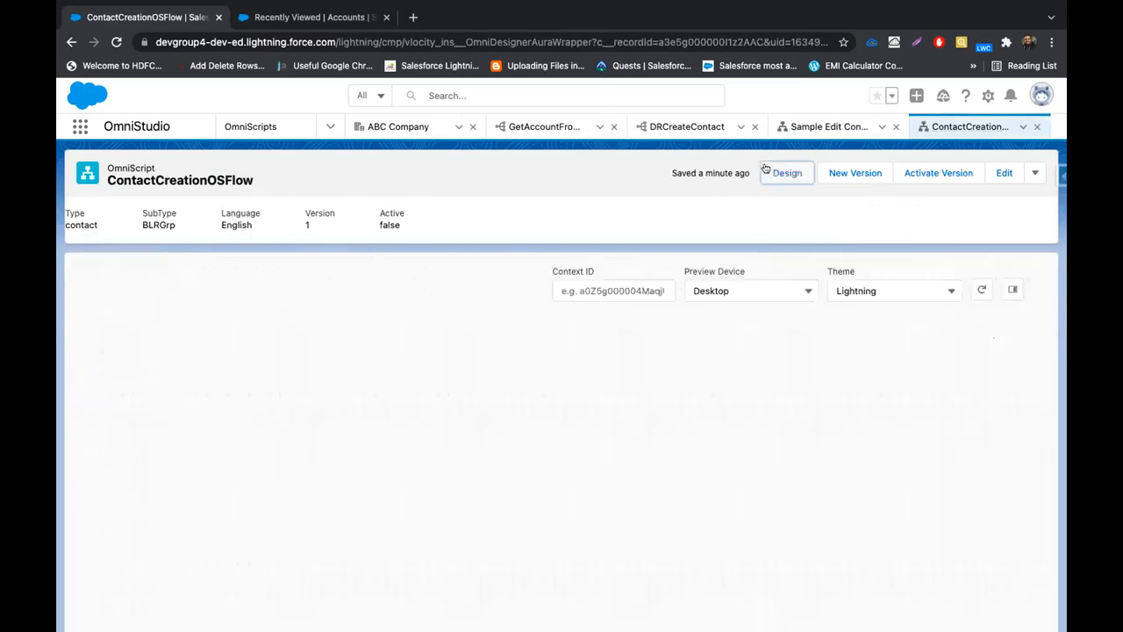
scroll(527, 421, "down", 2)
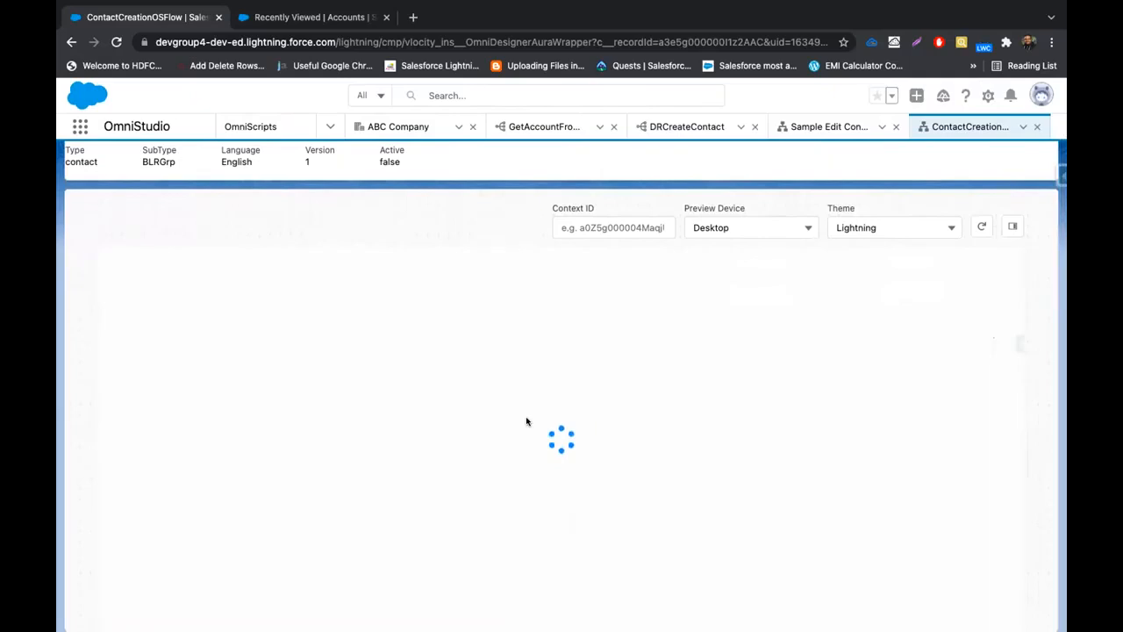
scroll(473, 507, "down", 1)
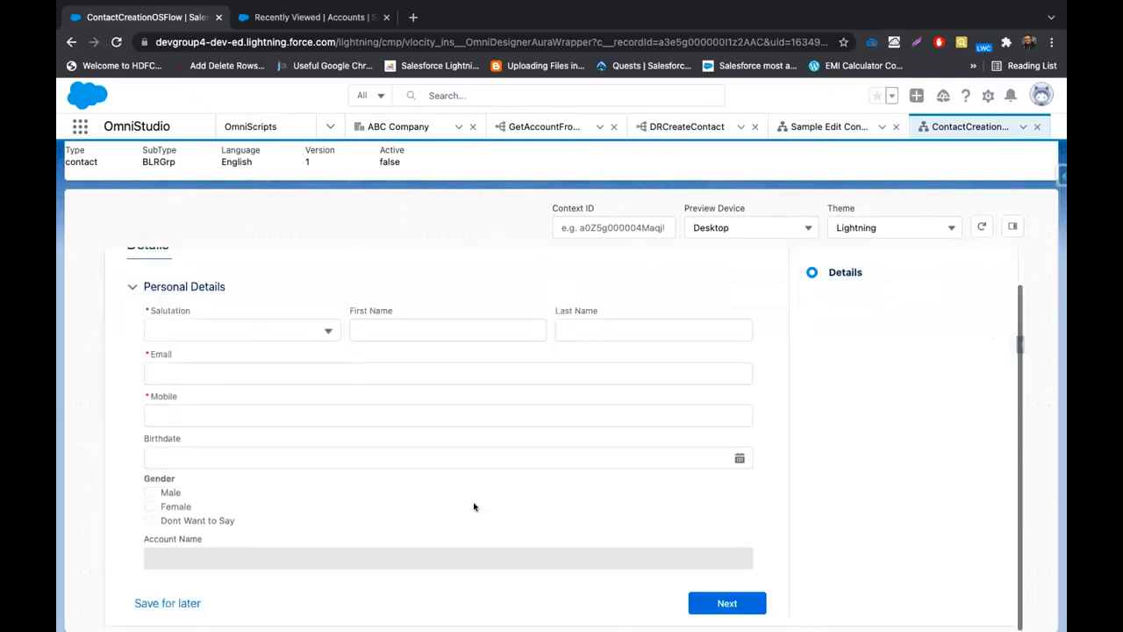
scroll(553, 346, "up", 1)
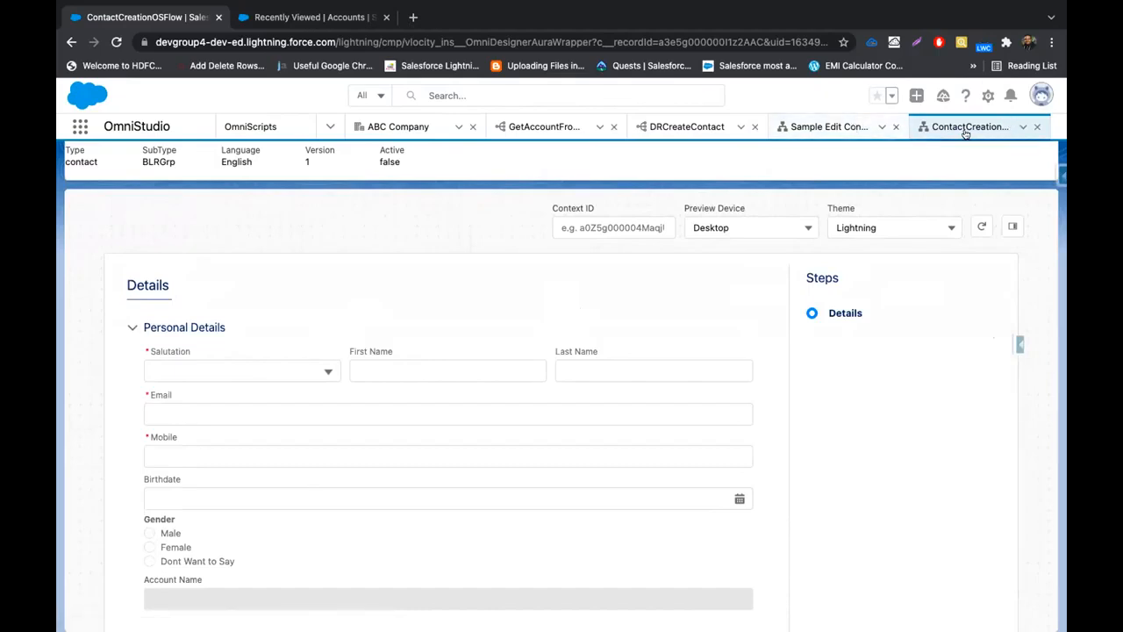
scroll(963, 151, "up", 2)
left_click(1036, 173)
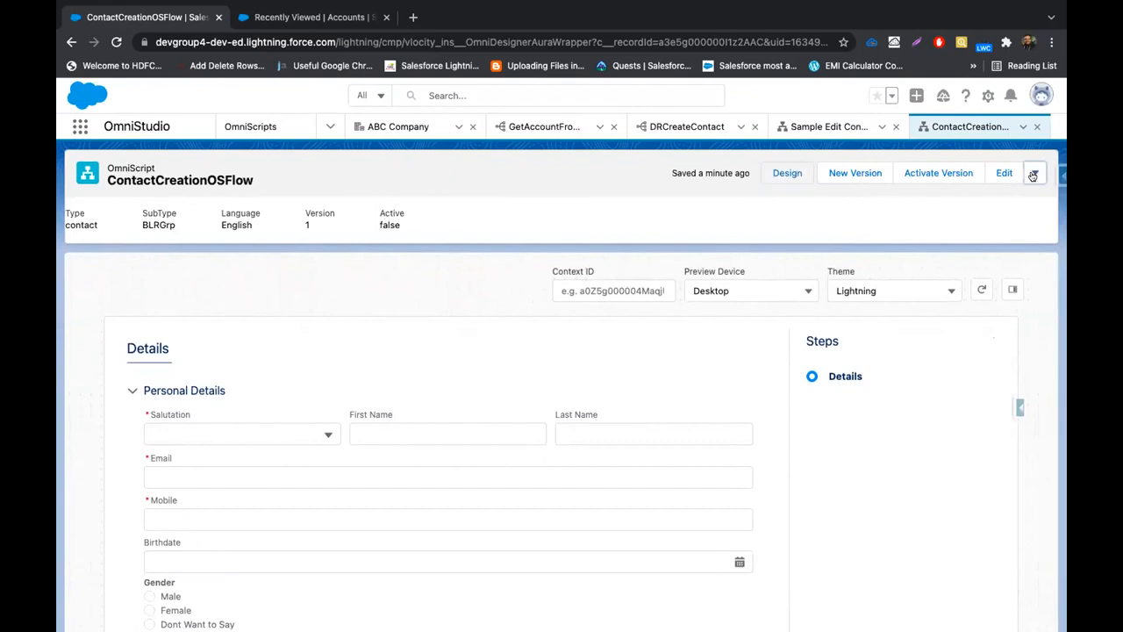
left_click(988, 247)
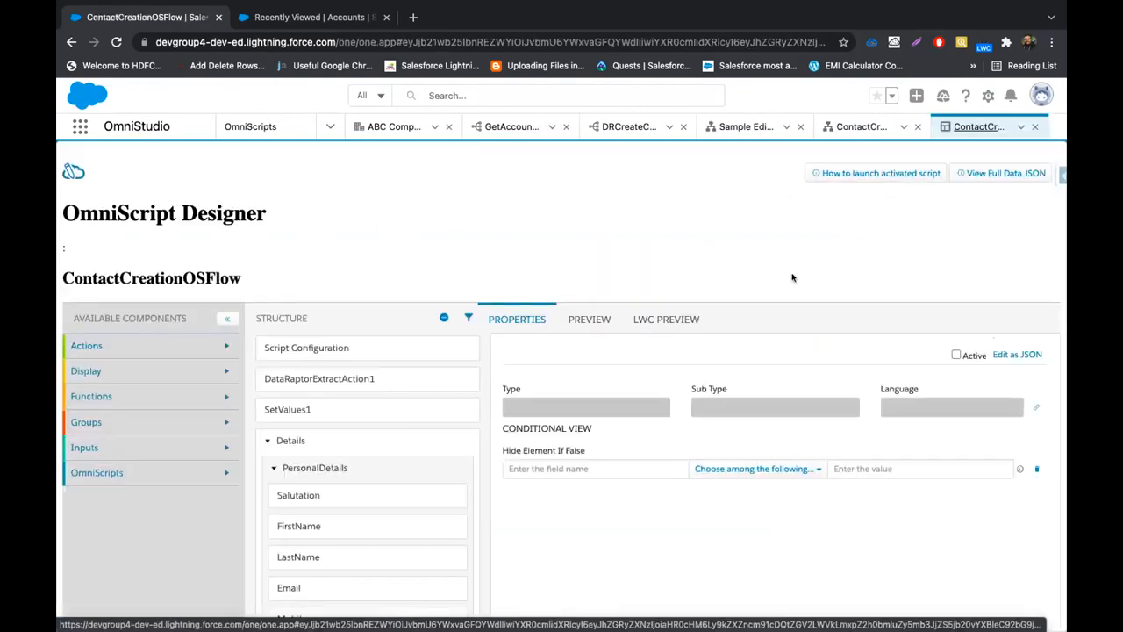
left_click(666, 318)
In the LWC preview's { Data } panel, add a new AccountId key/value pair
scroll(814, 334, "down", 2)
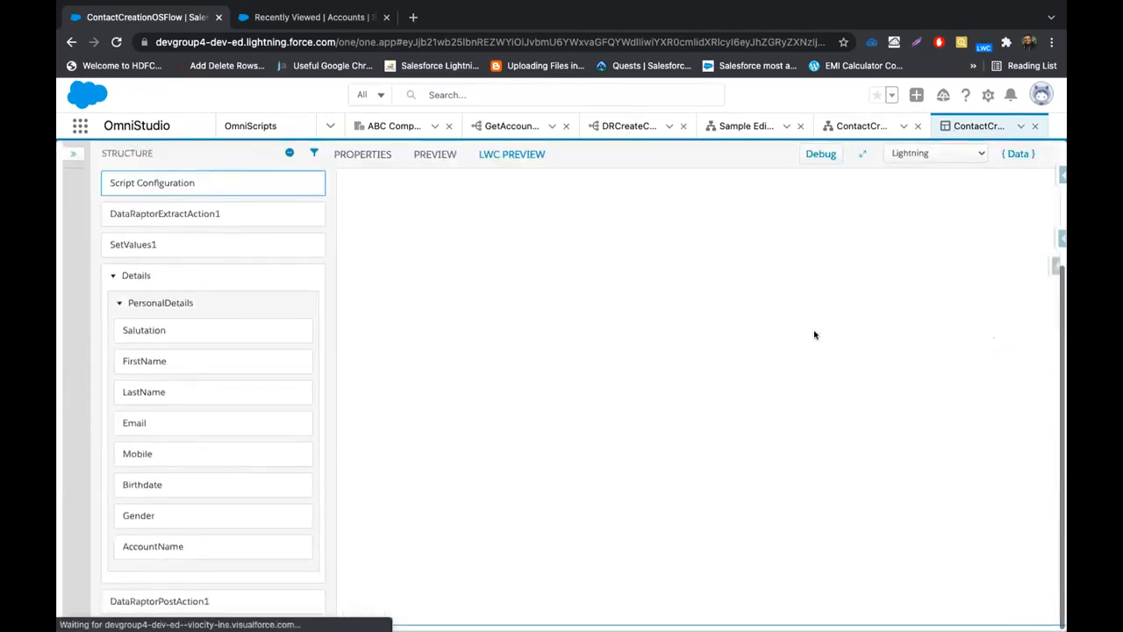
left_click(1018, 155)
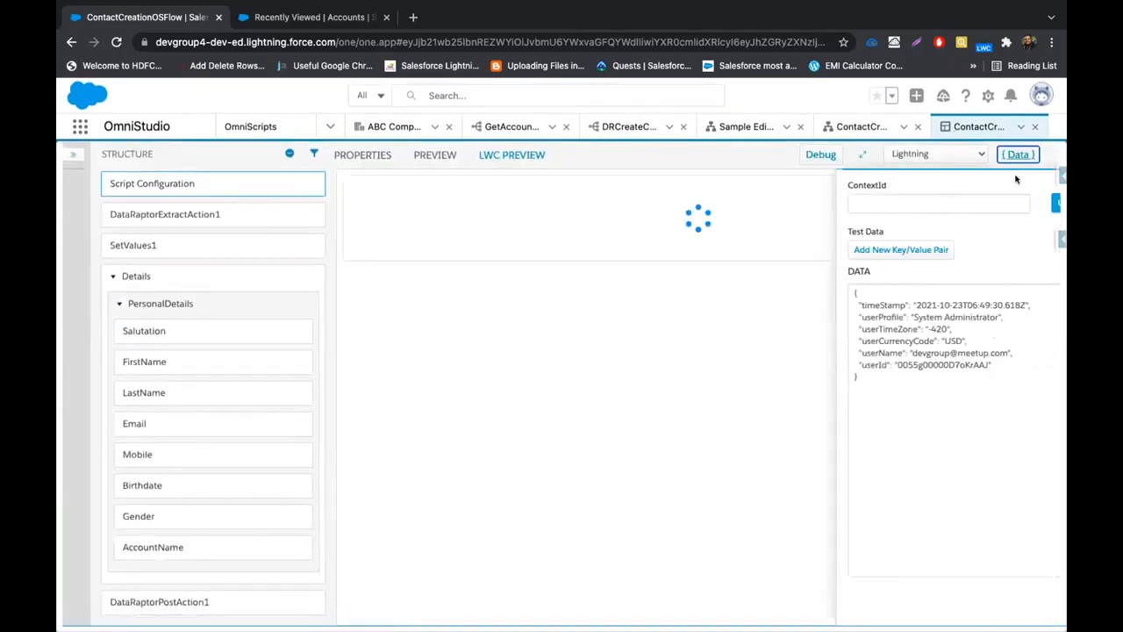
left_click(853, 249)
left_click(838, 266)
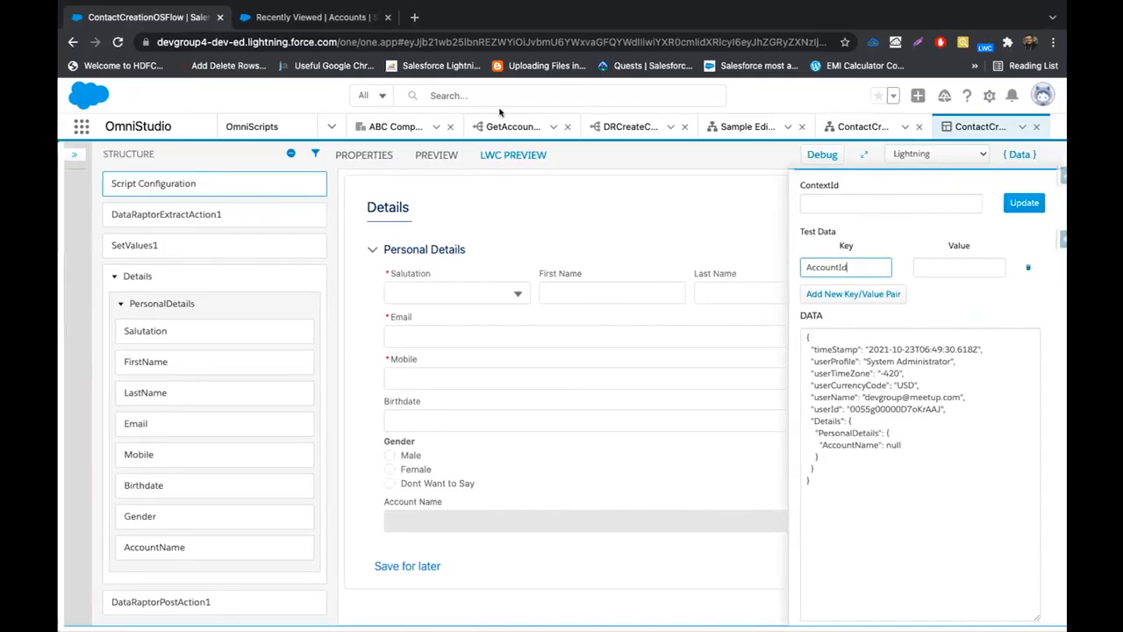
Copy ABC Company's ID from its record URL, paste it as AccountId's value, and update
key("ctrl+Left")
key("ctrl+Right")
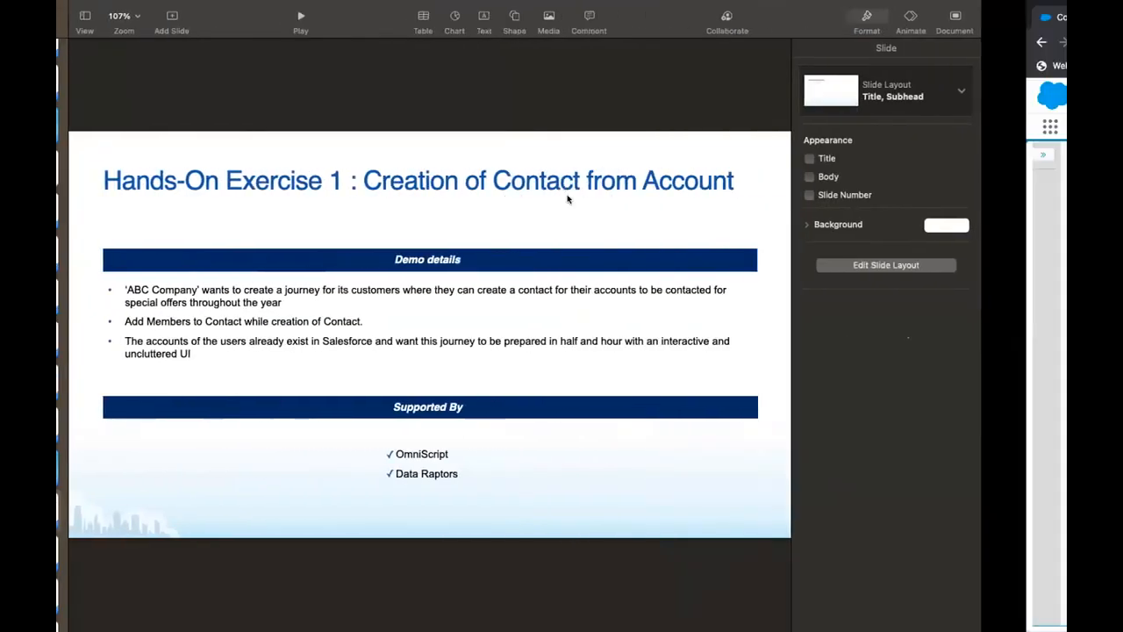
left_click(275, 20)
left_click(153, 253)
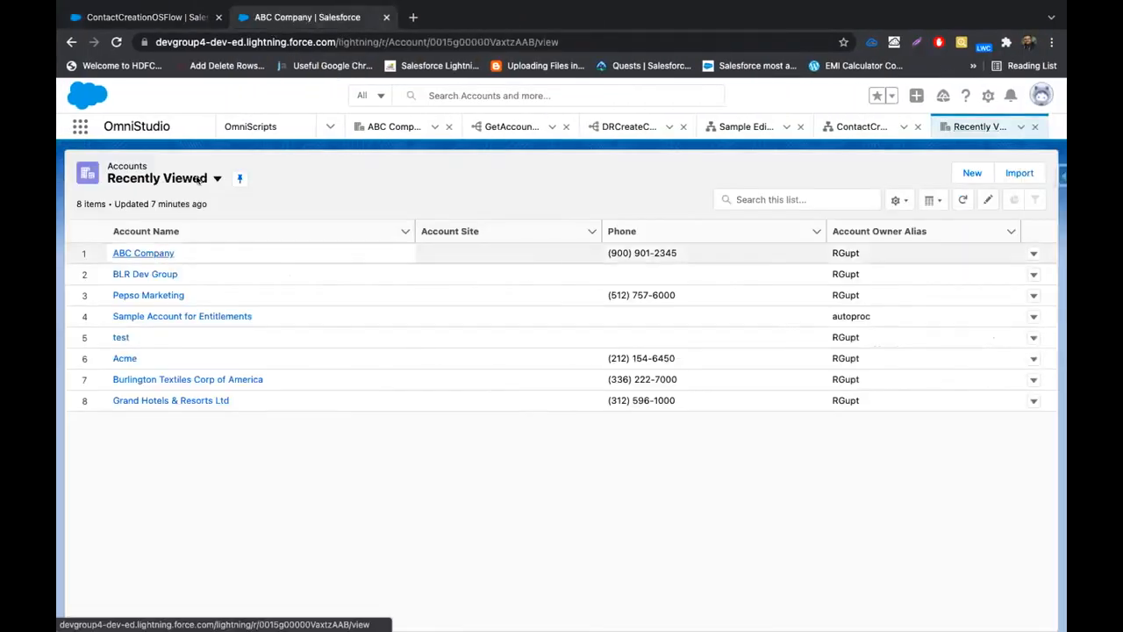
double_click(467, 42)
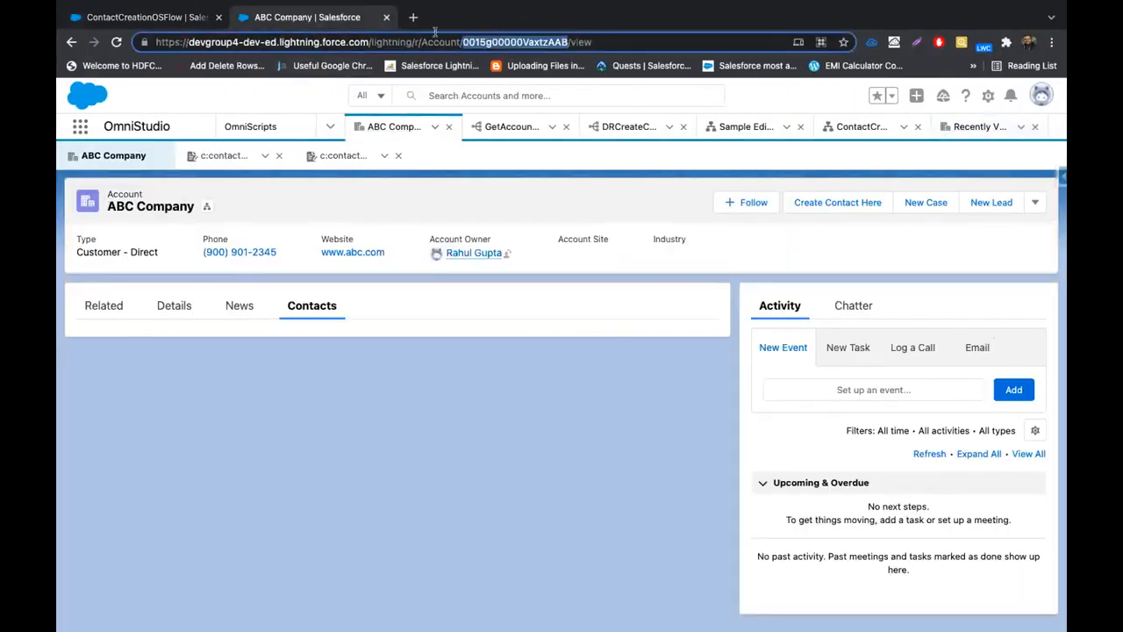
left_click(165, 18)
left_click(974, 267)
key("ctrl+v")
left_click(1022, 203)
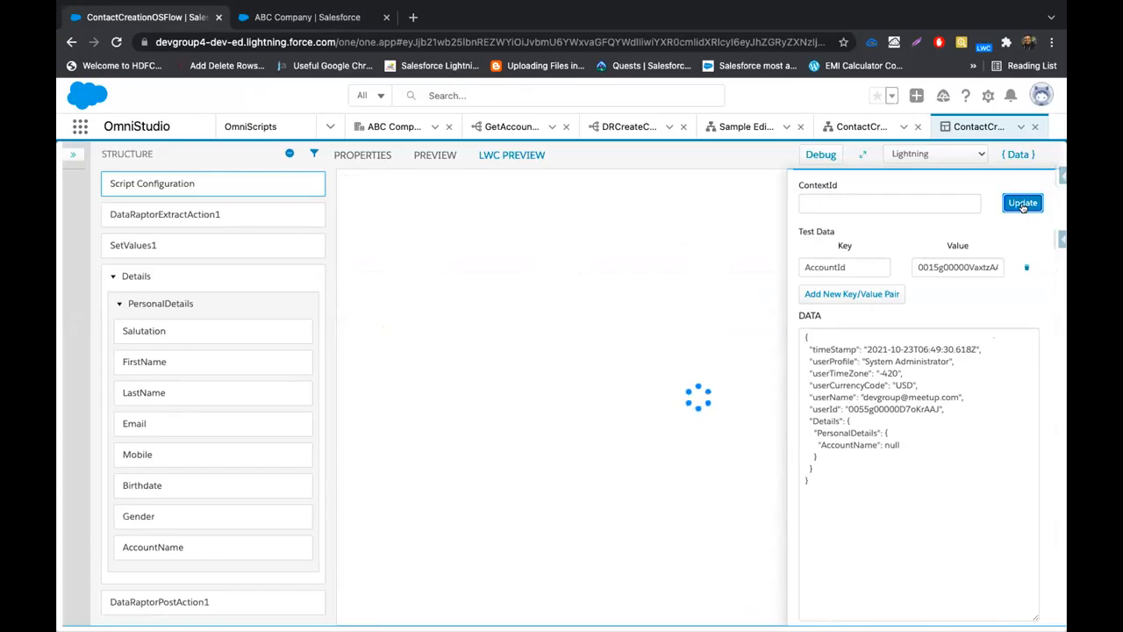
Choose the Mr. salutation and enter the contact's first name and e-mail address
left_click(475, 299)
left_click(453, 344)
left_click(557, 291)
type("rahul")
key("Tab")
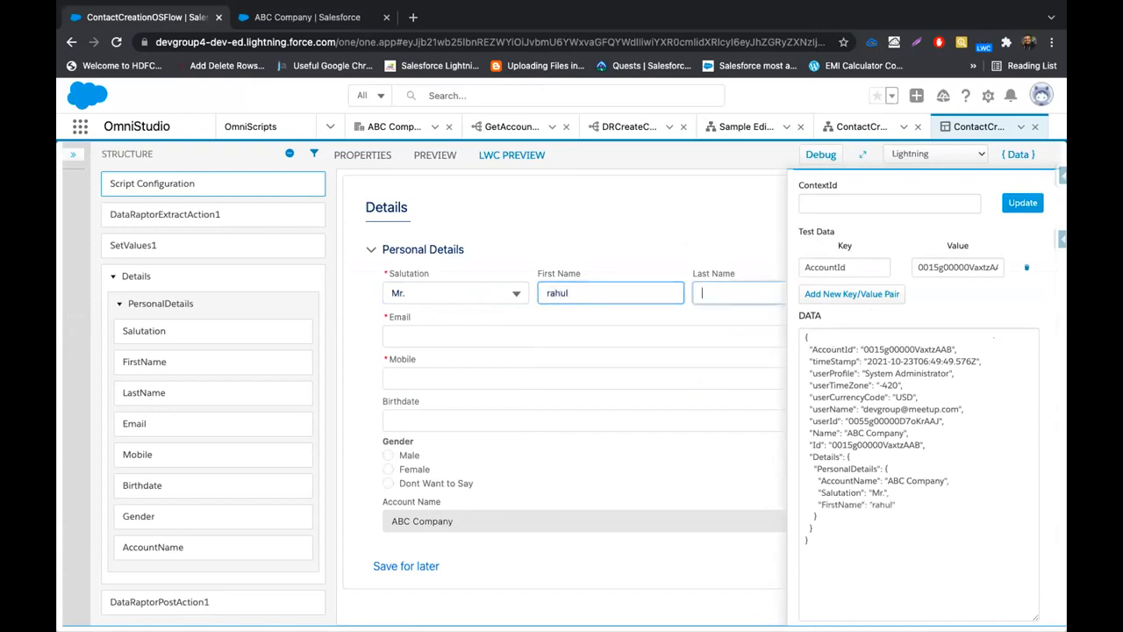
left_click(461, 327)
type("rahul@test.com")
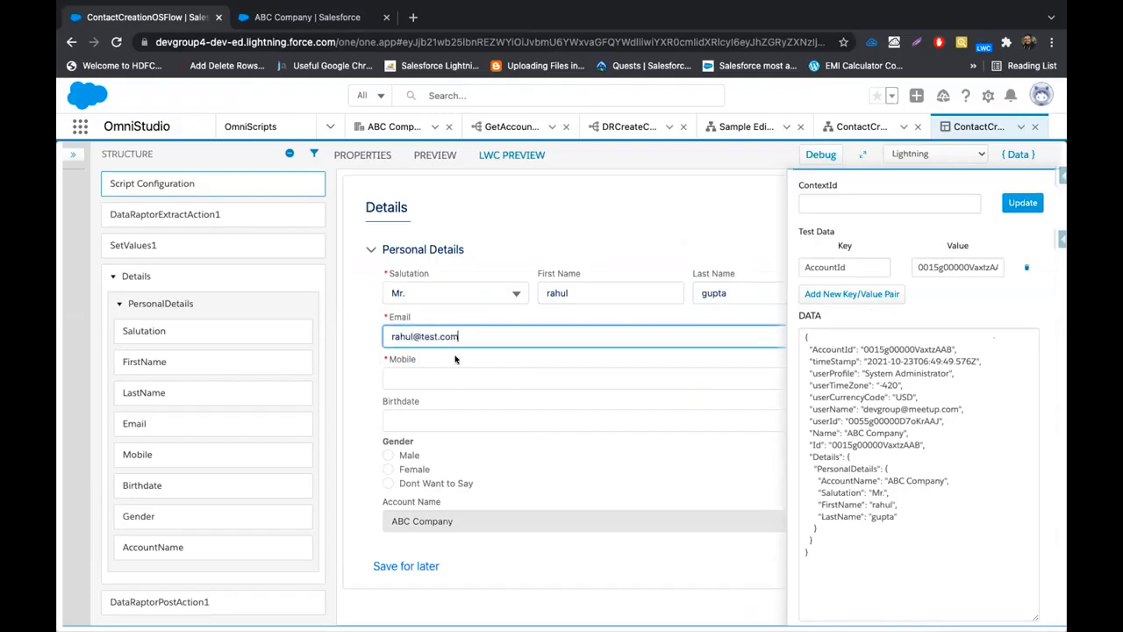
Enter the mobile number, birthdate 09-27-2021 and gender Male, hide the Data panel, and submit
left_click(397, 378)
type("11111111")
left_click(424, 417)
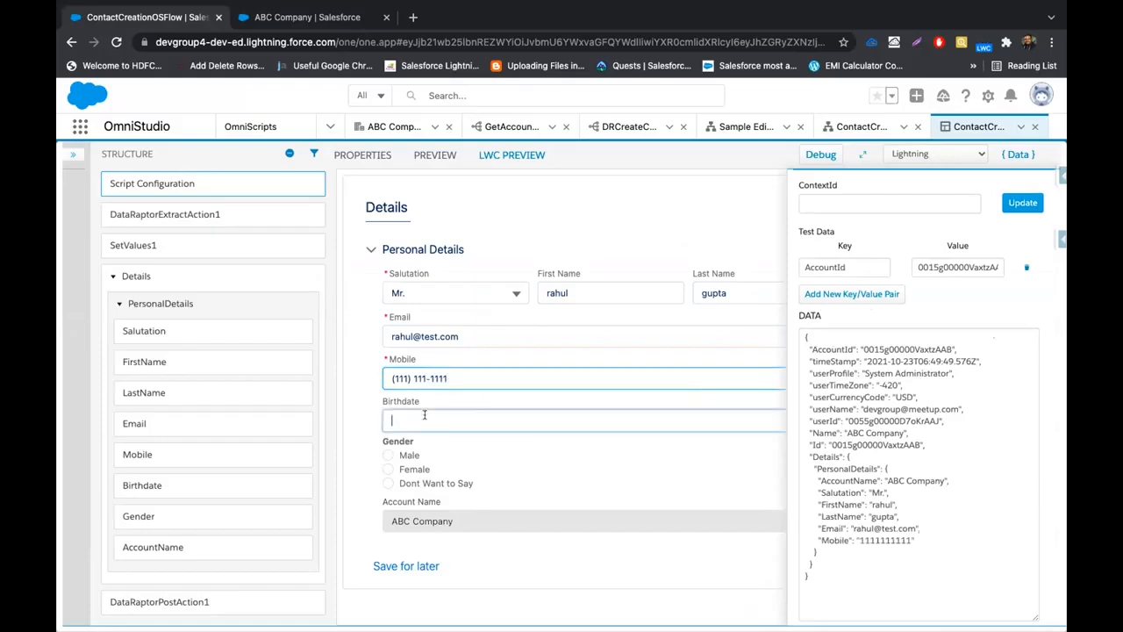
left_click(428, 493)
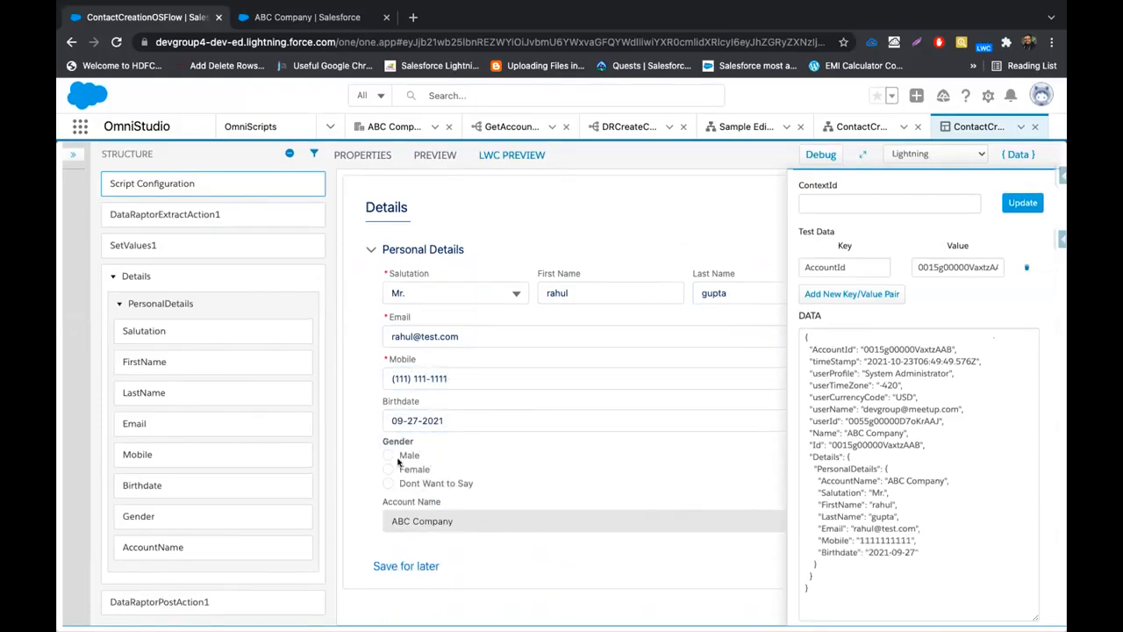
left_click(388, 454)
left_click(1009, 156)
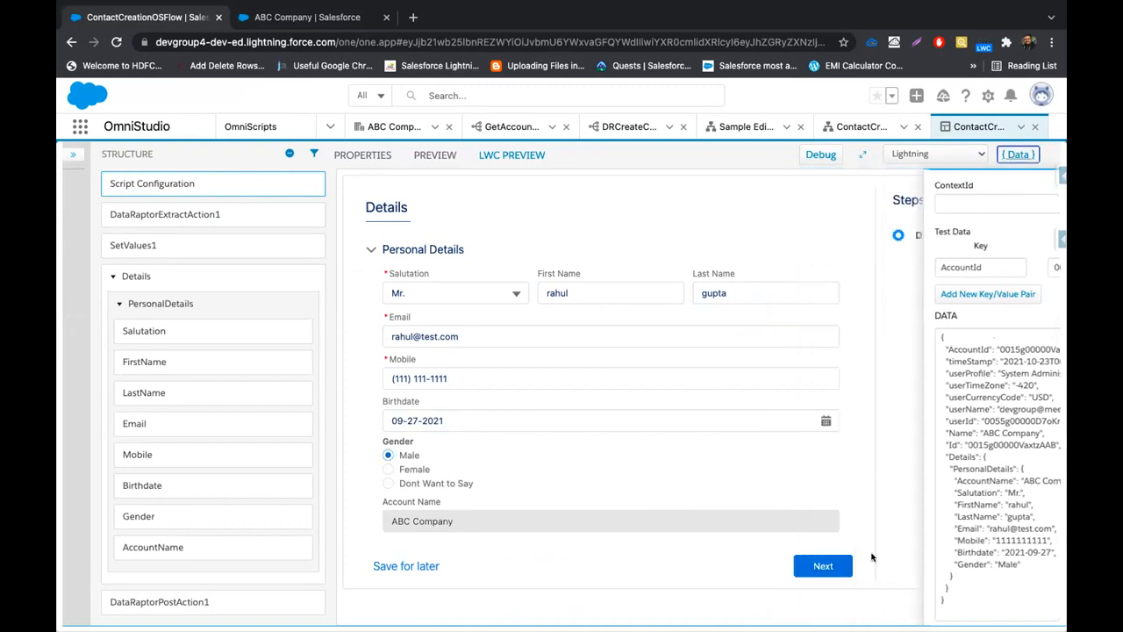
left_click(826, 566)
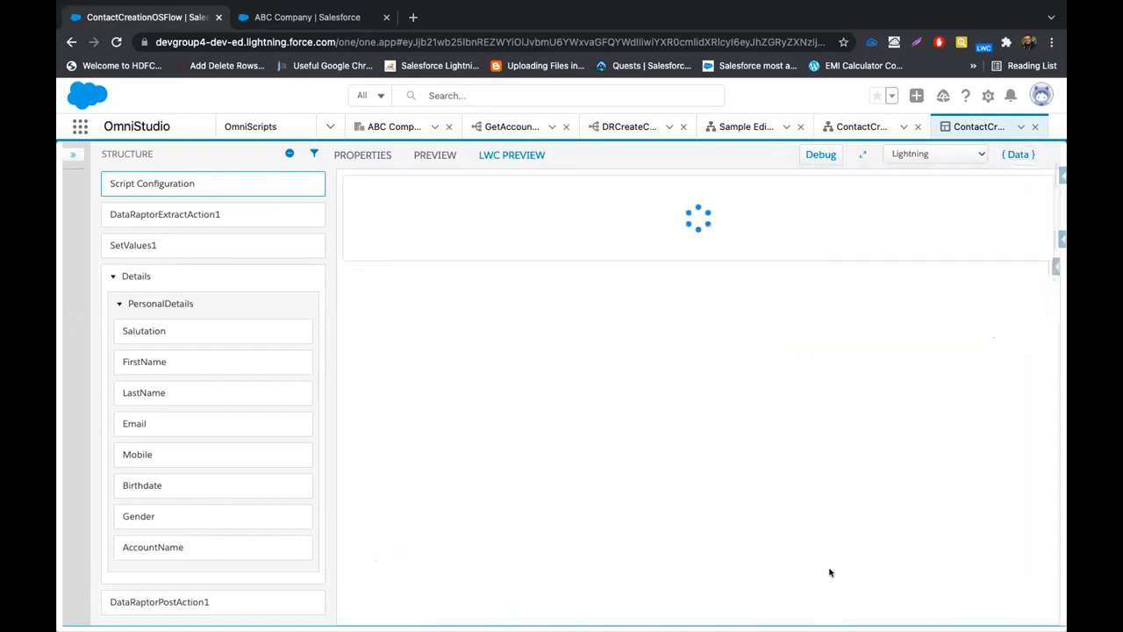
Copy the new DRId_Contact ID and paste it into the ABC Company tab's URL to load the contact
left_click(1019, 155)
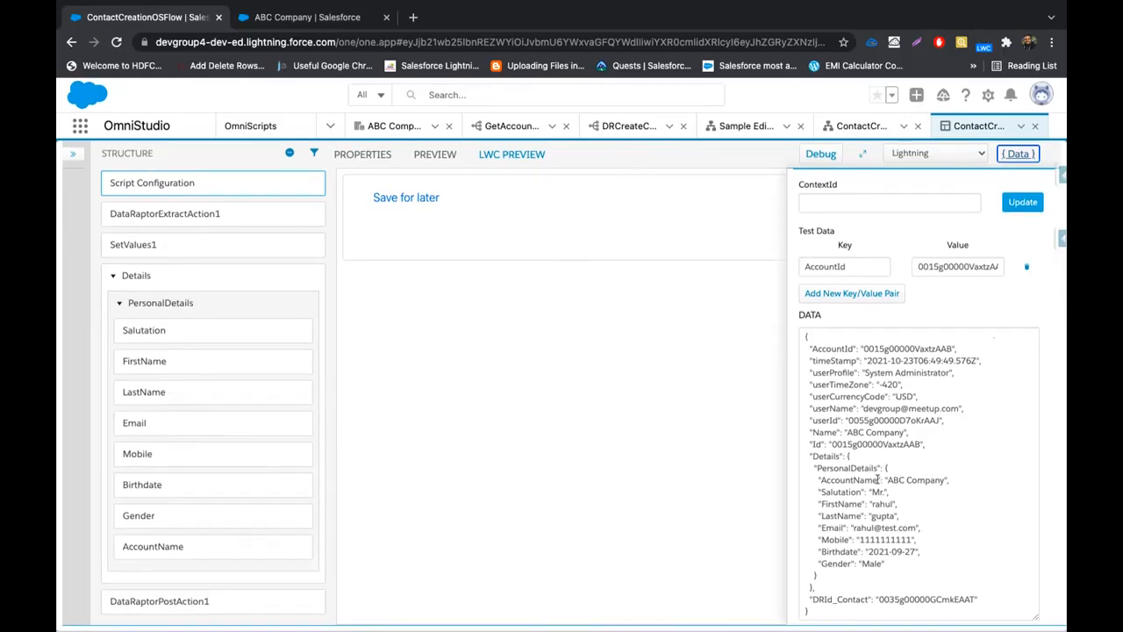
double_click(847, 600)
double_click(903, 598)
key("ctrl+c")
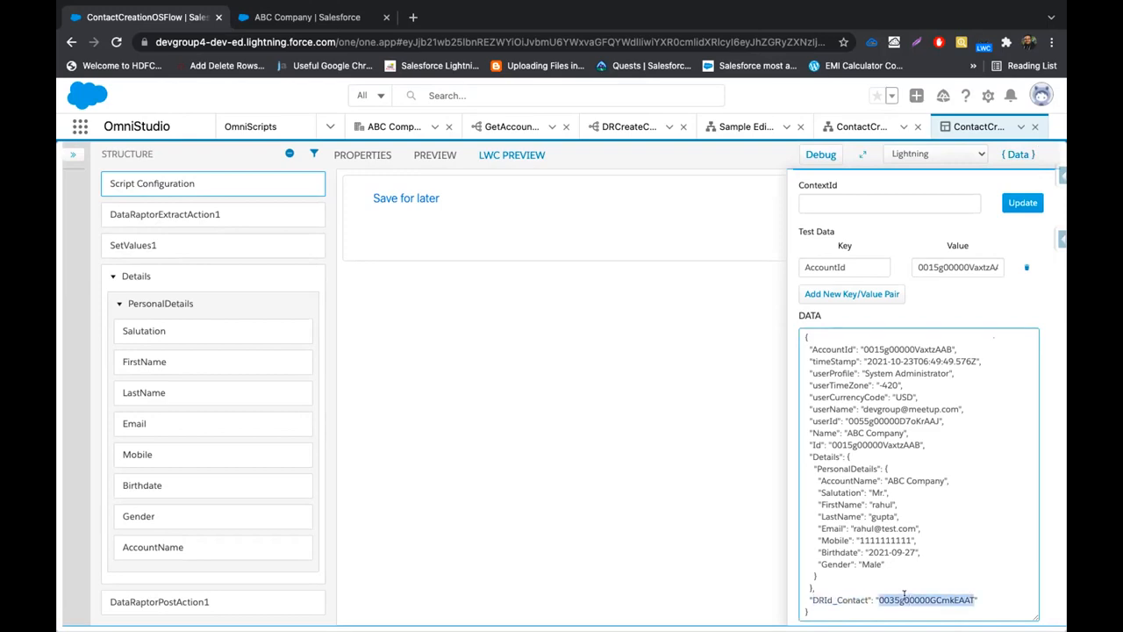
left_click(327, 16)
double_click(530, 41)
key("ctrl+v")
key("Return")
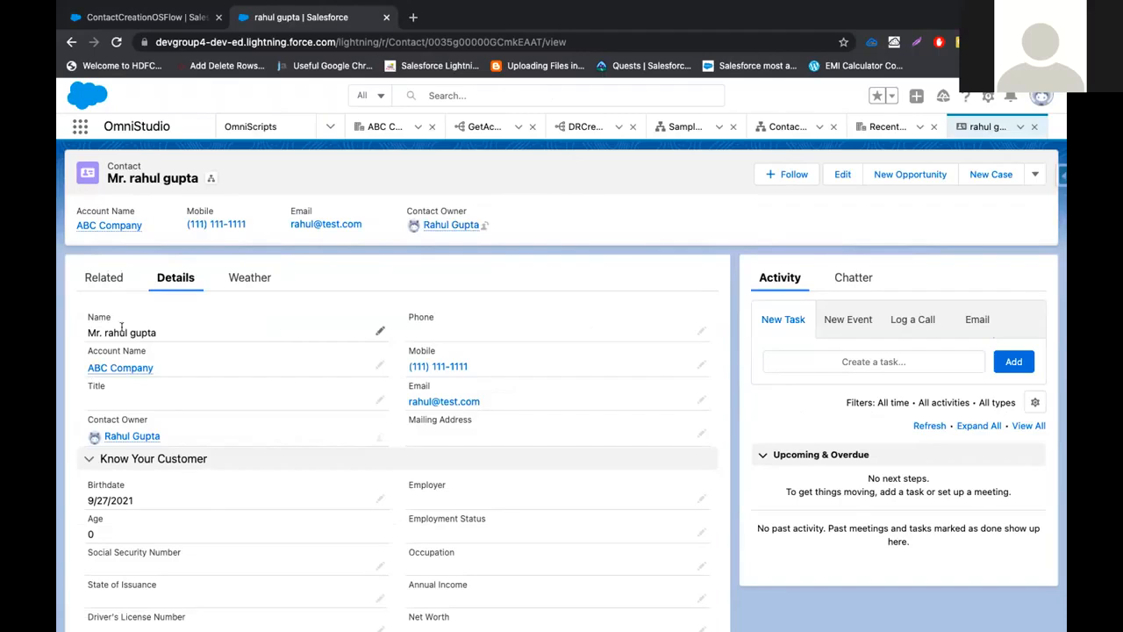
Review the new contact record linked to ABC Company, then flip to the Keynote slides and back
scroll(132, 336, "down", 1)
scroll(132, 336, "up", 1)
mouse_move(120, 366)
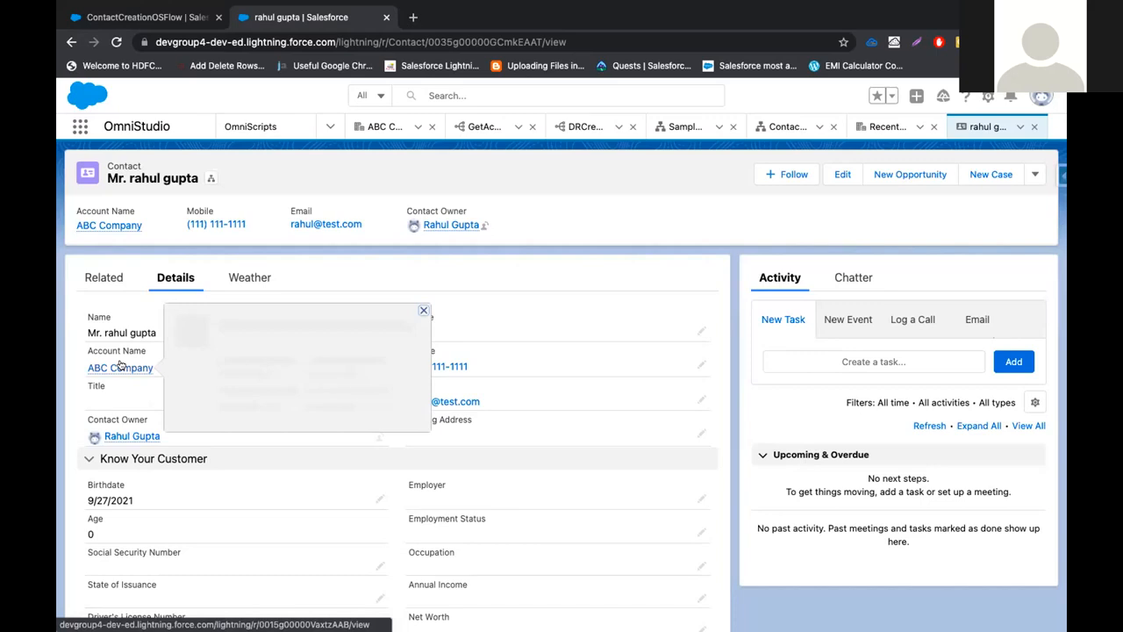
key("ctrl+Left")
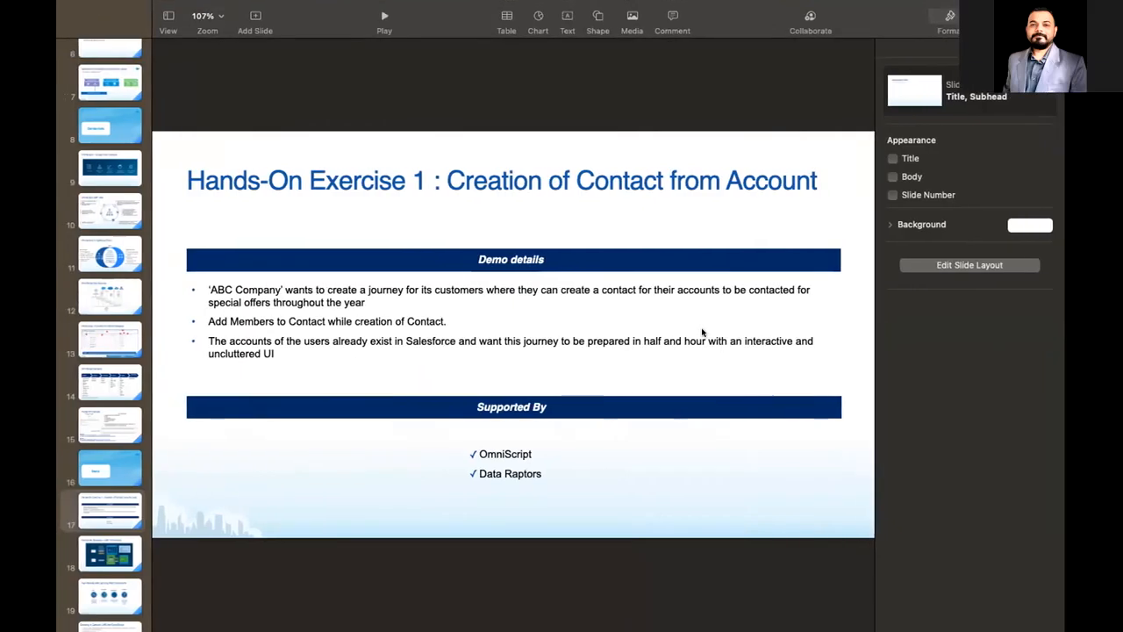
key("ctrl+Right")
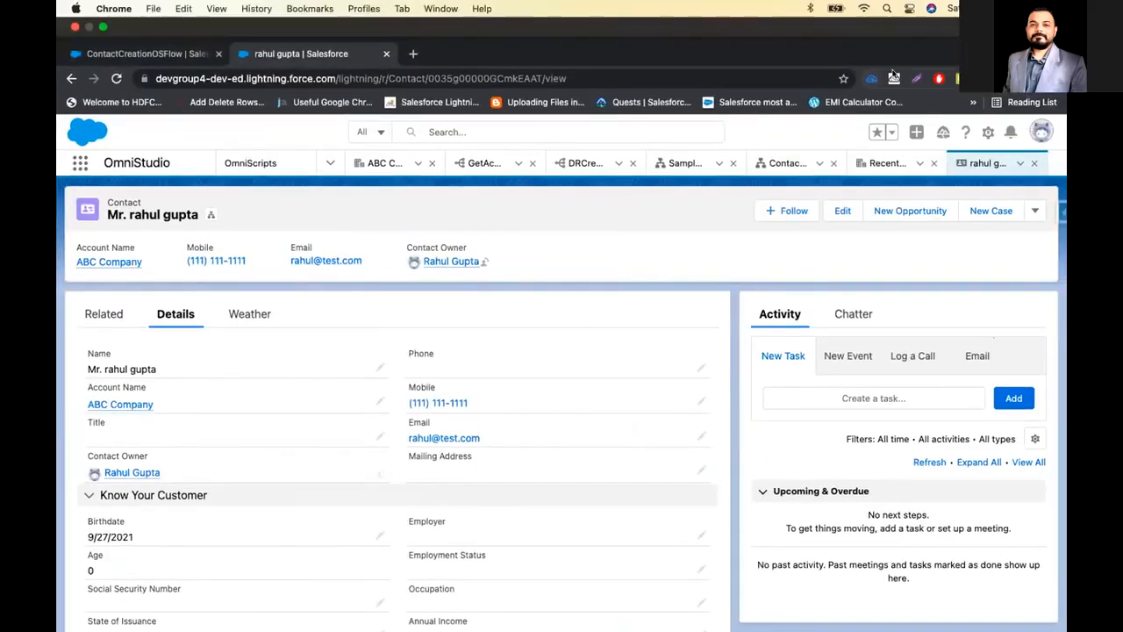
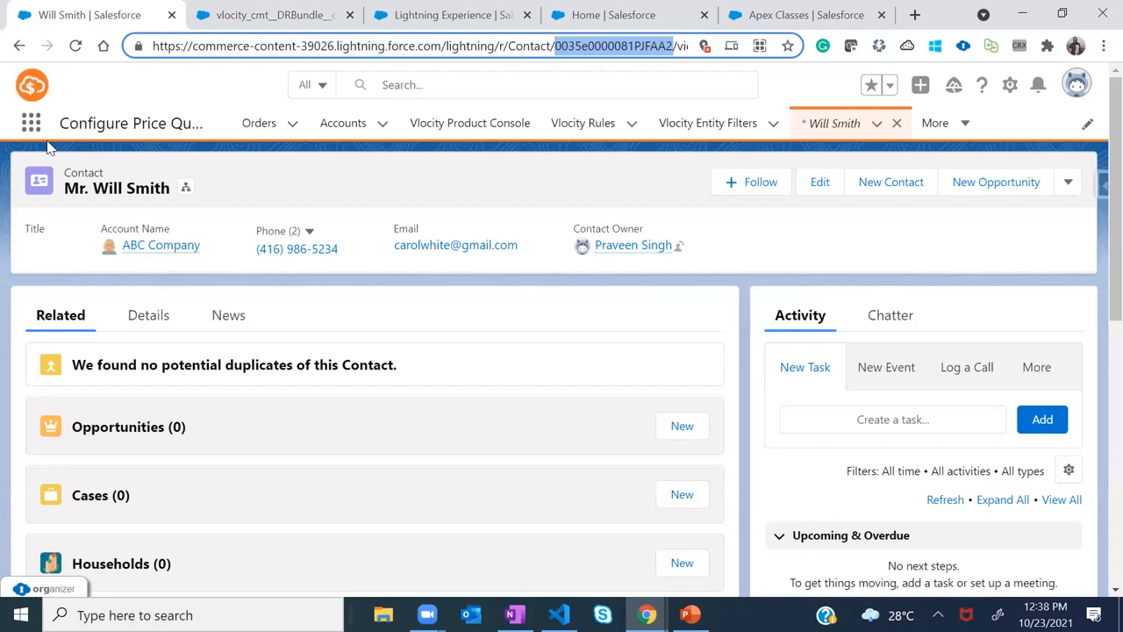
Switch to the vlocity_cmt__DRBundle tab showing the sampleGetContactDetails DataRaptor
key("alt+Tab")
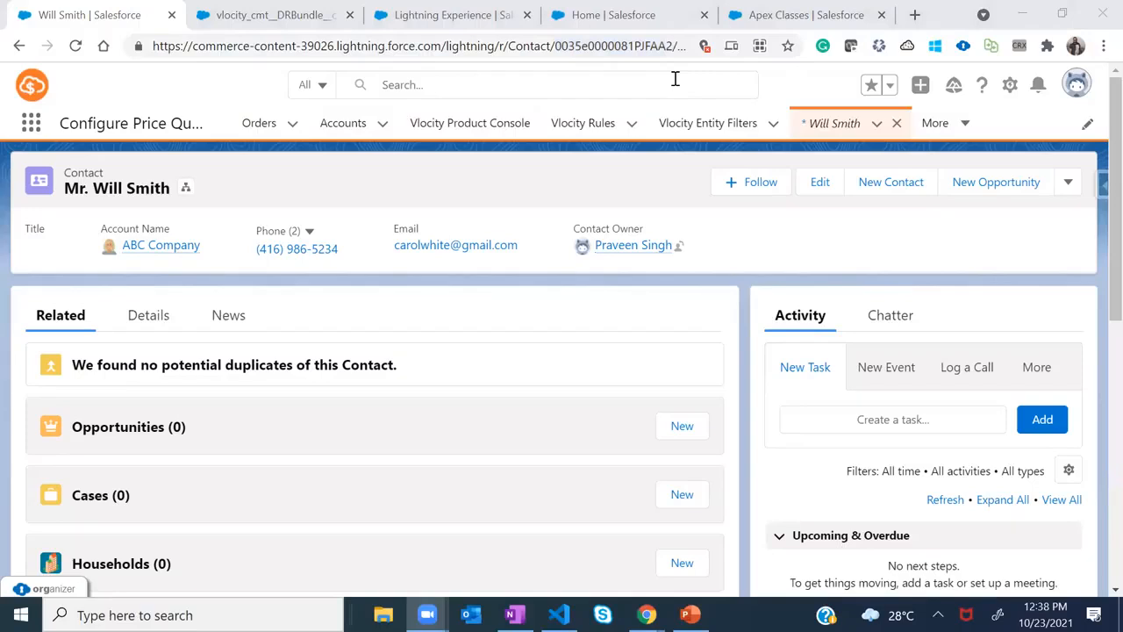
left_click(295, 17)
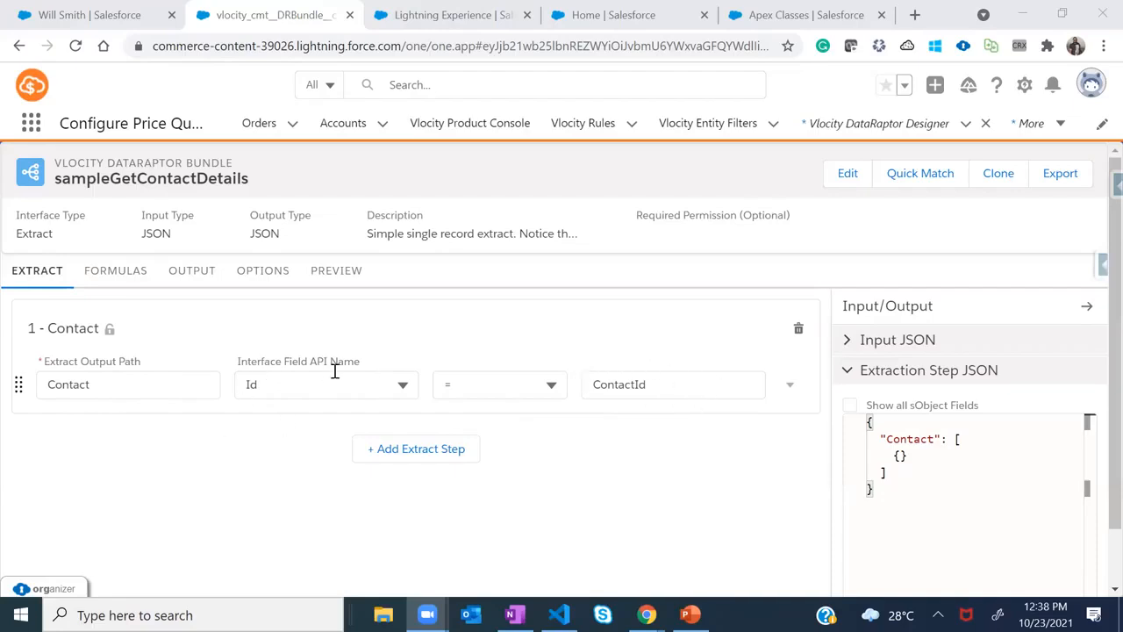
Adjust the ContactId filter value on the Contact extract step
left_click(650, 386)
type("1")
left_click(635, 423)
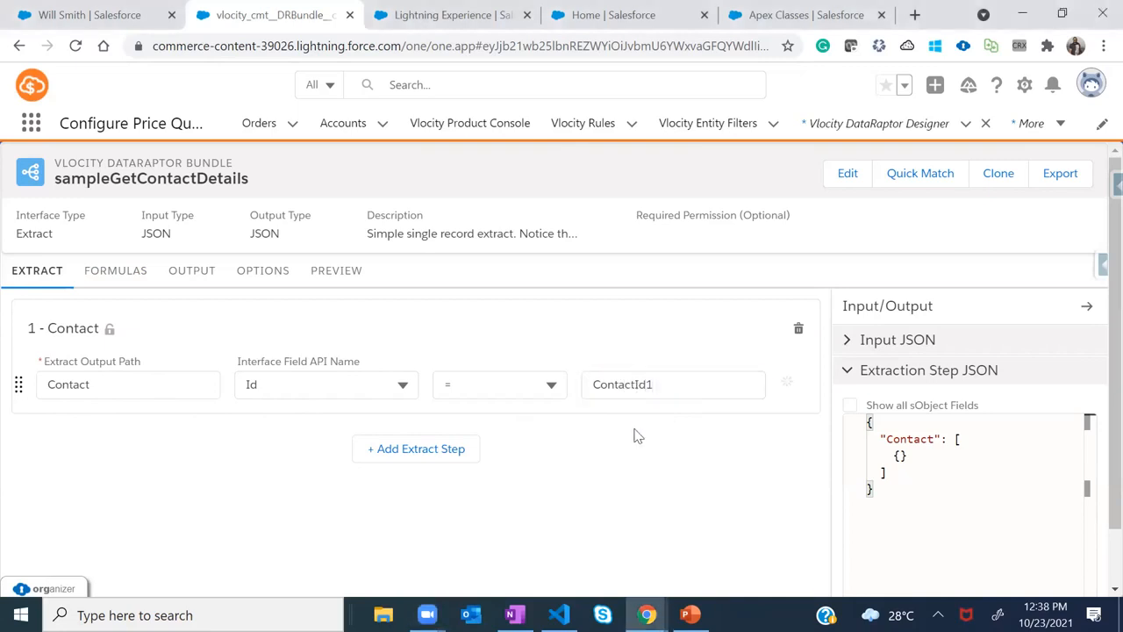
left_click(669, 386)
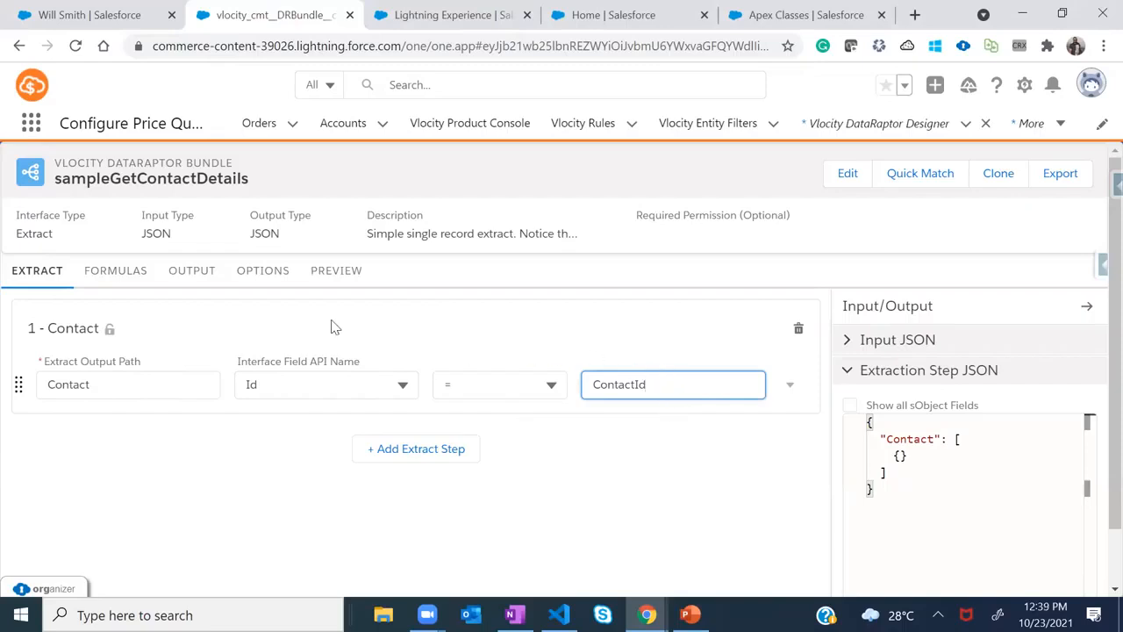
Review the bundle's formulas and output mappings for Account Name, Contact Email, Id, Name, Phone
left_click(132, 275)
left_click(198, 278)
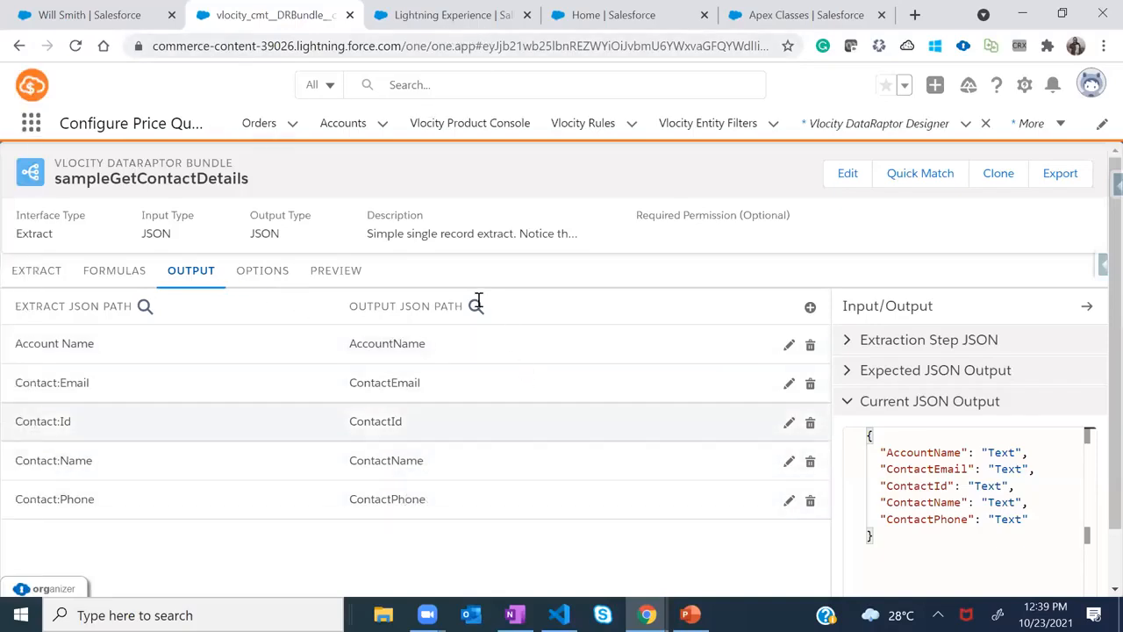
left_click(463, 16)
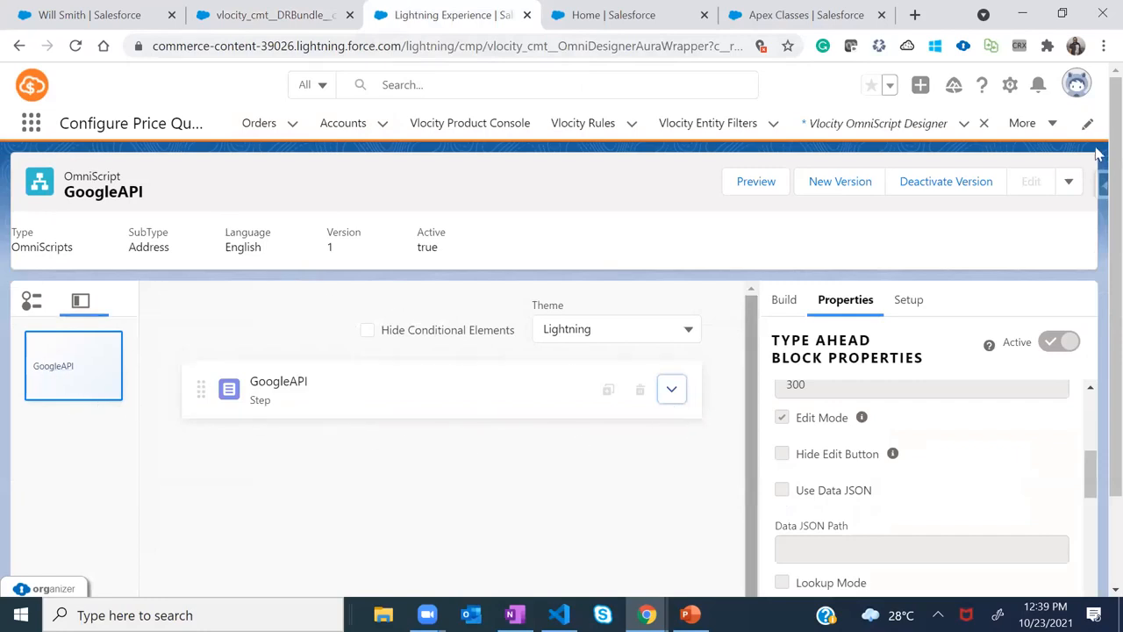
Expand GoogleAPI and scroll through Address Search's Google Maps Autocomplete transformations
scroll(800, 303, "down", 2)
left_click(673, 281)
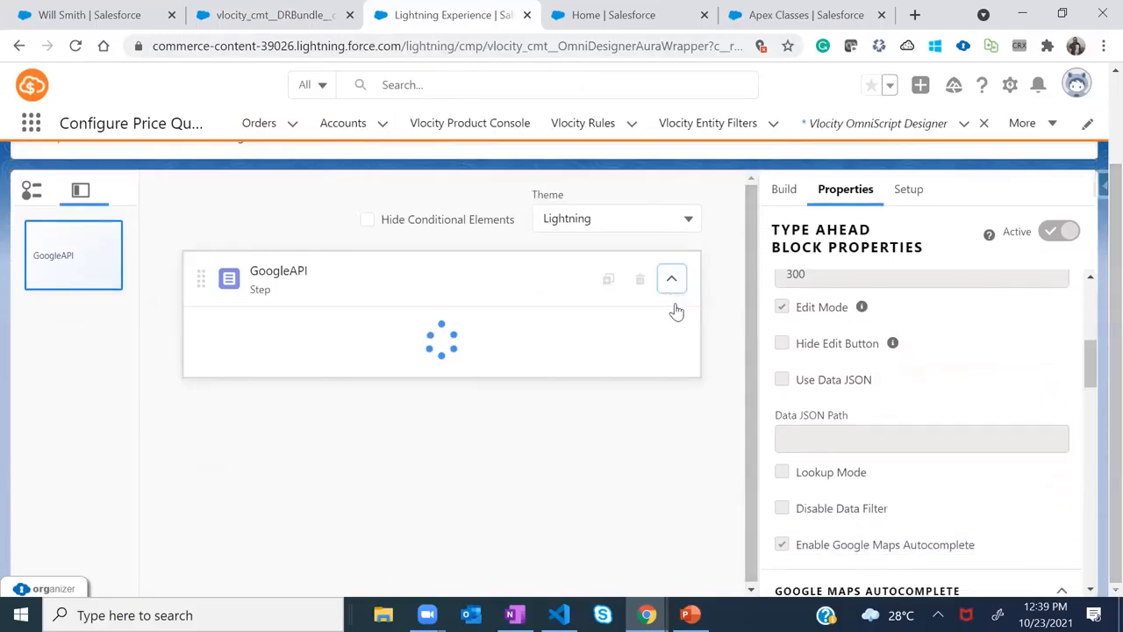
left_click_drag(765, 276, 682, 306)
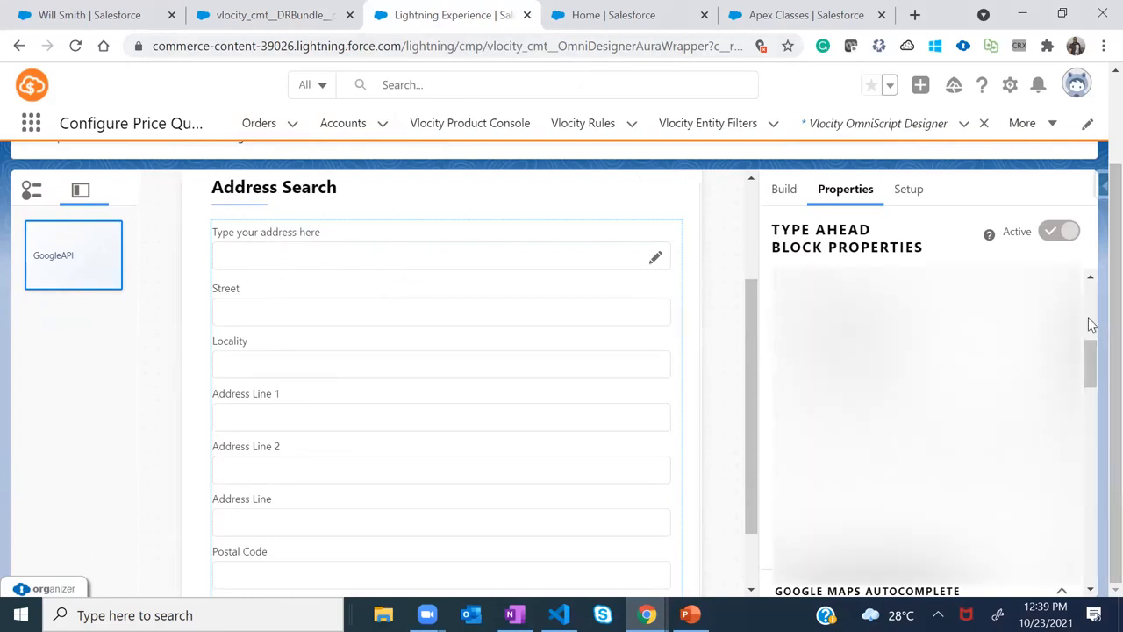
left_click_drag(1091, 349, 1094, 393)
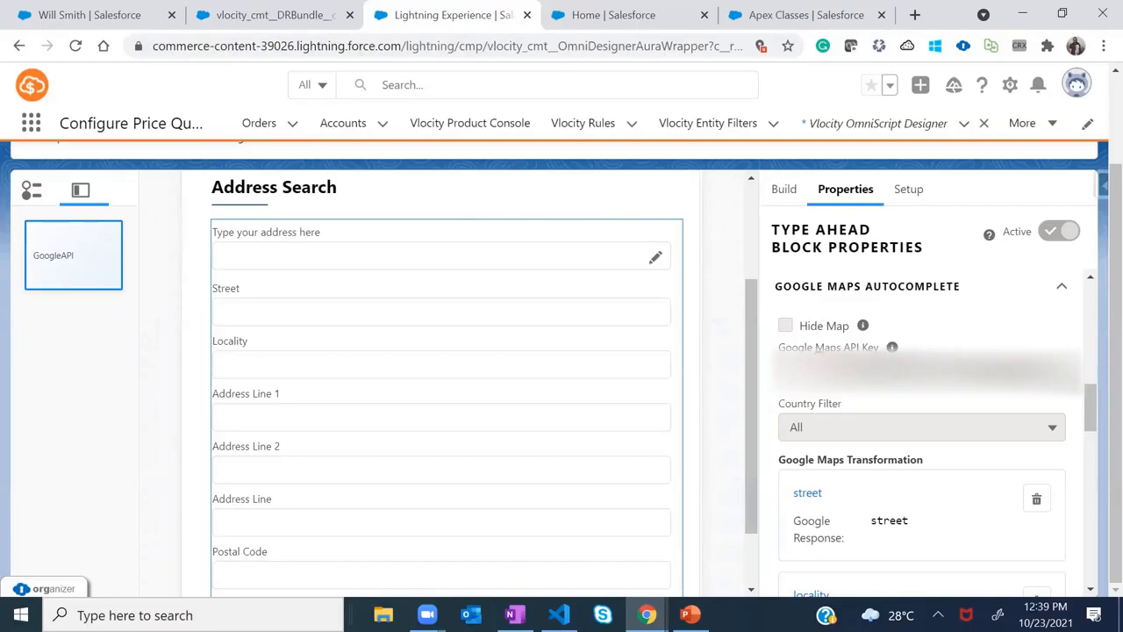
left_click_drag(1092, 412, 1090, 451)
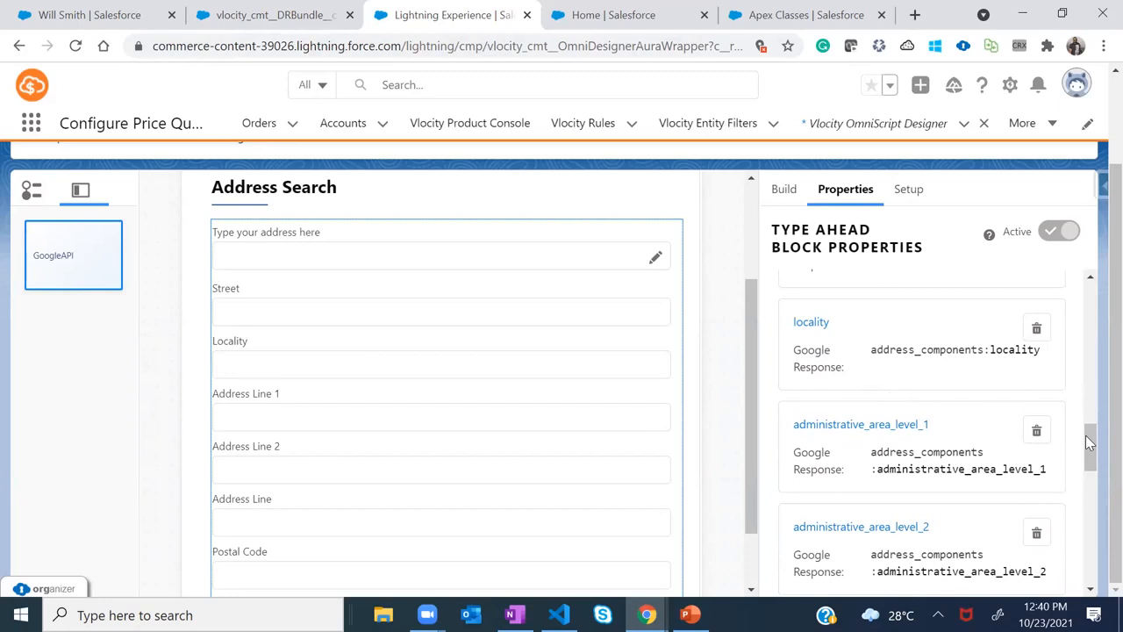
left_click_drag(1090, 443, 1097, 265)
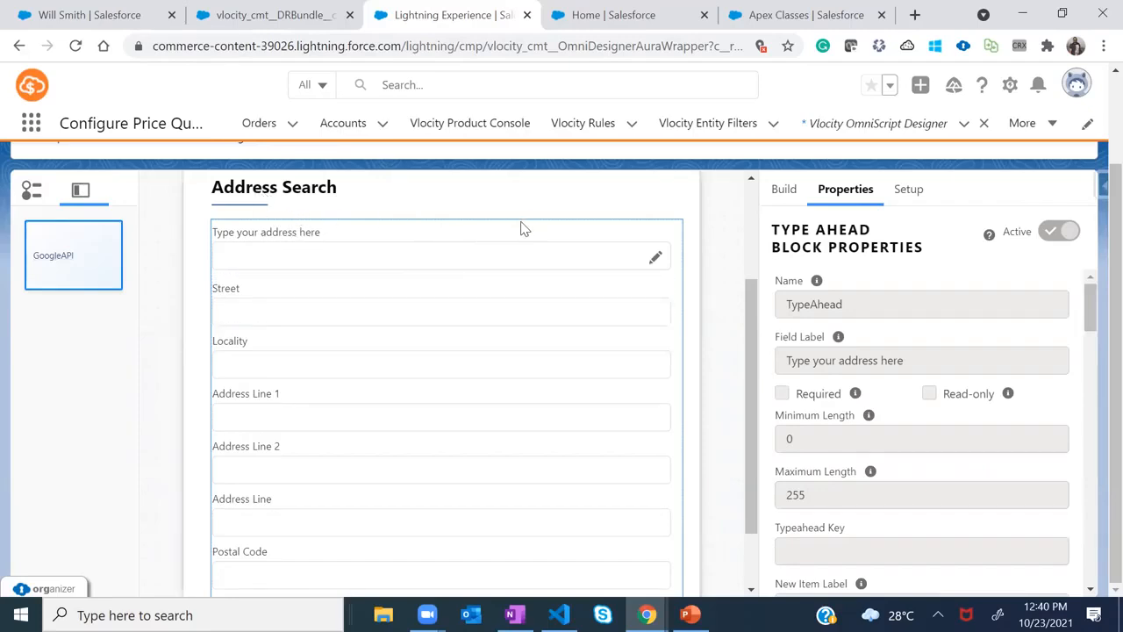
left_click_drag(748, 306, 742, 140)
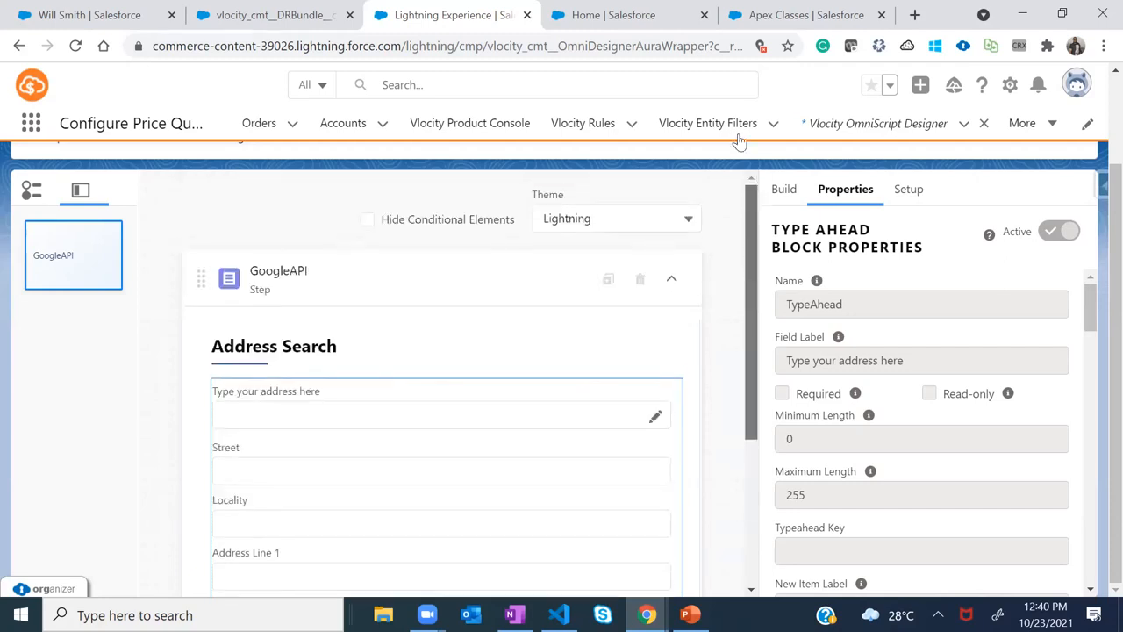
left_click(614, 15)
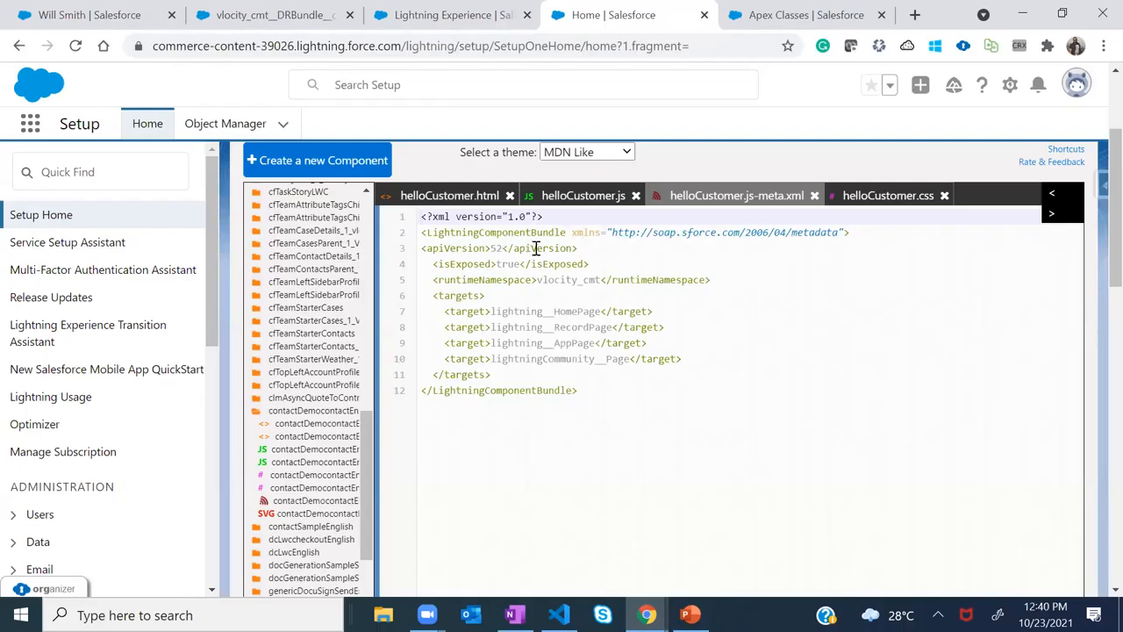
Review helloCustomer's meta.xml exposure settings and JS class, then the CPQSubmitFlowImplementation_SFI Apex class
left_click_drag(611, 259, 441, 264)
left_click_drag(711, 280, 430, 263)
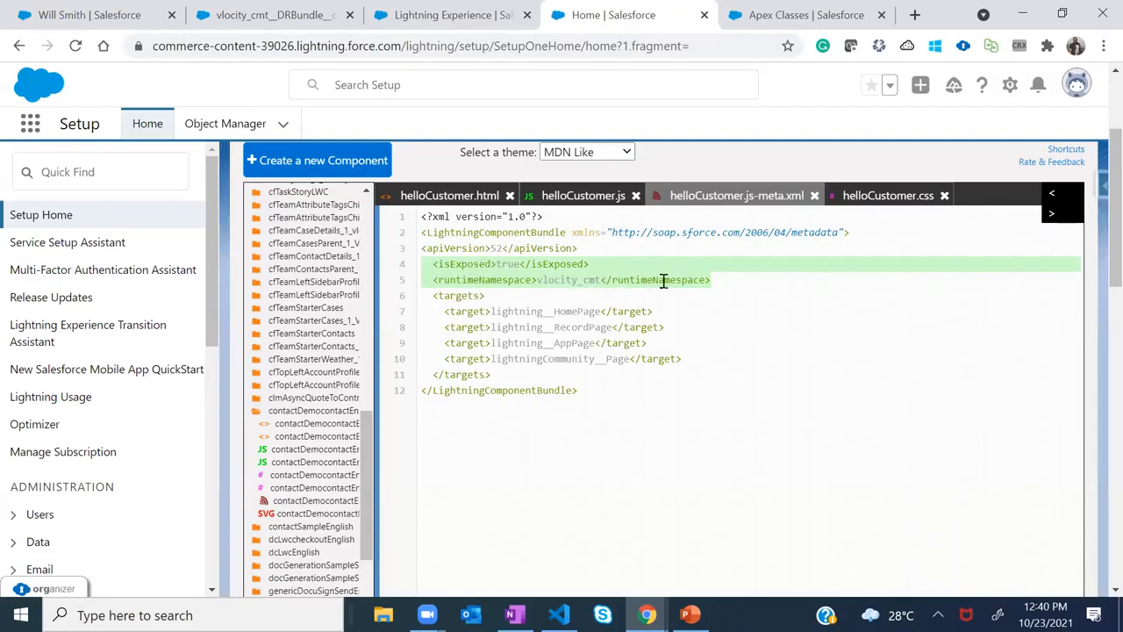
left_click(586, 199)
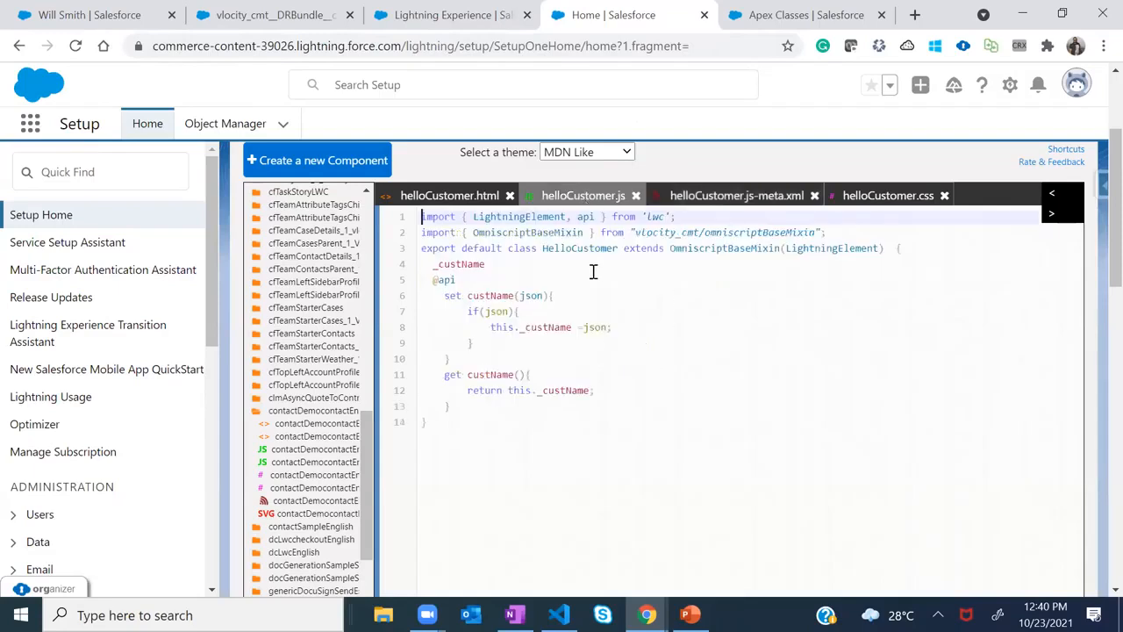
double_click(714, 248)
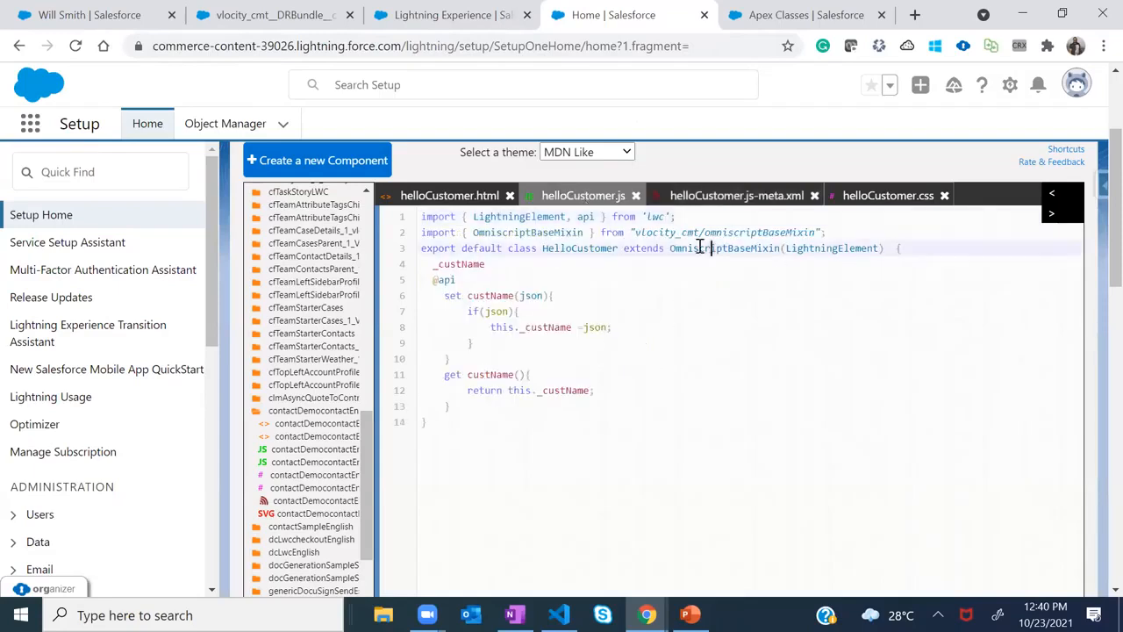
double_click(562, 248)
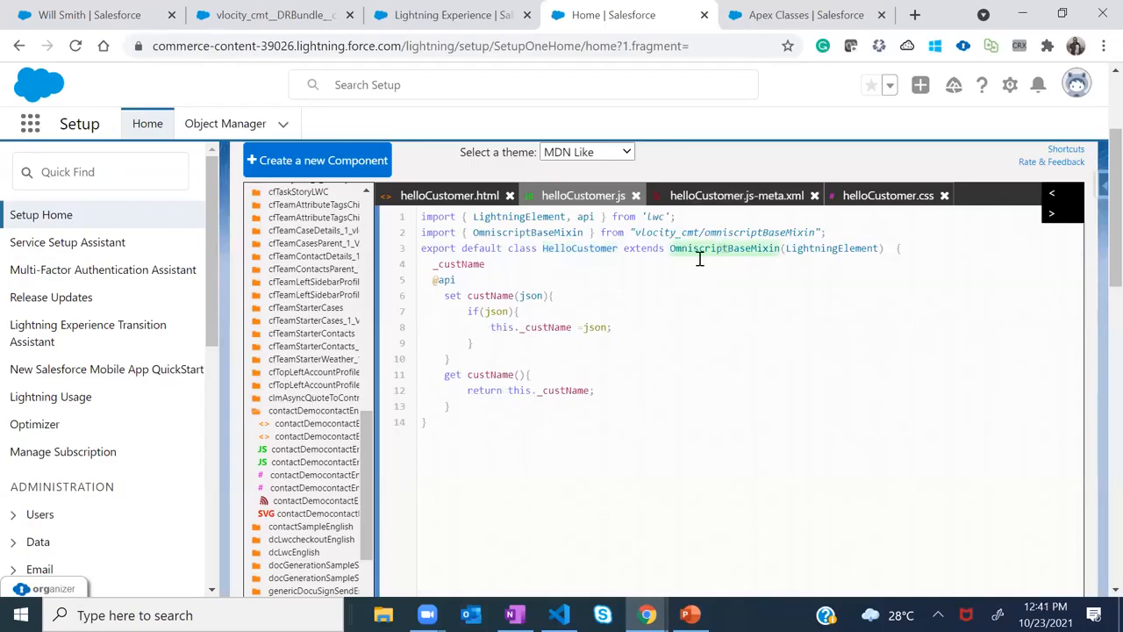
left_click(805, 21)
mouse_move(1093, 304)
left_mouse_down()
mouse_move(1096, 377)
mouse_move(1096, 303)
left_mouse_up()
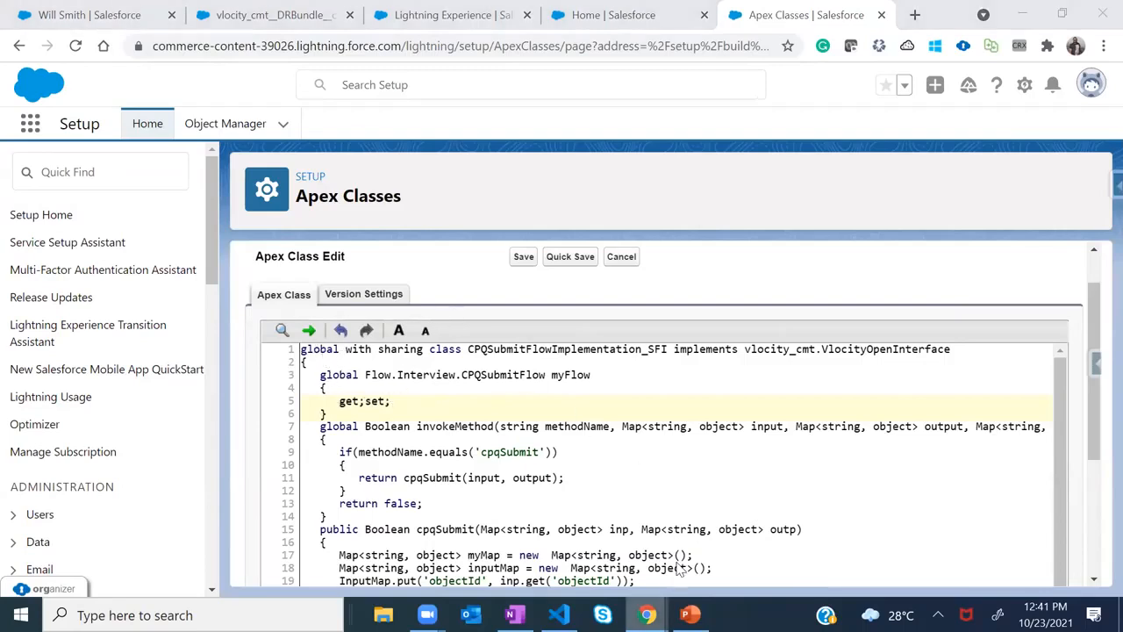
Fill in a new OmniScript named ContactSession3 with Type contact and SubType sample
mouse_move(649, 614)
left_click(700, 508)
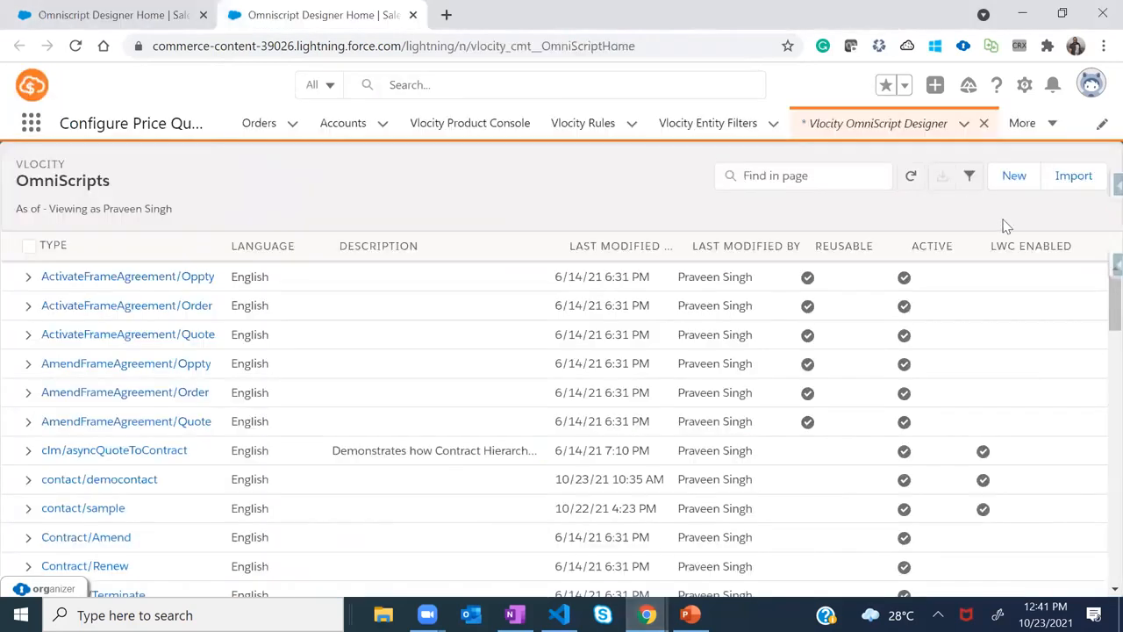
left_click(1014, 177)
left_click(362, 312)
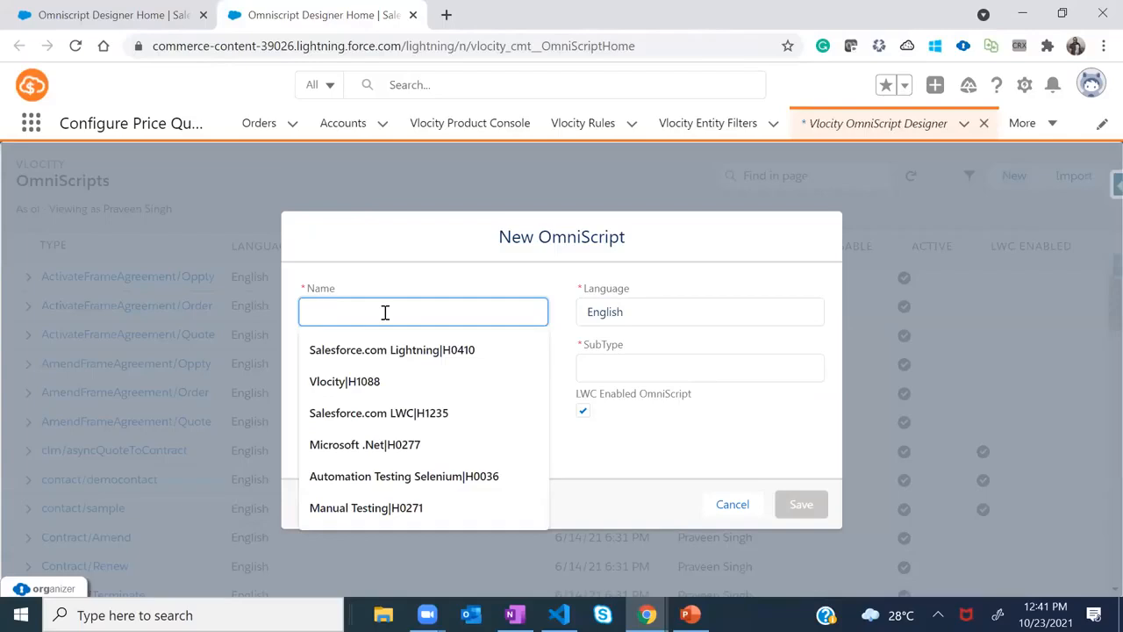
type("ContactSession")
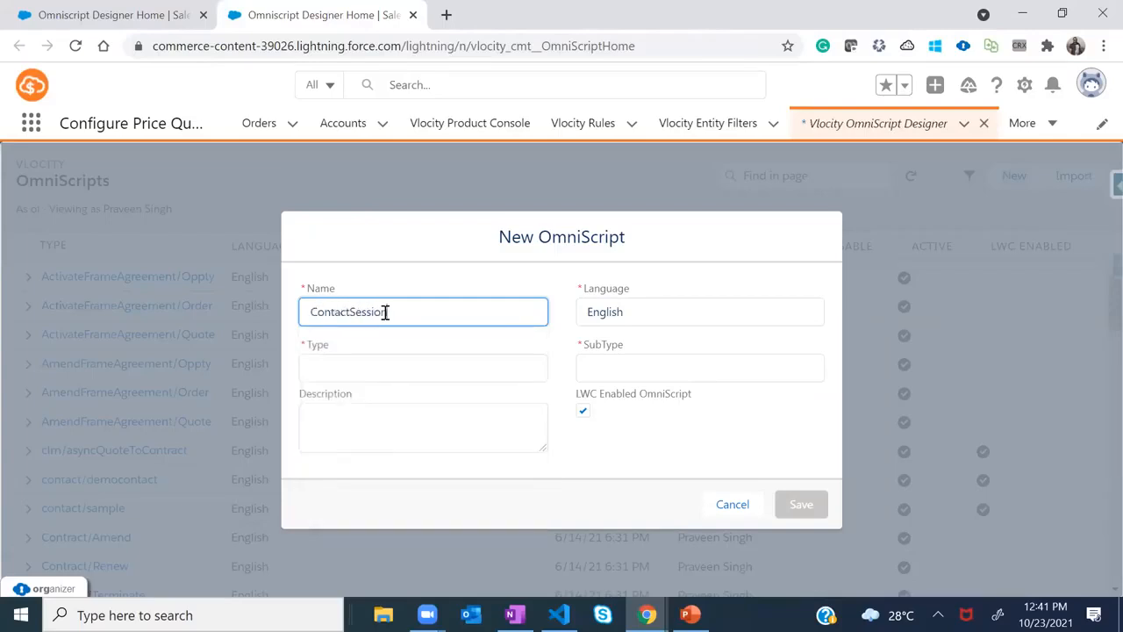
type("3")
left_click(353, 375)
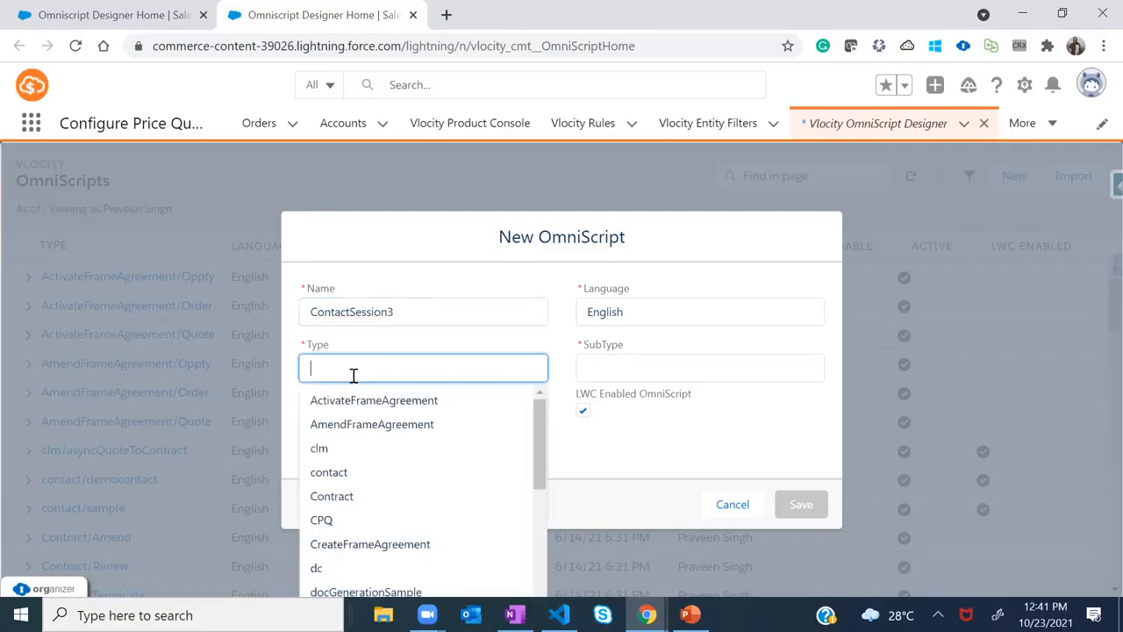
left_click(359, 472)
left_click(623, 368)
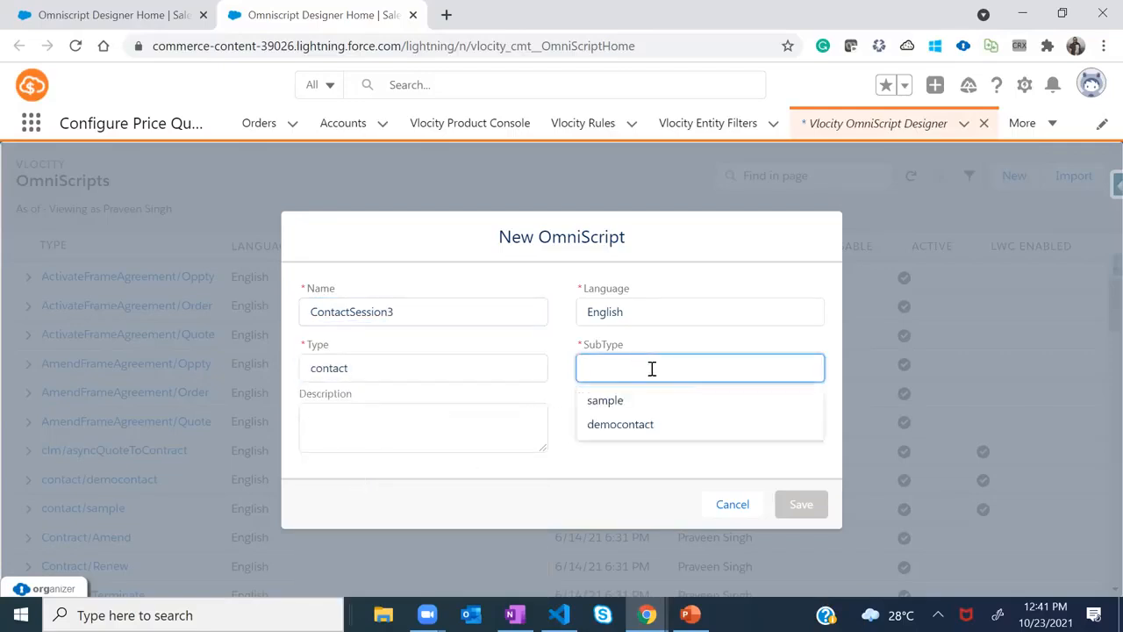
left_click(614, 401)
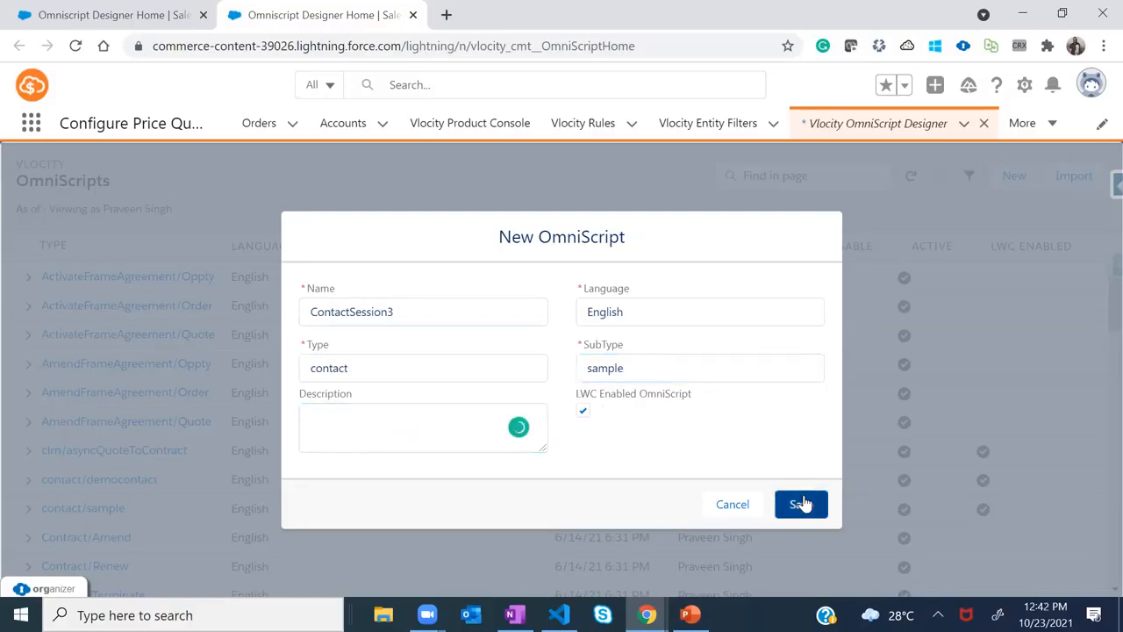
Save it, sort by Last Modified, and expand contact/sample to find version 3
left_click(802, 504)
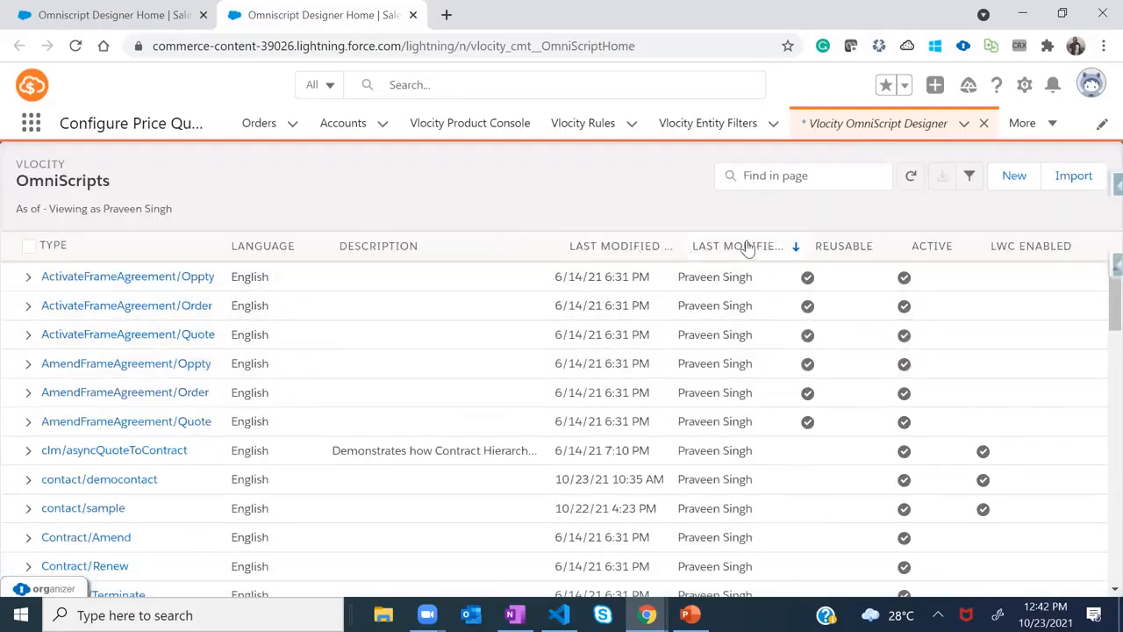
left_click(617, 247)
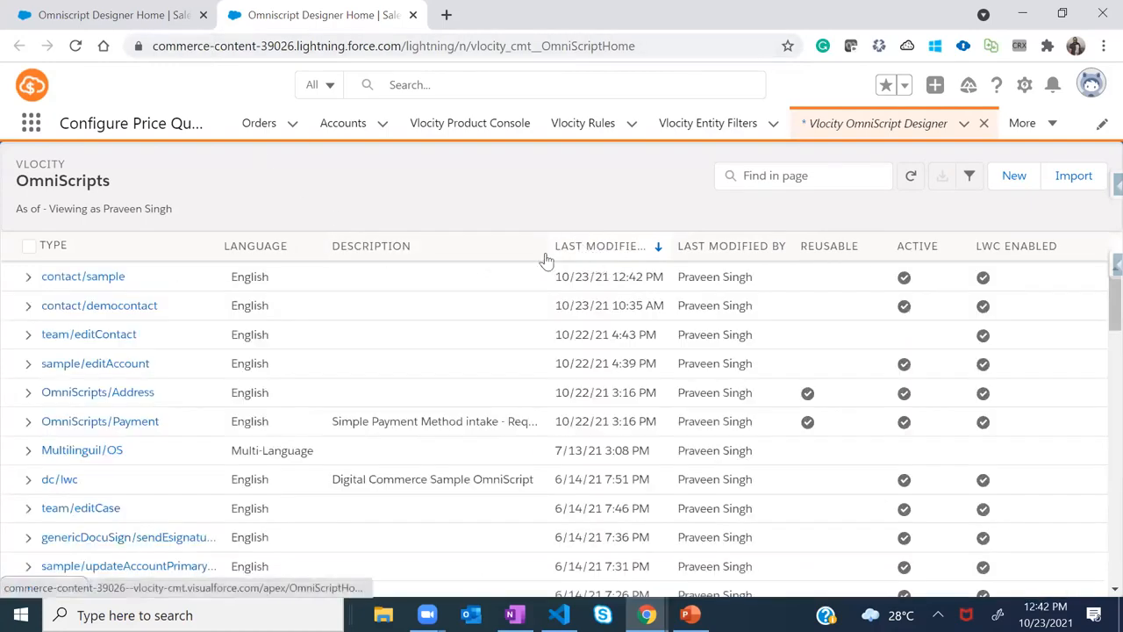
left_click(28, 278)
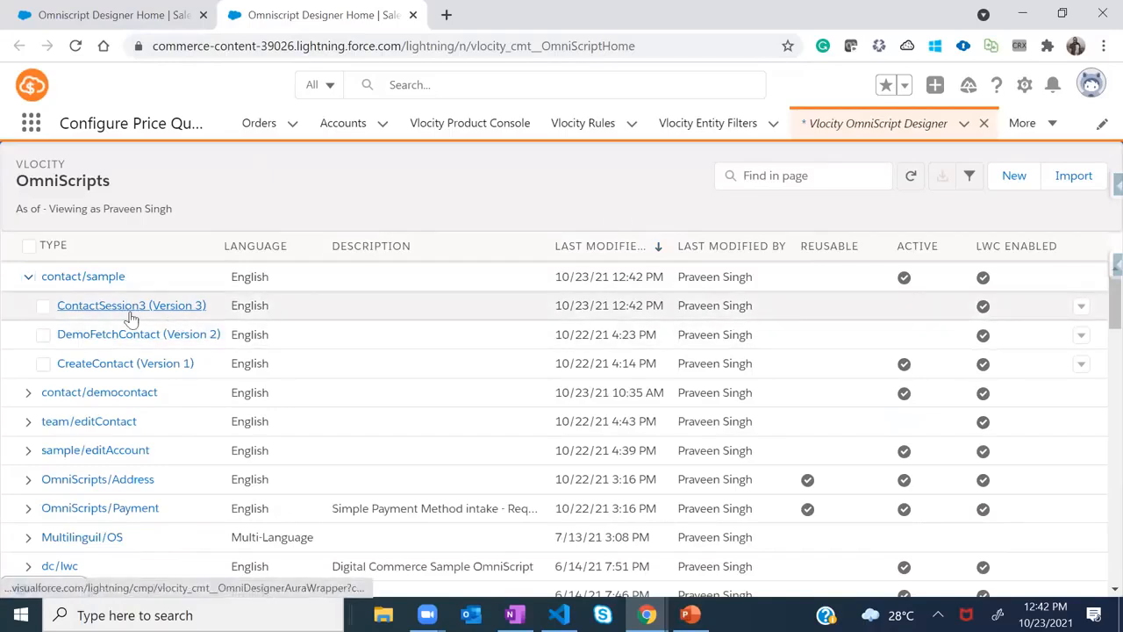
Open ContactSession3 version 3 and drag a DataRaptor Extract Action above Step1
left_click(129, 307)
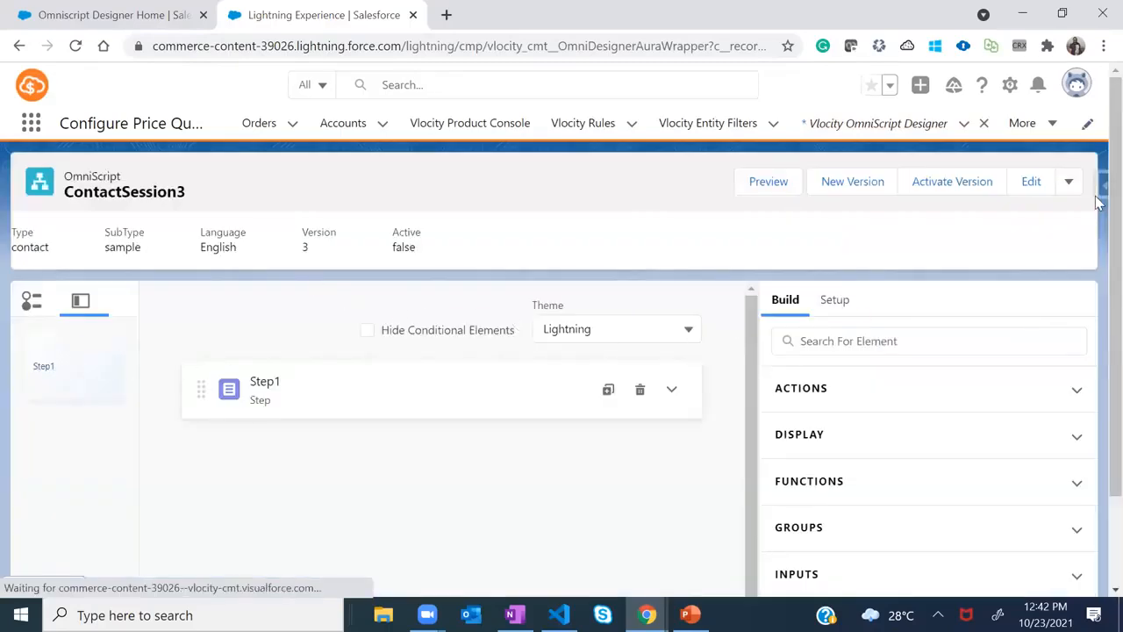
scroll(1097, 308, "down", 2)
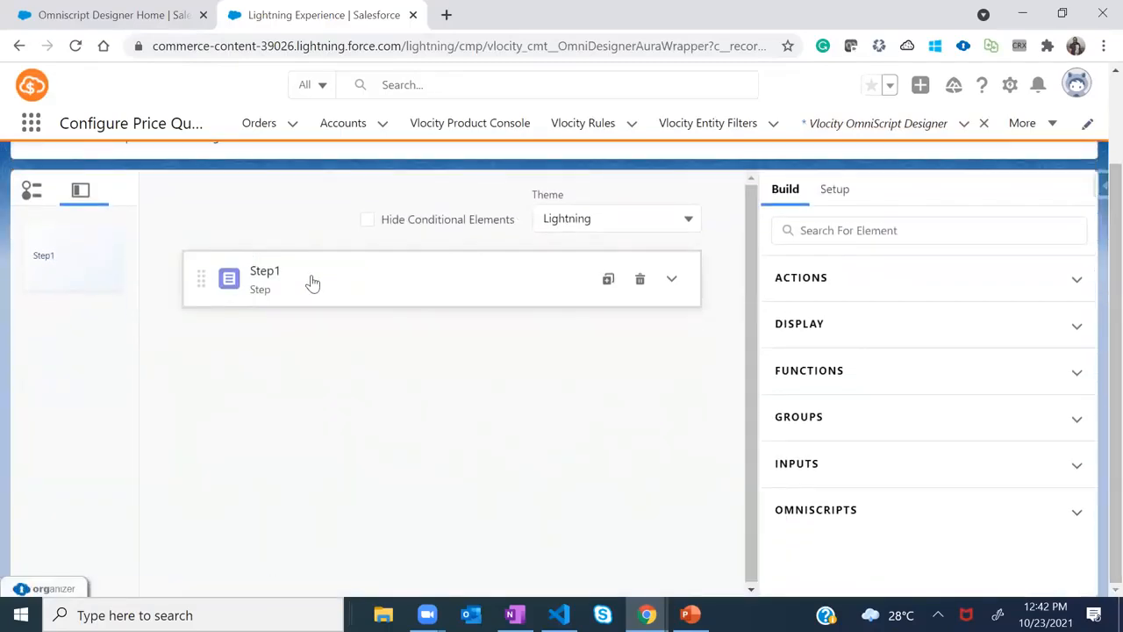
left_click(671, 281)
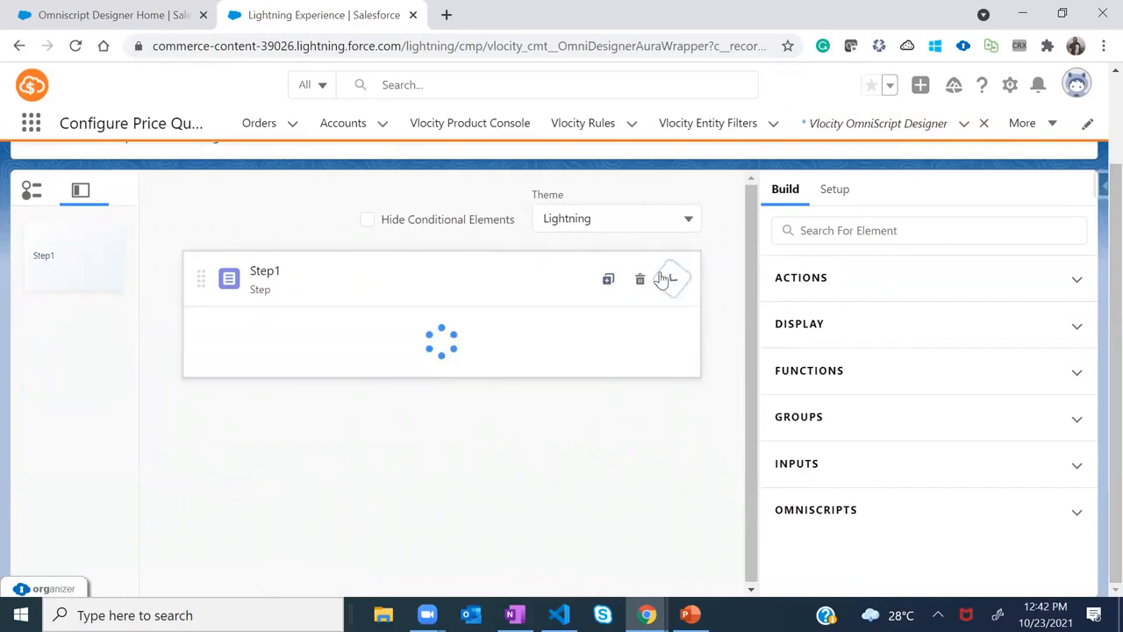
left_click(823, 230)
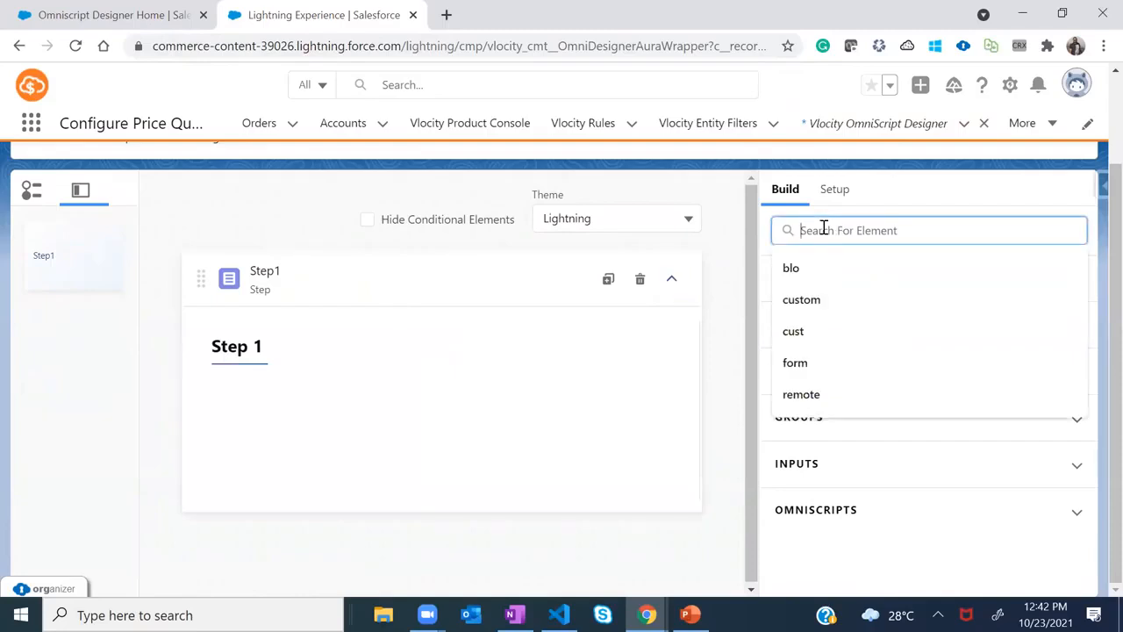
type("data")
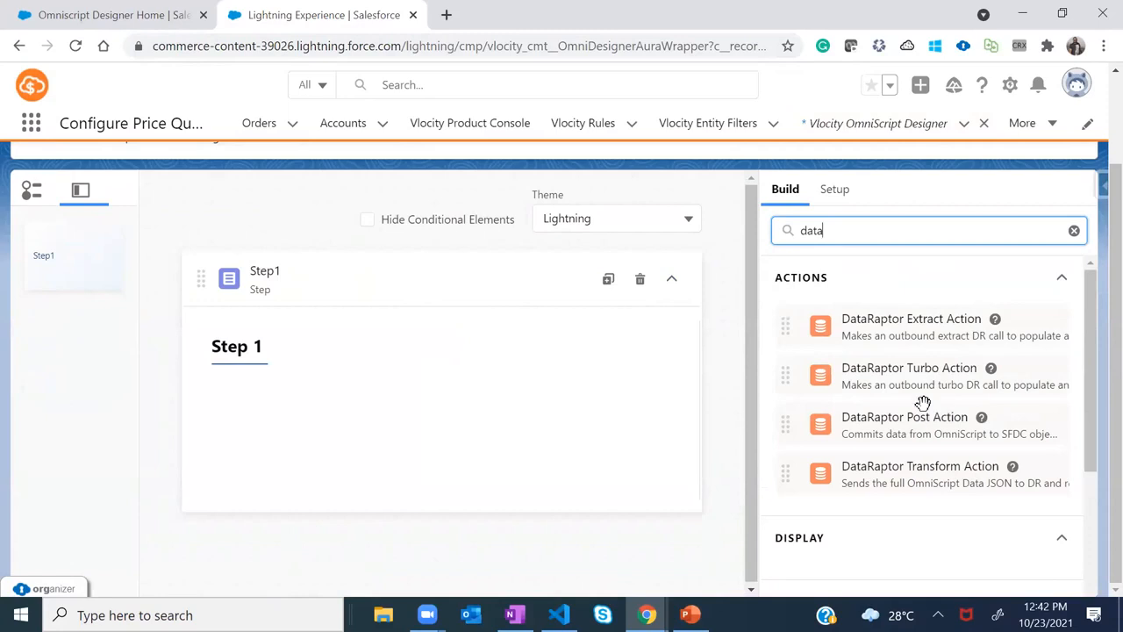
mouse_move(924, 330)
left_mouse_down()
mouse_move(908, 325)
mouse_move(924, 326)
left_mouse_up()
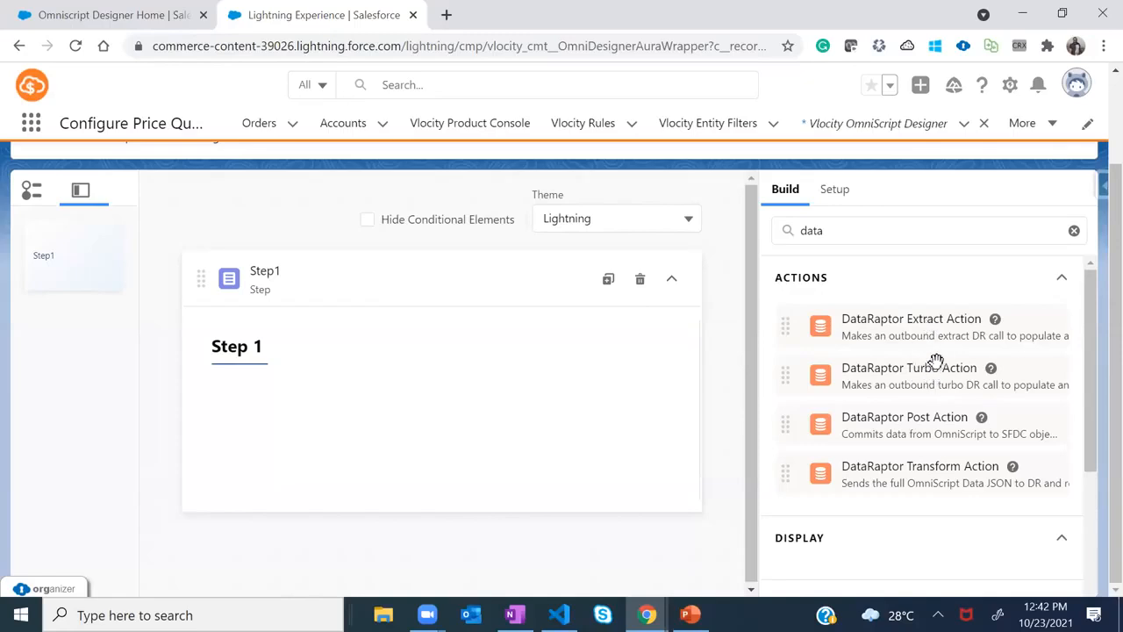
left_click_drag(913, 324, 331, 231)
left_click_drag(887, 329, 346, 271)
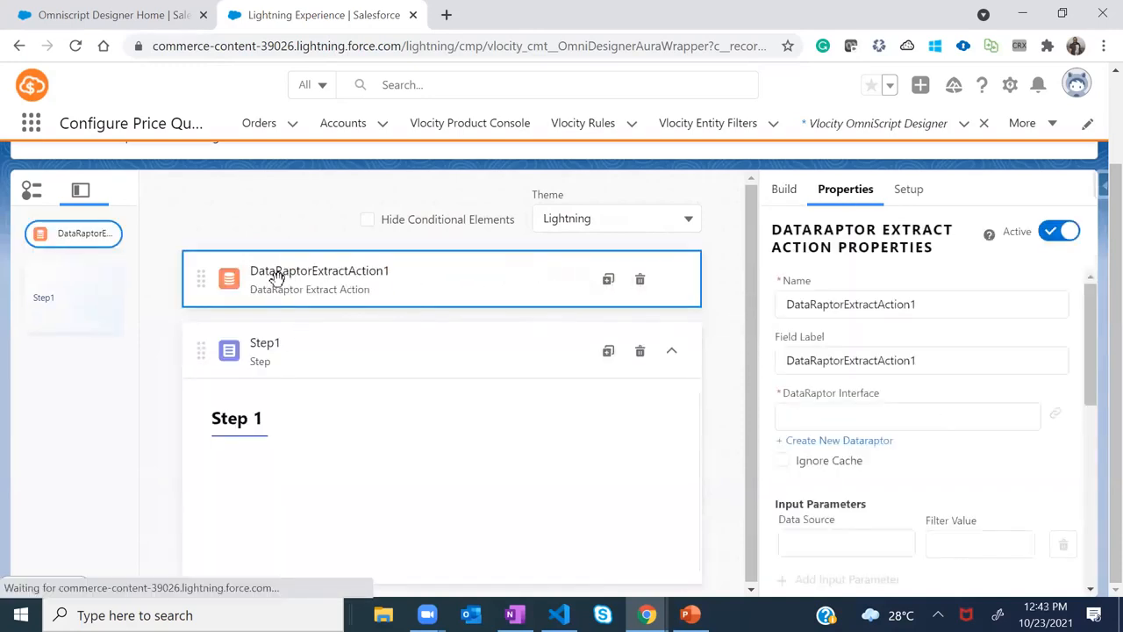
Rename the action DataRaptorExtractActionContact and start retyping its field label
left_click(670, 349)
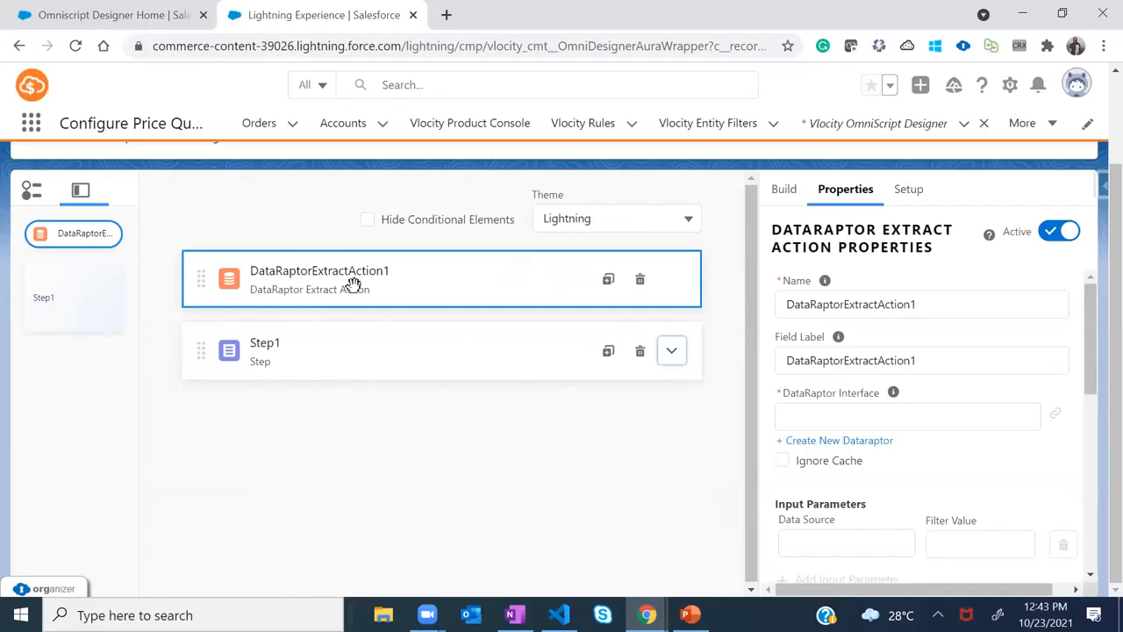
left_click(935, 304)
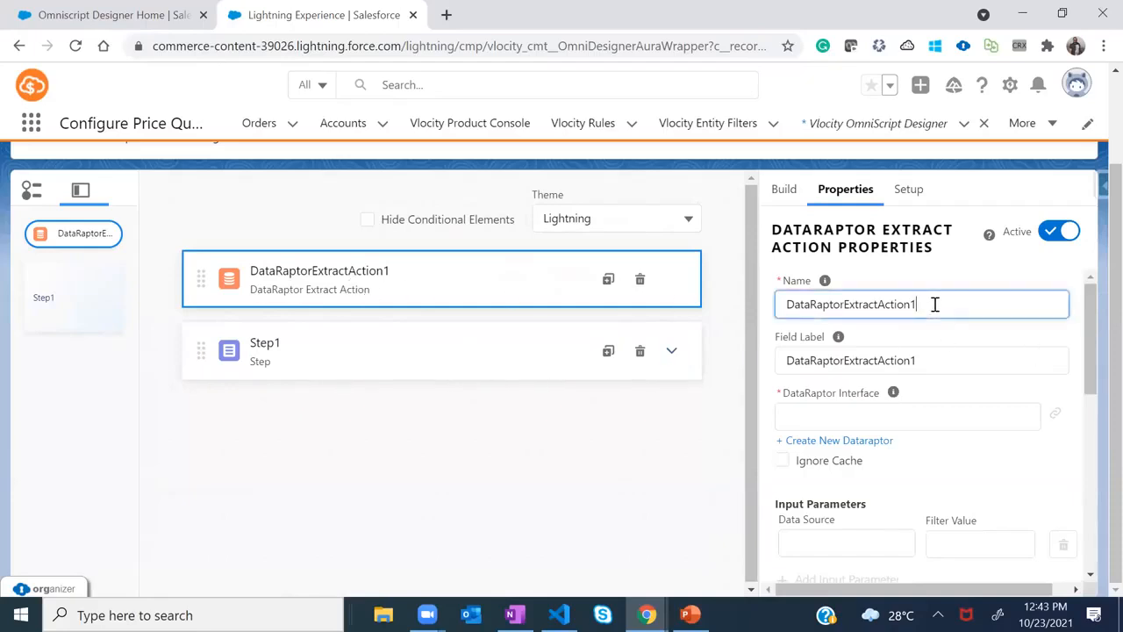
key("BackSpace")
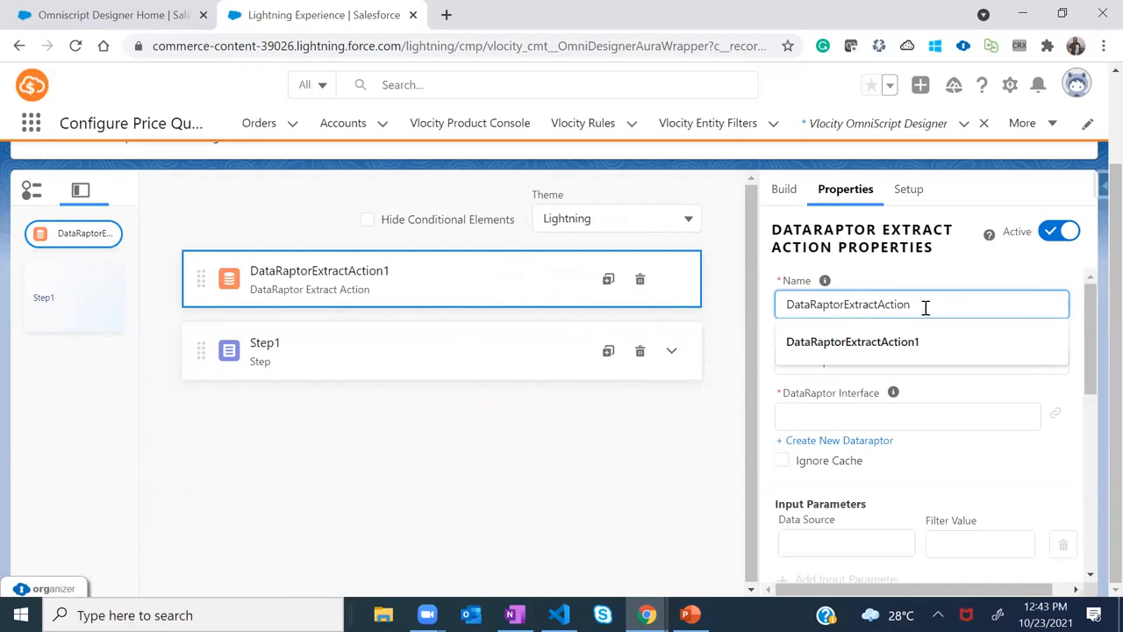
type("Contact")
double_click(892, 360)
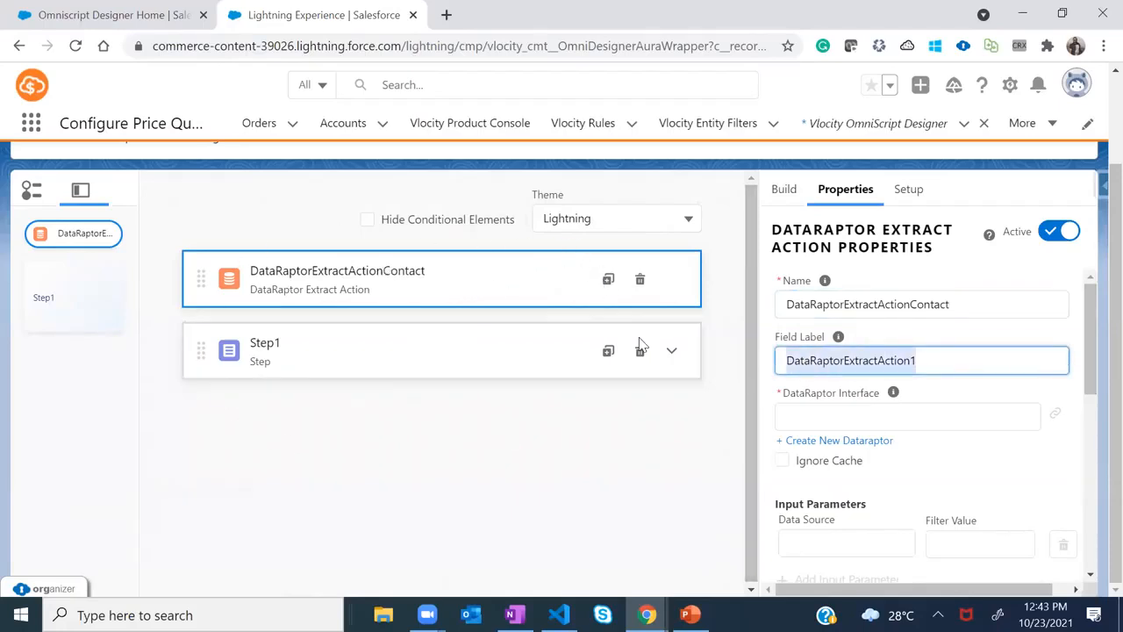
left_click(941, 359)
key("BackSpace")
type("C")
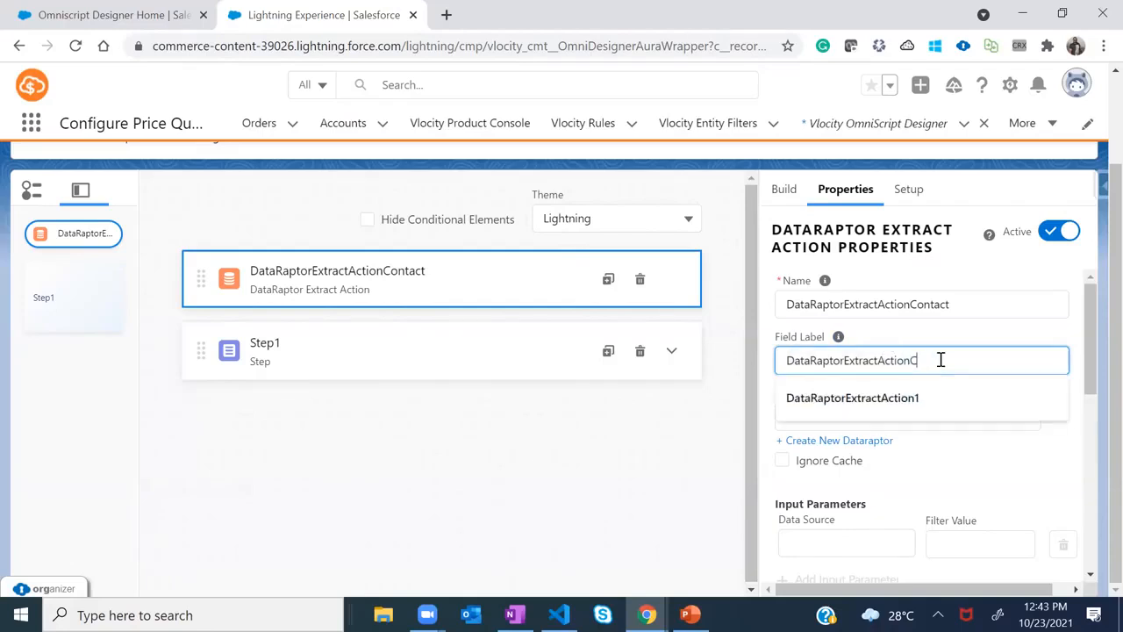
type("ontact")
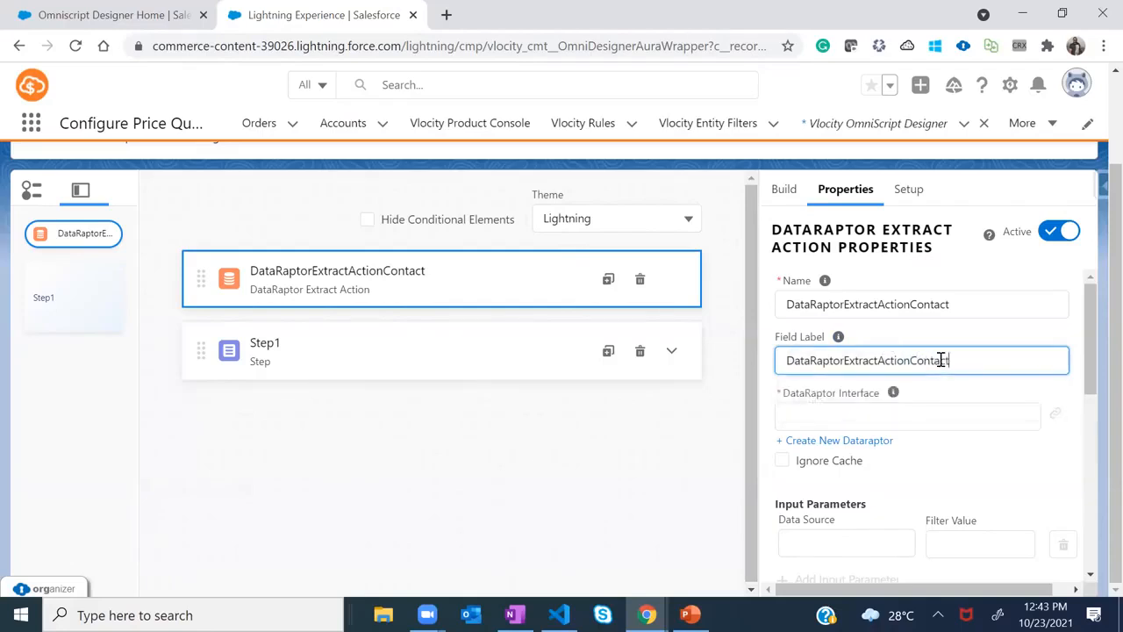
Link the extract action to the sampleGetContactDetails DataRaptor
left_click(867, 413)
mouse_move(1094, 347)
left_mouse_down()
mouse_move(1096, 378)
mouse_move(1098, 350)
left_mouse_up()
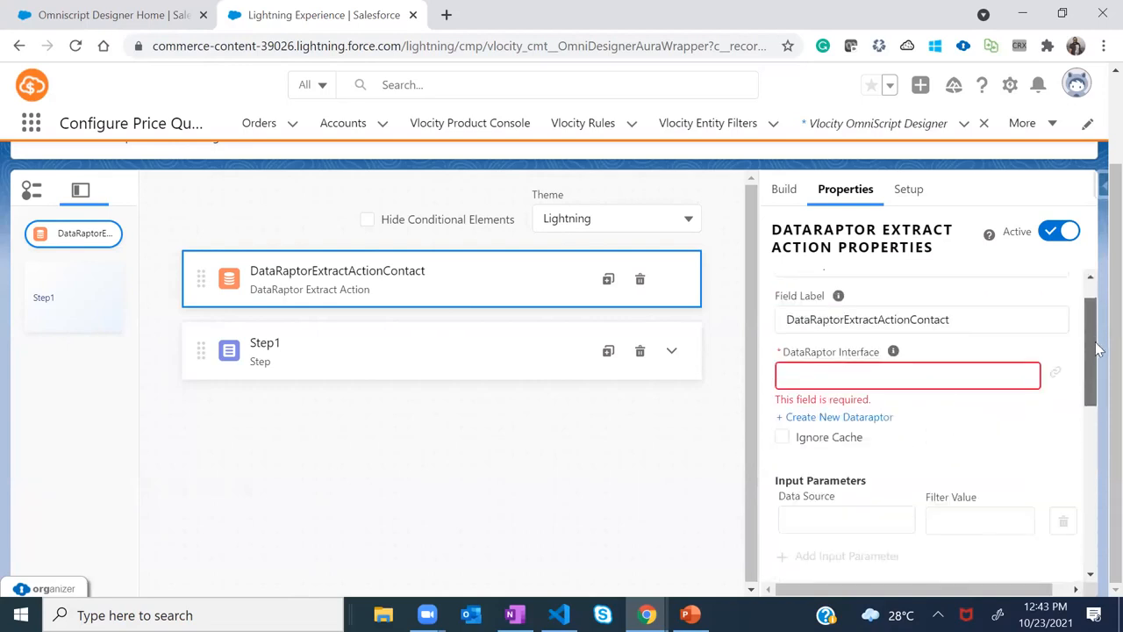
left_click(834, 376)
type("contact")
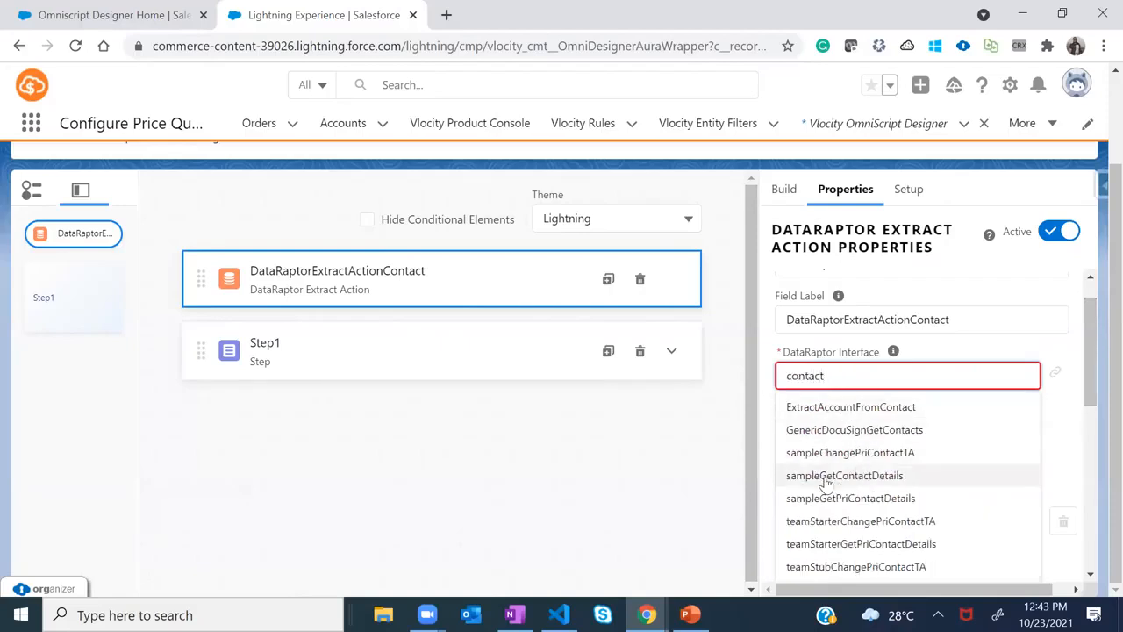
left_click(848, 478)
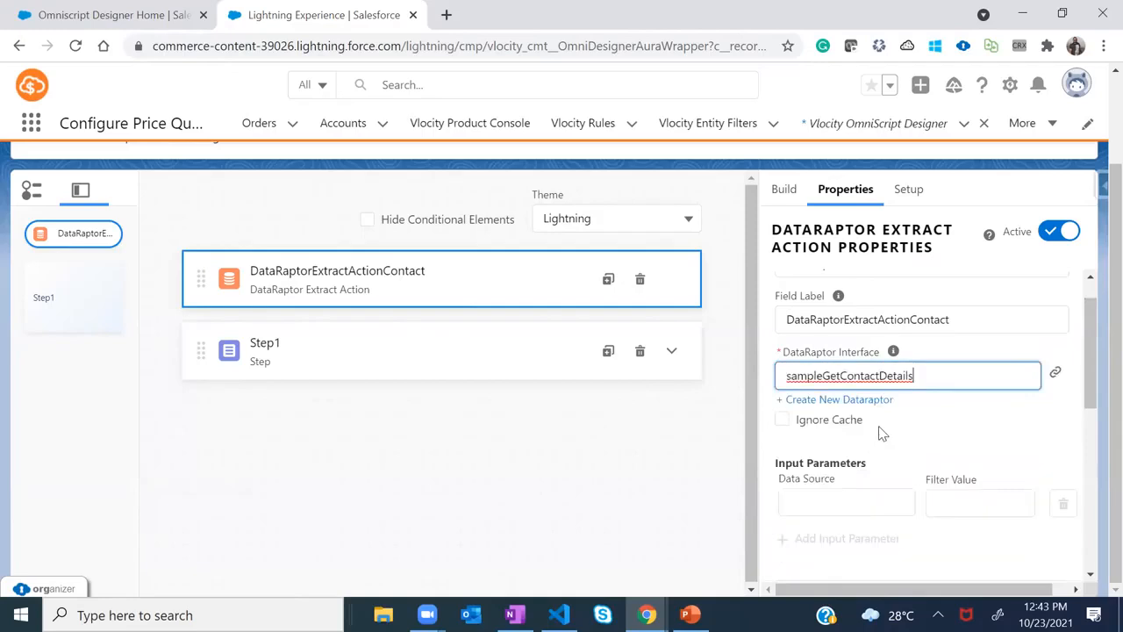
left_click_drag(1097, 330, 1097, 363)
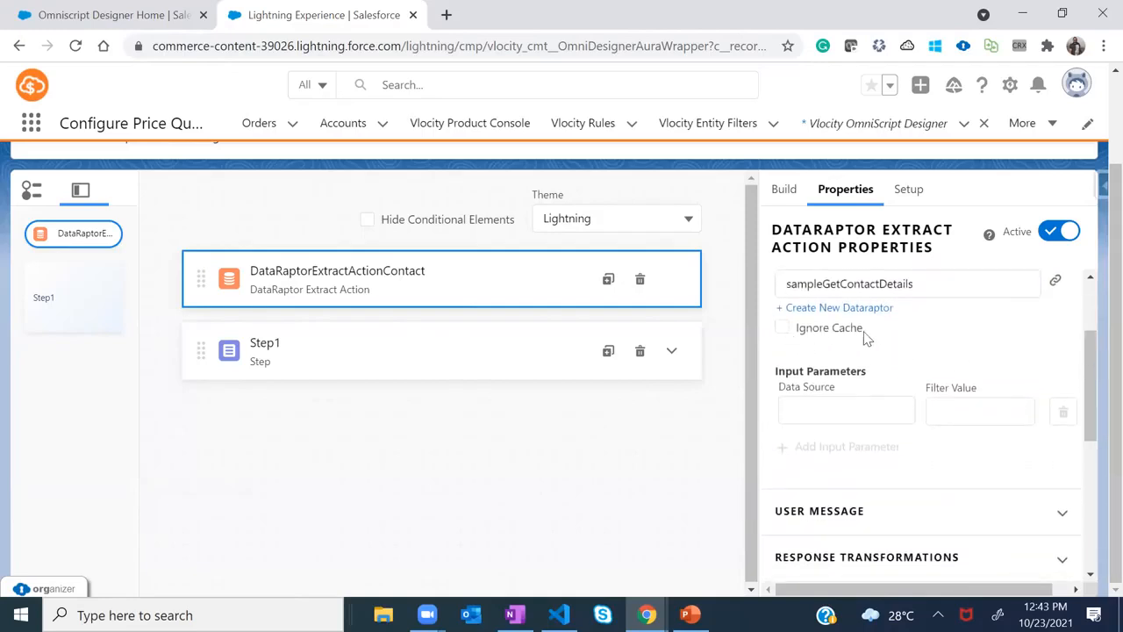
Enter ContextId as the input parameter's data source and begin the filter value
left_click(808, 409)
type("ContextId")
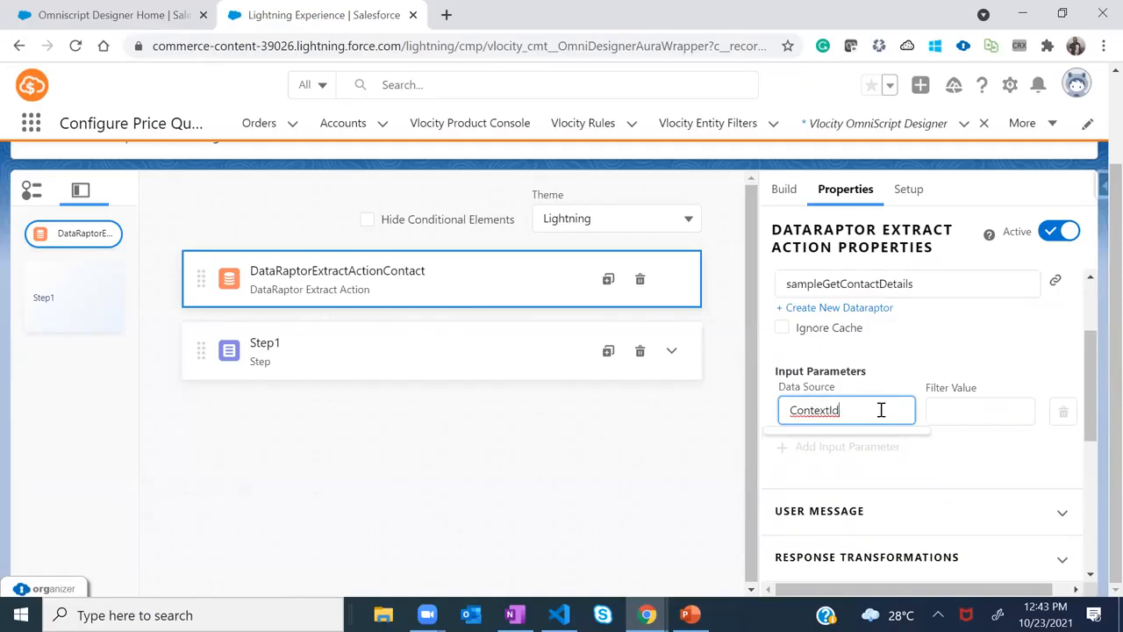
left_click(954, 411)
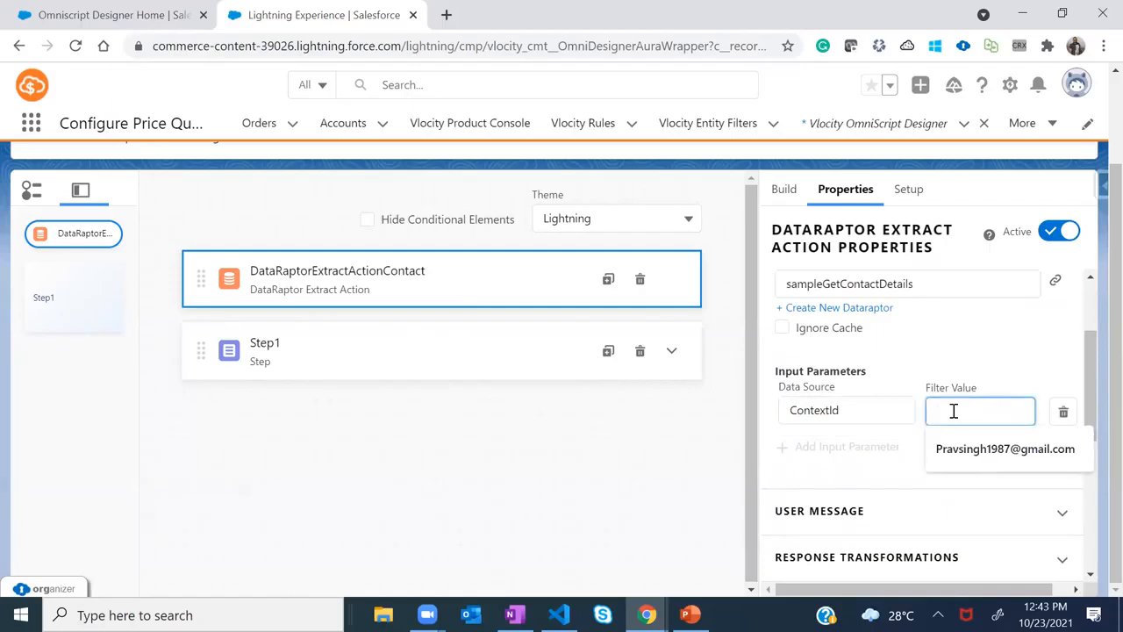
type("ContactId")
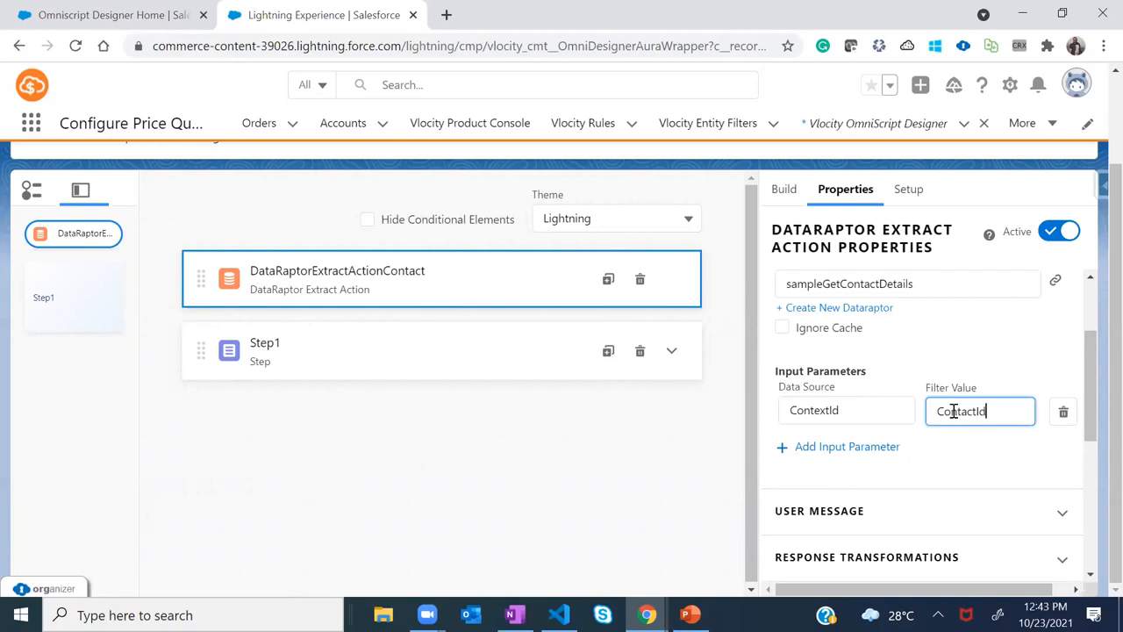
key("alt+Tab")
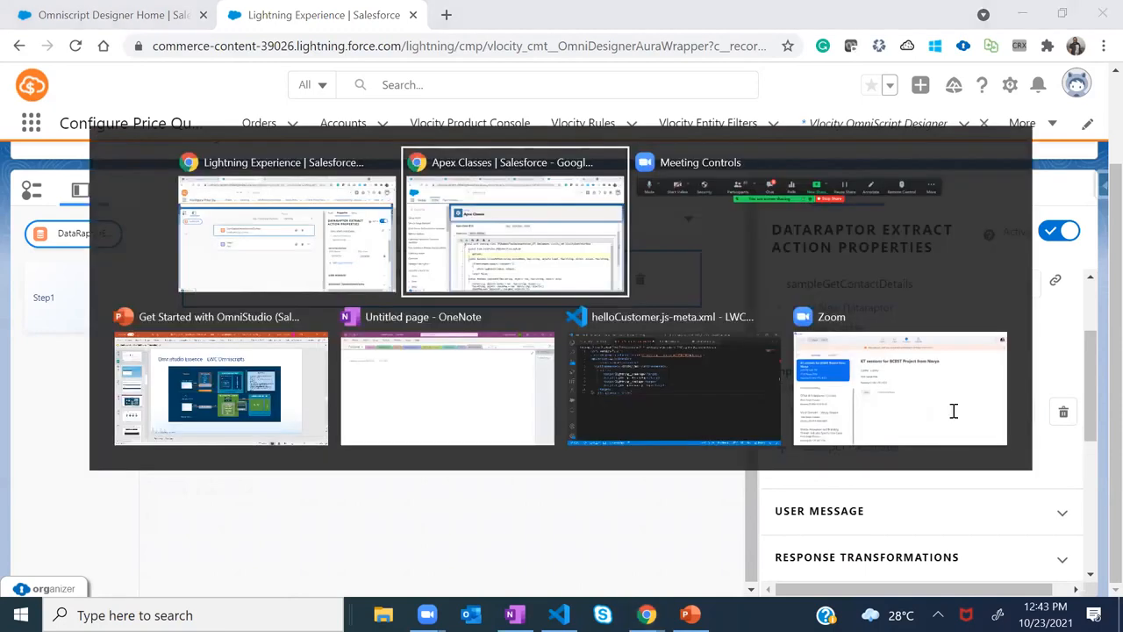
Confirm the DataRaptor's Id = ContactId filter and set the filter value to ContactId
left_click(276, 15)
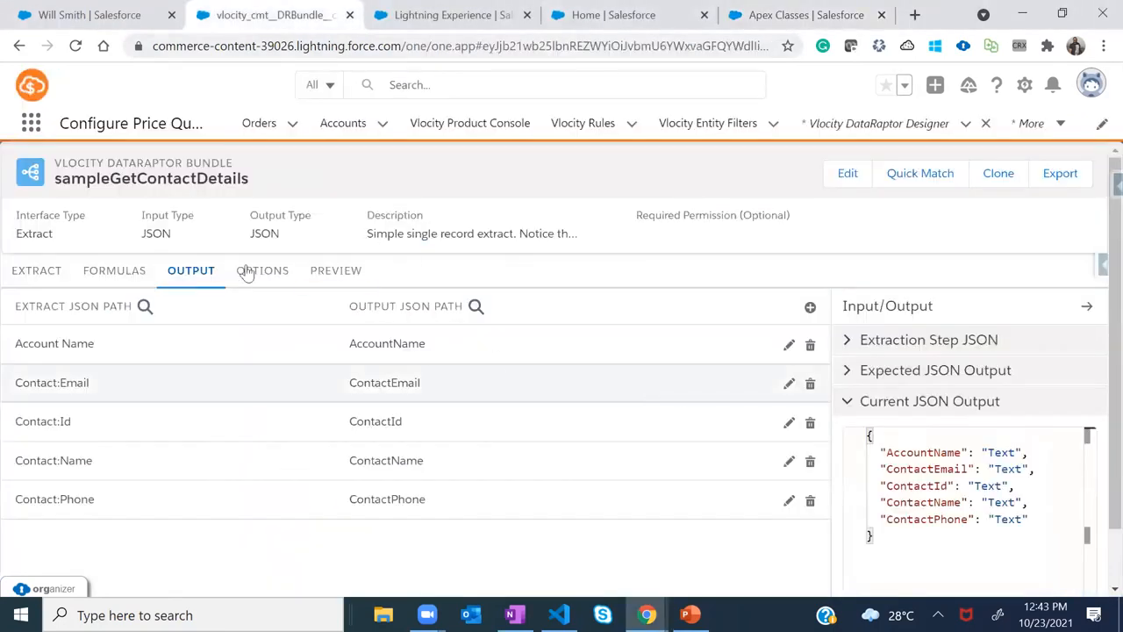
left_click(61, 270)
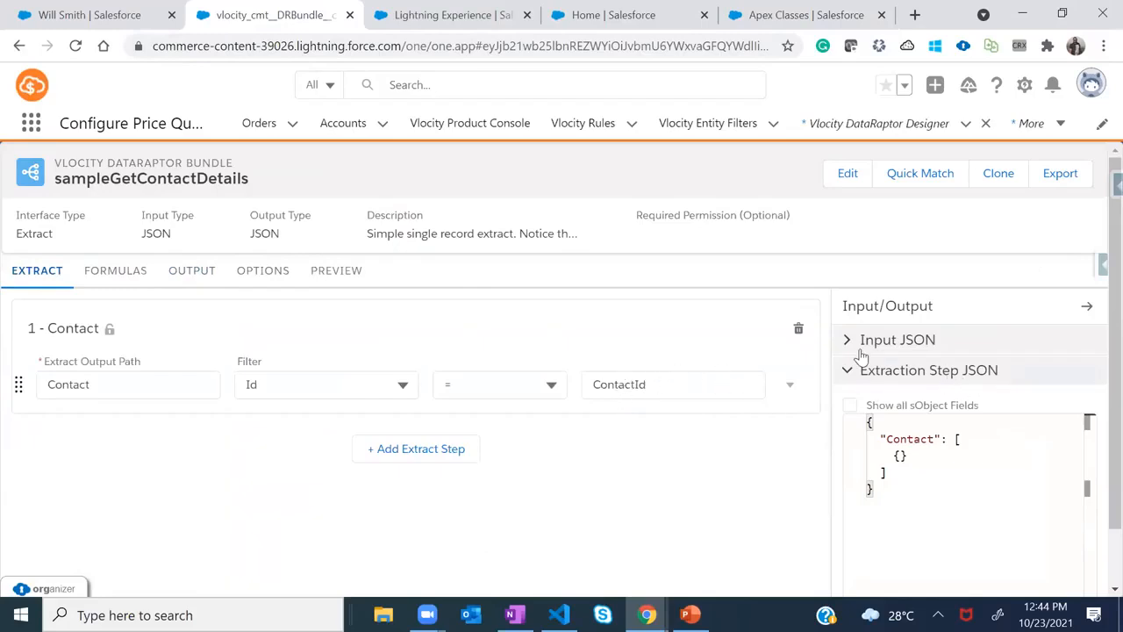
key("alt+Tab")
mouse_move(1089, 342)
left_mouse_down()
mouse_move(1097, 489)
mouse_move(1097, 332)
left_mouse_up()
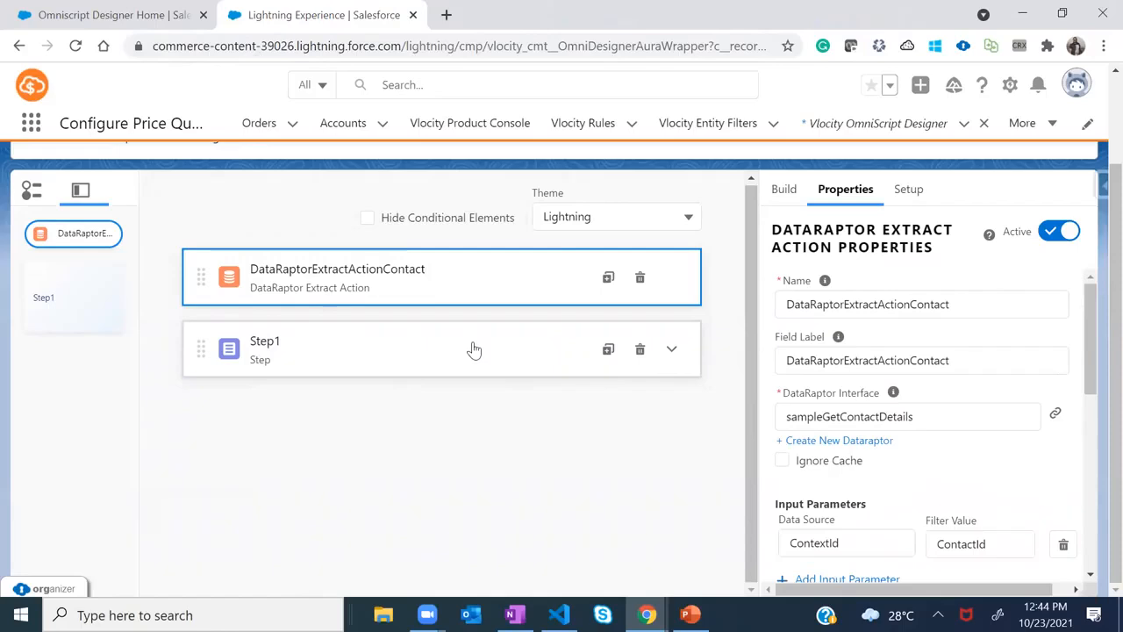
Search 'phon' in the Build palette and drop a Telephone input into Step1
left_click(441, 344)
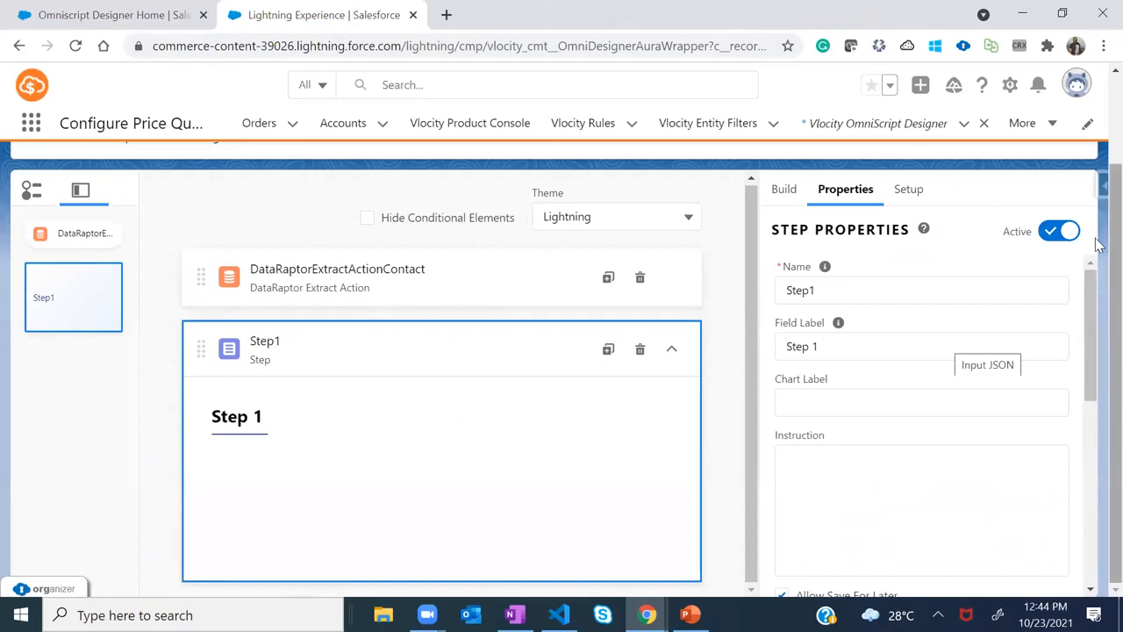
left_click(784, 189)
left_click(1061, 279)
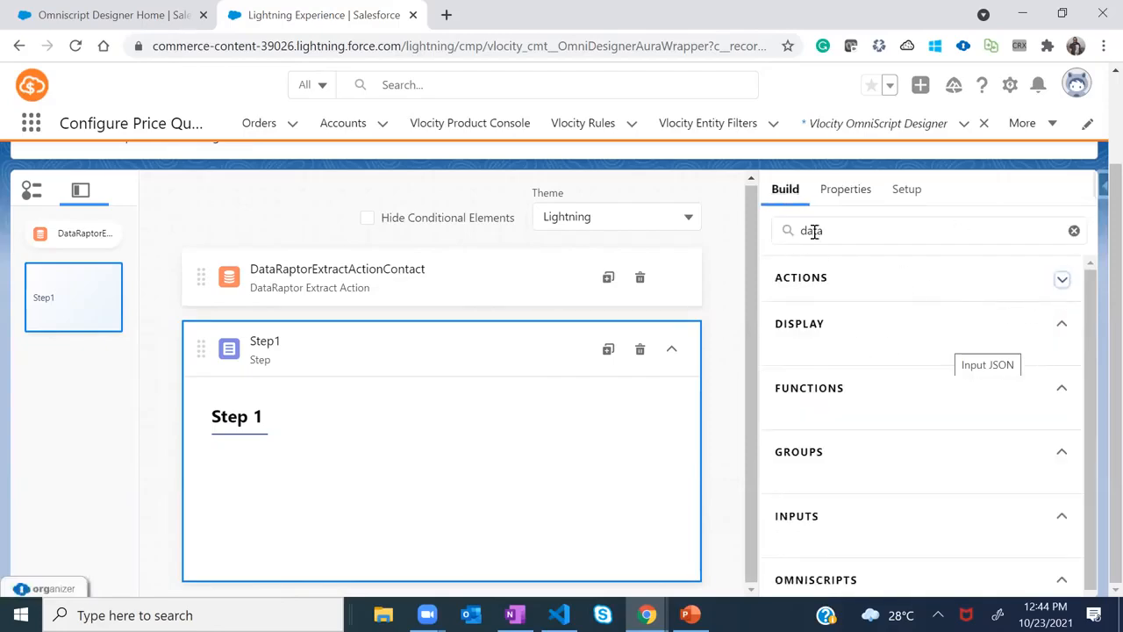
left_click_drag(825, 230, 767, 230)
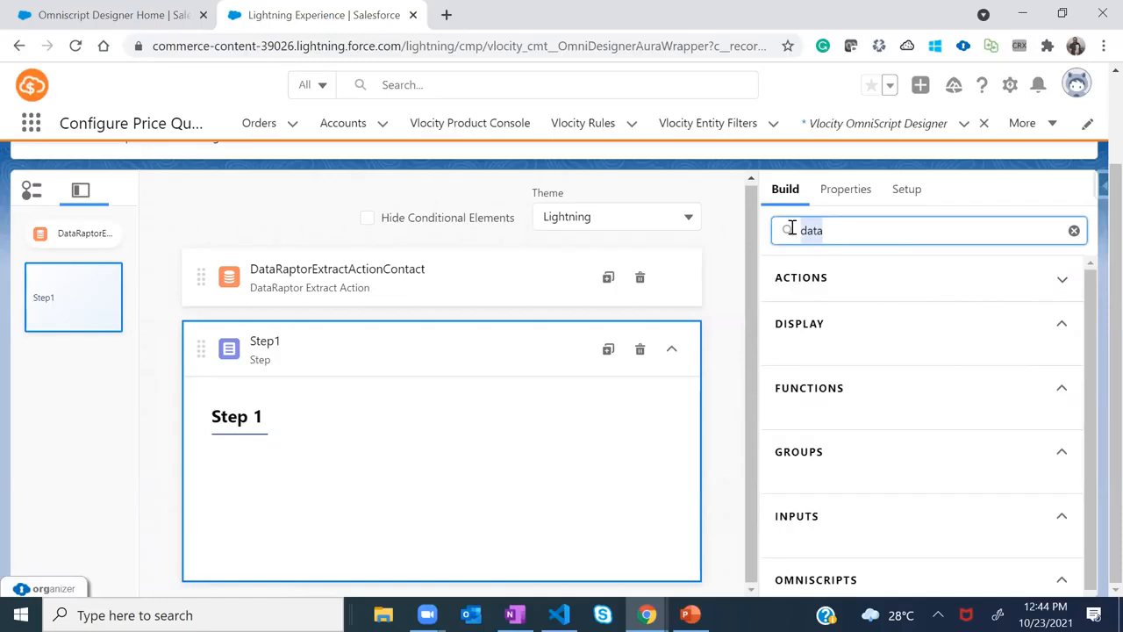
left_click(1061, 517)
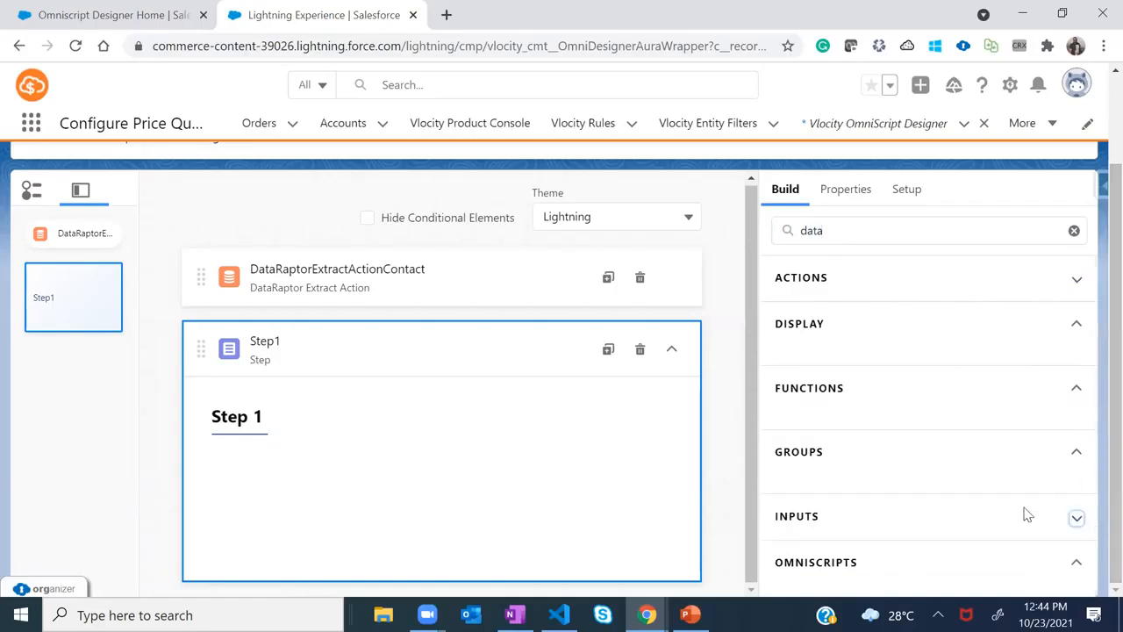
left_click(1077, 517)
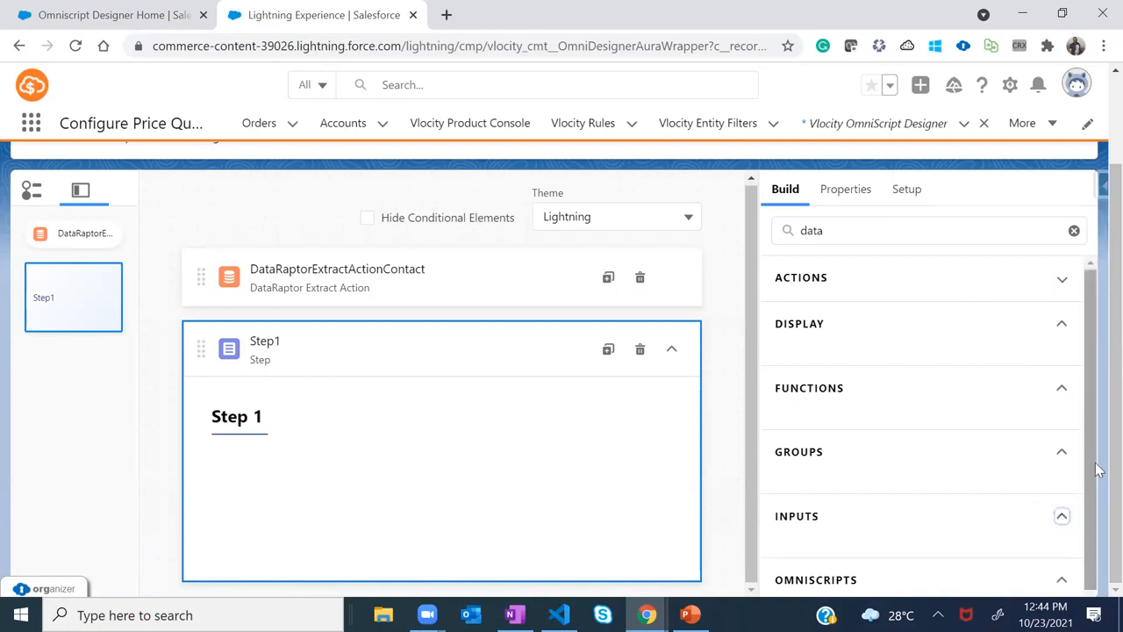
scroll(1095, 527, "down", 1)
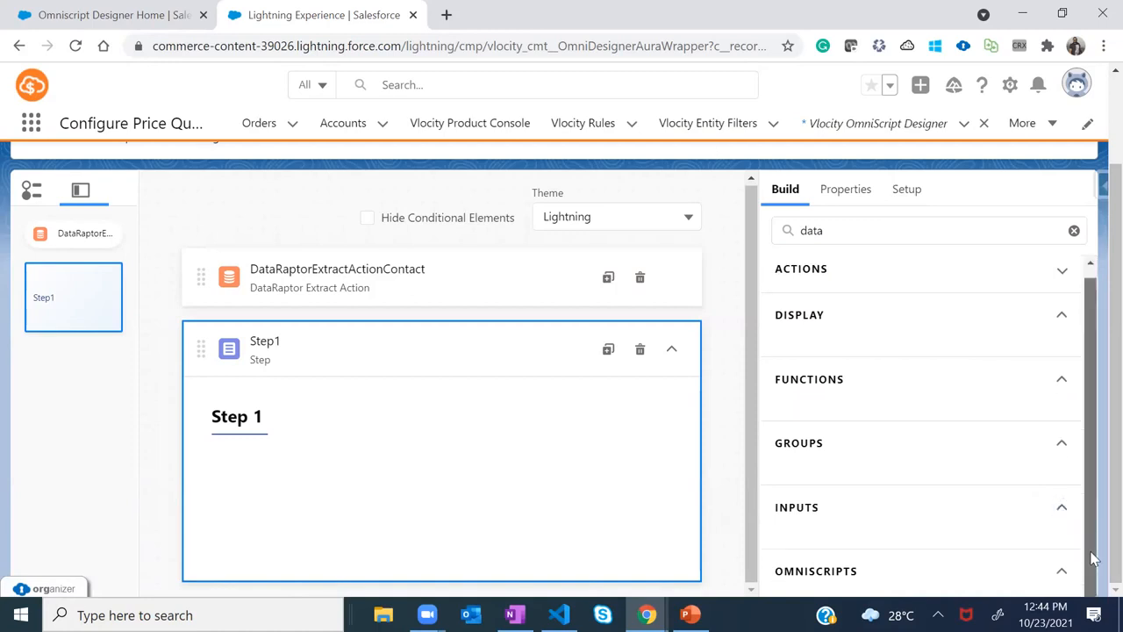
left_click(793, 226)
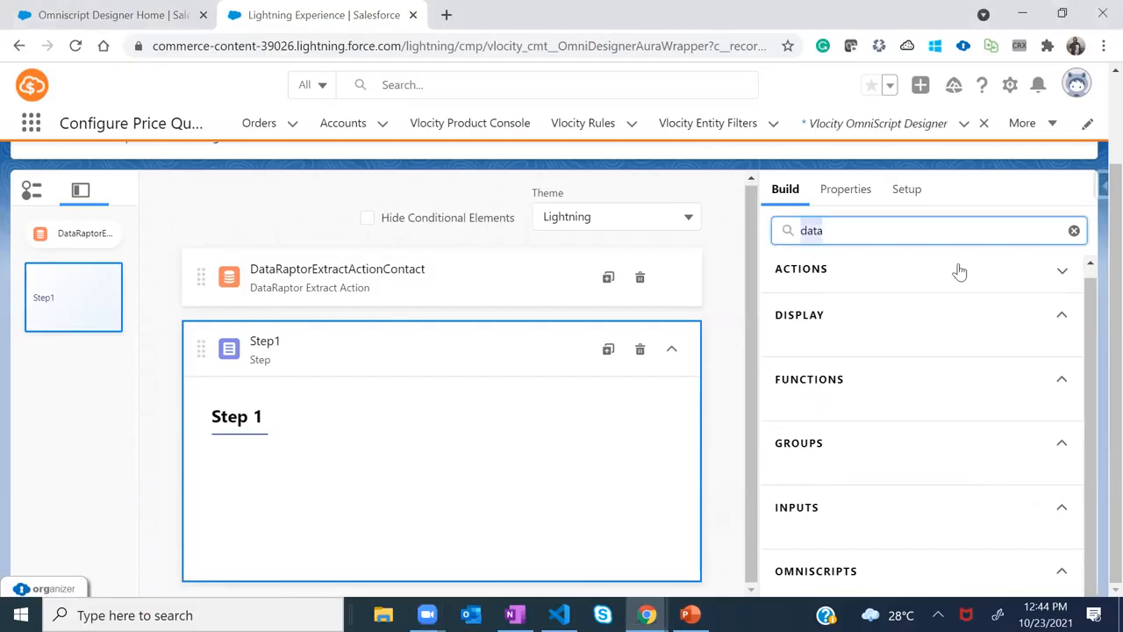
type("phone")
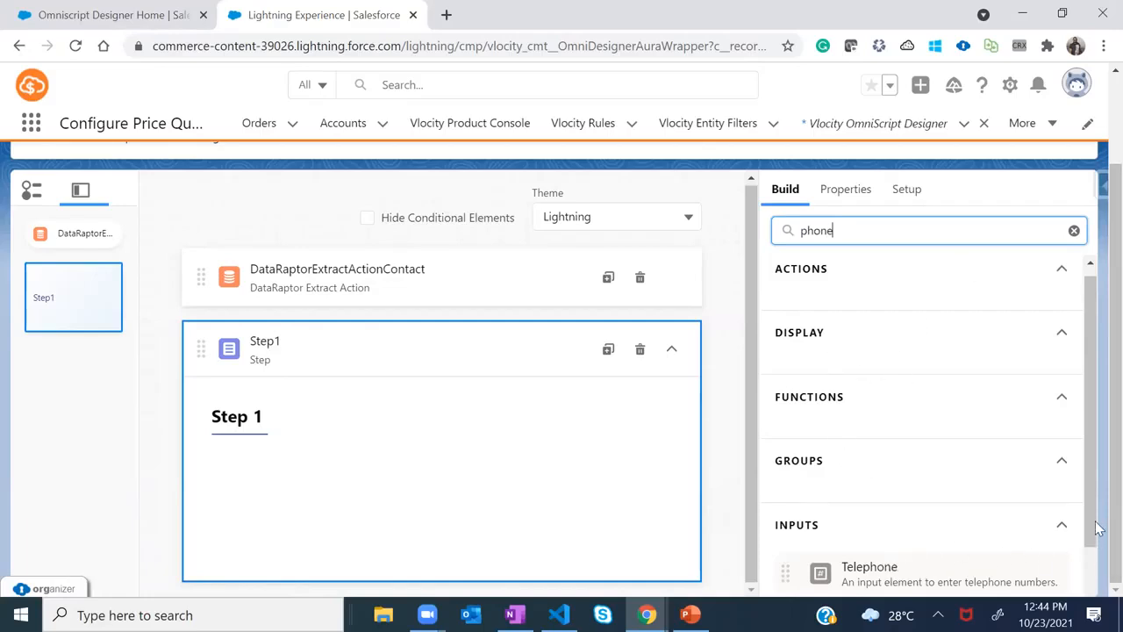
scroll(1097, 528, "down", 1)
left_click_drag(925, 512, 342, 461)
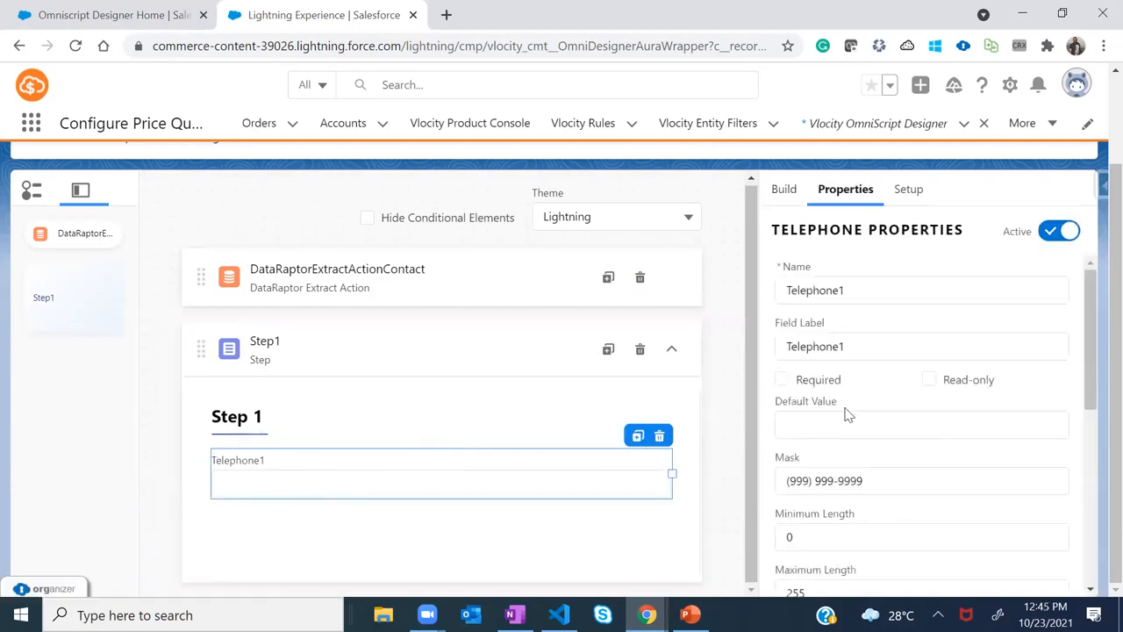
Rename the Telephone field ContactPhone, matching the DataRaptor's output mapping
left_click_drag(852, 289, 737, 294)
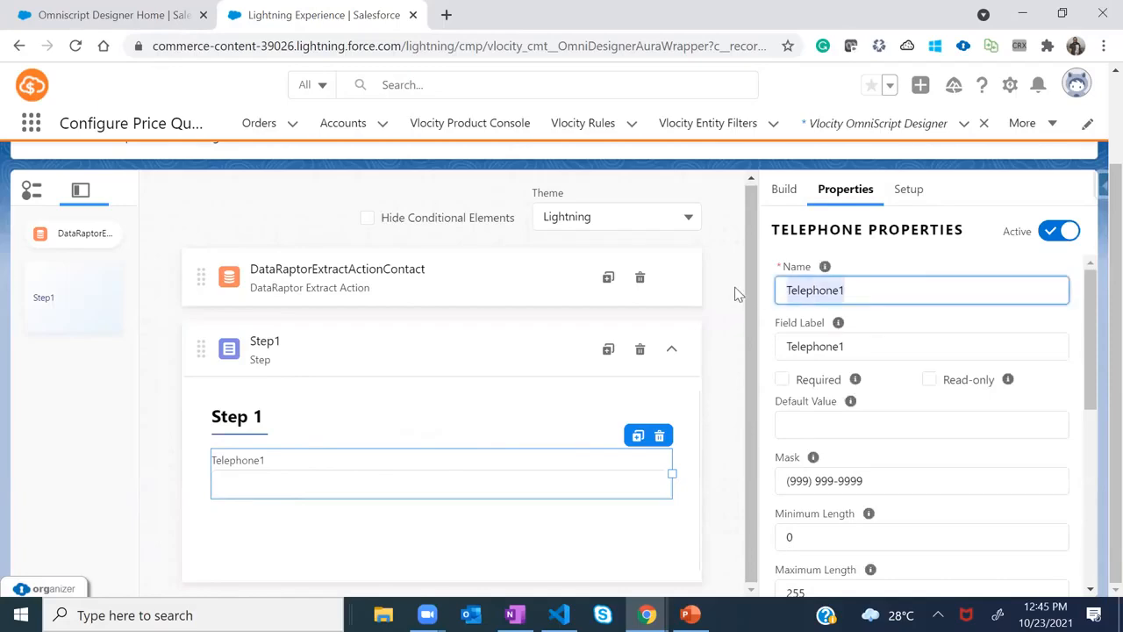
type("Phon")
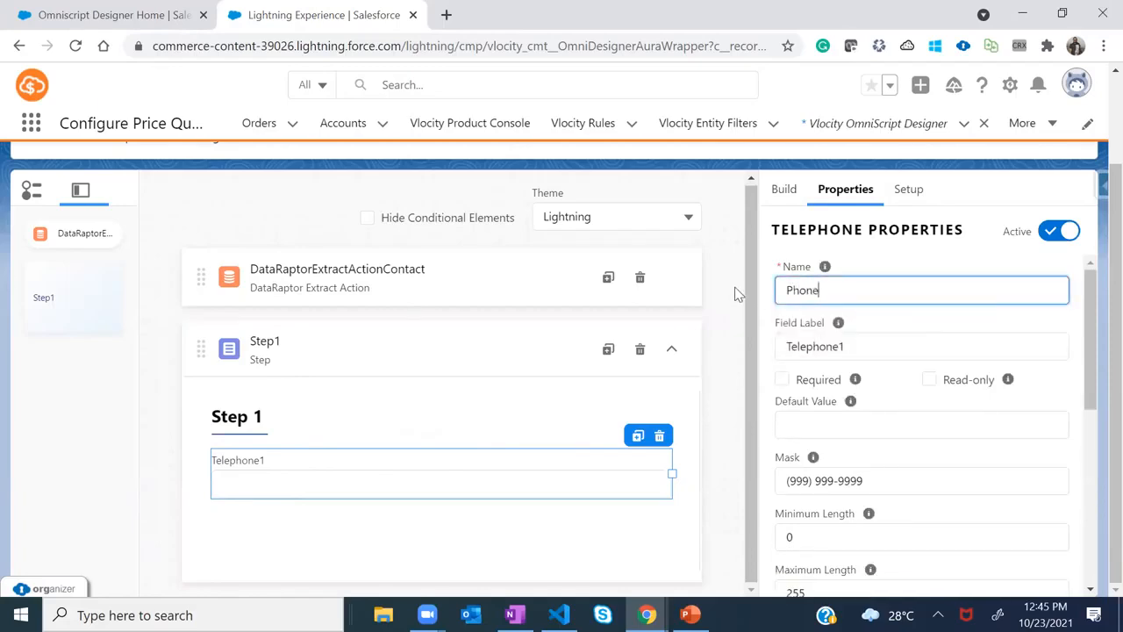
type("e")
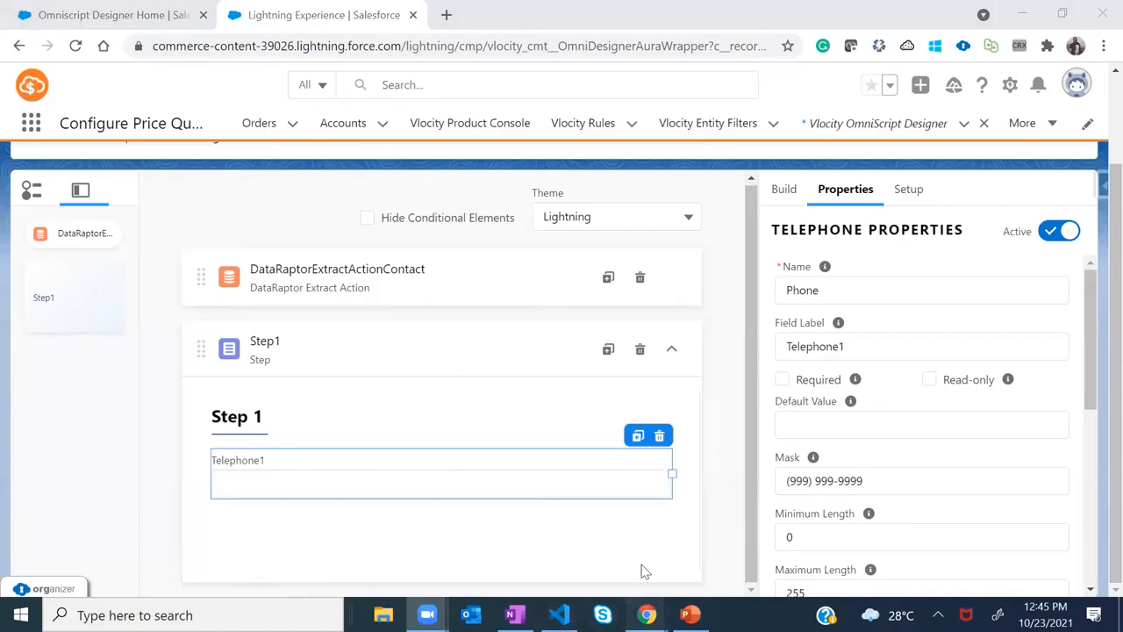
mouse_move(647, 614)
left_click(548, 529)
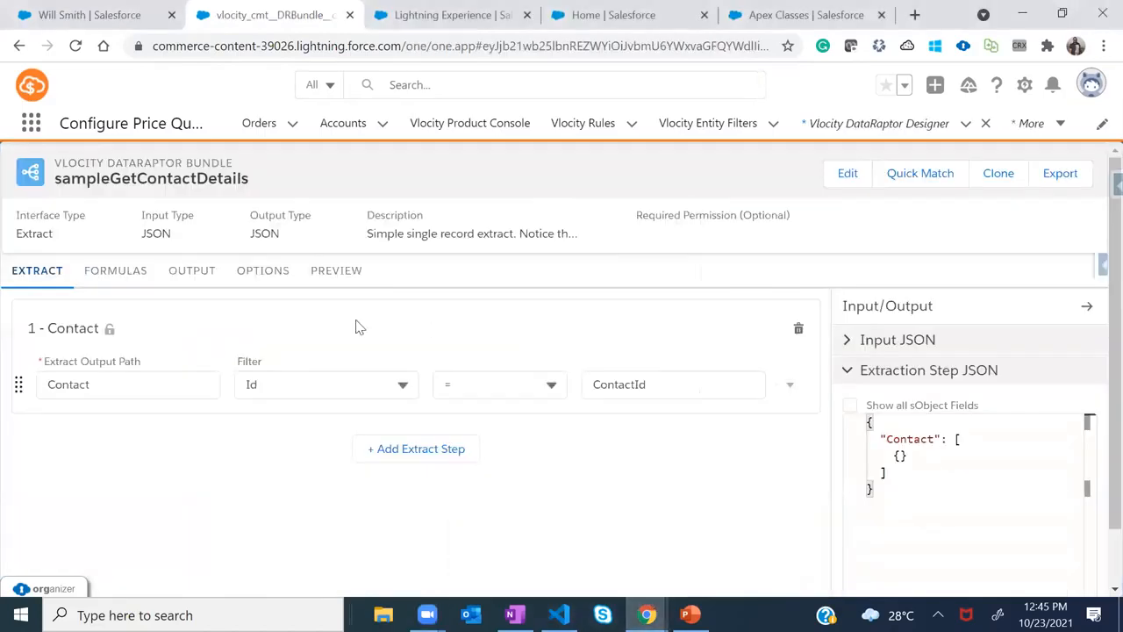
left_click(176, 275)
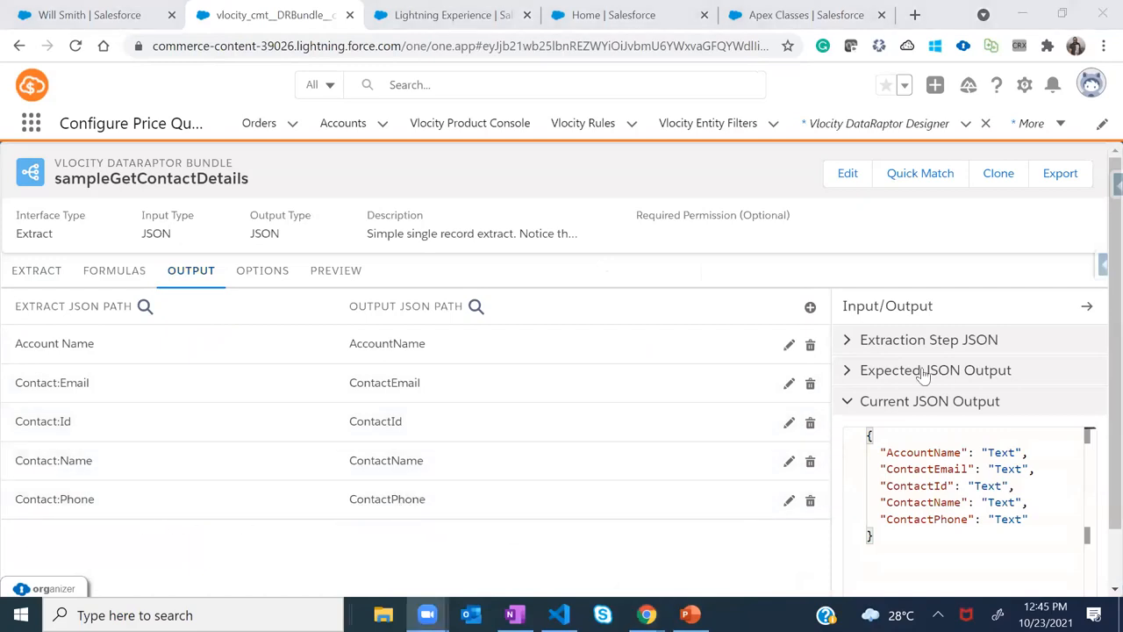
key("alt+Tab")
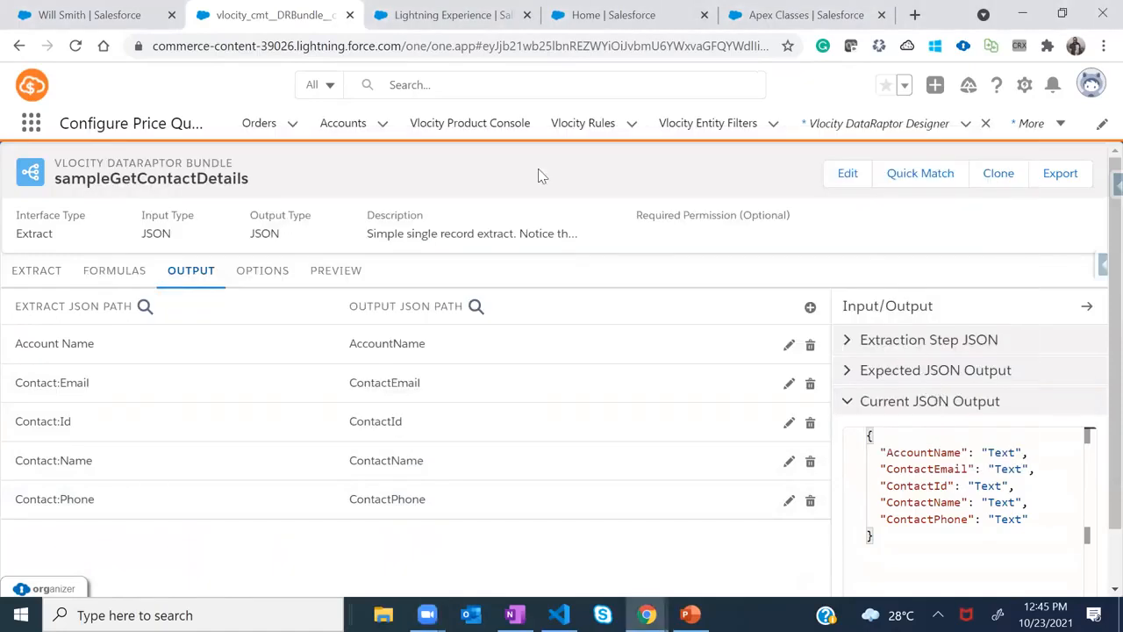
key("alt+Tab")
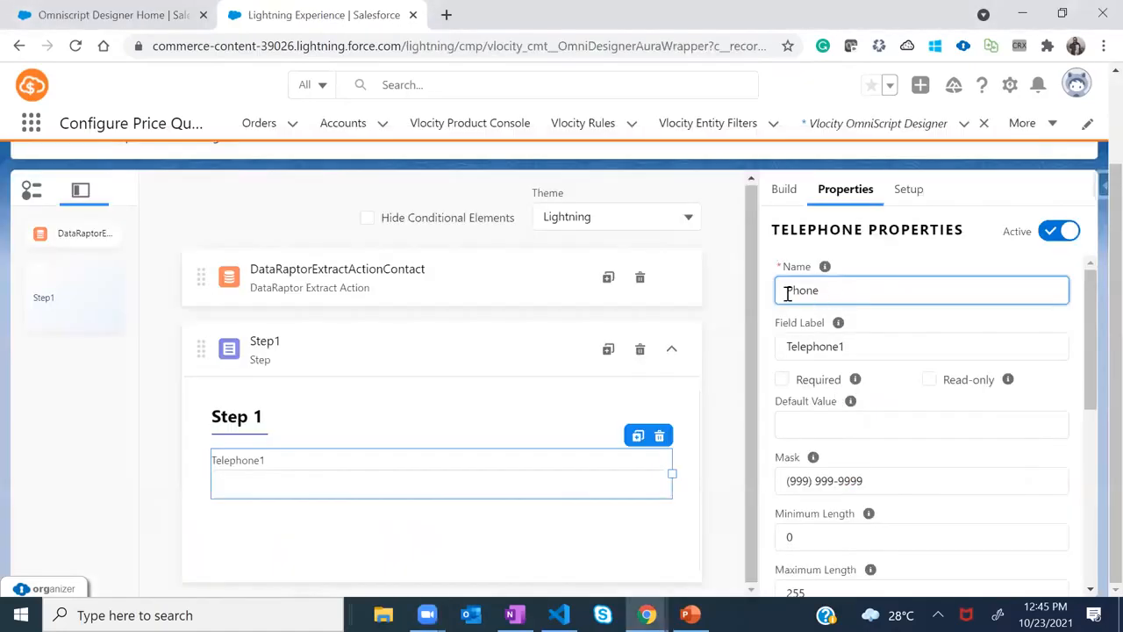
type("Contact")
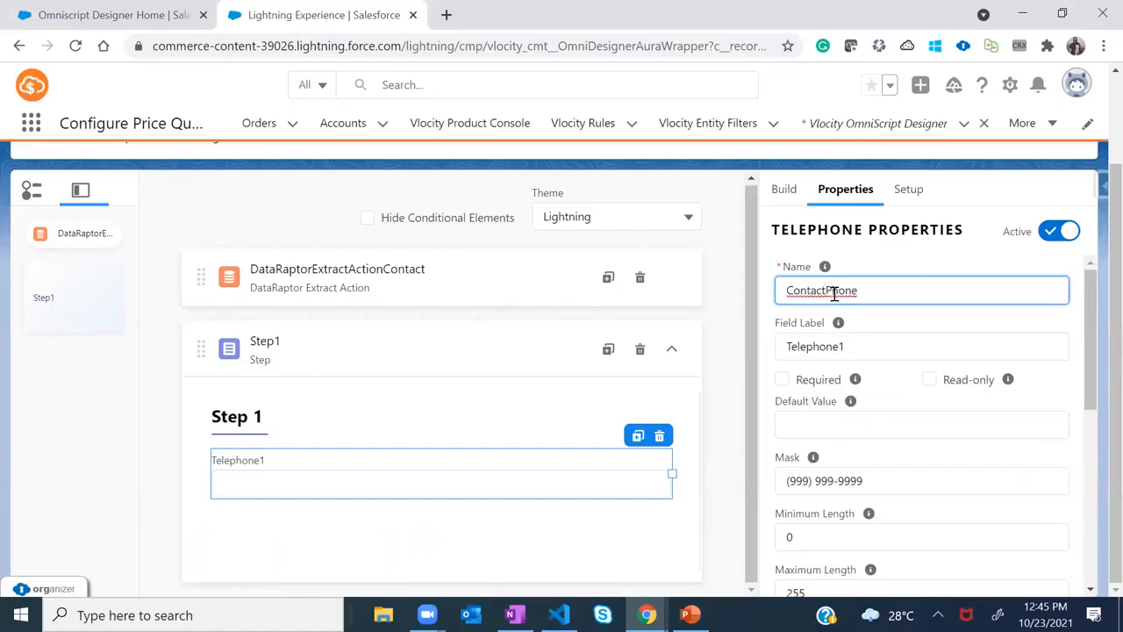
Set the telephone field's label to 'Conact Phone'
key("Tab")
type("Conact Phone")
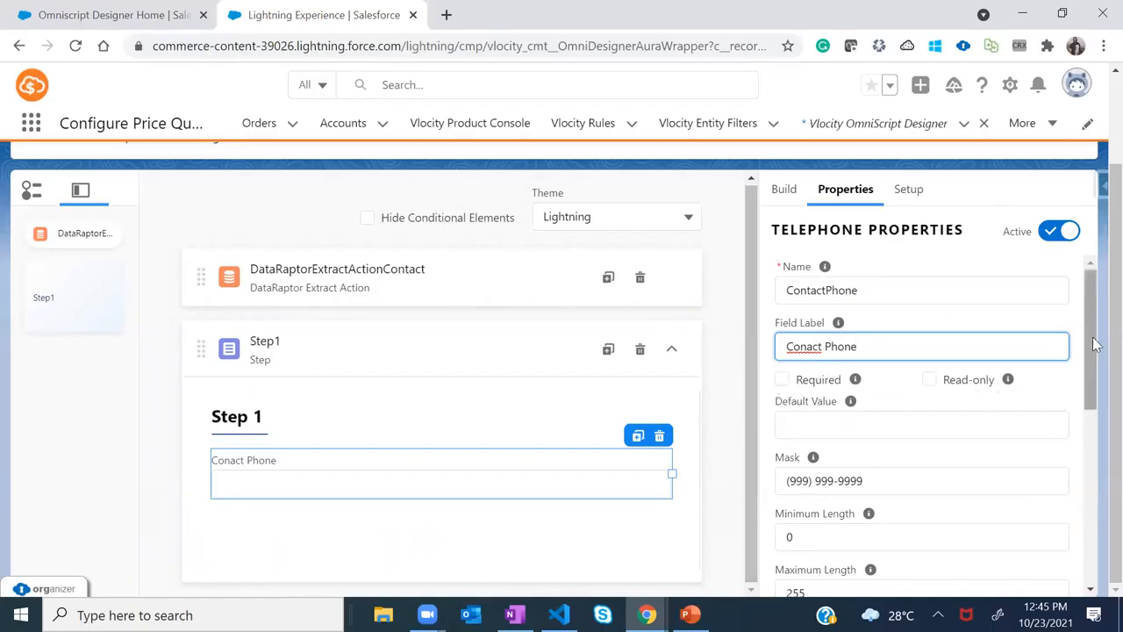
scroll(1092, 351, "down", 3)
scroll(1097, 349, "up", 3)
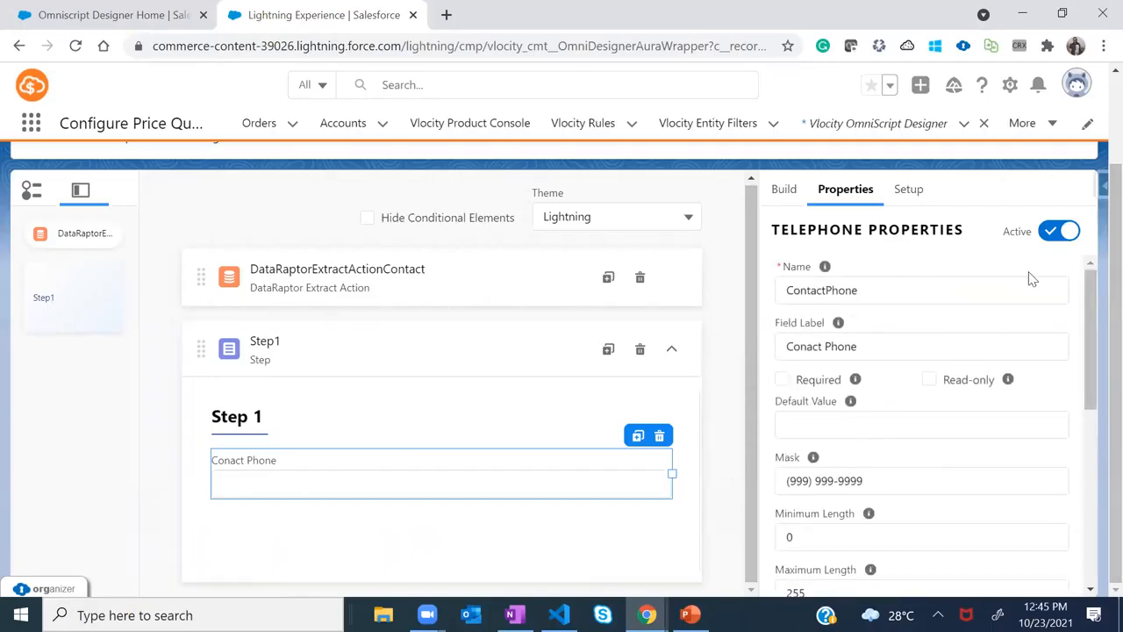
Search the element palette for 'email' and drag an Email input into Step 1 below Conact Phone
left_click(784, 189)
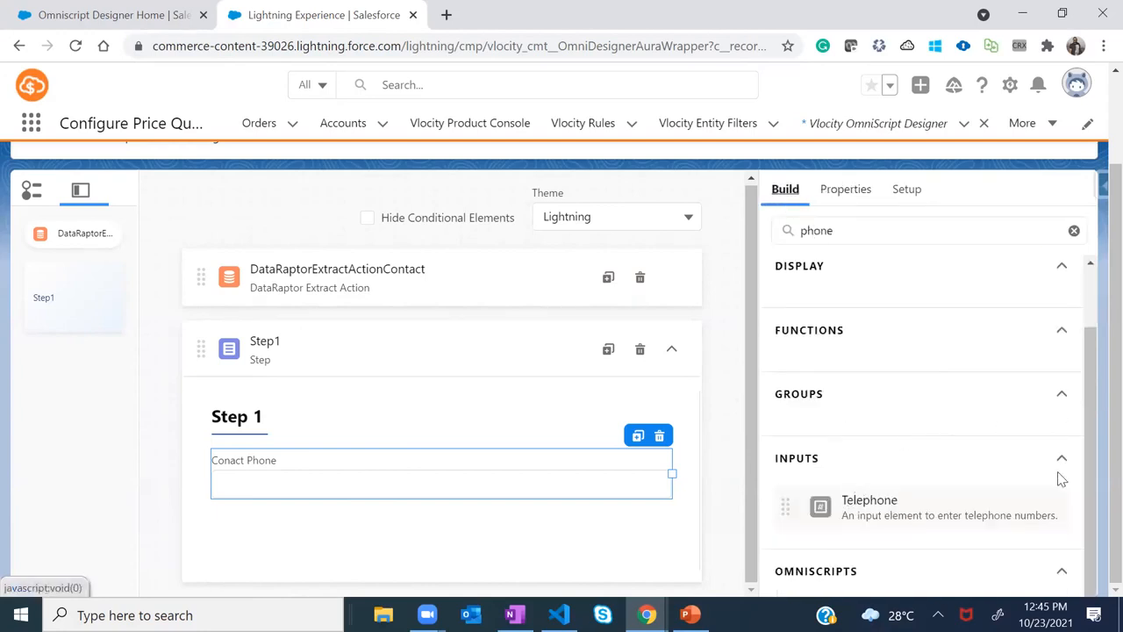
left_click_drag(850, 229, 786, 229)
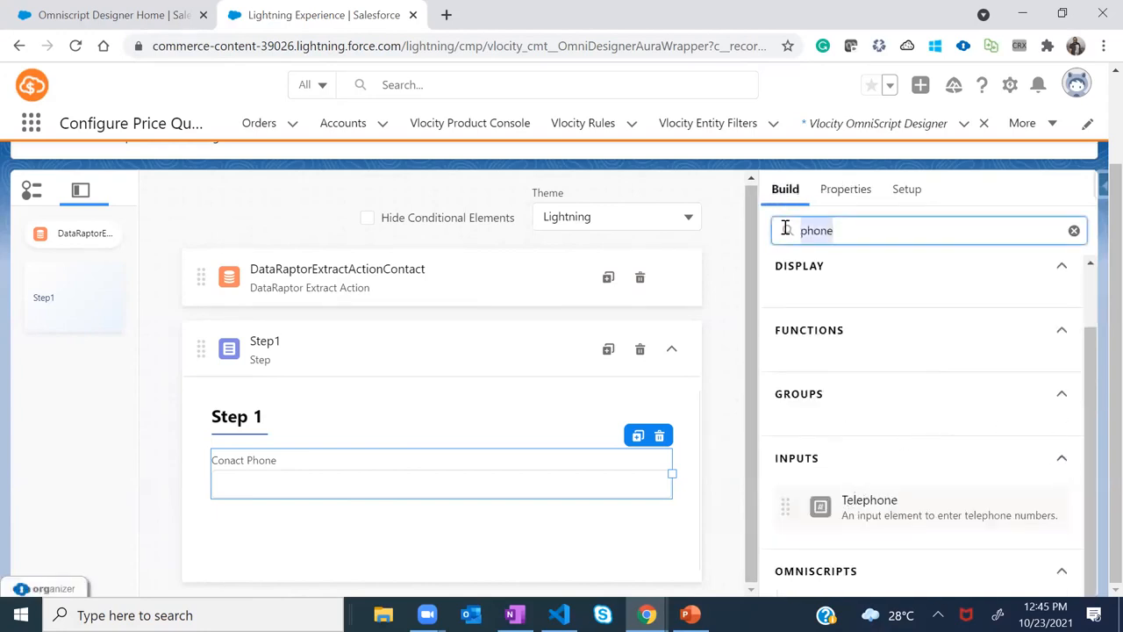
type("ele")
key("BackSpace")
key("BackSpace")
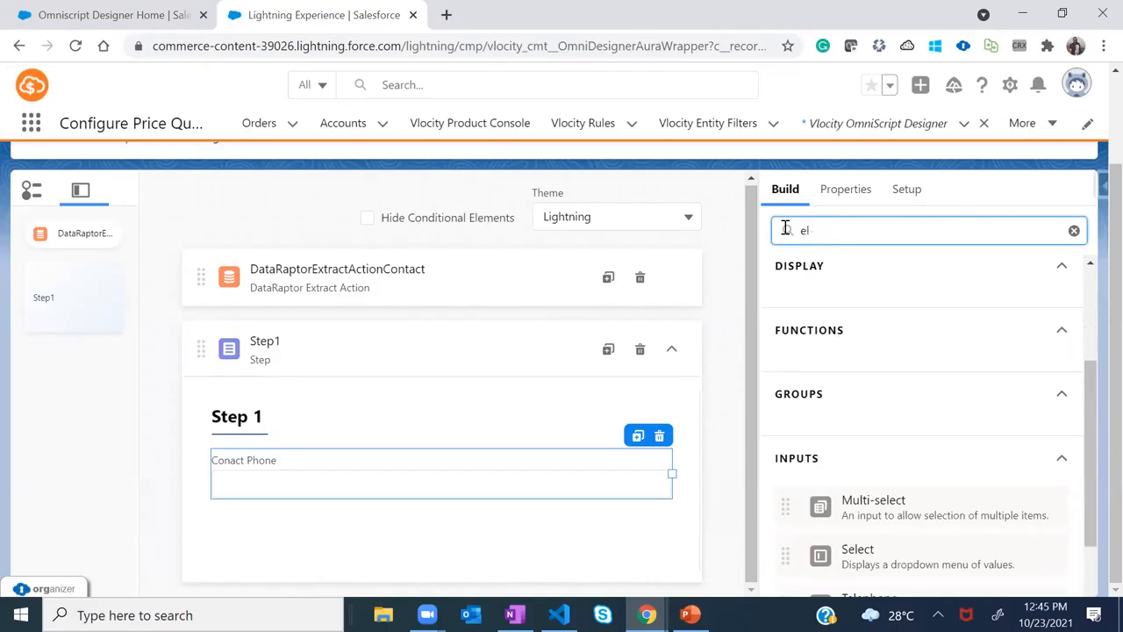
type("mail")
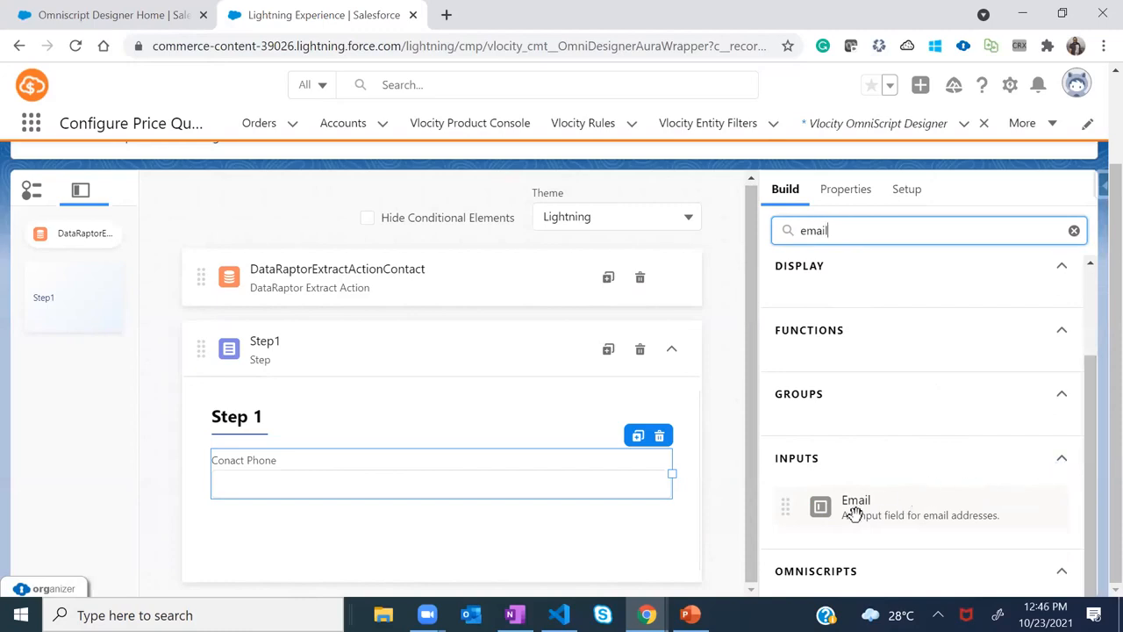
left_click_drag(883, 511, 289, 533)
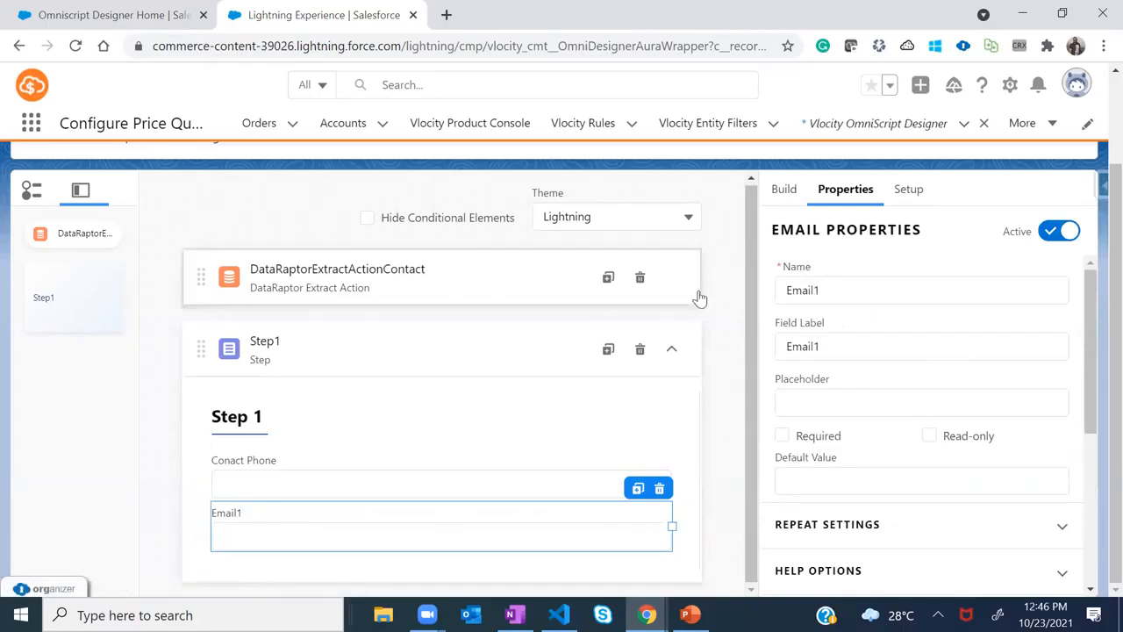
Rename the new Email field to ContactEmail and give it the label 'Contact Email'
key("alt+Tab")
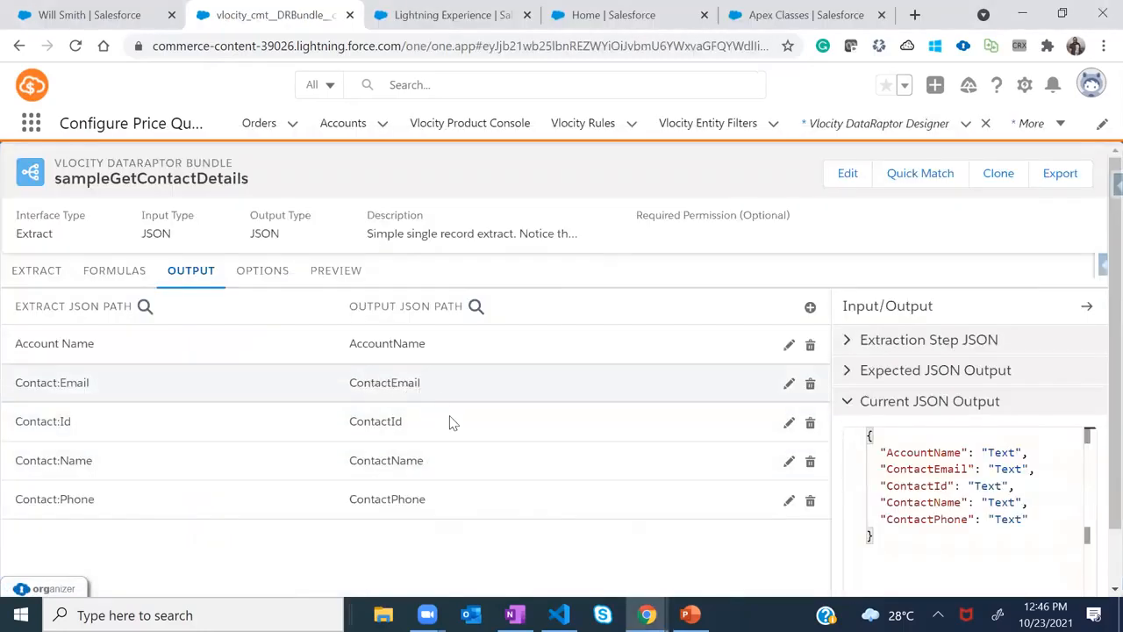
key("alt+Tab")
left_click(290, 474)
left_click(276, 521)
double_click(778, 290)
type("Conta")
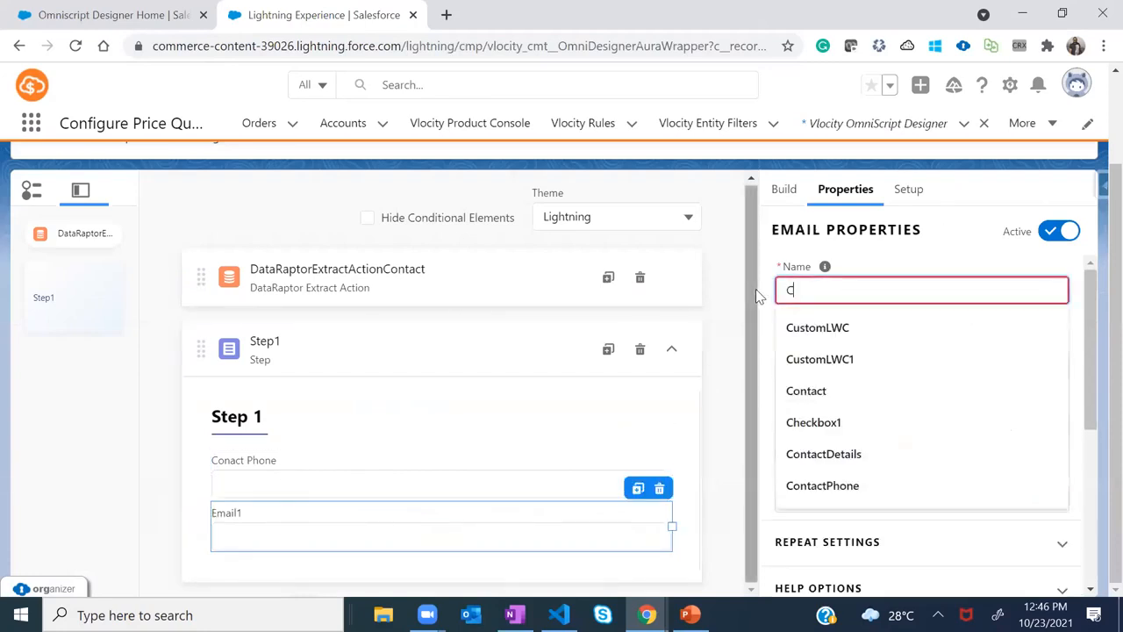
type("ctEmail")
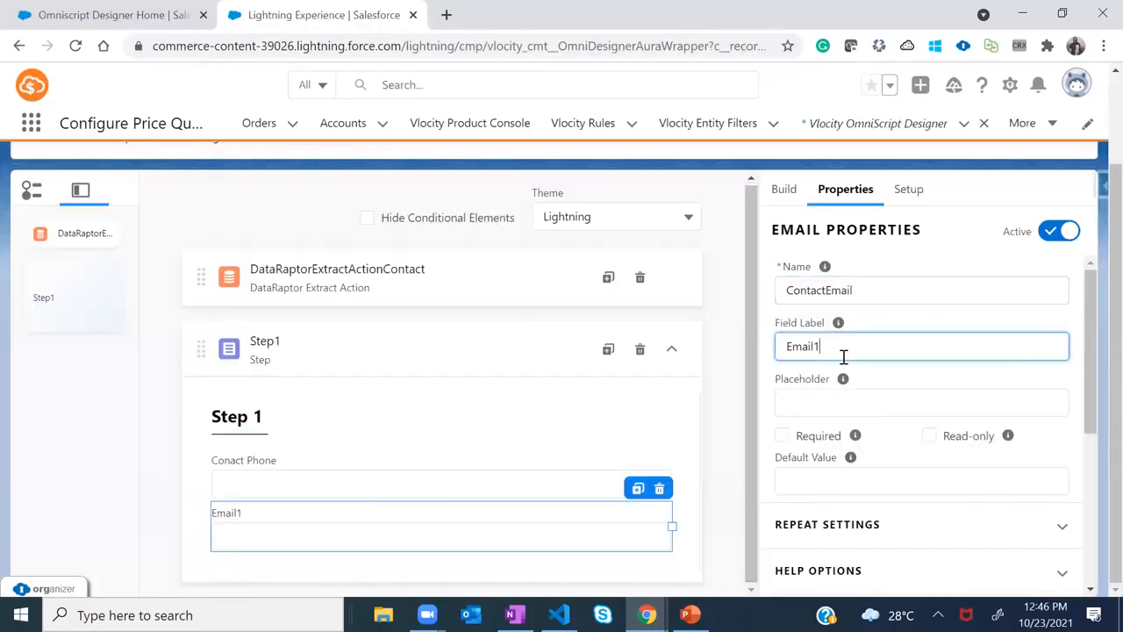
double_click(842, 347)
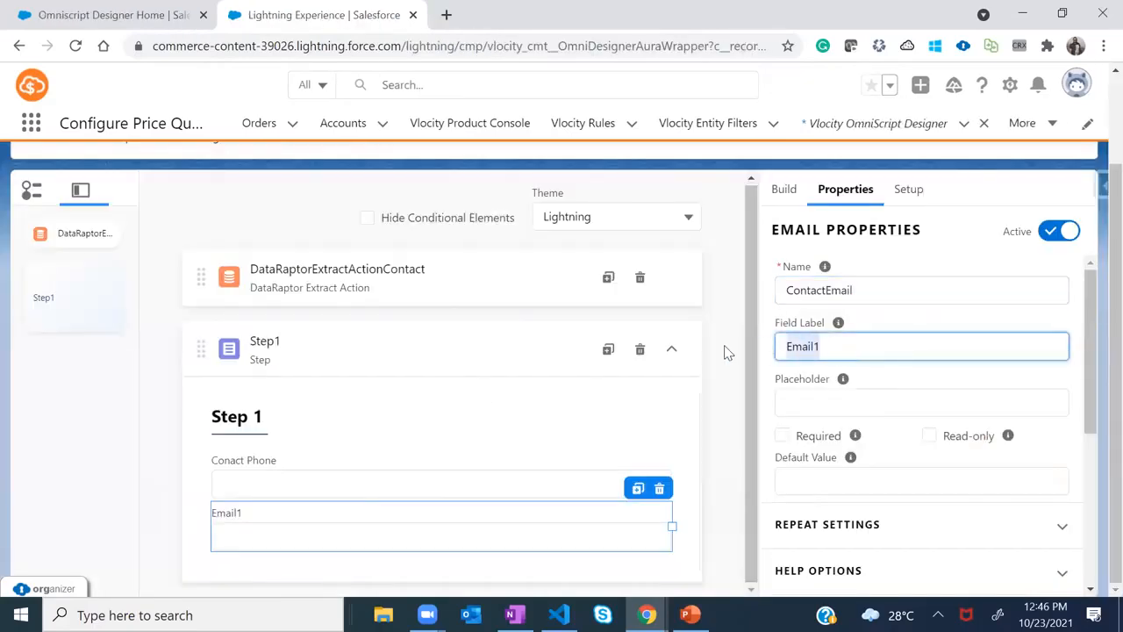
type("Contact Email")
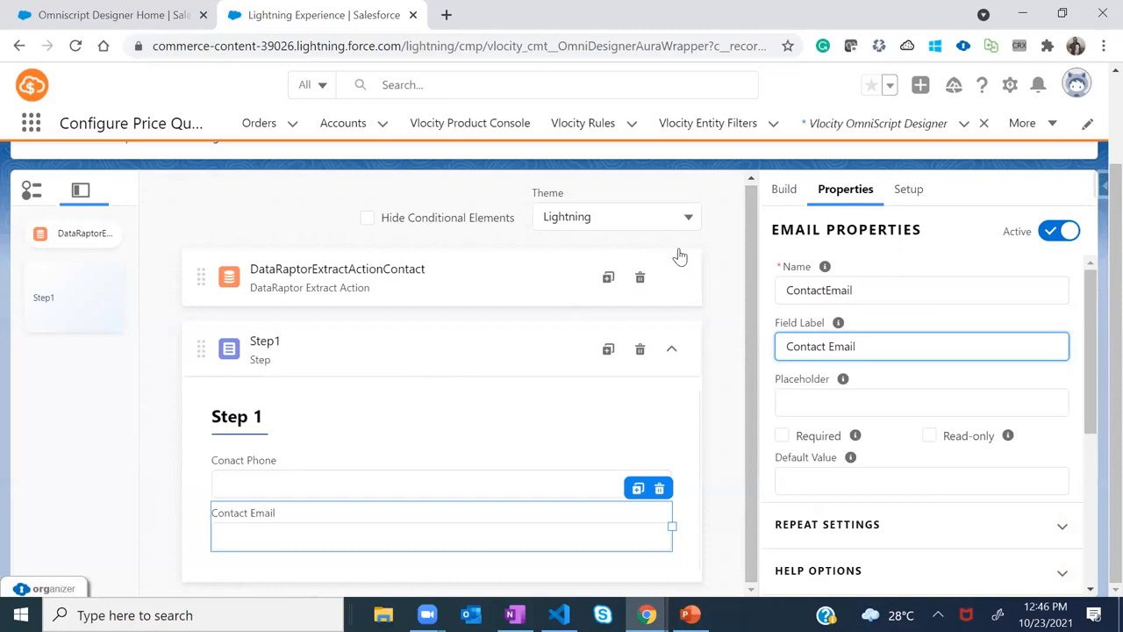
Preview ContactSession3 with the contact's record ID pasted in as the context ID
key("alt+Tab")
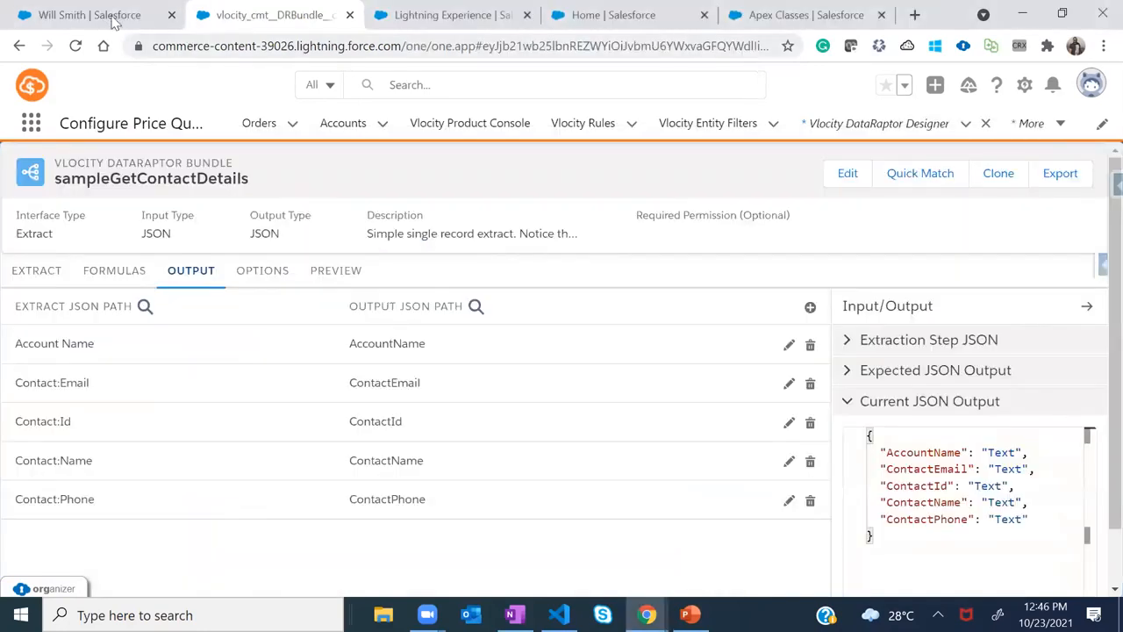
left_click(88, 15)
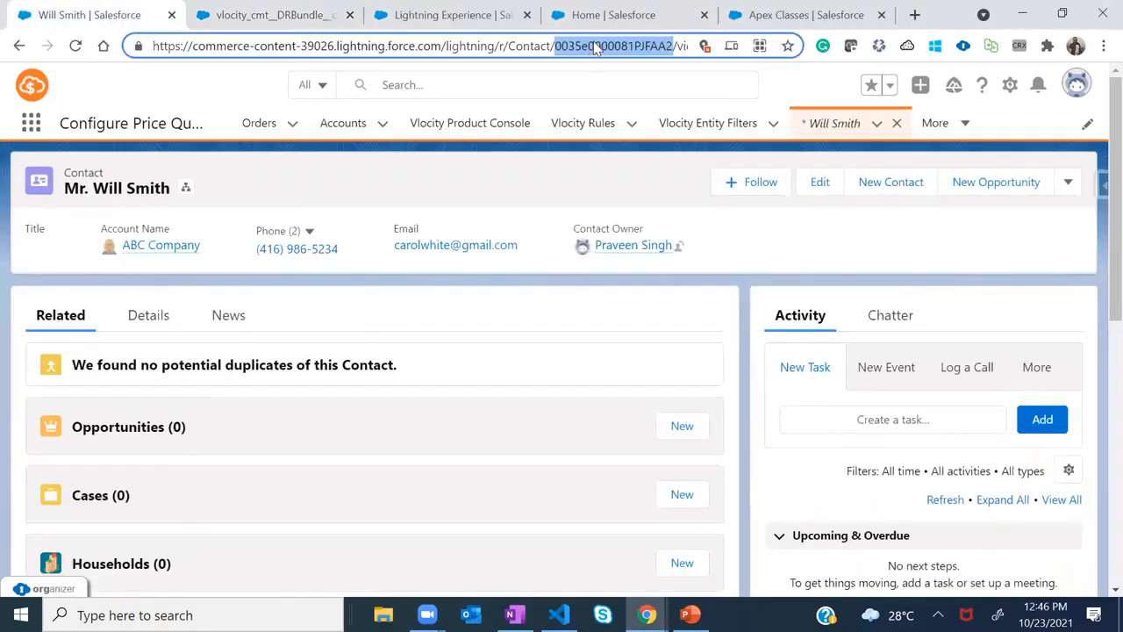
key("alt+Tab")
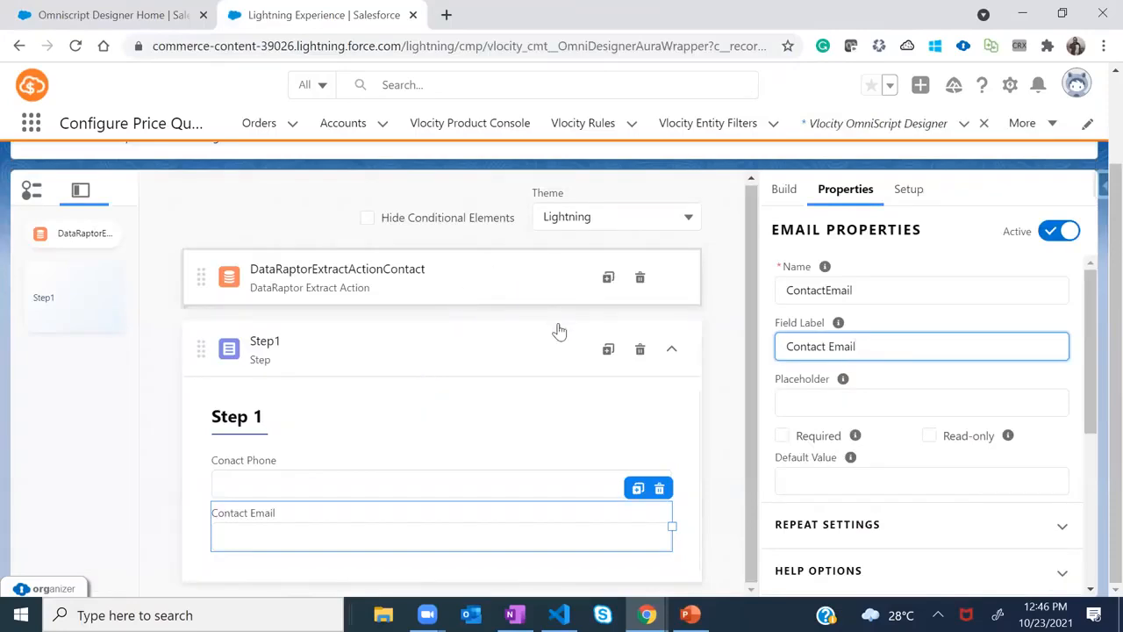
scroll(1096, 225, "up", 2)
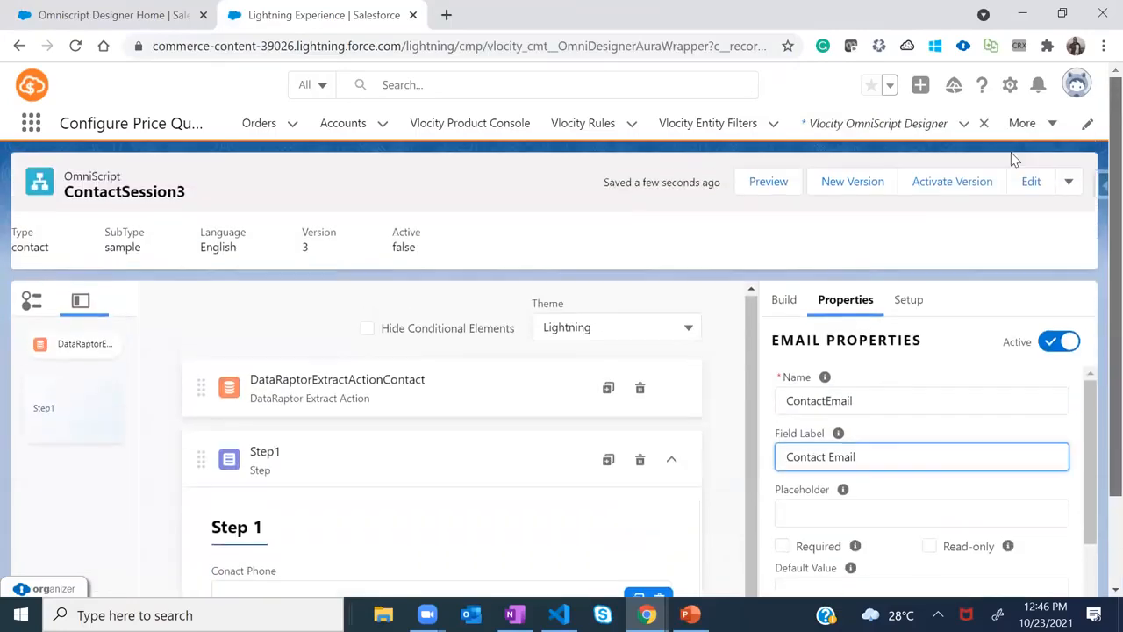
left_click(767, 183)
left_click(231, 330)
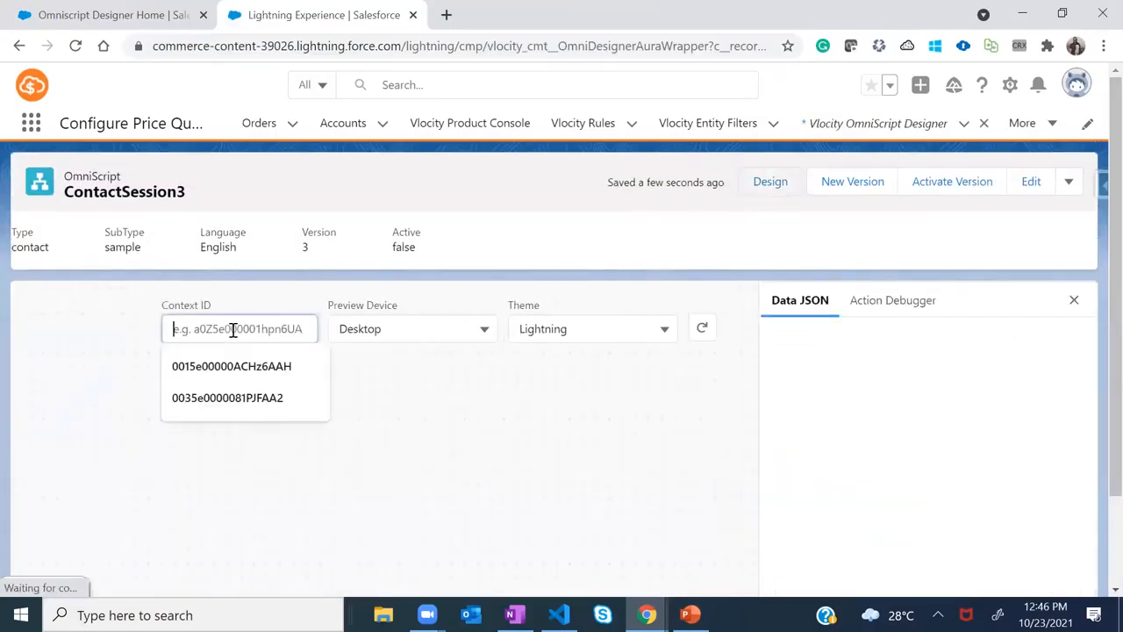
type("0035e0000081PJFAA2")
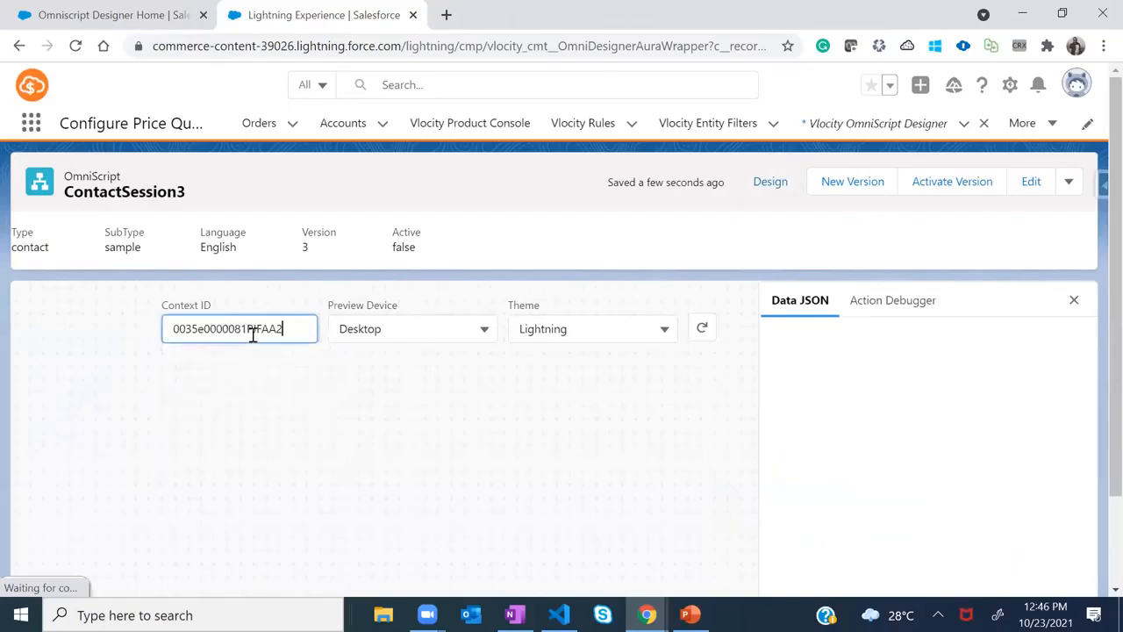
left_click(702, 328)
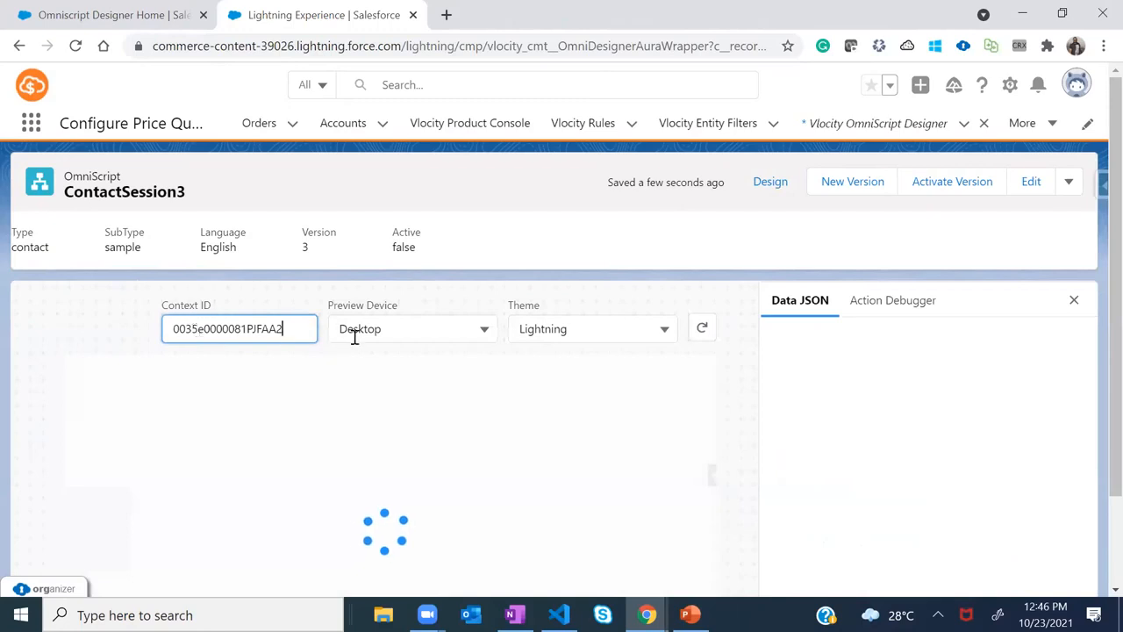
left_click(703, 328)
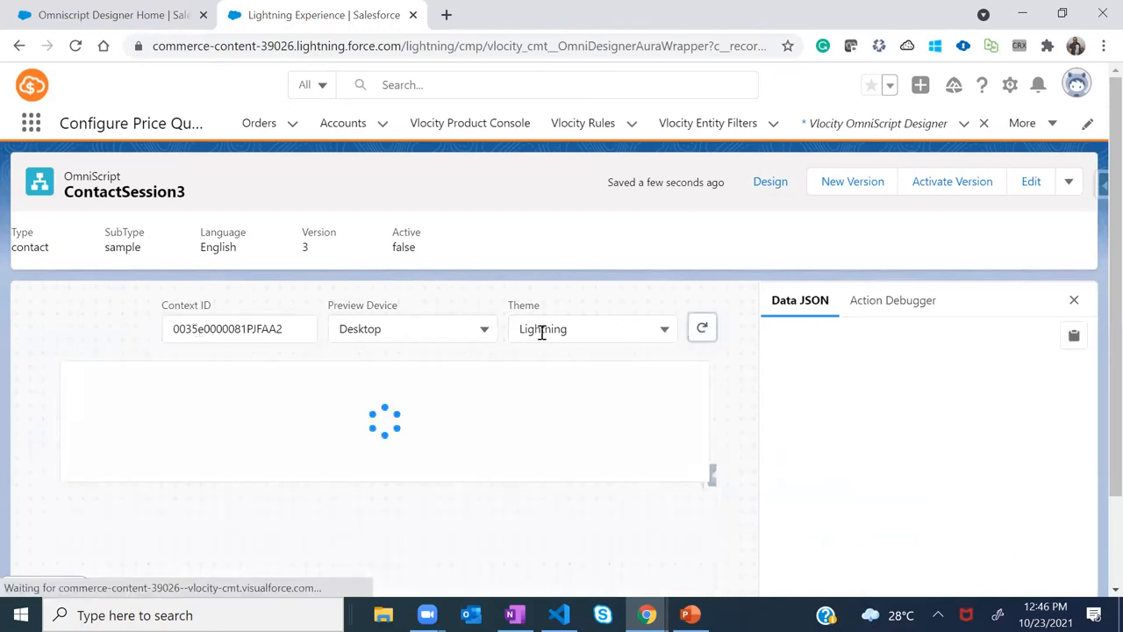
Check the prefilled Contact Phone and Contact Email values in Step 1, then return to the designer
scroll(388, 361, "down", 2)
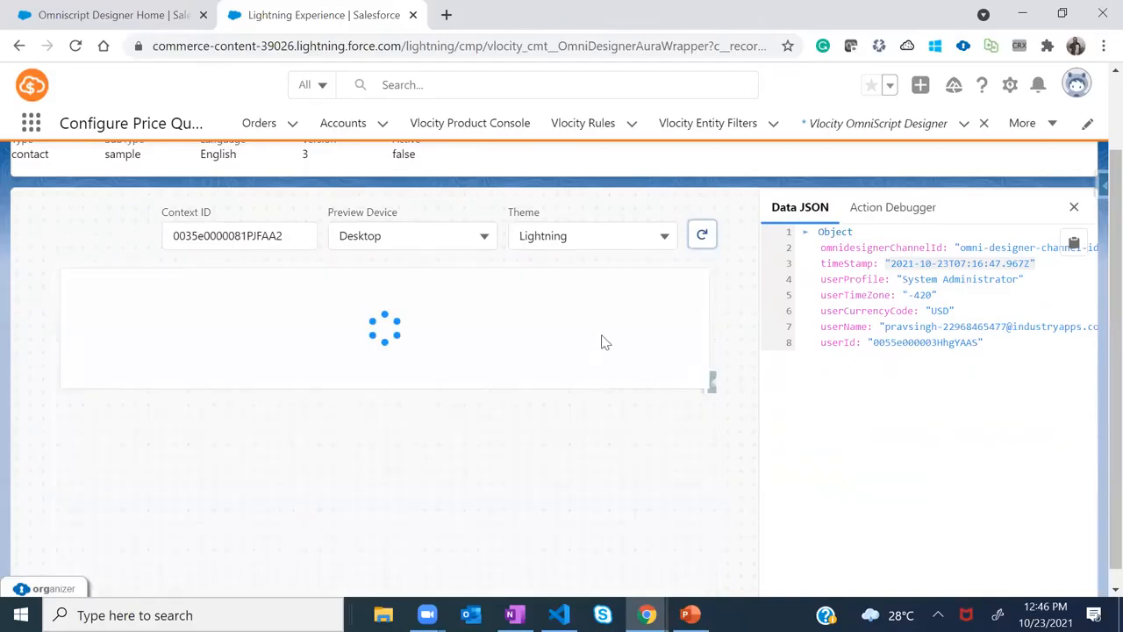
left_click(113, 473)
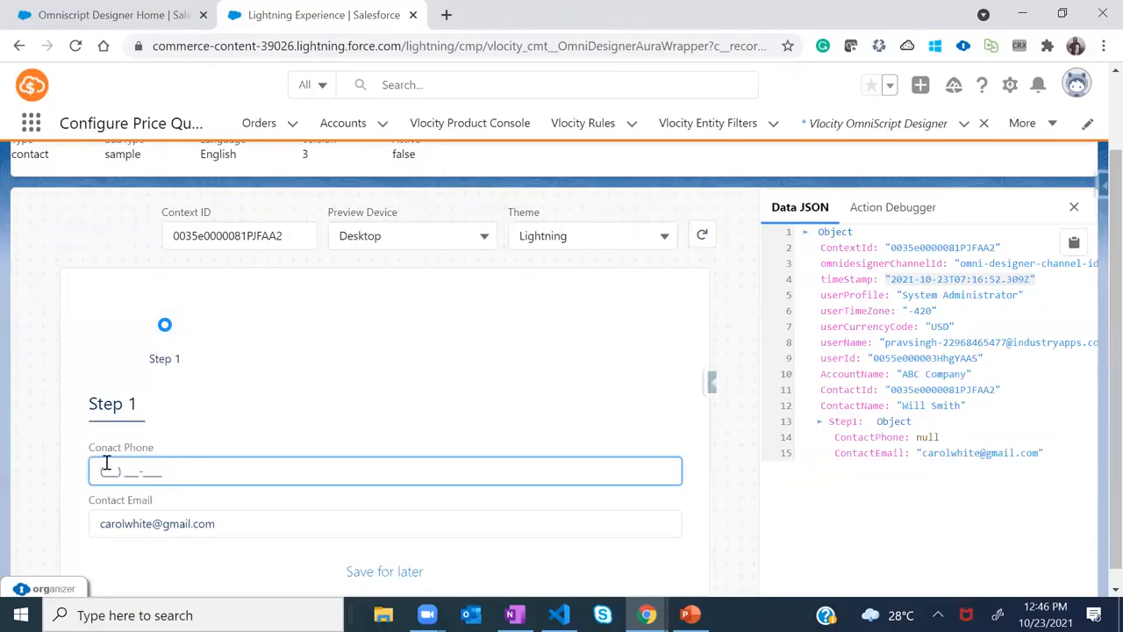
scroll(562, 368, "down", 1)
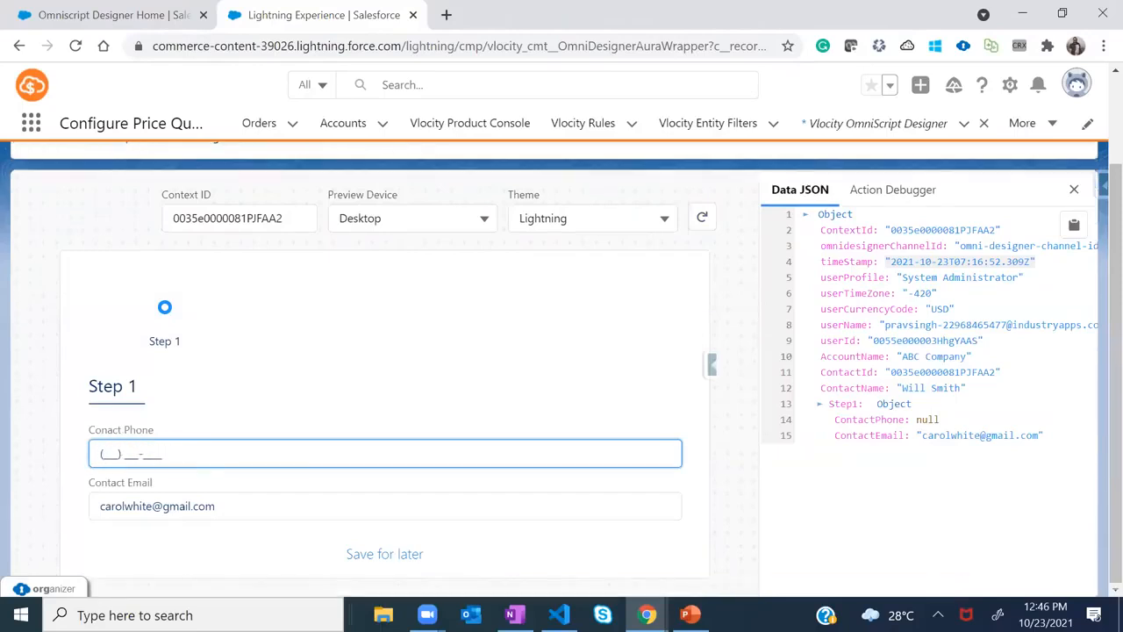
left_click_drag(233, 509, 90, 499)
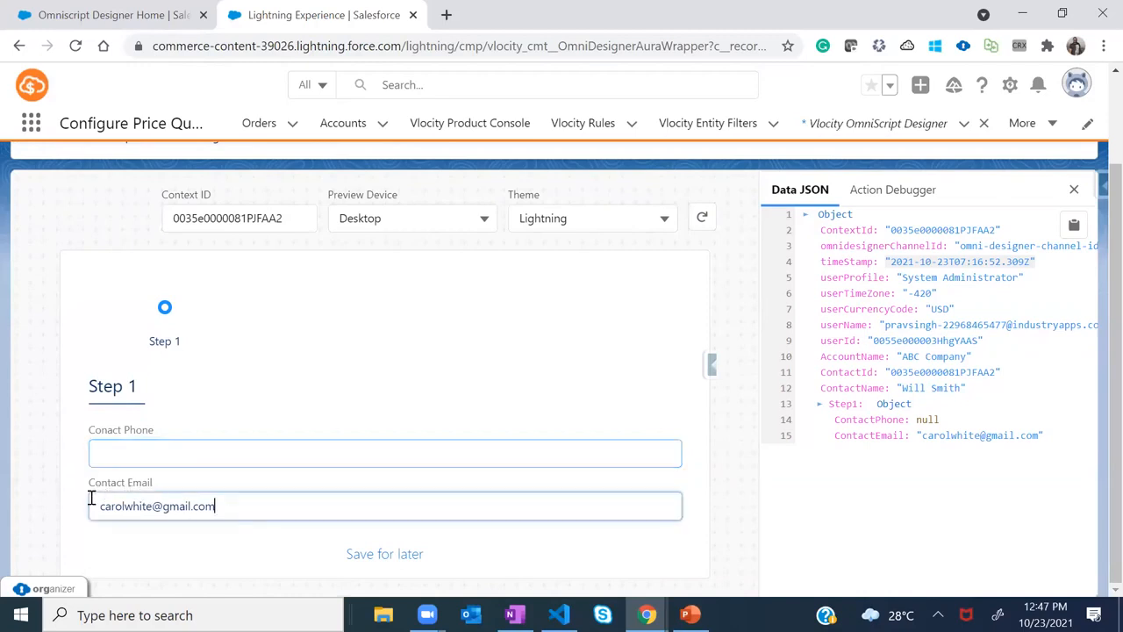
left_click(99, 449)
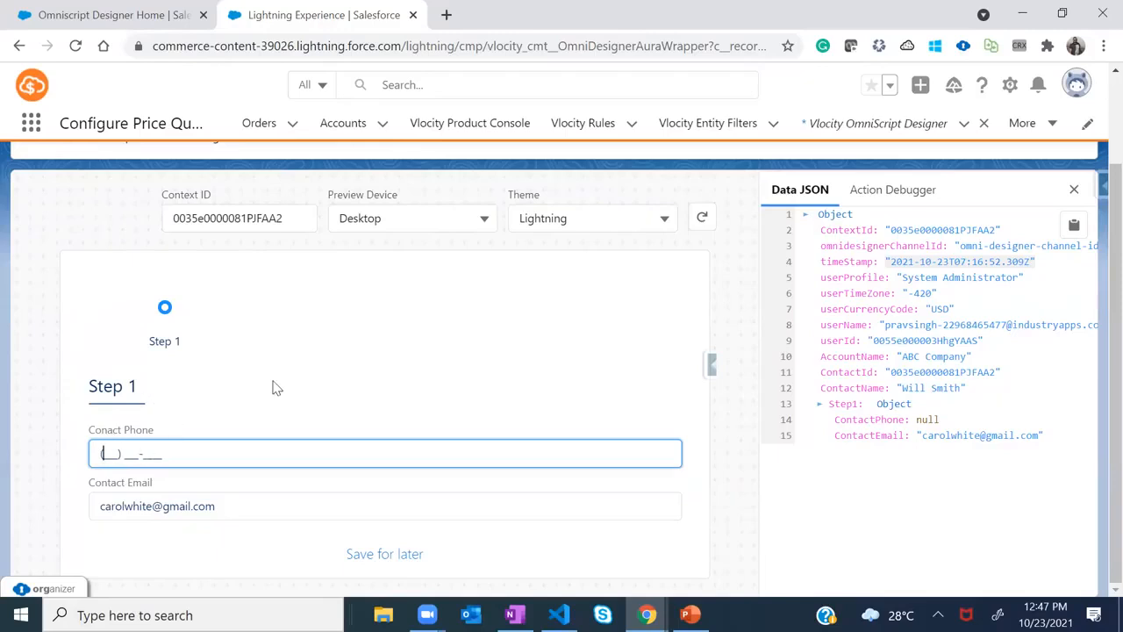
scroll(275, 386, "up", 1)
scroll(291, 436, "down", 1)
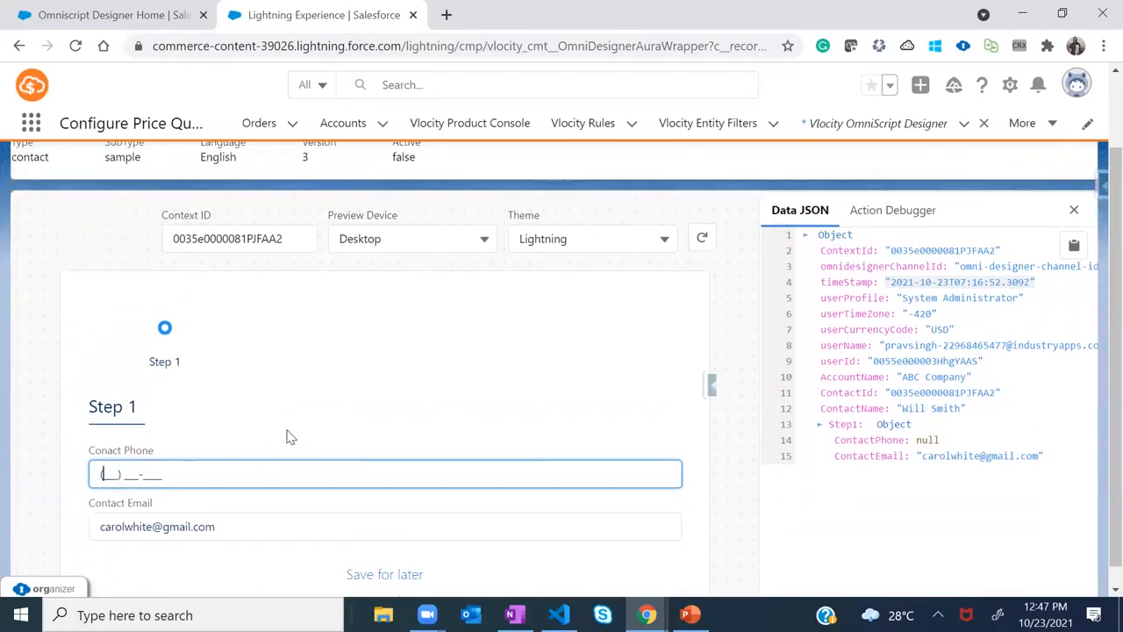
scroll(291, 436, "up", 1)
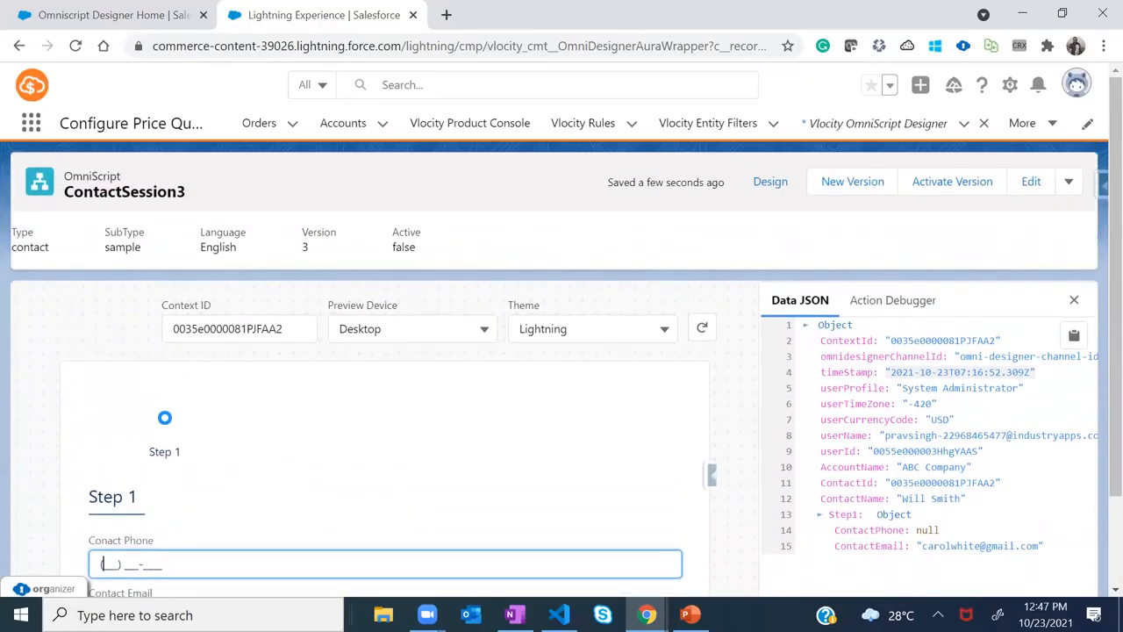
left_click(773, 185)
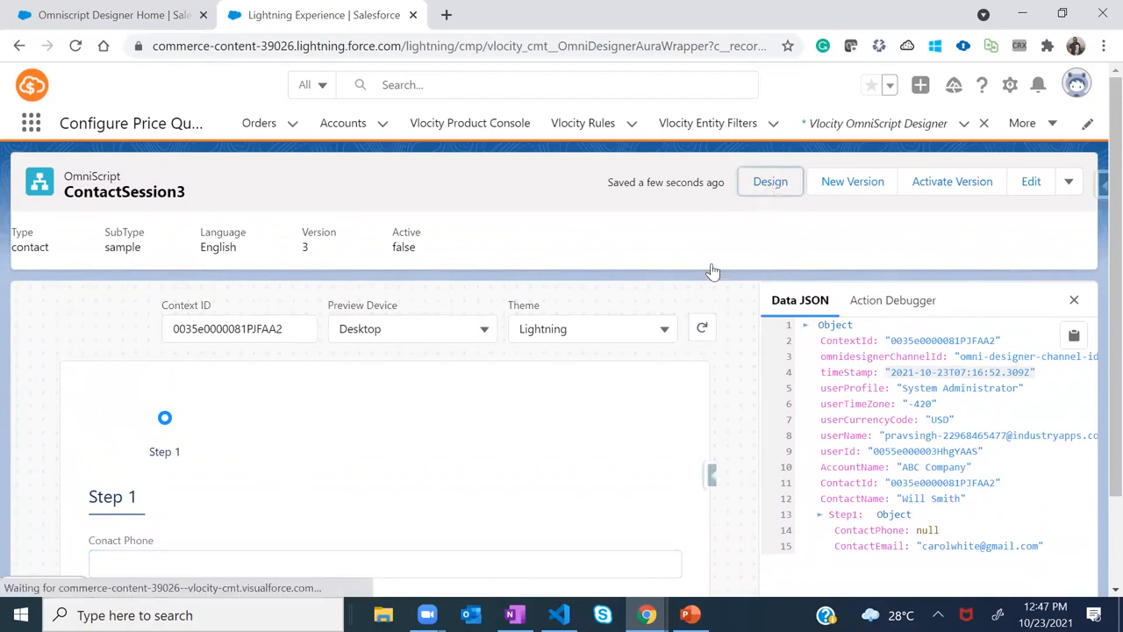
Filter the palette by 'cust' and drop a Custom Lightning Web Component into Step 1 above Conact Phone
scroll(720, 307, "down", 1)
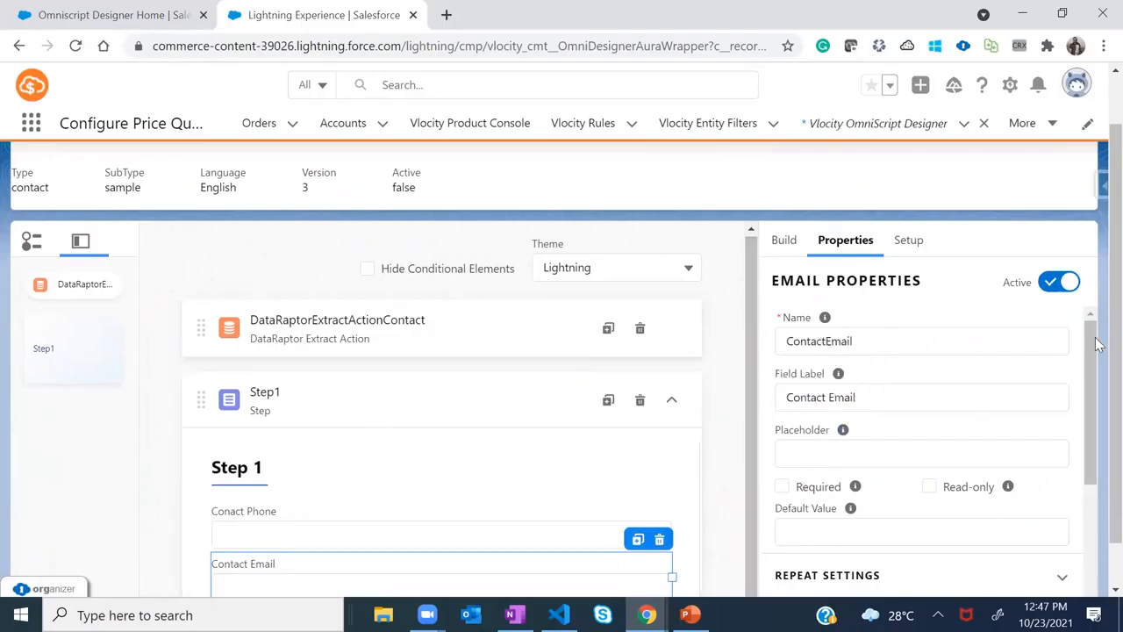
scroll(1097, 344, "down", 1)
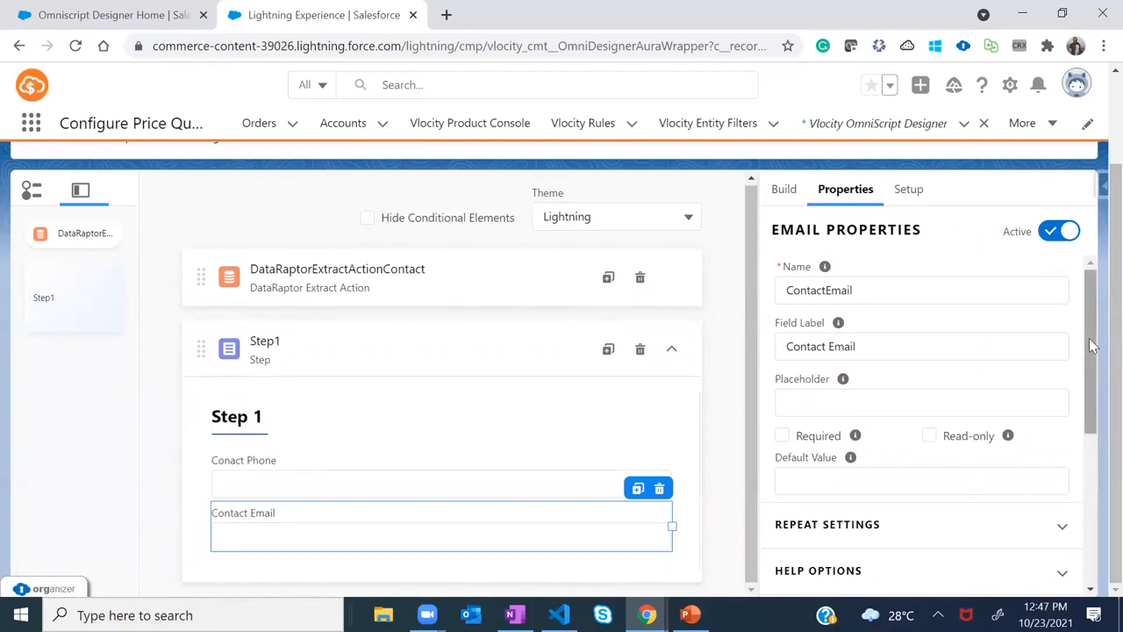
left_click(818, 235)
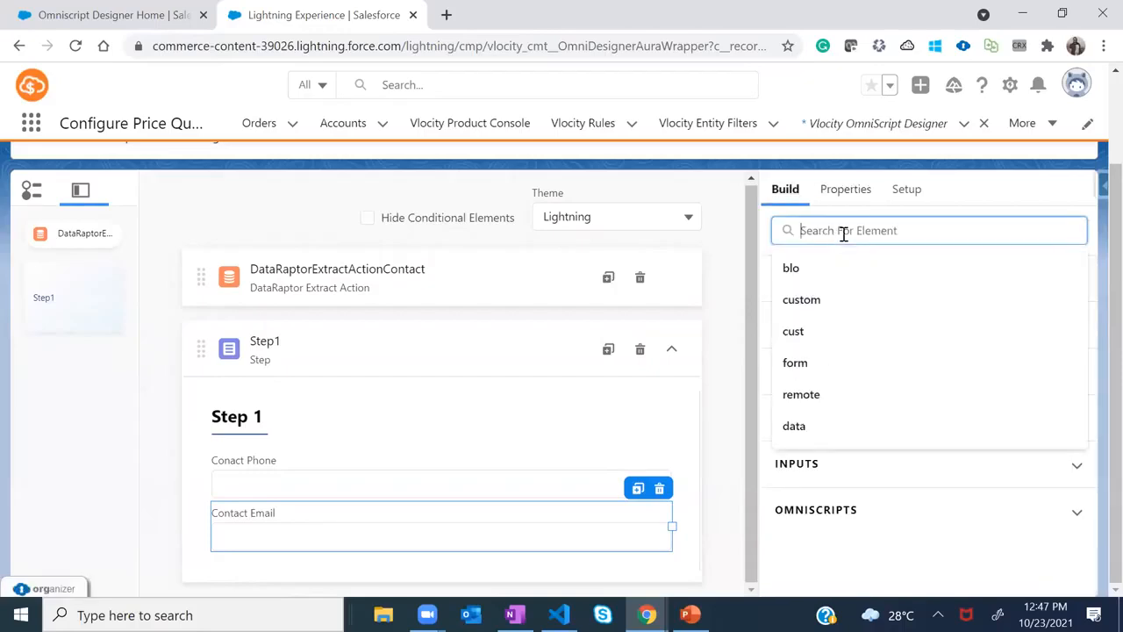
type("cust")
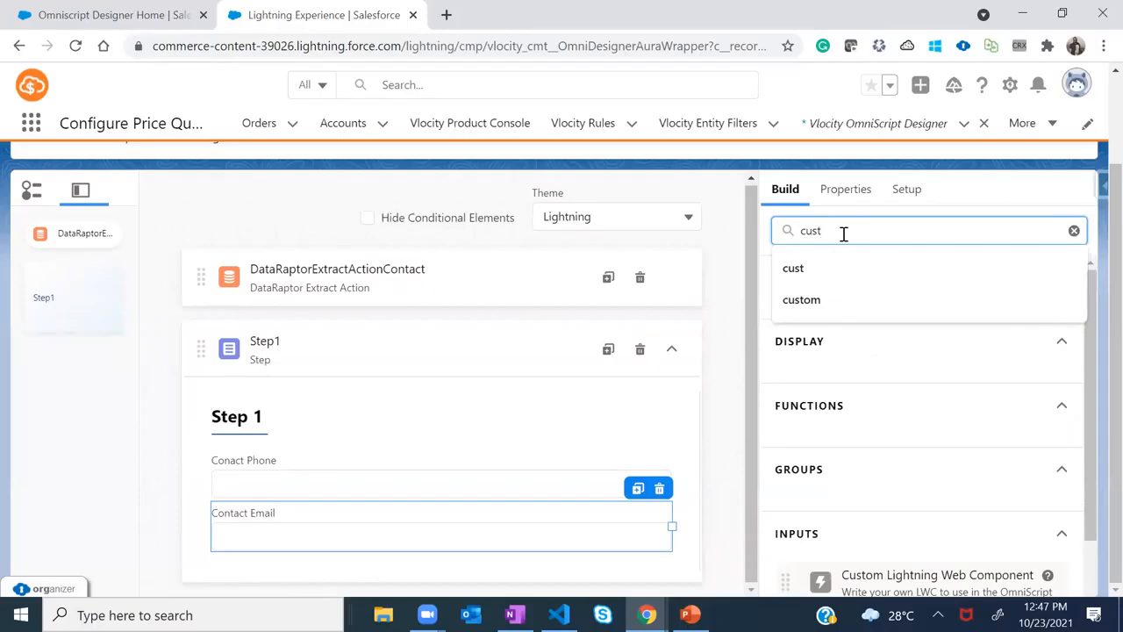
left_click(1033, 186)
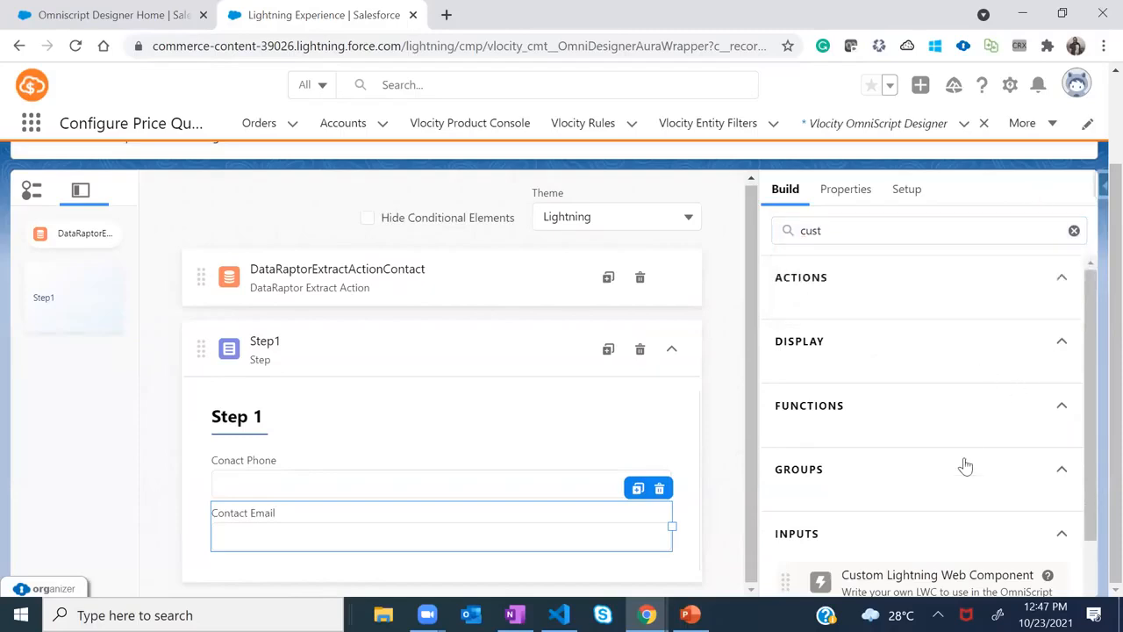
left_click_drag(1097, 430, 1097, 488)
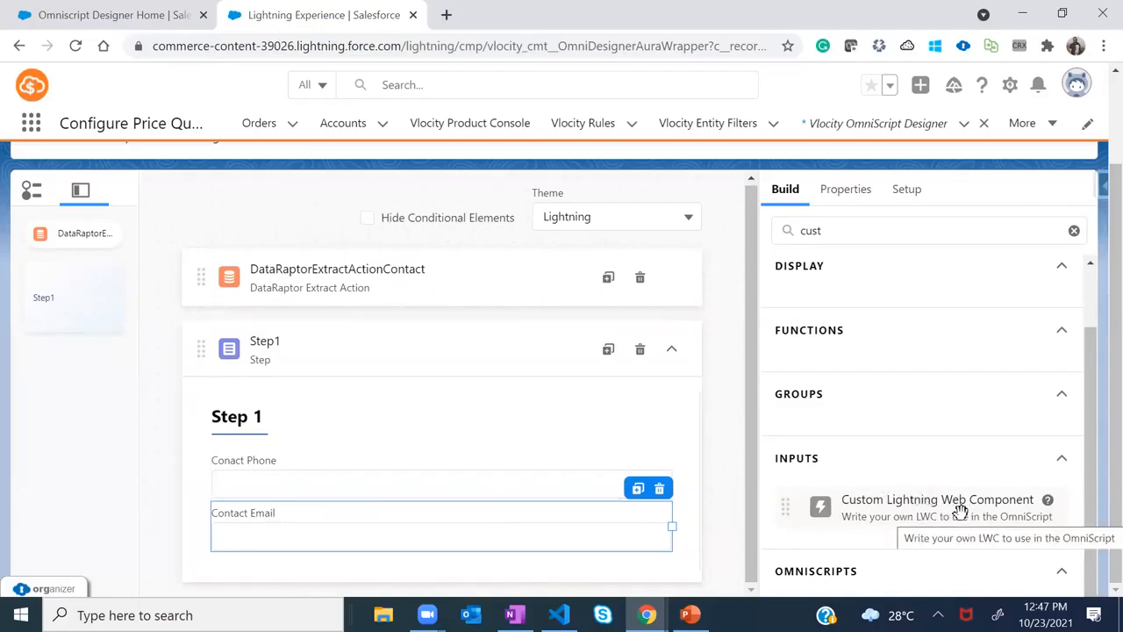
left_click_drag(939, 510, 940, 511)
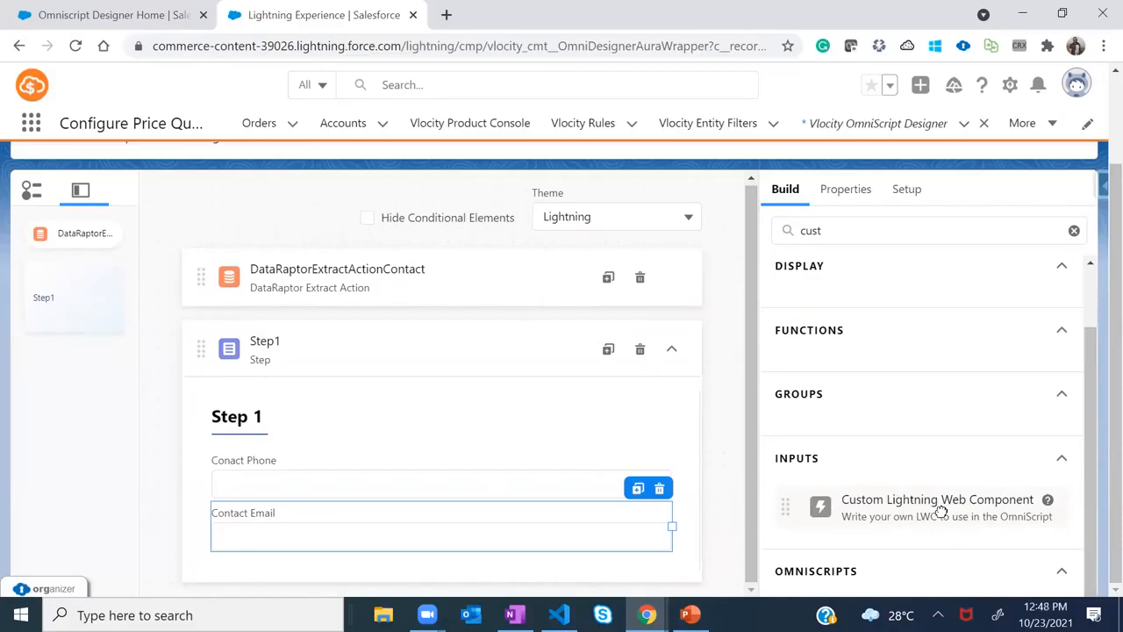
left_click_drag(939, 510, 243, 471)
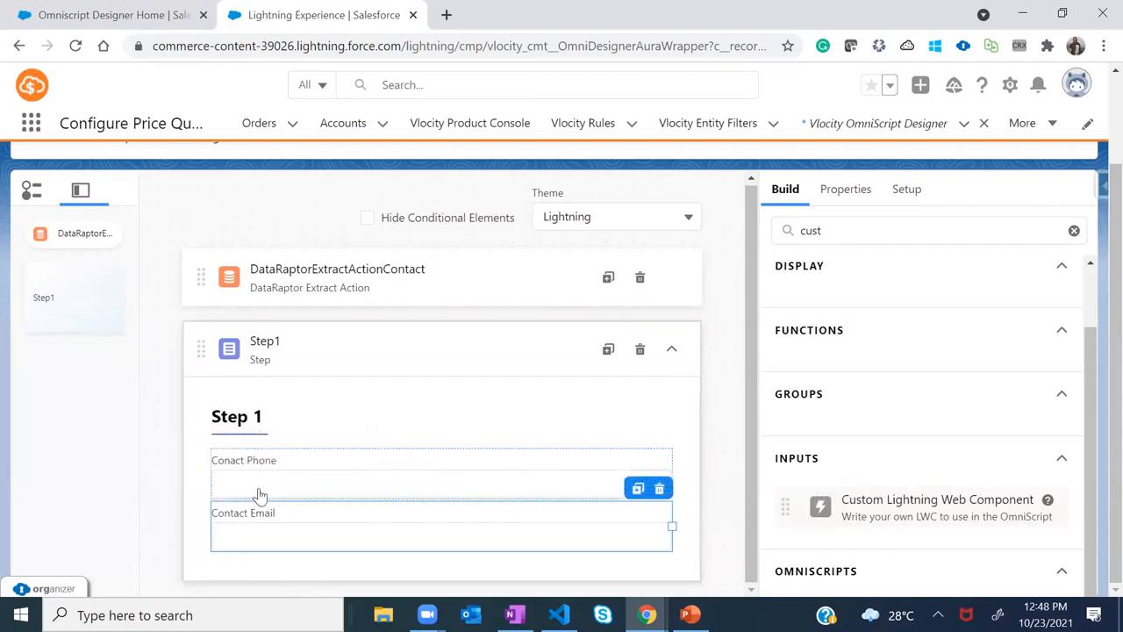
left_click_drag(890, 502, 347, 457)
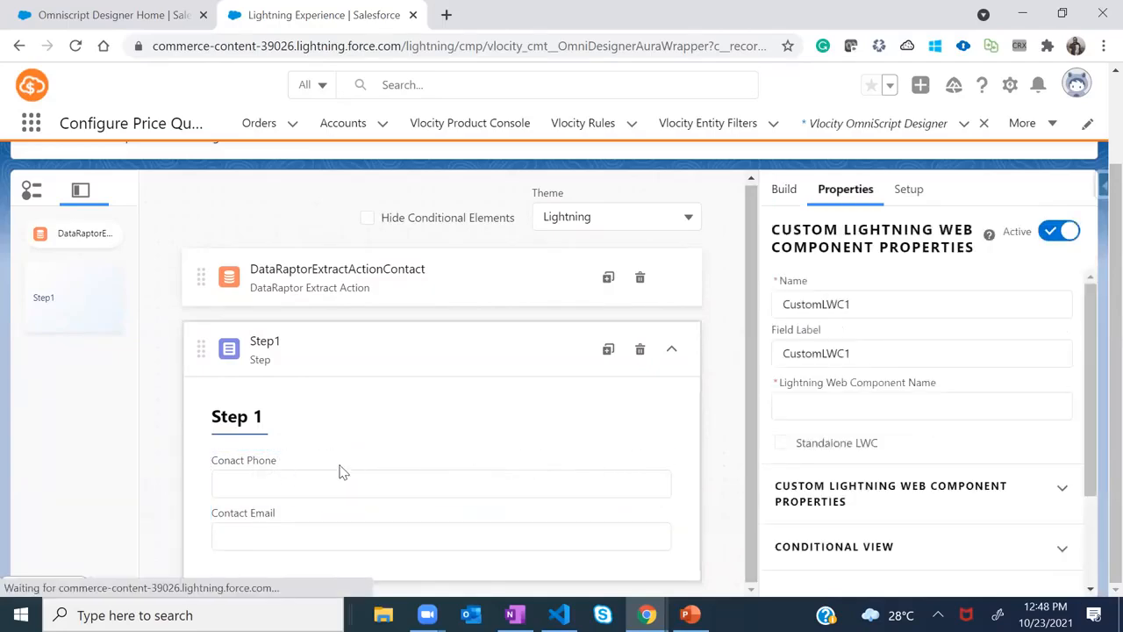
Set CustomLWC1's Lightning Web Component Name to helloCustomer, found by searching 'hell'
left_click_drag(750, 337, 751, 362)
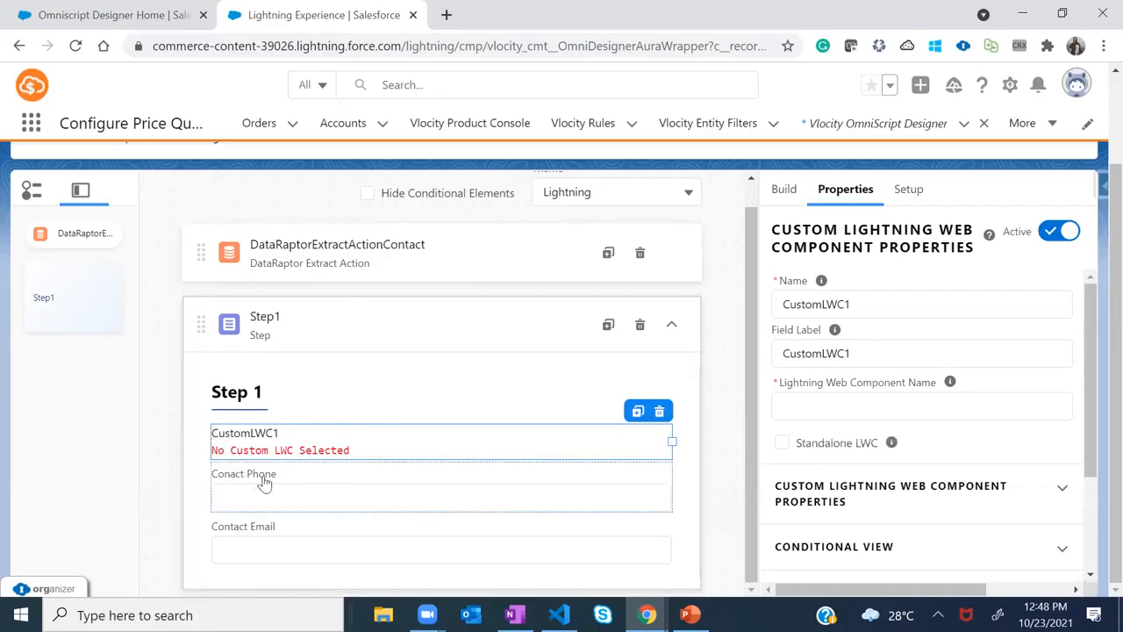
left_click(827, 407)
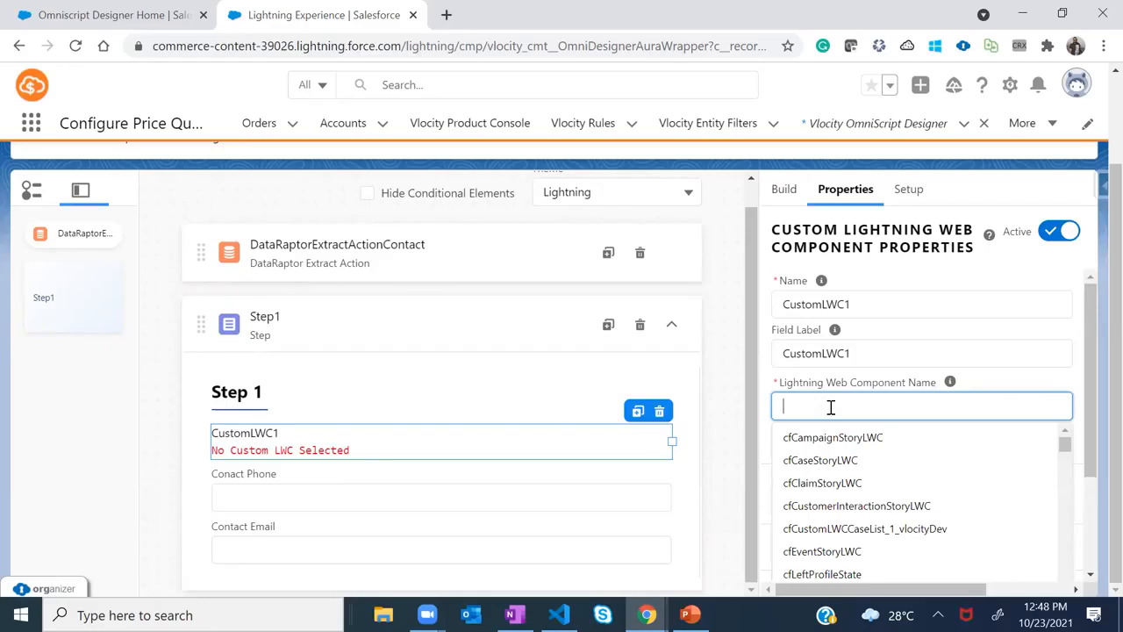
type("hello")
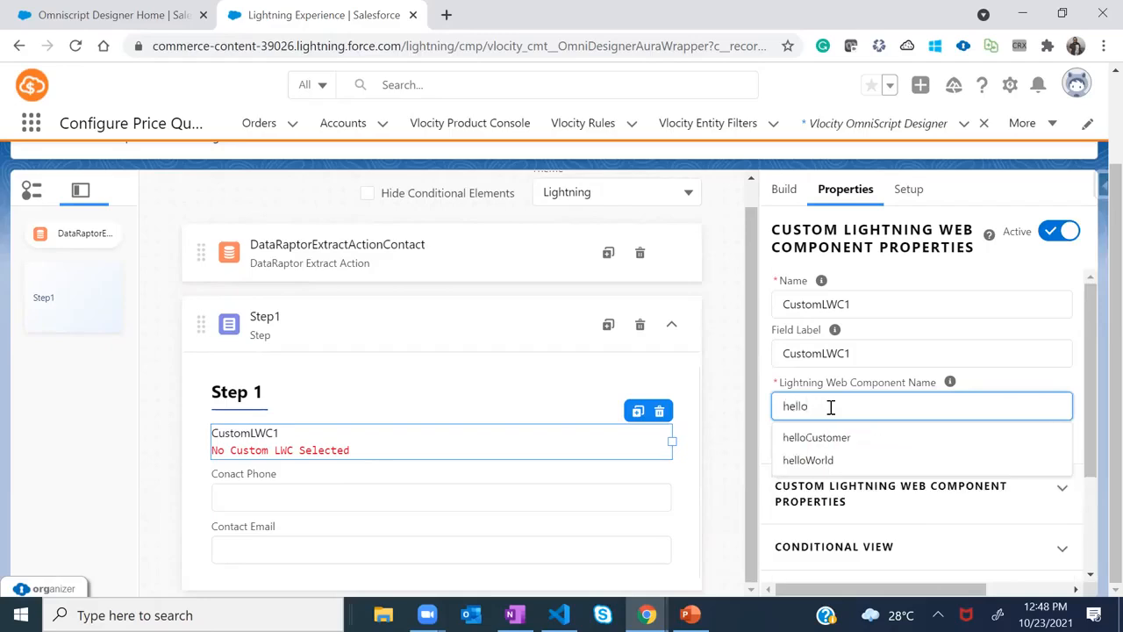
left_click(821, 438)
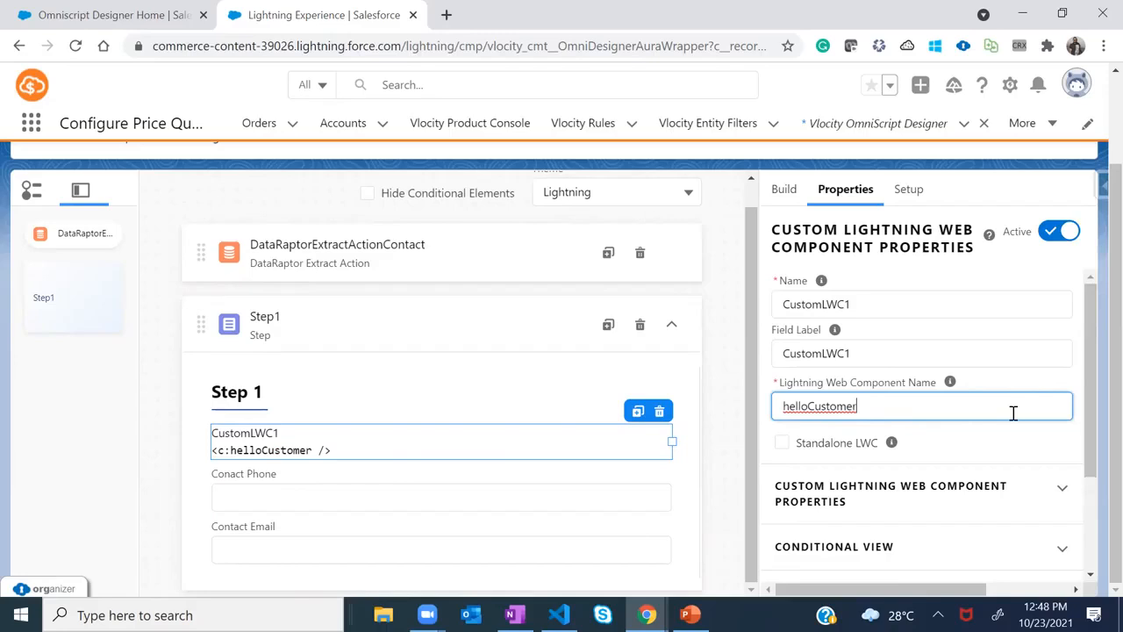
left_click_drag(1092, 368, 1098, 437)
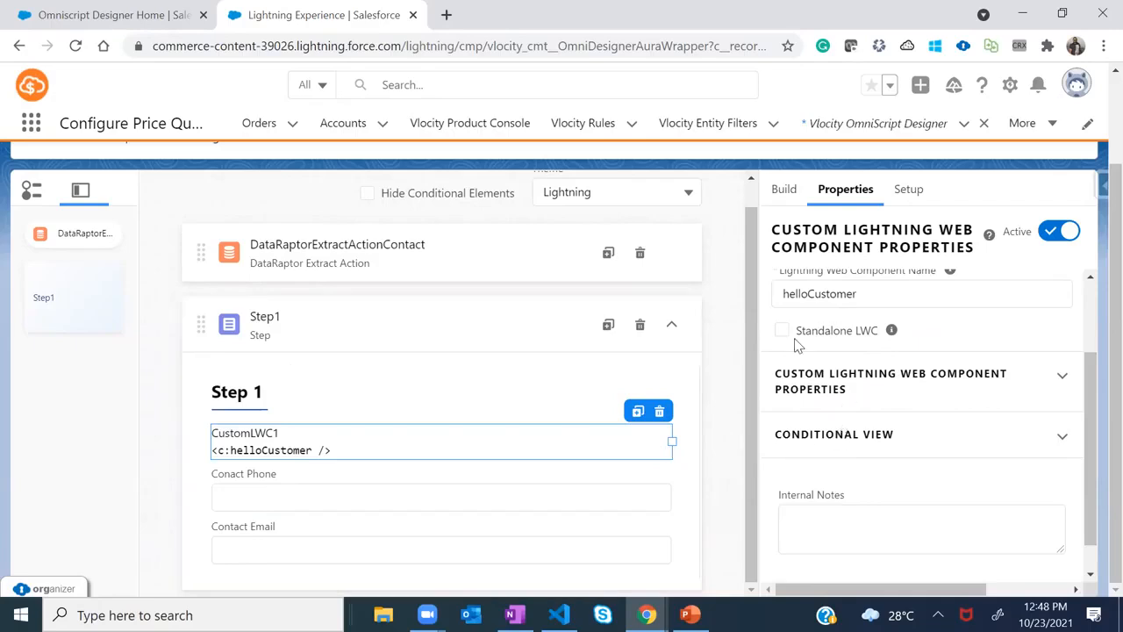
Add a cust-Name custom property to CustomLWC1 sourced from %ContactName%, checked against the DataRaptor output names
left_click(1064, 377)
left_click(826, 448)
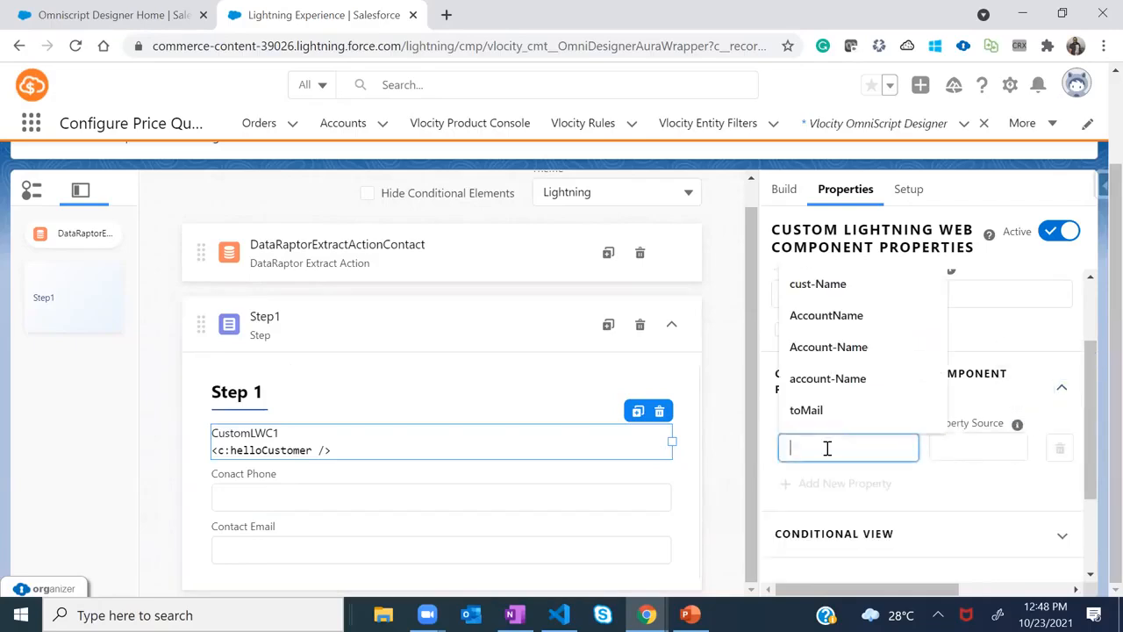
left_click(835, 285)
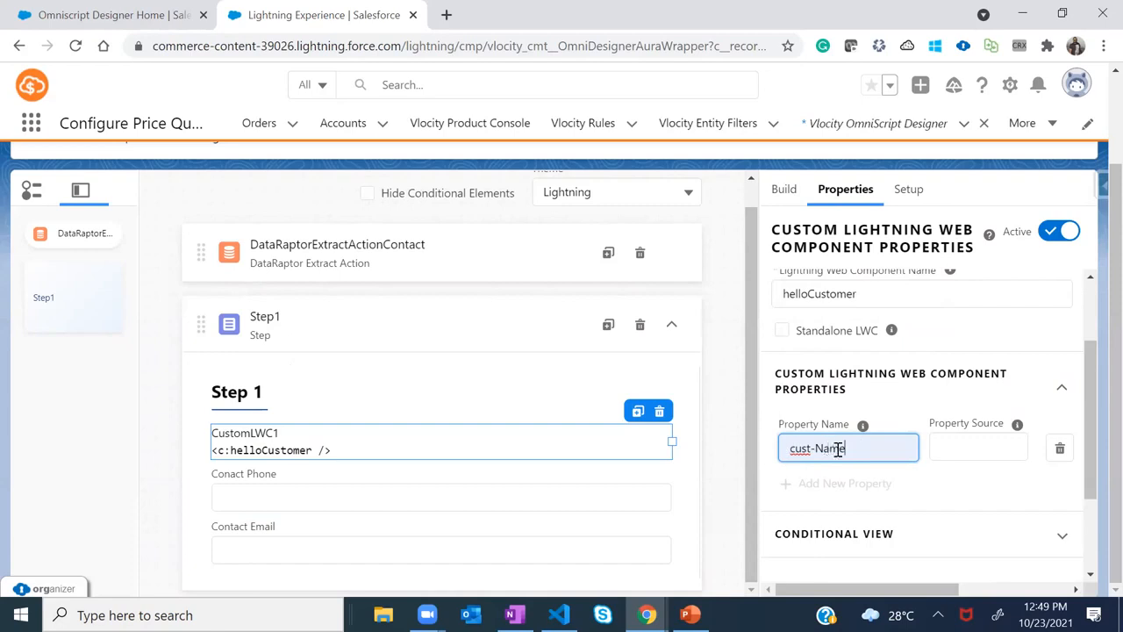
left_click(959, 450)
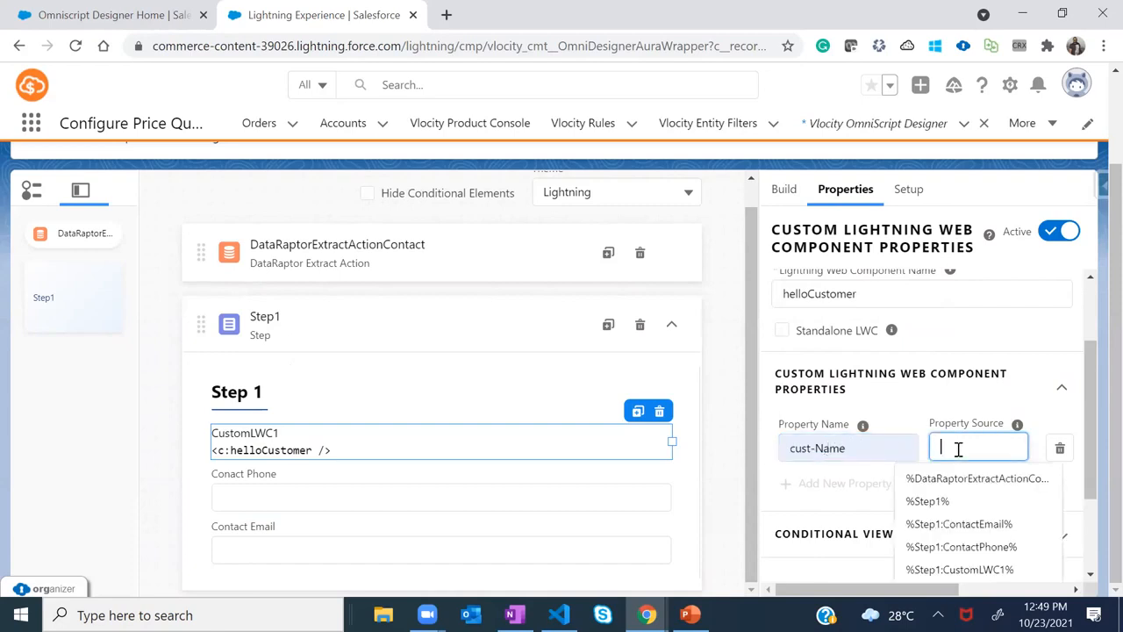
type("%")
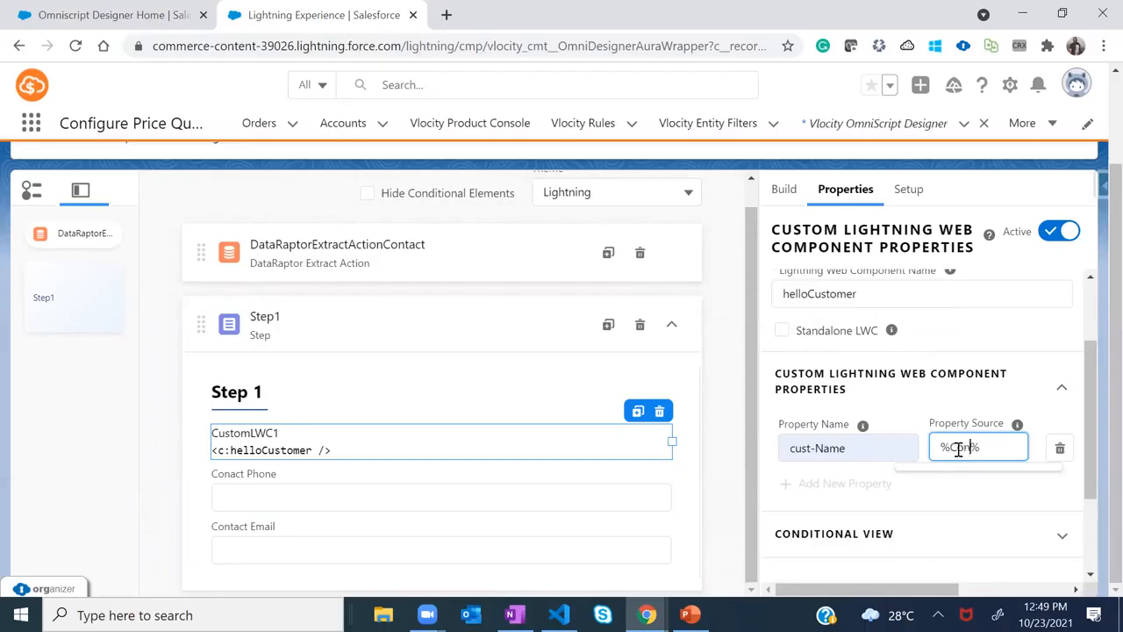
type("%ContactName")
key("alt+Tab")
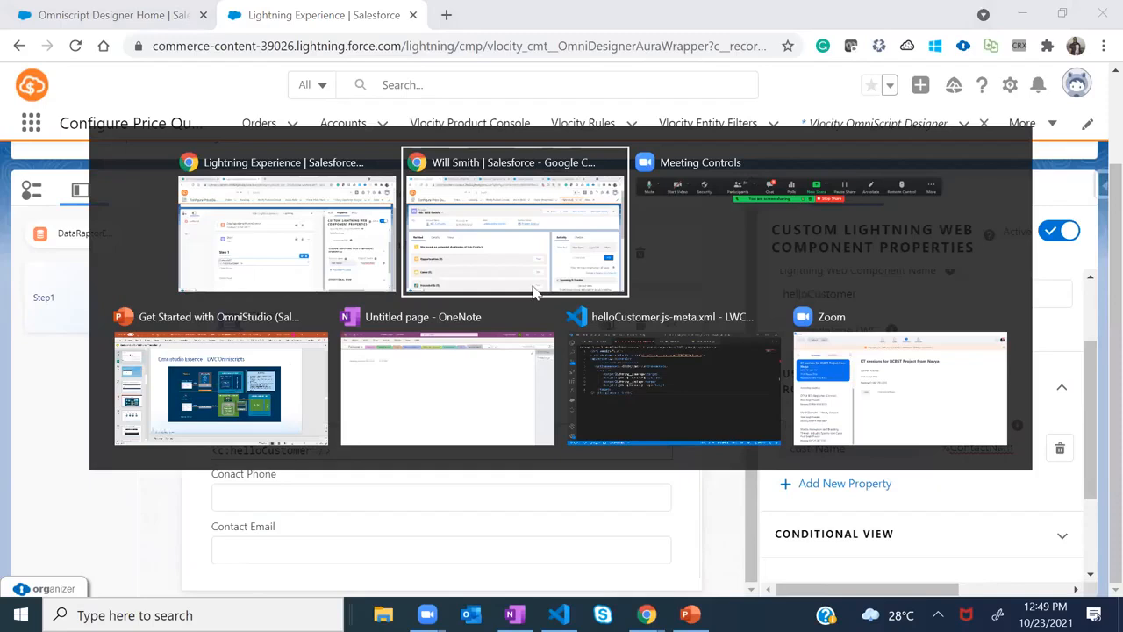
left_click(274, 15)
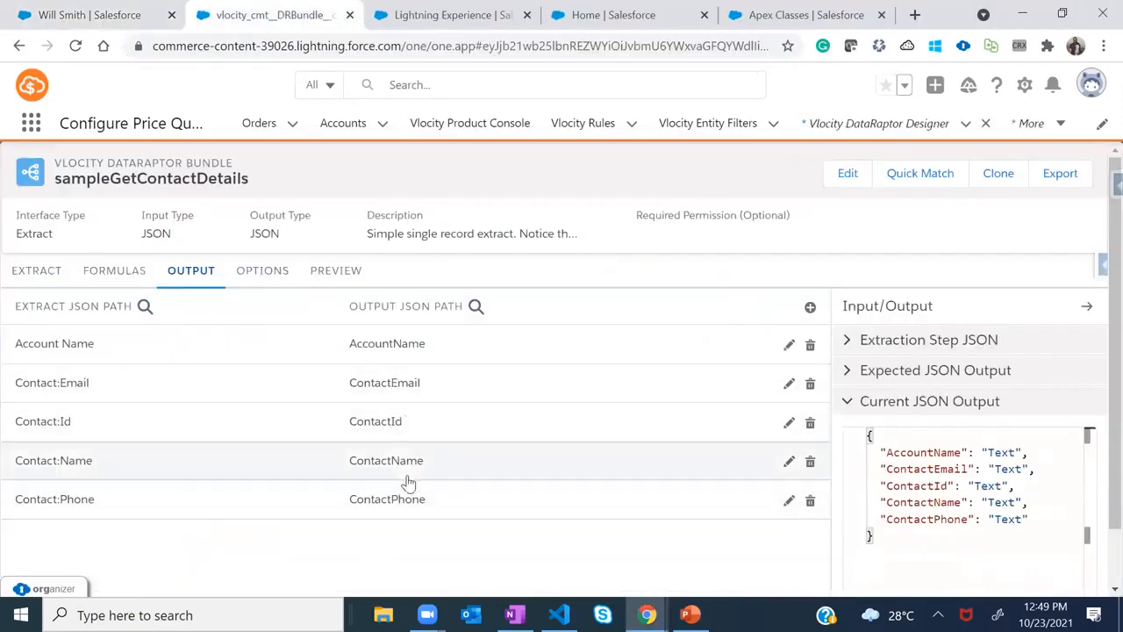
key("alt+Tab")
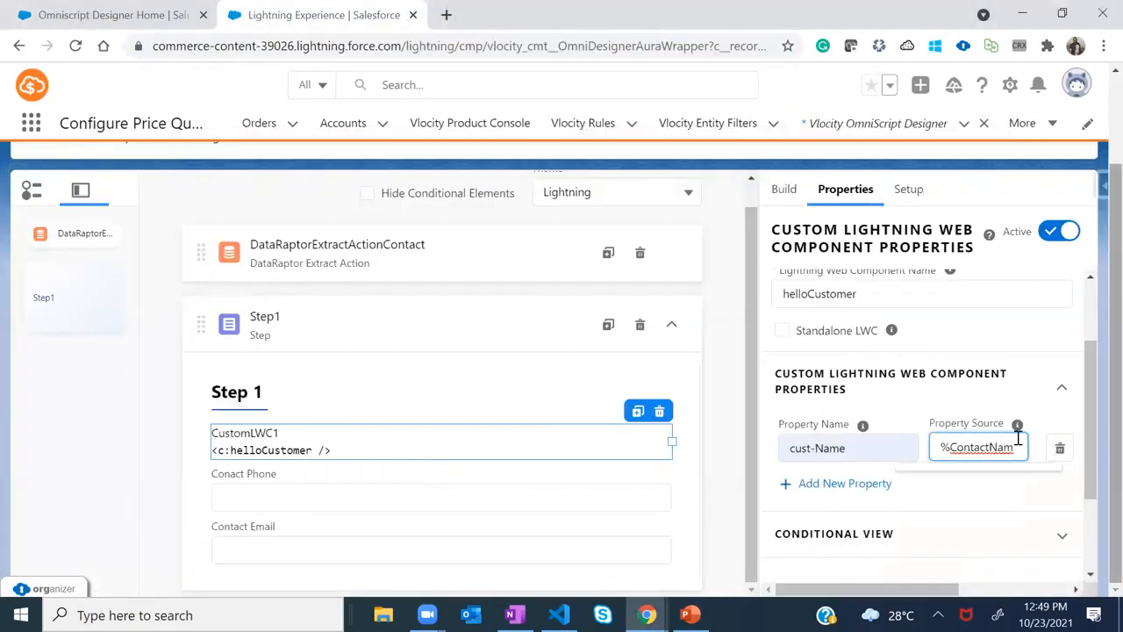
left_click(944, 395)
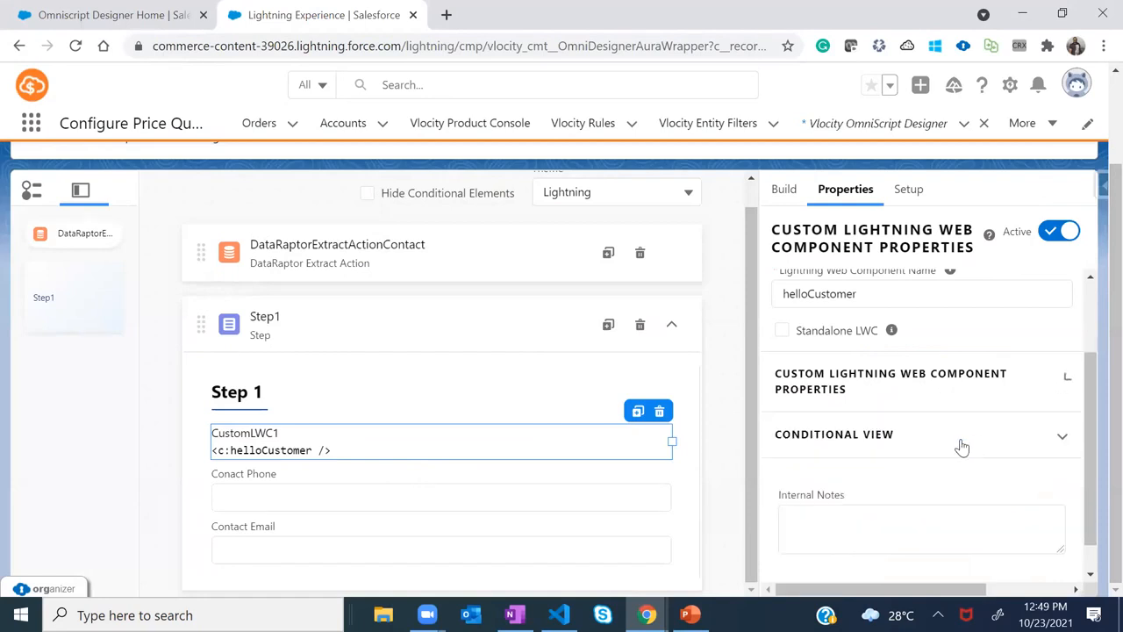
left_click(986, 392)
left_click_drag(1095, 394, 1096, 419)
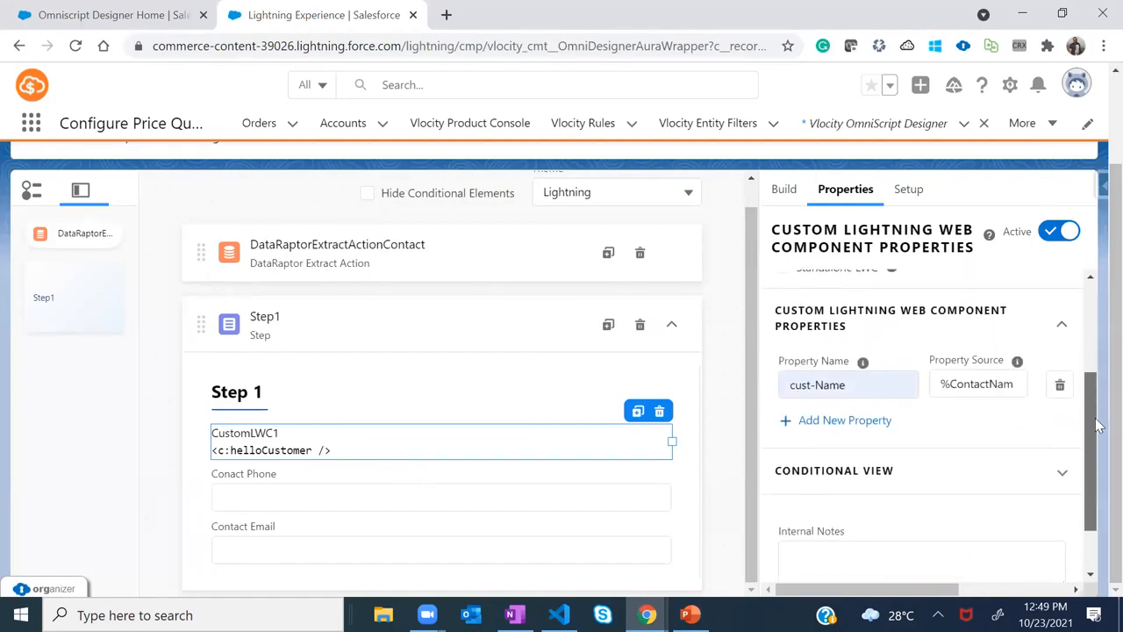
key("alt+Tab")
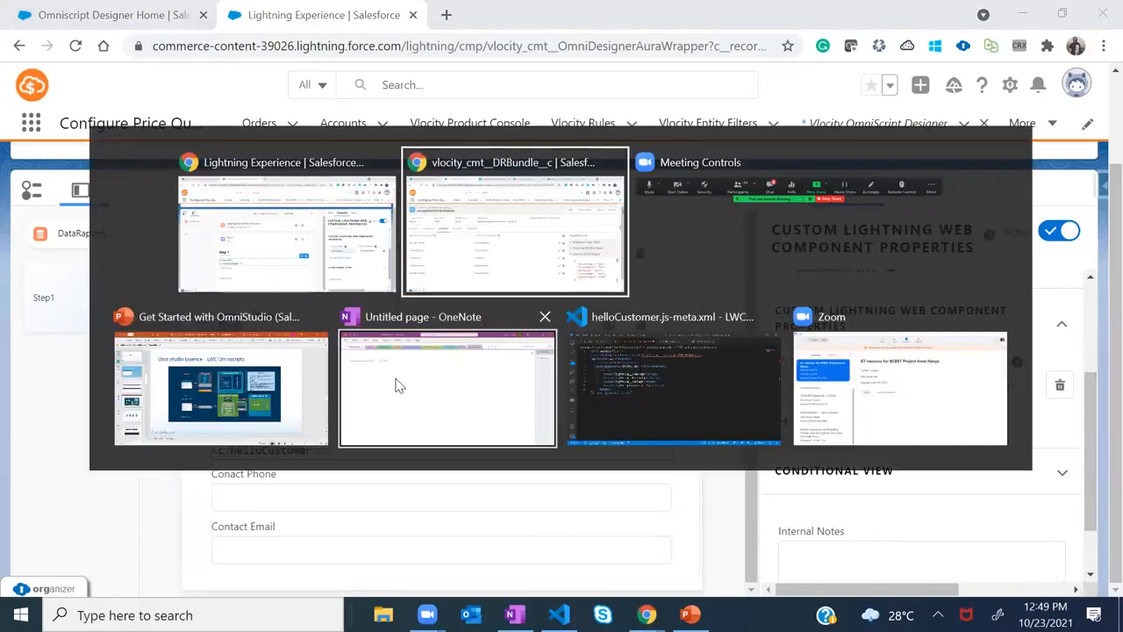
key("ctrl+Tab")
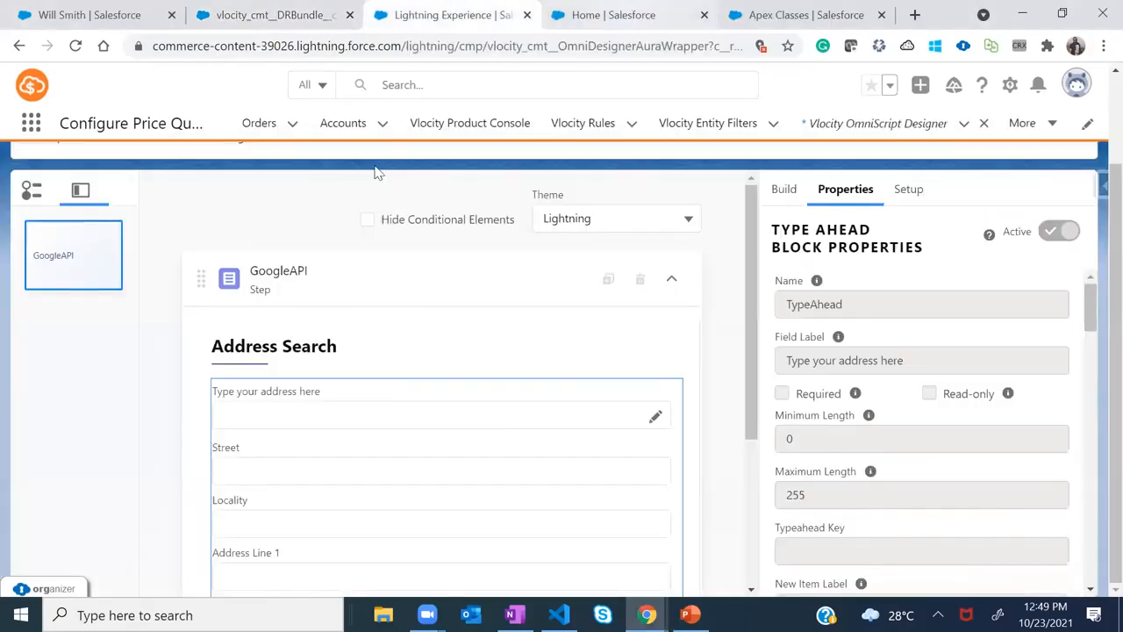
key("ctrl+Tab")
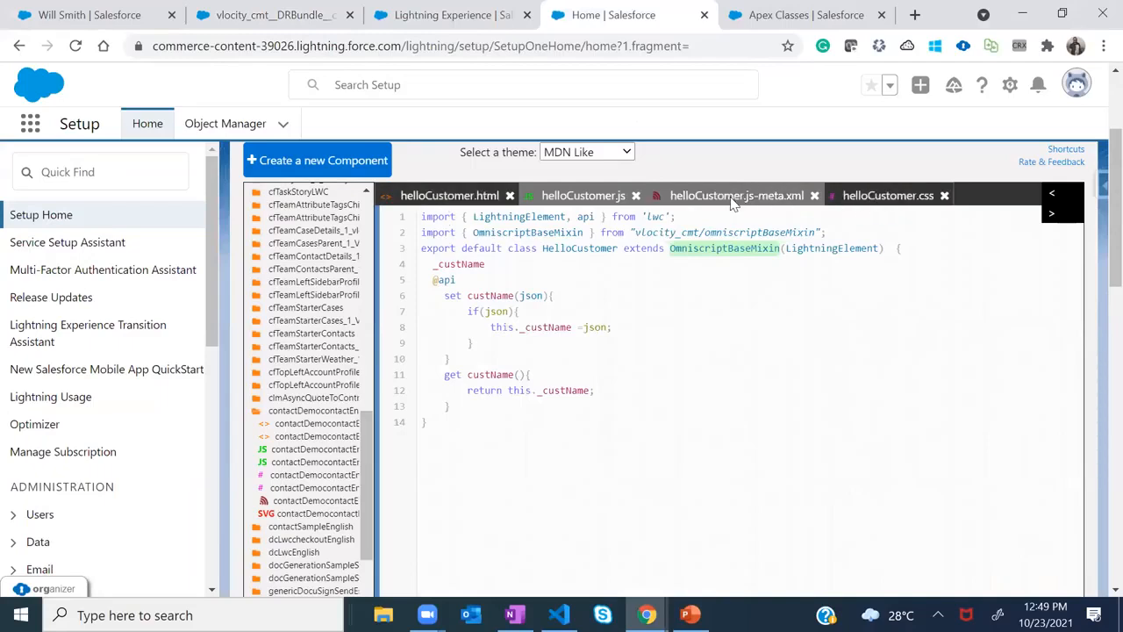
left_click(801, 197)
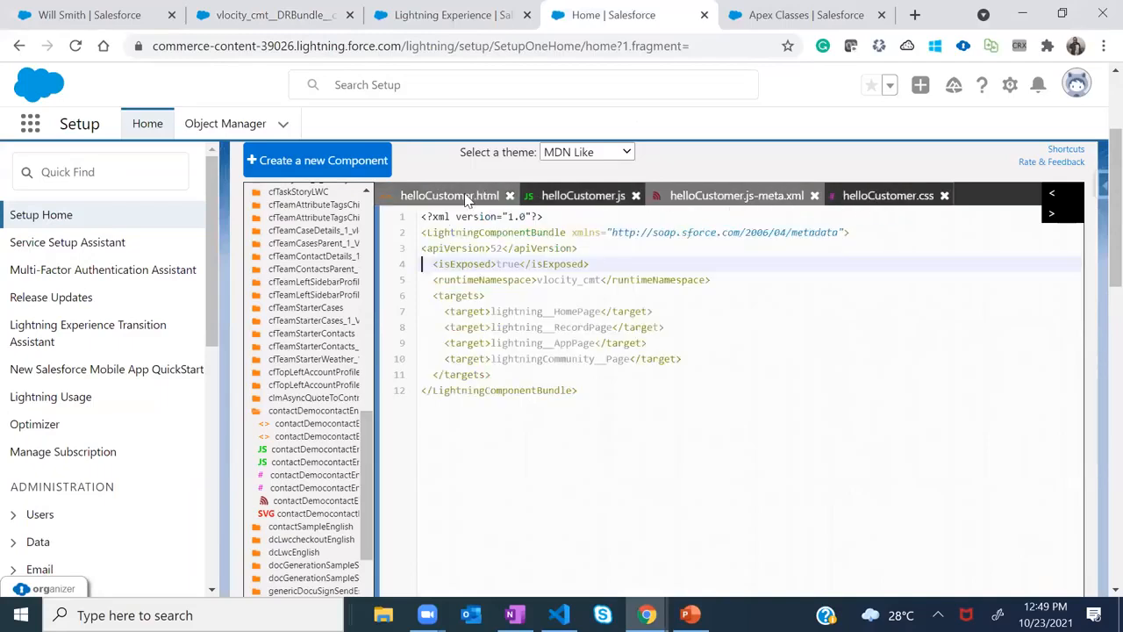
left_click(838, 196)
left_click(572, 197)
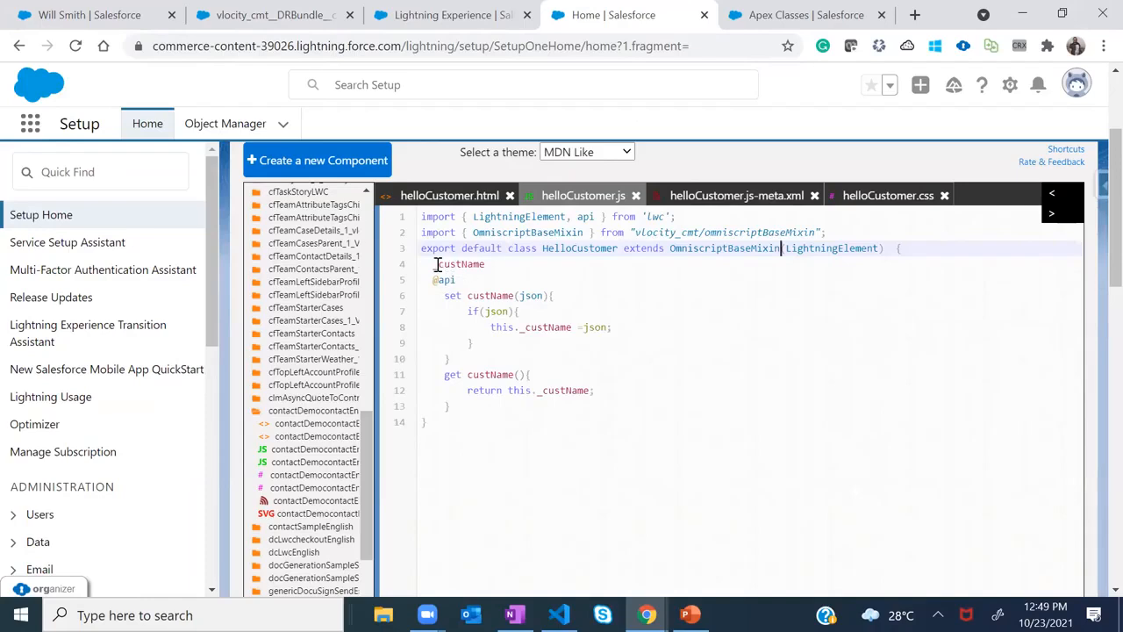
left_click_drag(433, 264, 481, 264)
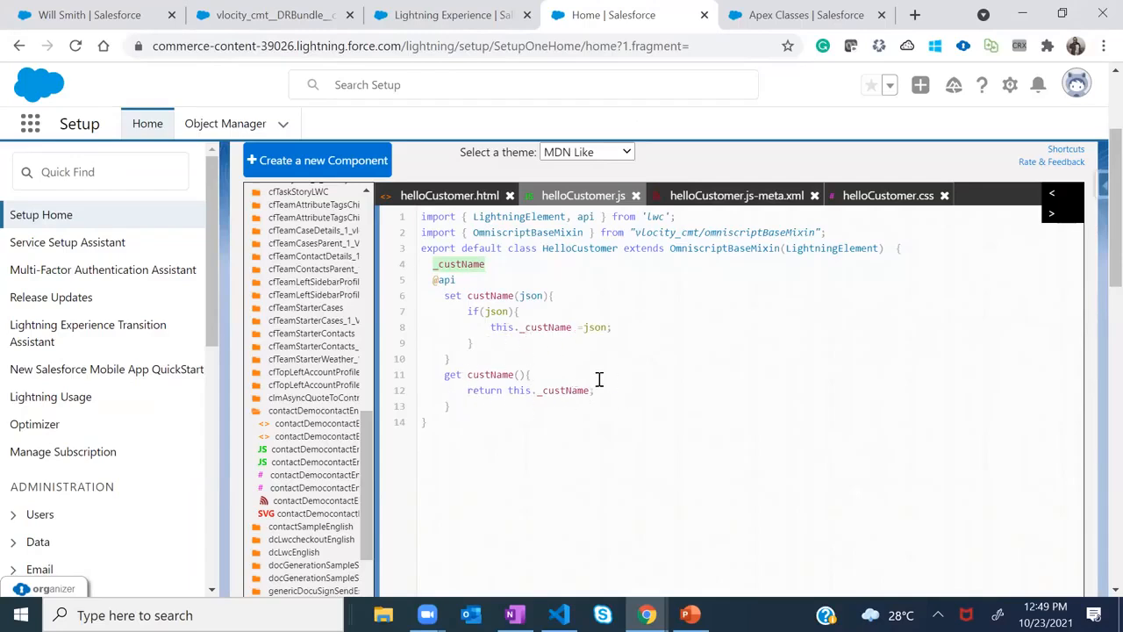
left_click(434, 195)
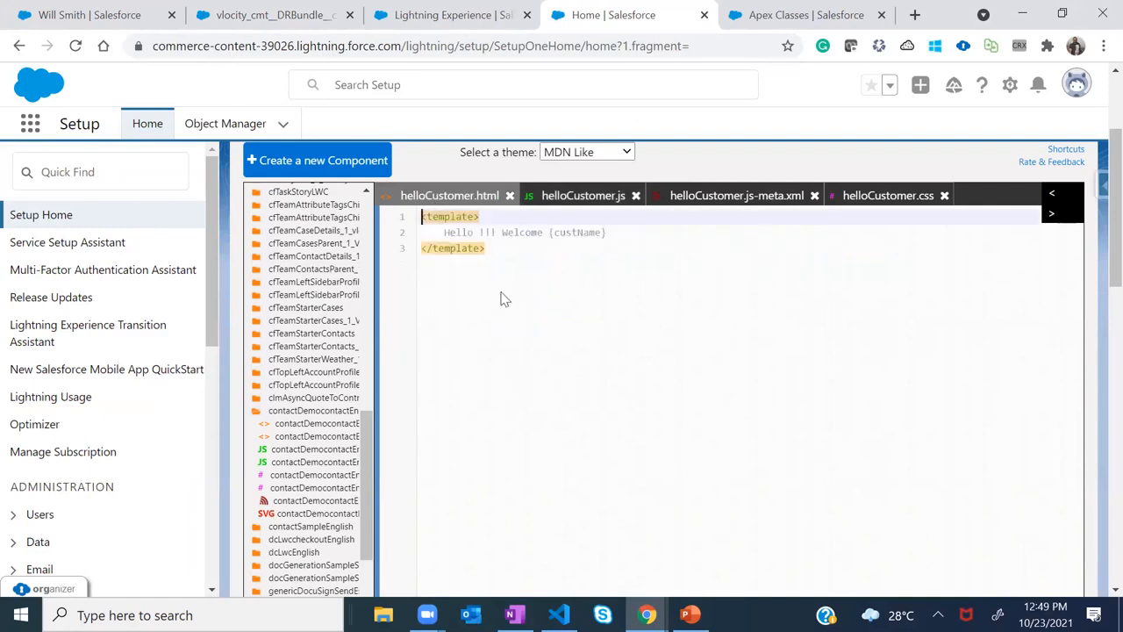
left_click_drag(462, 232, 612, 232)
left_click(612, 233)
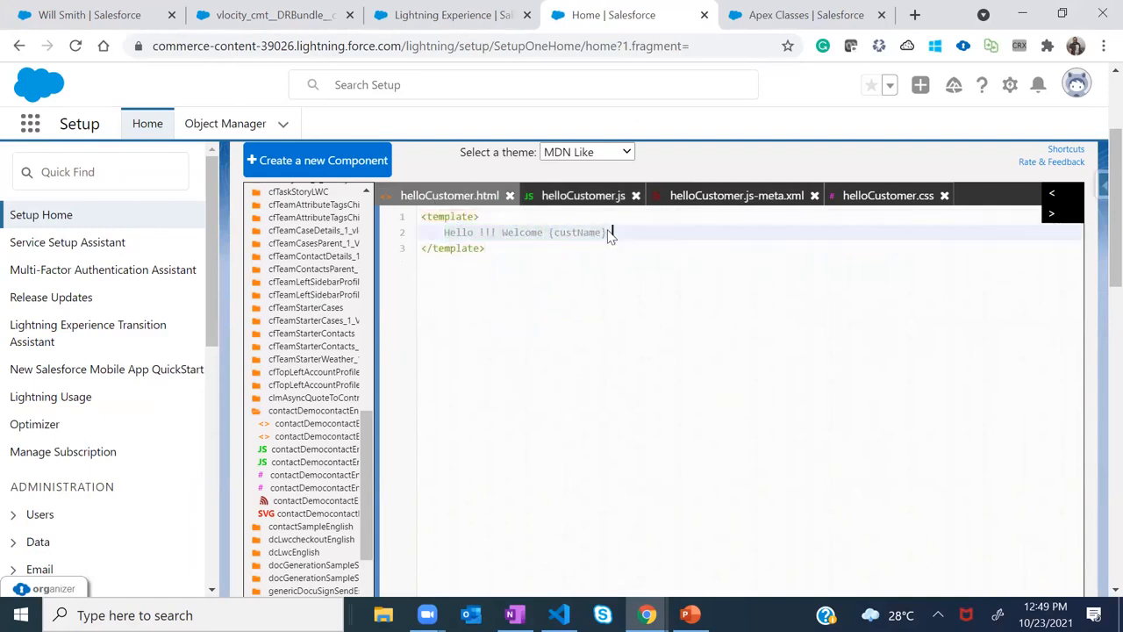
scroll(609, 230, "up", 2)
left_click(546, 409, "shift")
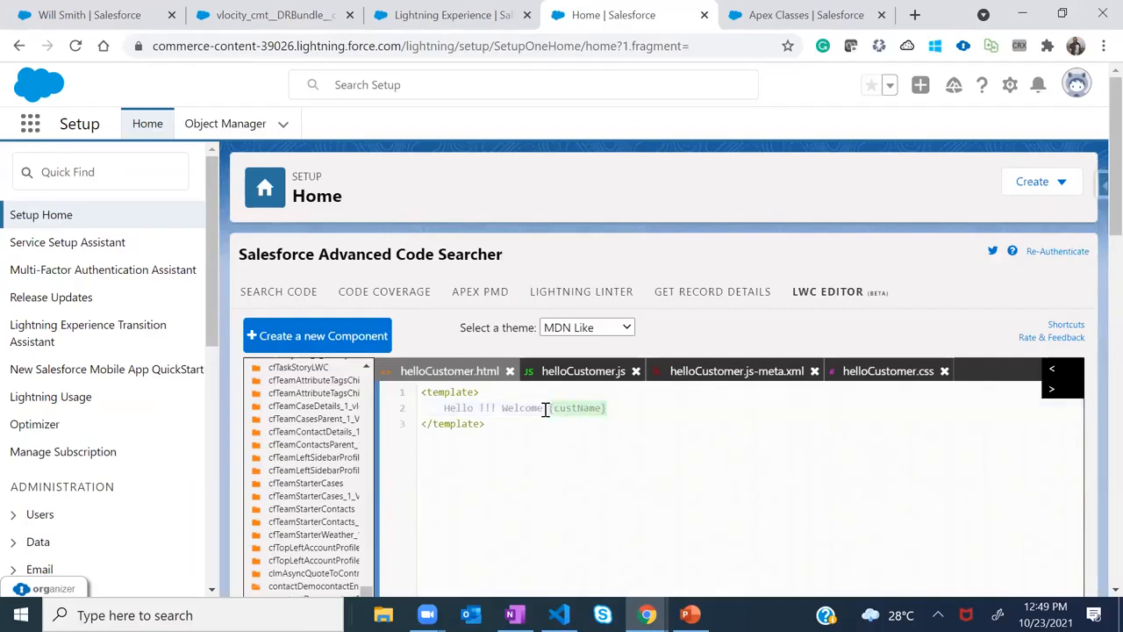
mouse_move(446, 408)
left_mouse_down()
mouse_move(576, 409)
mouse_move(442, 408)
left_mouse_up()
double_click(575, 408)
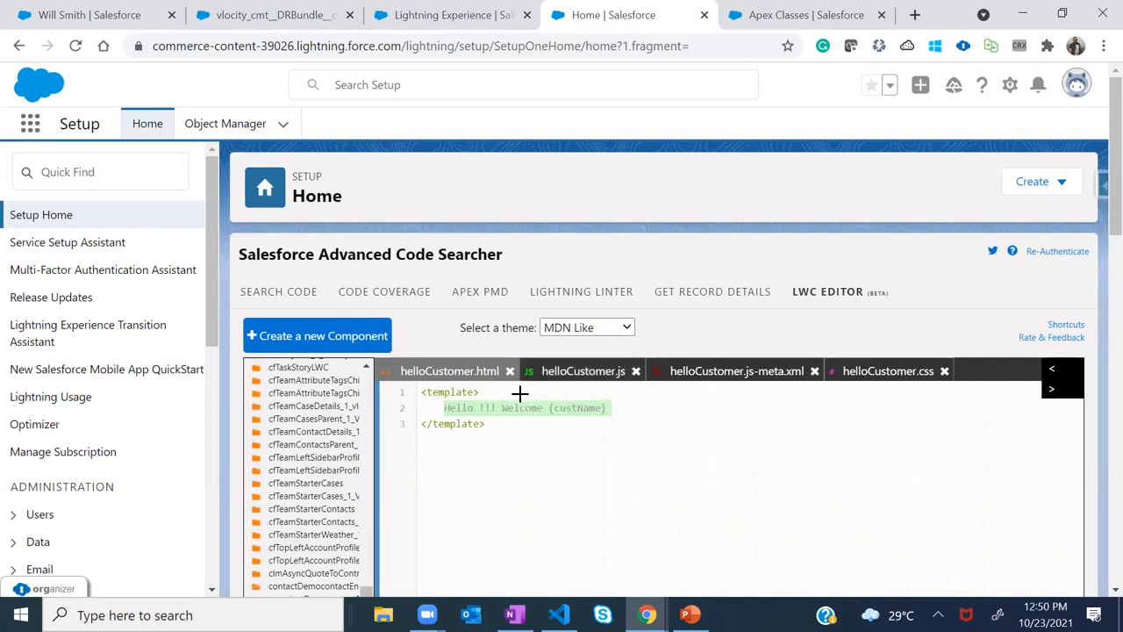
key("alt+Tab")
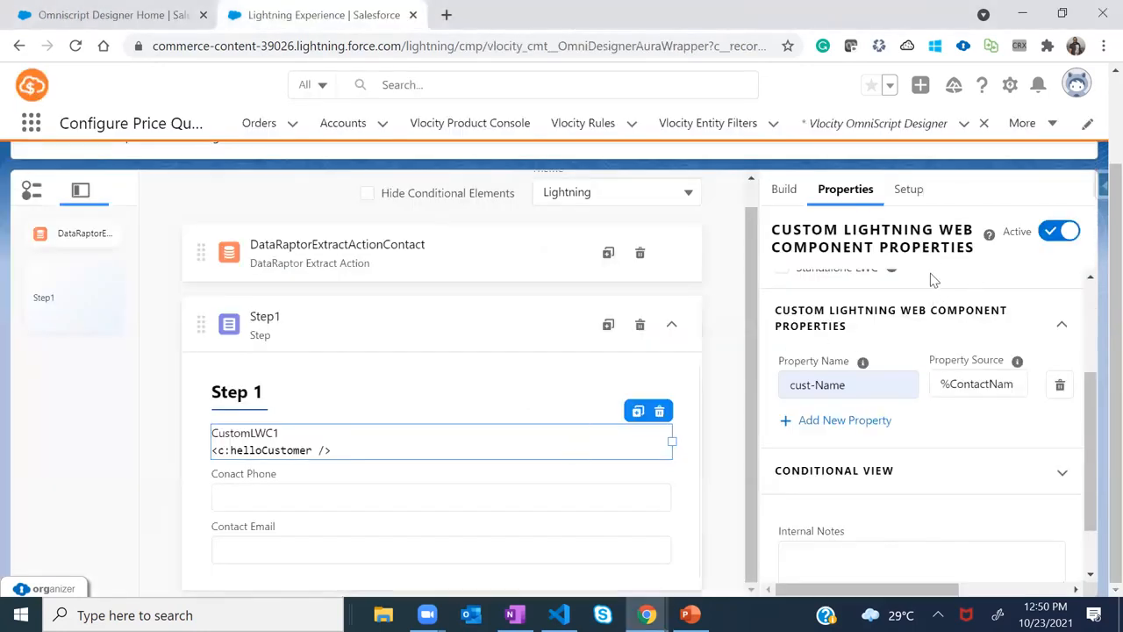
Activate ContactSession3 version 3 from the OmniScript header and let compiling and LWC deployment finish
left_click_drag(1090, 391, 1089, 316)
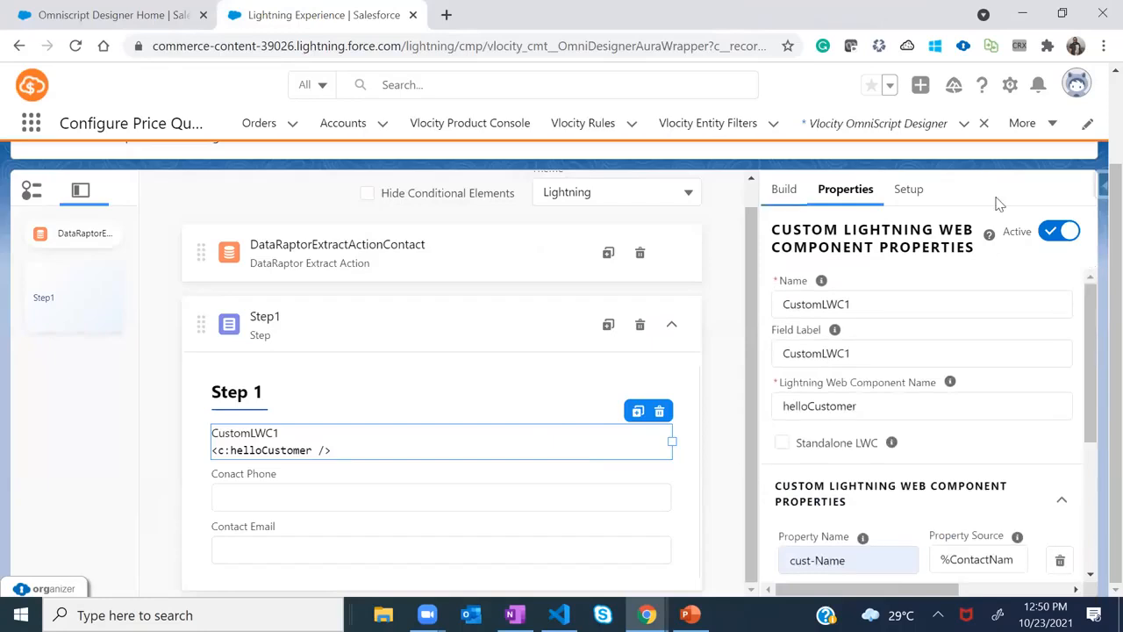
scroll(1099, 250, "up", 2)
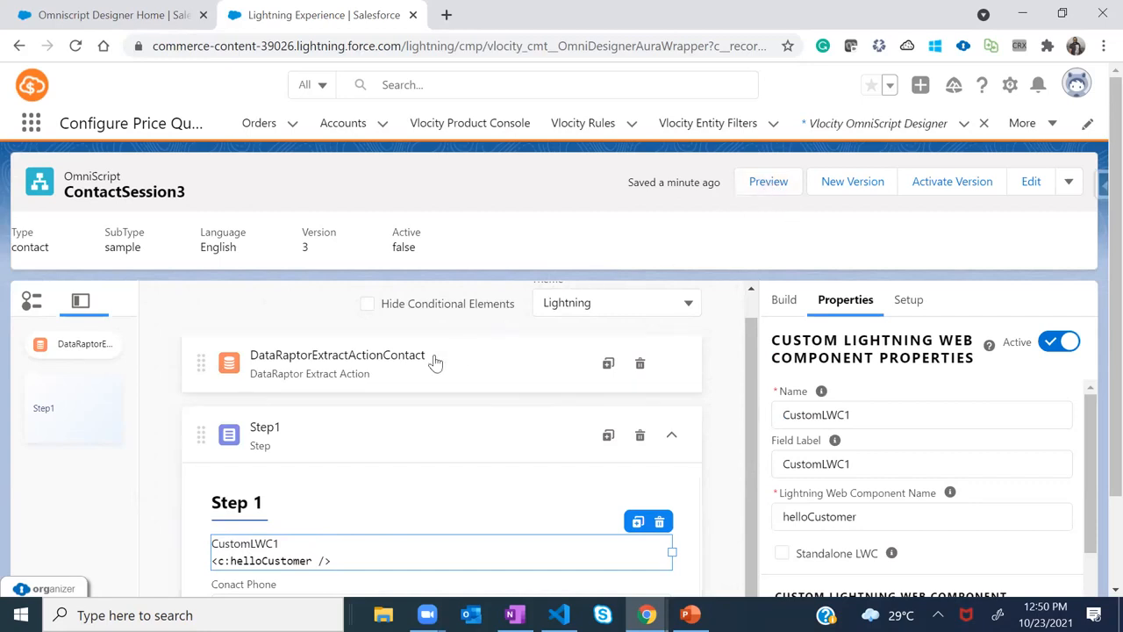
left_click(954, 188)
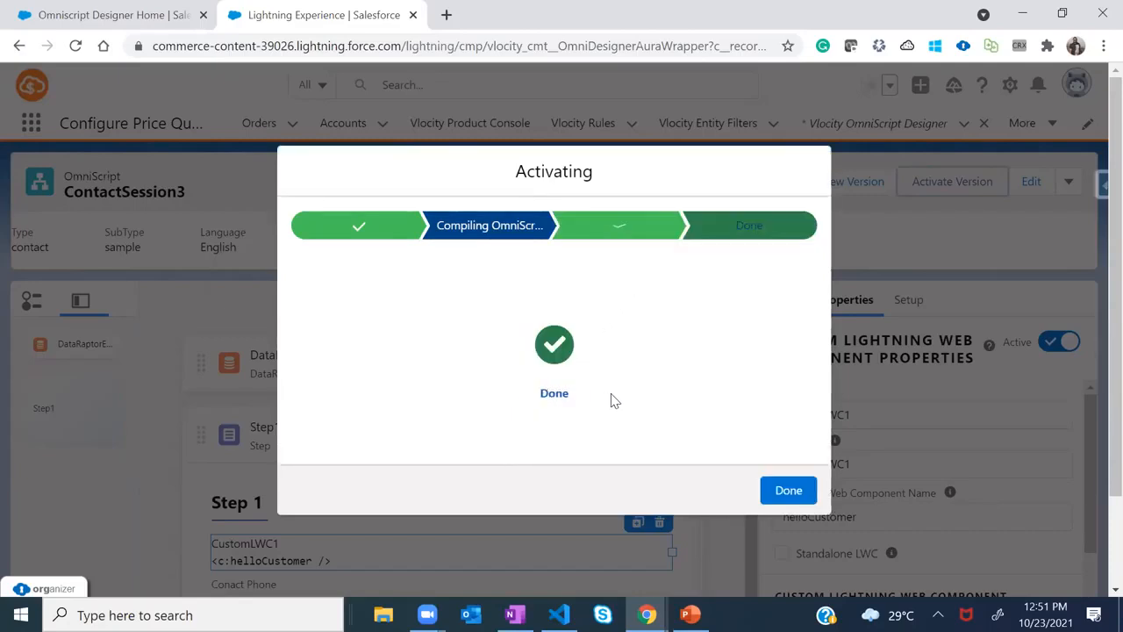
Close the finished activation dialog and preview the active ContactSession3
left_click(788, 489)
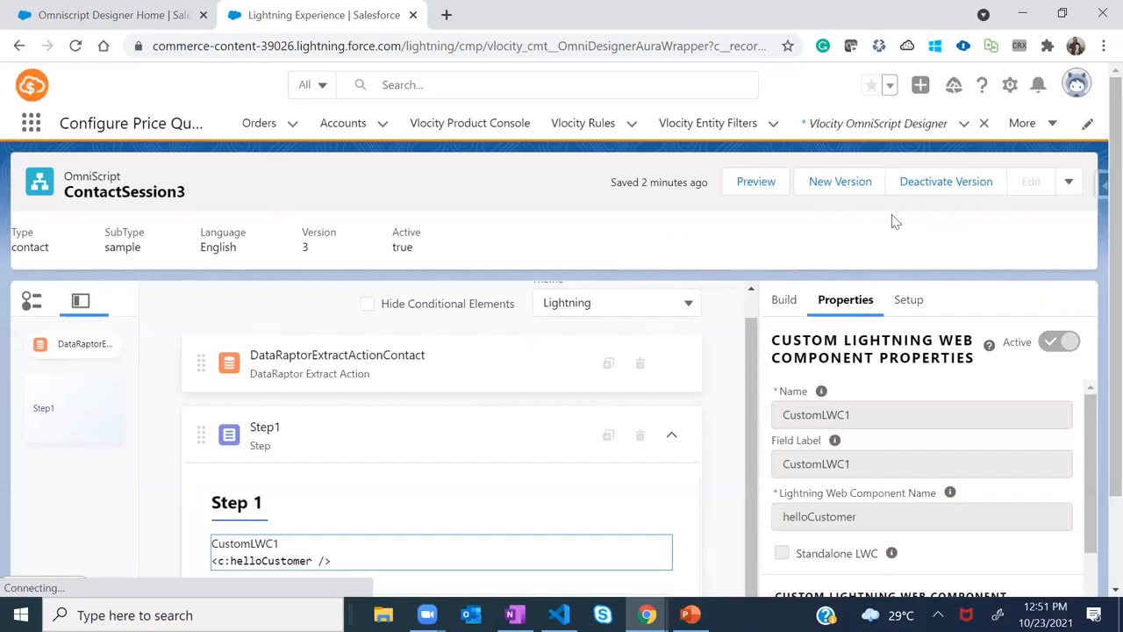
left_click(753, 186)
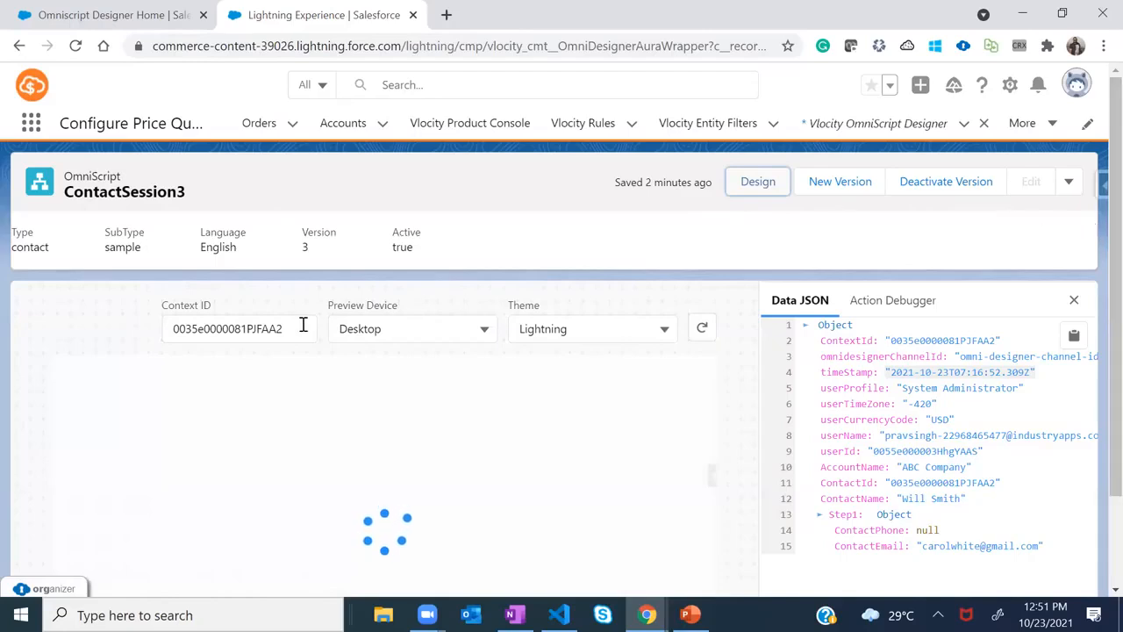
scroll(1097, 219, "down", 1)
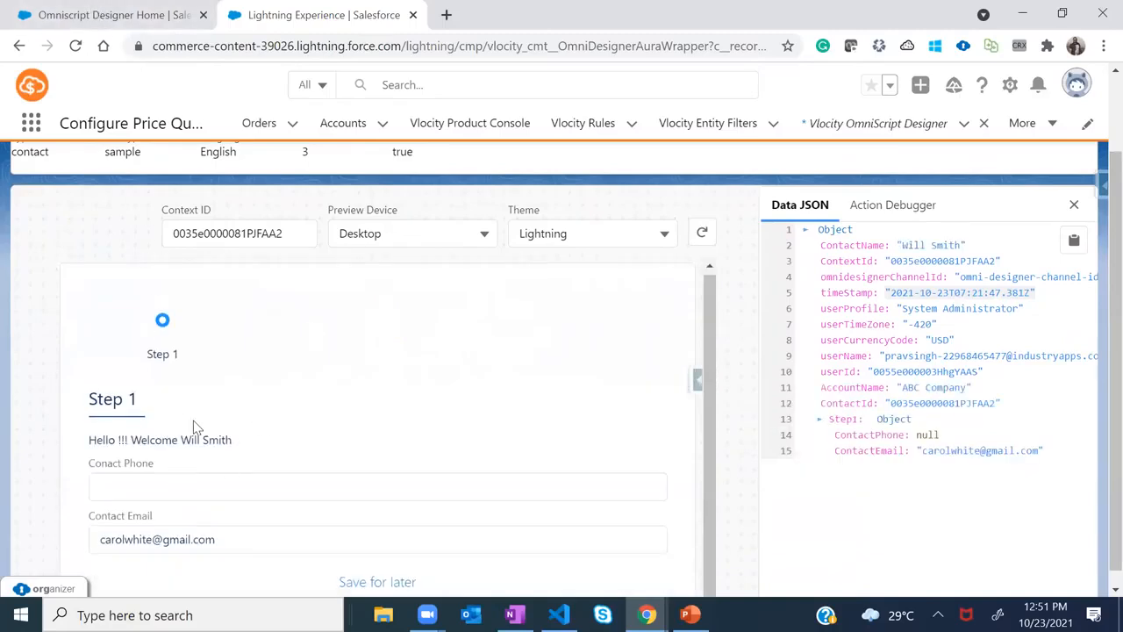
Compare the preview's Hello greeting with the name on the contact record and check Contact Phone
key("alt+Tab")
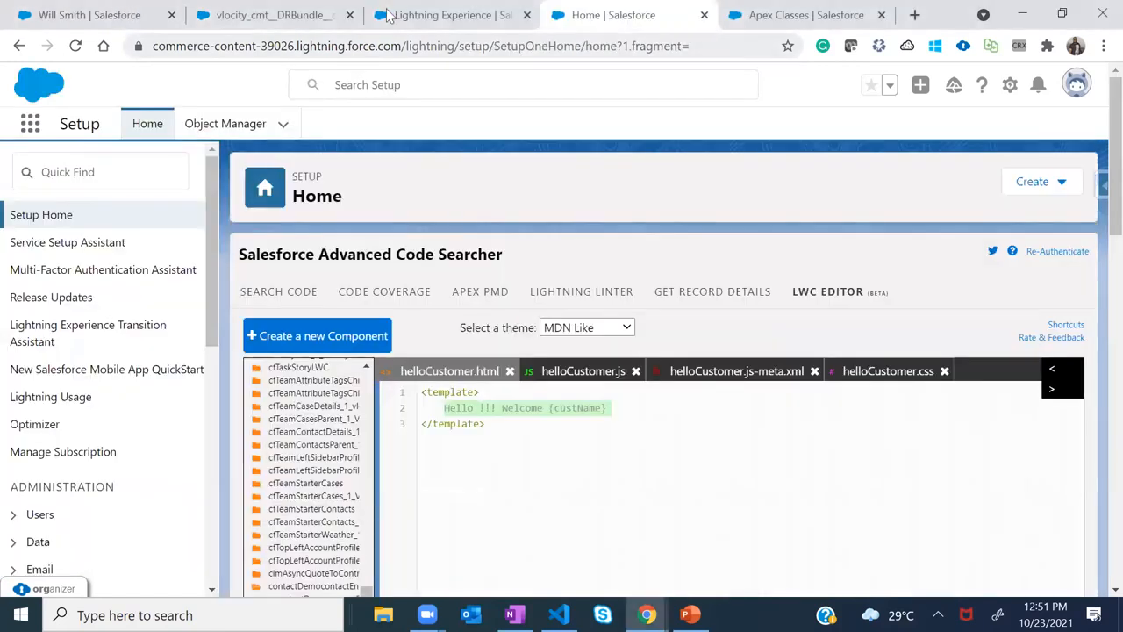
left_click(70, 14)
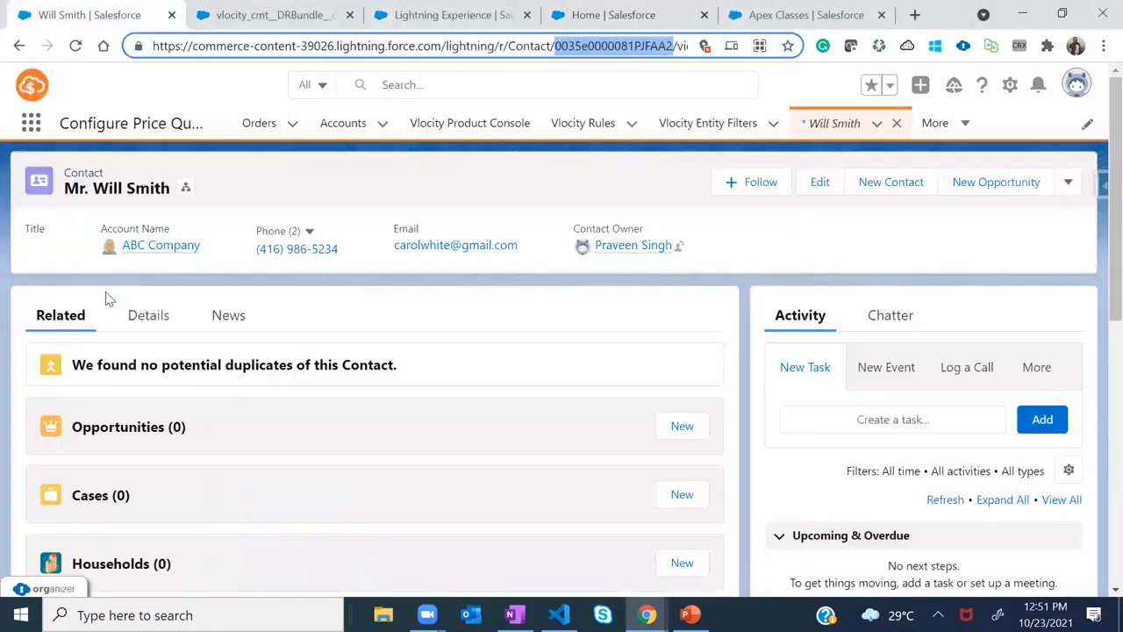
left_click(168, 186)
key("alt+Tab")
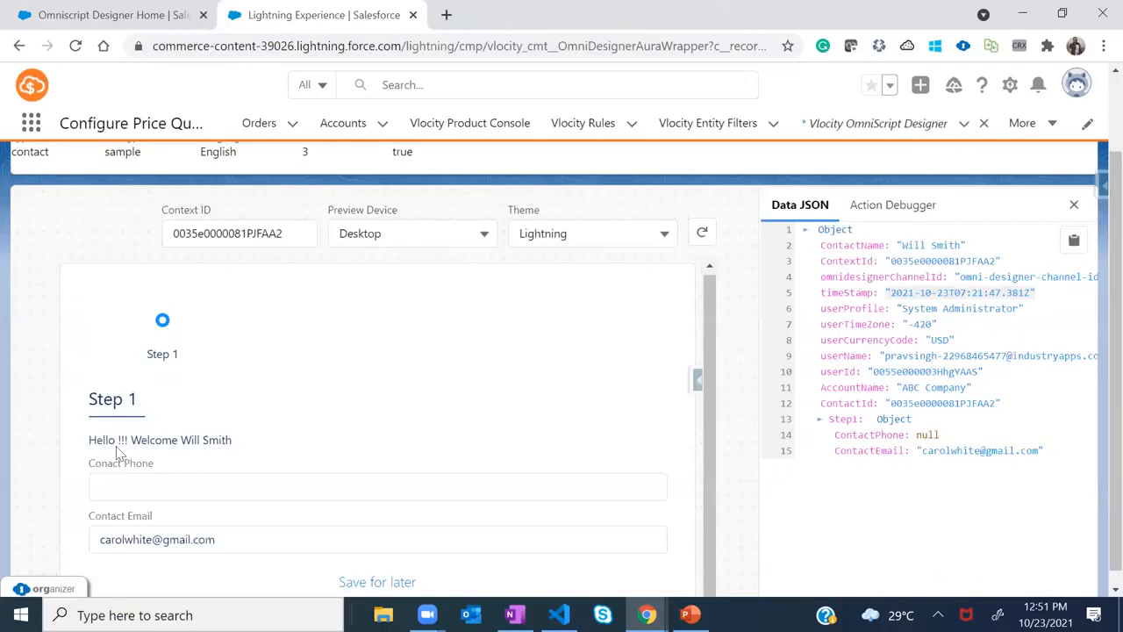
left_click_drag(121, 439, 77, 440)
double_click(97, 440)
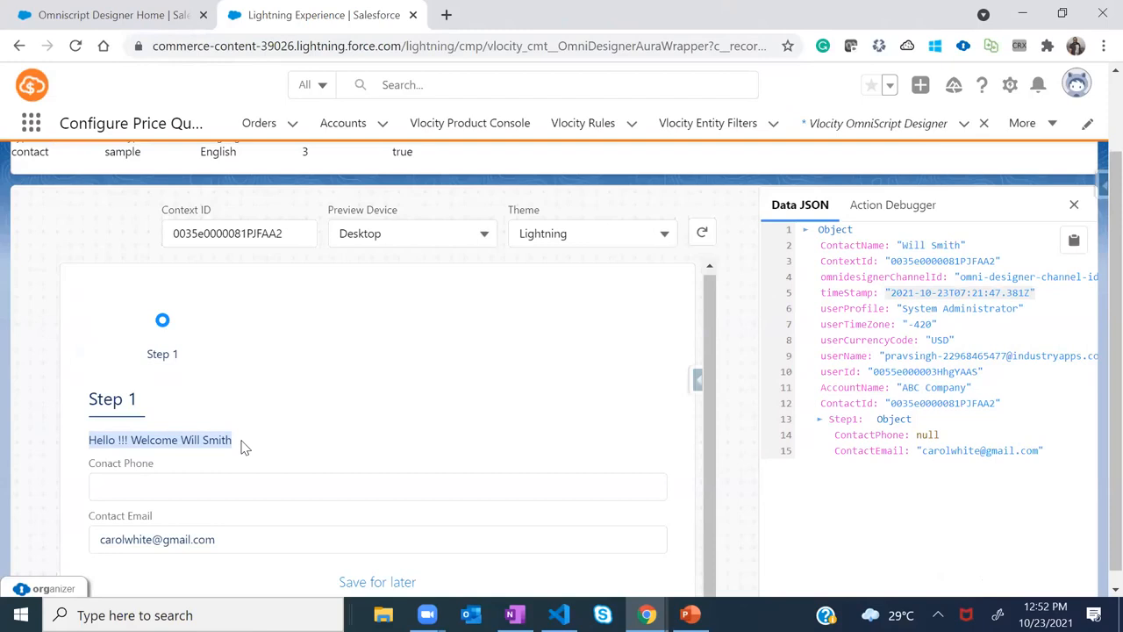
left_click_drag(237, 449, 92, 436)
left_click(146, 485)
left_click(133, 486)
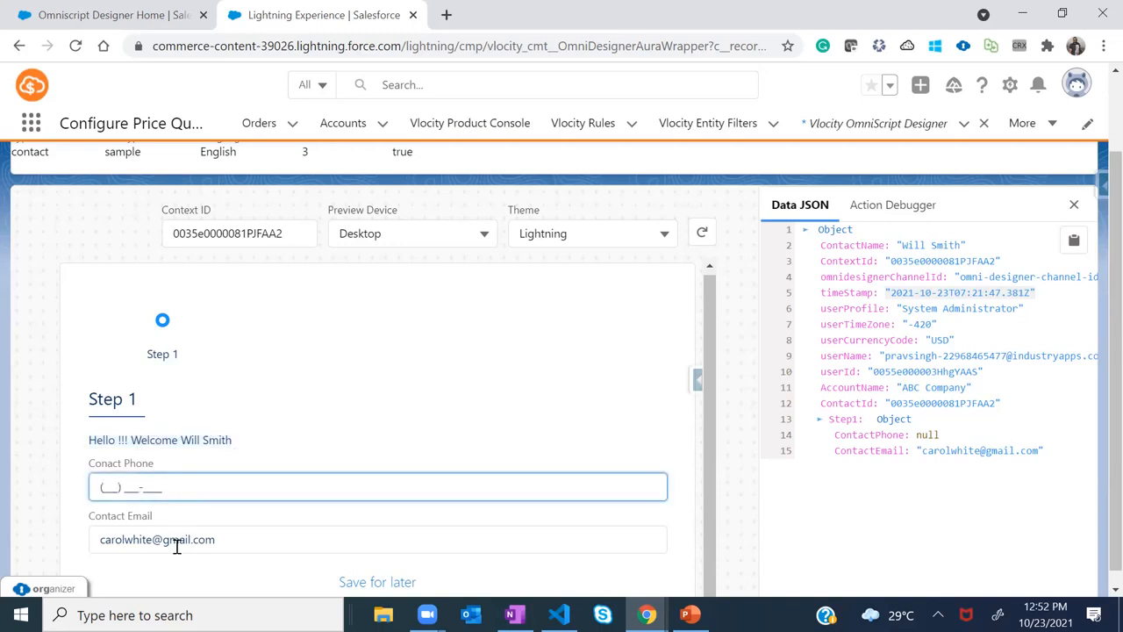
scroll(176, 546, "down", 1)
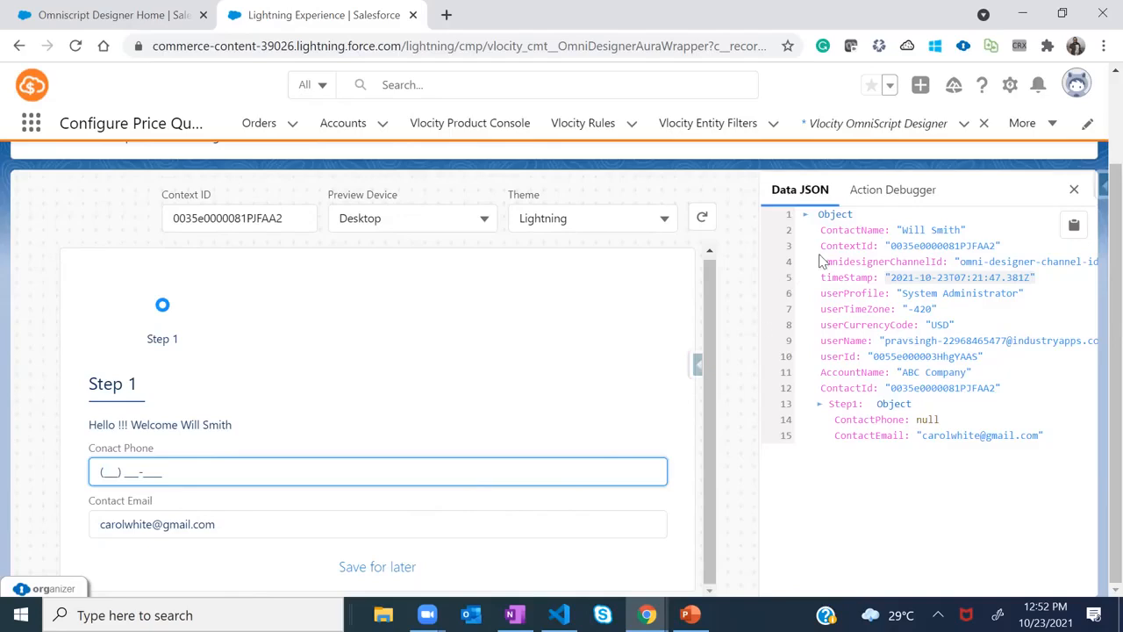
scroll(1009, 250, "up", 2)
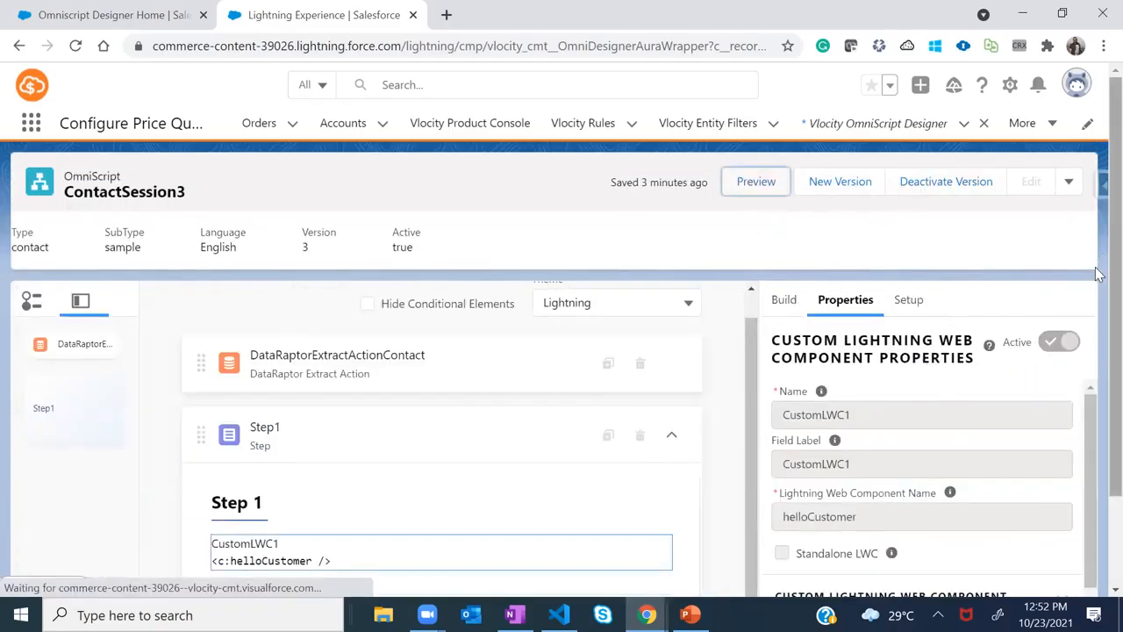
Scroll through the design canvas and collapse Step1 to hide its fields
scroll(1100, 275, "down", 2)
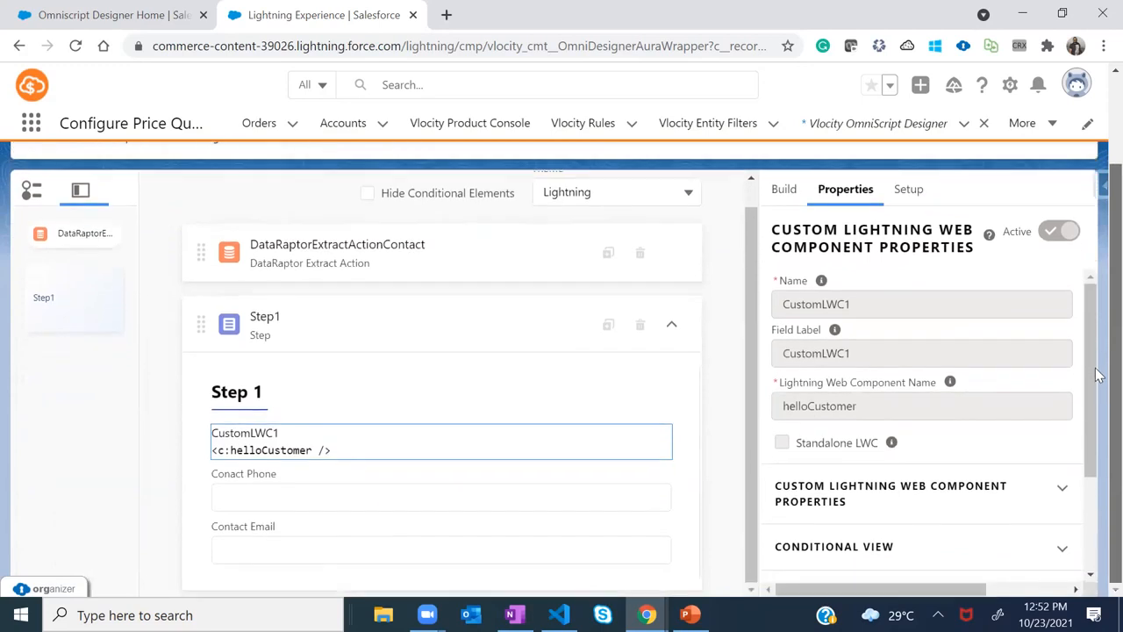
scroll(1097, 378, "up", 2)
scroll(1093, 380, "down", 2)
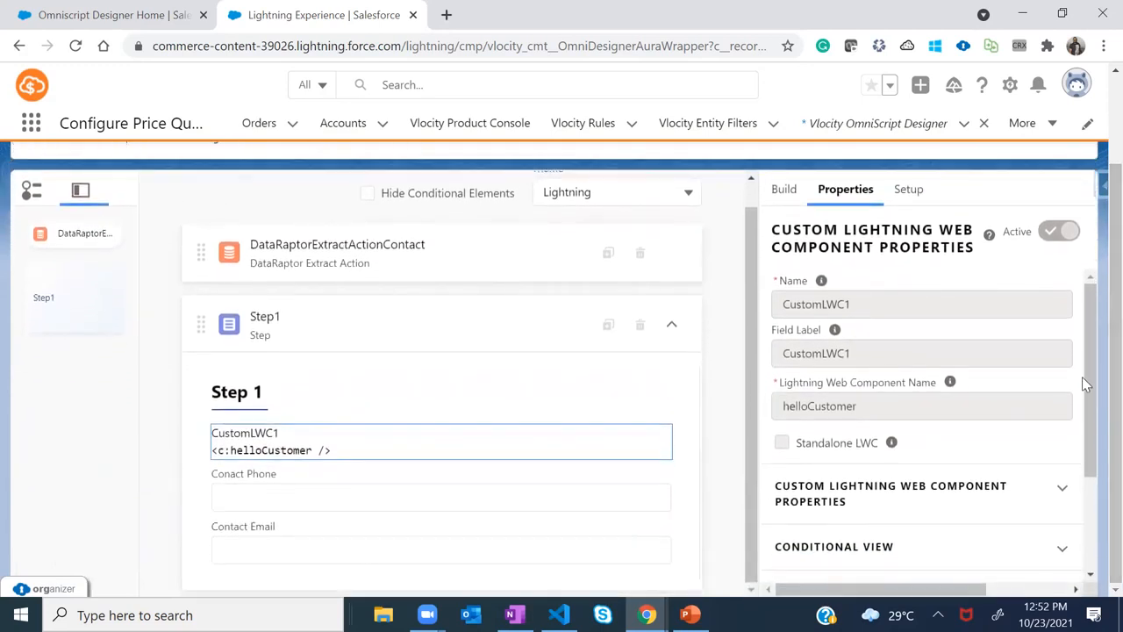
scroll(1086, 382, "down", 2)
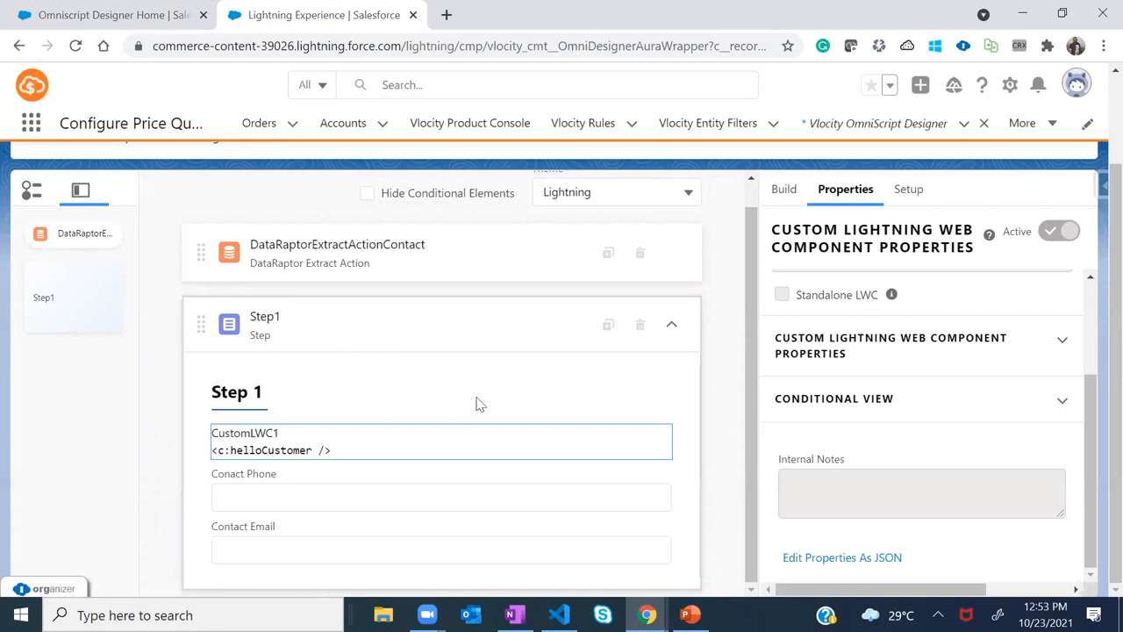
scroll(1090, 365, "up", 2)
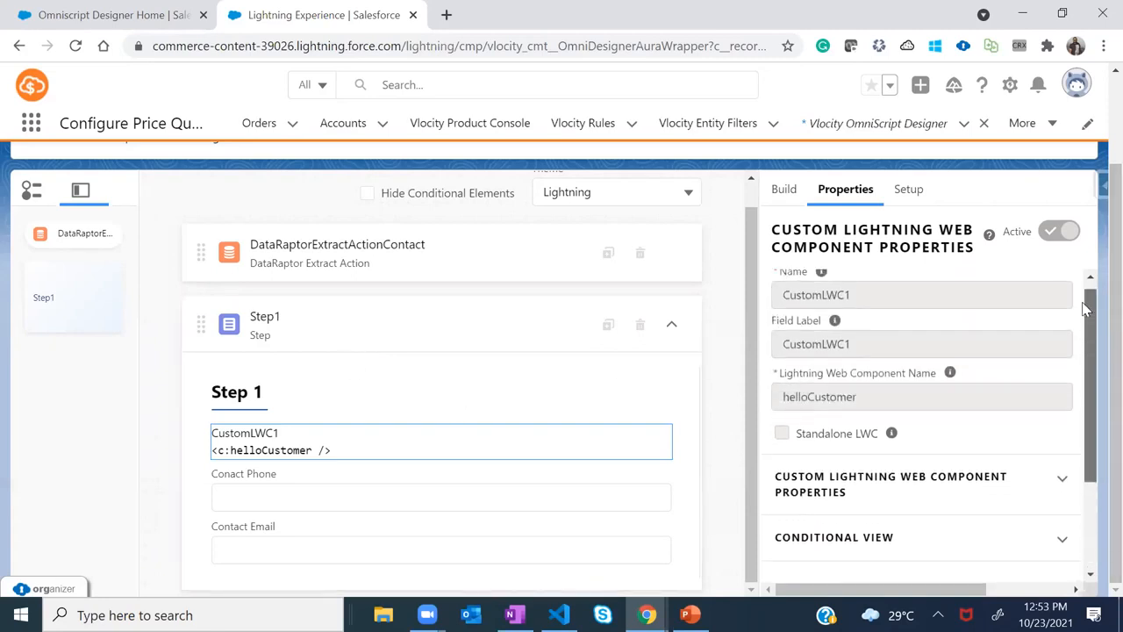
left_click(672, 328)
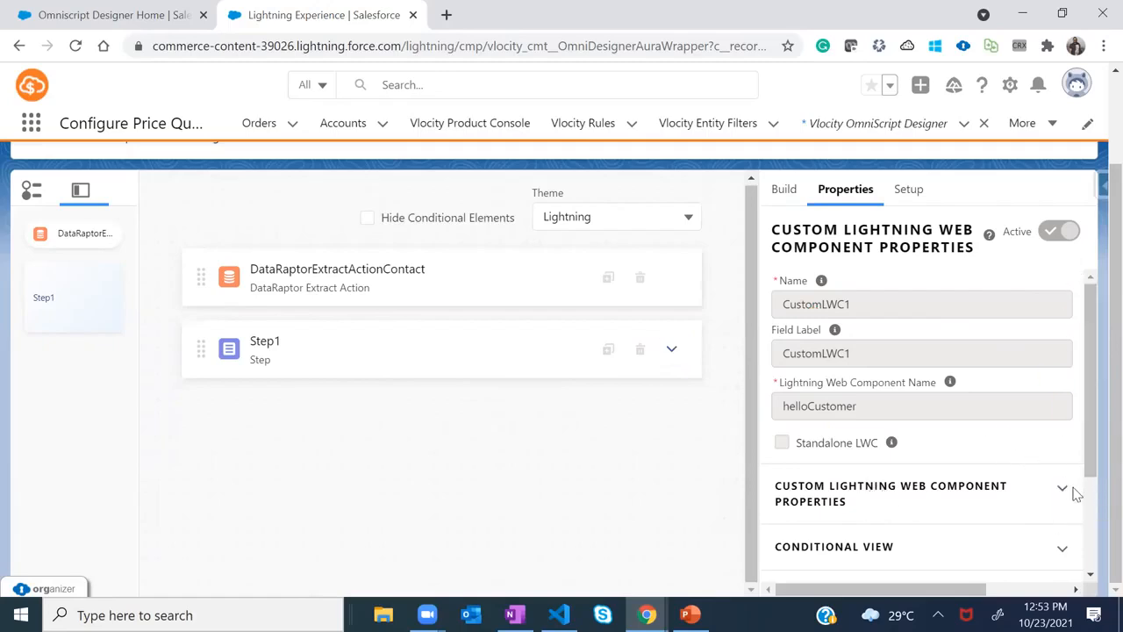
Show the Build element list and expand OMNISCRIPTS so GoogleAPI is visible
scroll(1095, 476, "down", 2)
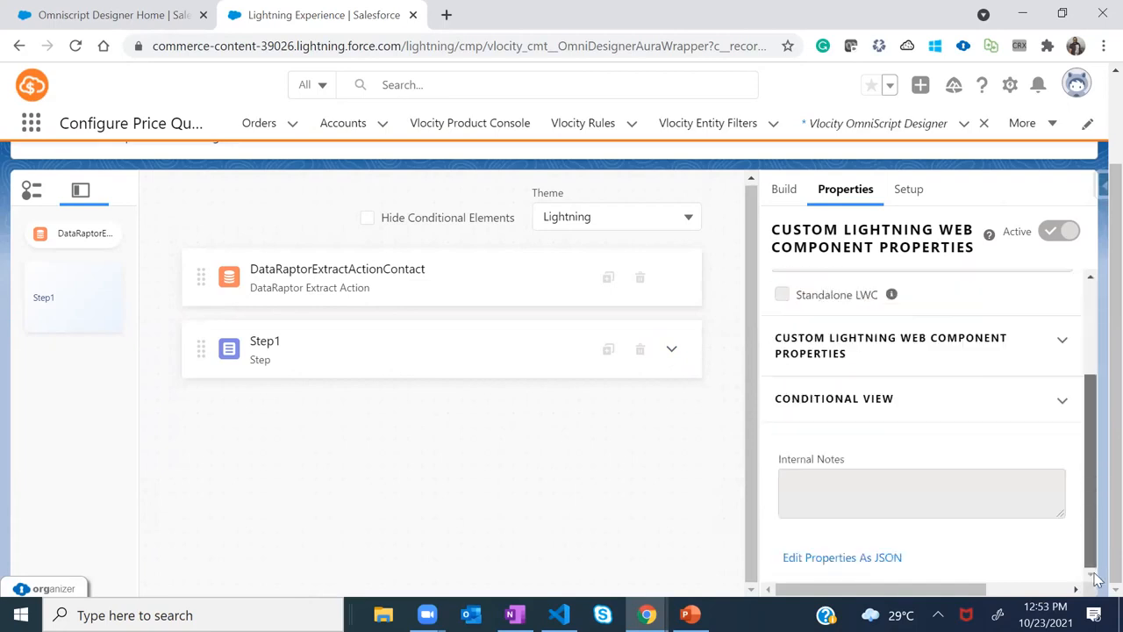
left_click(1062, 400)
left_click(782, 191)
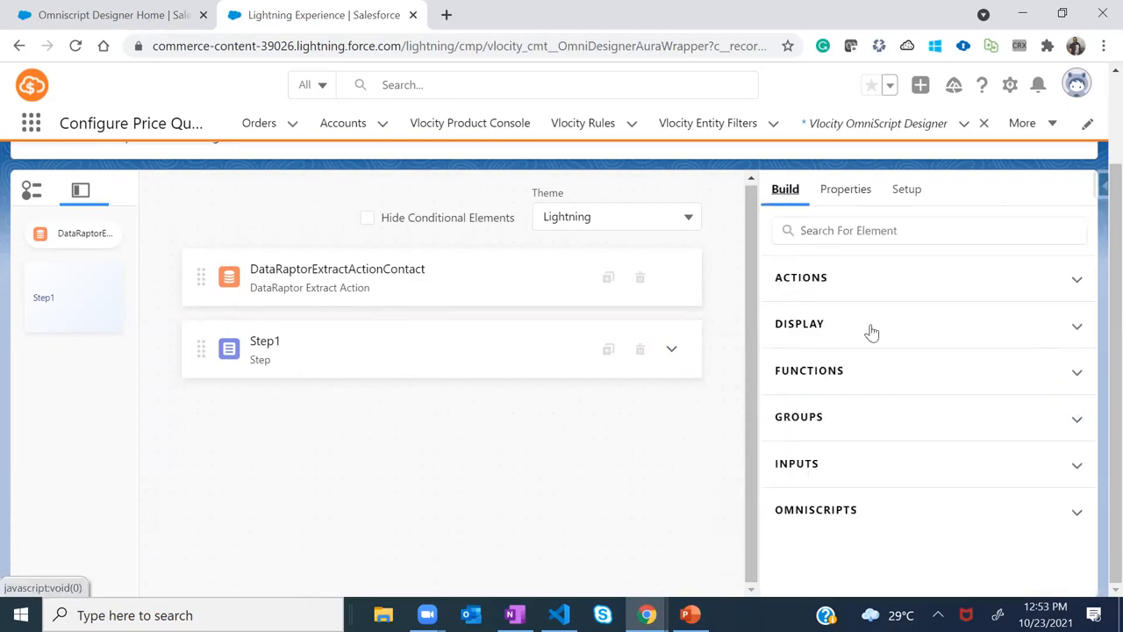
left_click(1077, 515)
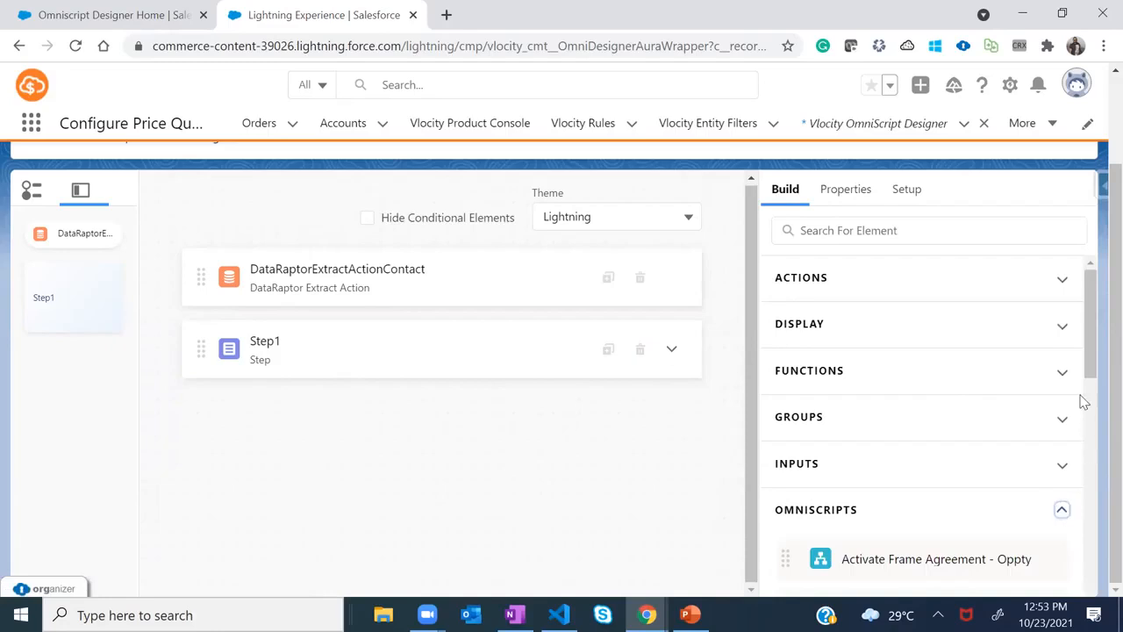
left_click_drag(1091, 351, 1101, 528)
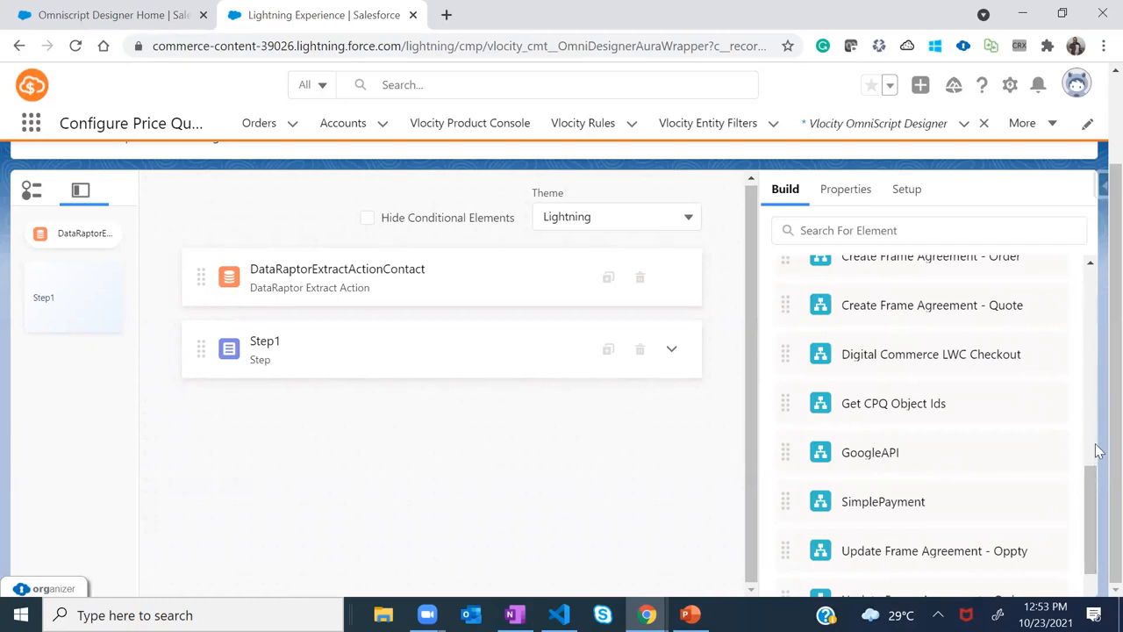
scroll(1098, 265, "up", 1)
scroll(1099, 265, "up", 2)
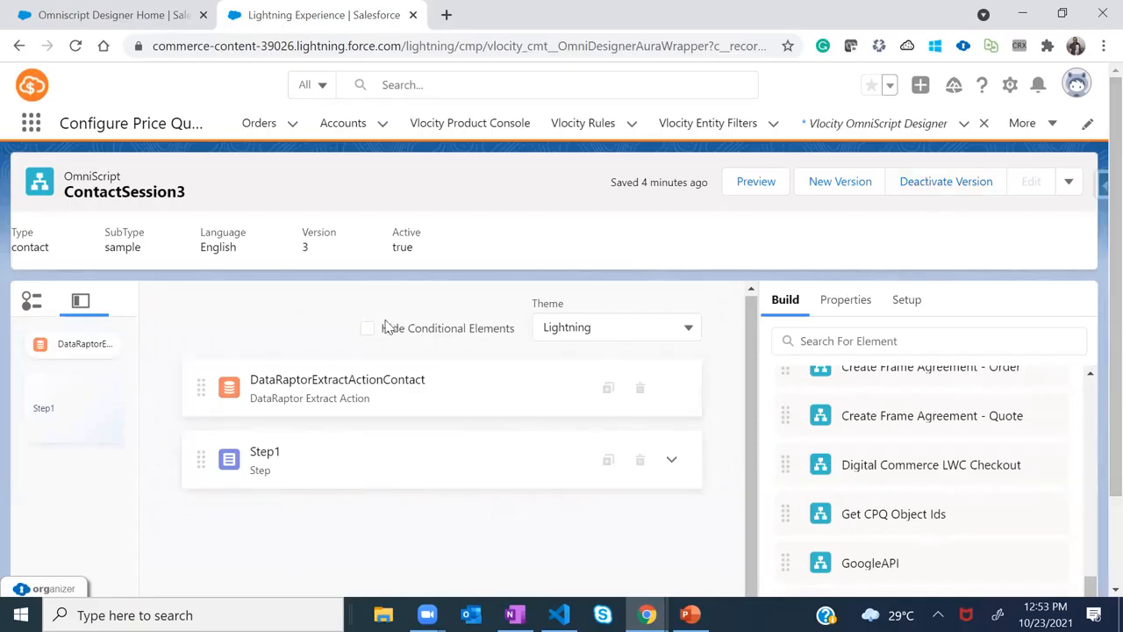
Deactivate version 3, dismiss the Deactivating dialog, and return to the Build element list
left_click(914, 184)
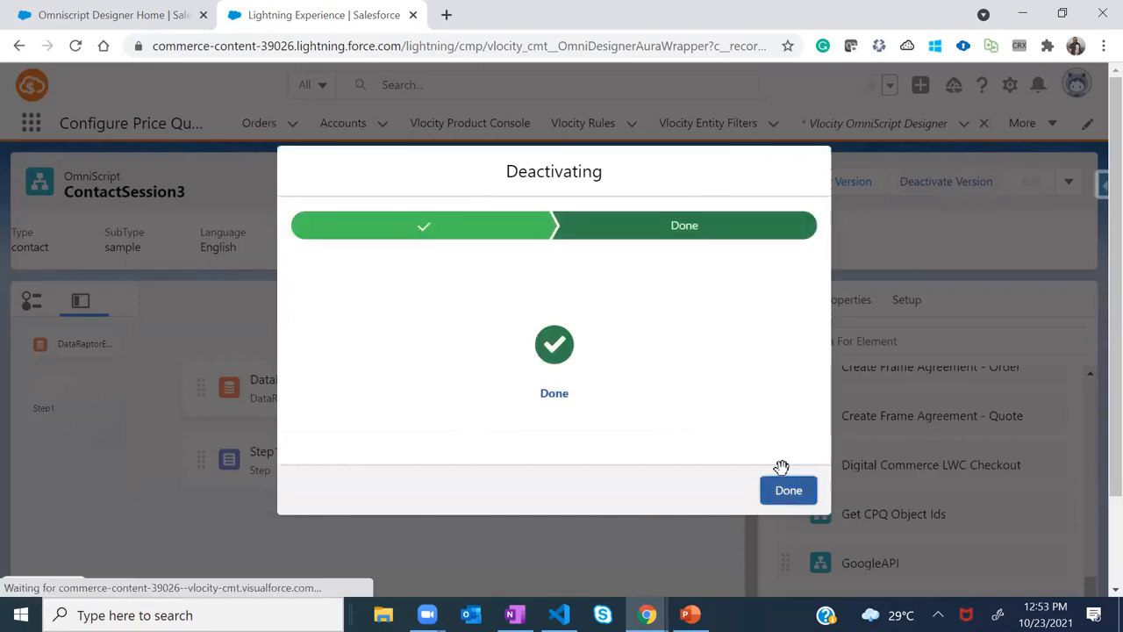
left_click(782, 483)
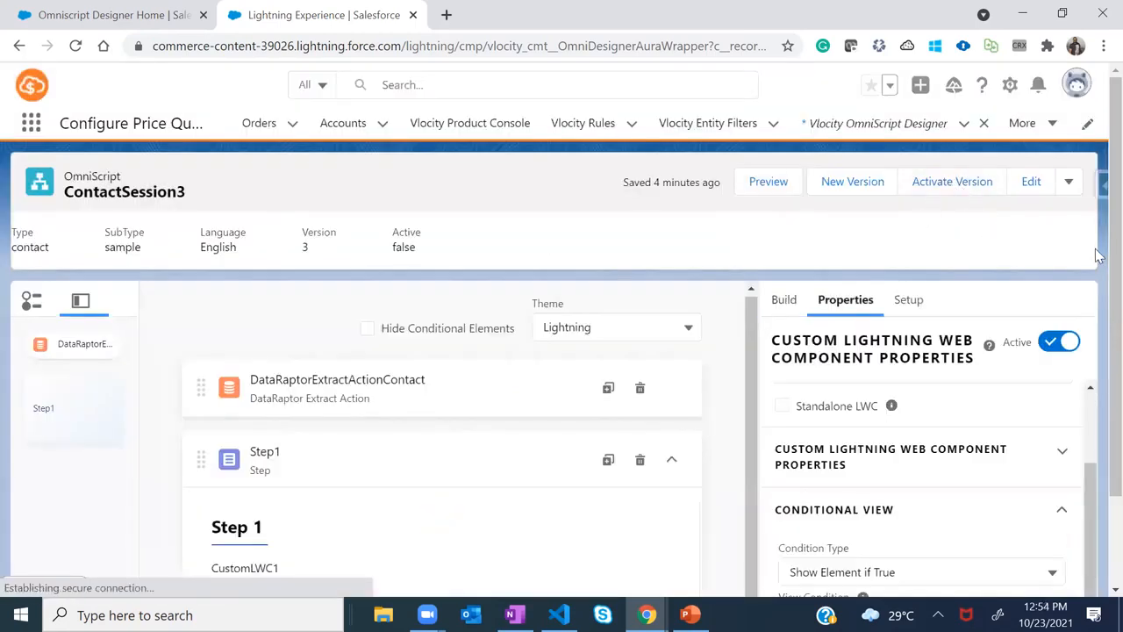
scroll(1097, 447, "down", 2)
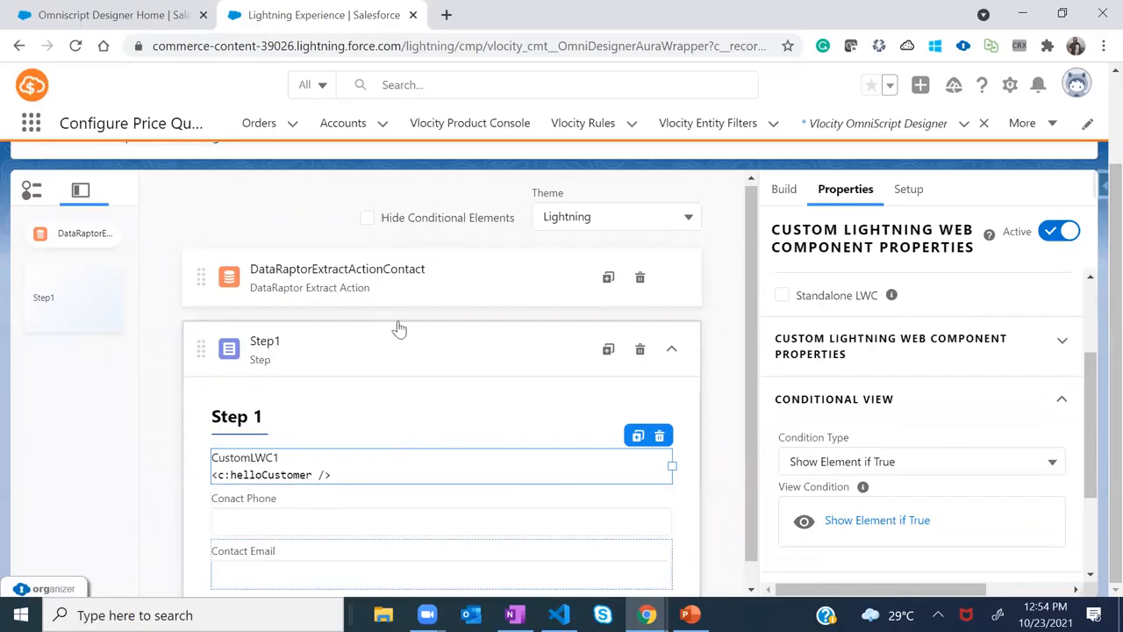
left_click(784, 189)
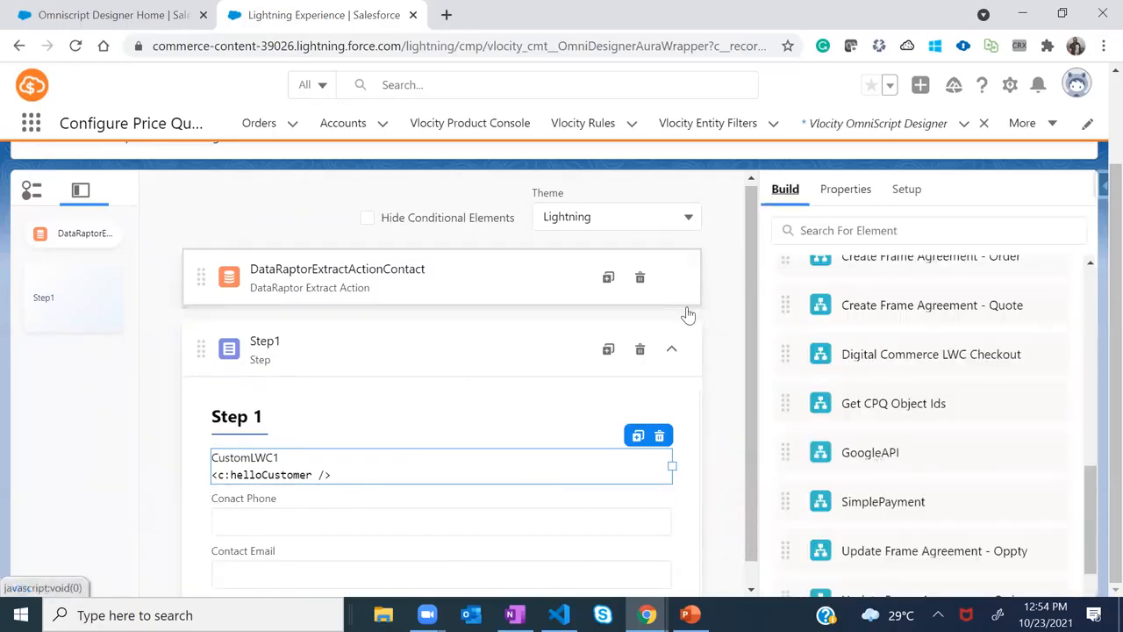
Drop the GoogleAPI OmniScript below the collapsed Step1 and activate ContactSession3 version 3
left_click(672, 349)
left_click_drag(891, 453, 317, 441)
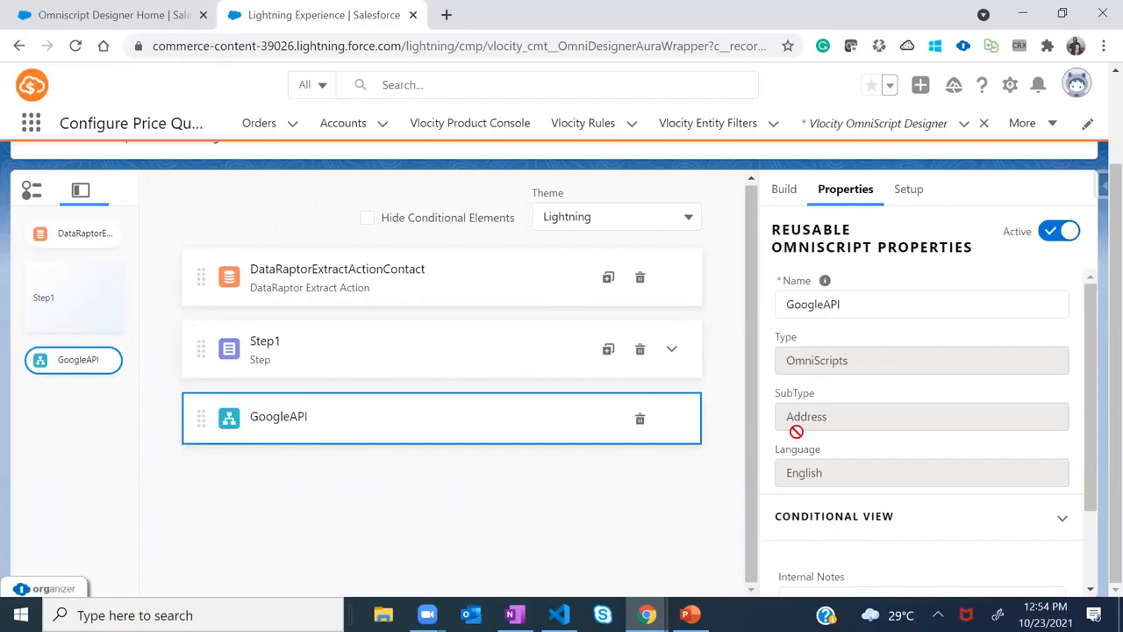
mouse_move(1093, 302)
left_mouse_down()
mouse_move(1095, 388)
mouse_move(1093, 312)
left_mouse_up()
scroll(1095, 140, "up", 2)
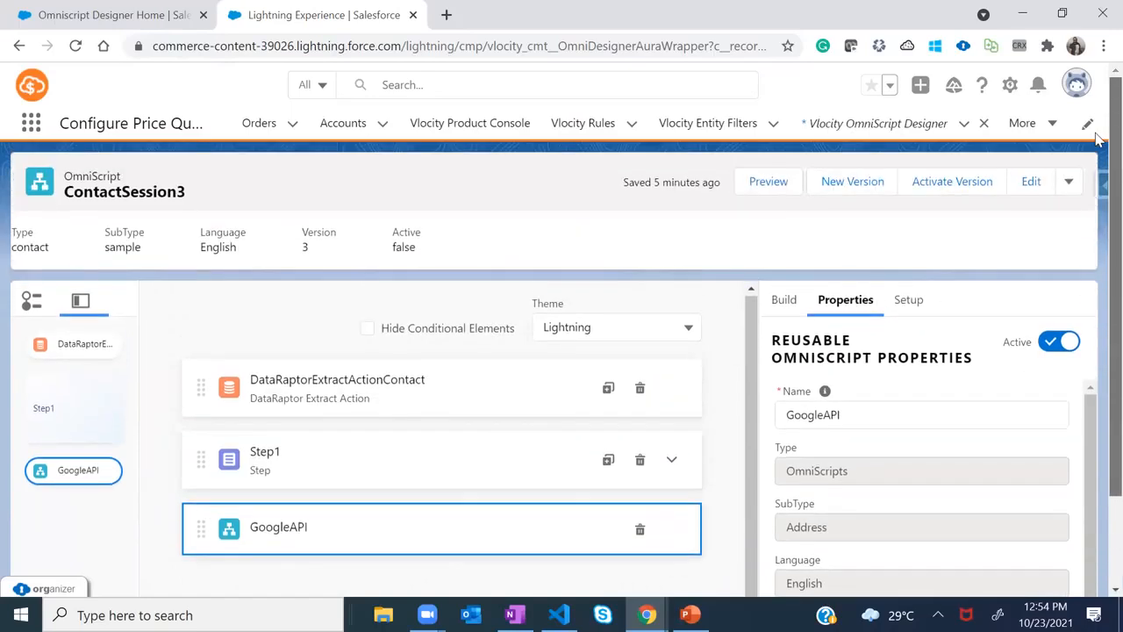
left_click(939, 187)
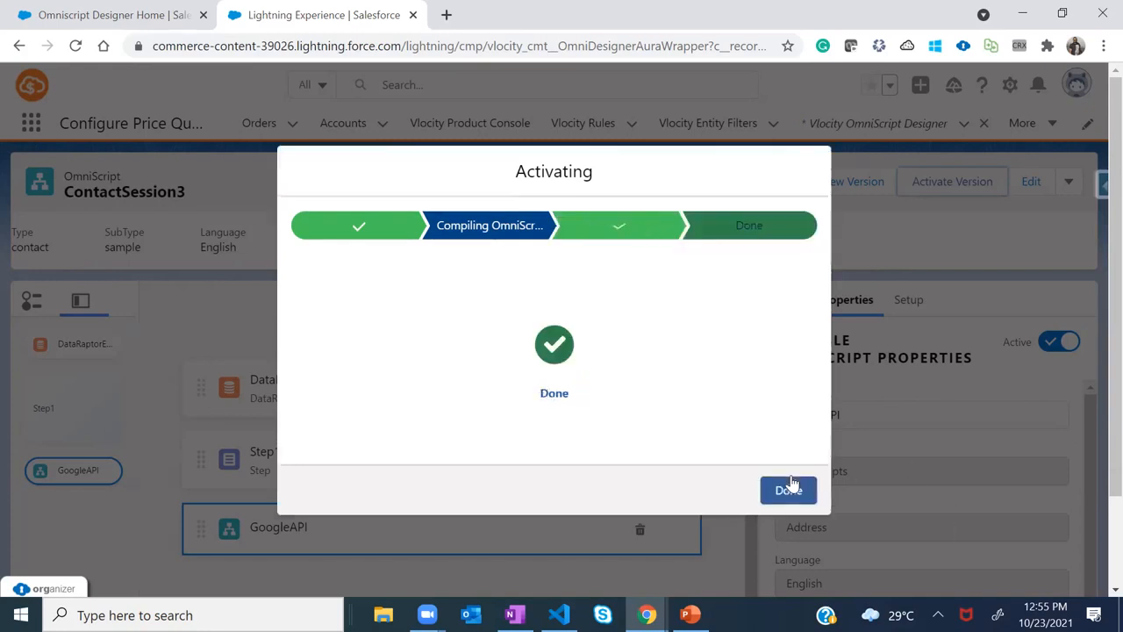
Close the completed activation dialog and launch the ContactSession3 preview
left_click(790, 488)
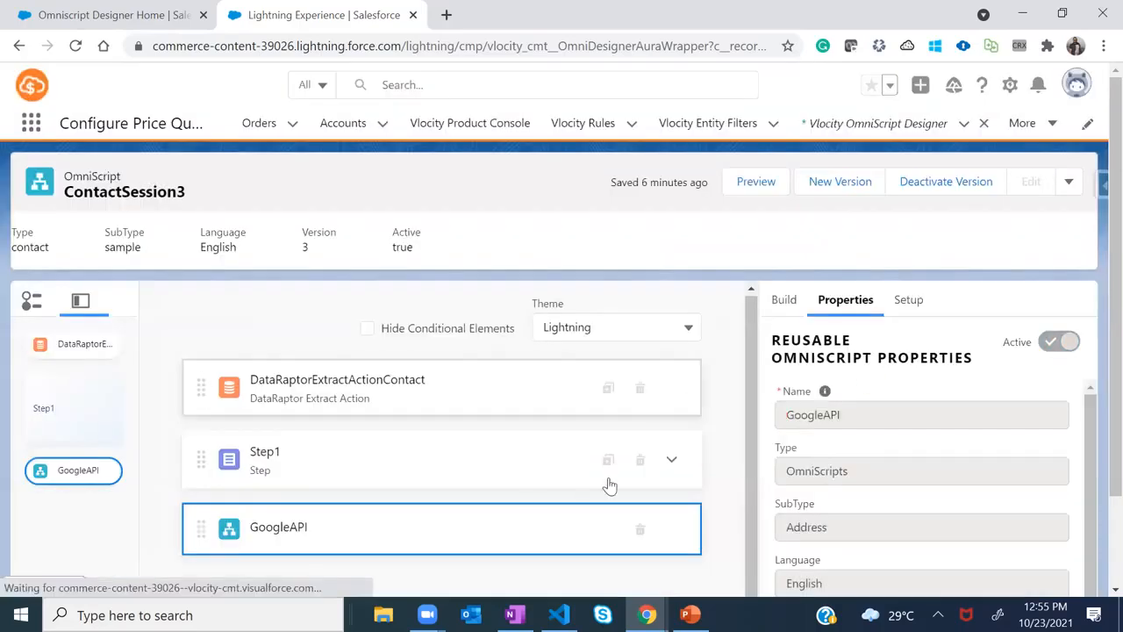
left_click(756, 185)
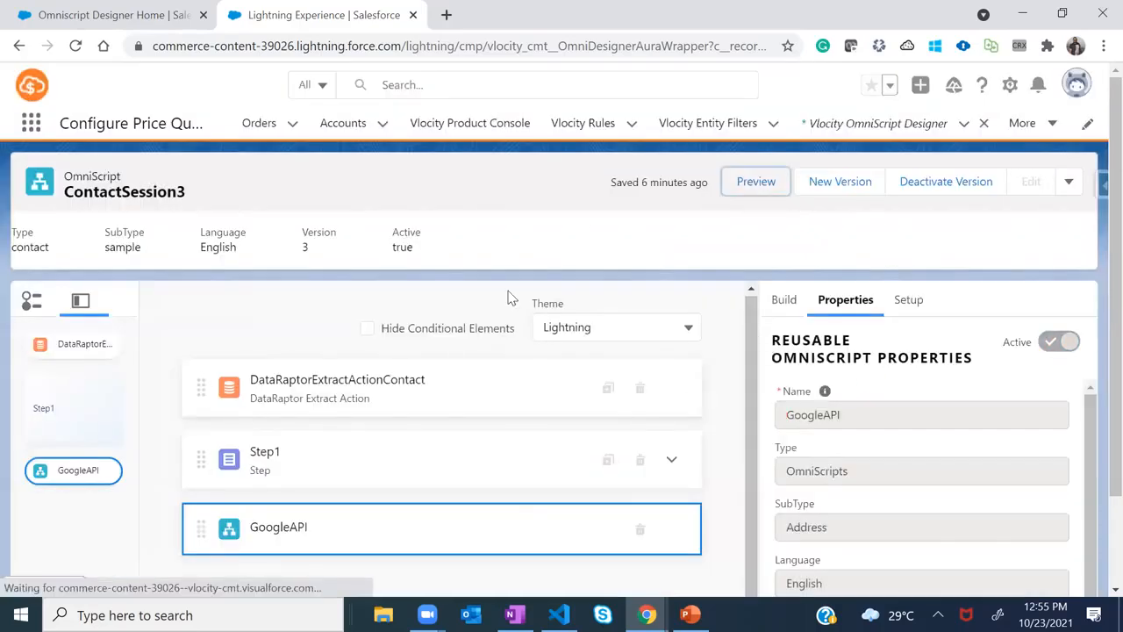
Reload the preview with the contact's data, advance past Step 1, and focus the address field
left_click_drag(1114, 220, 1076, 434)
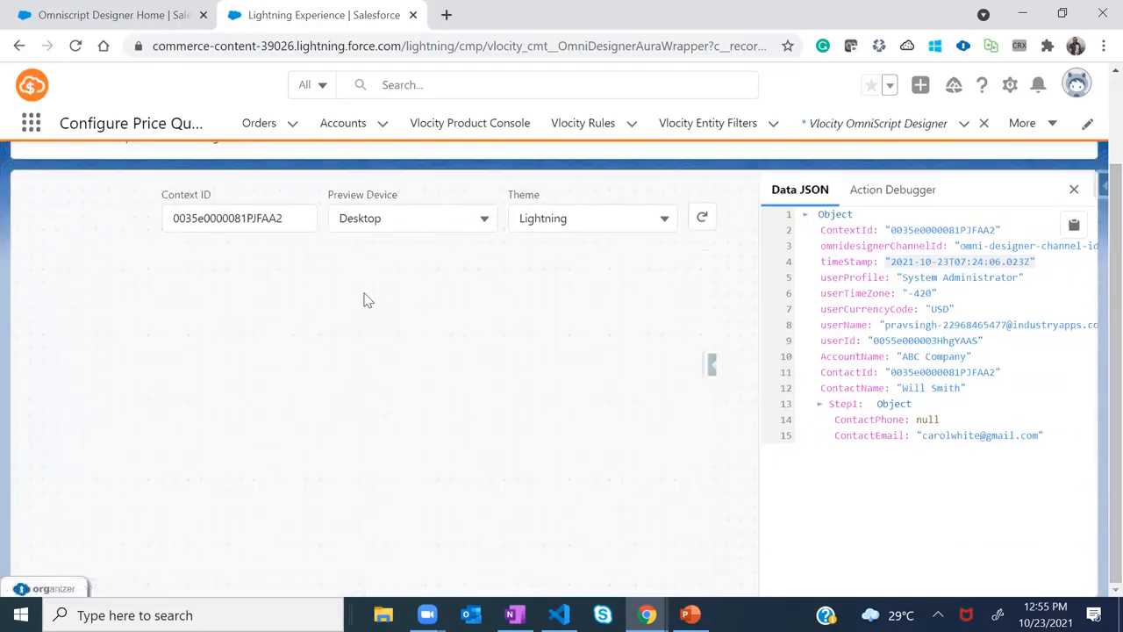
left_click(703, 219)
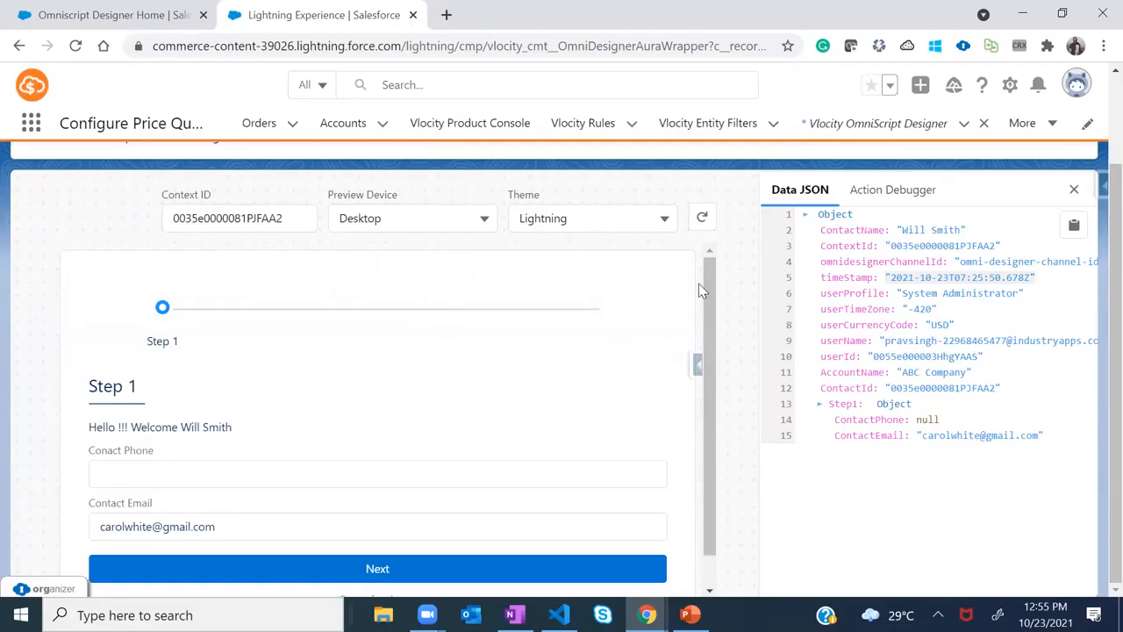
left_click_drag(709, 289, 707, 338)
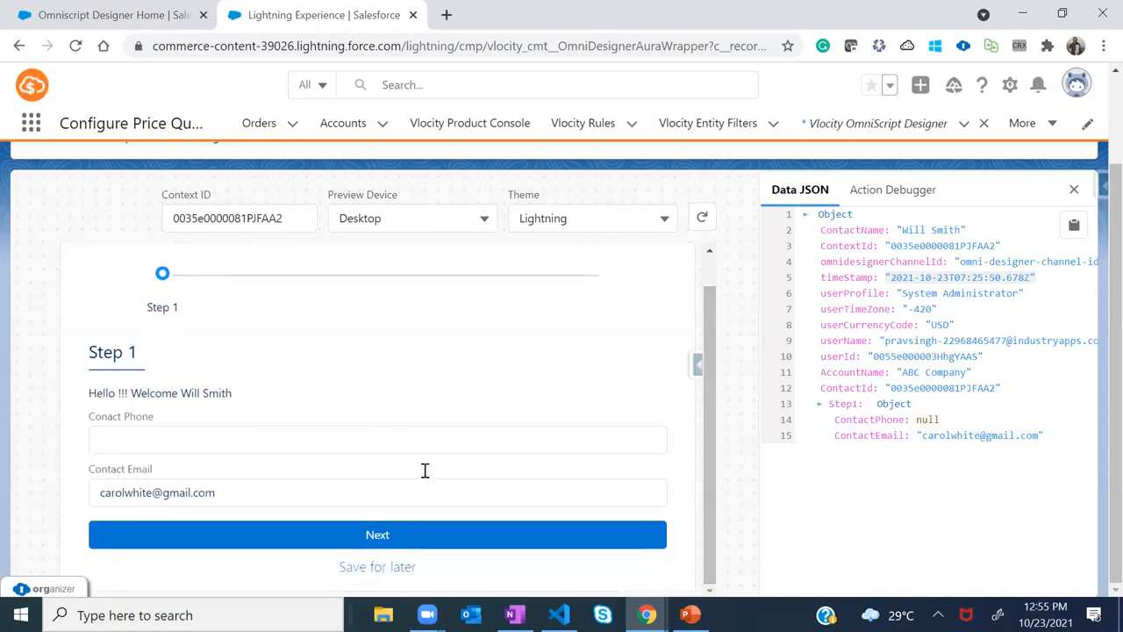
left_click(248, 542)
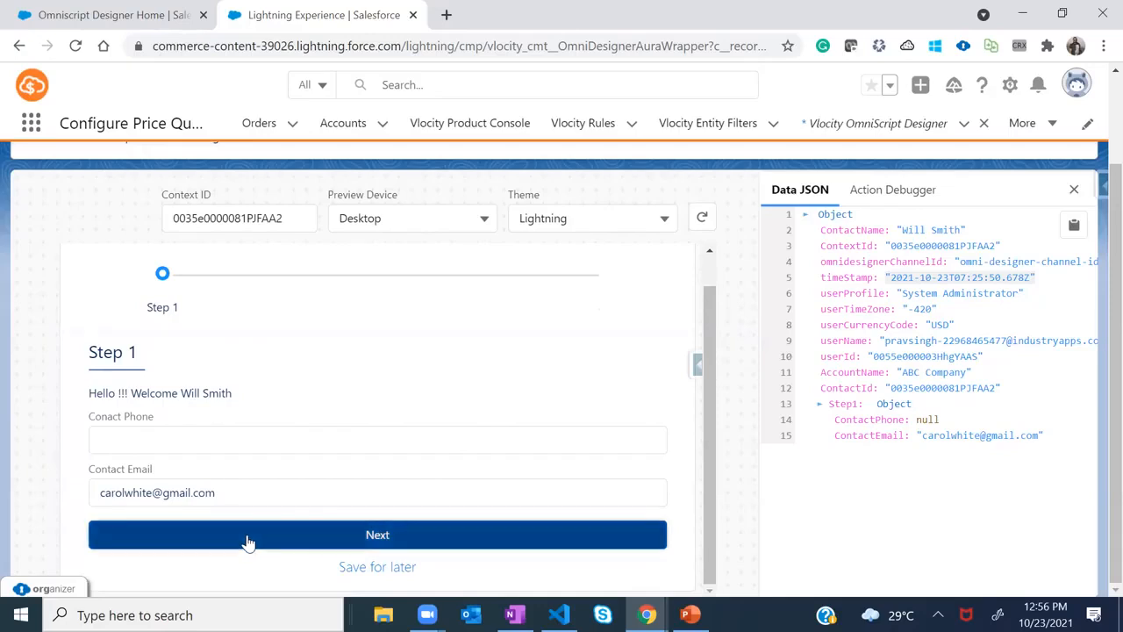
left_click_drag(708, 302, 737, 316)
left_click(170, 404)
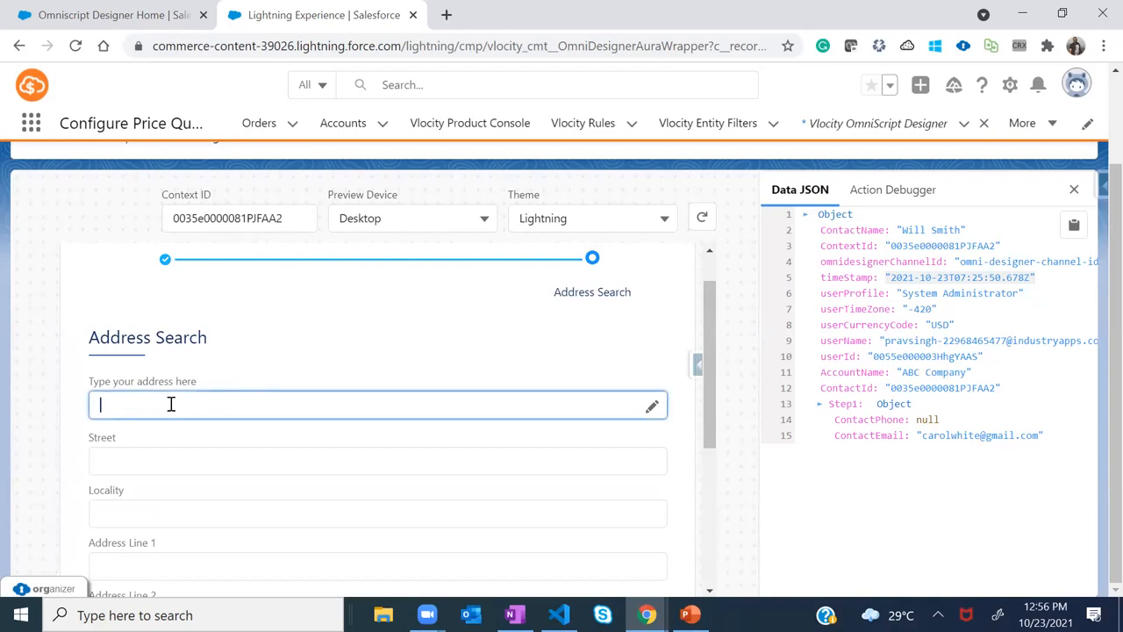
Search 'Phoen', choose Phoenix, AZ, USA, and enter 123 as the Street before moving to Locality
type("Phoeni")
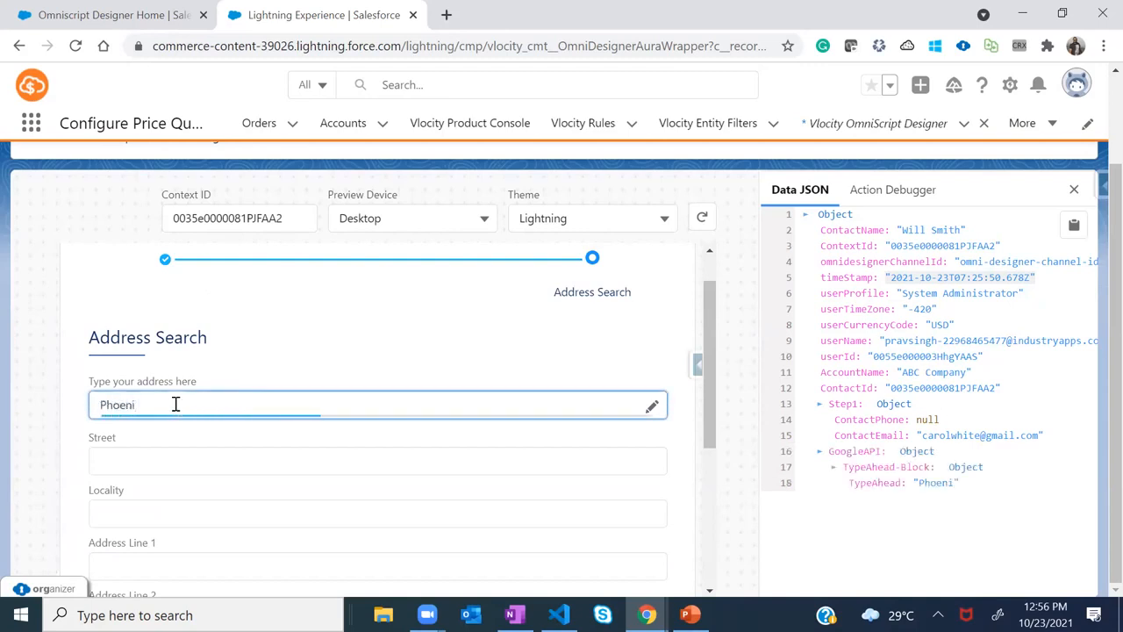
left_click(133, 436)
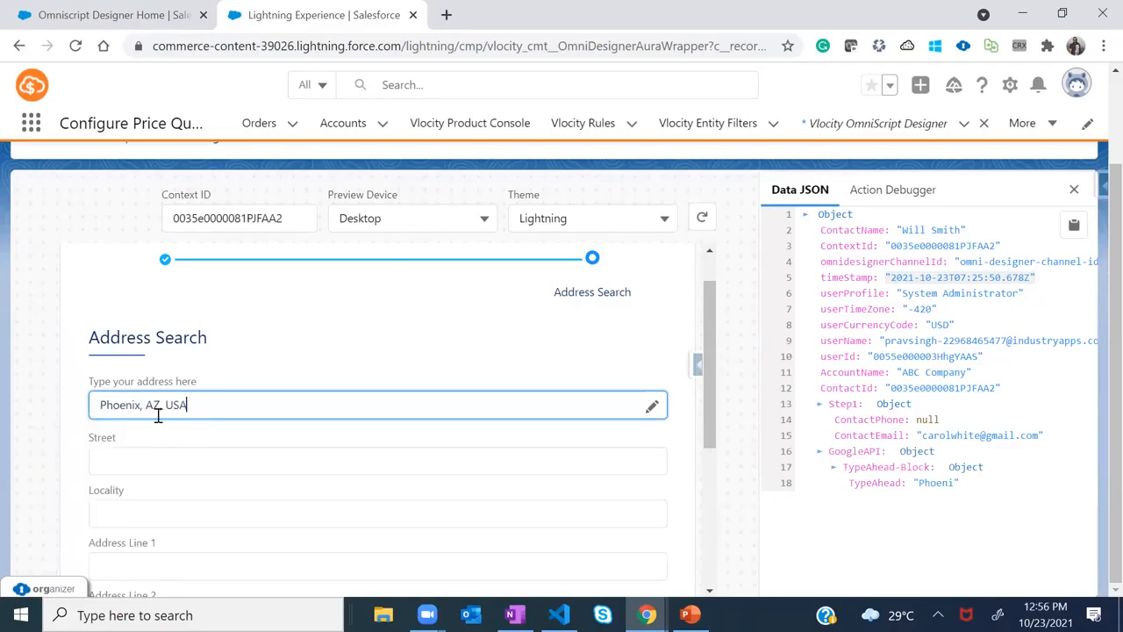
scroll(220, 447, "down", 1)
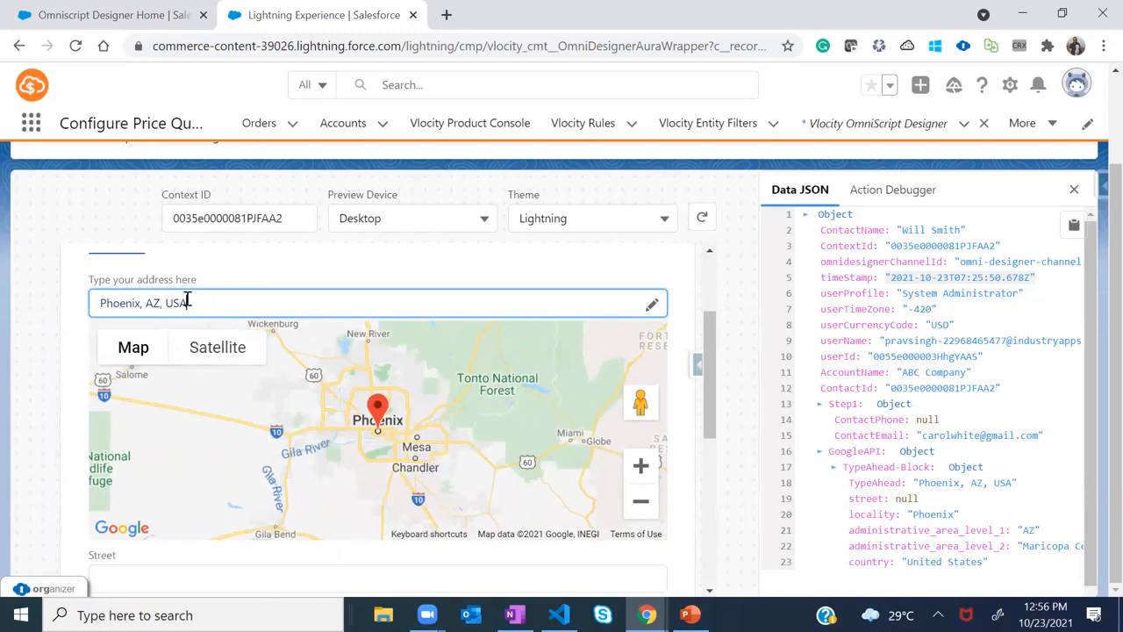
scroll(706, 337, "down", 1)
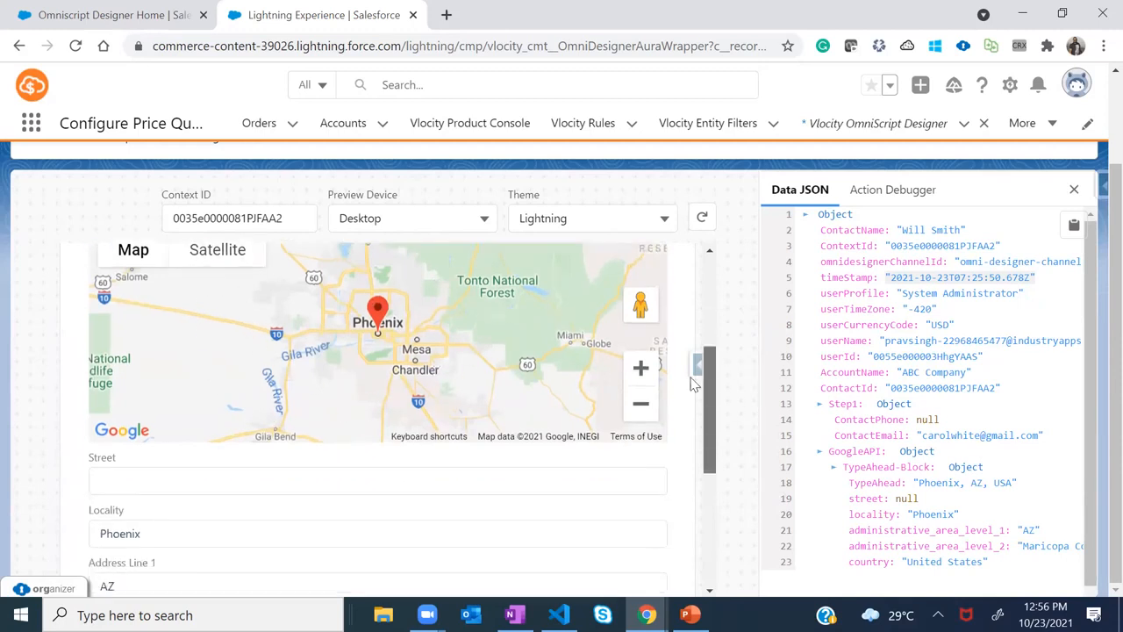
left_click(133, 464)
type("123")
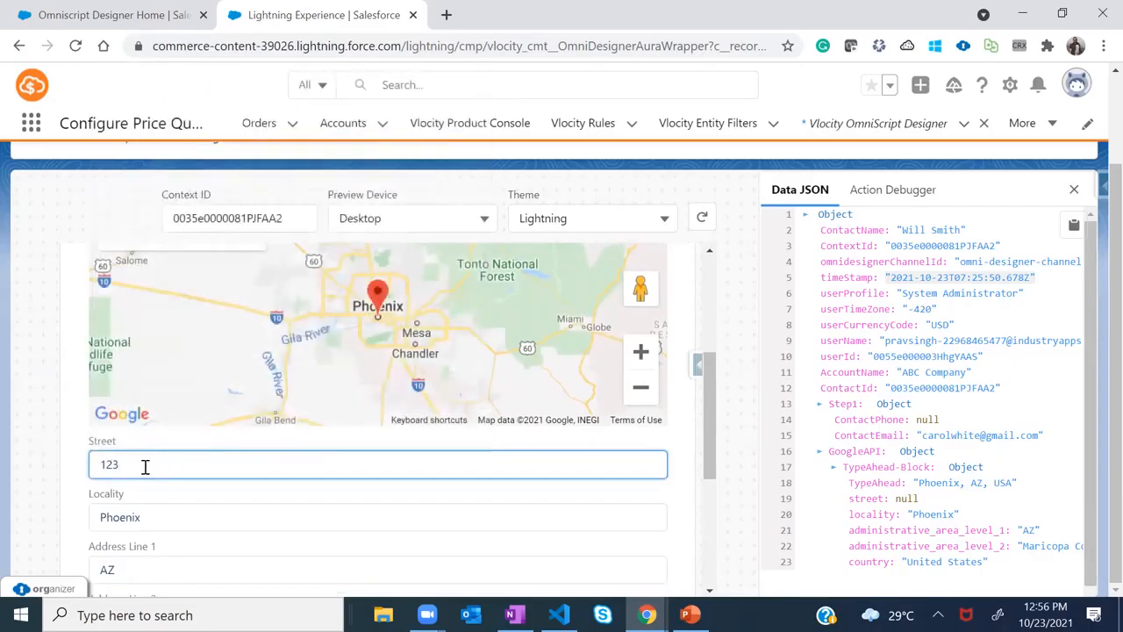
left_click(143, 519)
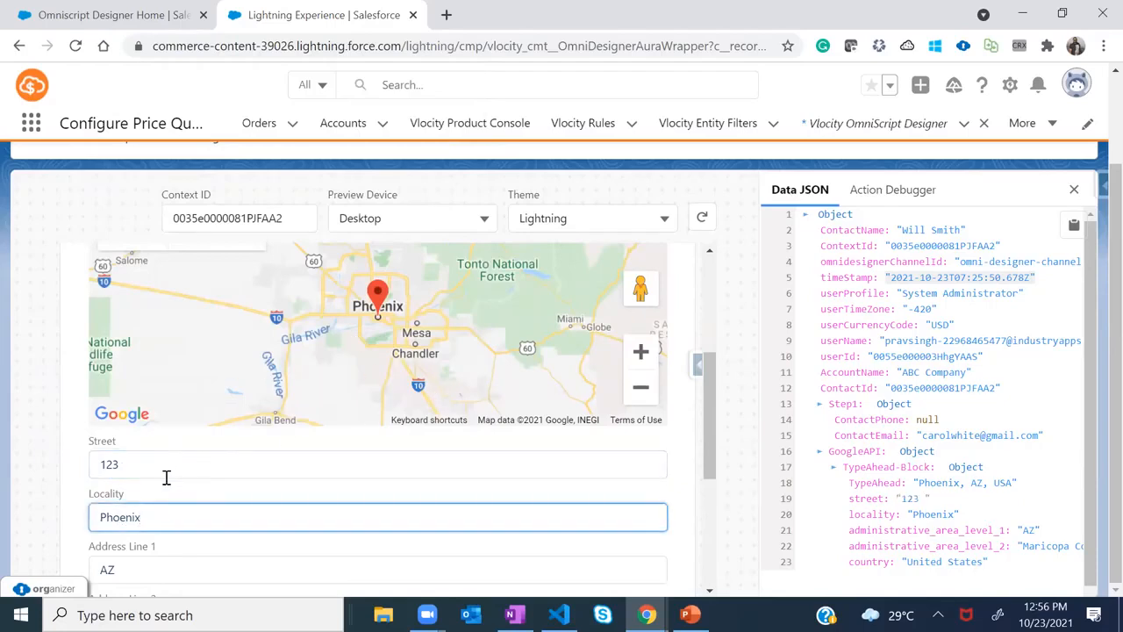
left_click_drag(708, 380, 712, 326)
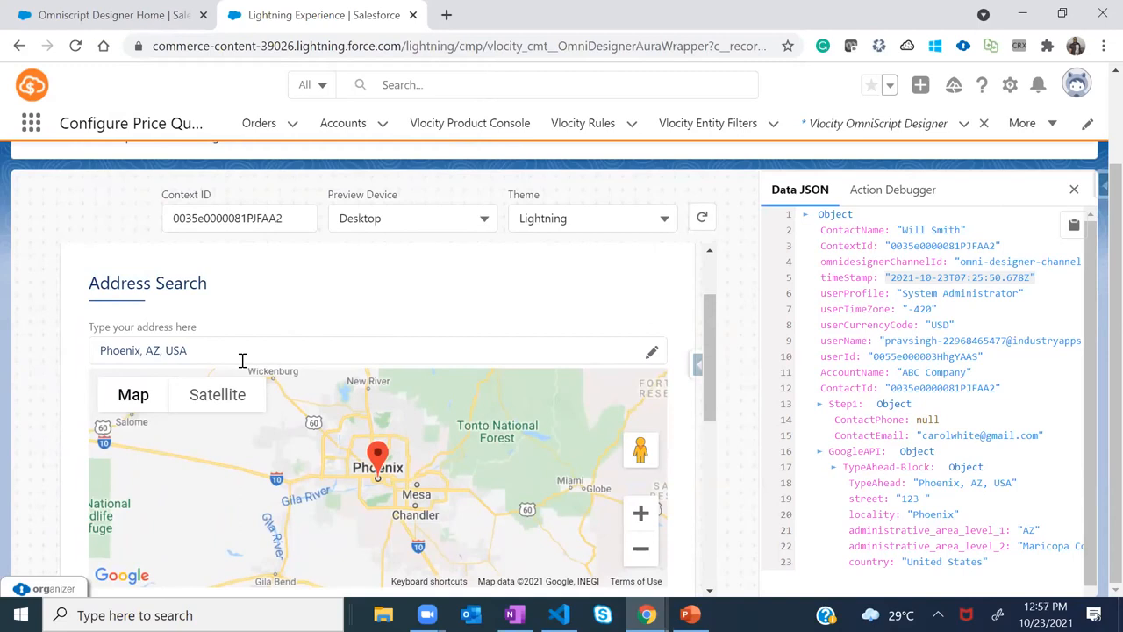
Replace the address with 'Phoeni' and choose Phoenix, MD, USA from the suggestions
left_click_drag(198, 351, 88, 355)
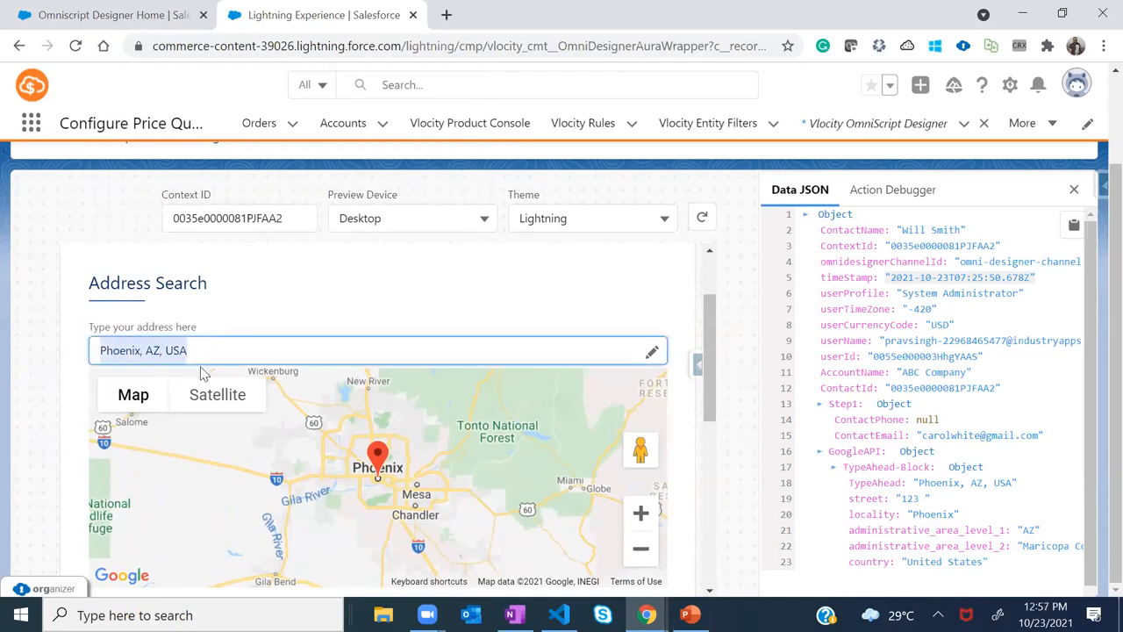
type("Phoeni")
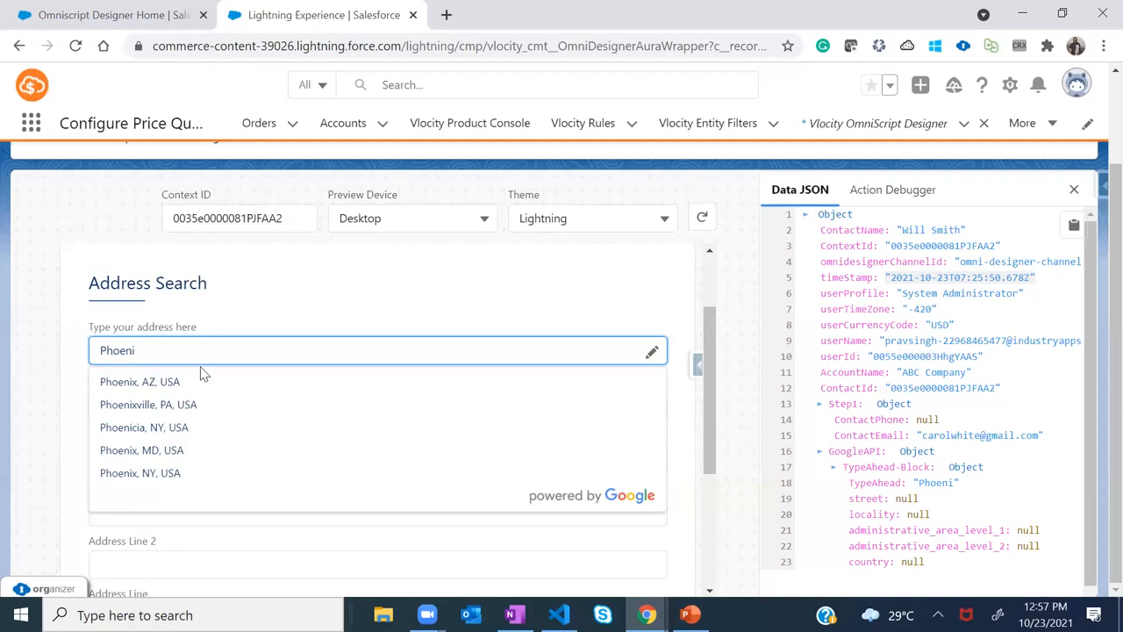
left_click(149, 451)
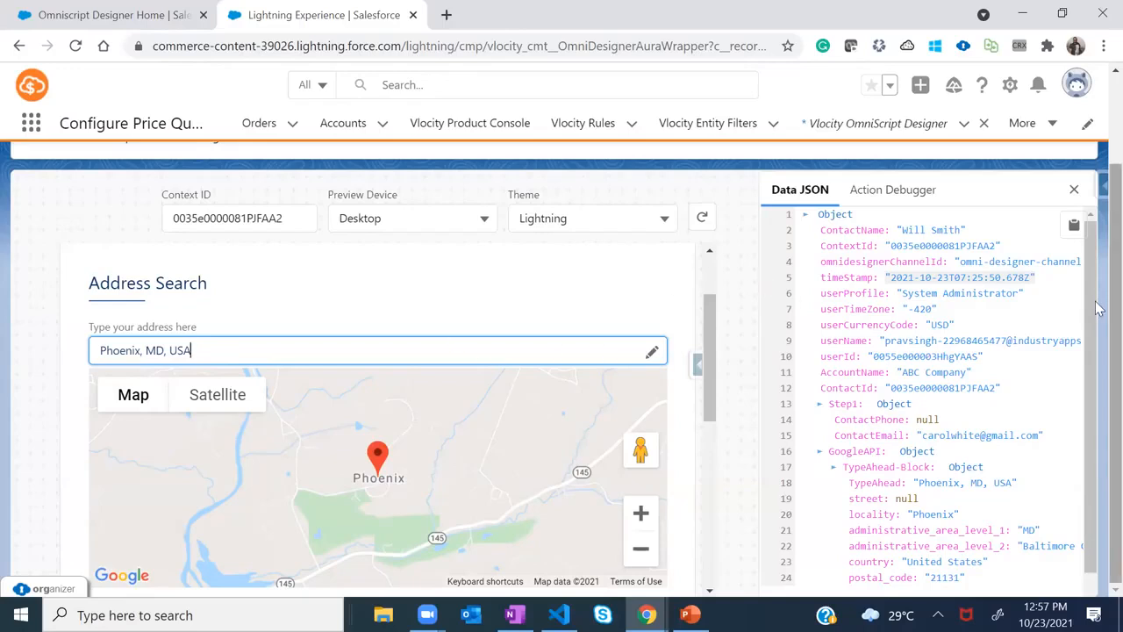
scroll(1099, 256, "up", 1)
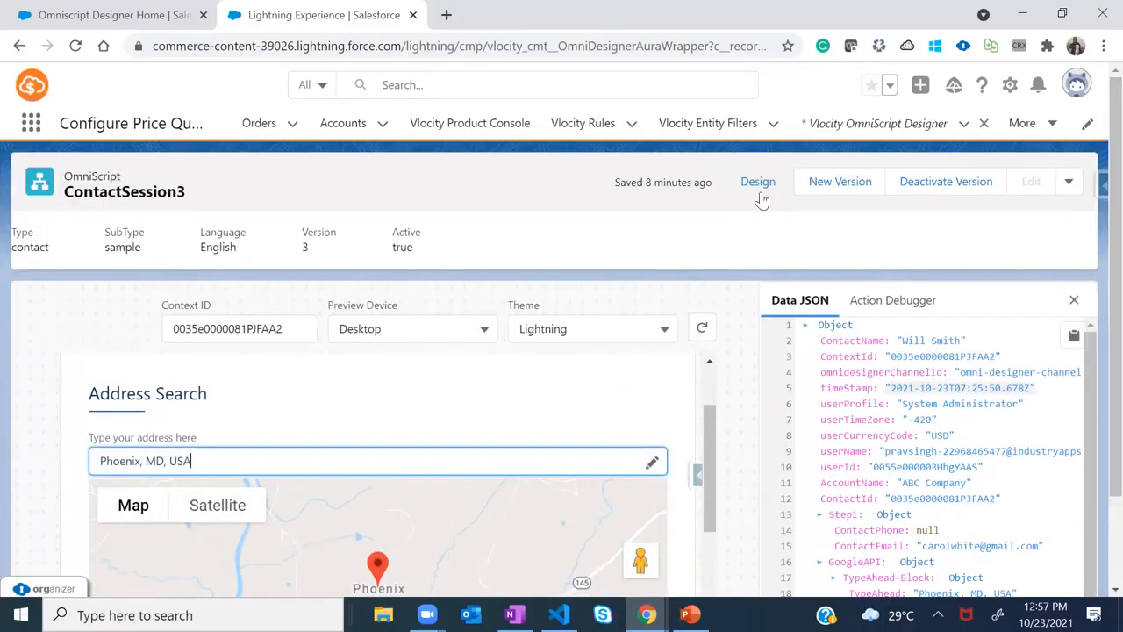
Deactivate version 3 and close the finished Deactivating dialog
left_click(946, 181)
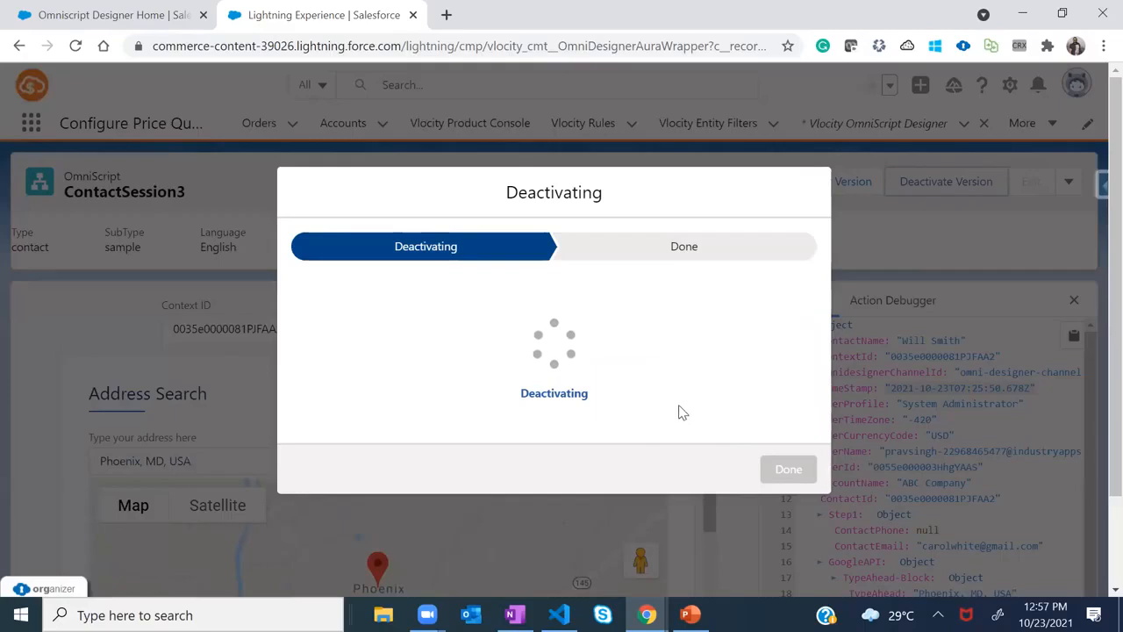
left_click(795, 493)
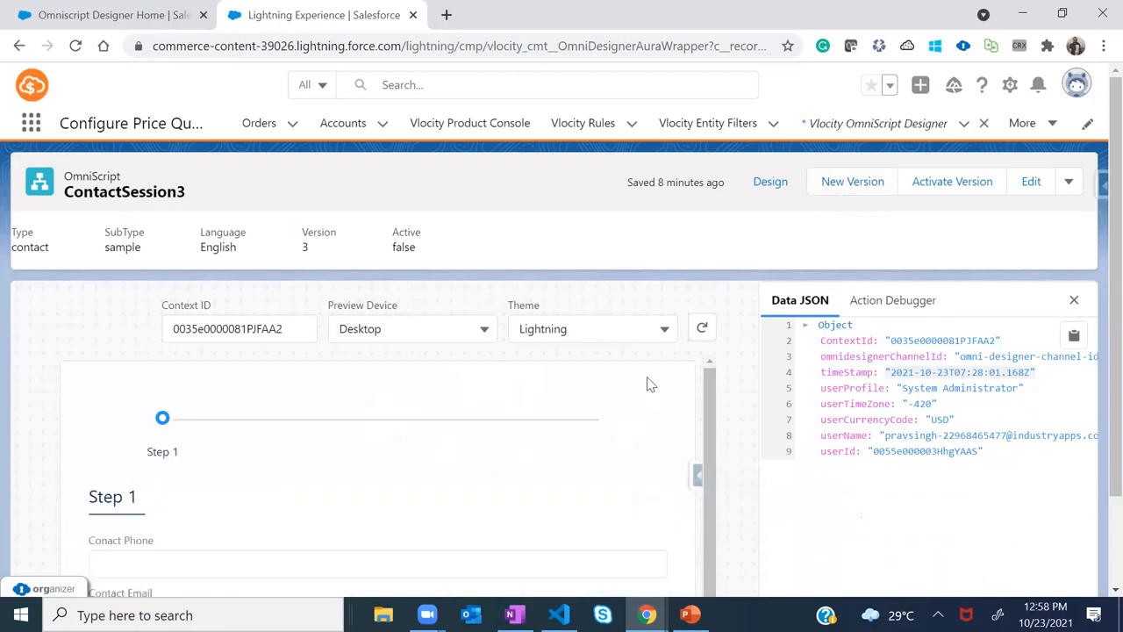
Advance the preview to the Address Search step and place the caret in its address field
mouse_move(1111, 218)
left_mouse_down()
mouse_move(1111, 397)
mouse_move(1111, 218)
left_mouse_up()
left_click_drag(709, 394, 709, 411)
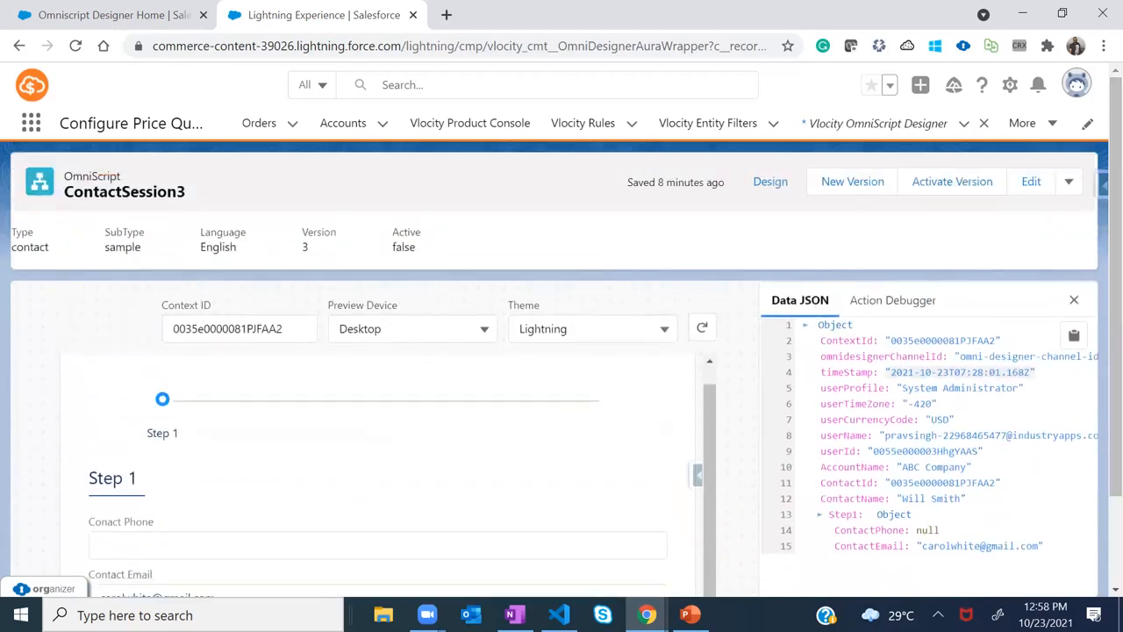
scroll(562, 351, "down", 2)
left_click(377, 533)
left_click(161, 450)
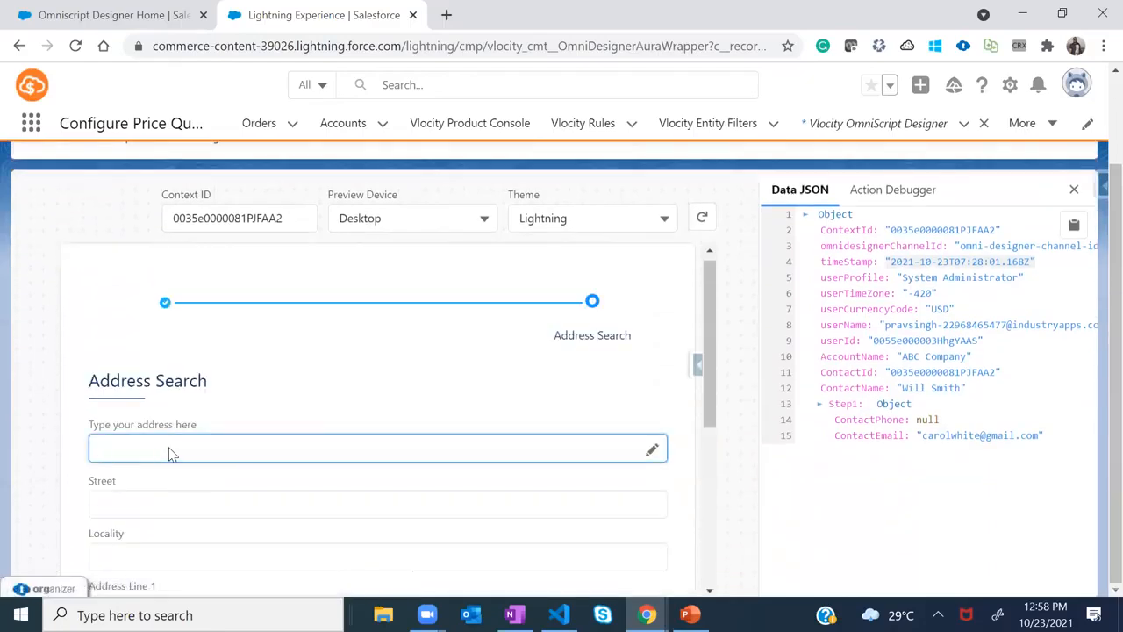
key("alt+Tab")
key("alt+Tab")
key("alt+shift+Tab")
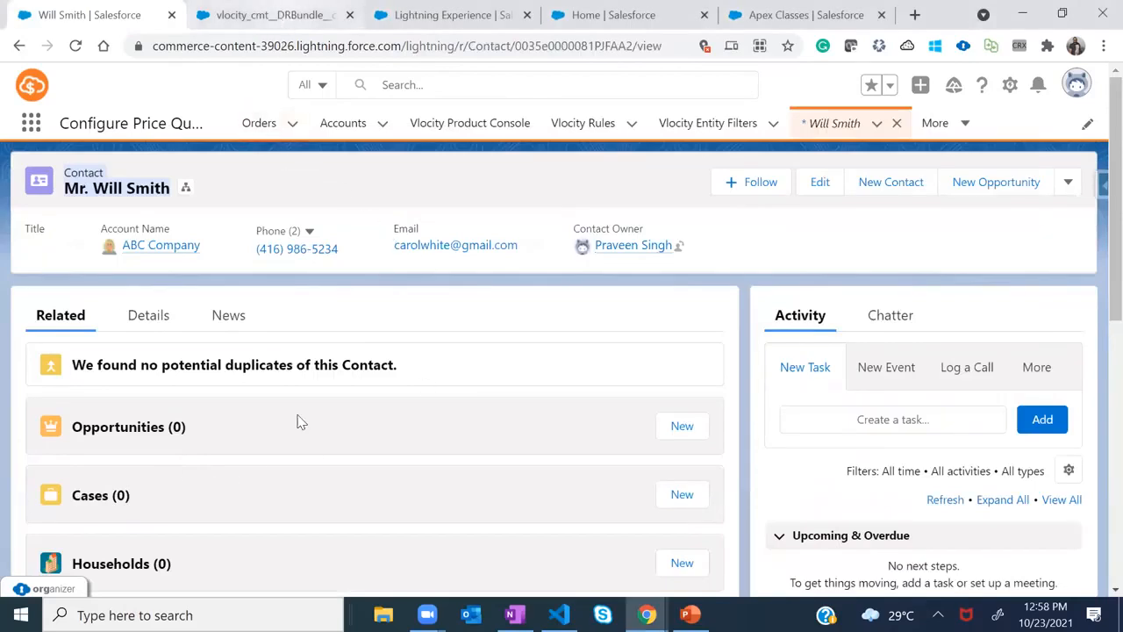
key("alt+Tab")
scroll(289, 471, "down", 2)
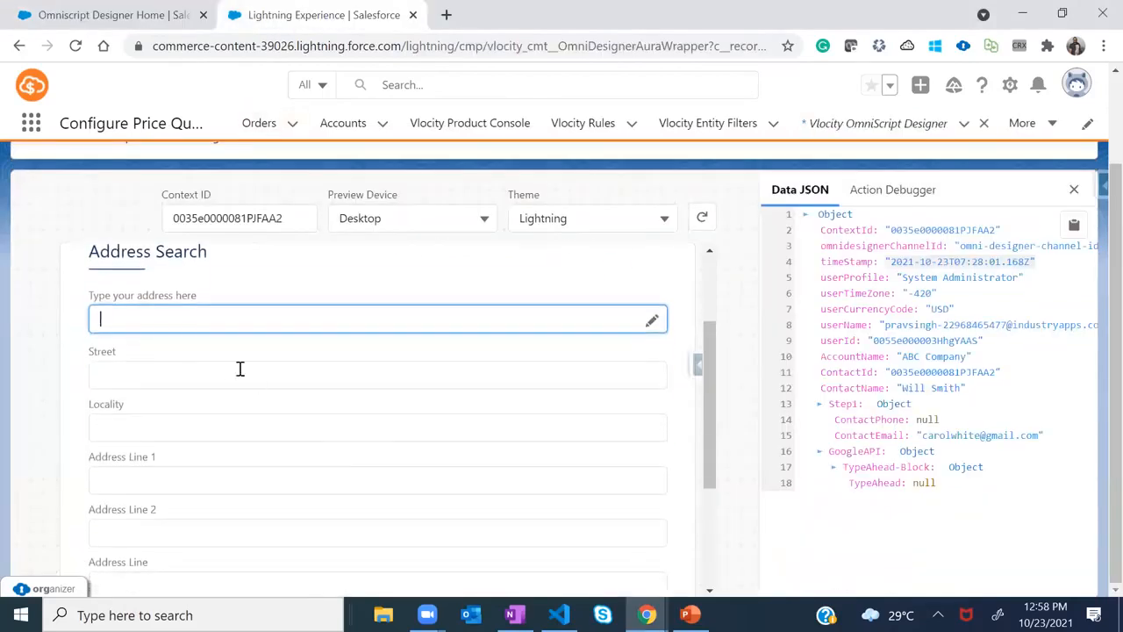
Type 'Phoe', pick Phoenix, AZ, USA, and zoom the map six levels into central Phoenix
type("Phoe")
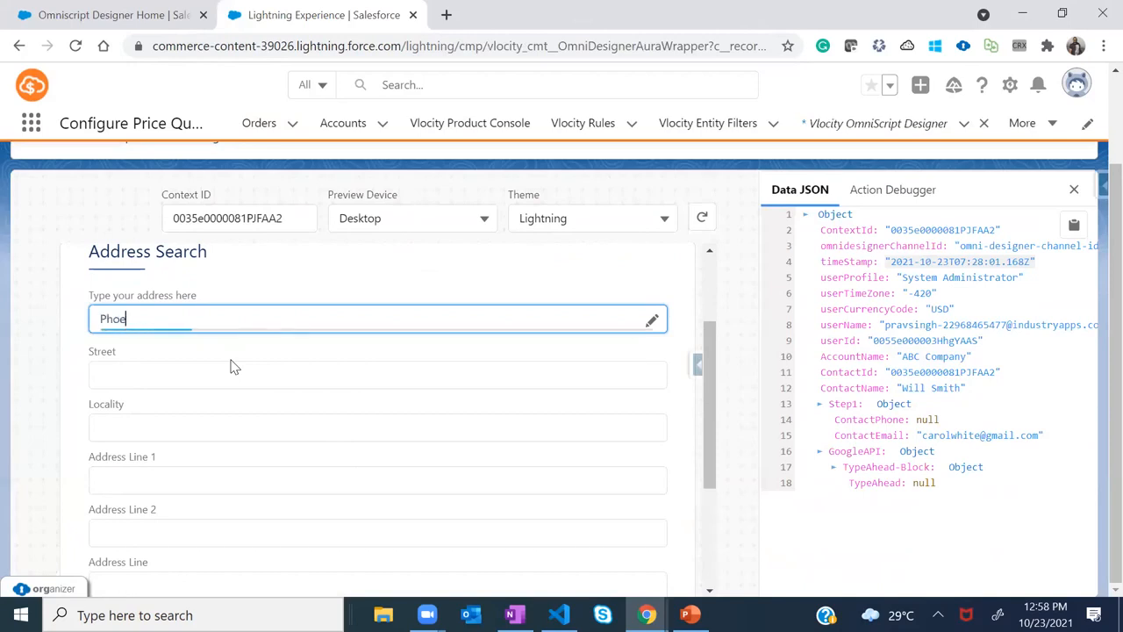
left_click(149, 352)
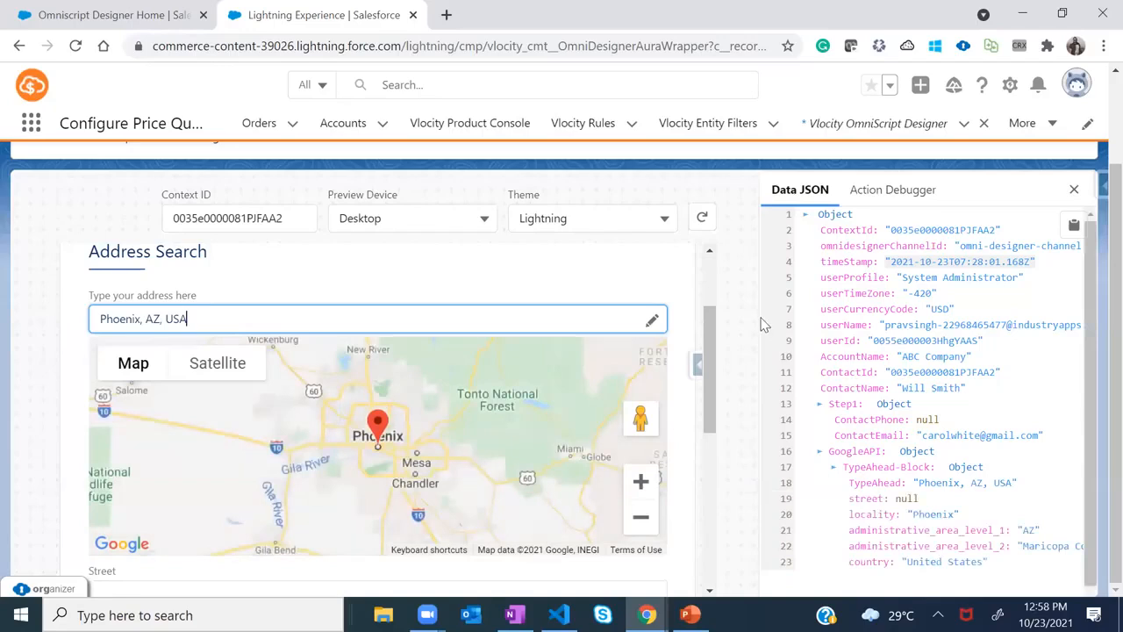
left_click_drag(709, 319, 706, 334)
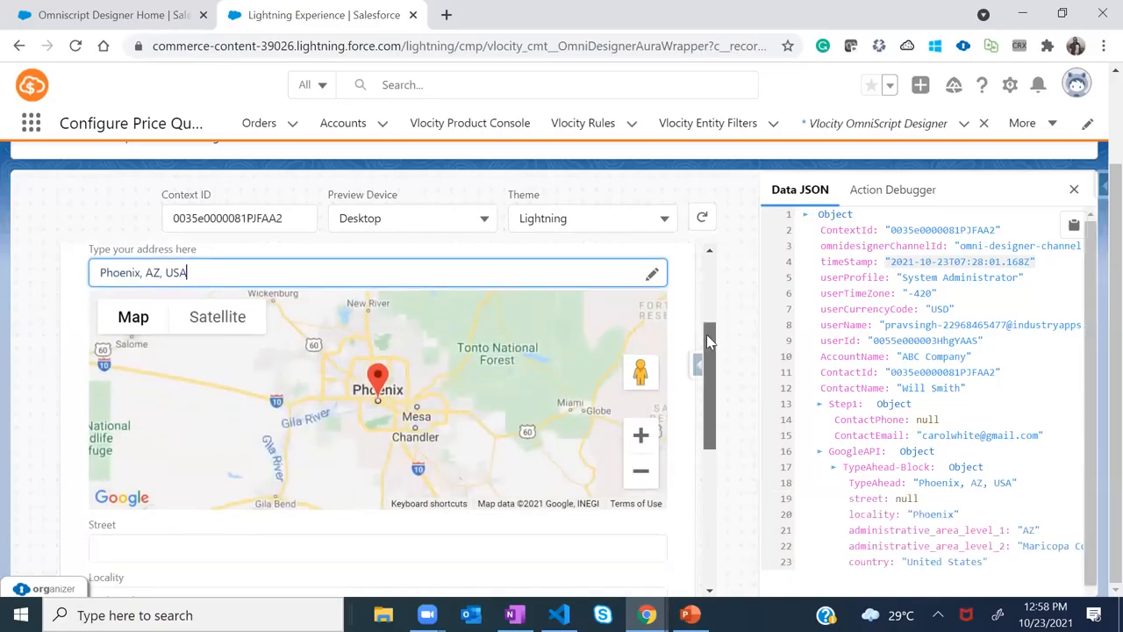
left_click(42, 156)
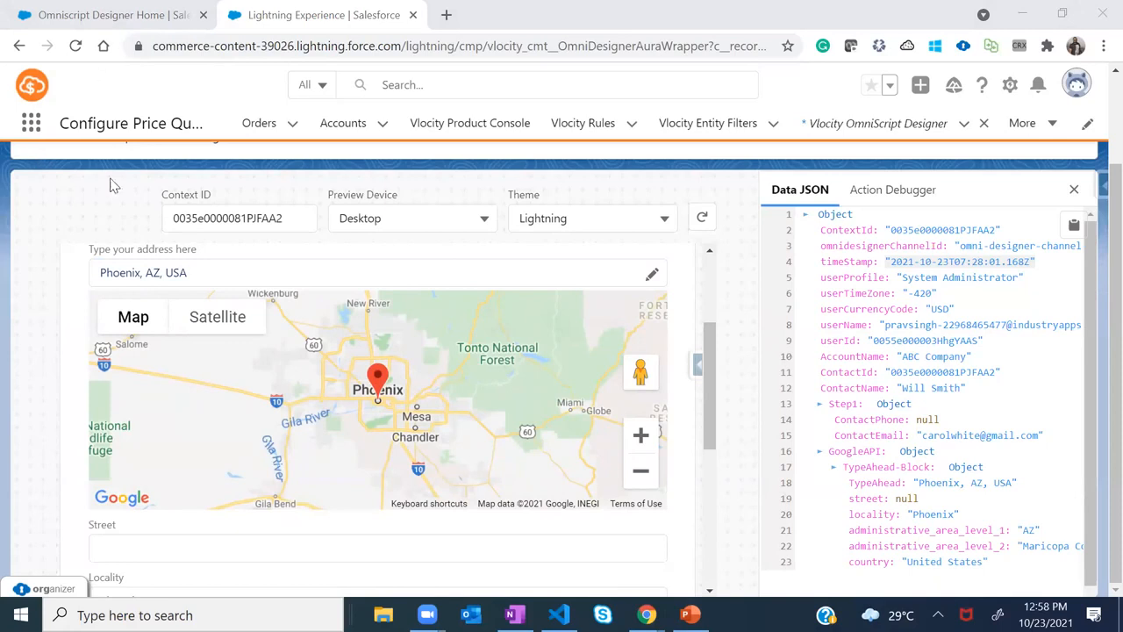
left_click(641, 436)
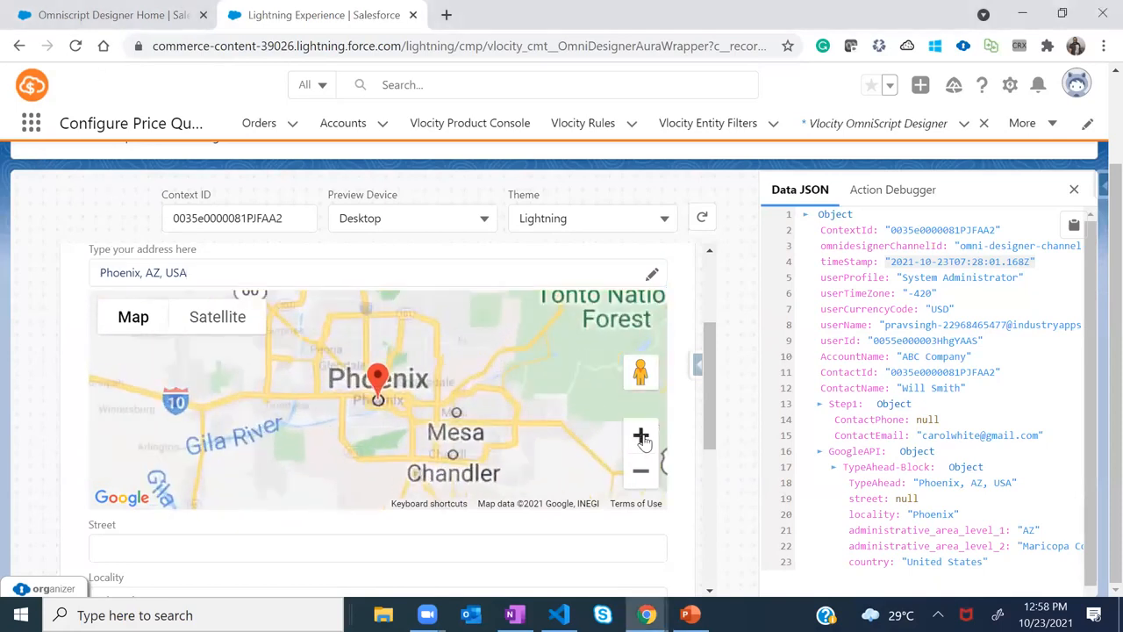
left_click(641, 436)
left_click(642, 436)
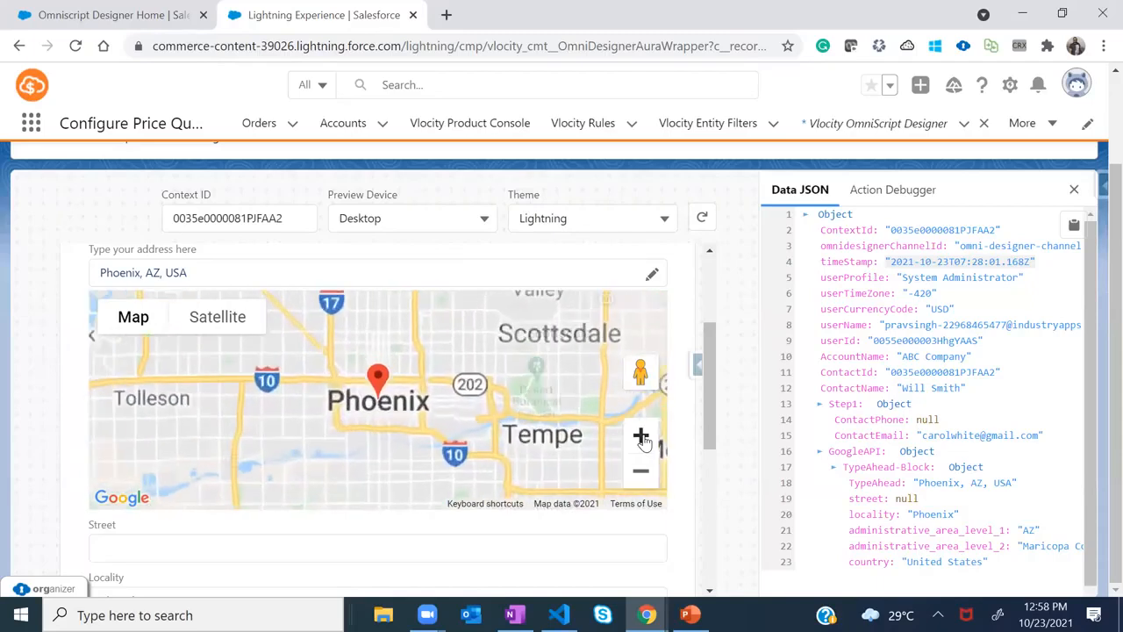
left_click(642, 437)
left_click(641, 436)
left_click(642, 436)
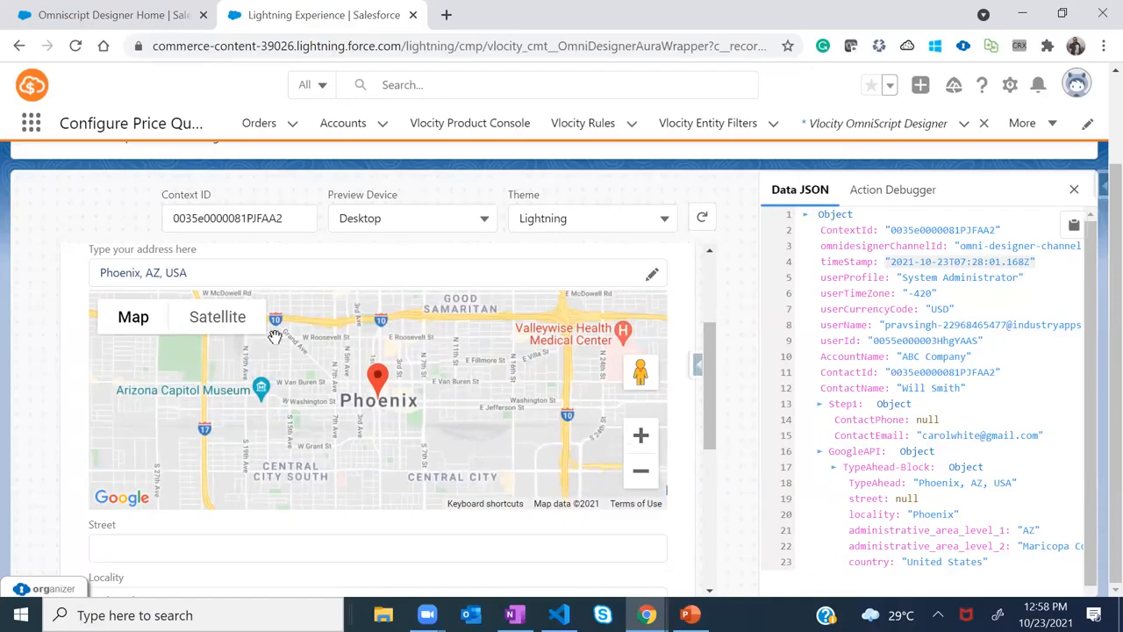
Delete 'AZ, USA' from the address, leaving Phoenix, and switch to the contact record window
double_click(171, 271)
left_click_drag(171, 271, 143, 270)
key("BackSpace")
key("BackSpace")
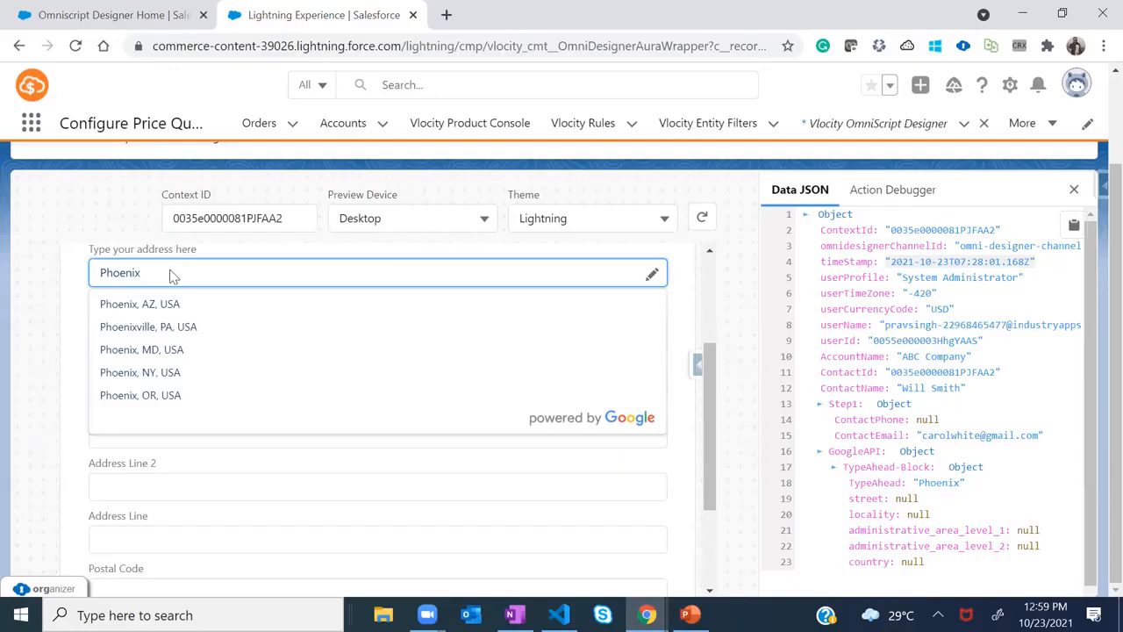
key("alt+Tab")
key("alt+Tab")
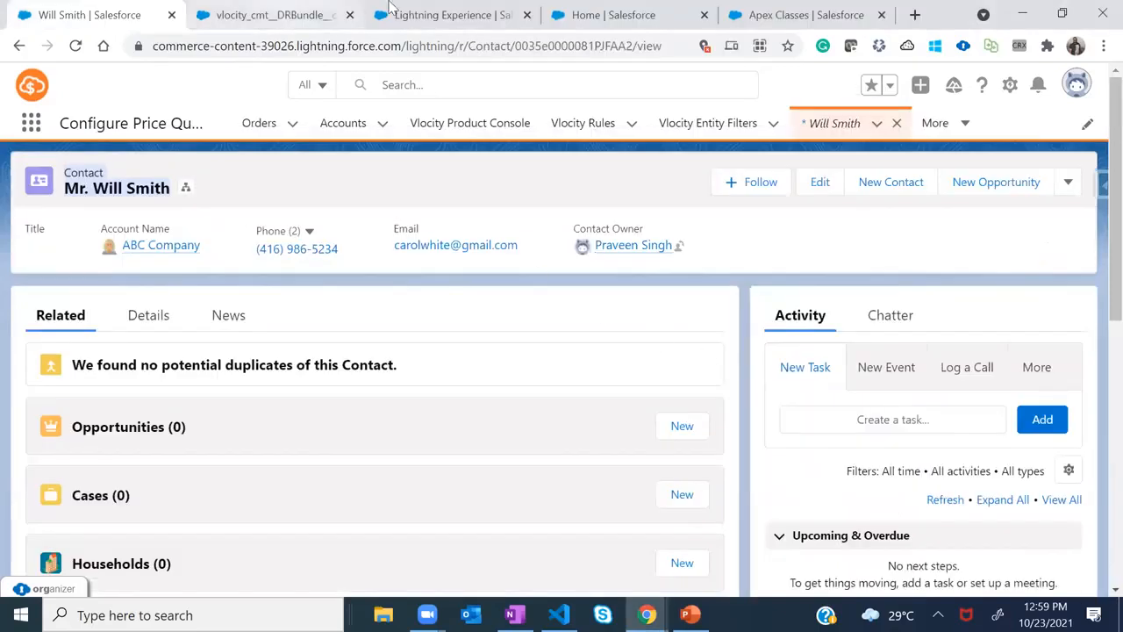
In the designer, review the Type Ahead Block properties and toggle Enable Google Maps Autocomplete off and back on
left_click(448, 15)
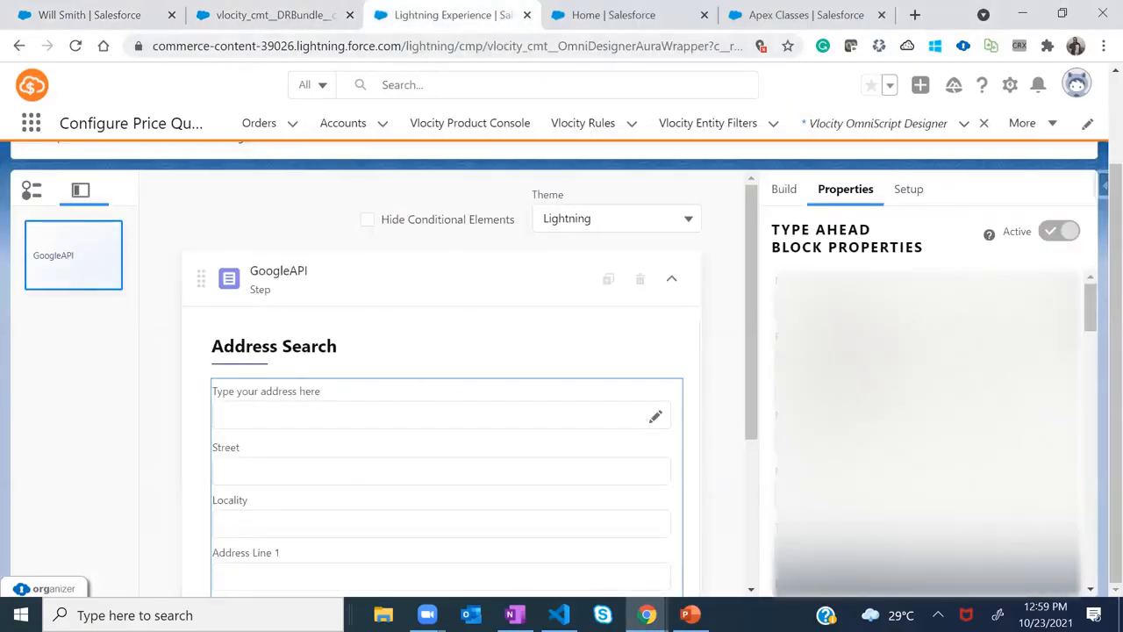
left_click_drag(1090, 303, 1097, 424)
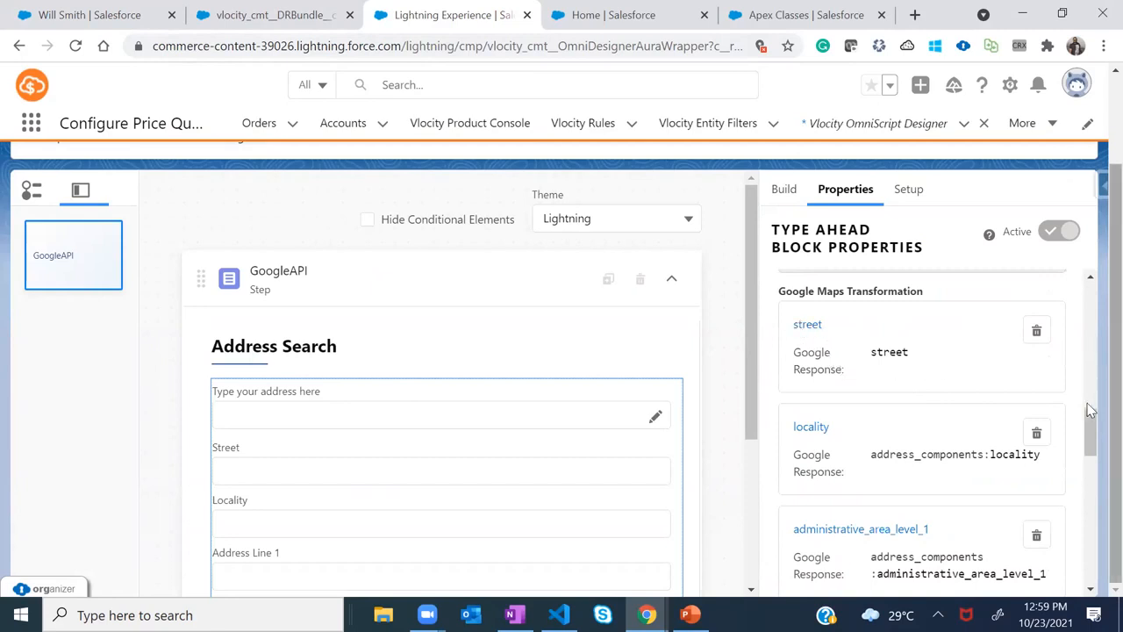
left_click_drag(1094, 425, 1096, 431)
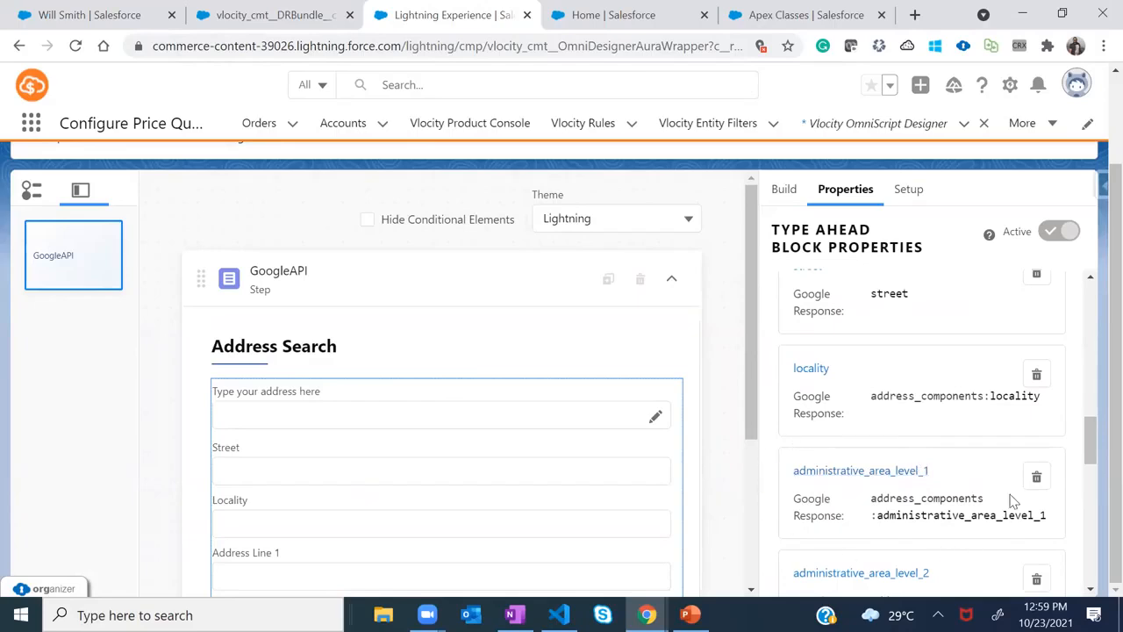
left_click_drag(1094, 432, 1095, 474)
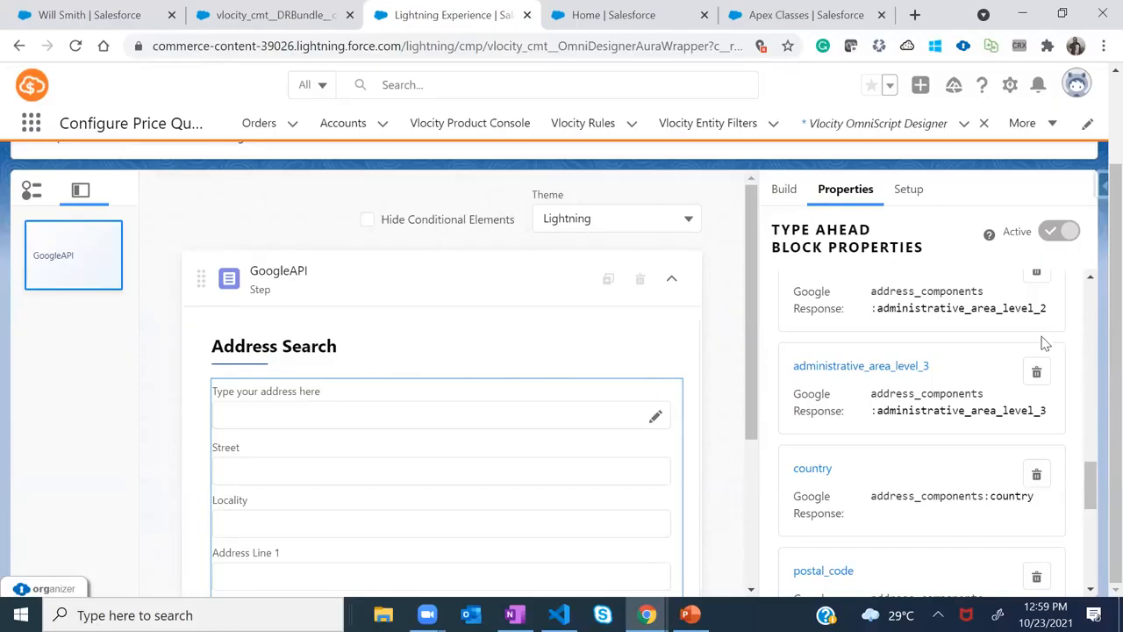
left_click_drag(1096, 435, 1095, 390)
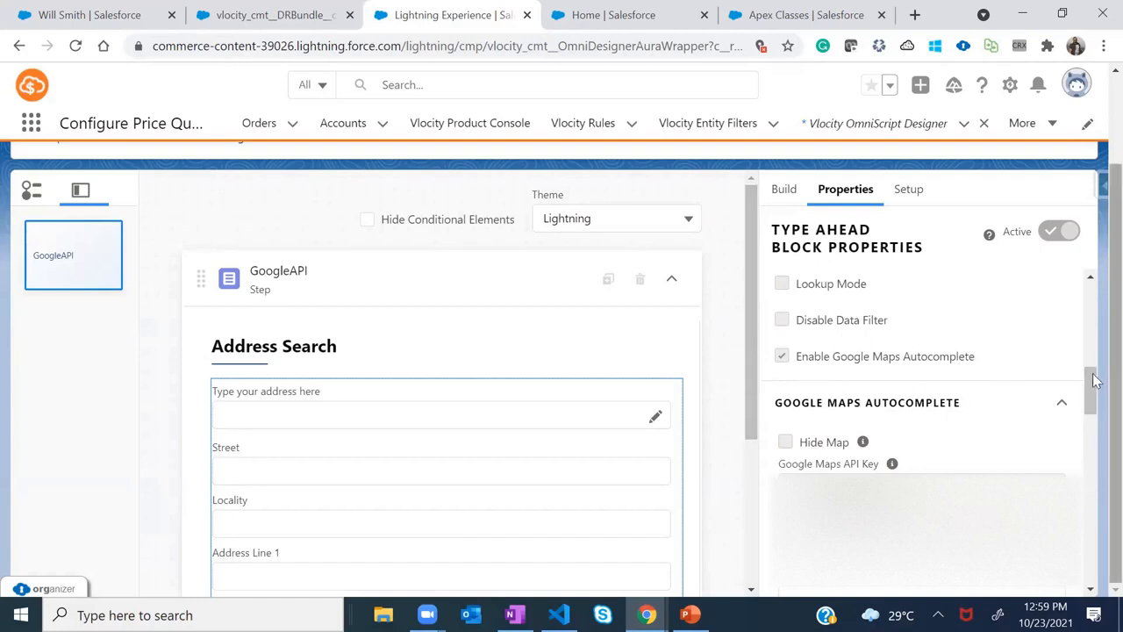
scroll(1094, 379, "up", 1)
left_click(782, 410)
left_click(781, 411)
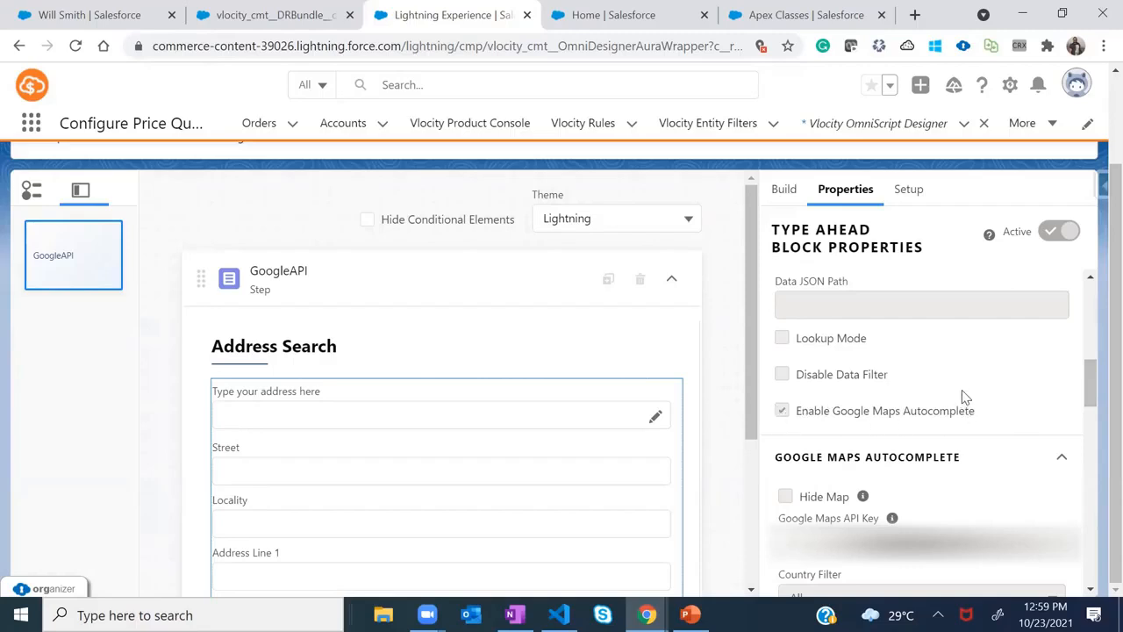
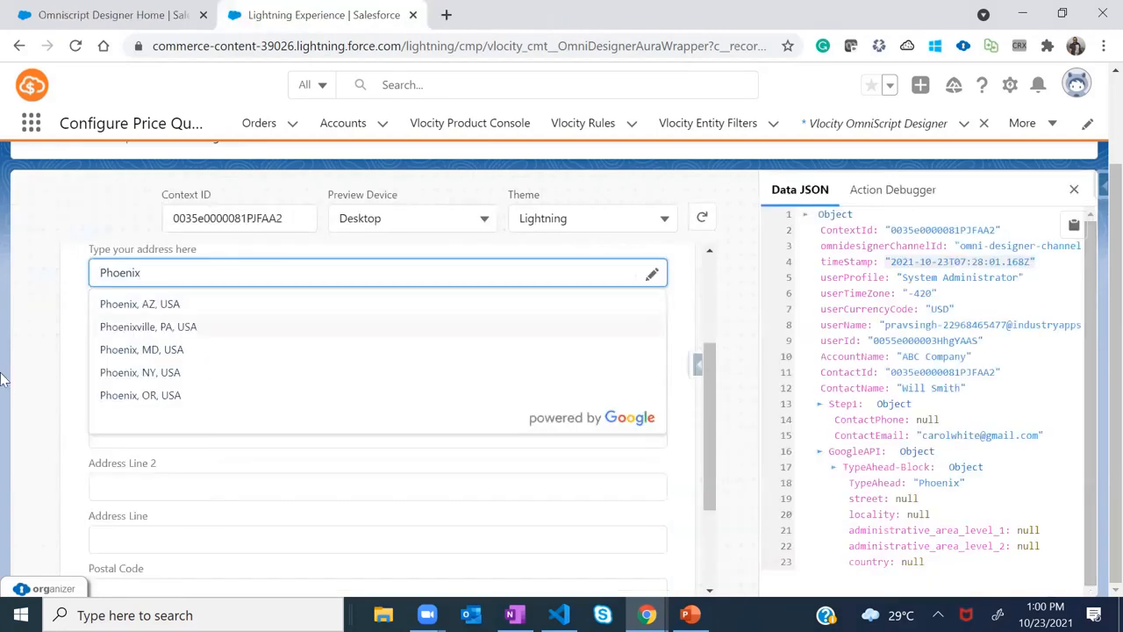
Fill the preview's Street field from the browser's saved address suggestion
left_click(102, 429)
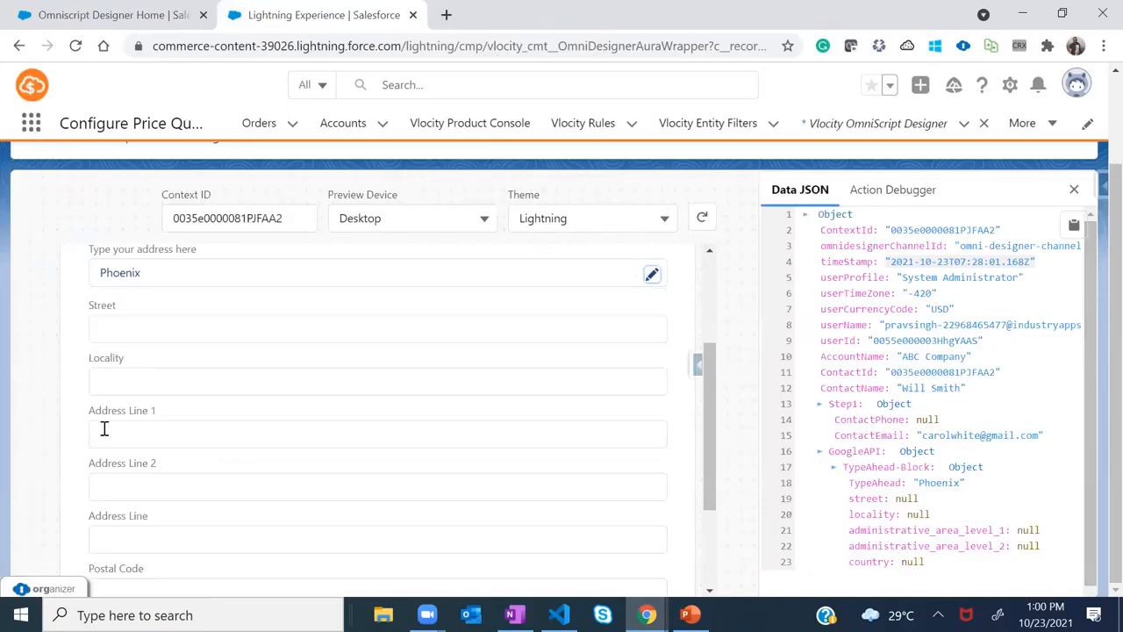
left_click(123, 329)
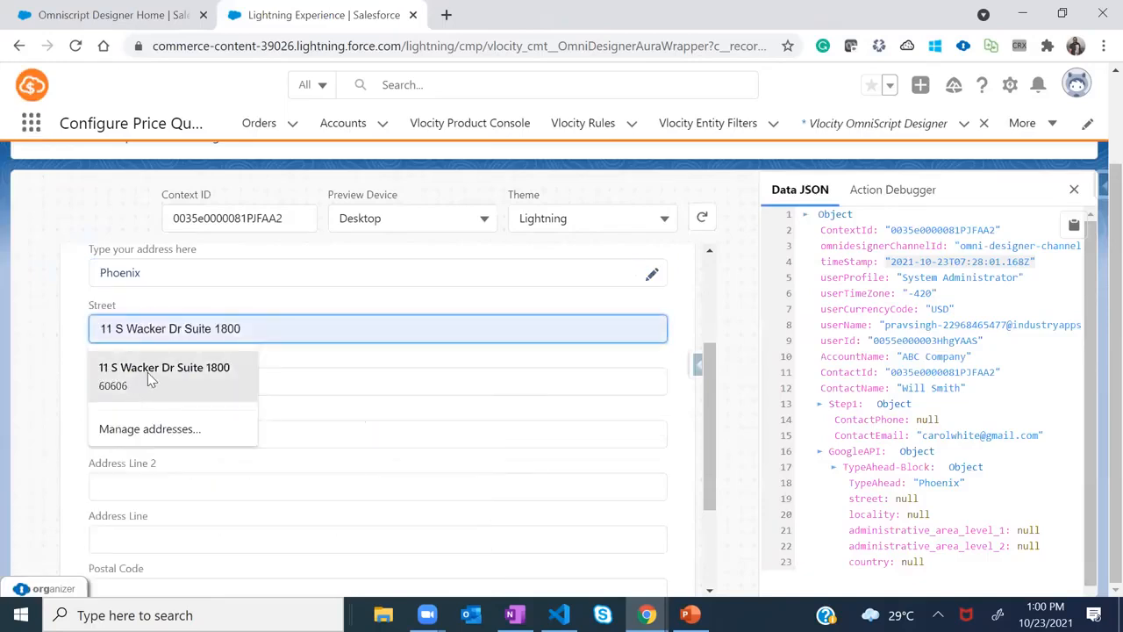
left_click(149, 379)
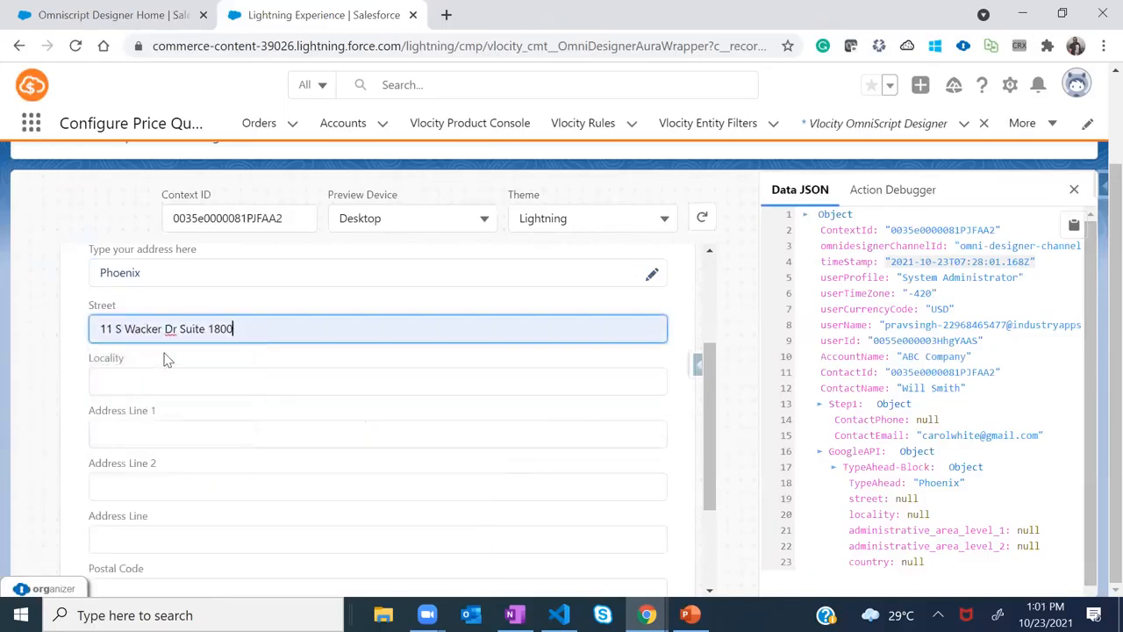
Replace Phoenix in the address search with '113', pick the first Coffeyville, KS suggestion, then trim it
left_click(185, 272)
double_click(110, 276)
type("113")
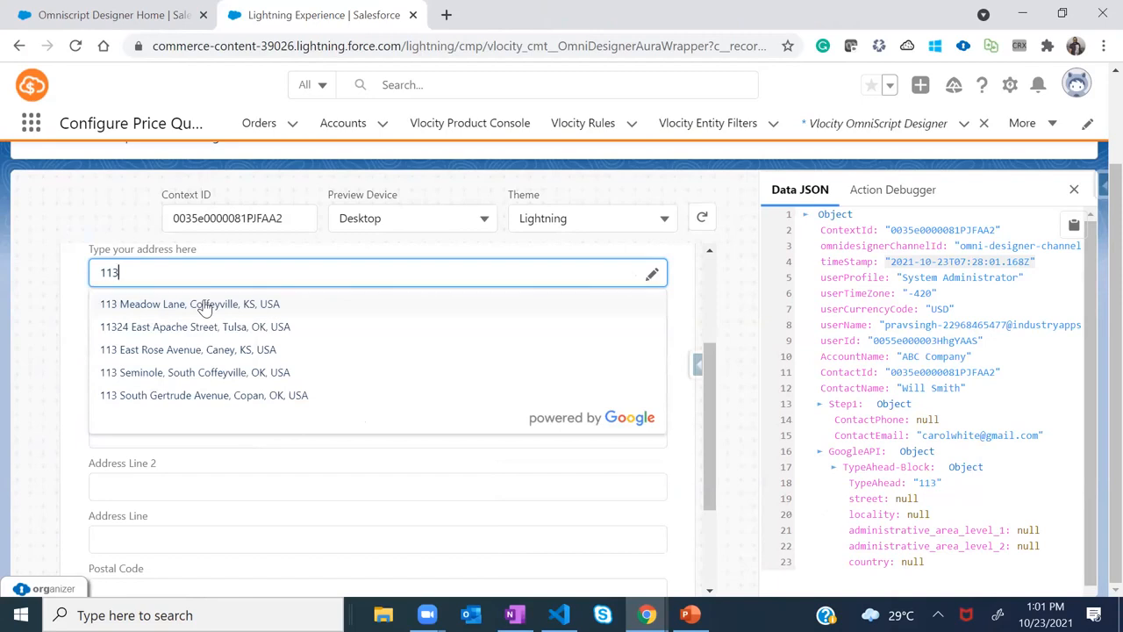
left_click(207, 305)
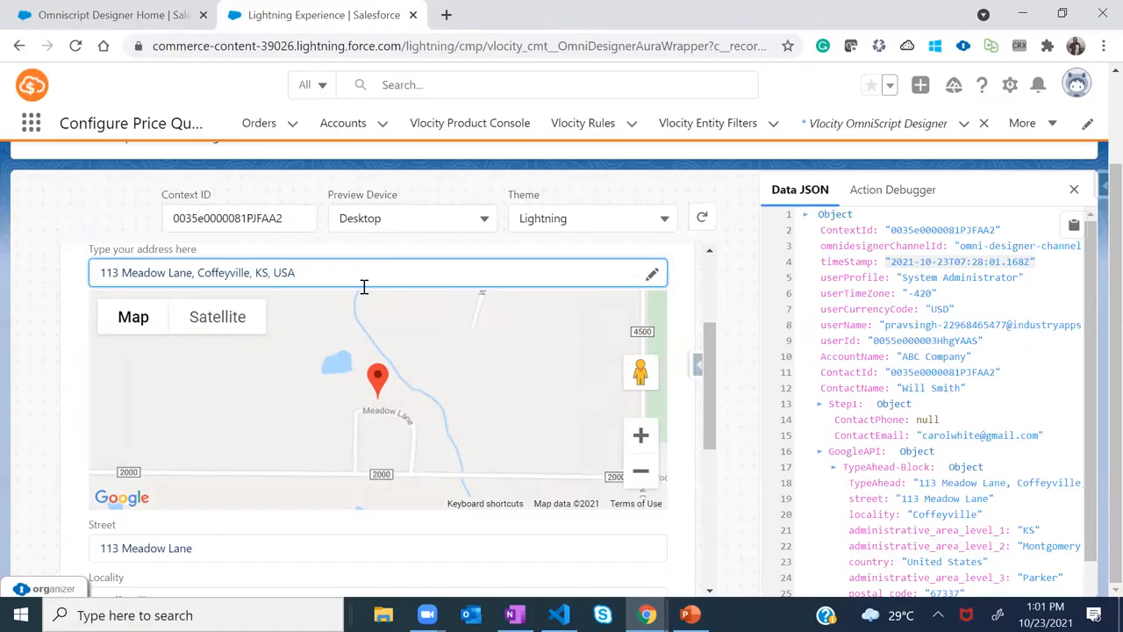
key("BackSpace")
key("BackSpace")
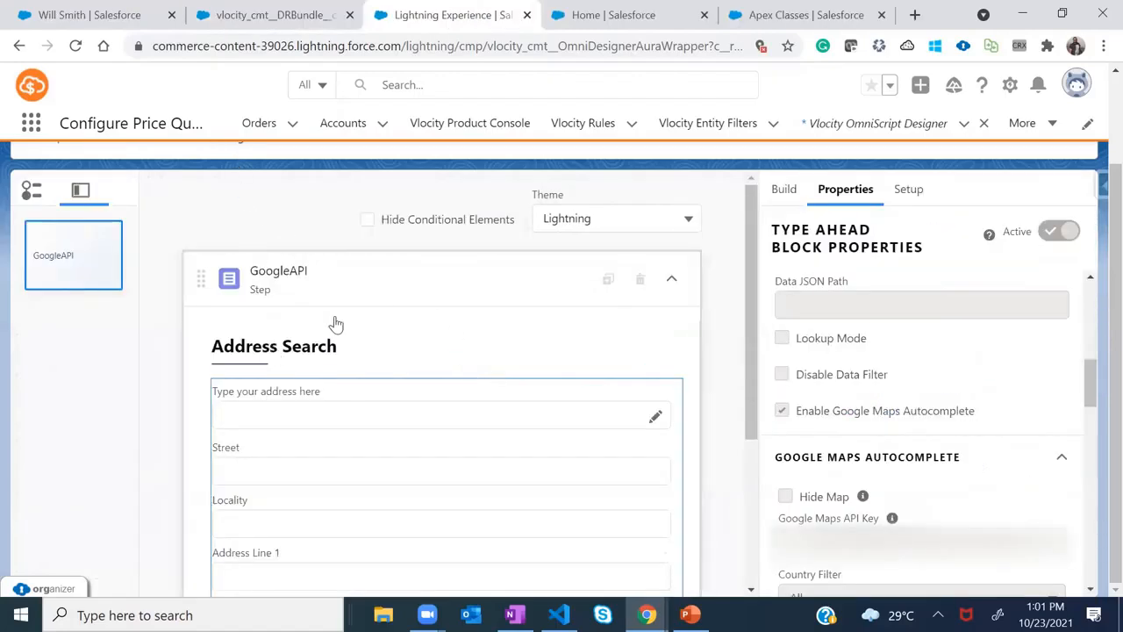
Collapse the GoogleAPI step in the other script and scroll up to the OmniScript header
left_click(671, 278)
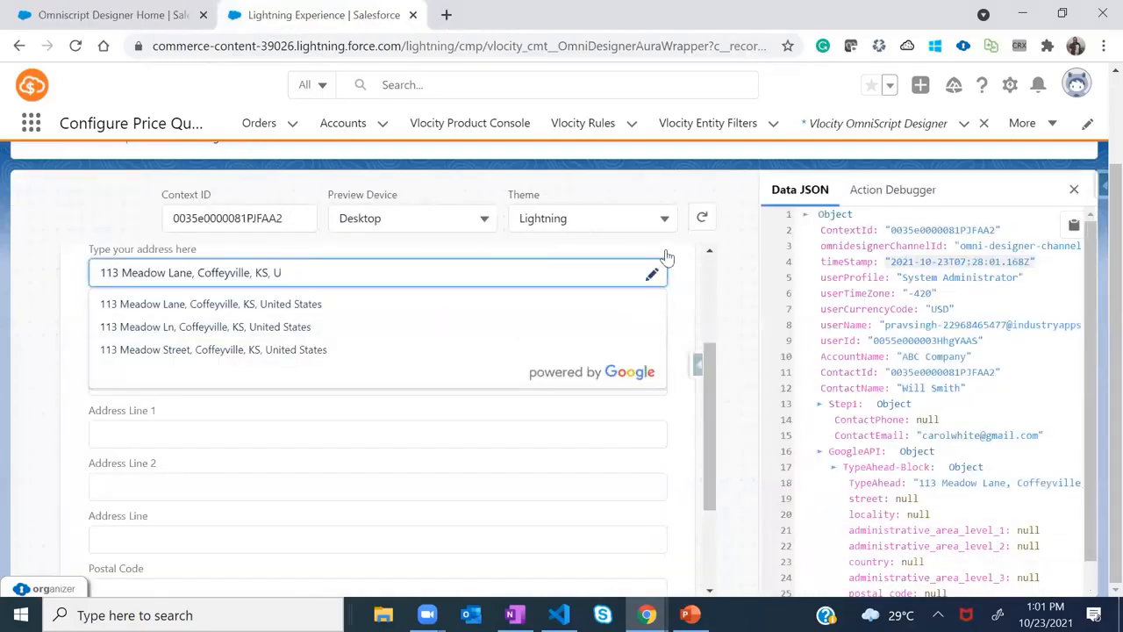
scroll(706, 362, "up", 3)
scroll(634, 311, "up", 2)
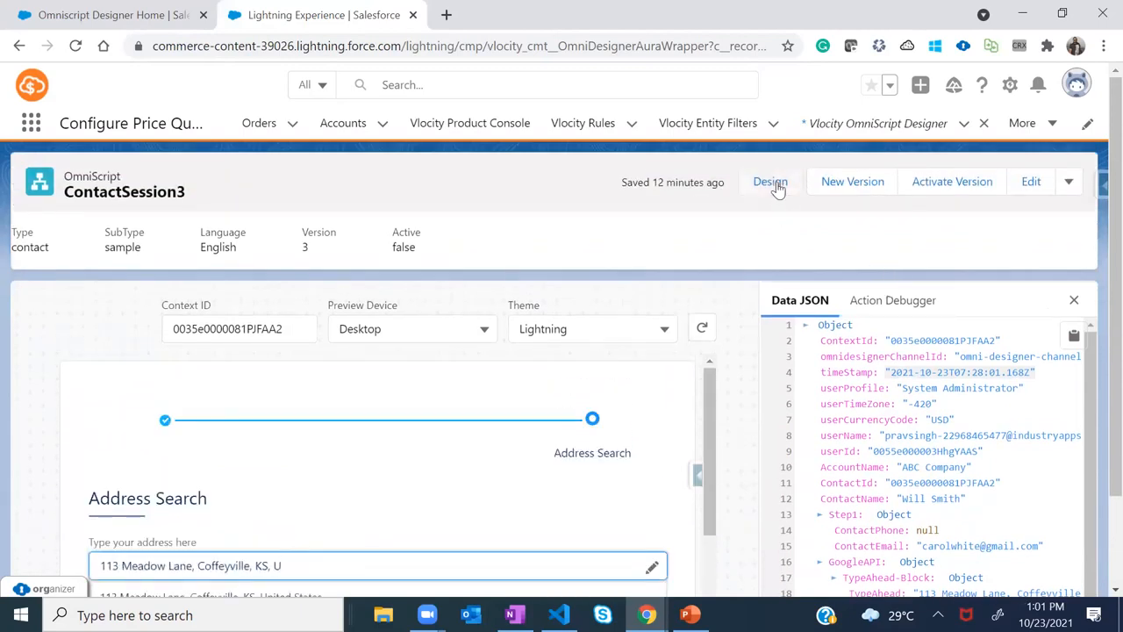
Back in design, search the element list for 'remote' and drop a Remote Action below GoogleAPI
left_click(776, 186)
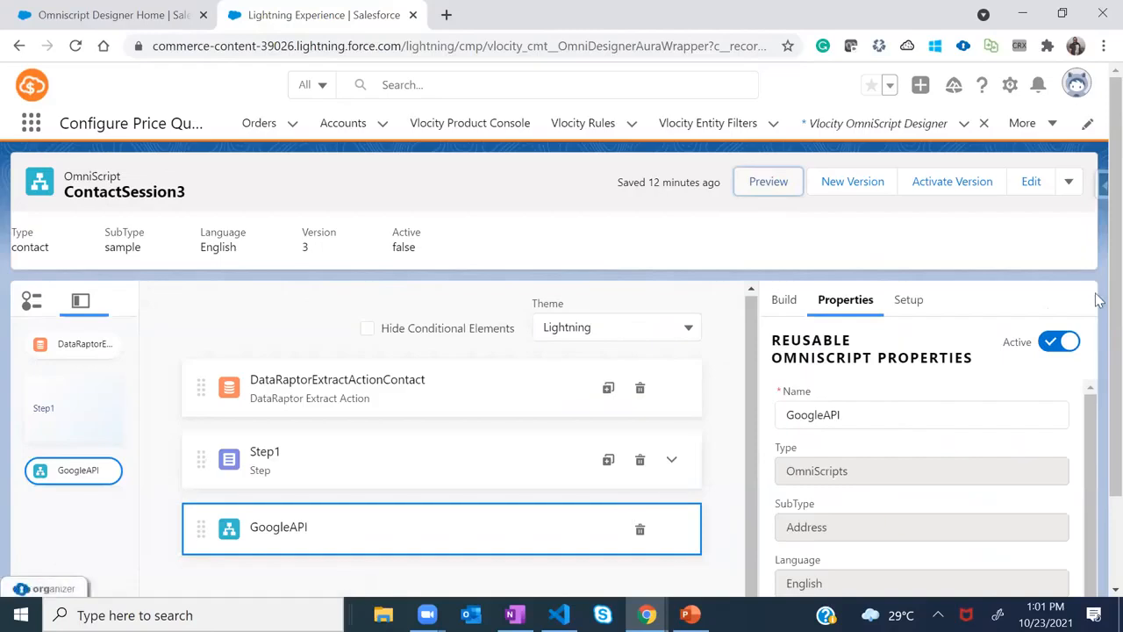
scroll(523, 481, "down", 2)
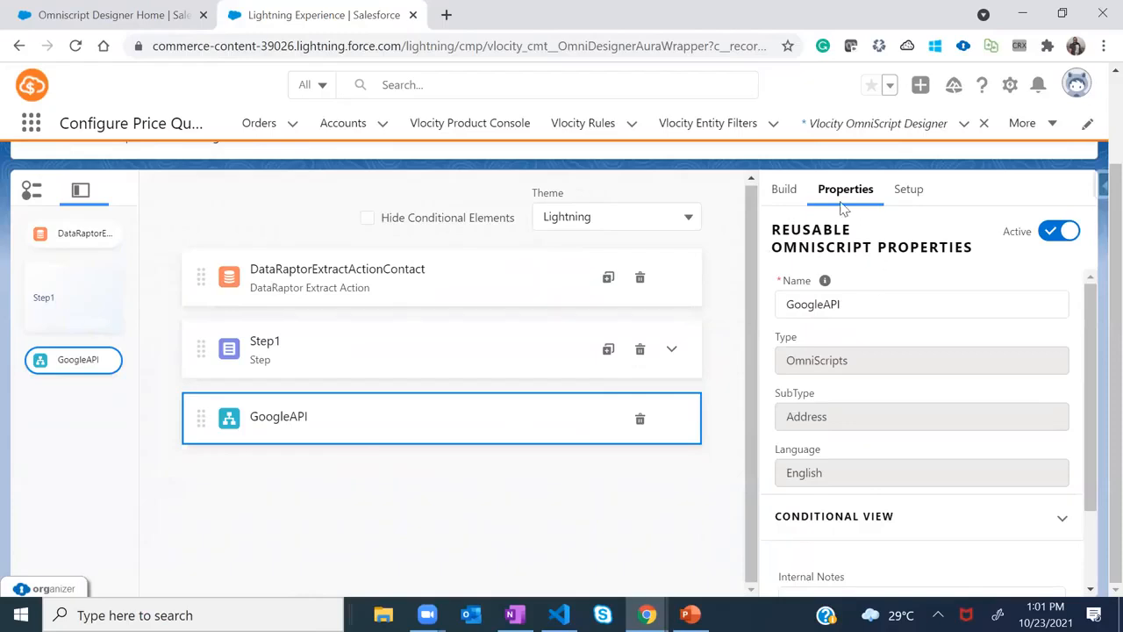
left_click(785, 193)
left_click(819, 230)
type("remote")
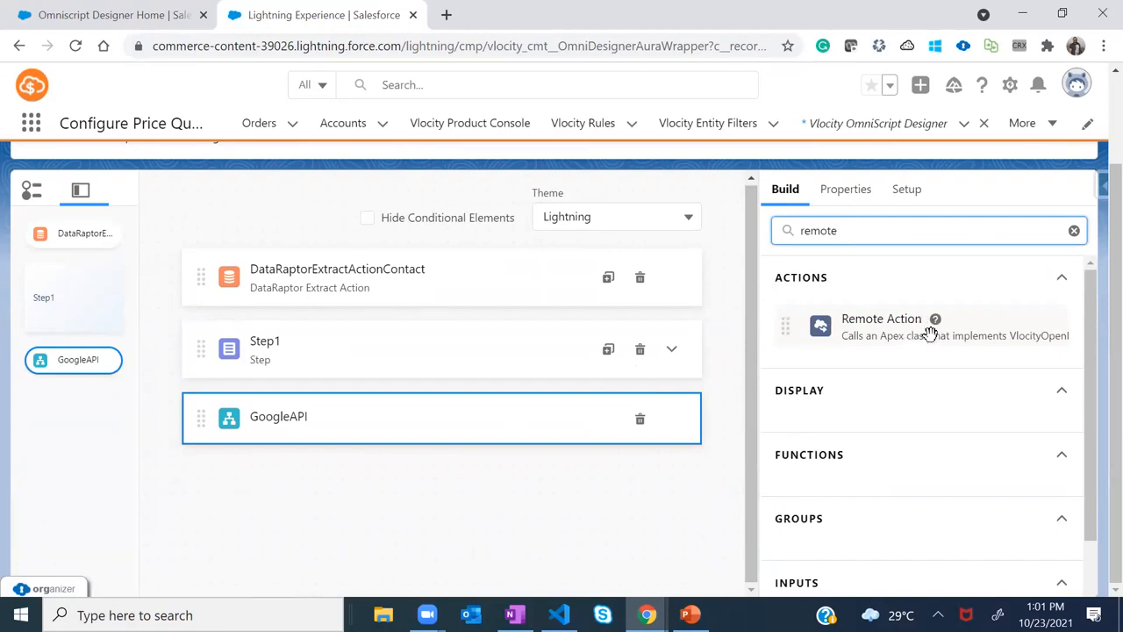
left_click_drag(896, 328, 294, 487)
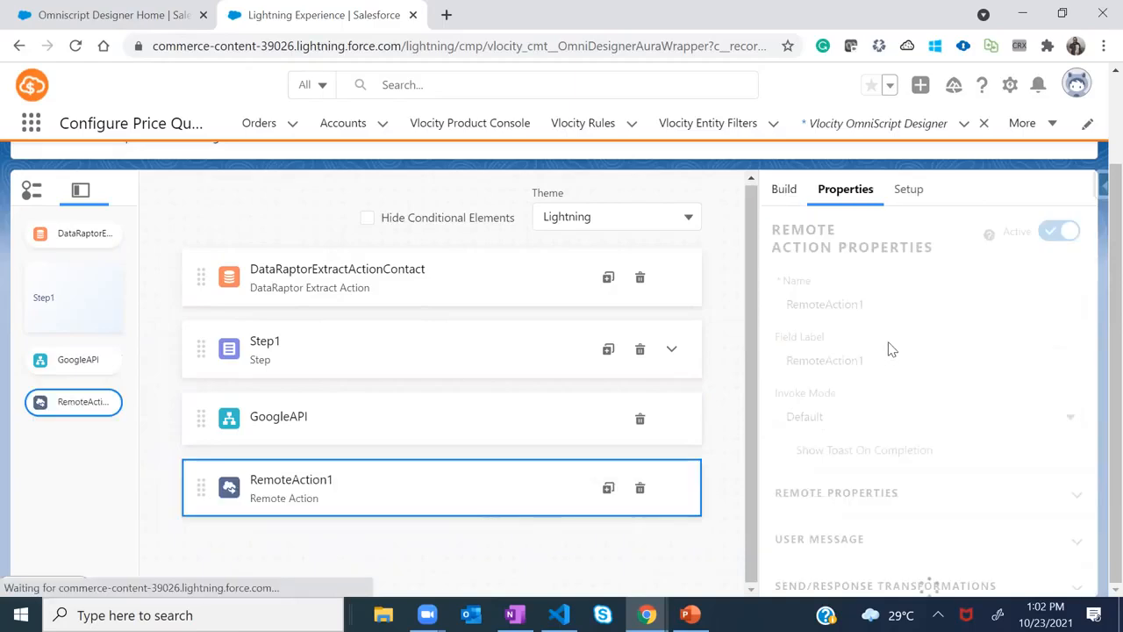
left_click(784, 189)
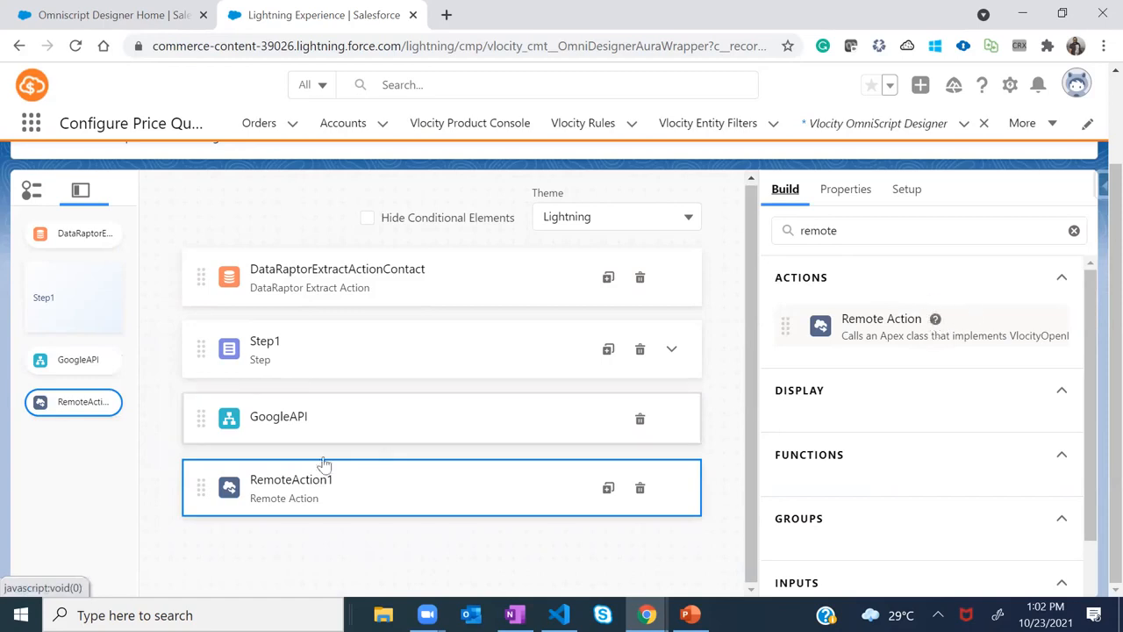
left_click(935, 320)
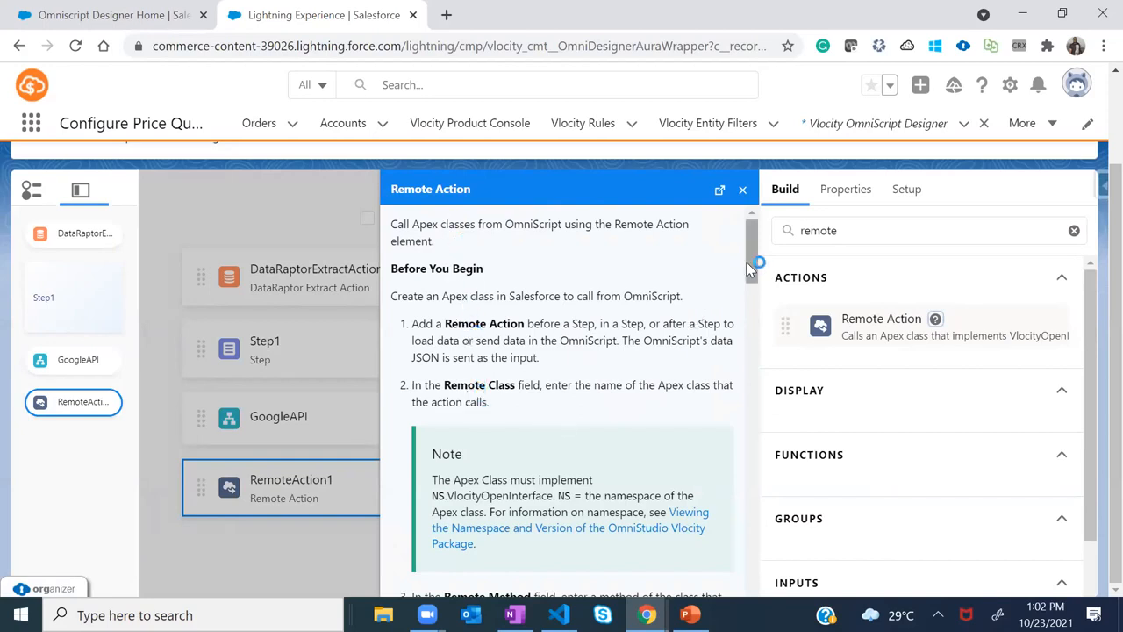
left_click_drag(752, 272, 751, 493)
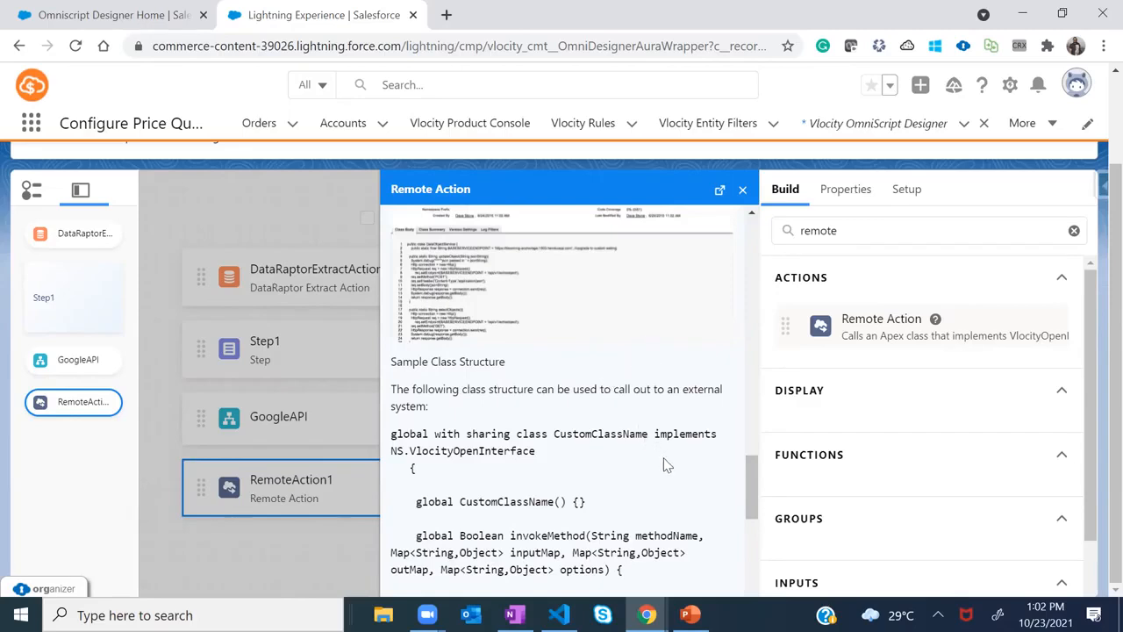
left_click(743, 191)
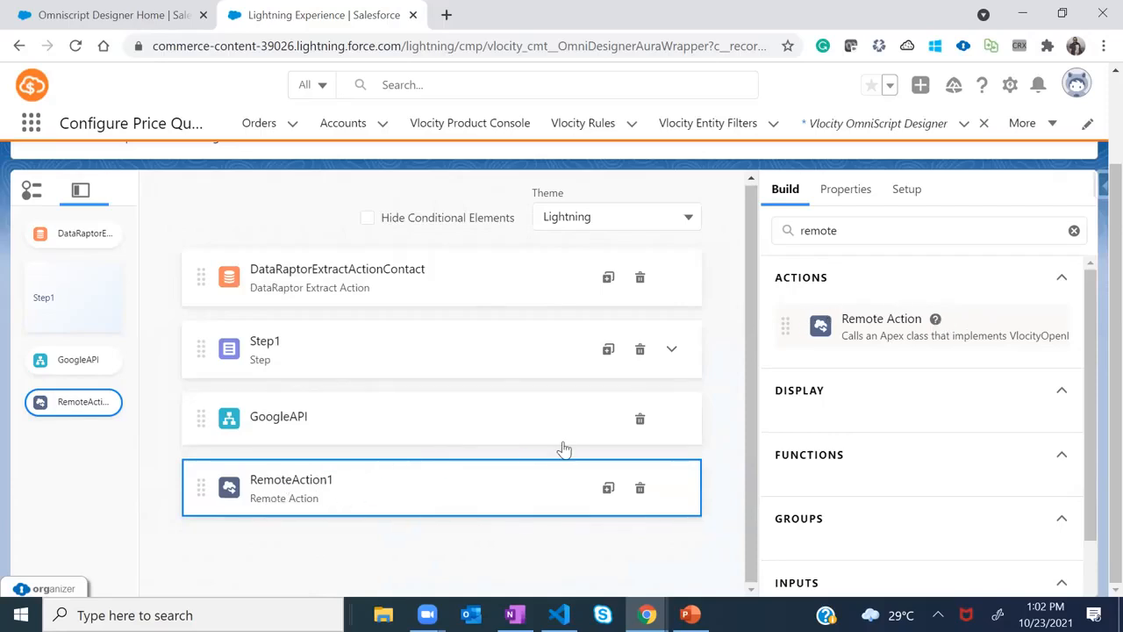
Expand RemoteAction1's Remote Properties, showing the empty Remote Class and Remote Method fields
scroll(1092, 332, "down", 1)
scroll(1093, 331, "up", 1)
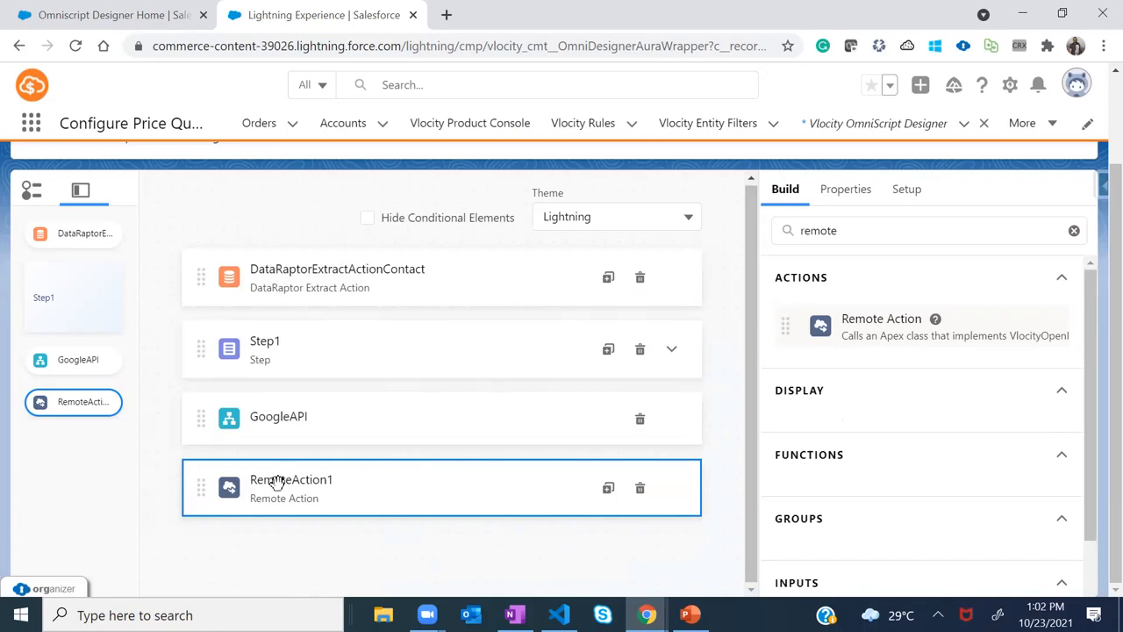
left_click(853, 195)
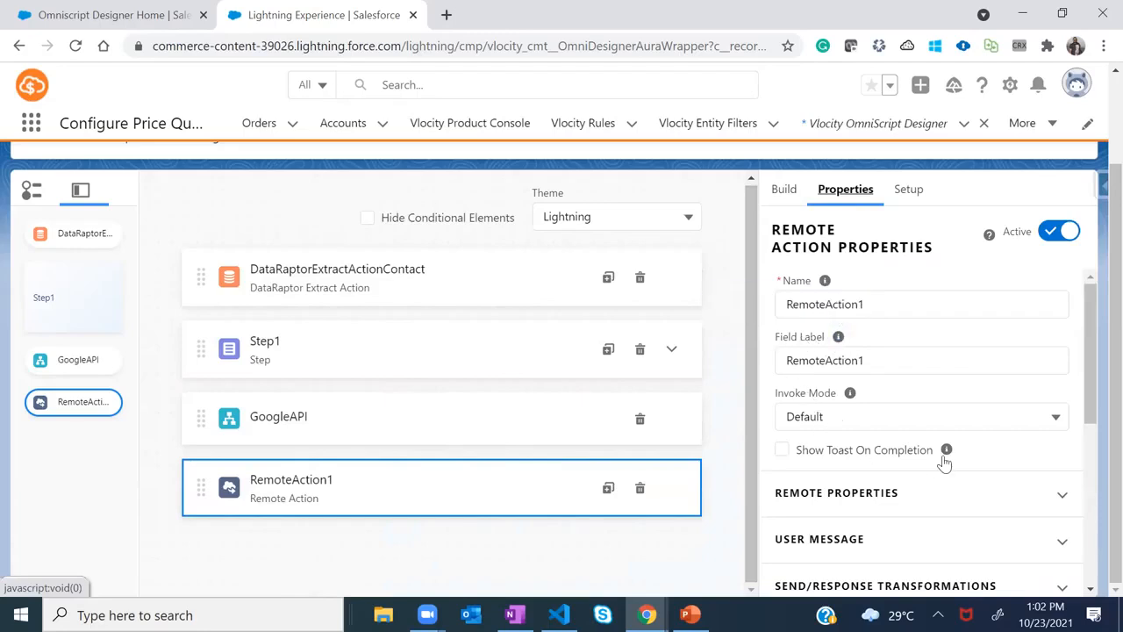
left_click_drag(1085, 358, 1099, 414)
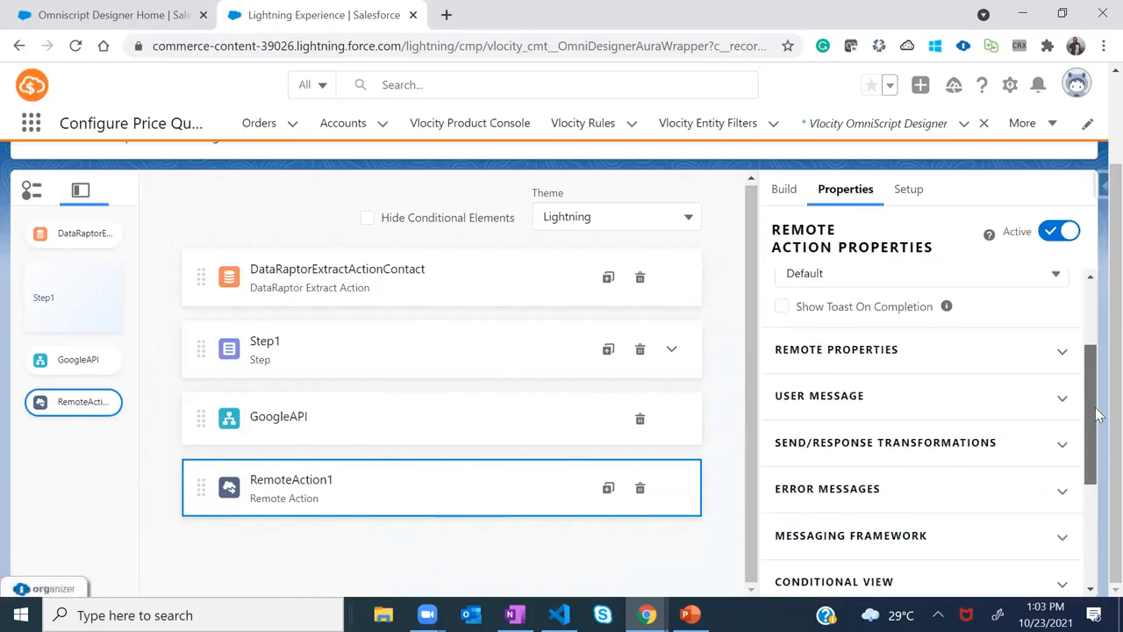
left_click(1037, 360)
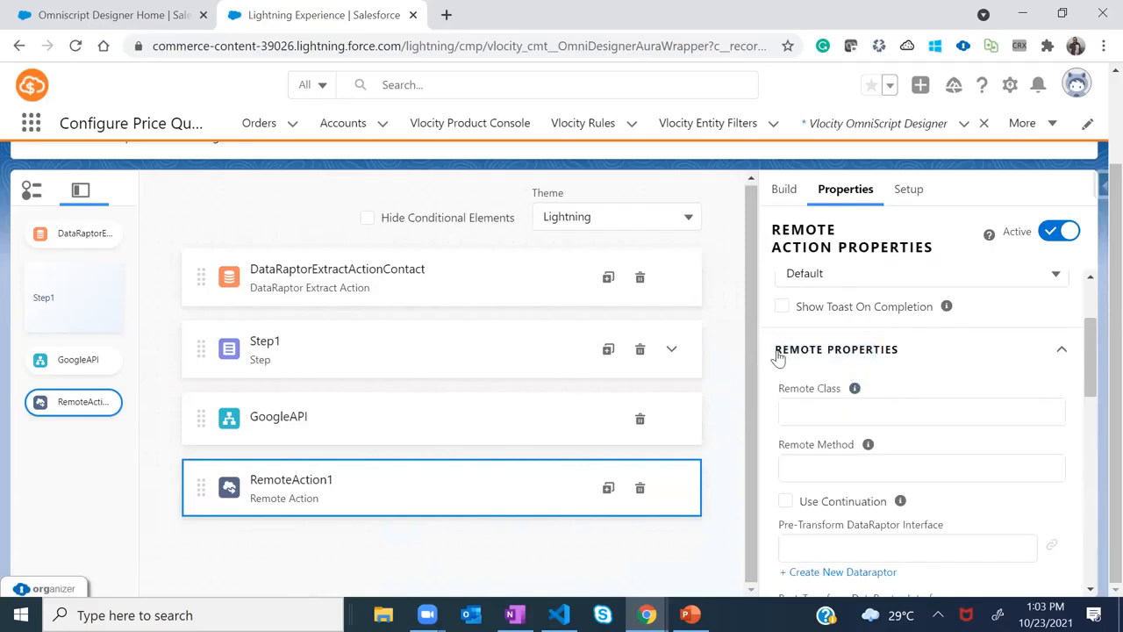
mouse_move(857, 392)
key("alt+Tab")
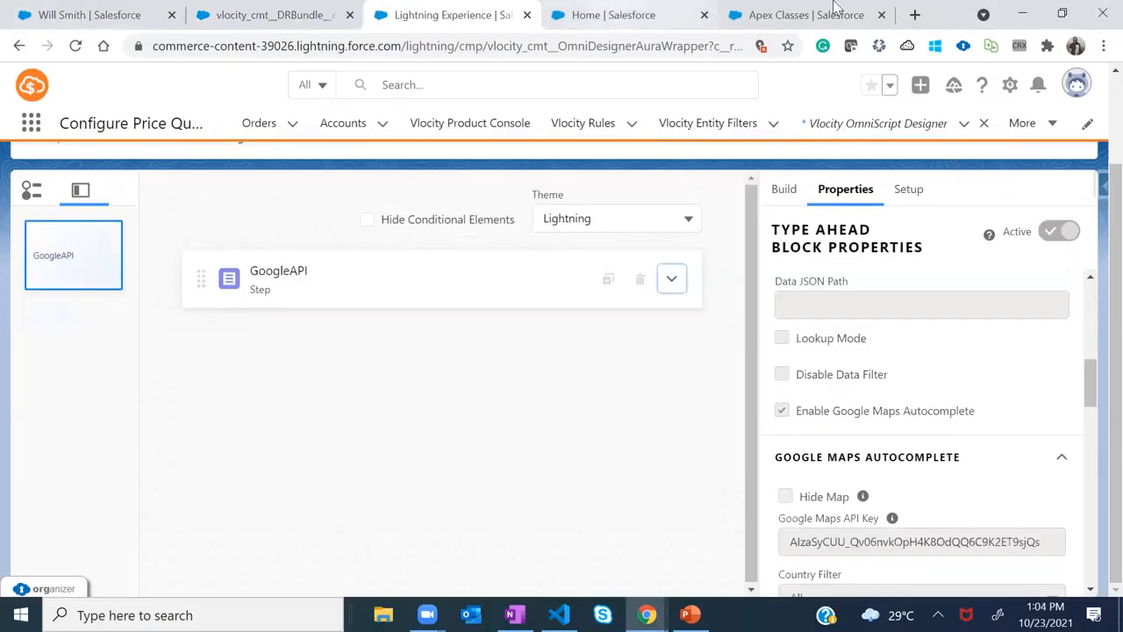
Copy CPQSubmitFlowImplementation_SFI from the Apex class and paste it as RemoteAction1's Remote Class
left_click(614, 14)
key("ctrl+Tab")
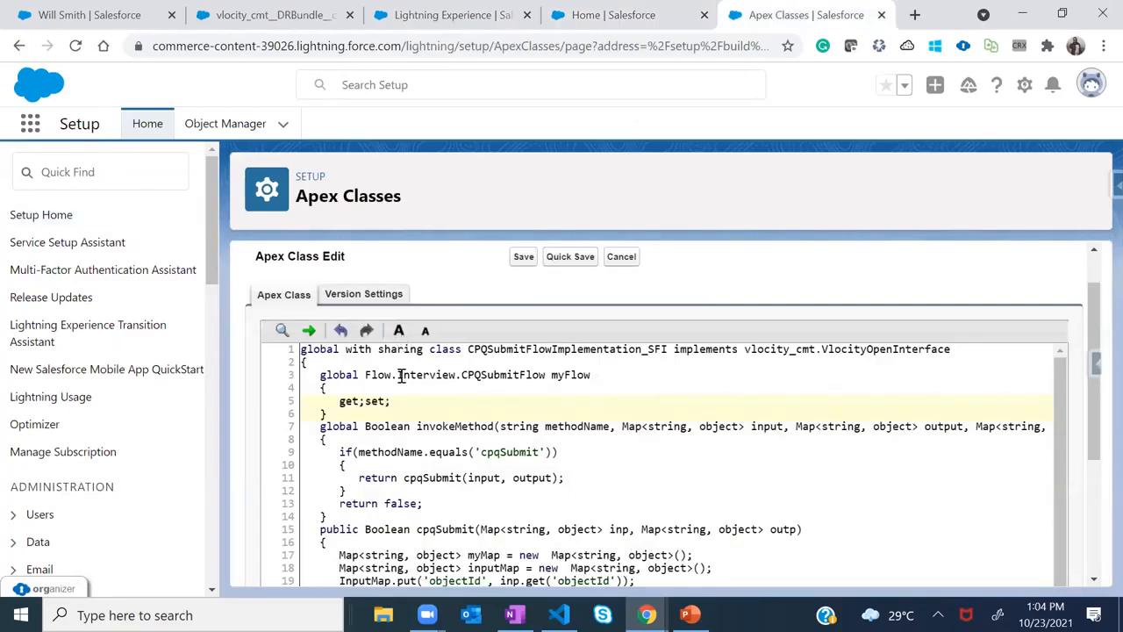
double_click(537, 349)
key("ctrl+c")
key("alt+Tab")
left_click(838, 411)
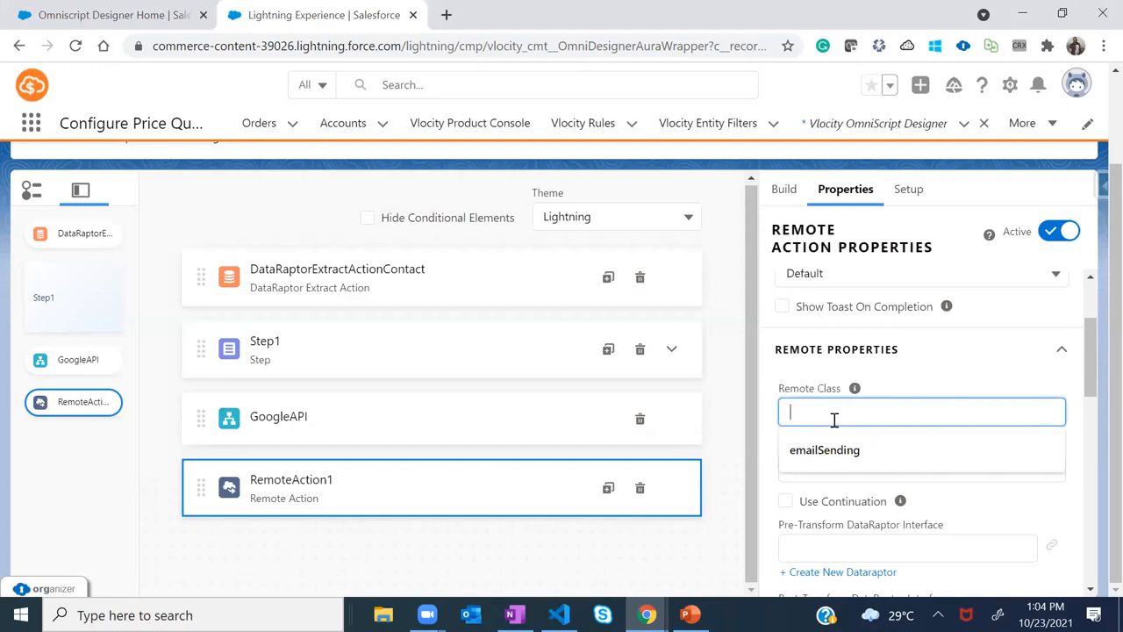
key("ctrl+v")
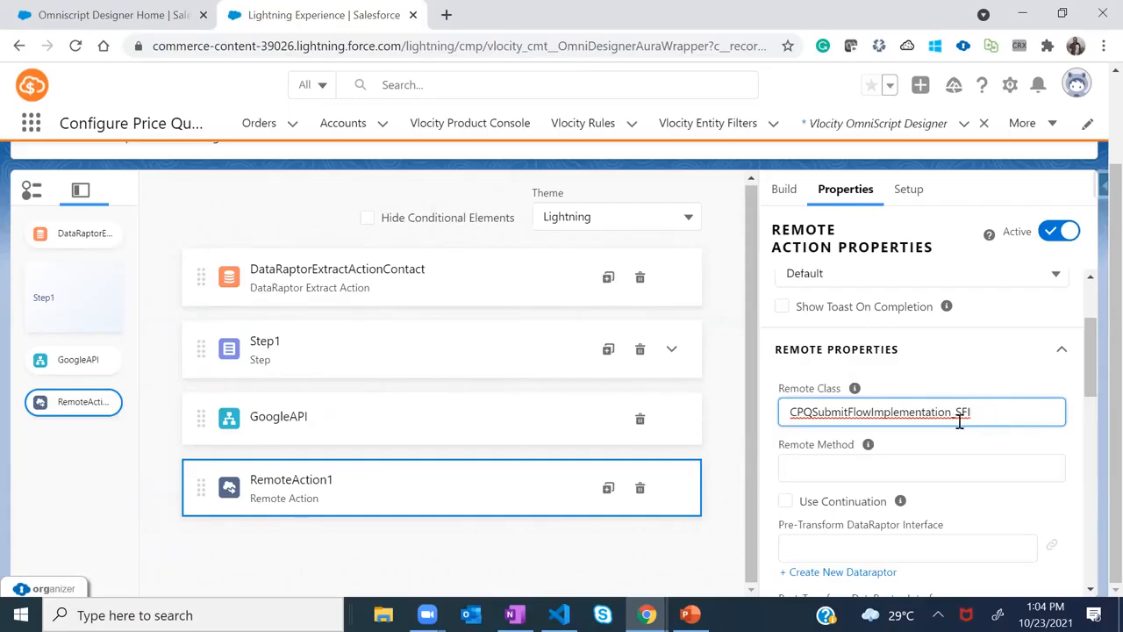
key("alt+Tab")
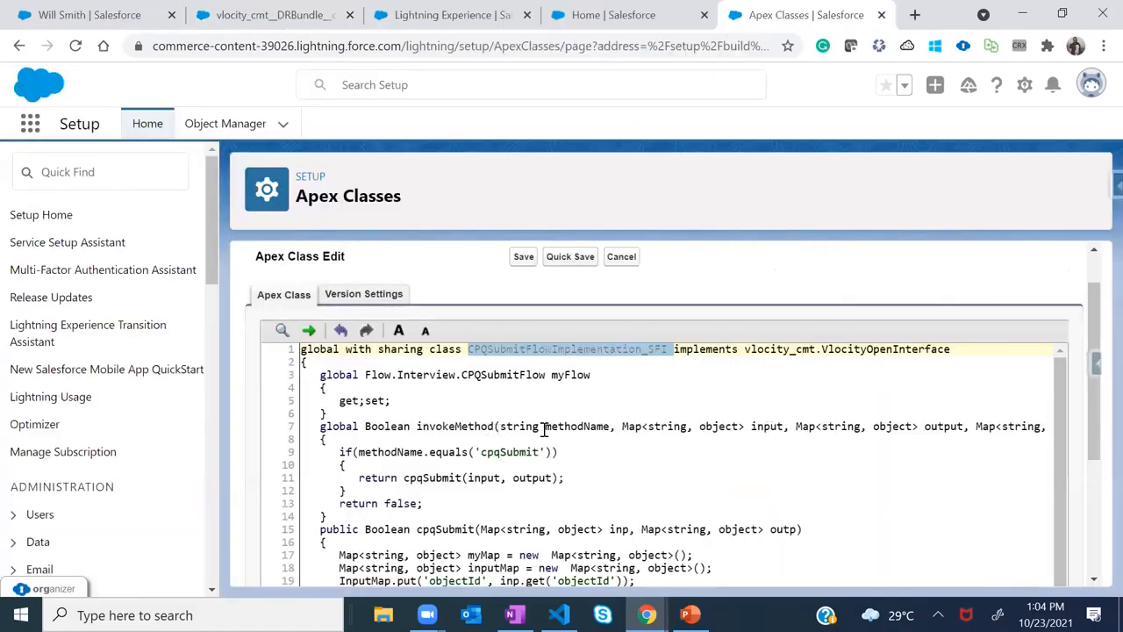
Copy cpqSubmit from the Apex code and paste it as the Remote Method
left_click(446, 529)
double_click(446, 529)
key("ctrl+c")
key("alt+Tab")
left_click(839, 472)
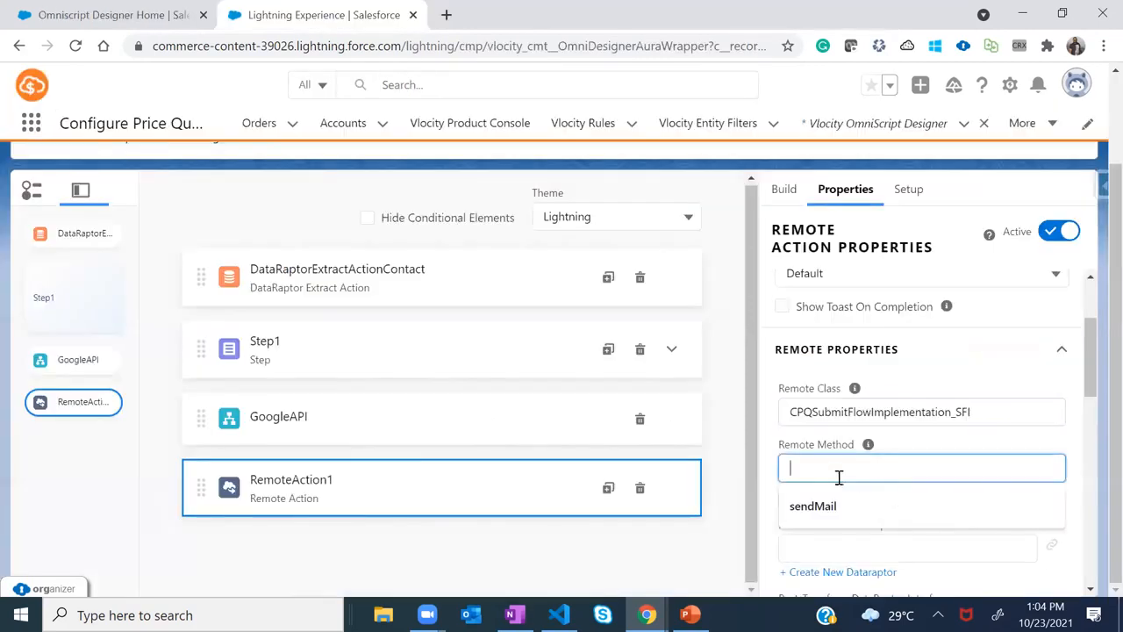
key("ctrl+v")
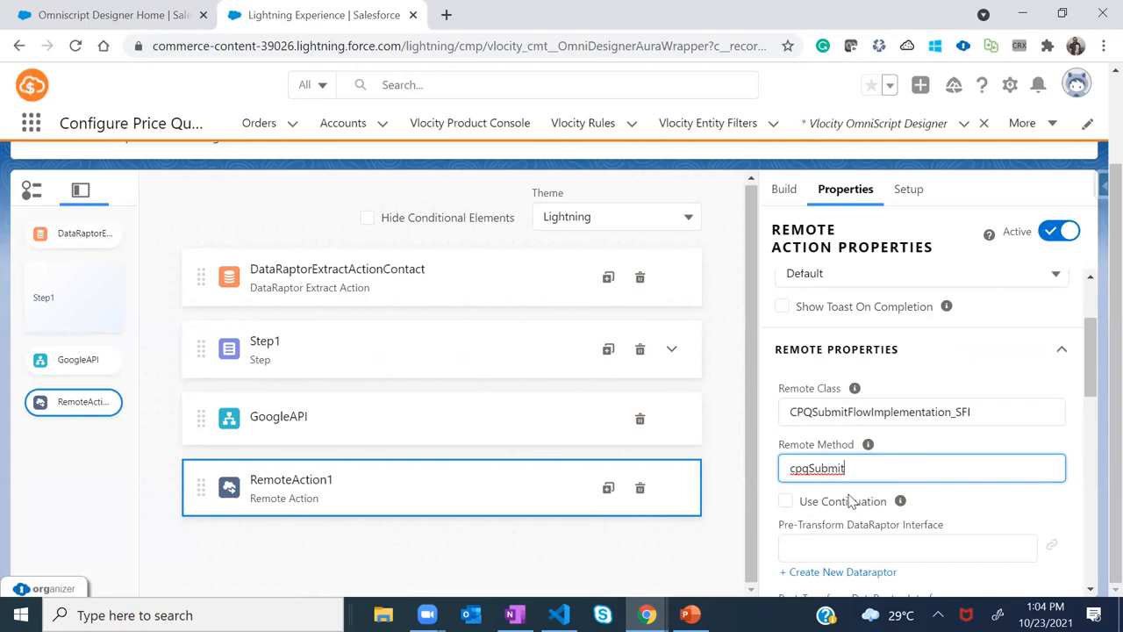
key("alt+Tab")
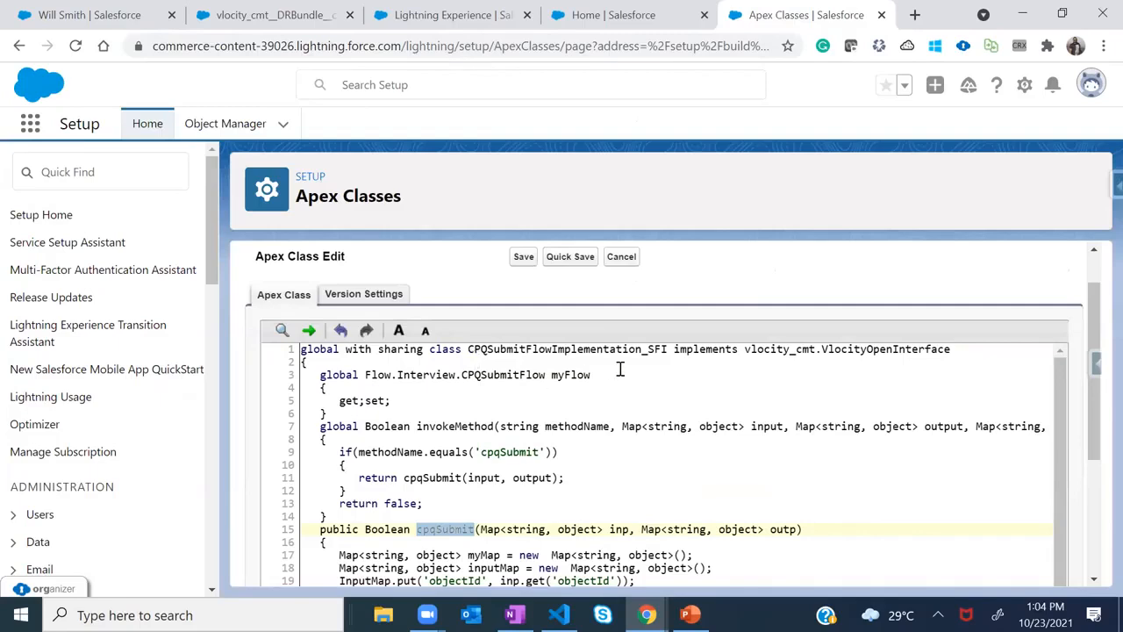
left_click_drag(669, 348, 297, 350)
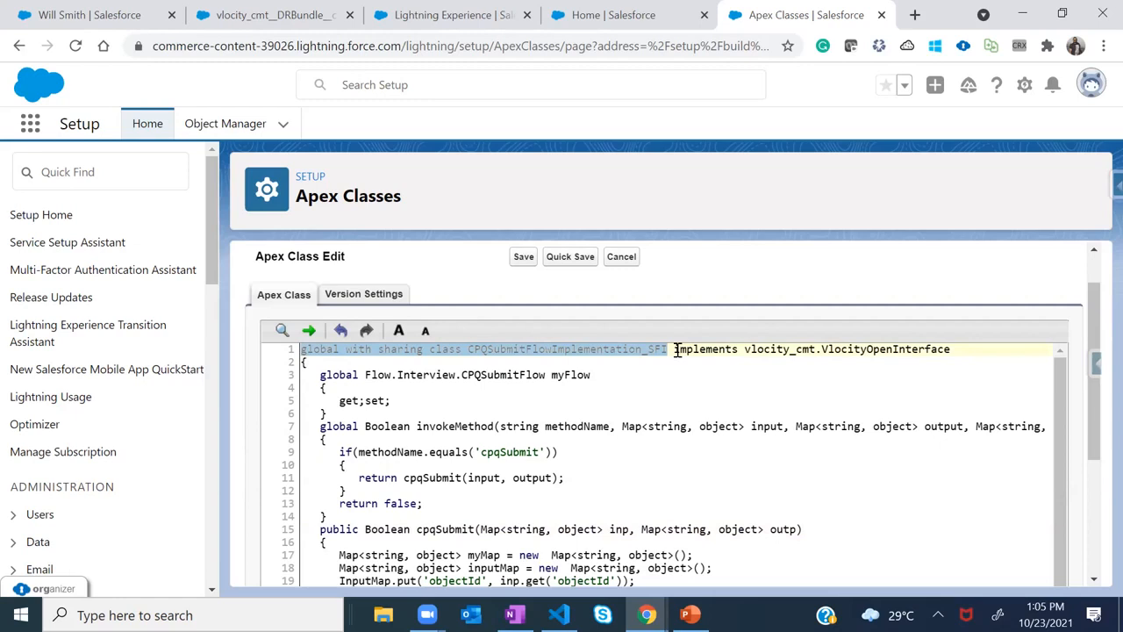
left_click_drag(676, 349, 949, 349)
left_click_drag(673, 350, 947, 346)
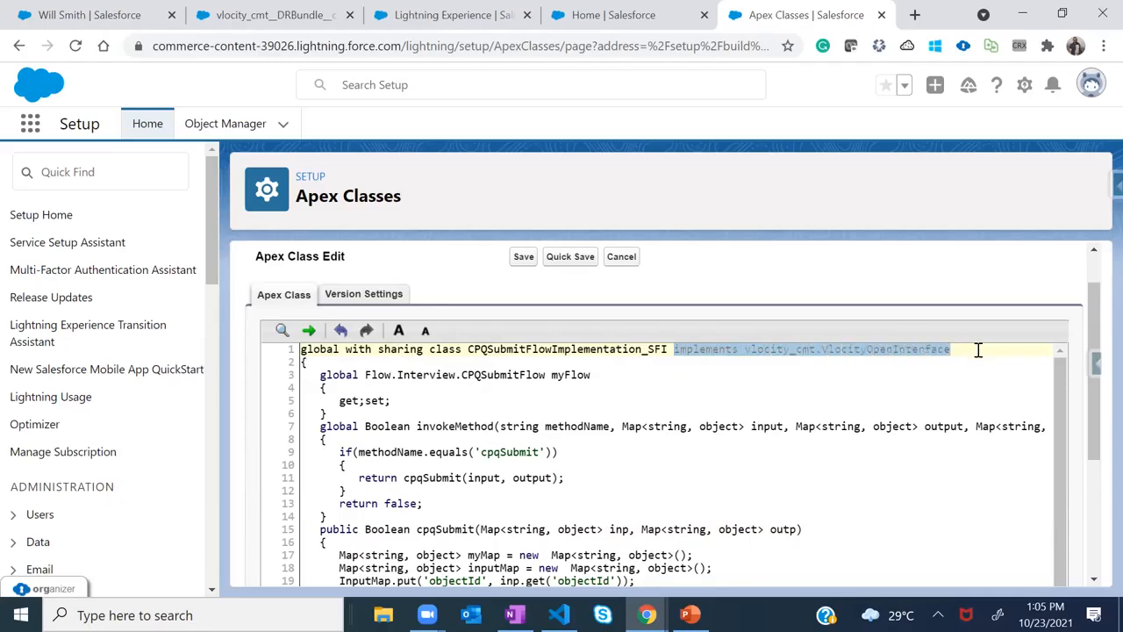
double_click(845, 349)
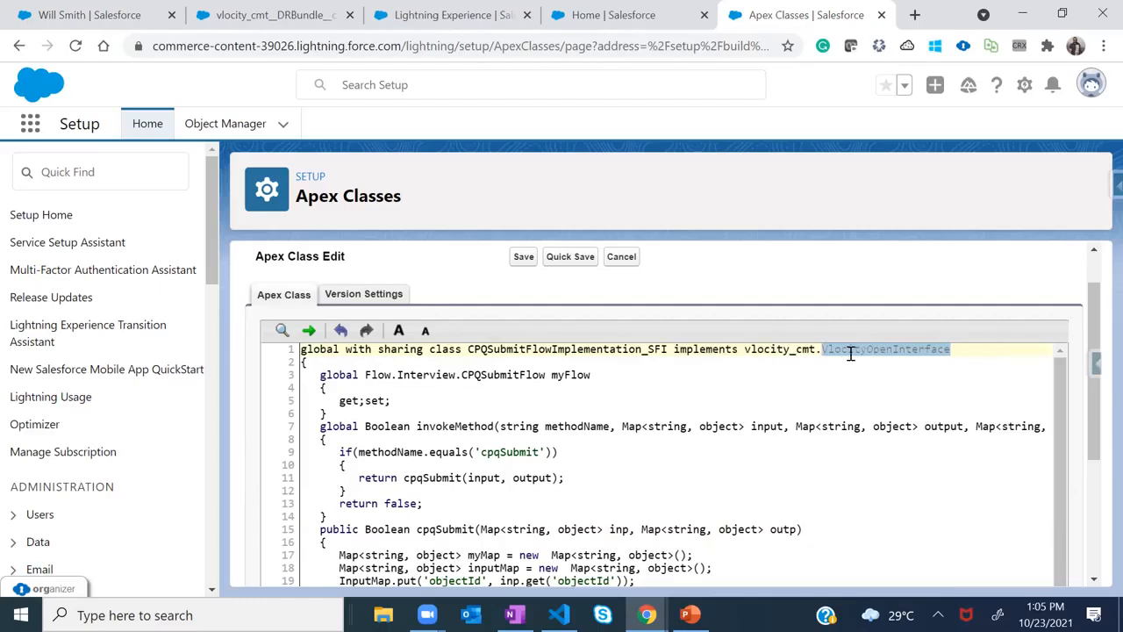
left_click_drag(815, 349, 747, 350)
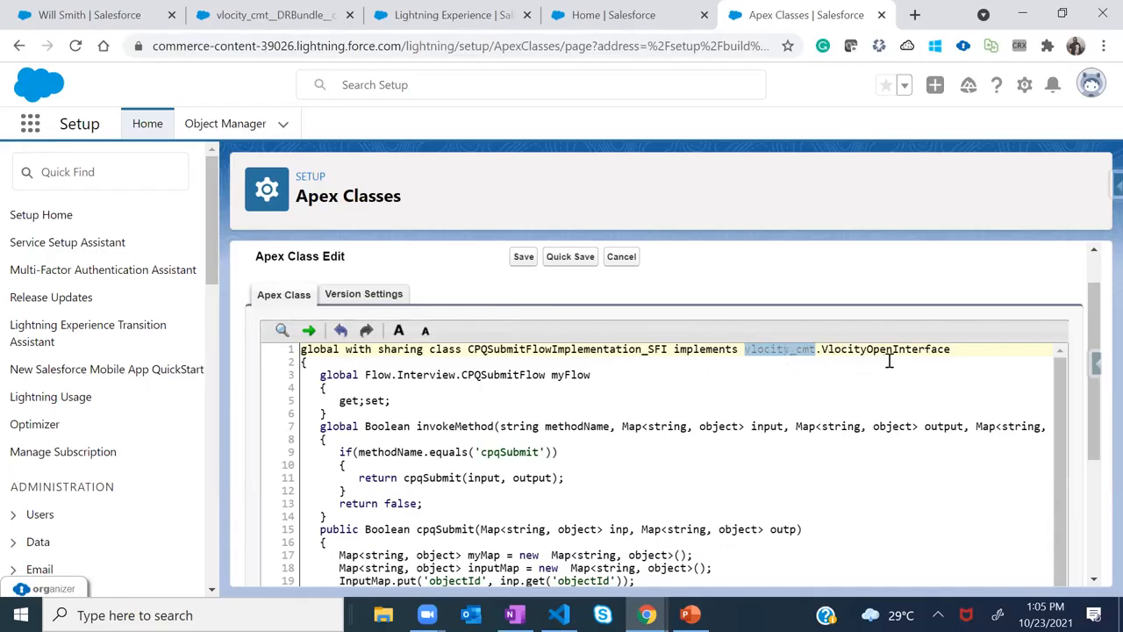
left_click_drag(955, 348, 744, 348)
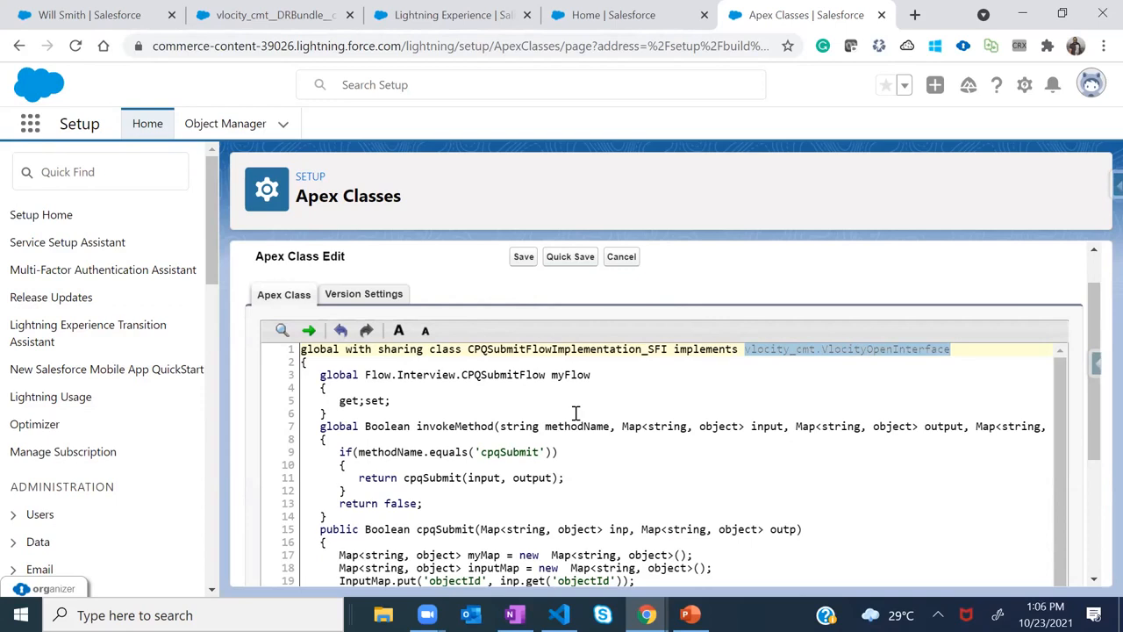
left_click(955, 350)
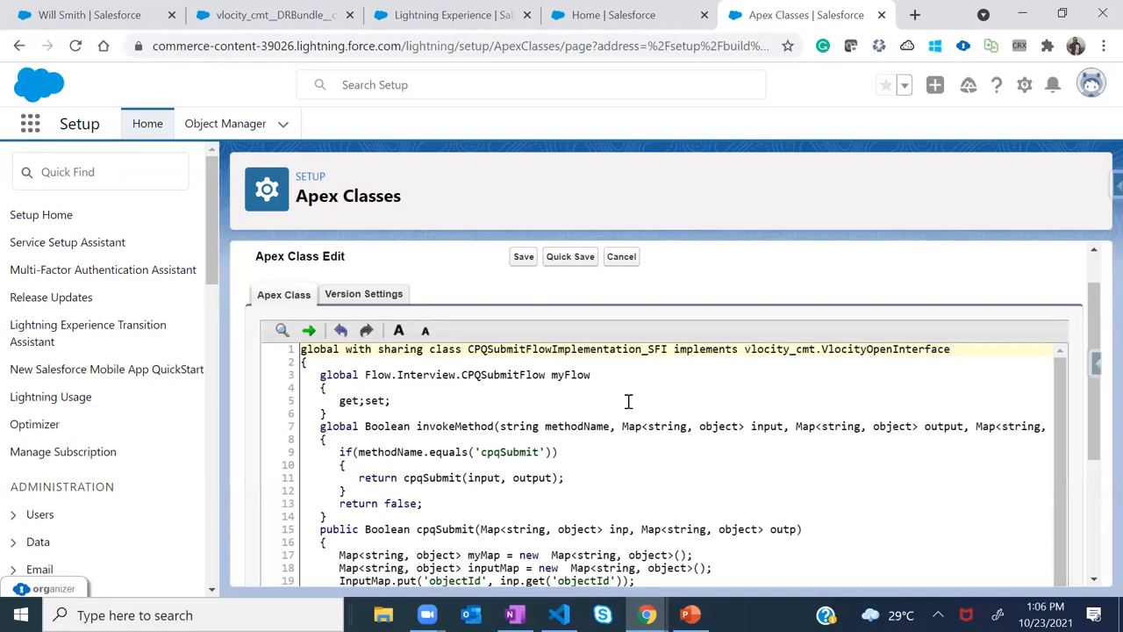
left_click_drag(326, 428, 344, 433)
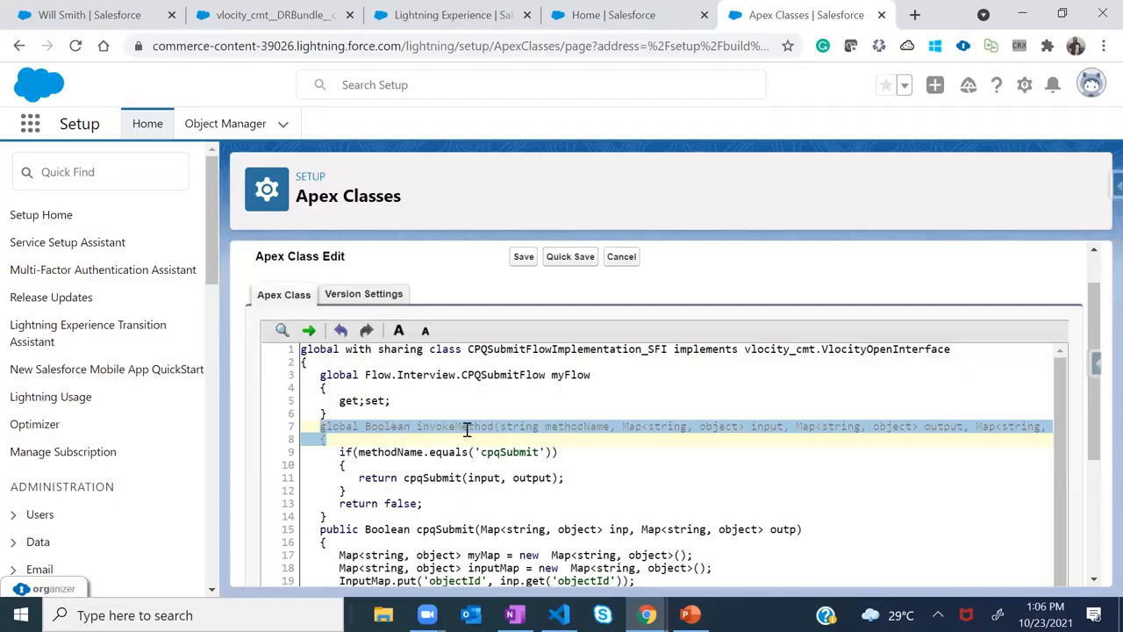
double_click(582, 426)
double_click(529, 425)
double_click(572, 420)
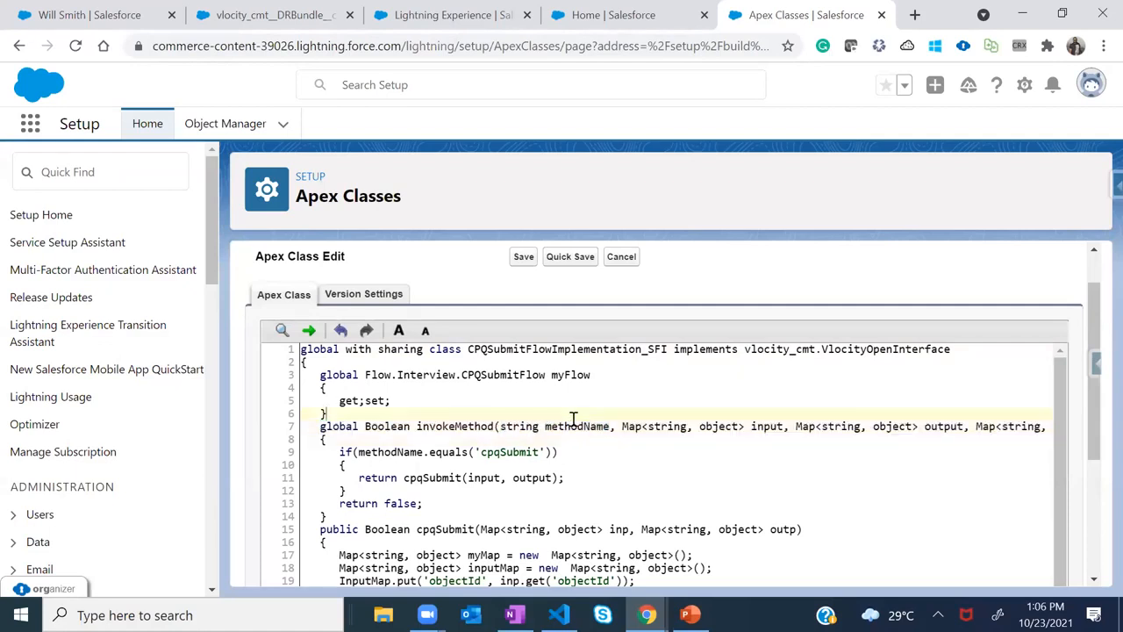
double_click(567, 428)
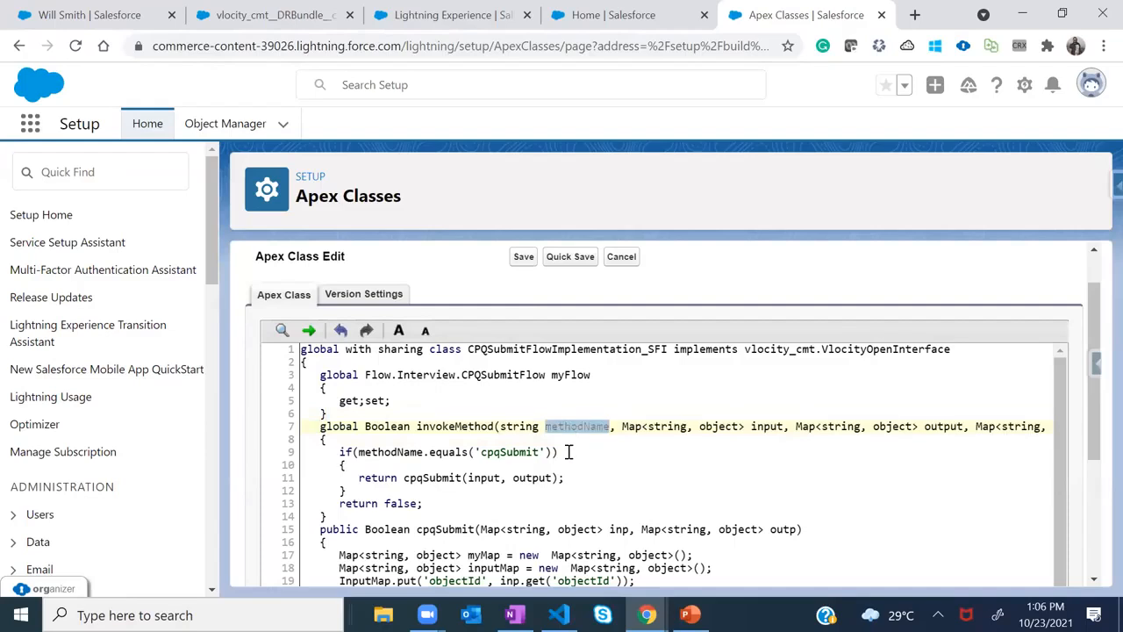
Scroll RemoteAction1's properties down to the Remote Options section
key("alt+Tab")
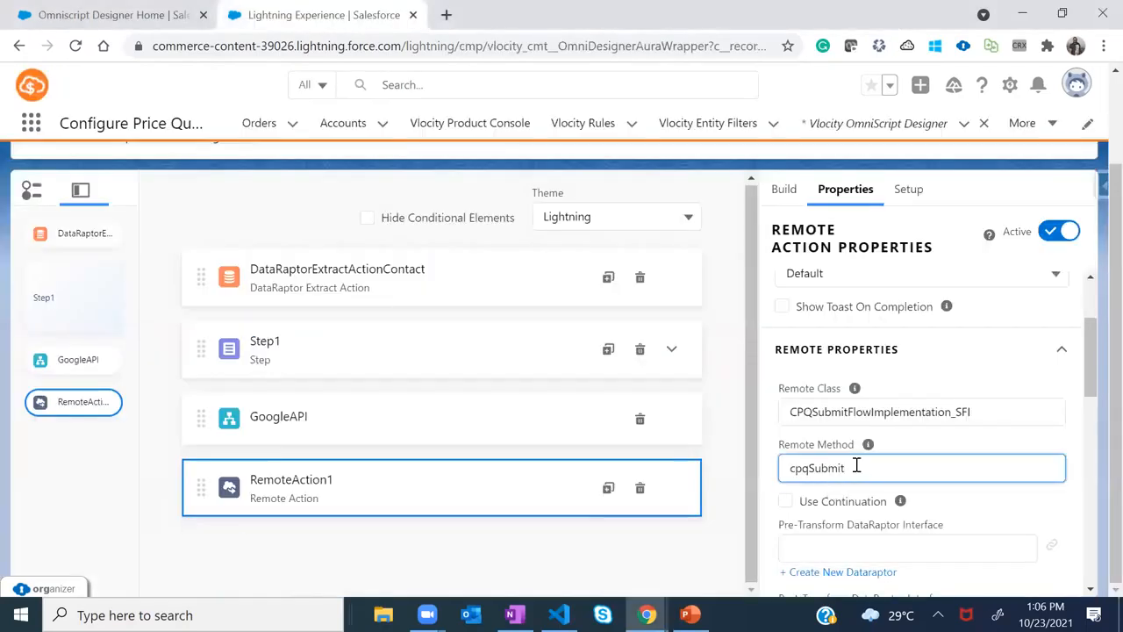
left_click_drag(1097, 382, 1096, 399)
scroll(1096, 399, "down", 1)
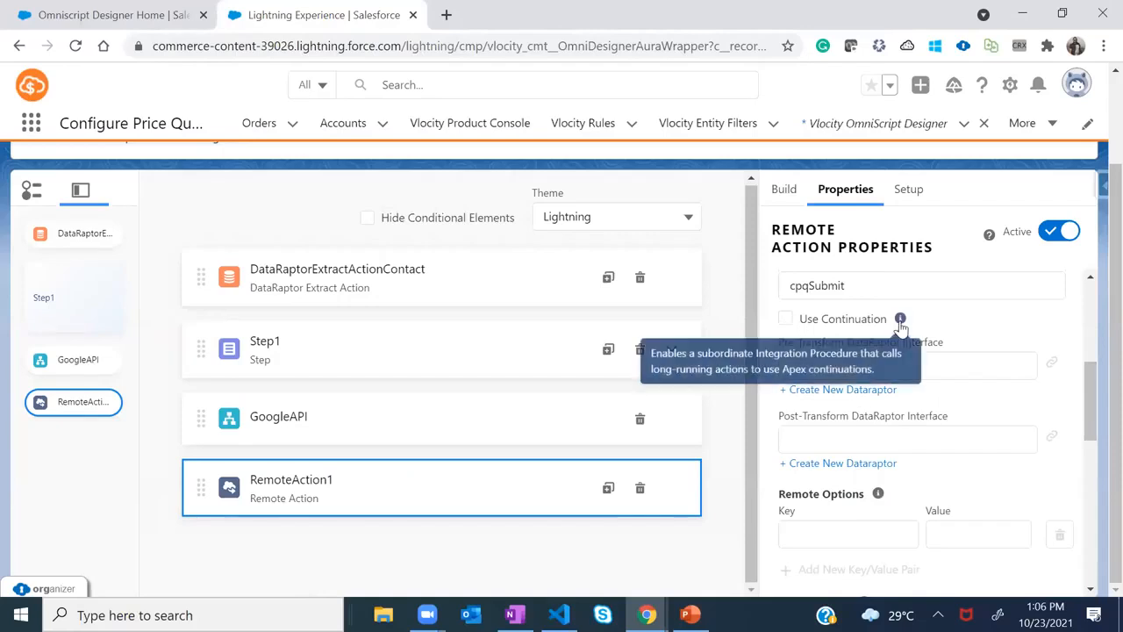
key("alt+Tab")
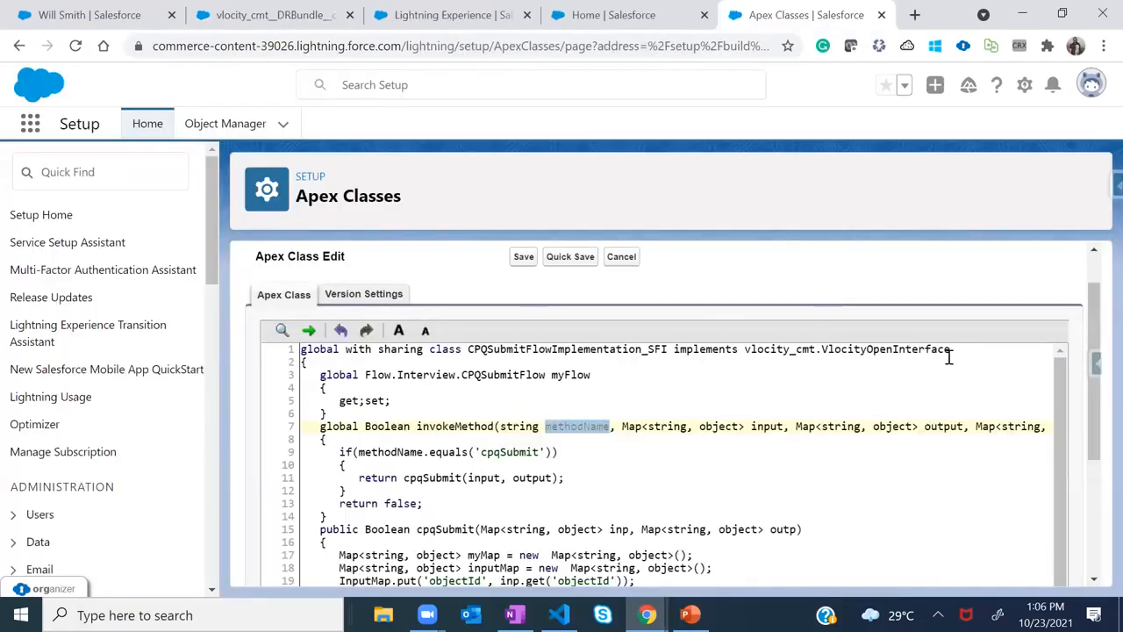
key("alt+Tab")
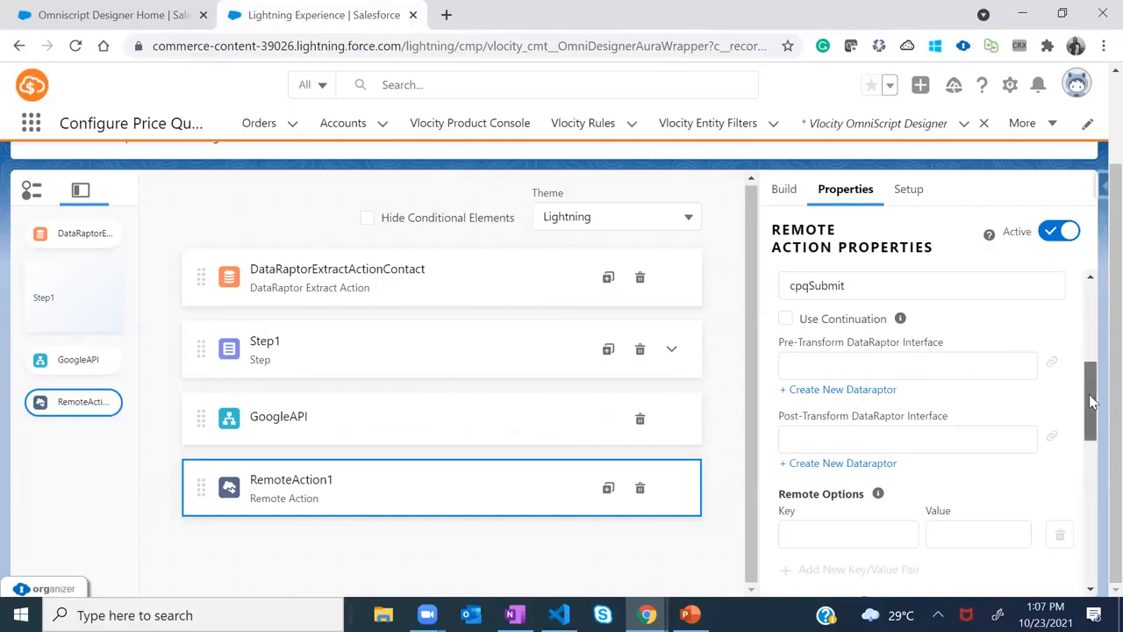
scroll(1090, 401, "down", 2)
mouse_move(876, 326)
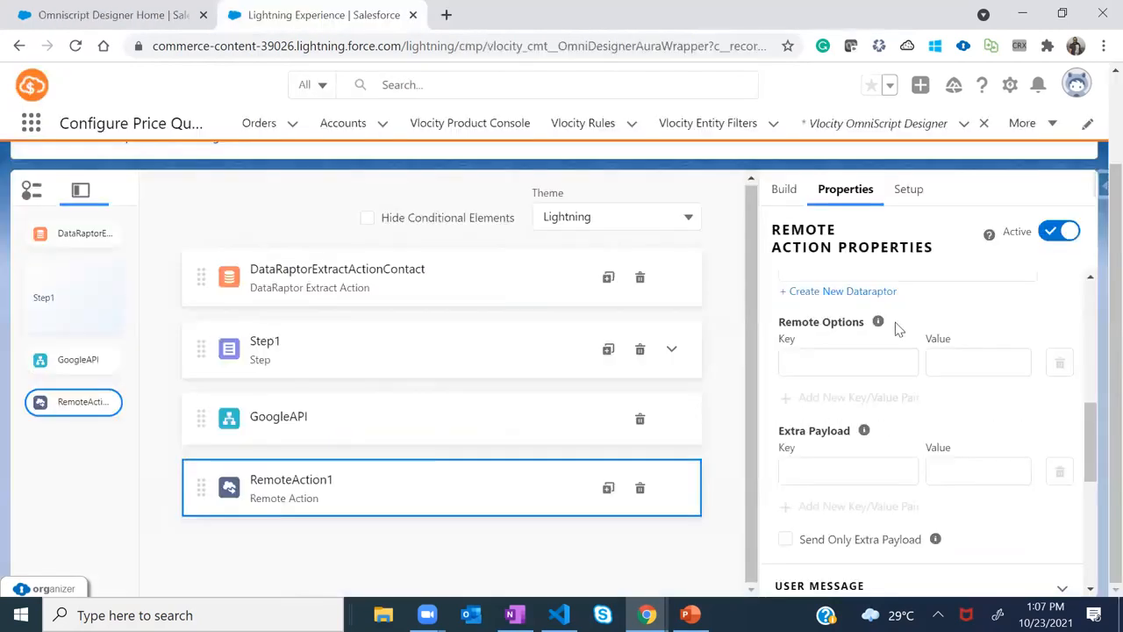
Set a remote option Key to AccountName, then point out the invokeMethod declaration
left_click(816, 361)
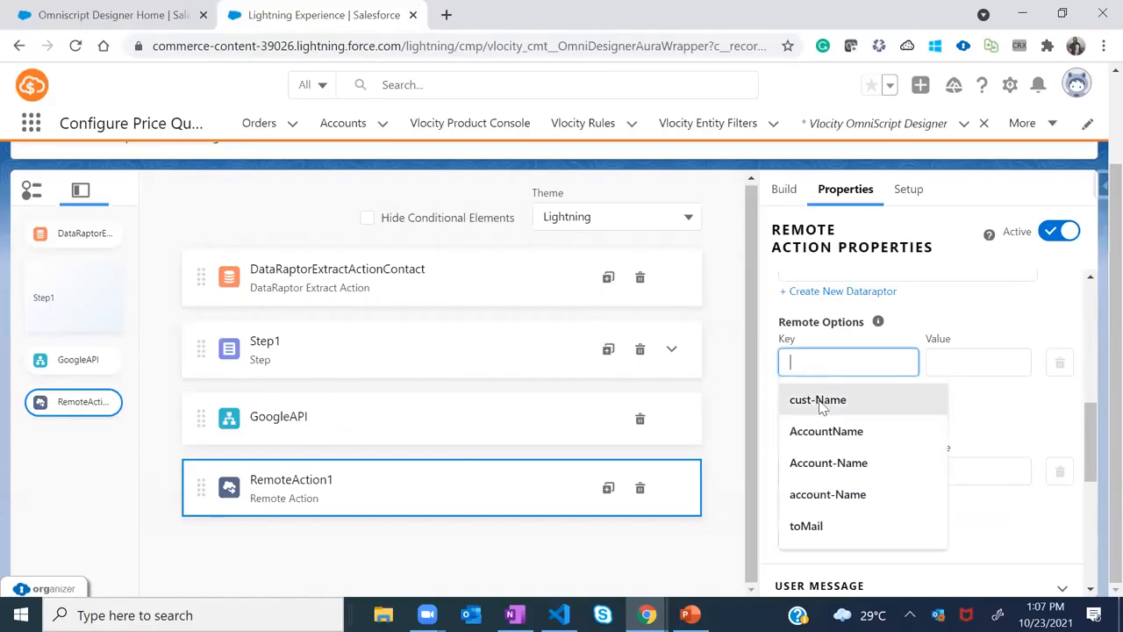
left_click(827, 431)
left_click(942, 363)
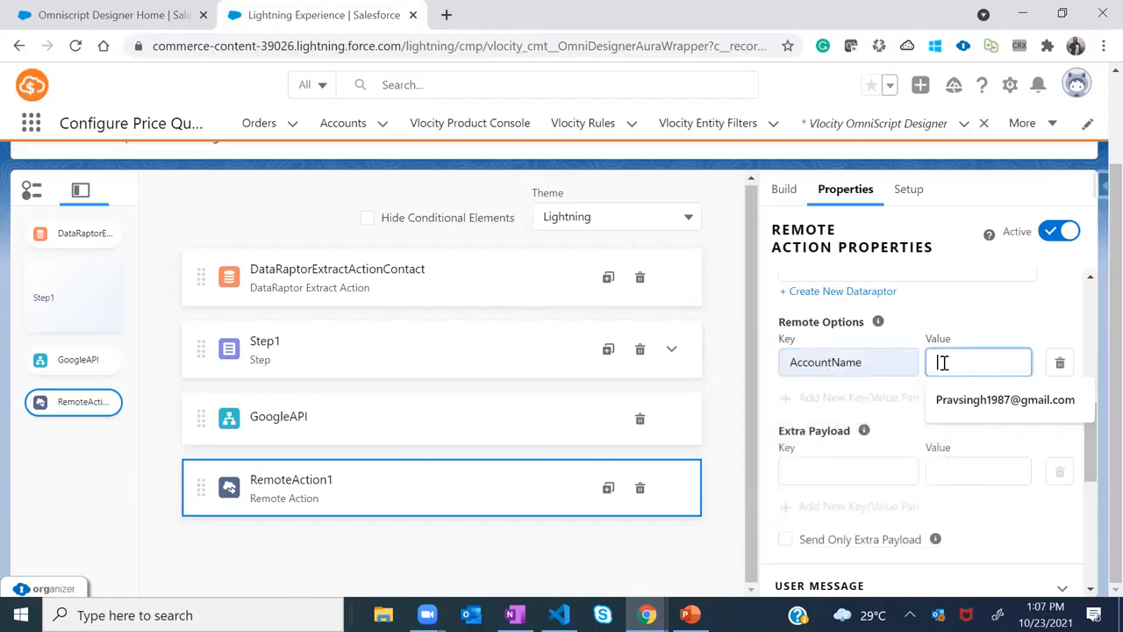
left_click(841, 362)
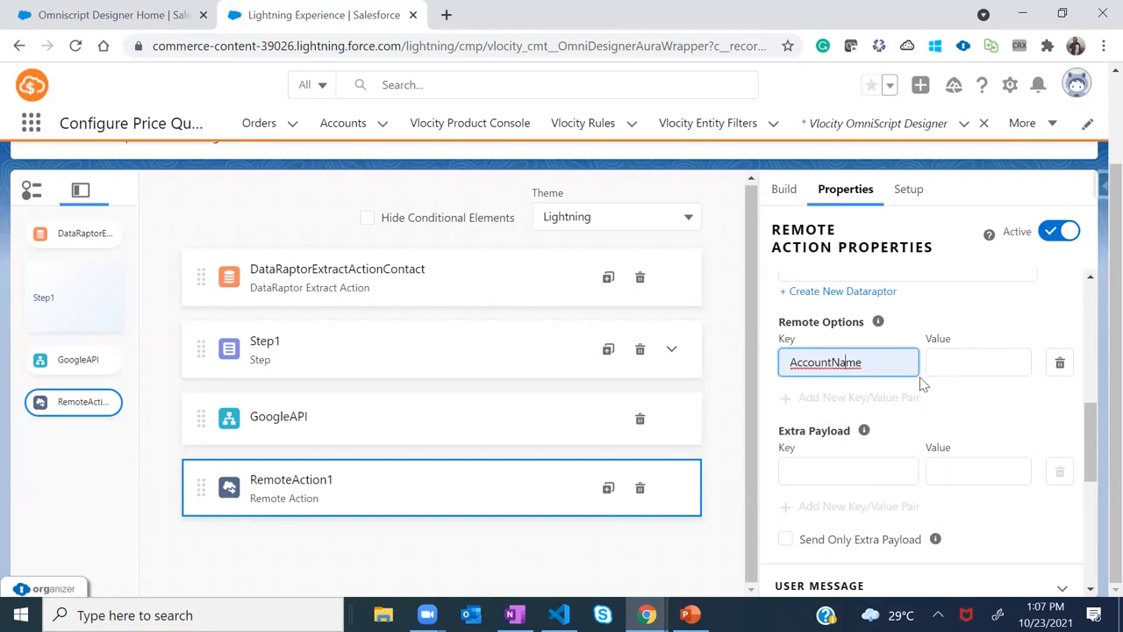
key("alt+Tab")
mouse_move(316, 429)
left_mouse_down()
mouse_move(420, 431)
mouse_move(326, 438)
left_mouse_up()
Highlight the object type and the options parameter in the invokeMethod signature
double_click(719, 426)
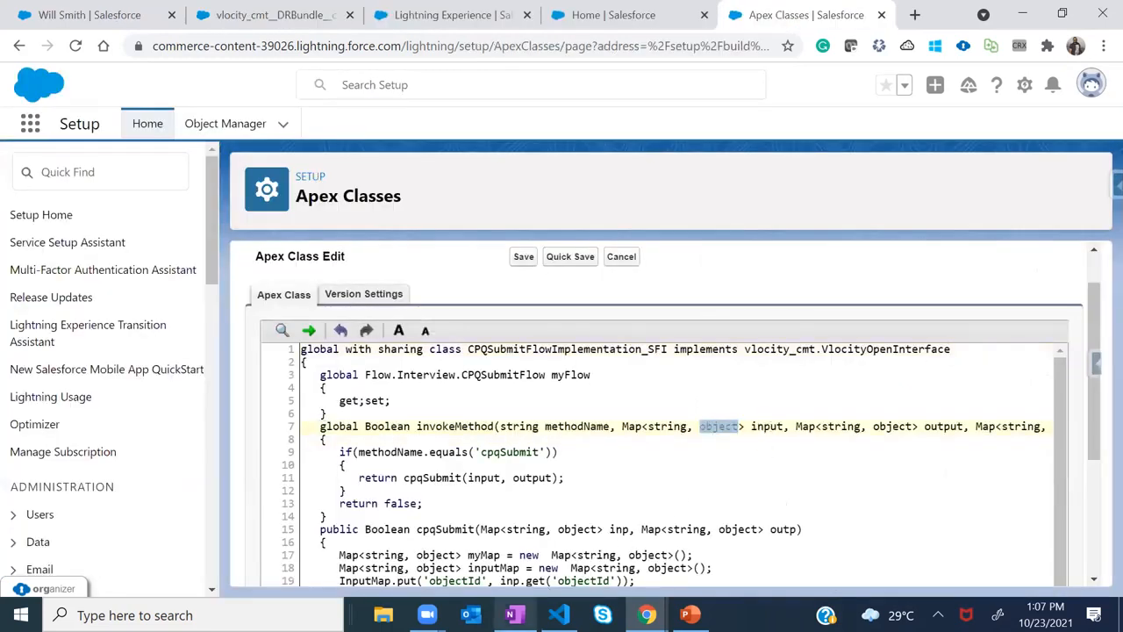
scroll(864, 431, "right", 1)
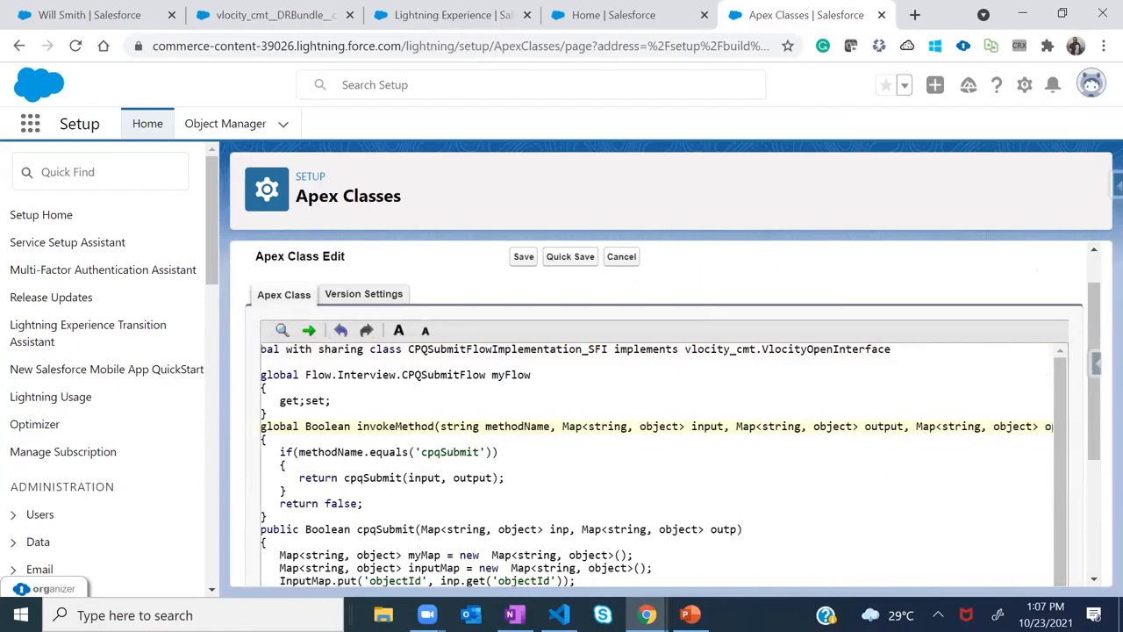
scroll(651, 466, "right", 2)
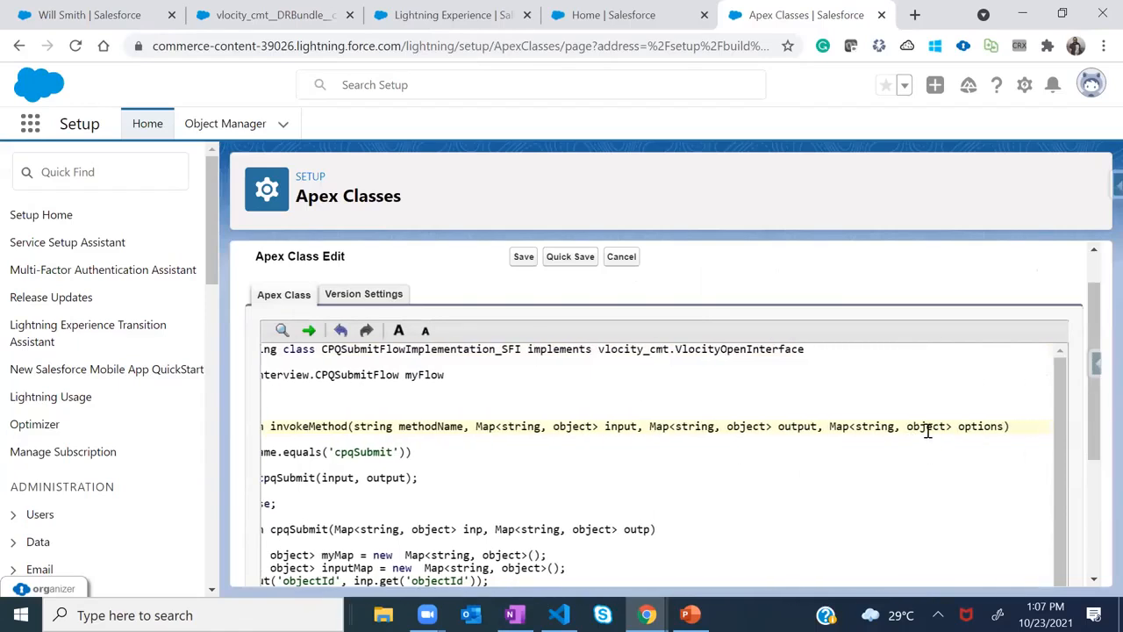
double_click(982, 426)
left_click(948, 467)
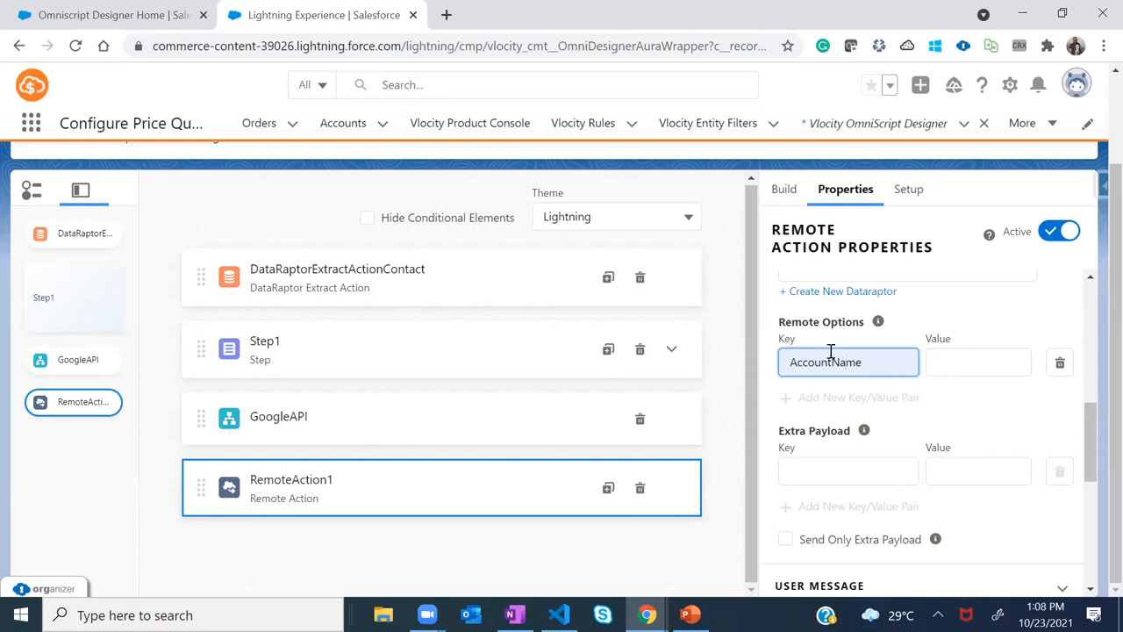
Advance the PowerPoint slideshow to the next slide
left_click_drag(748, 282, 752, 336)
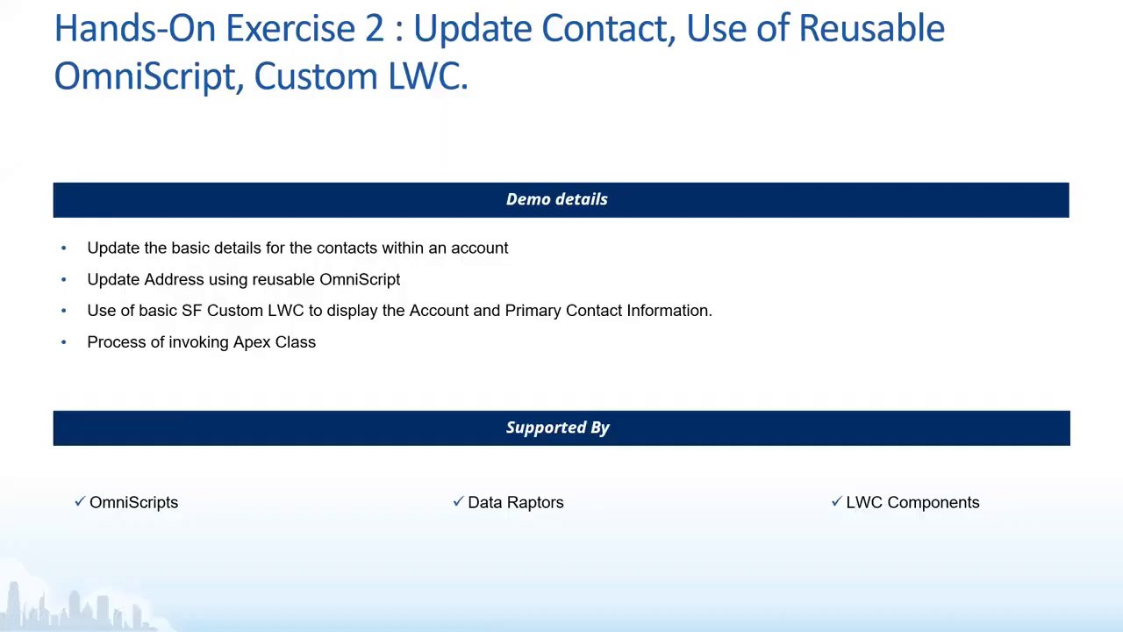
key("Right")
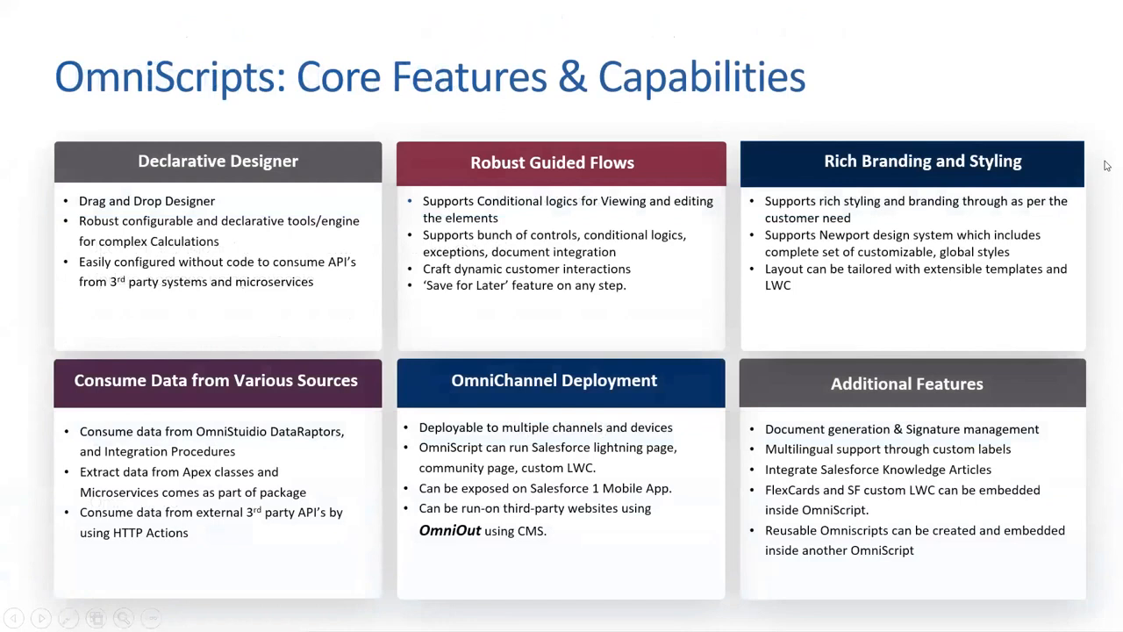